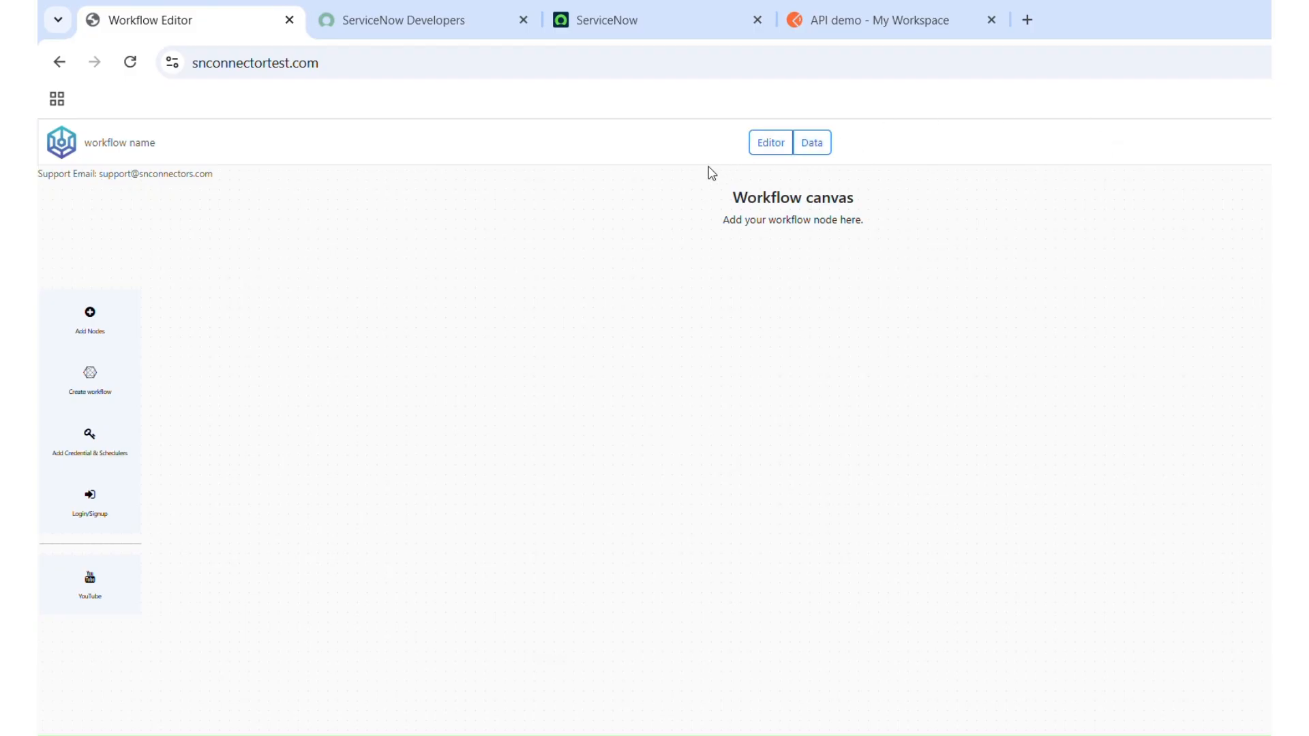
- Add an HTTP Request action node to the workflow and place it near the upper middle of the canvas
left_click(88, 330)
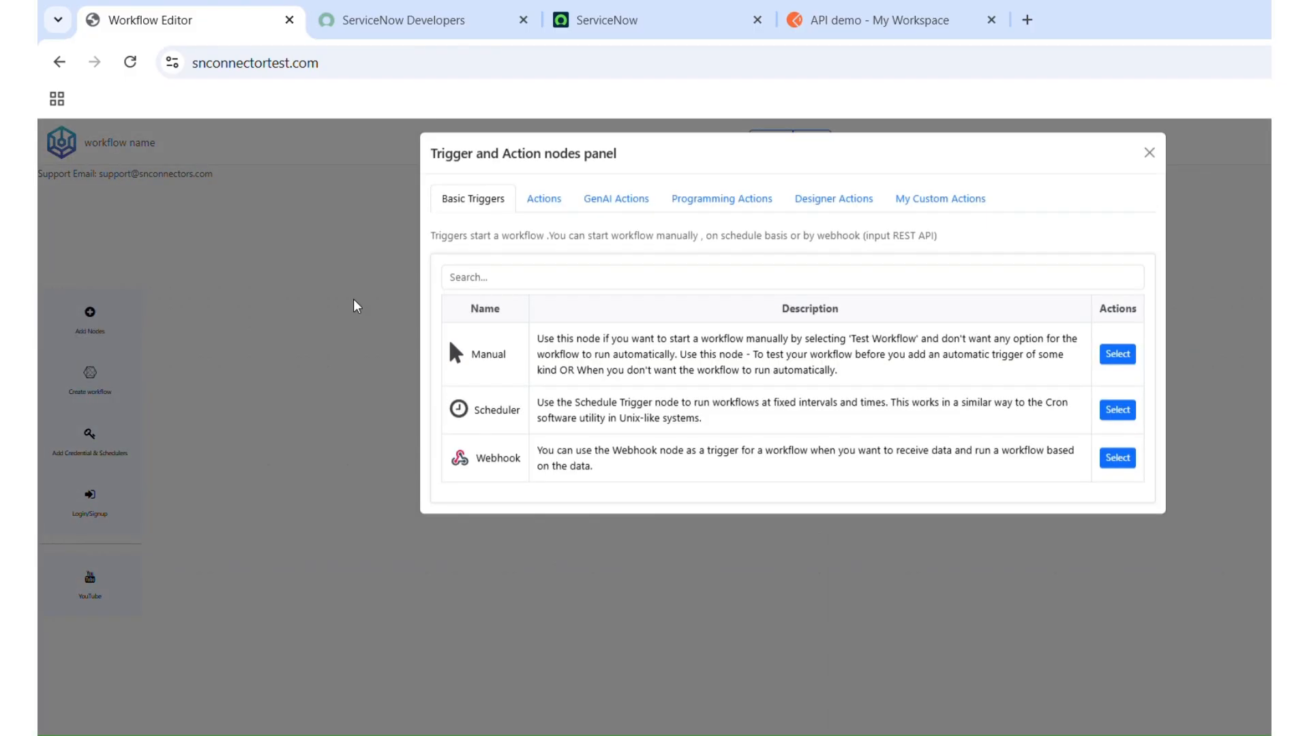
left_click(538, 210)
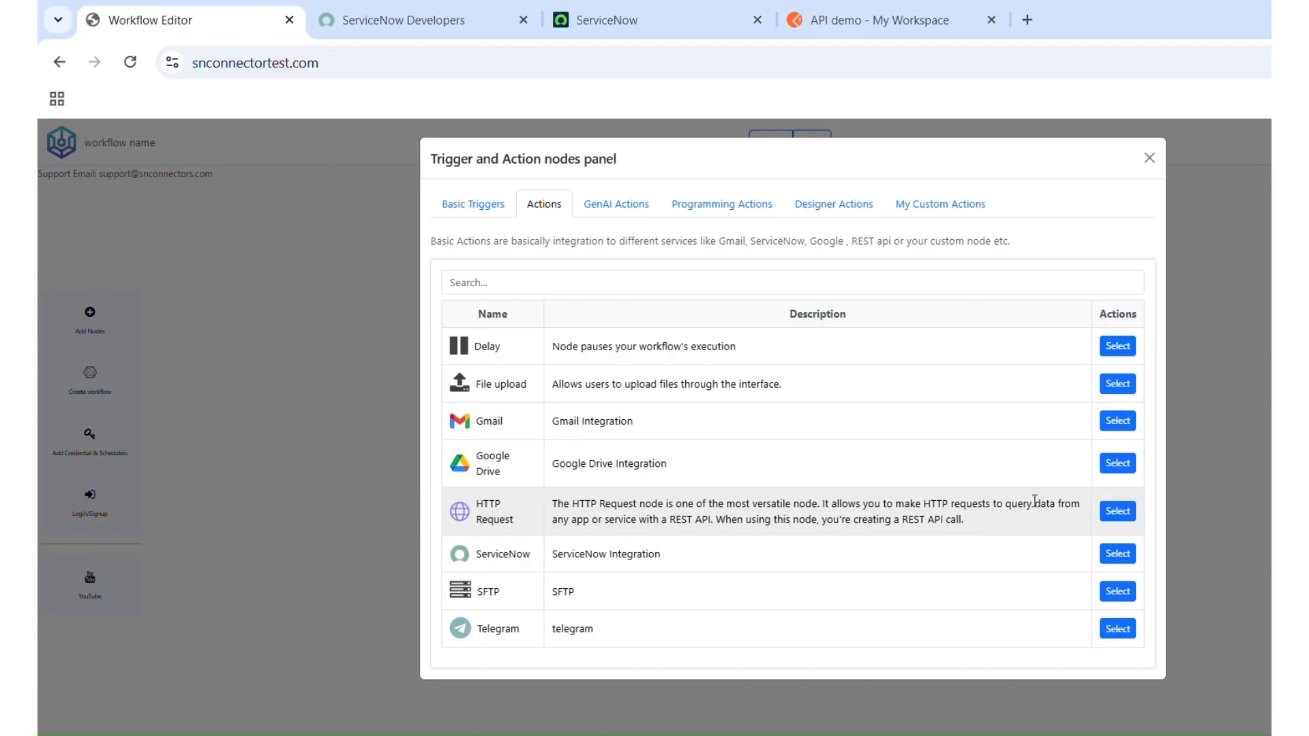
left_click(1120, 515)
left_click(273, 371)
left_click_drag(316, 201, 684, 279)
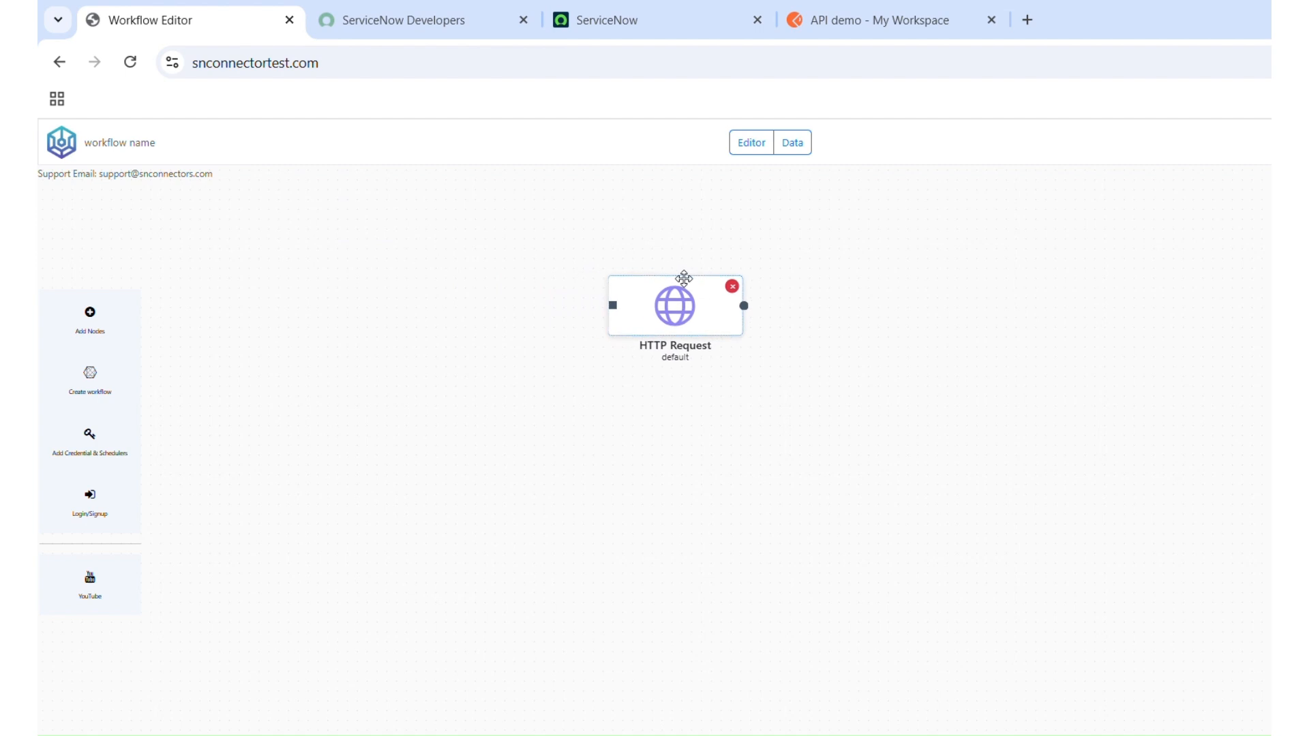
- Open the HTTP Request node and examine its configuration, additional settings, and the default API's summary, method options and URL
double_click(677, 300)
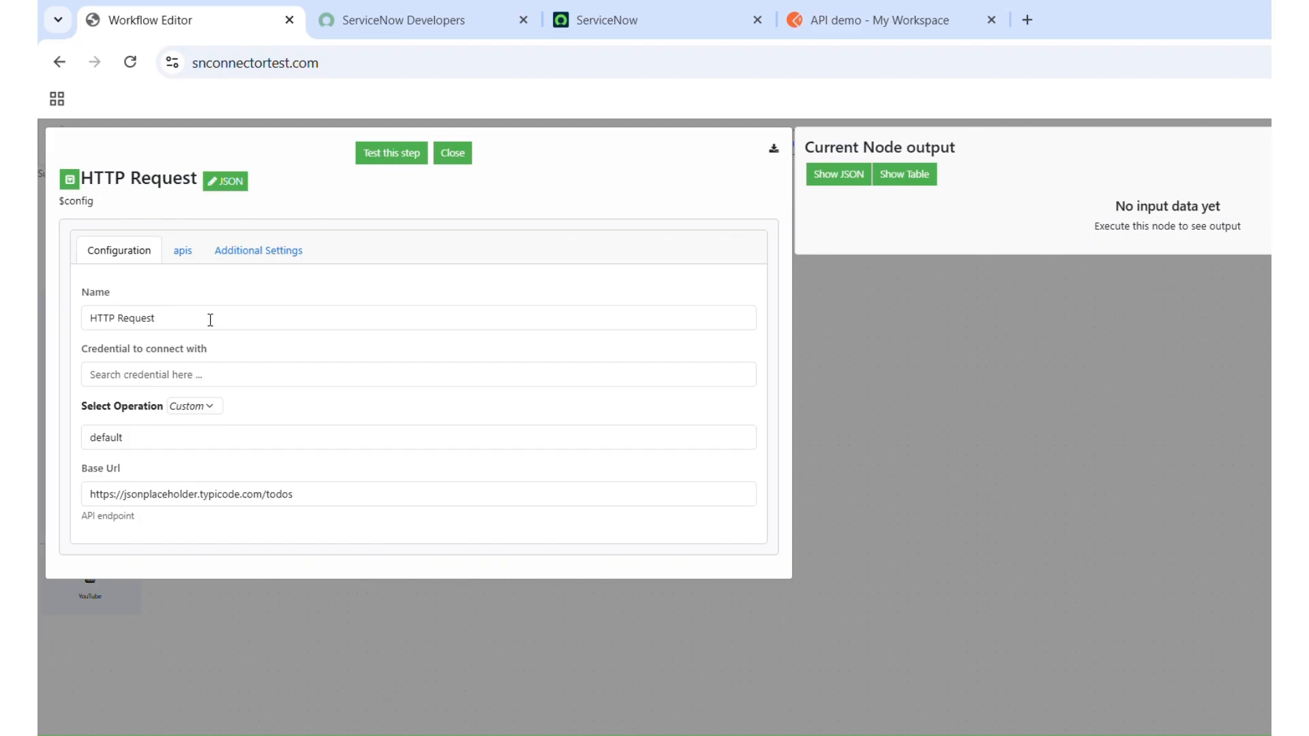
left_click(185, 253)
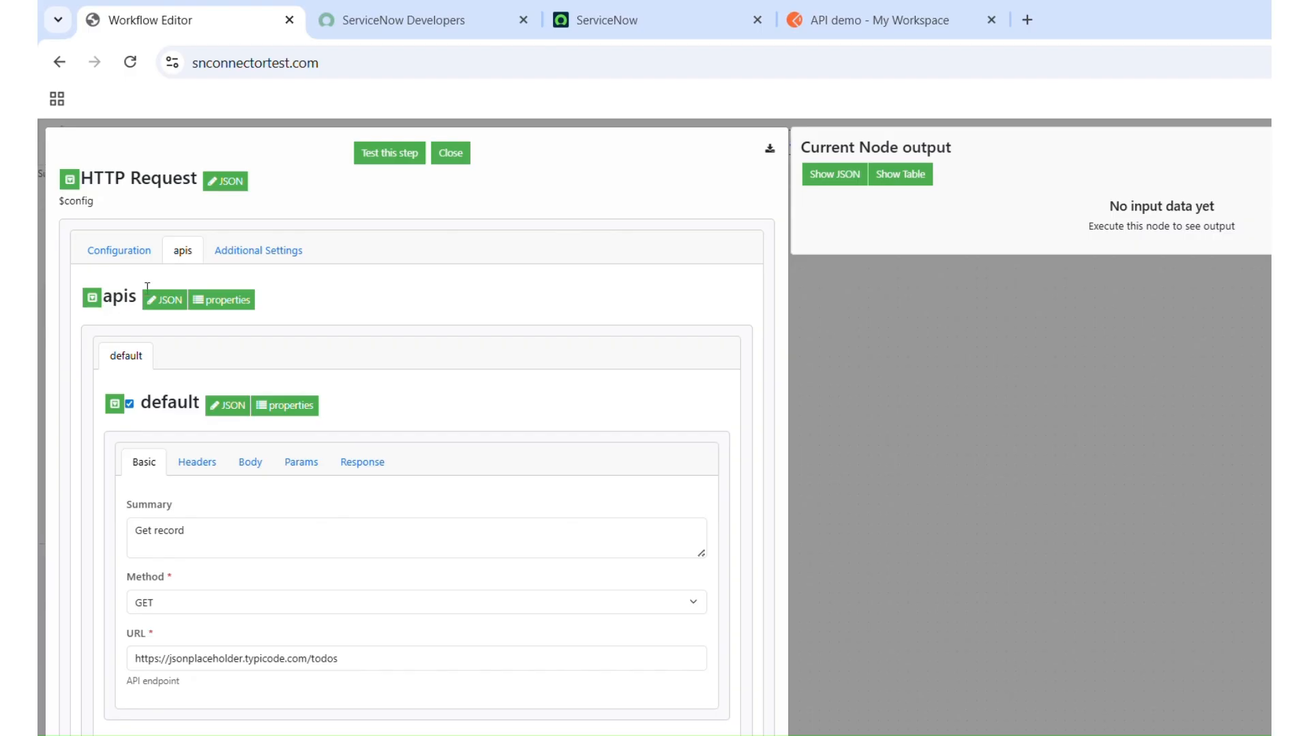
left_click(257, 257)
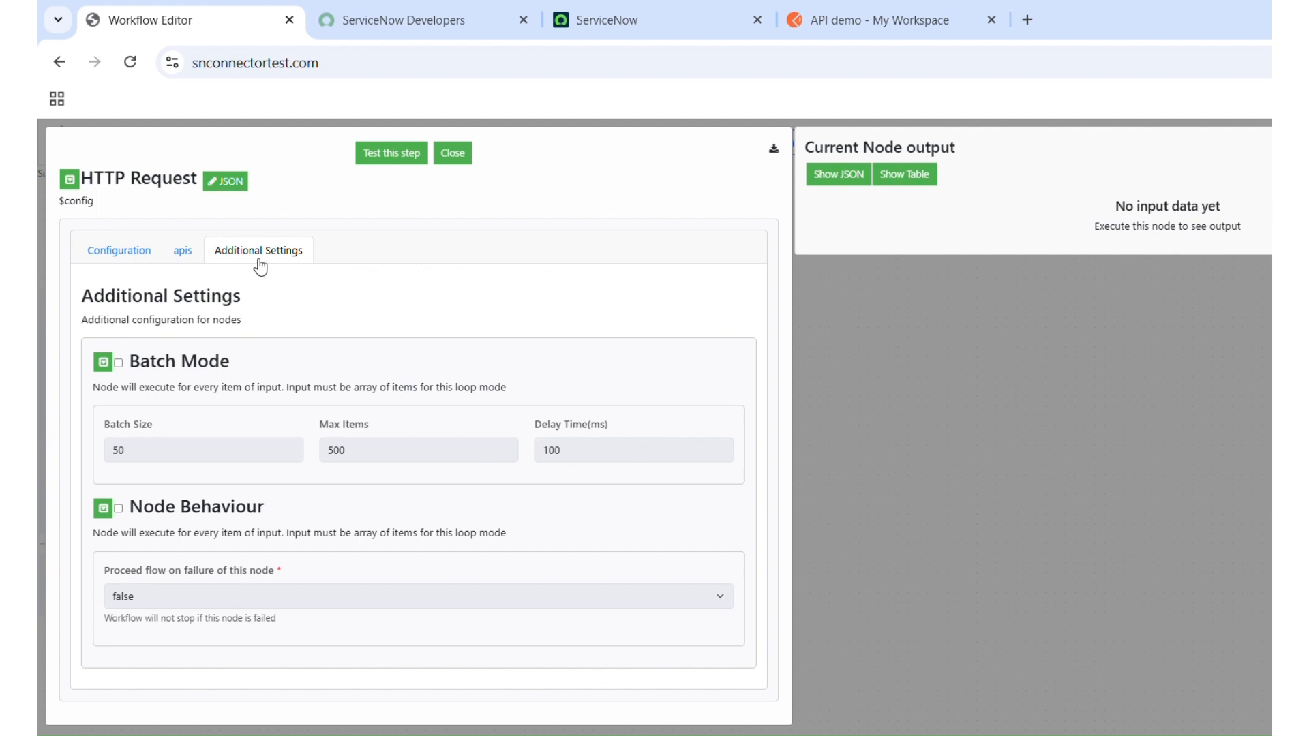
left_click(183, 258)
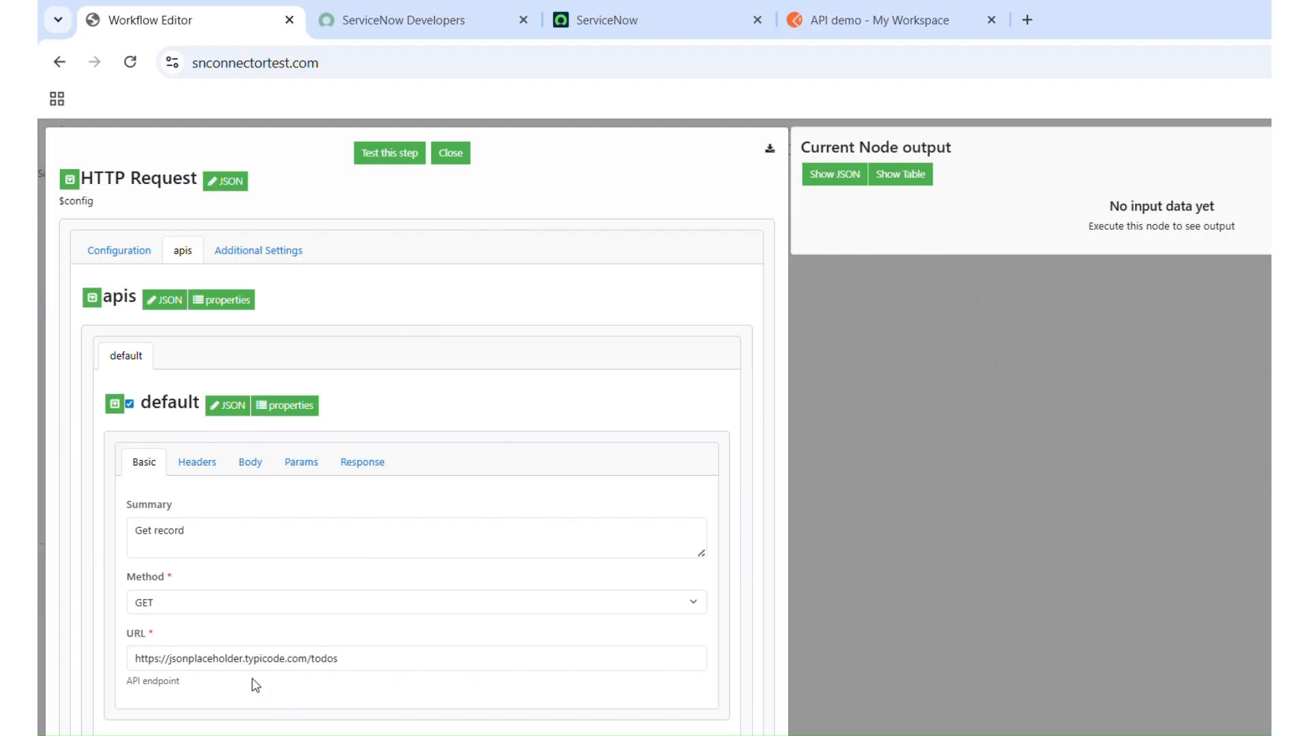
left_click(380, 653)
triple_click(380, 652)
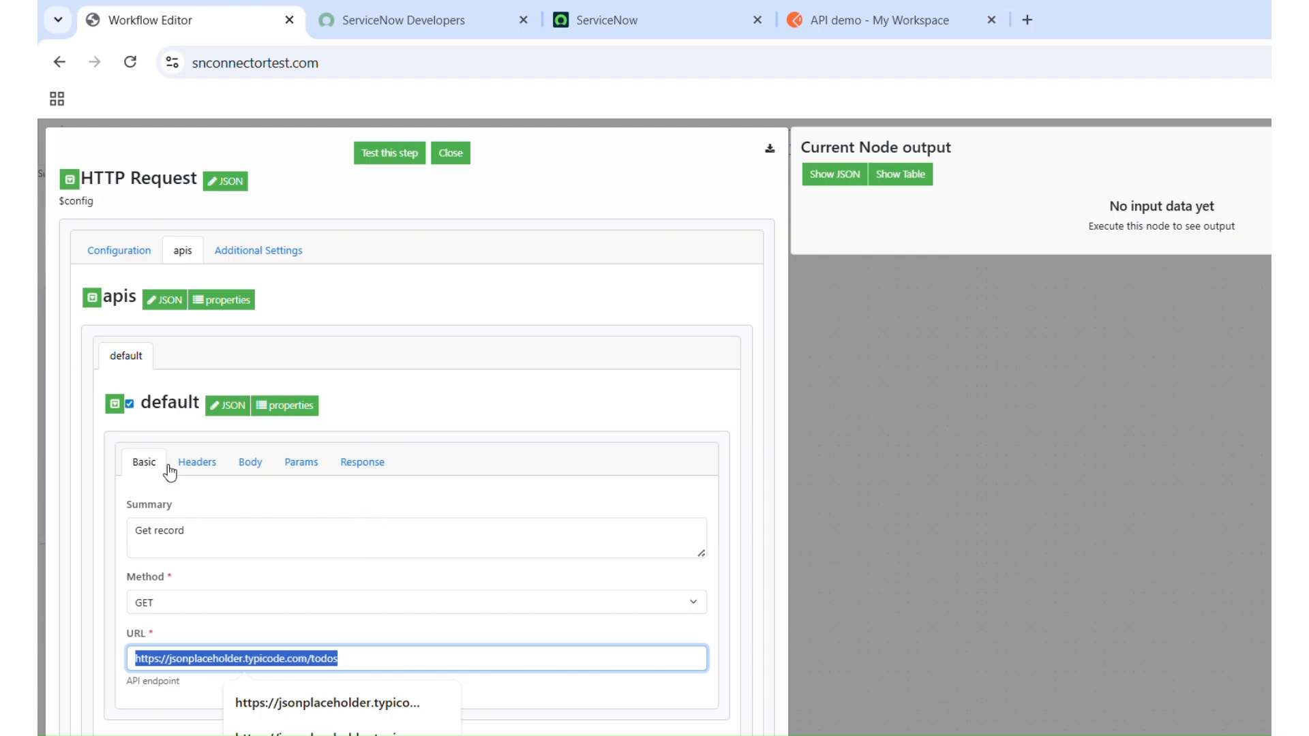
double_click(223, 541)
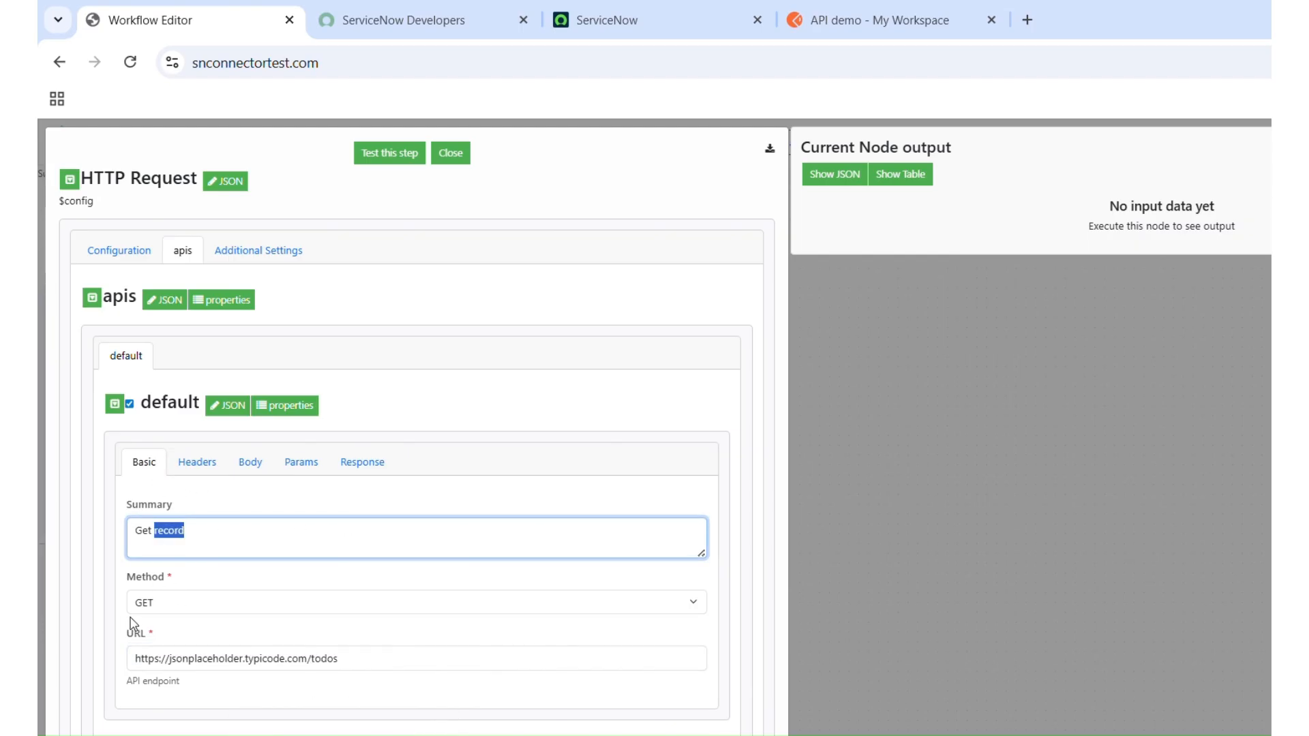
left_click(233, 608)
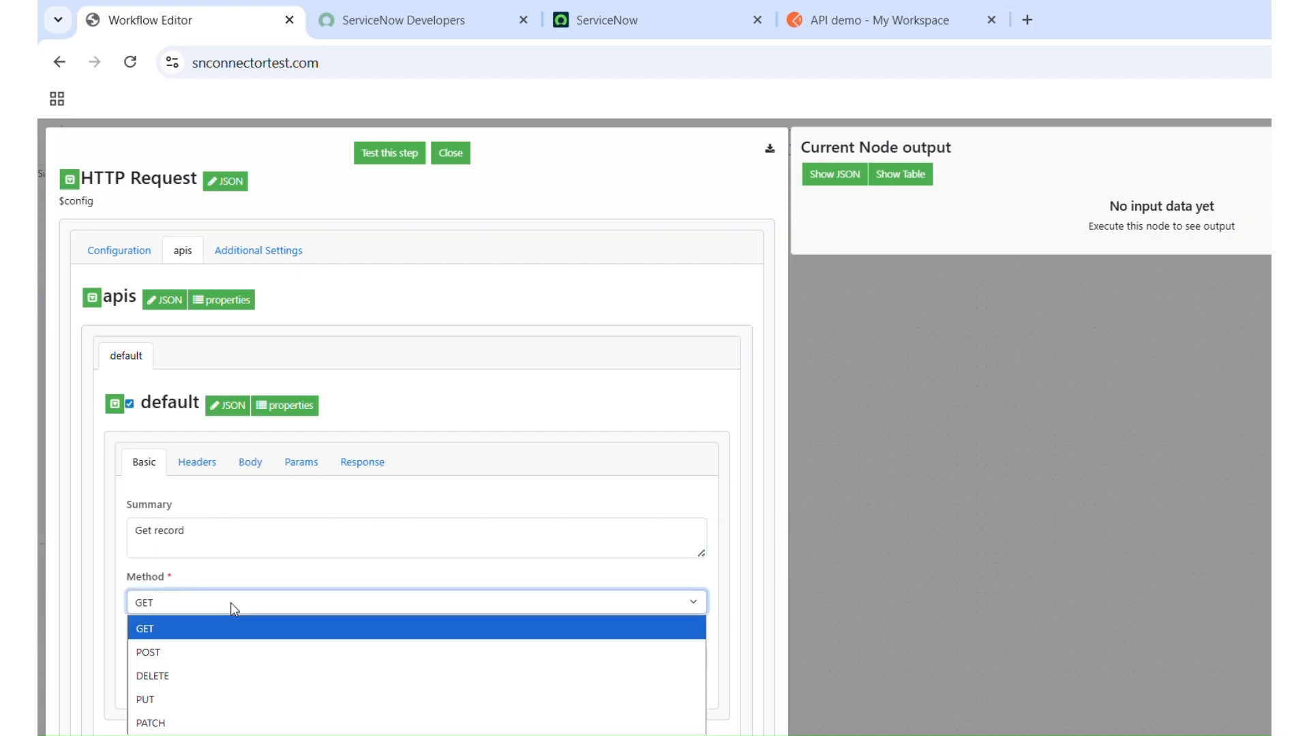
left_click(233, 608)
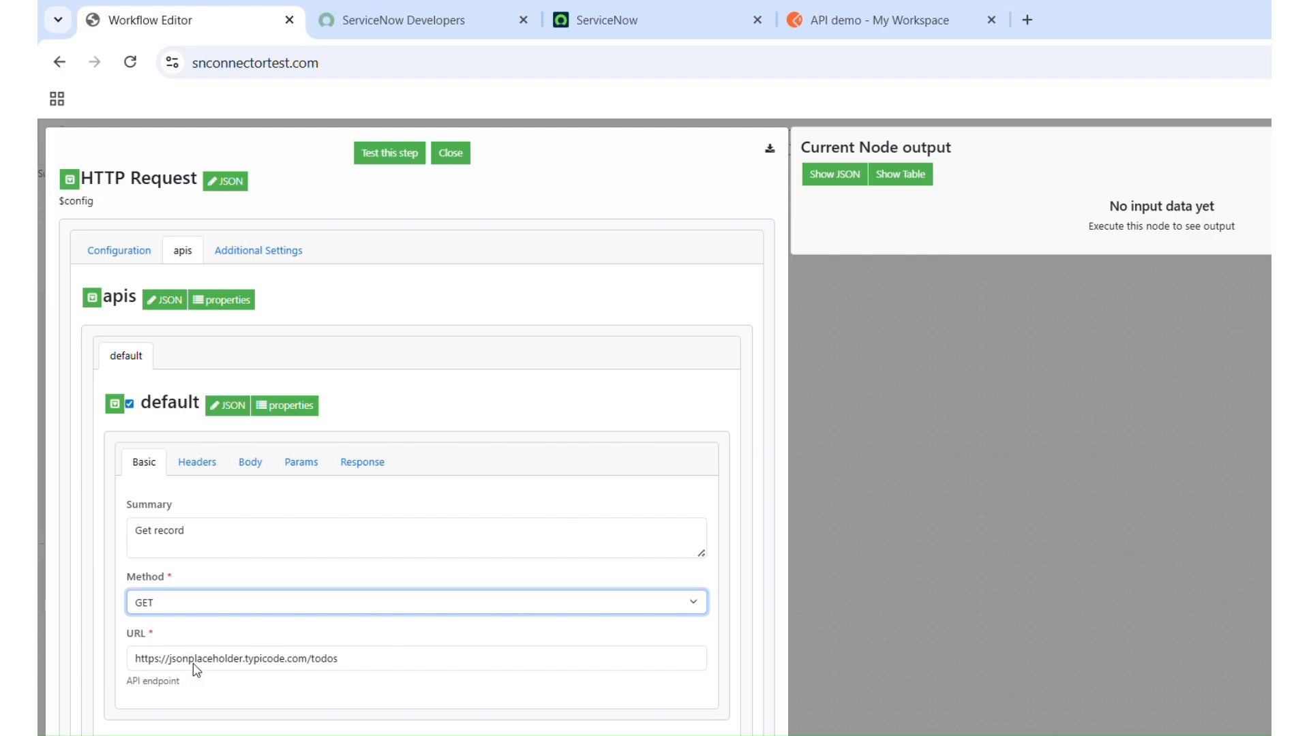
- Examine the default API's headers, body formats, query parameters and response options
left_click(208, 466)
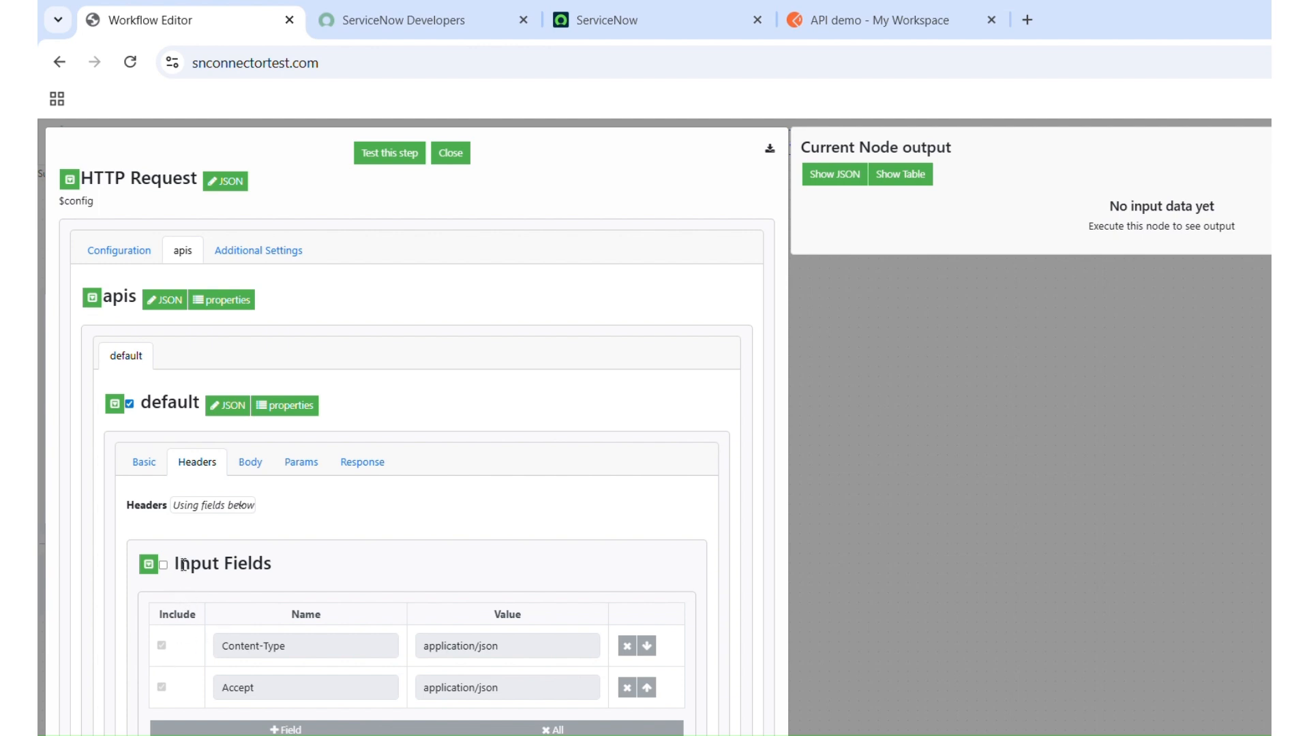
left_click(254, 466)
left_click(248, 506)
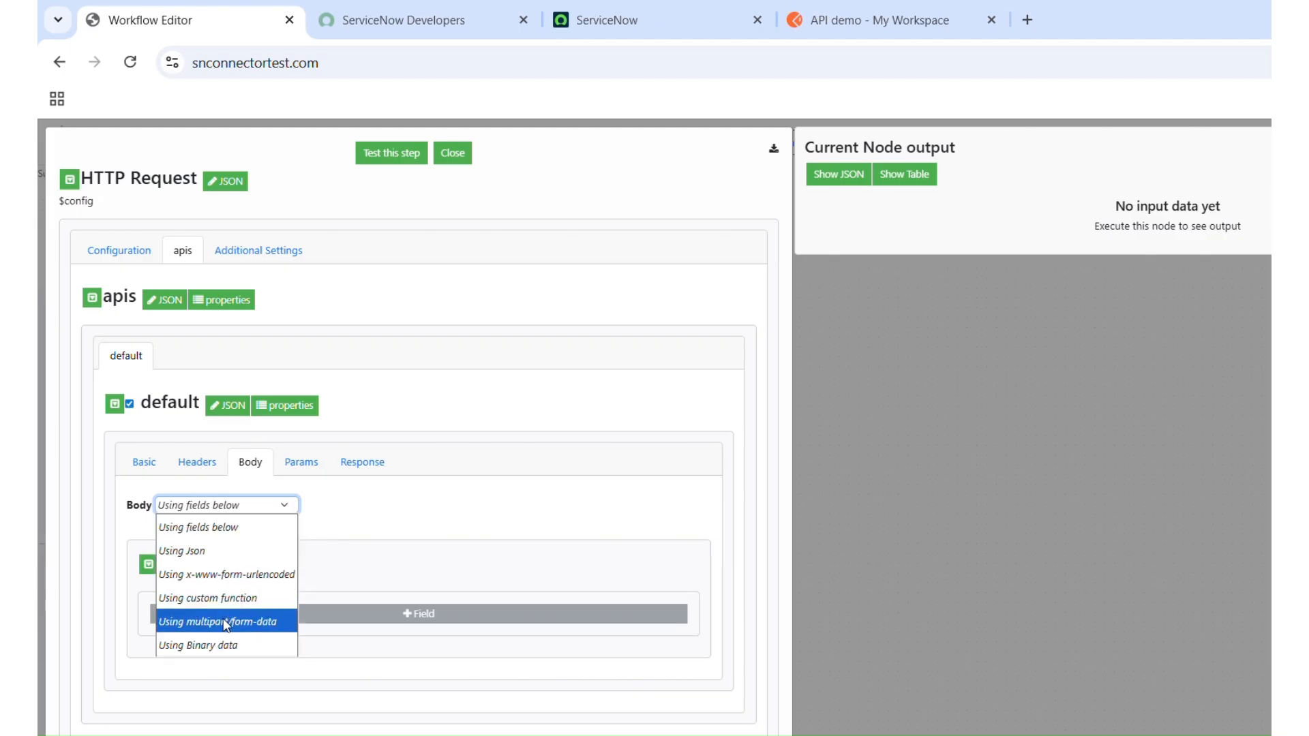
left_click(342, 517)
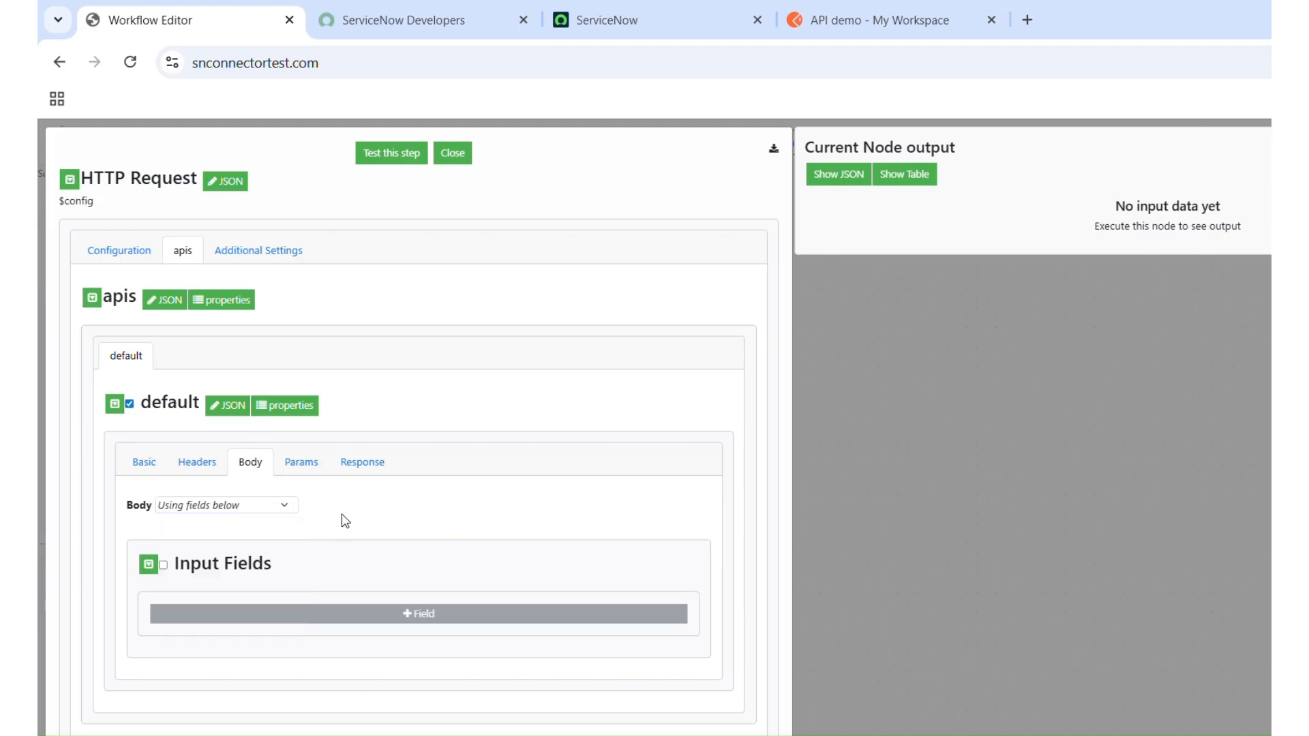
left_click(308, 470)
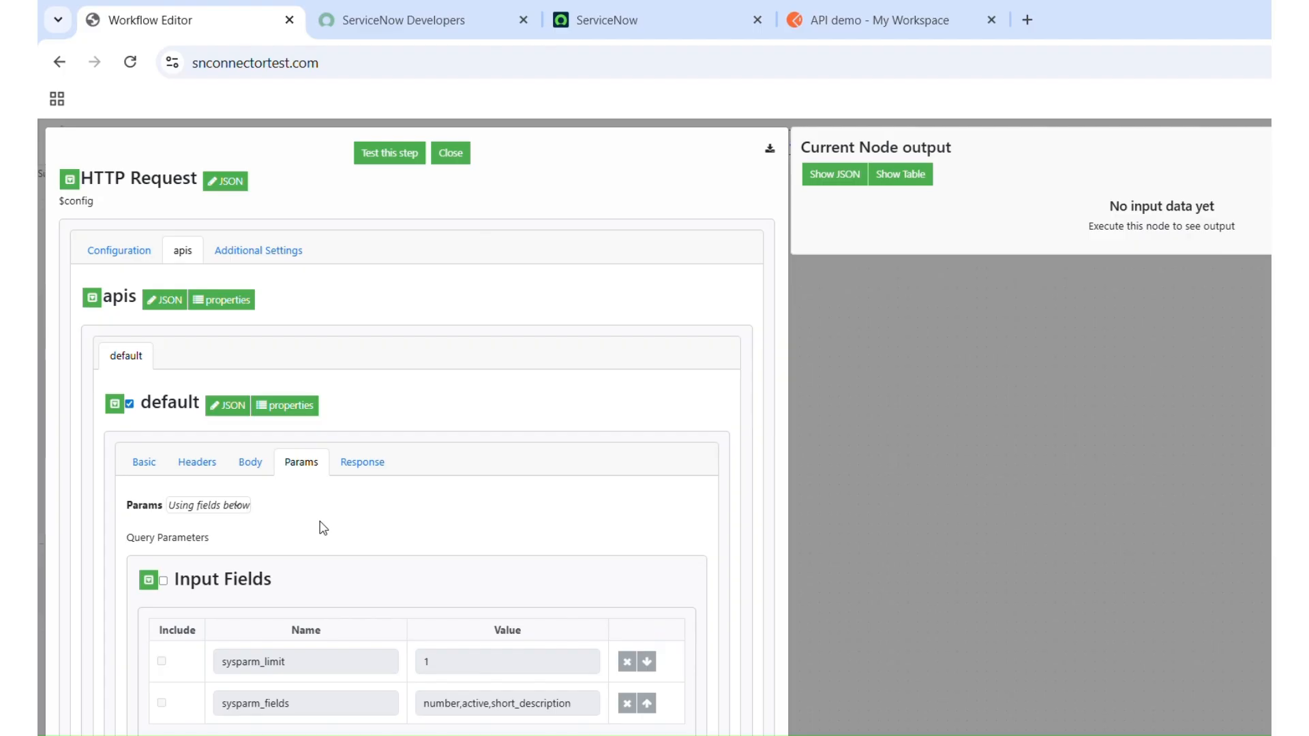
left_click(128, 476)
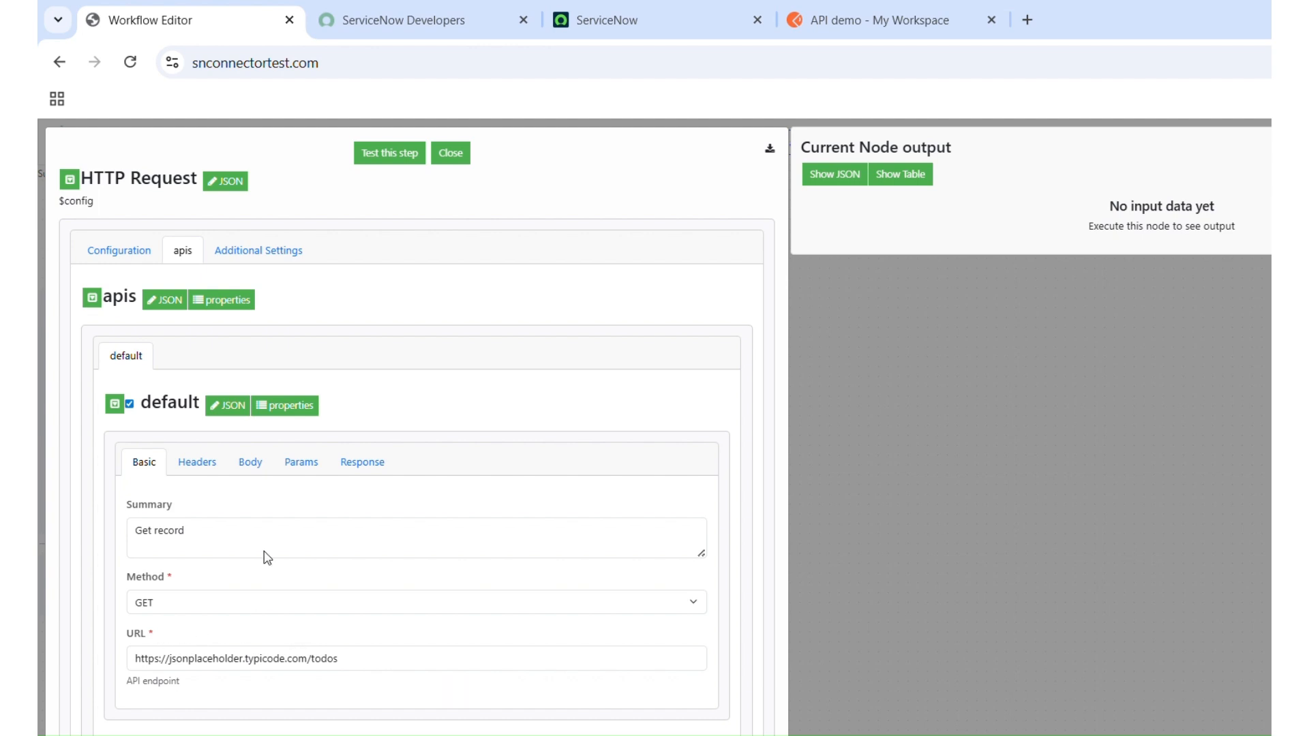
left_click(362, 466)
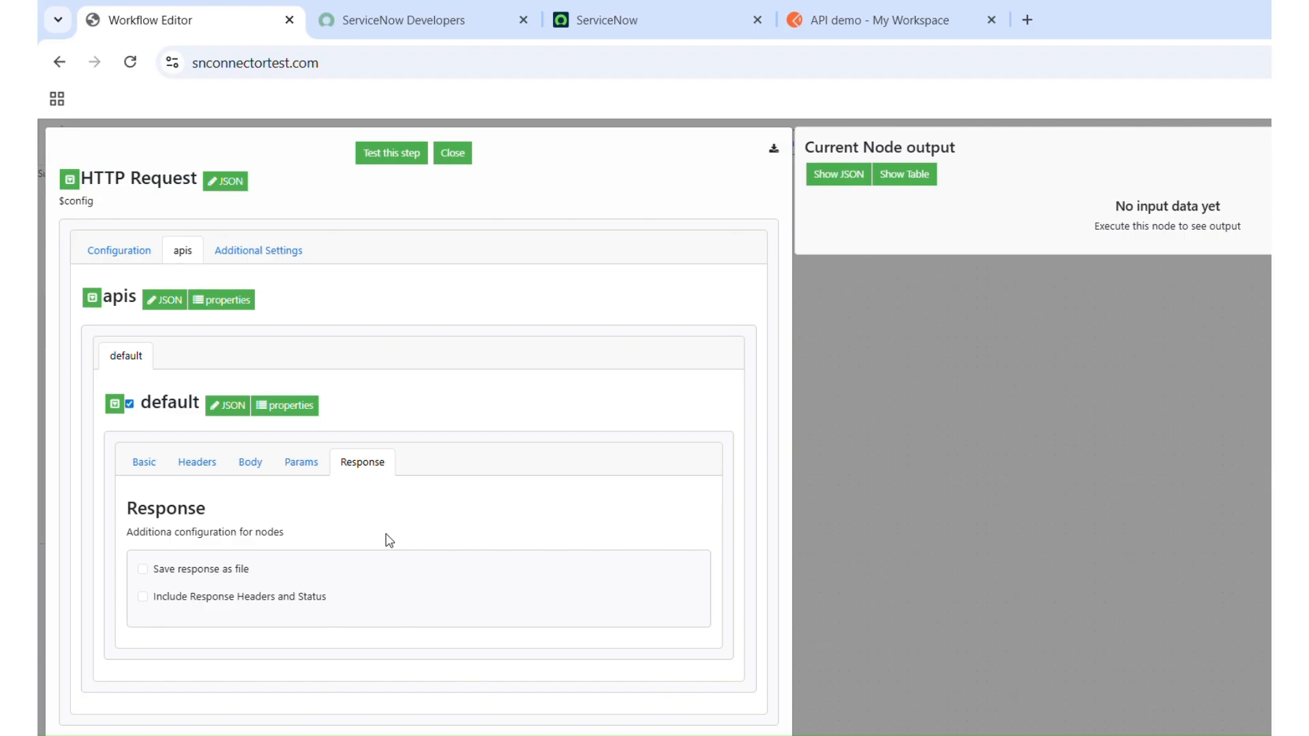
left_click(142, 570)
left_click(143, 570)
- Return to the default API's basic settings and test the HTTP Request node with its GET request
left_click(144, 464)
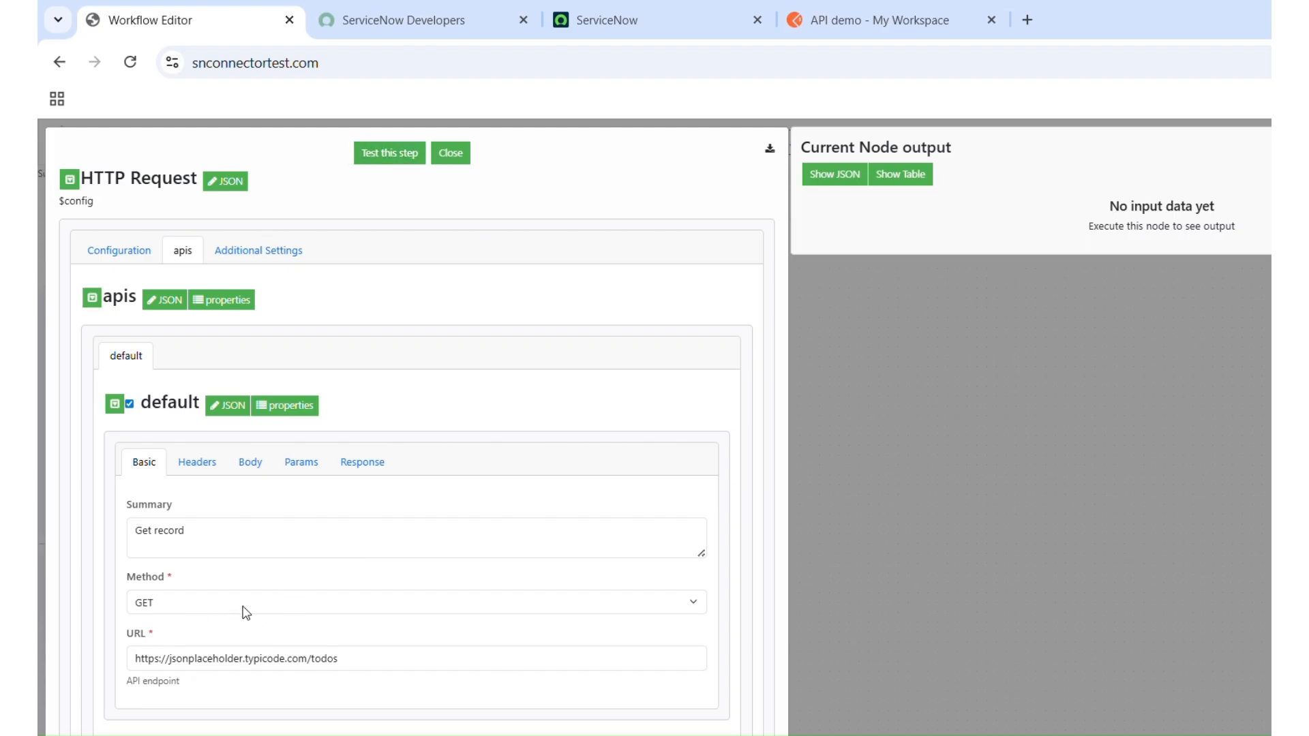
left_click(391, 151)
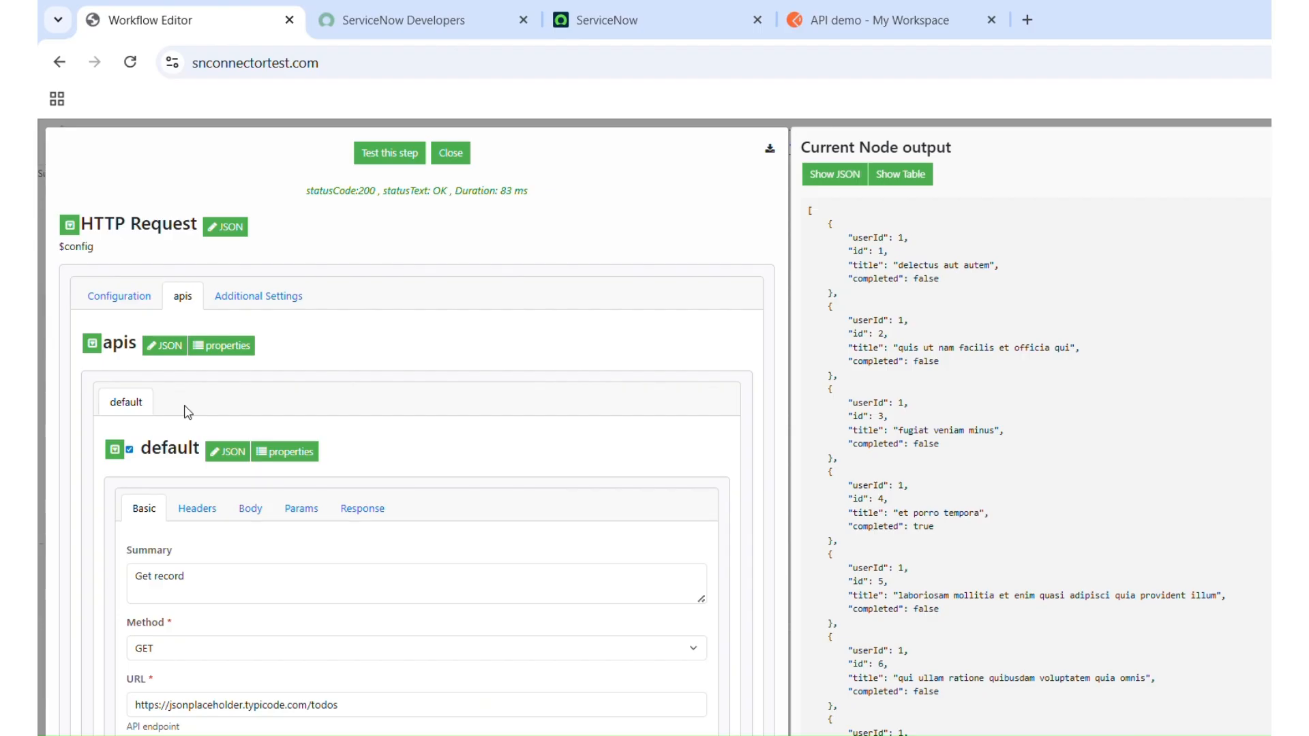
- Switch to the ServiceNow instance, find the REST API Explorer by filtering for "rest ex", and start exploring
left_click(399, 20)
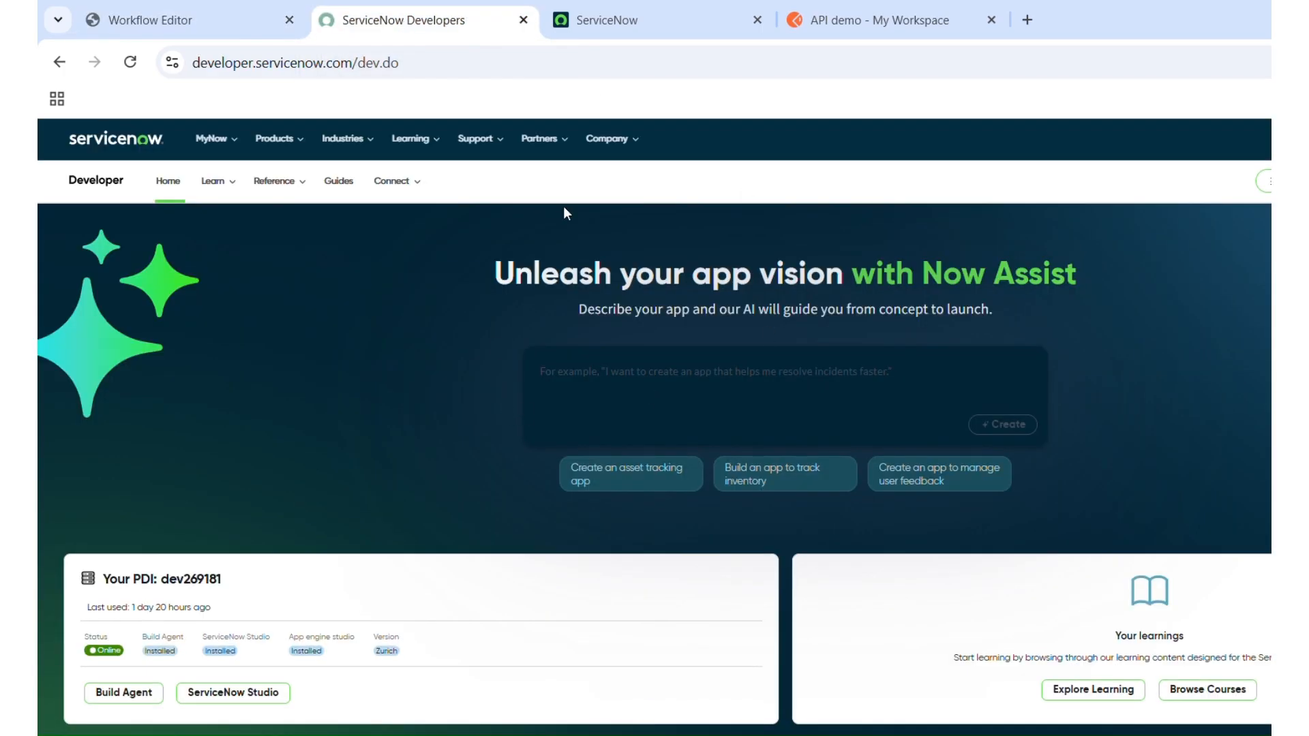
left_click(599, 18)
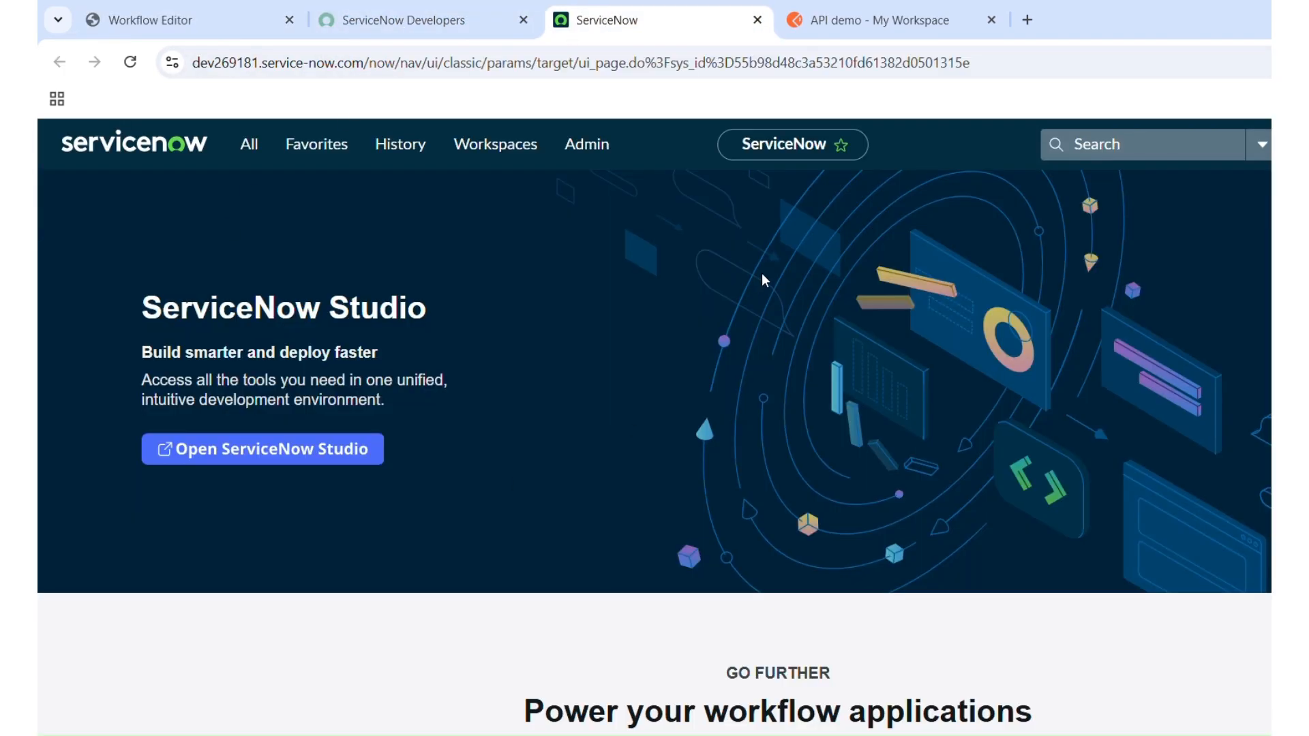
left_click(248, 154)
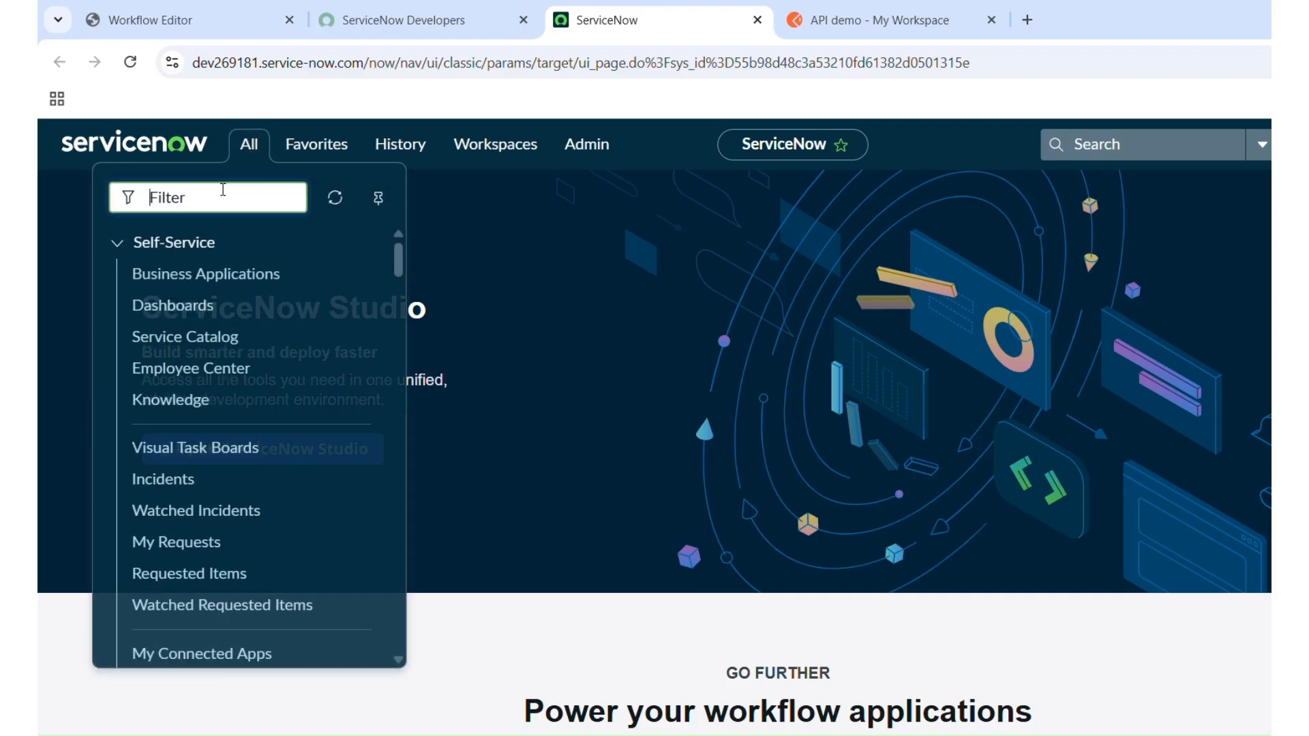
type("rest ex")
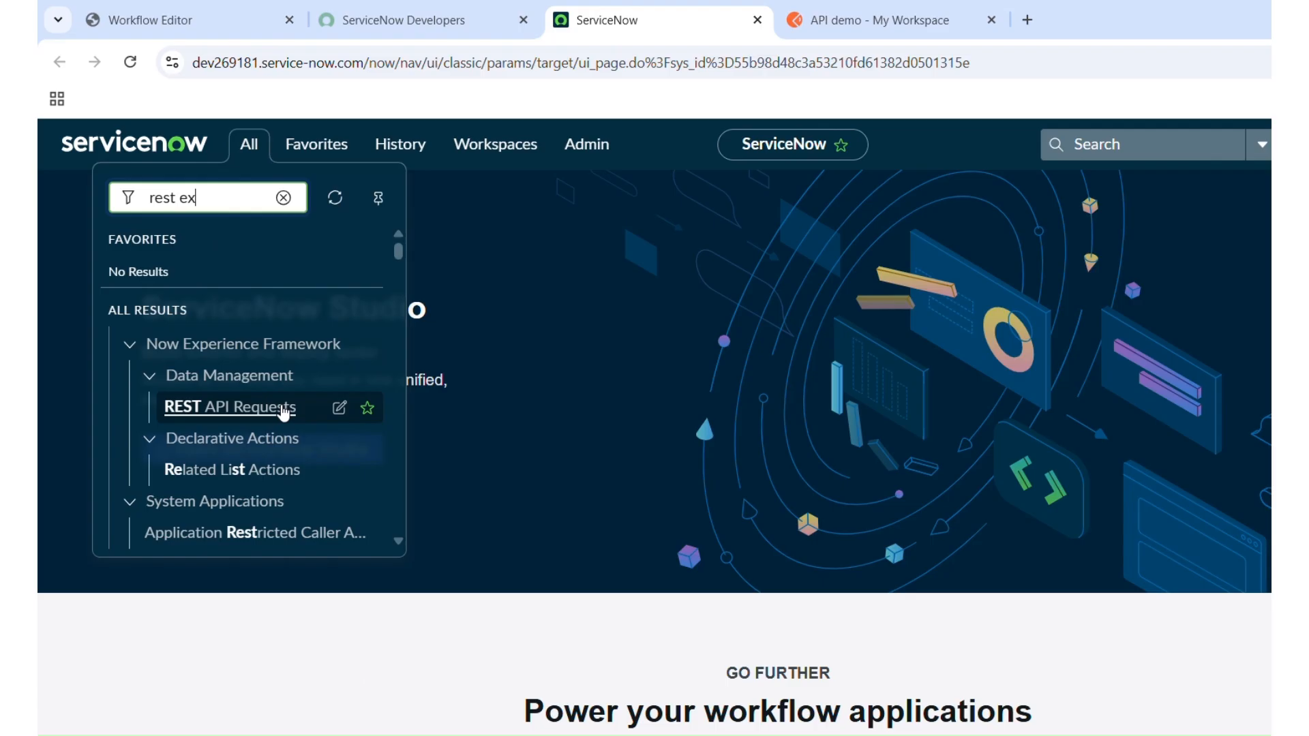
key("Down")
key("Return")
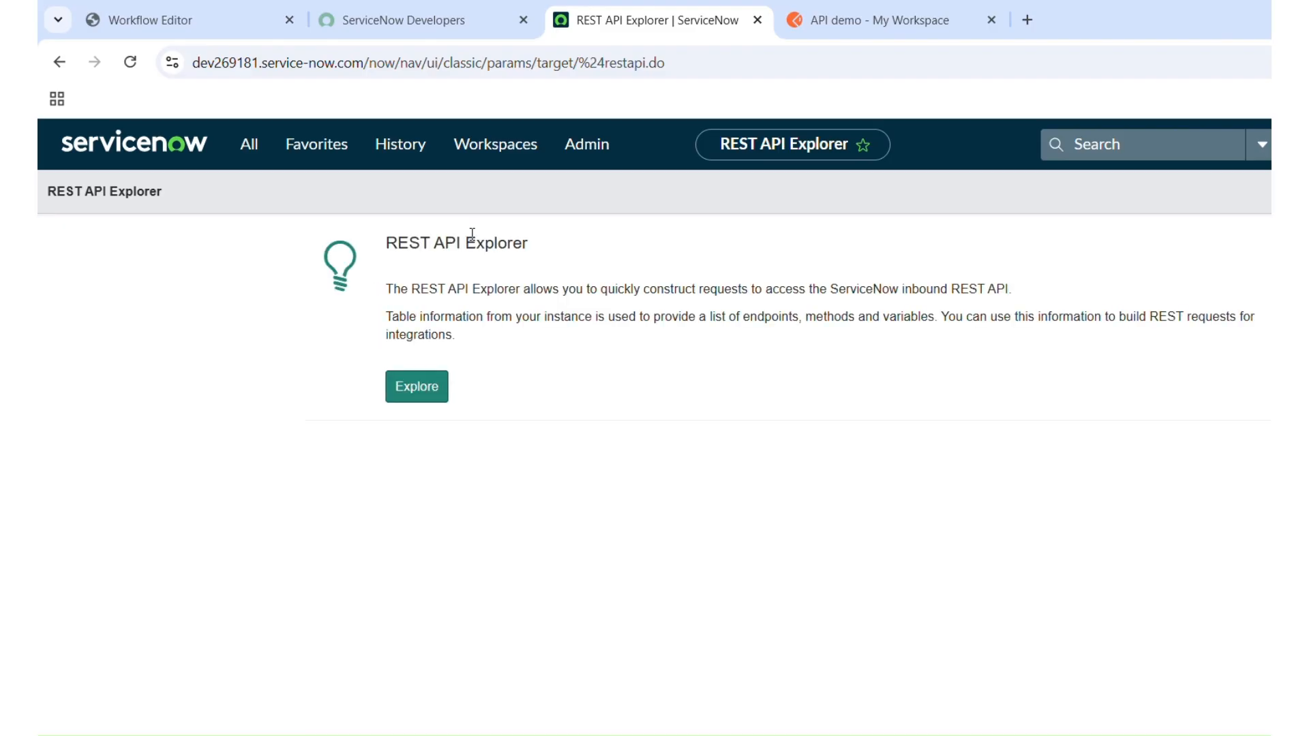
left_click(417, 393)
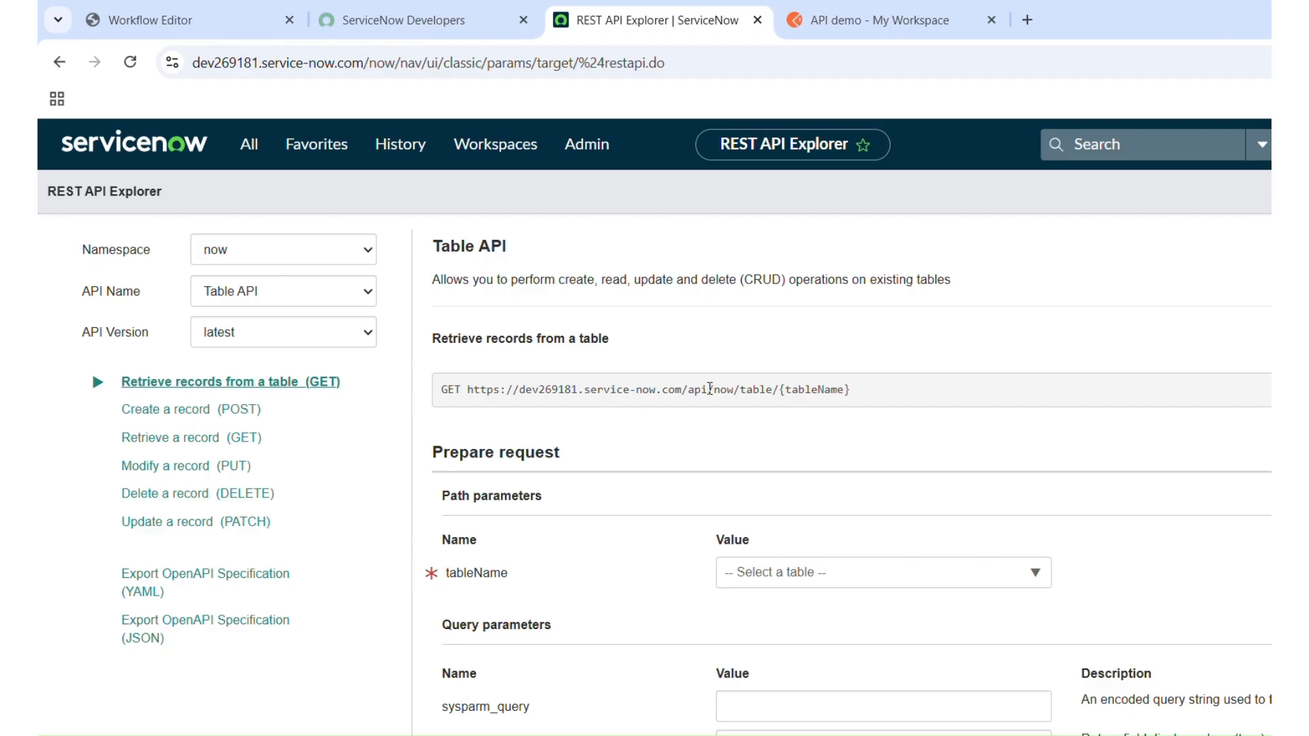
- Select the Incident (incident) table for the Table API's retrieve-records request and send it
left_click(779, 588)
type("inciden")
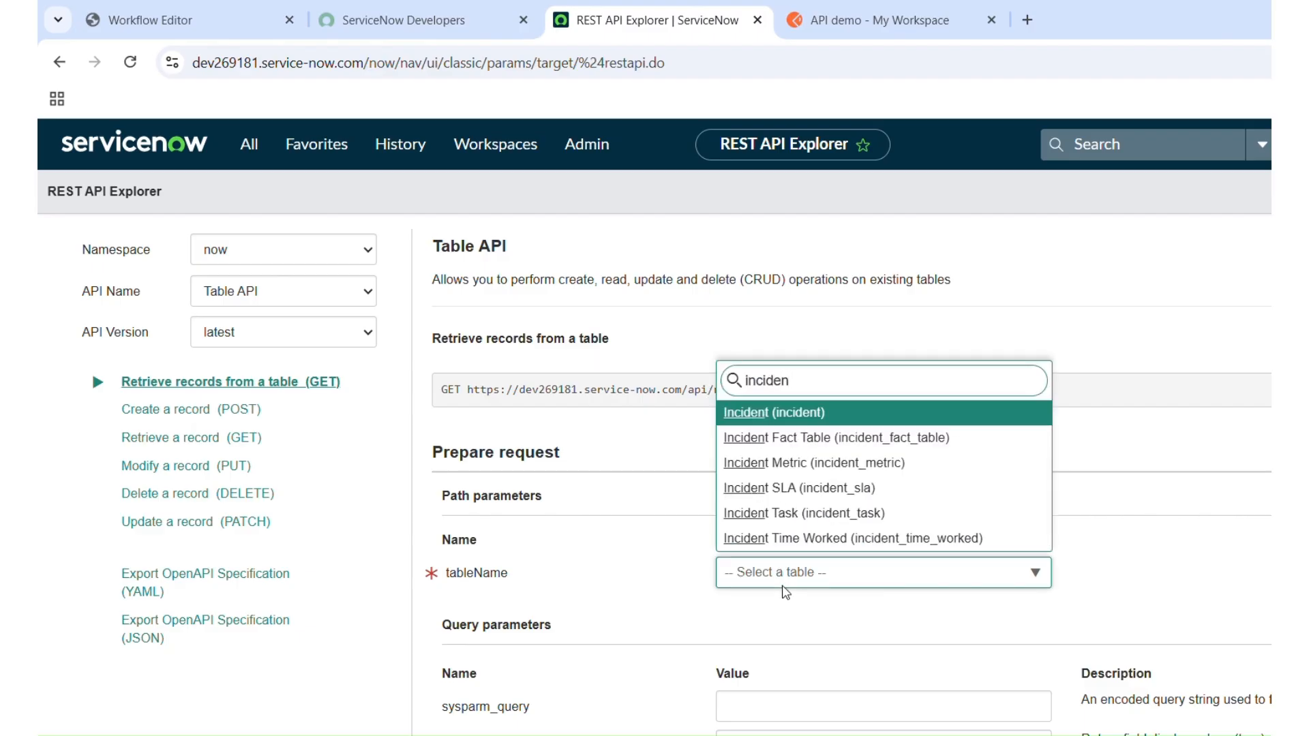
left_click(811, 414)
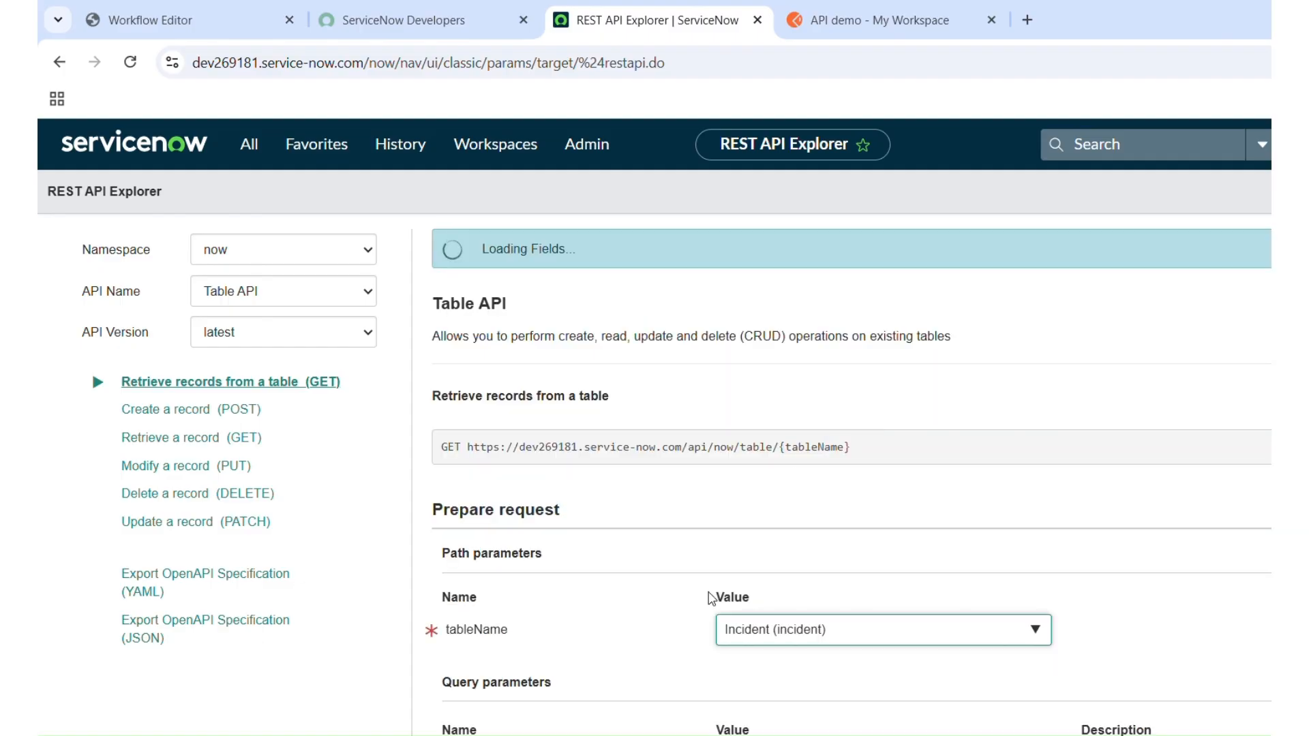
scroll(711, 598, "down", 4)
scroll(711, 598, "down", 5)
scroll(711, 597, "down", 4)
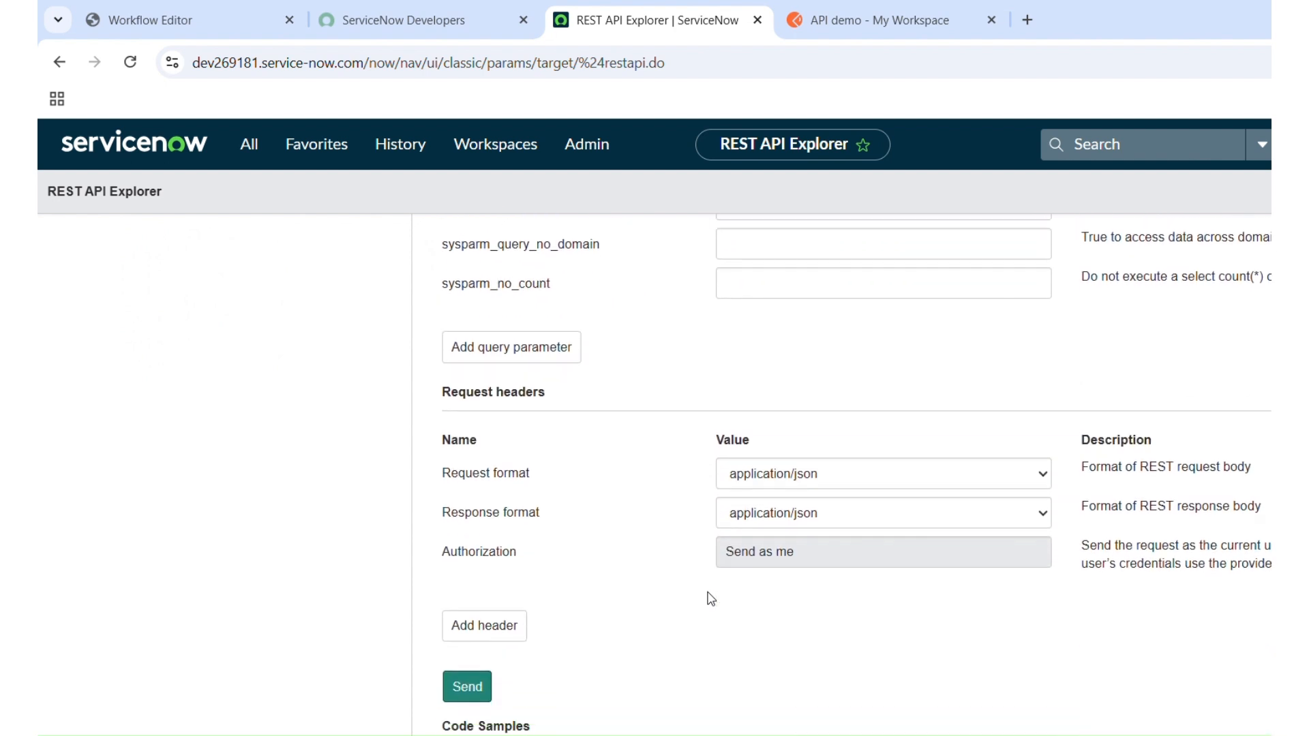
left_click(477, 660)
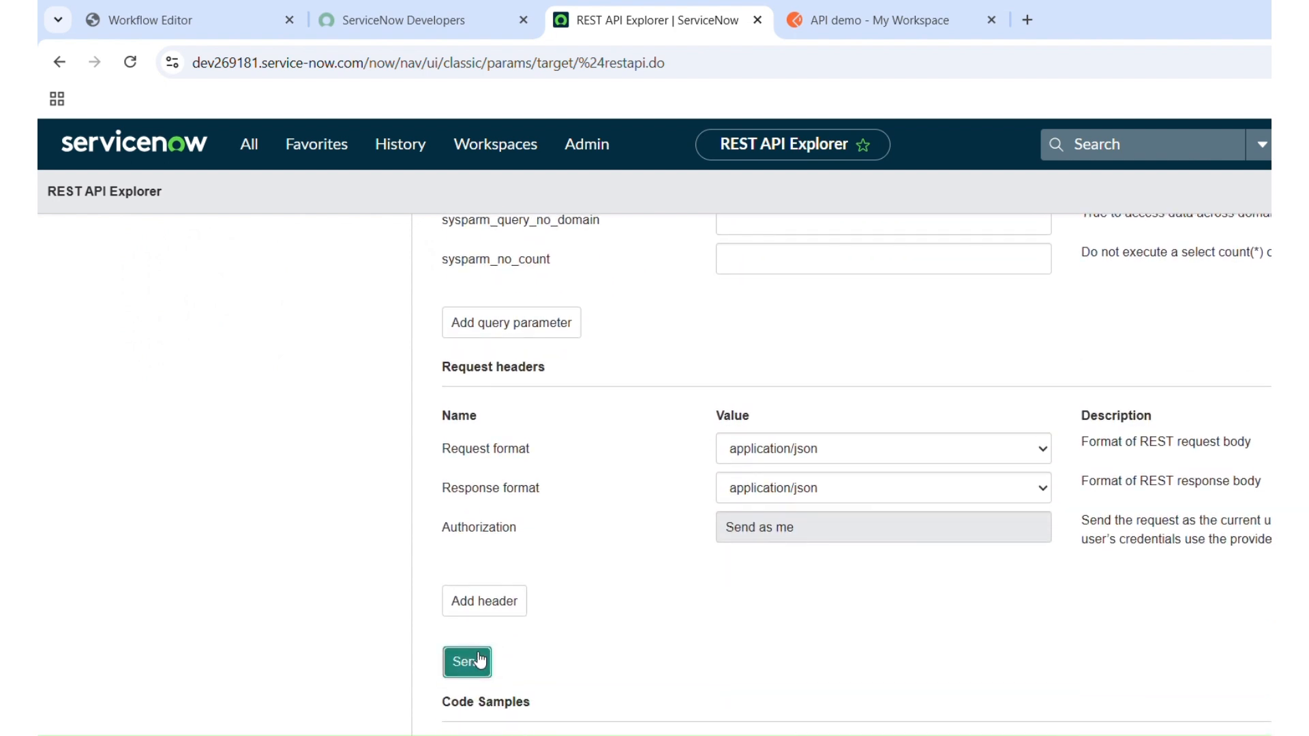
- Examine the sent incident request's URI and headers together with its response status and body
scroll(728, 529, "down", 1)
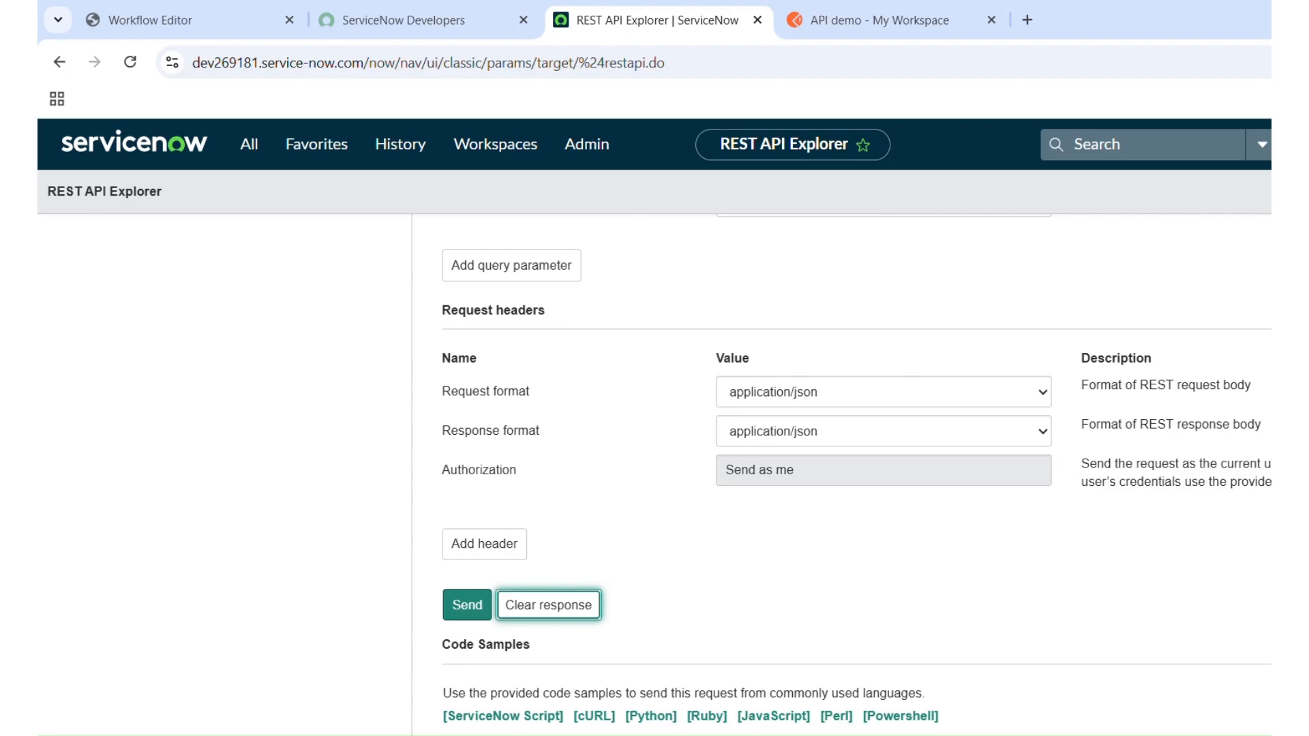
scroll(841, 477, "down", 8)
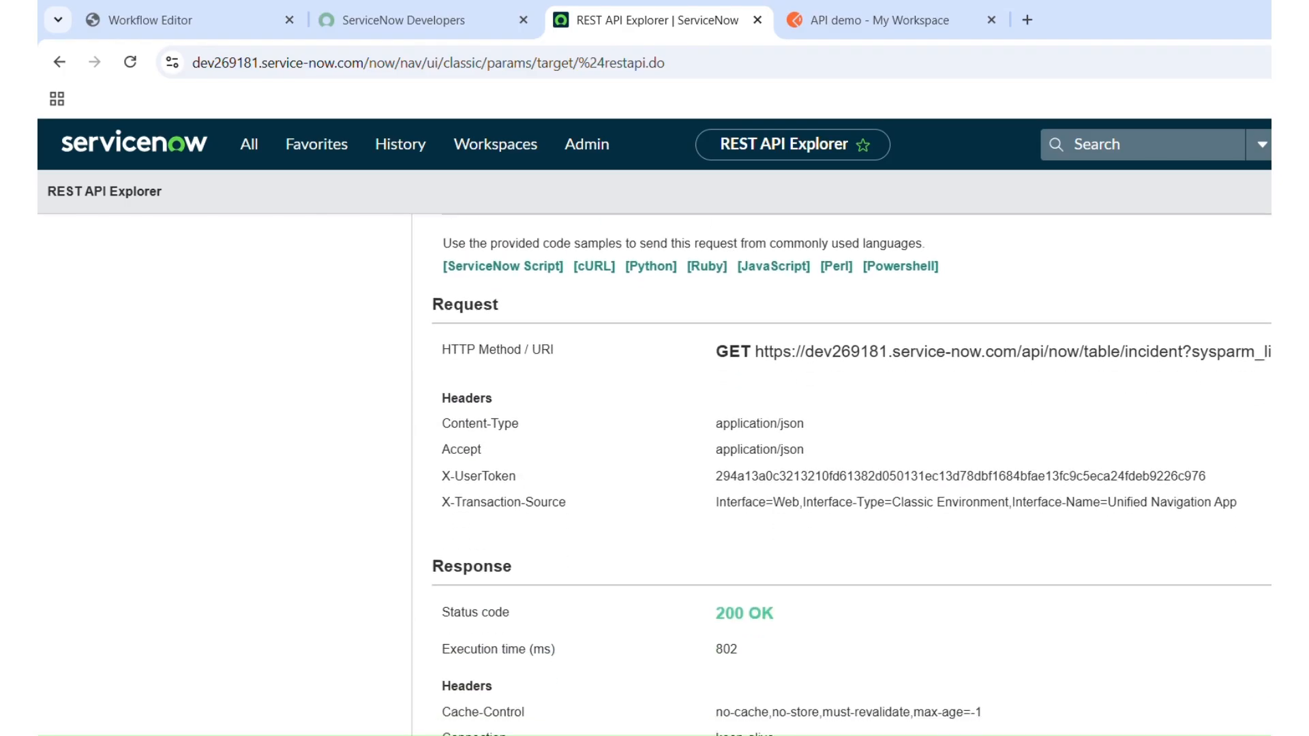
scroll(841, 477, "down", 8)
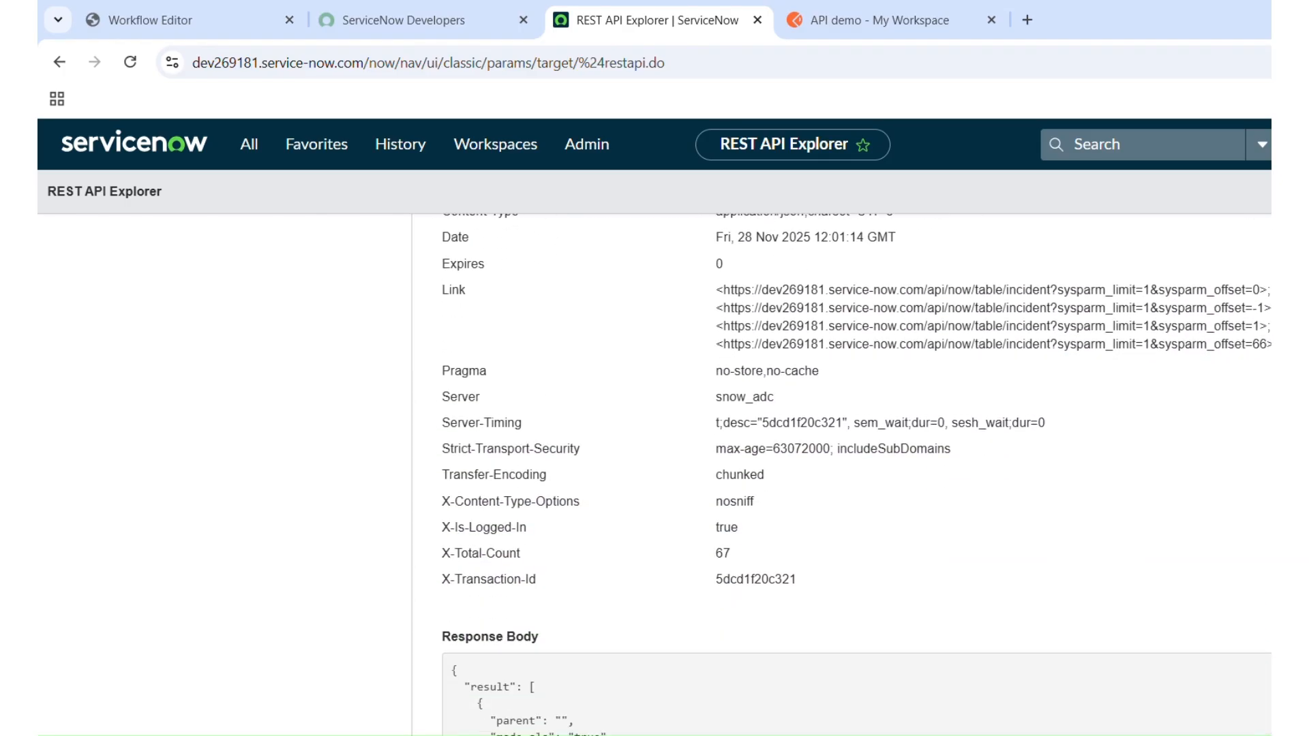
scroll(842, 477, "down", 1)
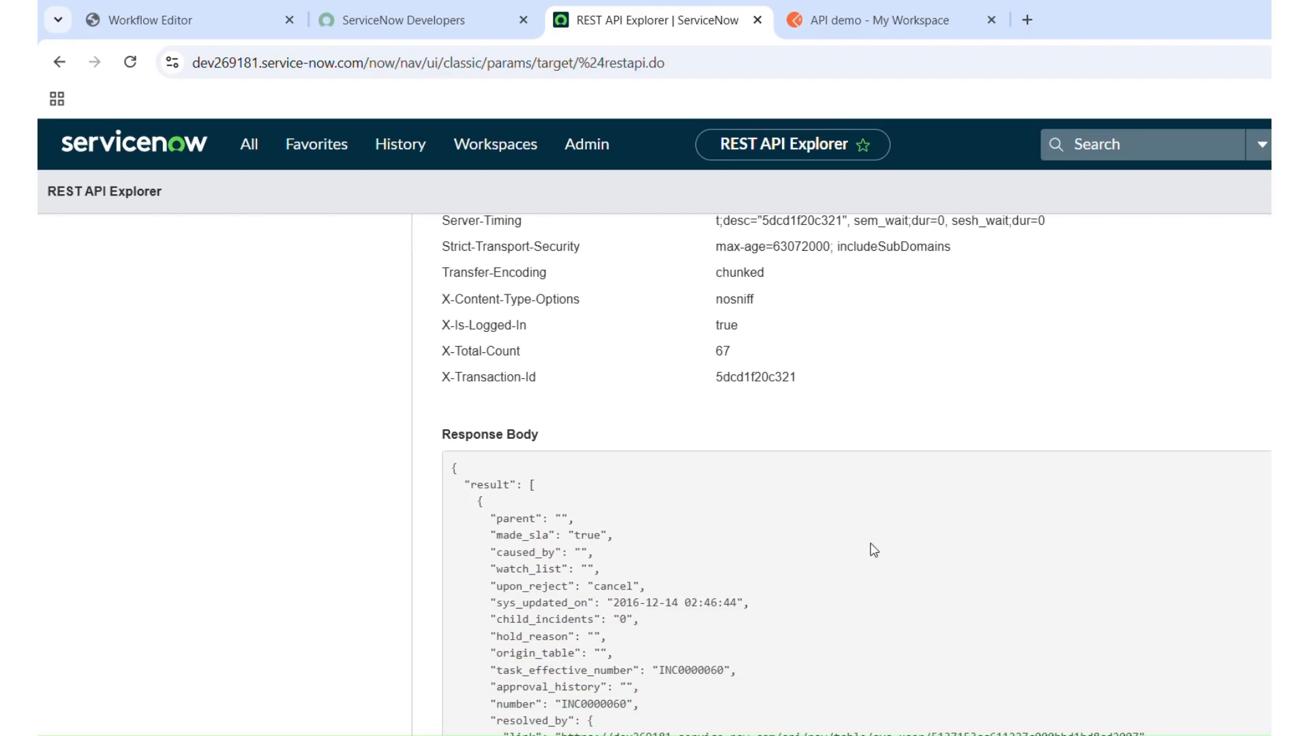
scroll(852, 477, "up", 12)
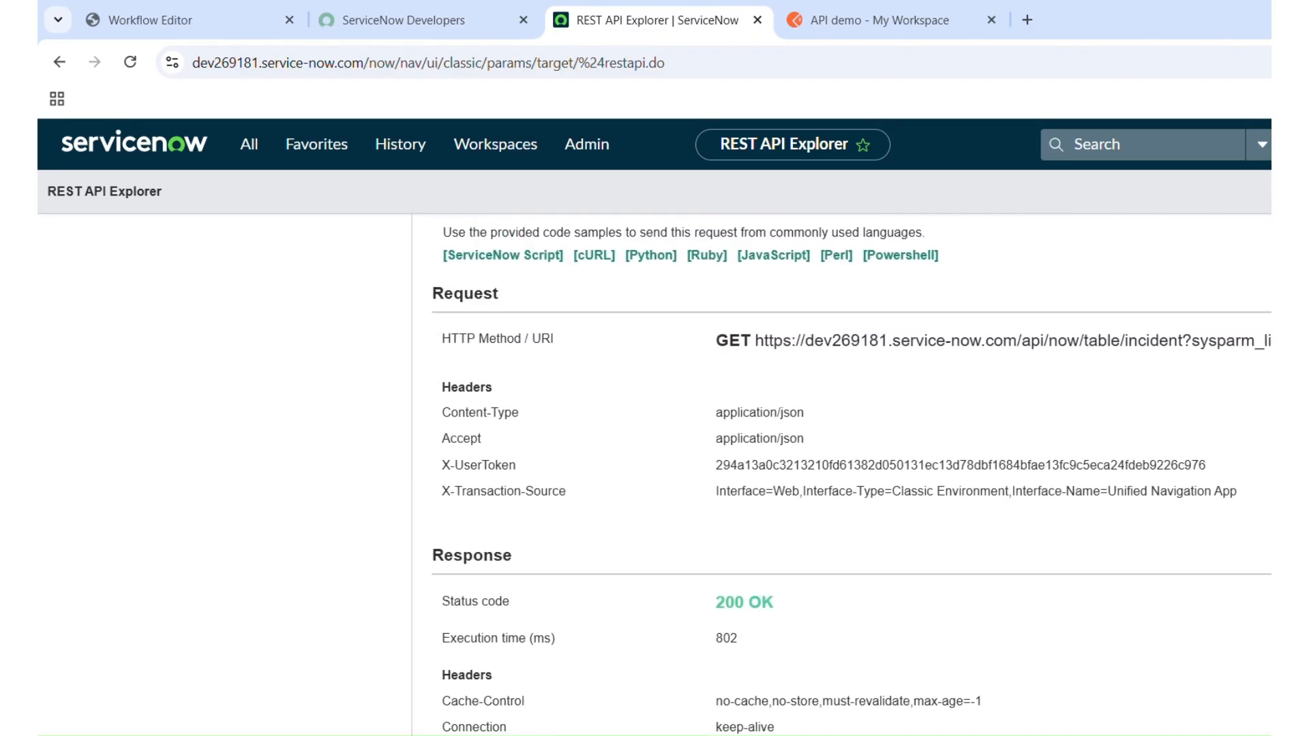
scroll(92, 263, "up", 12)
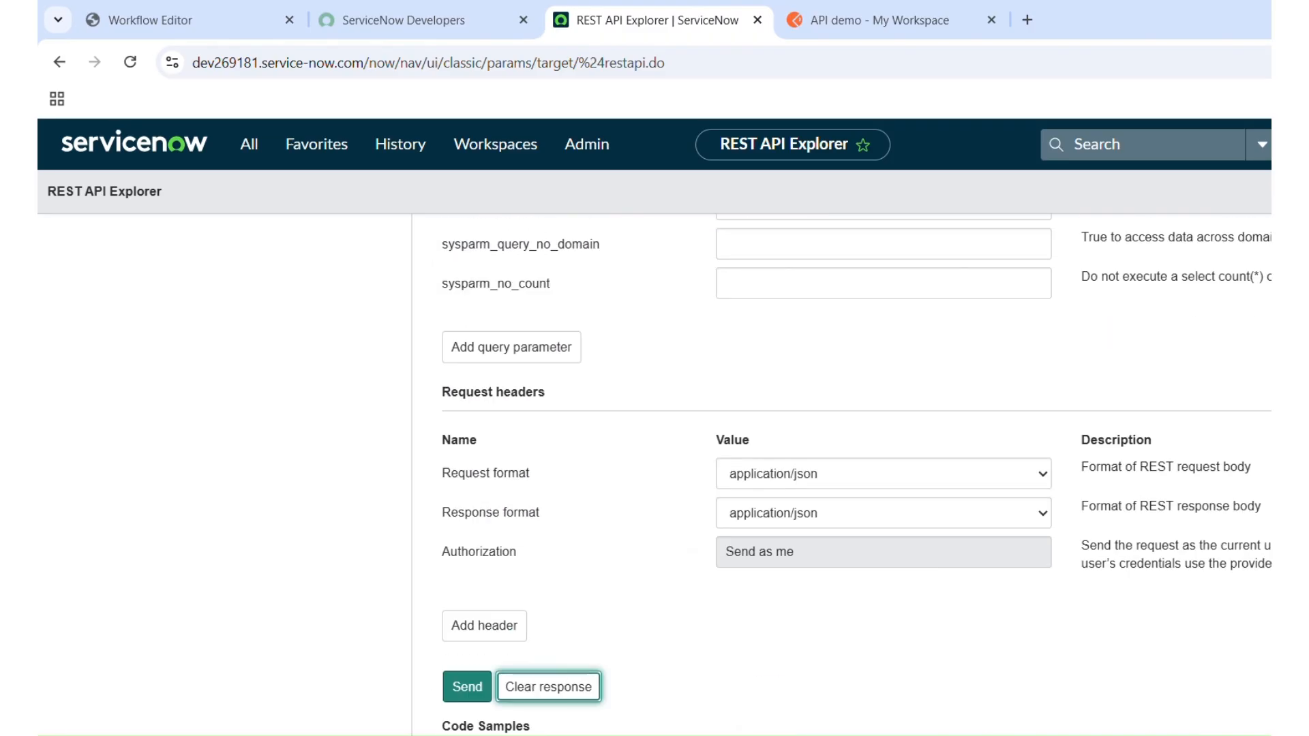
- Copy the sent incident request's HTTP method and URI from the request details in the REST API Explorer
scroll(92, 263, "up", 1)
scroll(92, 264, "down", 12)
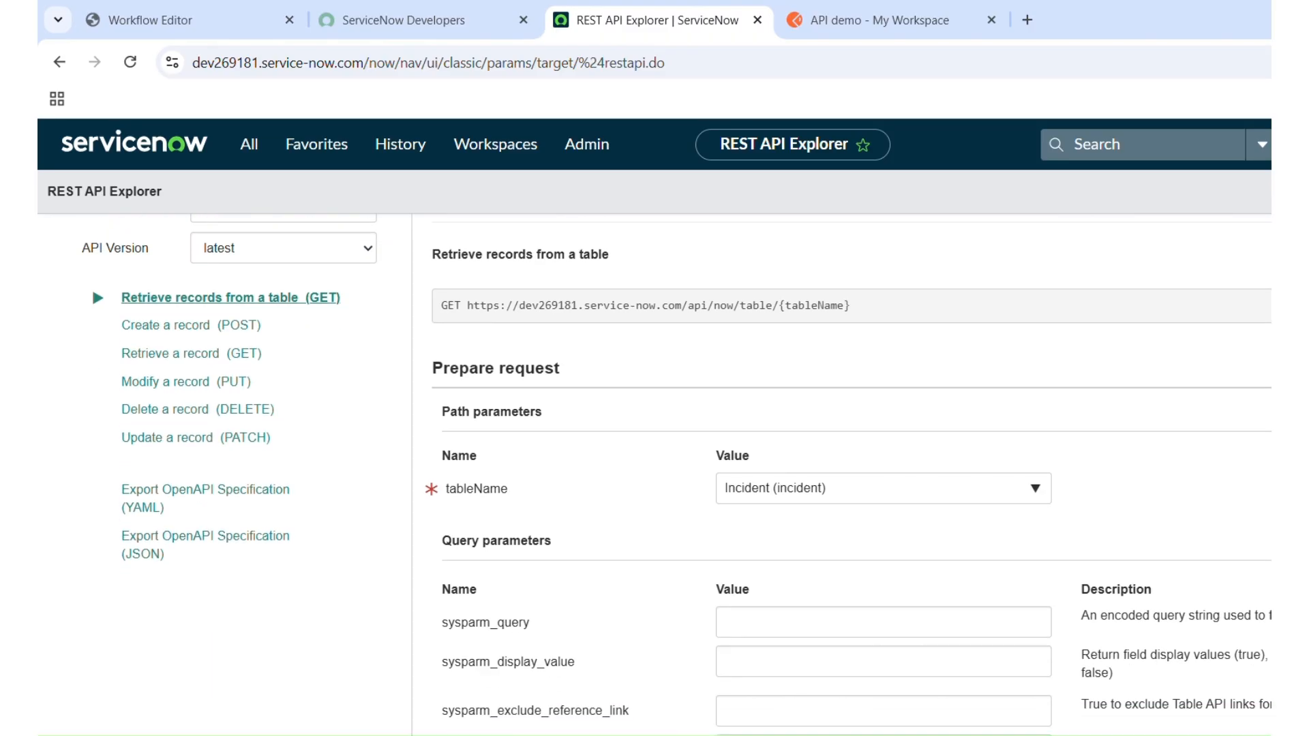
scroll(852, 471, "down", 3)
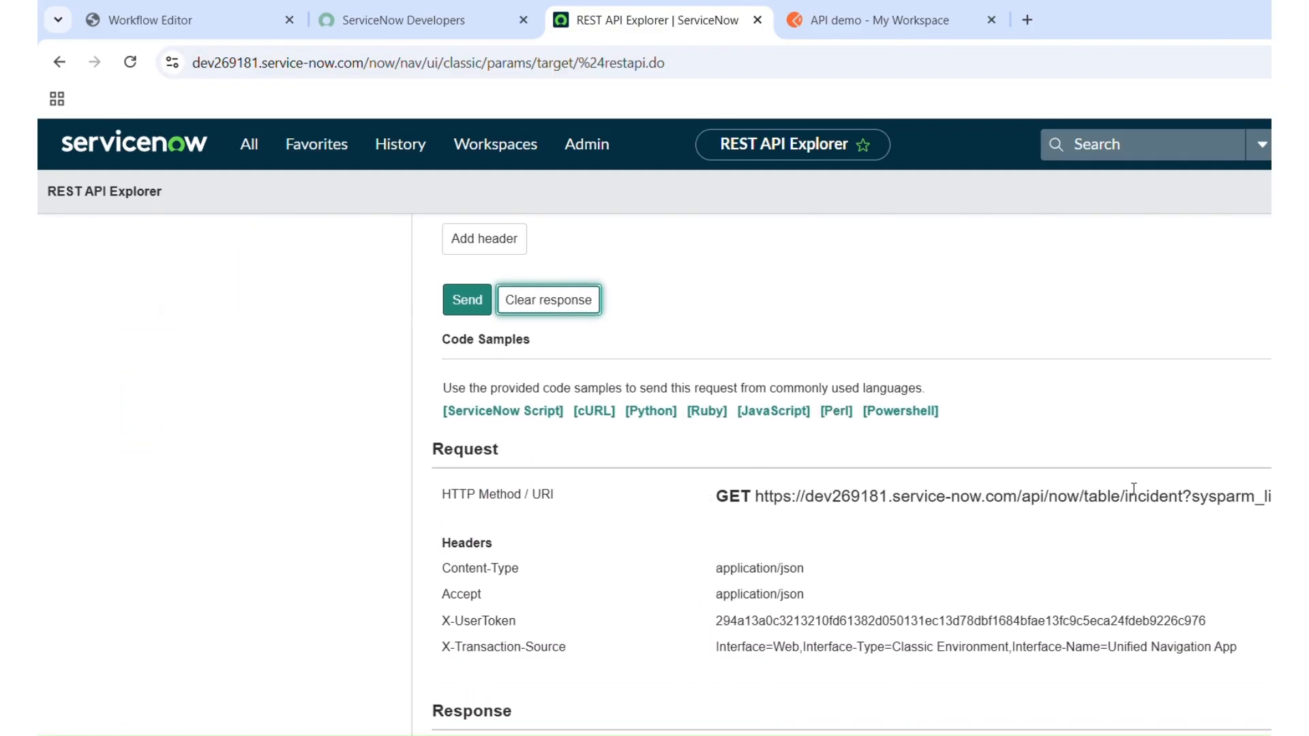
left_click(1077, 500)
triple_click(1077, 497)
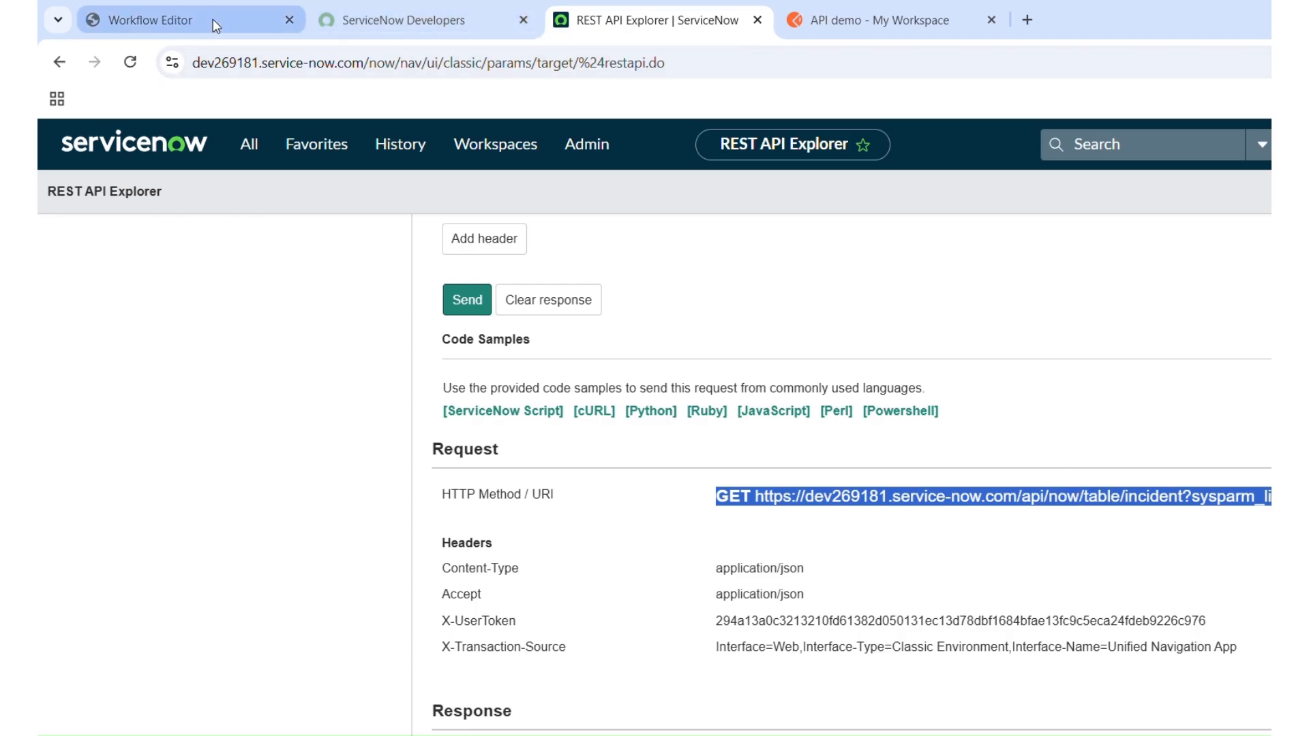
left_click(892, 564)
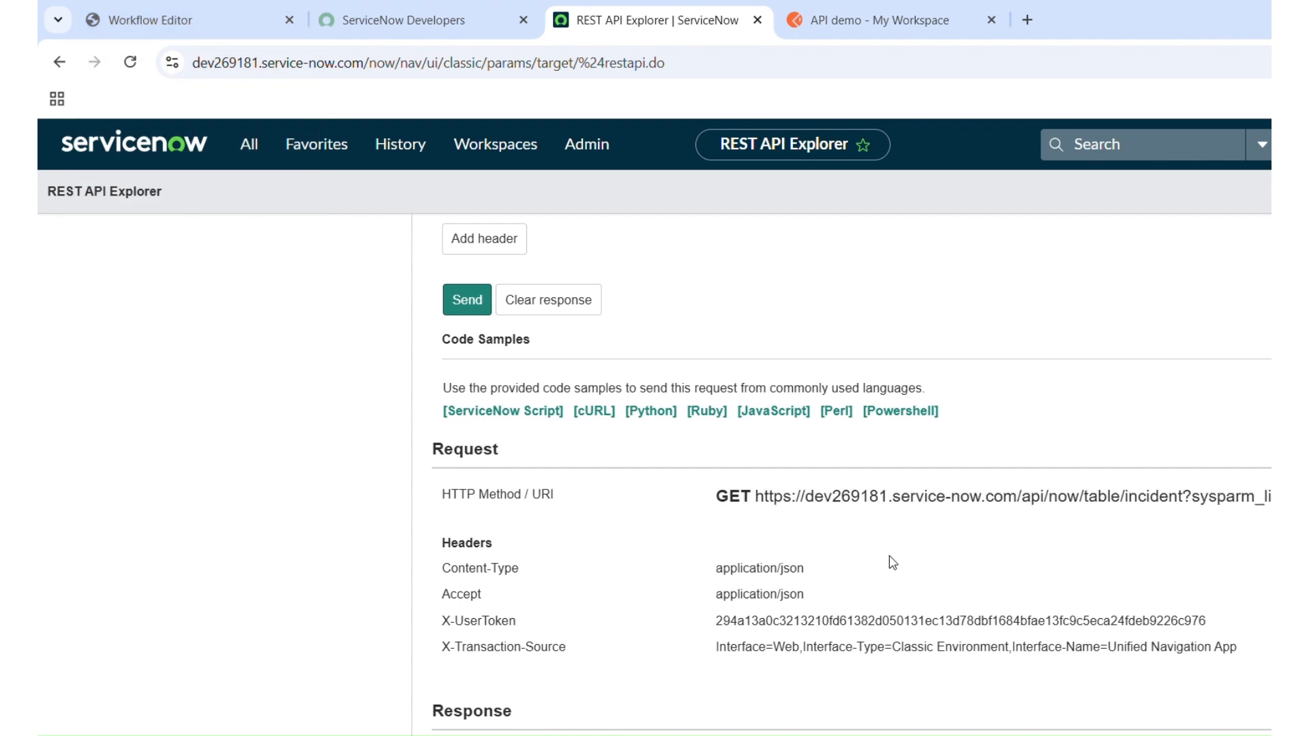
scroll(891, 563, "down", 2)
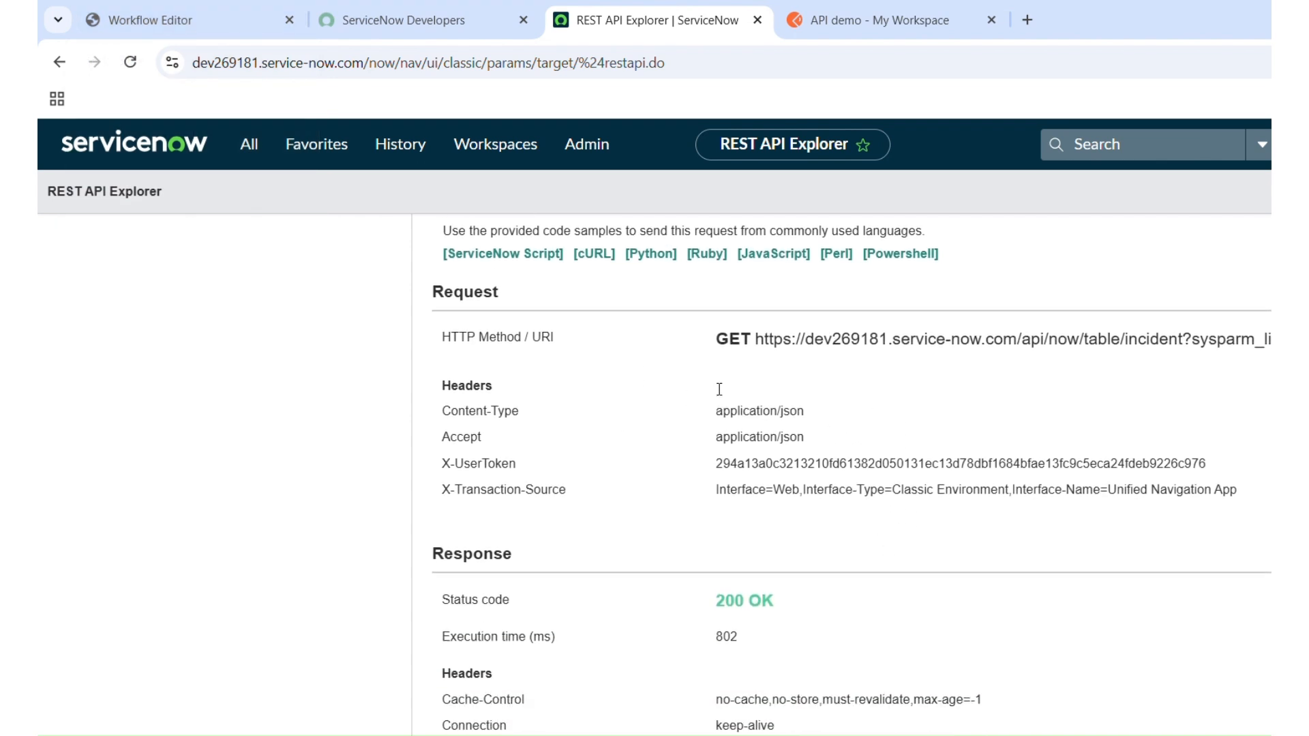
left_click(186, 19)
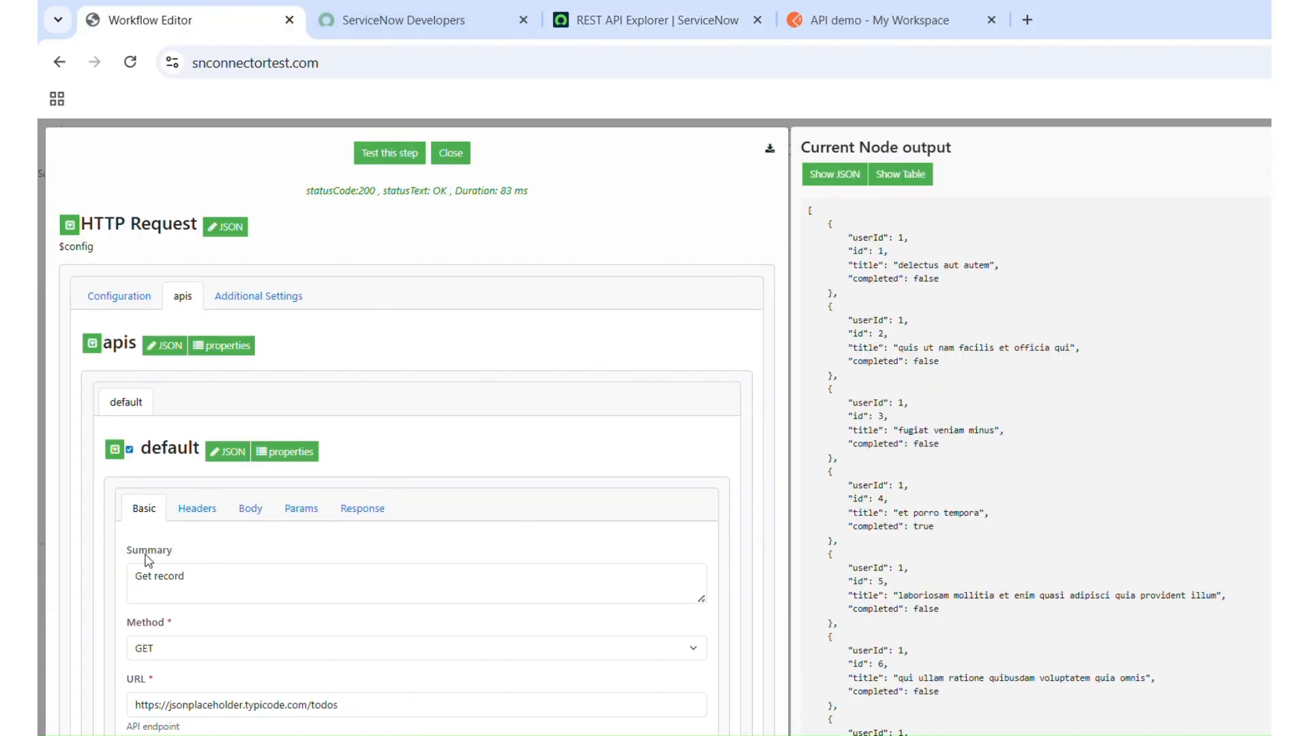
triple_click(218, 577)
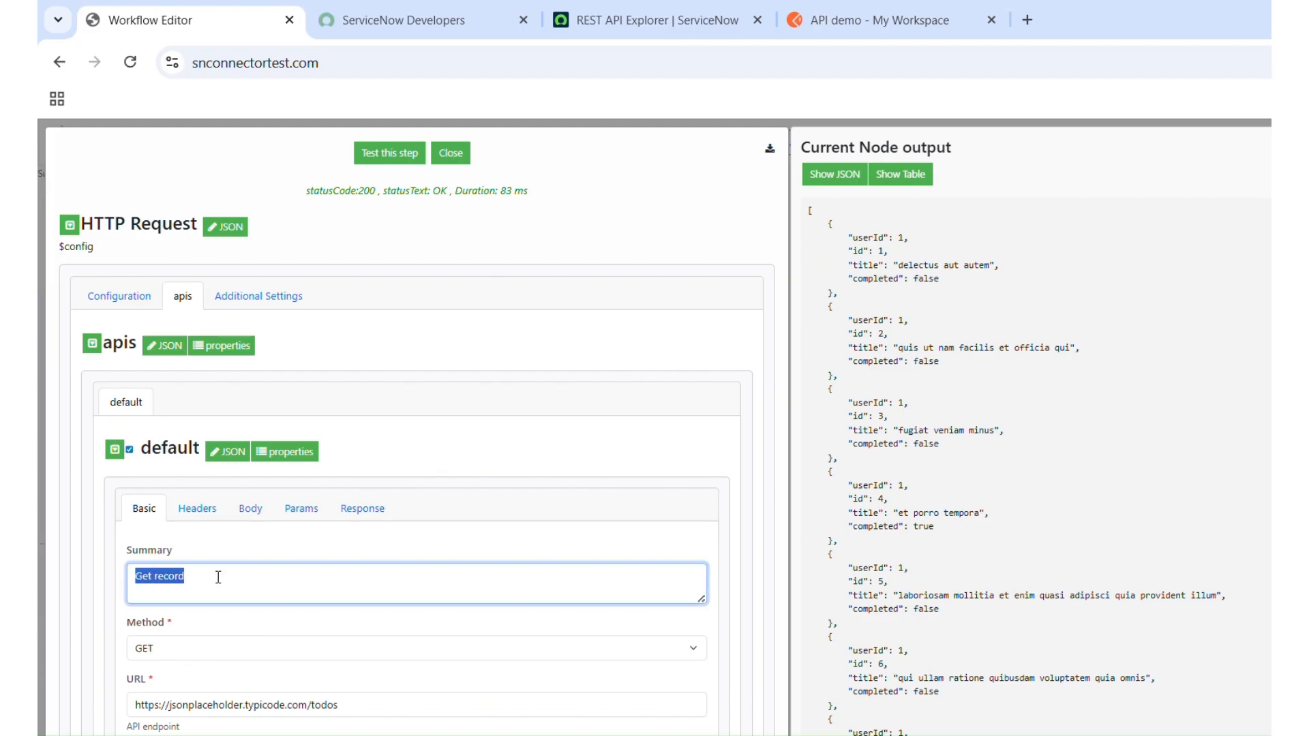
triple_click(278, 704)
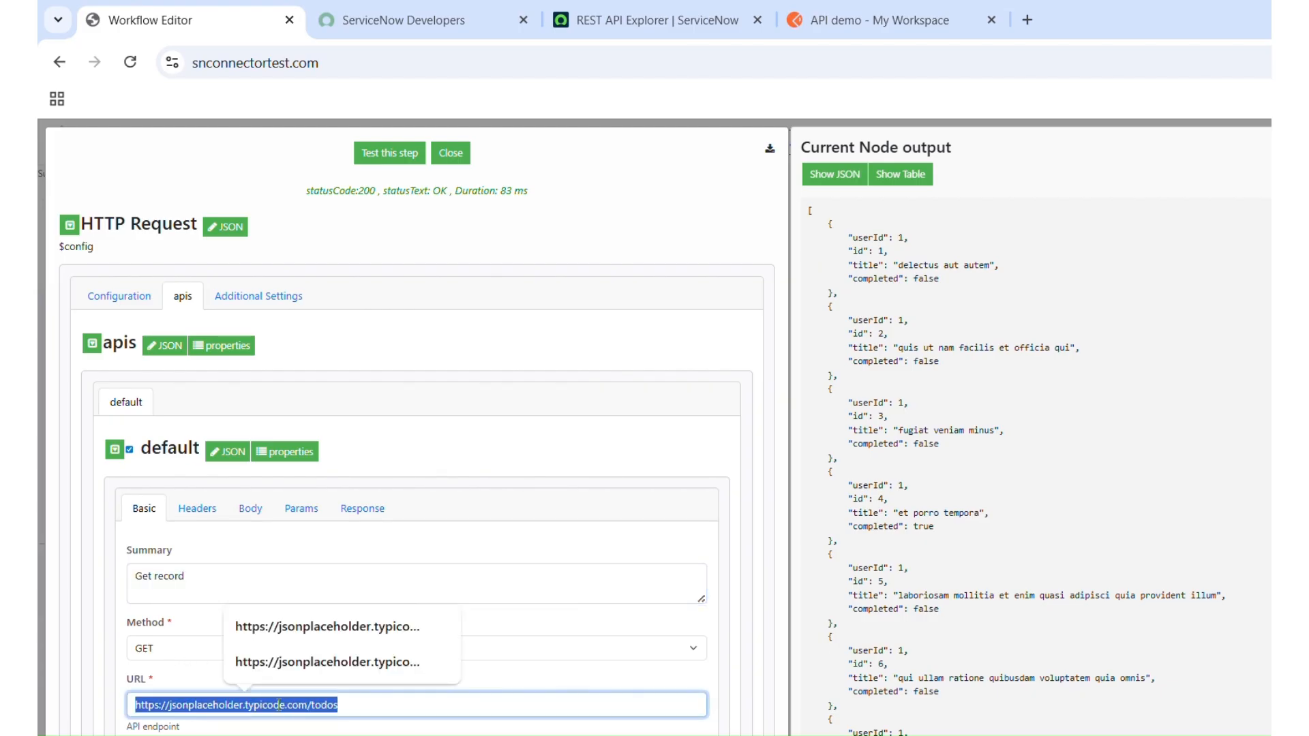
type("GET https://dev269181.service-now.com/api/now/table/incident?sysparm_limit=1")
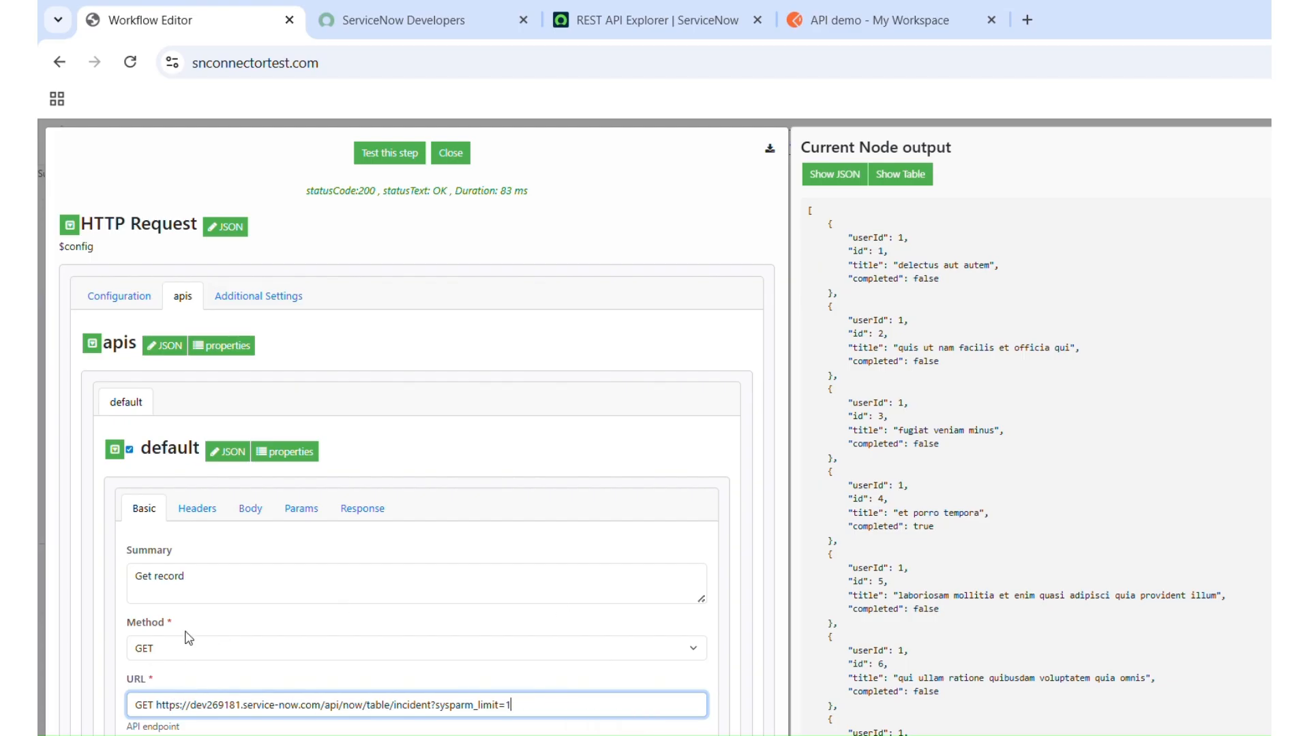
- Move the REST API Explorer browser tab beside the Workflow Editor tab and return to the Workflow Editor
left_click(620, 21)
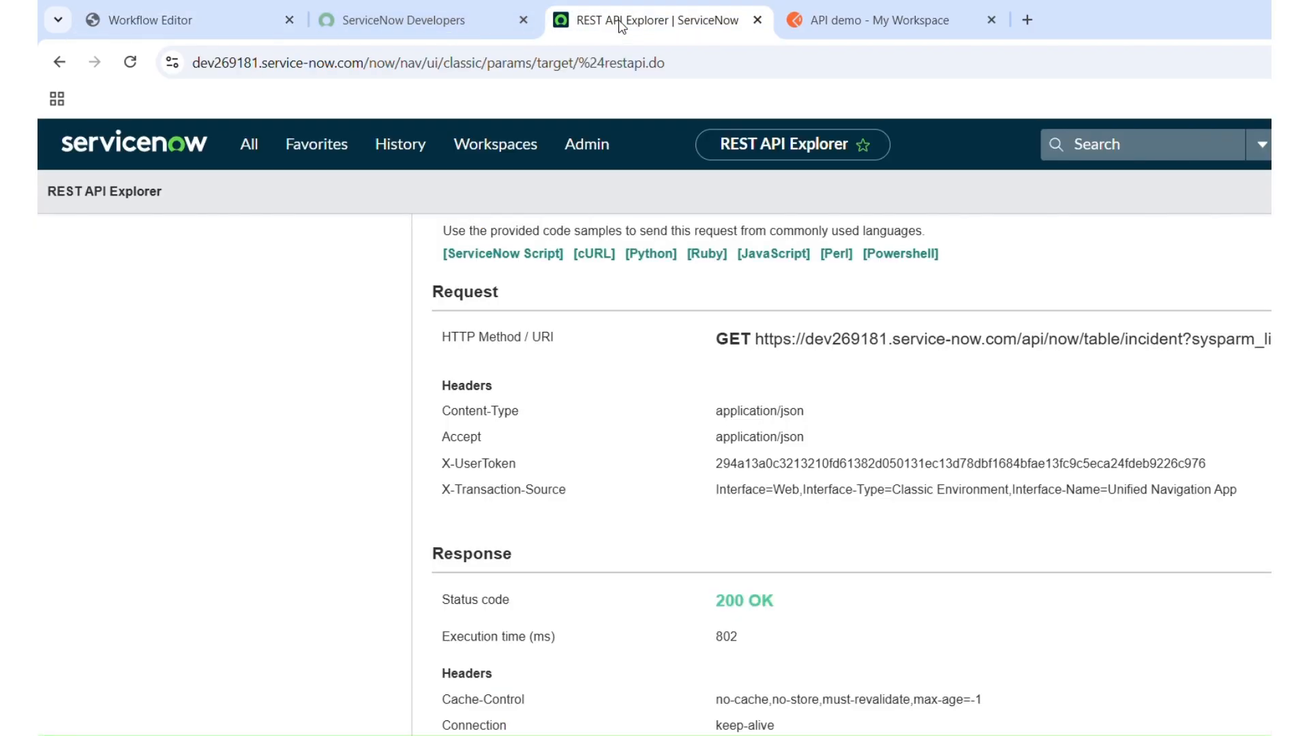
left_click_drag(620, 20, 386, 20)
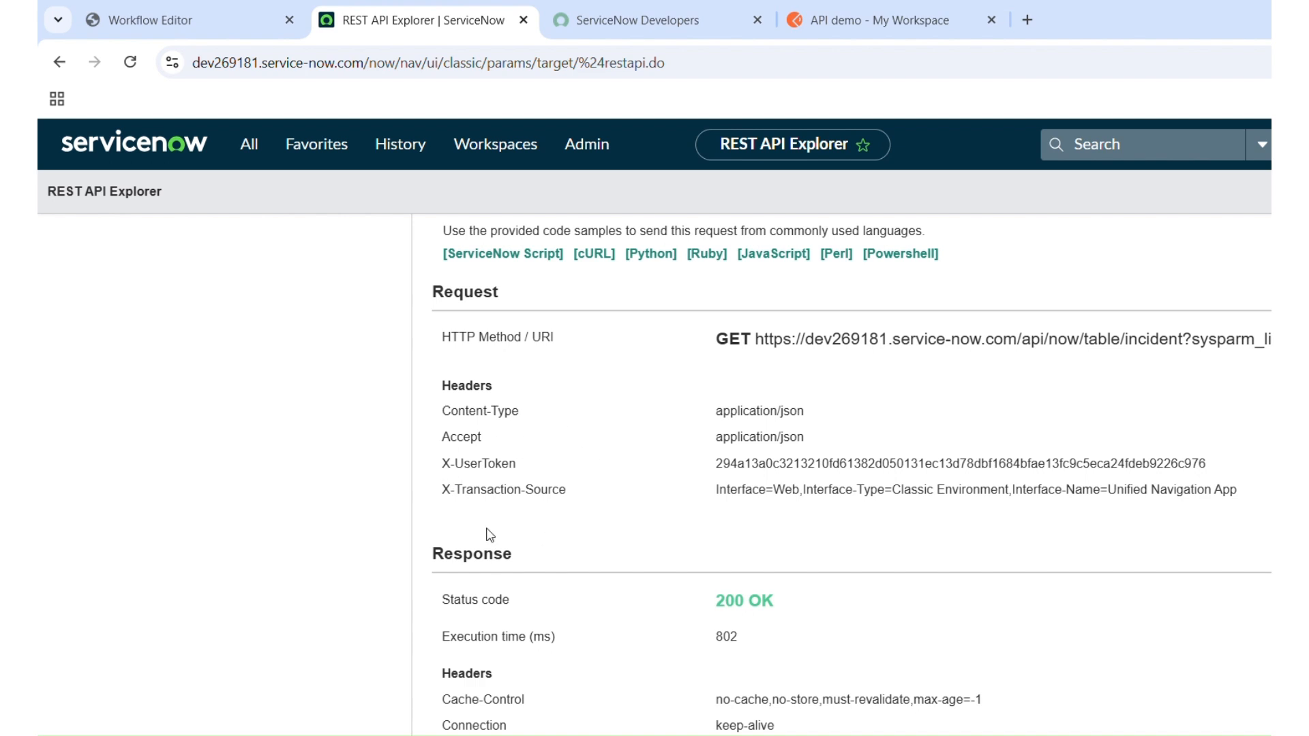
left_click(219, 26)
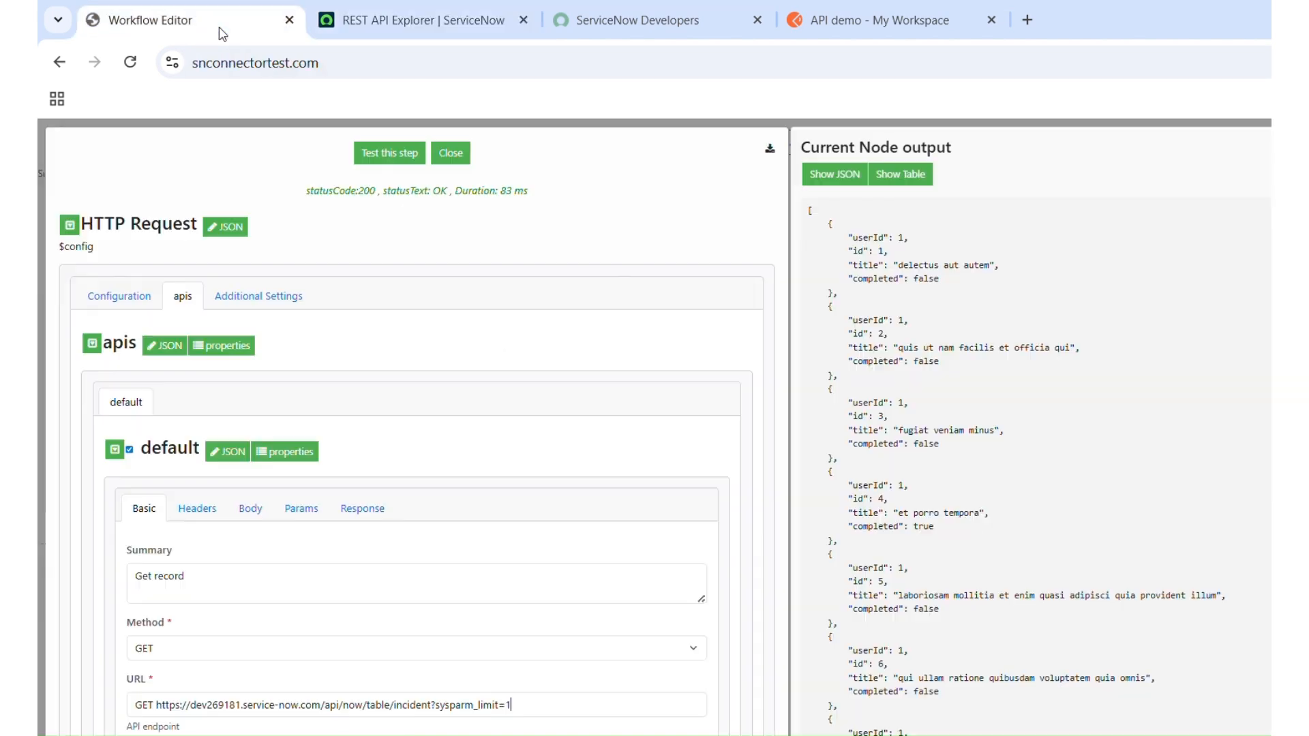
- Enable the default API's Content-Type and Accept header input fields and compare them with the REST API Explorer's request headers
left_click(198, 511)
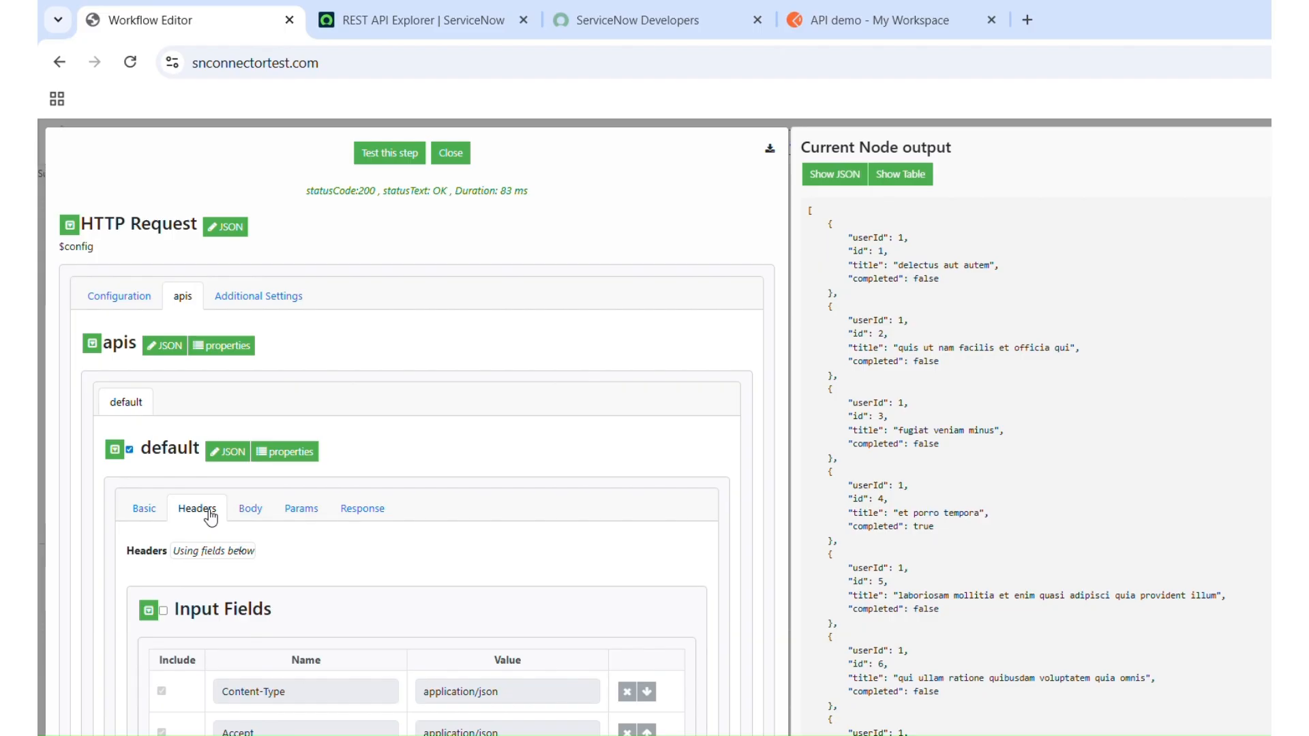
left_click(165, 611)
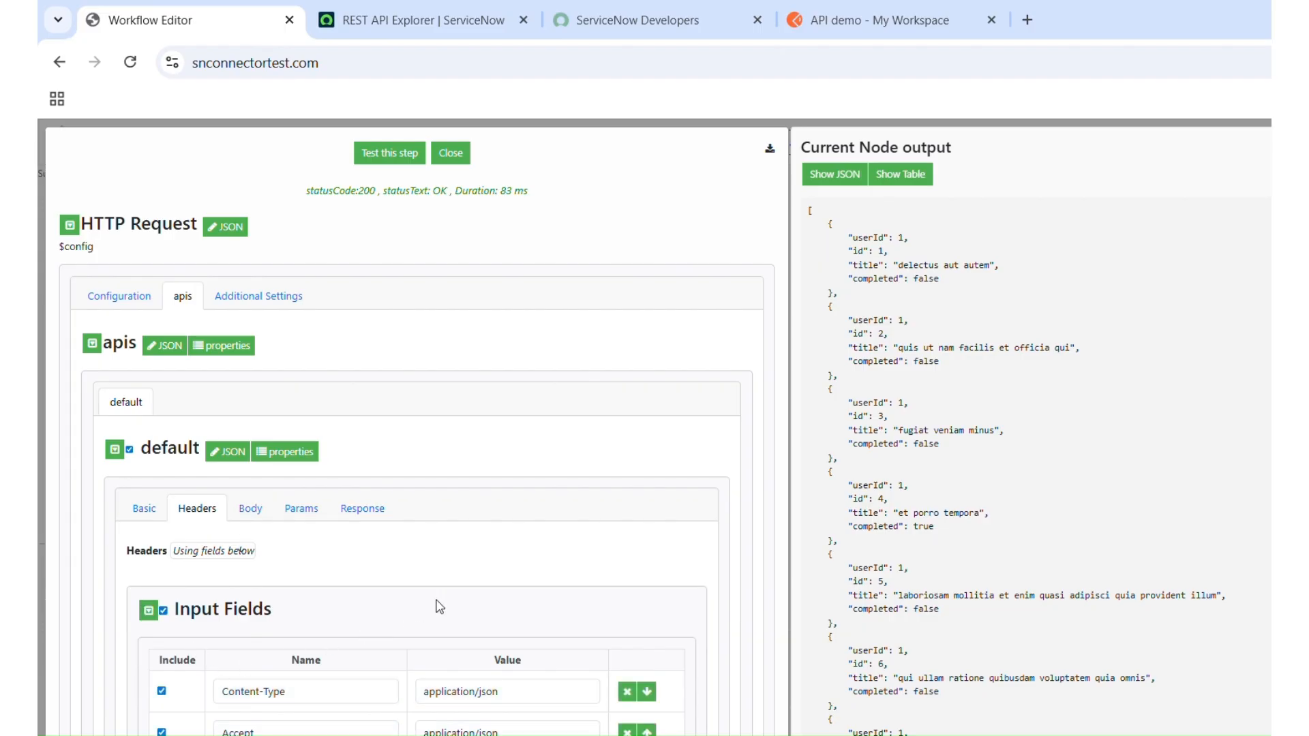
scroll(440, 605, "down", 2)
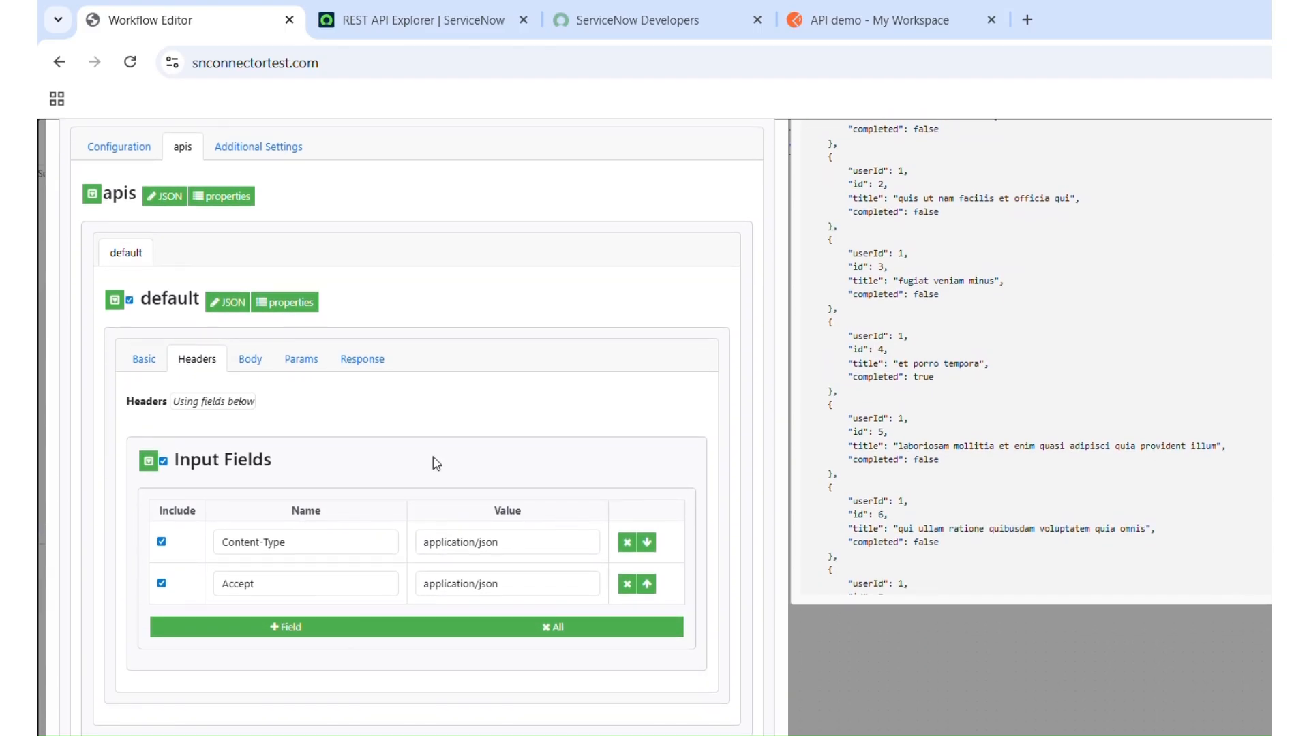
left_click(454, 22)
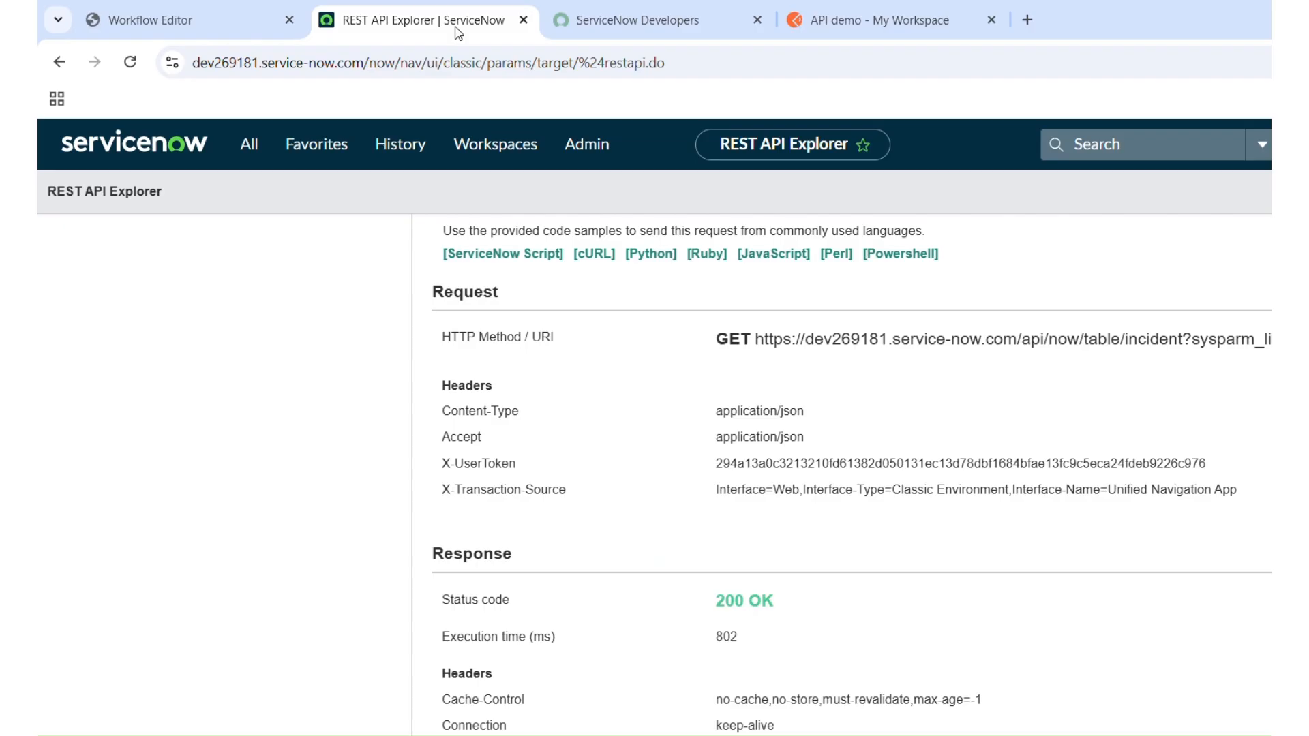
left_click(214, 13)
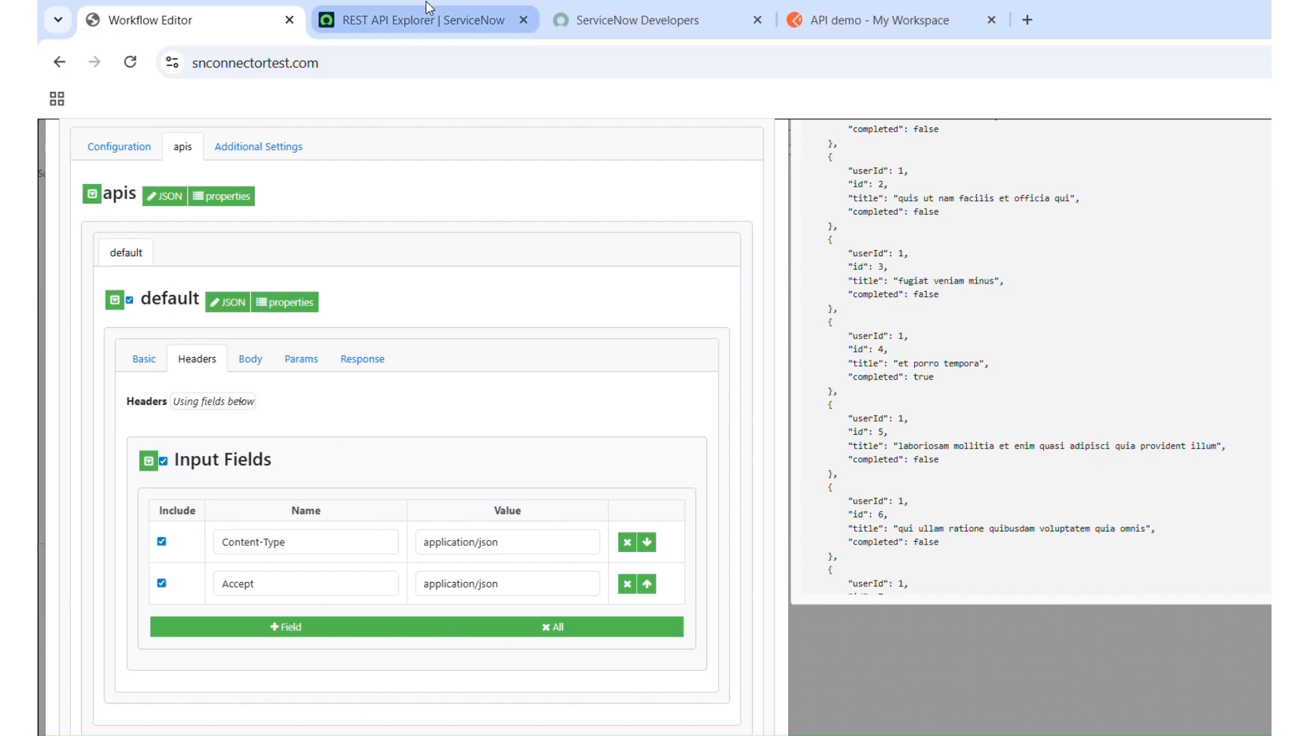
- Copy the heading "Retrieve records from a table" from the Table API page in the REST API Explorer
left_click(473, 15)
scroll(615, 401, "up", 6)
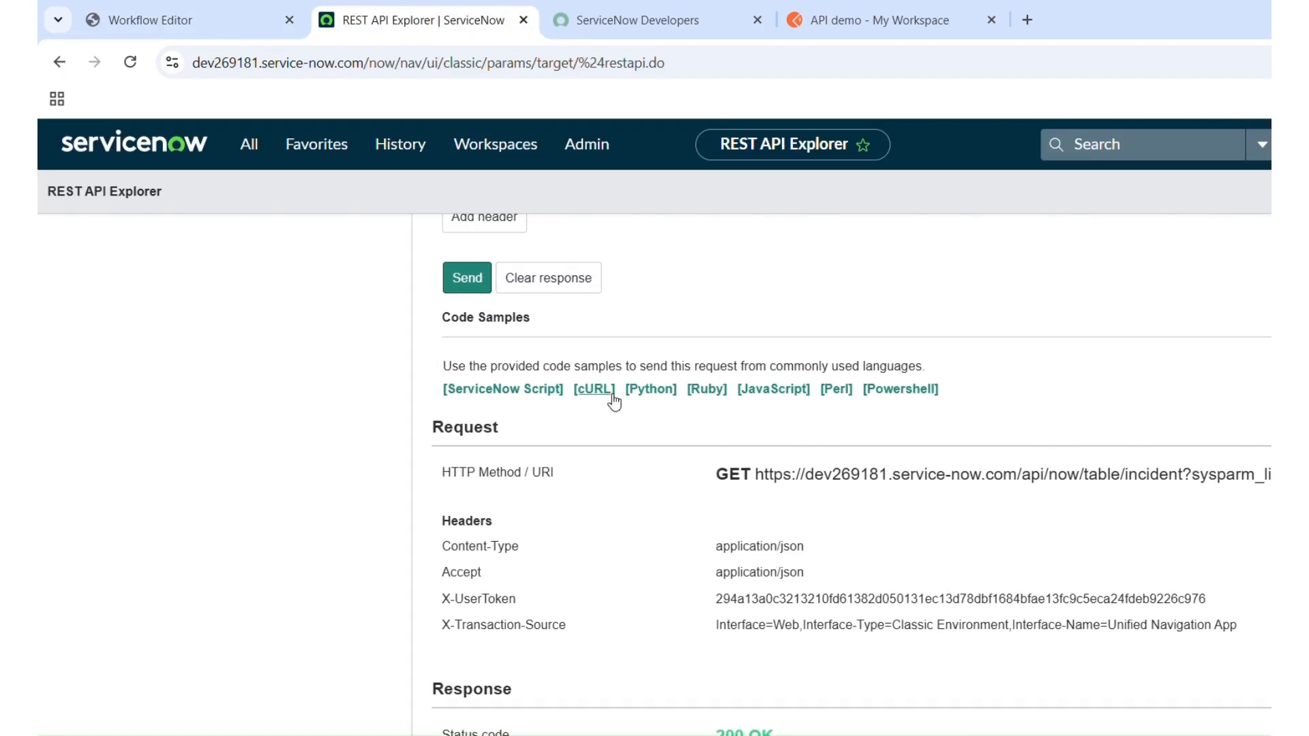
scroll(615, 401, "up", 12)
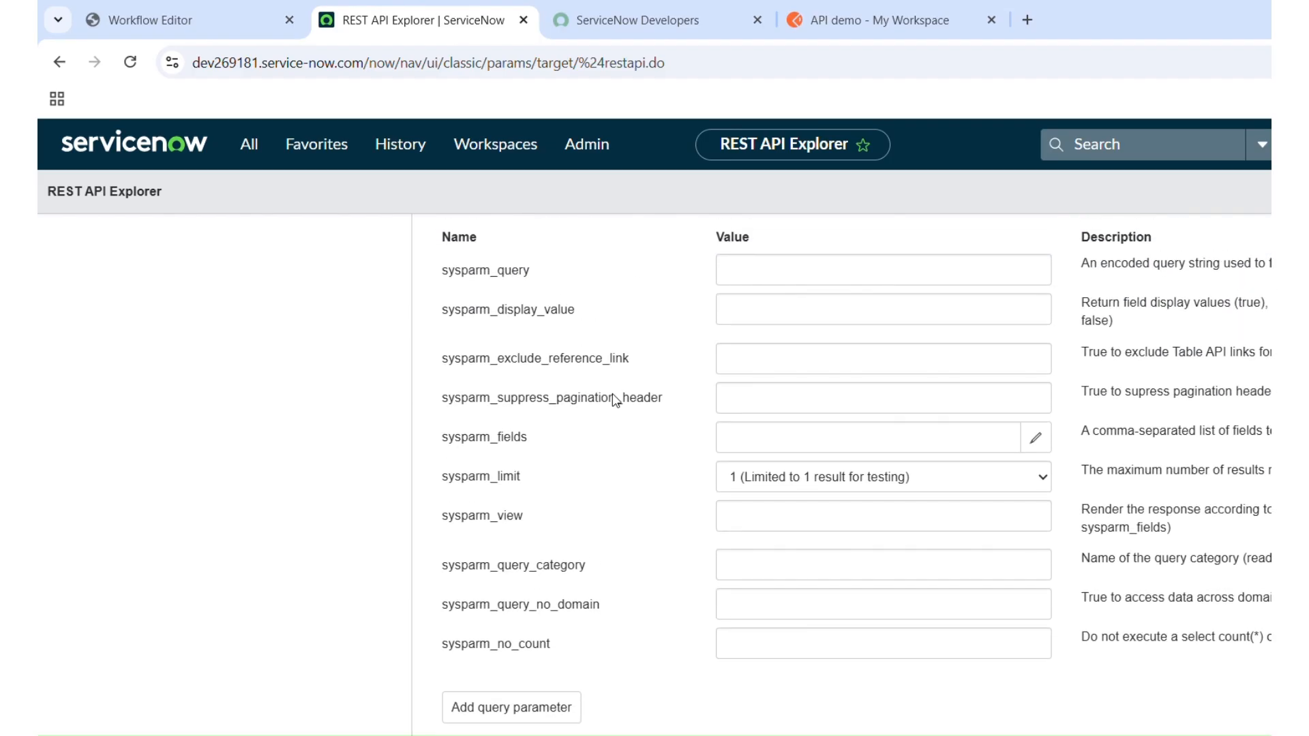
scroll(615, 401, "up", 1)
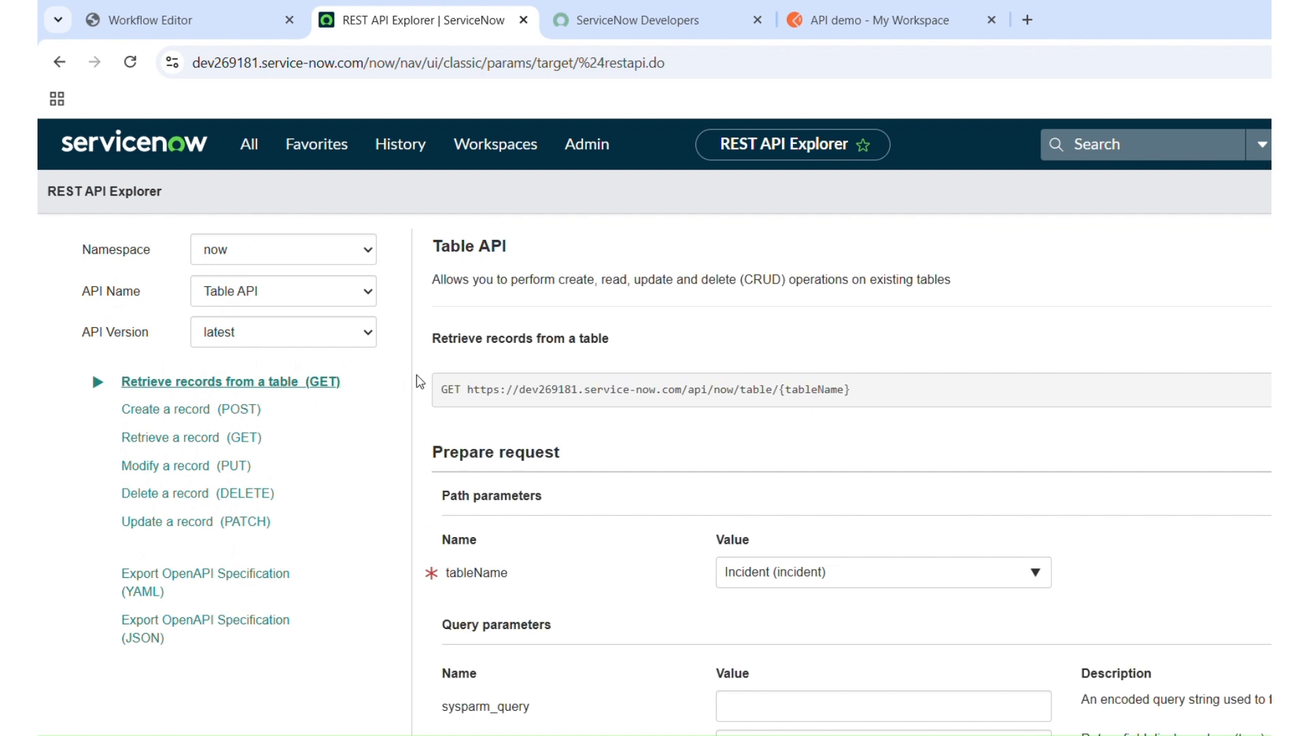
left_click_drag(616, 341, 436, 342)
key("ctrl+c")
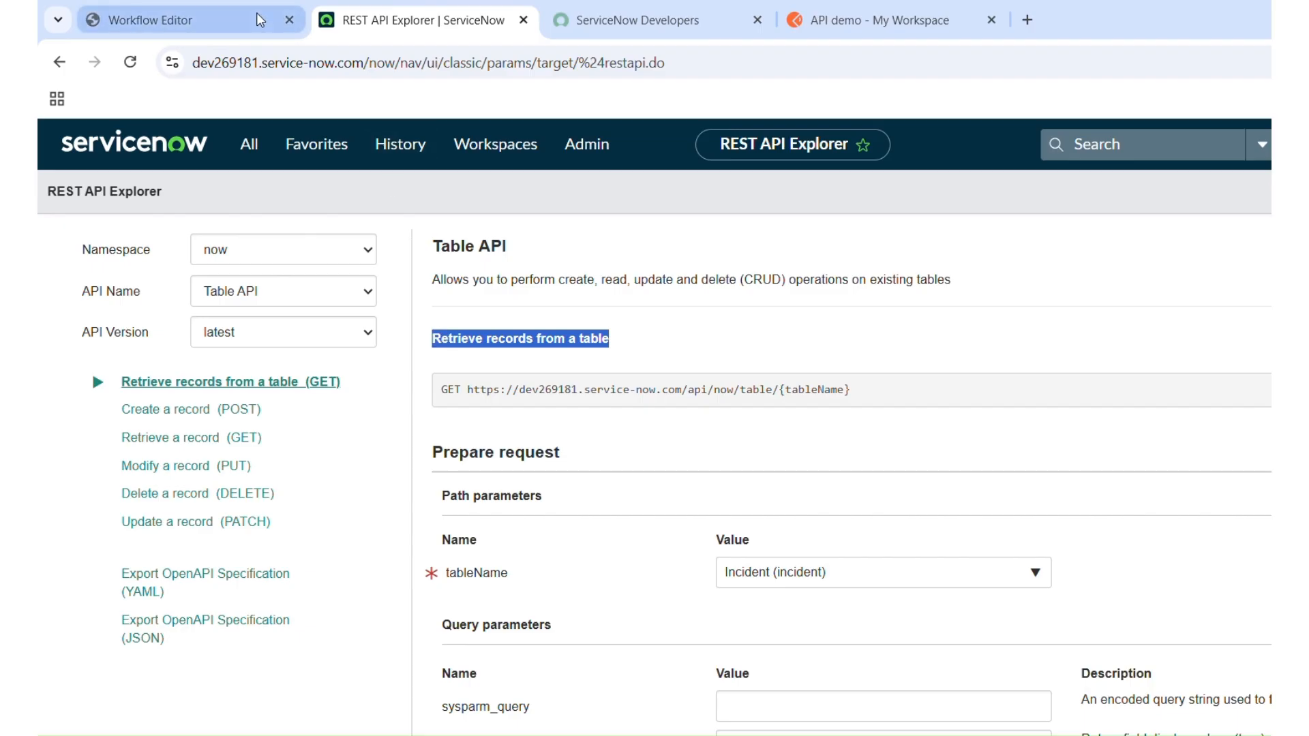
- Replace the default API's summary in the Workflow Editor with "Retrieve records from a table"
left_click(219, 21)
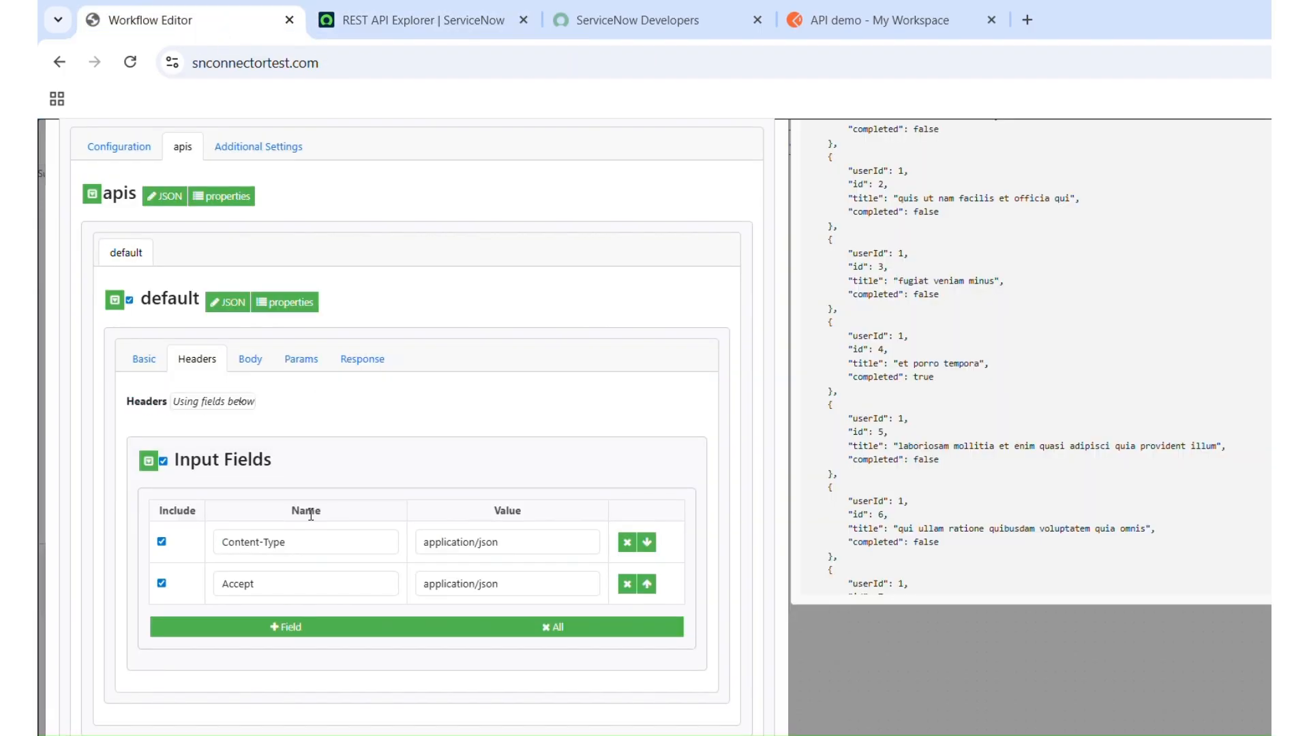
left_click(144, 357)
triple_click(222, 517)
key("ctrl+v")
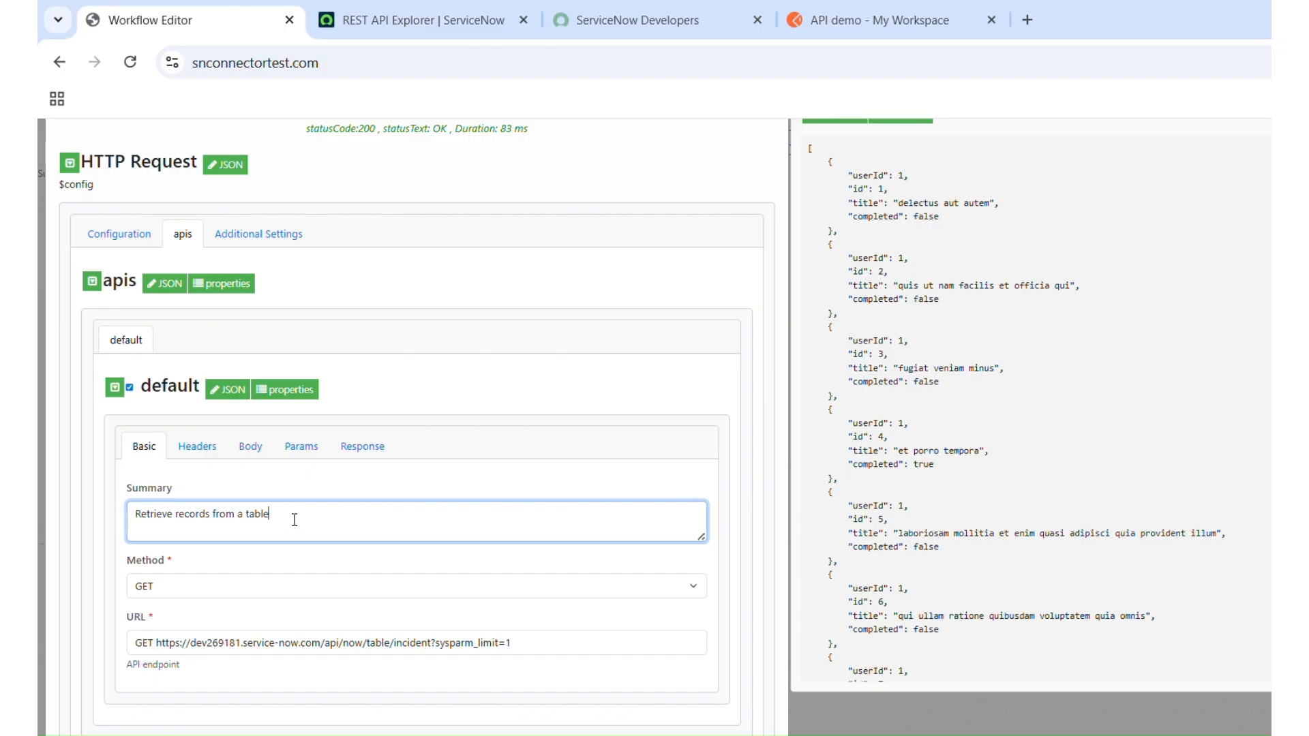
- Test the HTTP Request node with the incident request and check the default API's basic settings
left_click(481, 404)
scroll(483, 406, "up", 1)
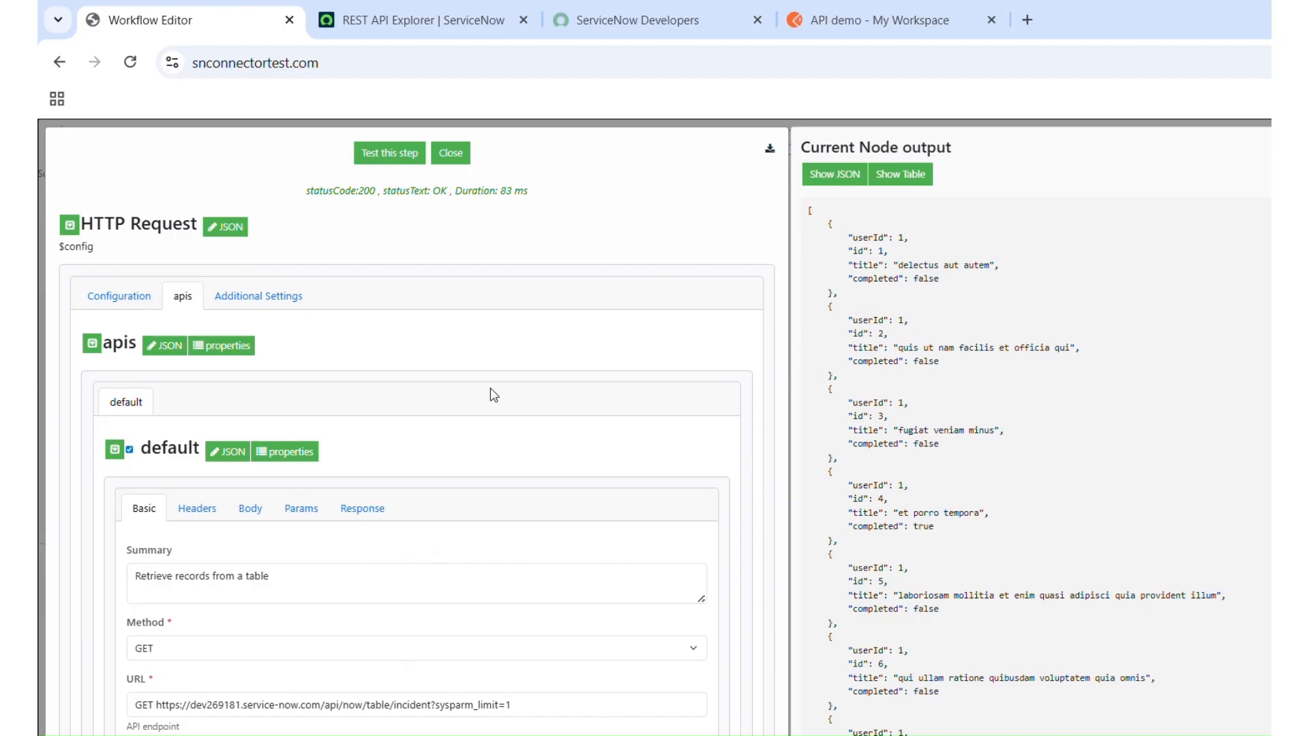
left_click(402, 161)
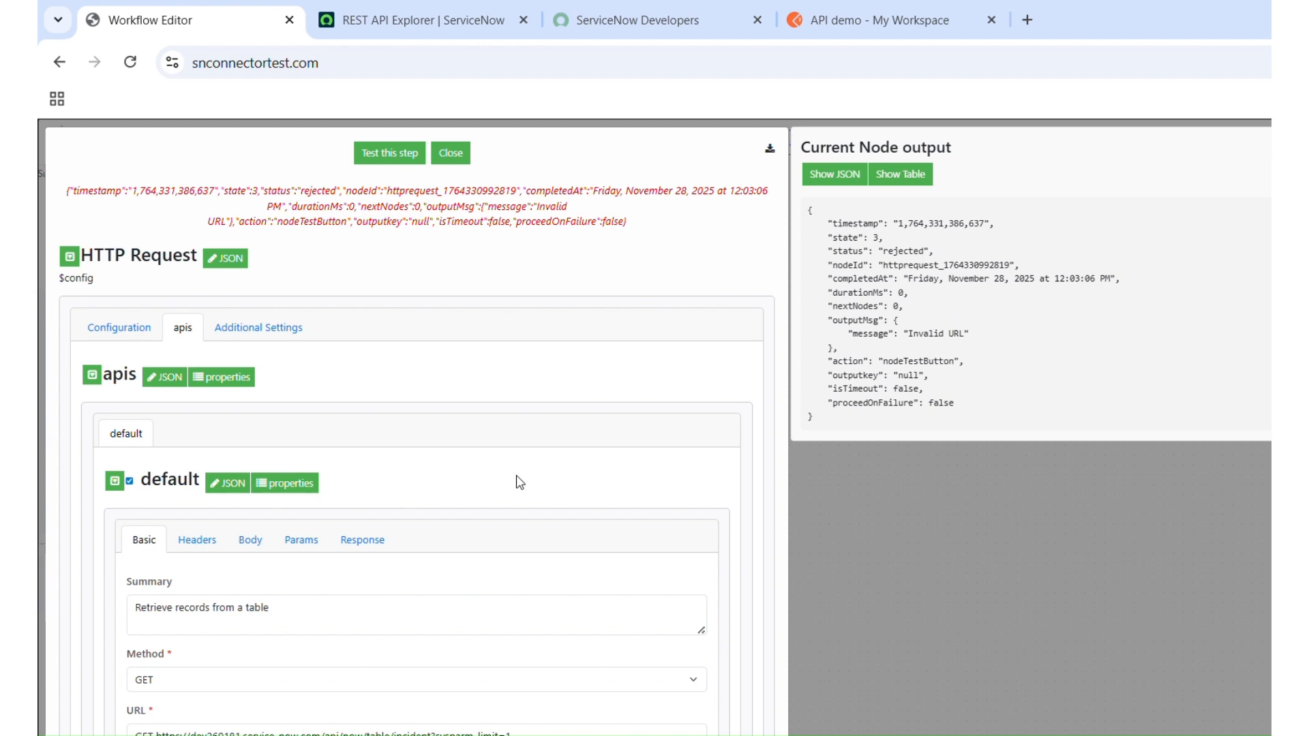
scroll(517, 488, "down", 2)
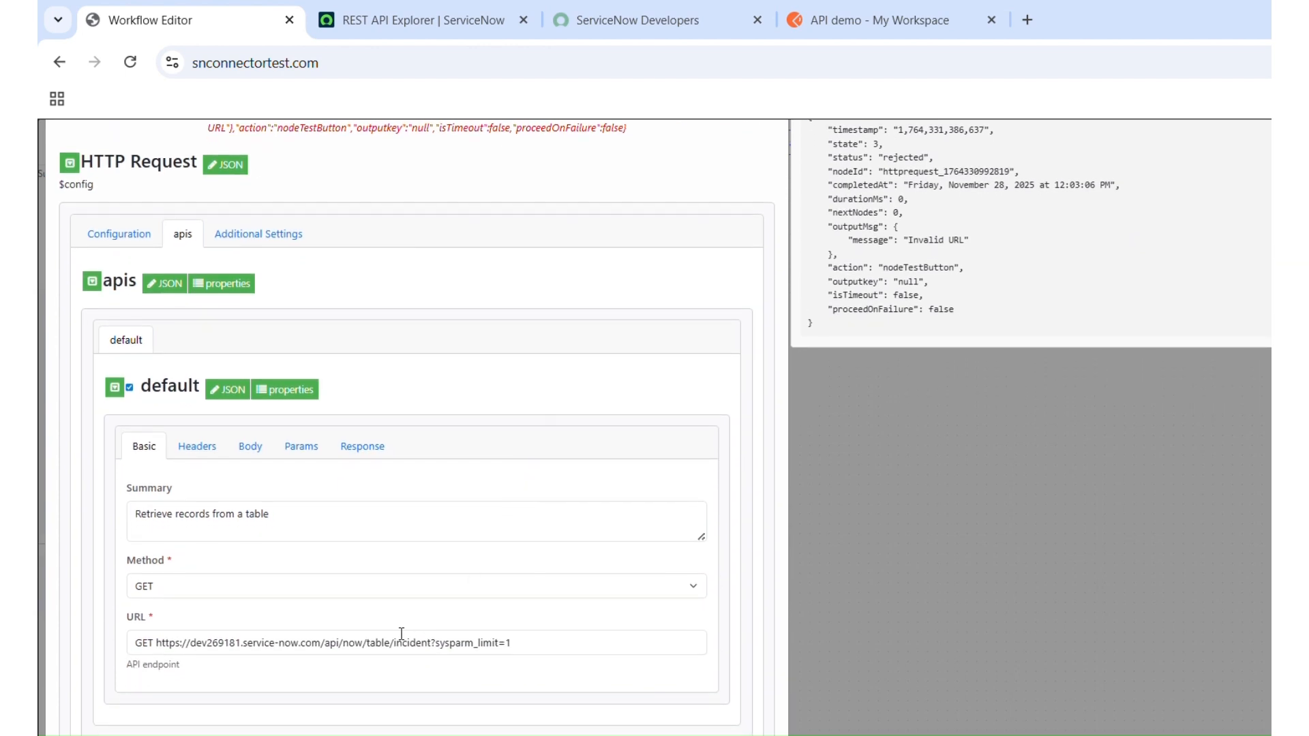
scroll(481, 417, "up", 1)
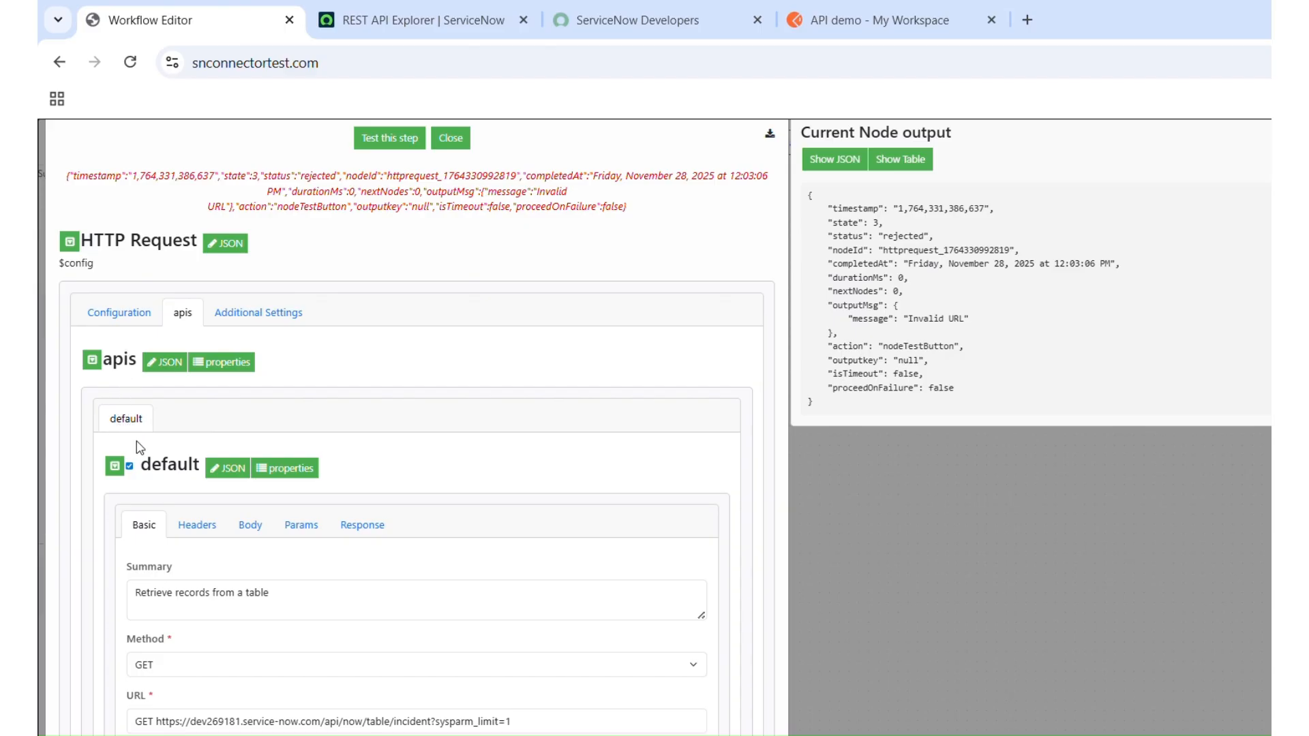
double_click(174, 465)
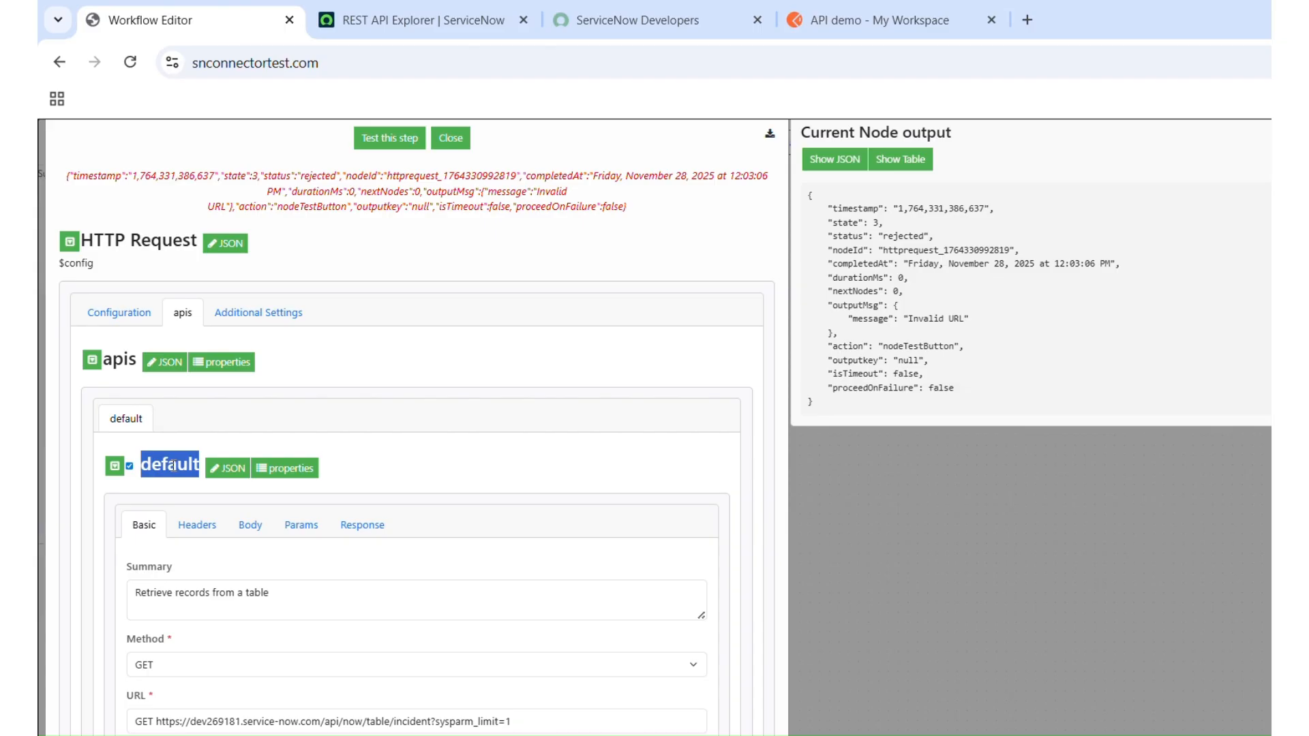
left_click(134, 313)
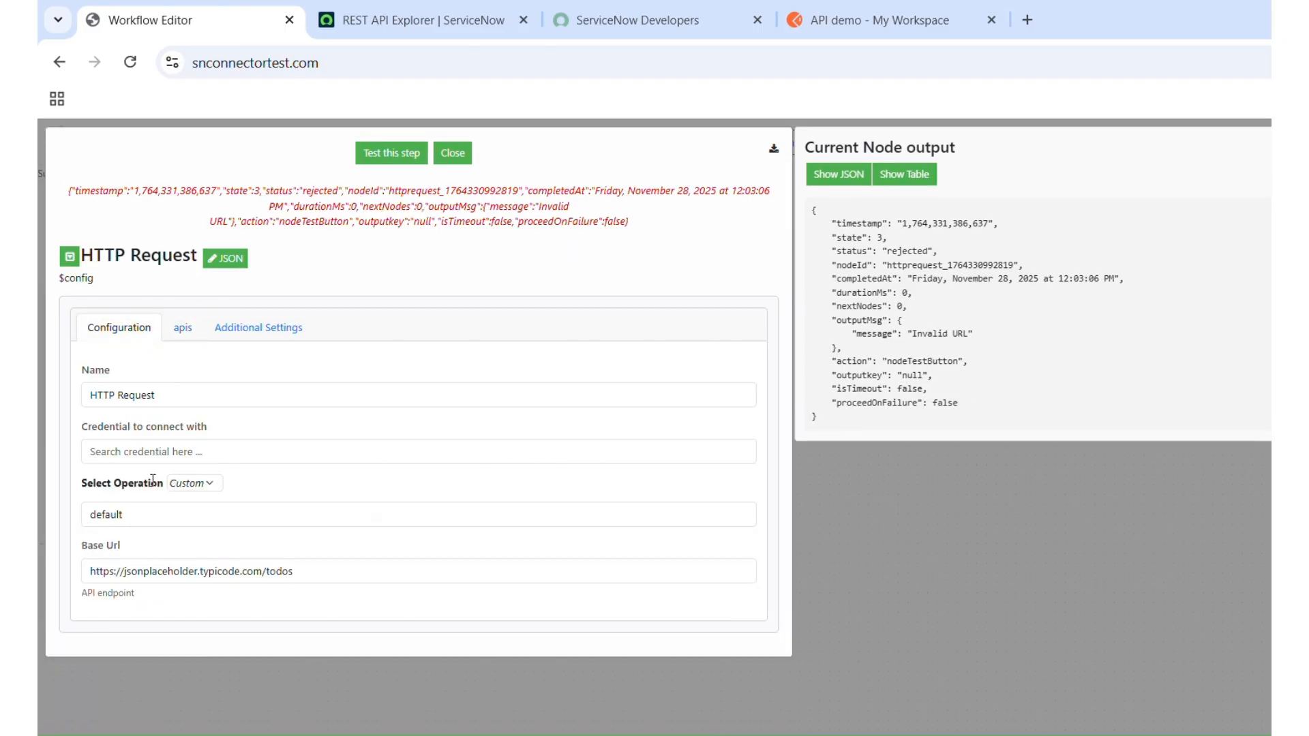
left_click(202, 488)
left_click(202, 489)
double_click(159, 517)
key("BackSpace")
key("ctrl+z")
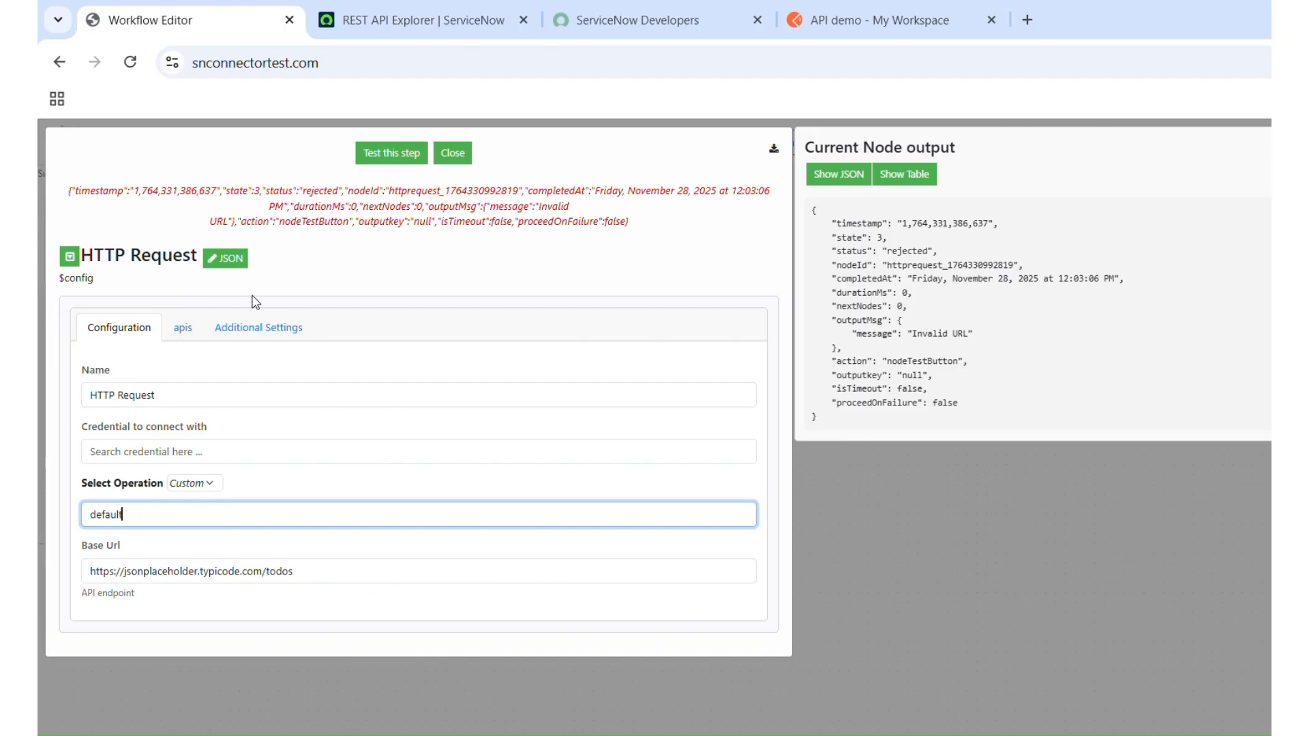
- Retest the HTTP Request node and remove the "GET " prefix from the default API's URL
left_click(400, 161)
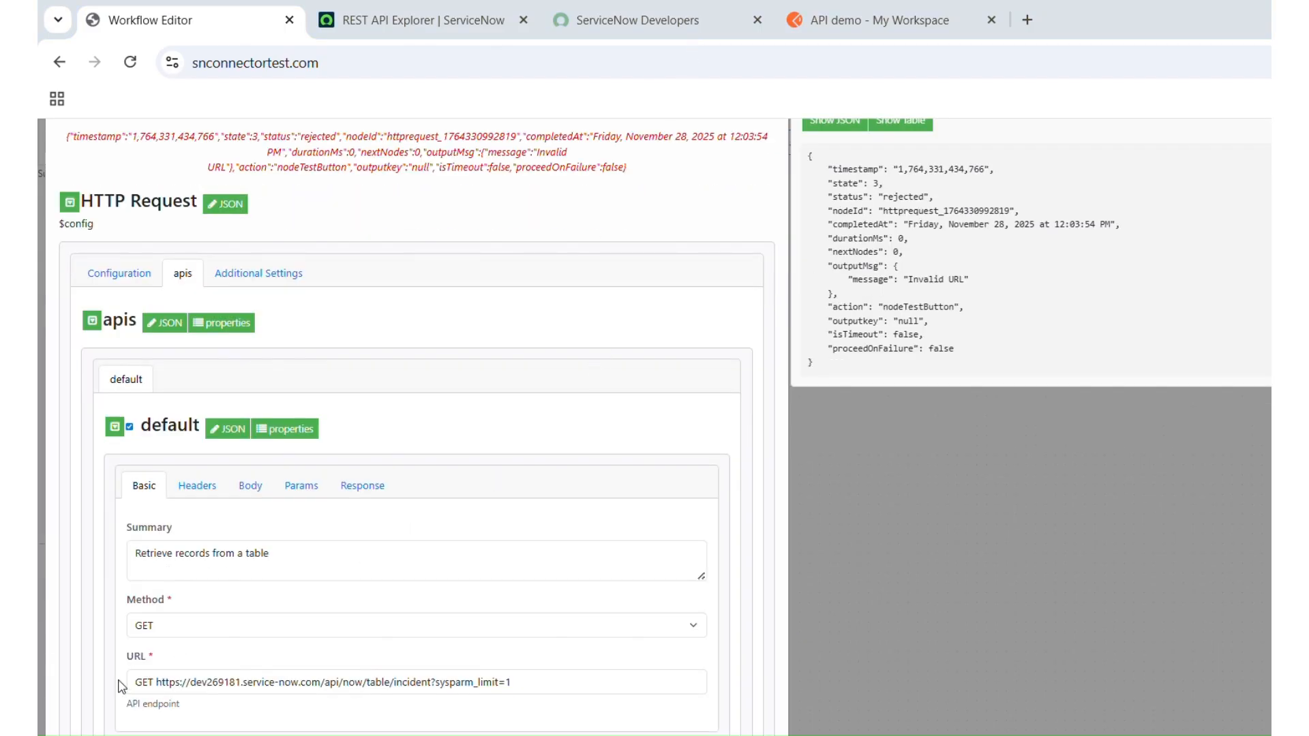
left_click(158, 683)
key("BackSpace")
key("BackSpace")
key("BackSpace")
key("BackSpace")
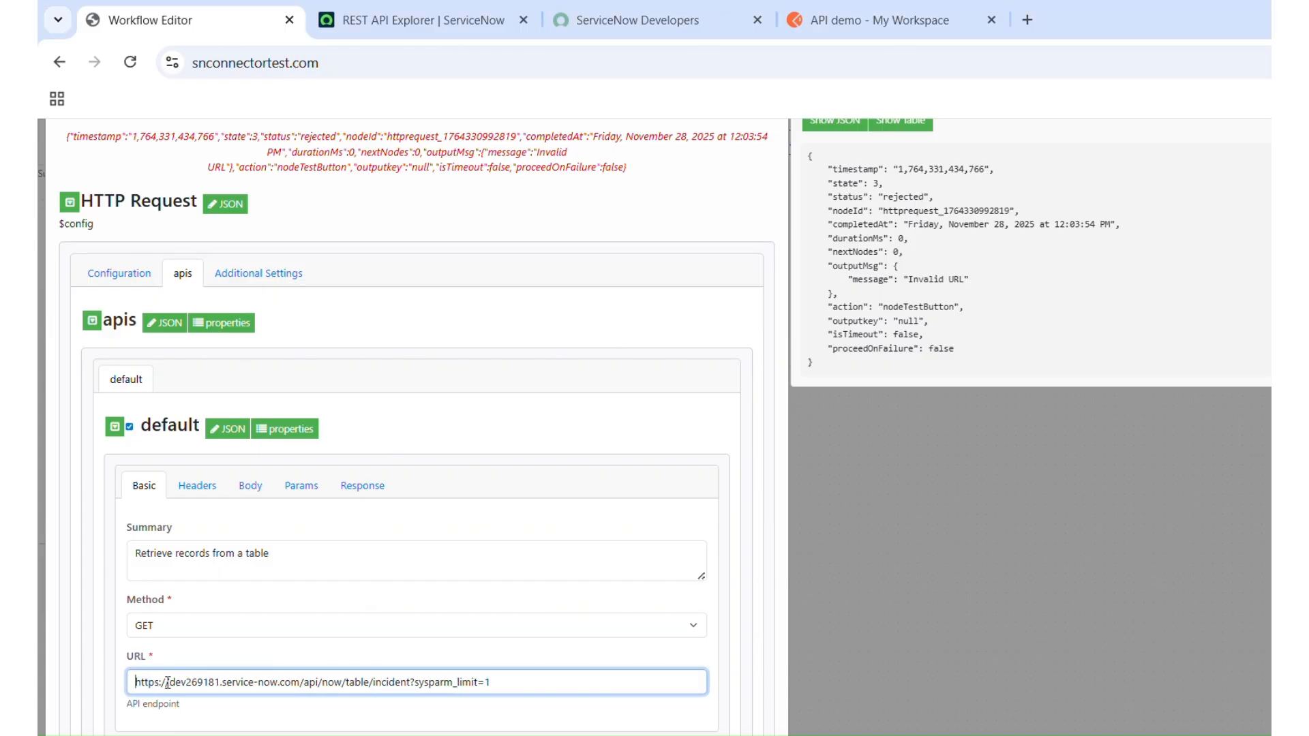
- Test the HTTP Request node with the corrected incident URL and open its configuration settings for the credential
left_click(468, 213)
scroll(468, 213, "up", 1)
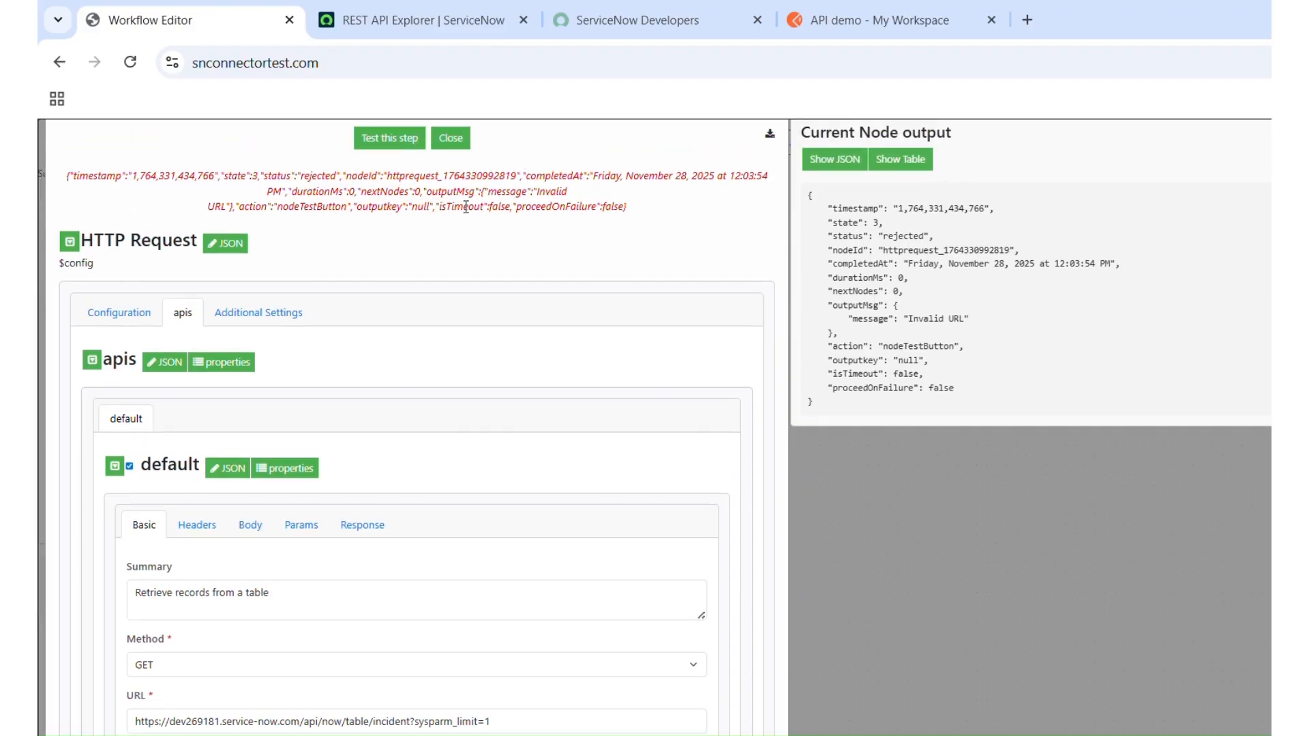
left_click(385, 152)
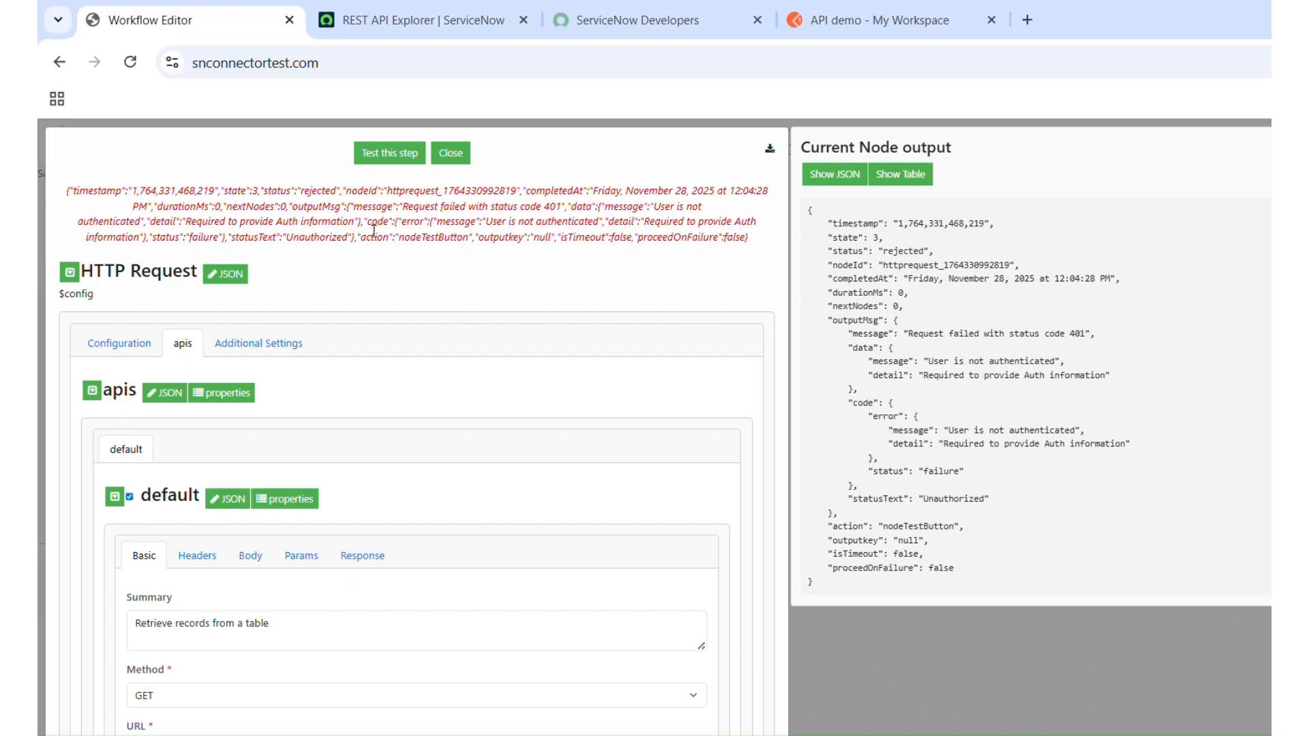
left_click(121, 348)
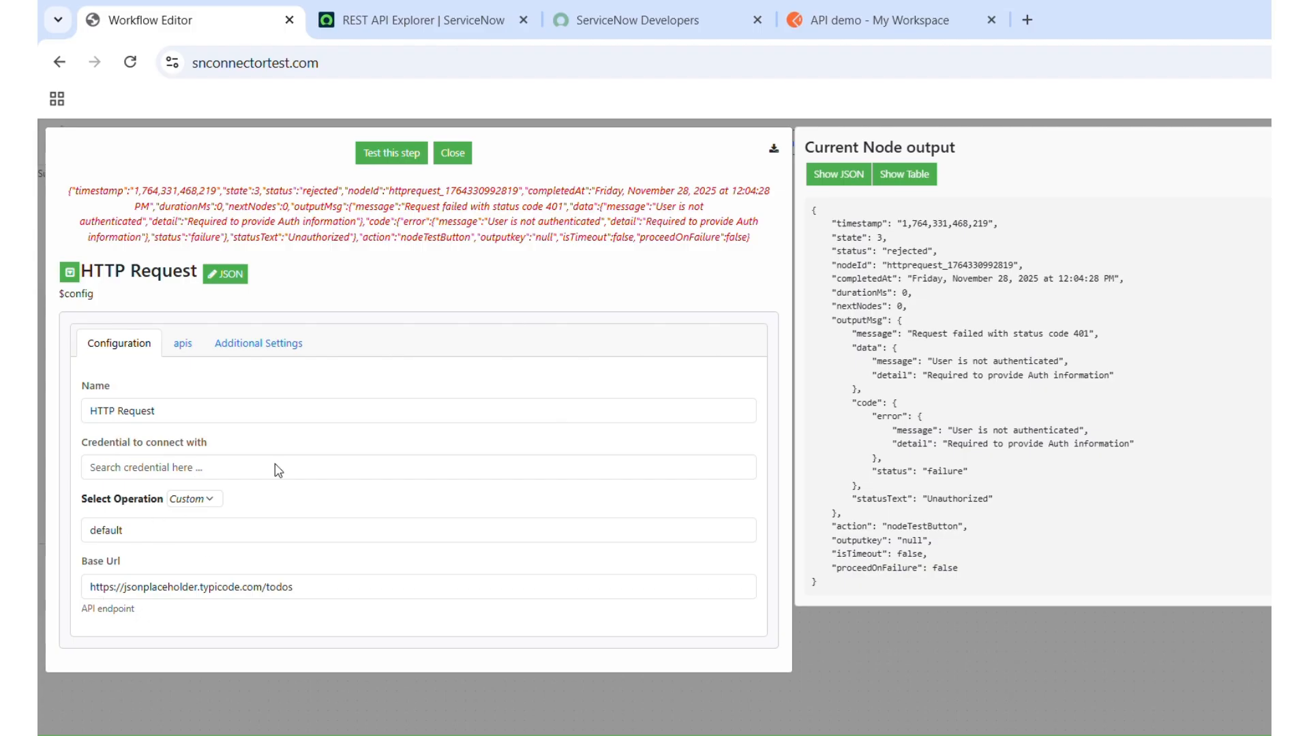
- Close the HTTP Request node's settings and shift the node to the left on the canvas in the editor view
left_click(454, 154)
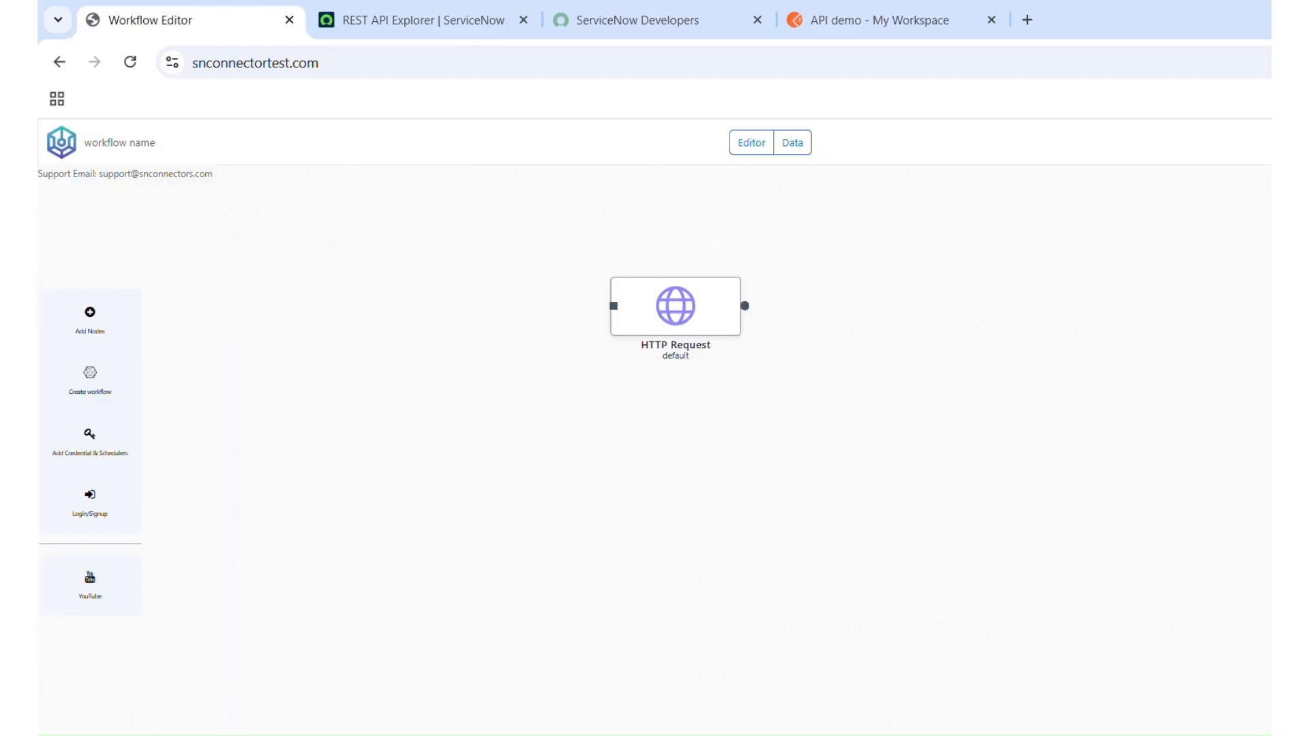
left_click(752, 142)
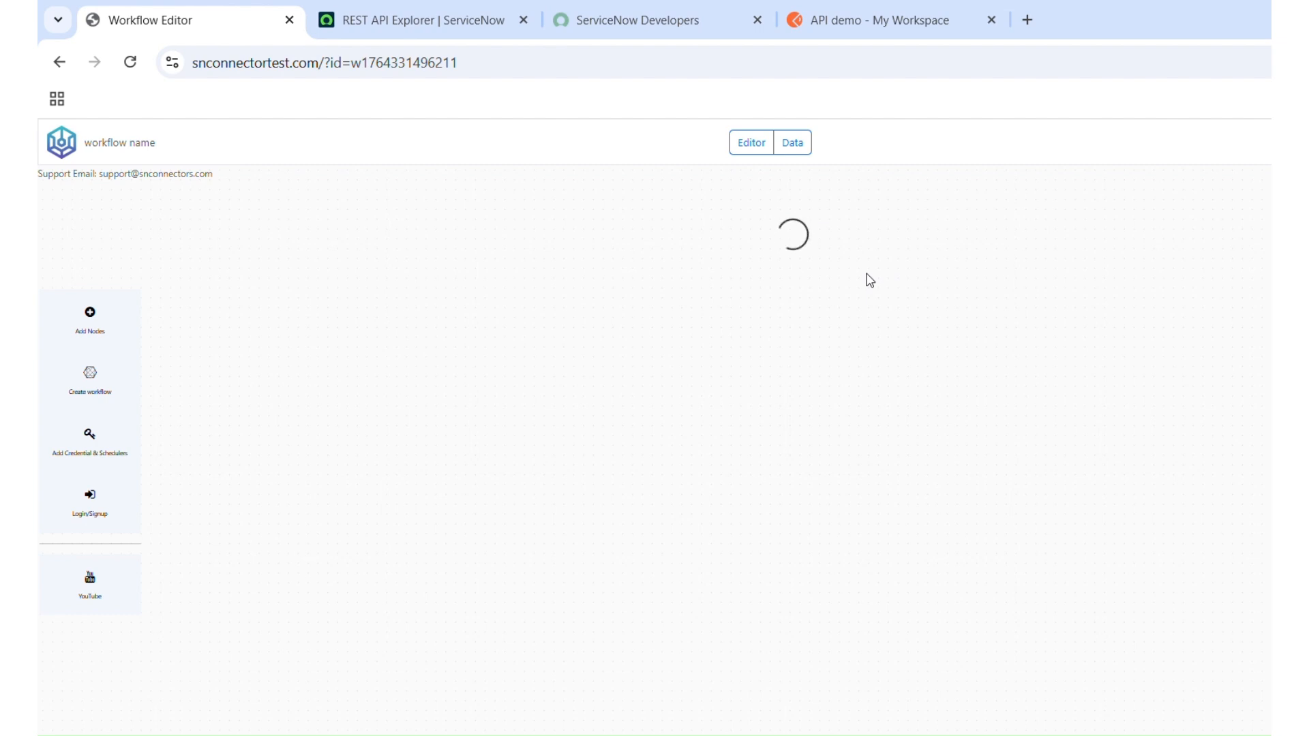
left_click_drag(651, 303, 387, 278)
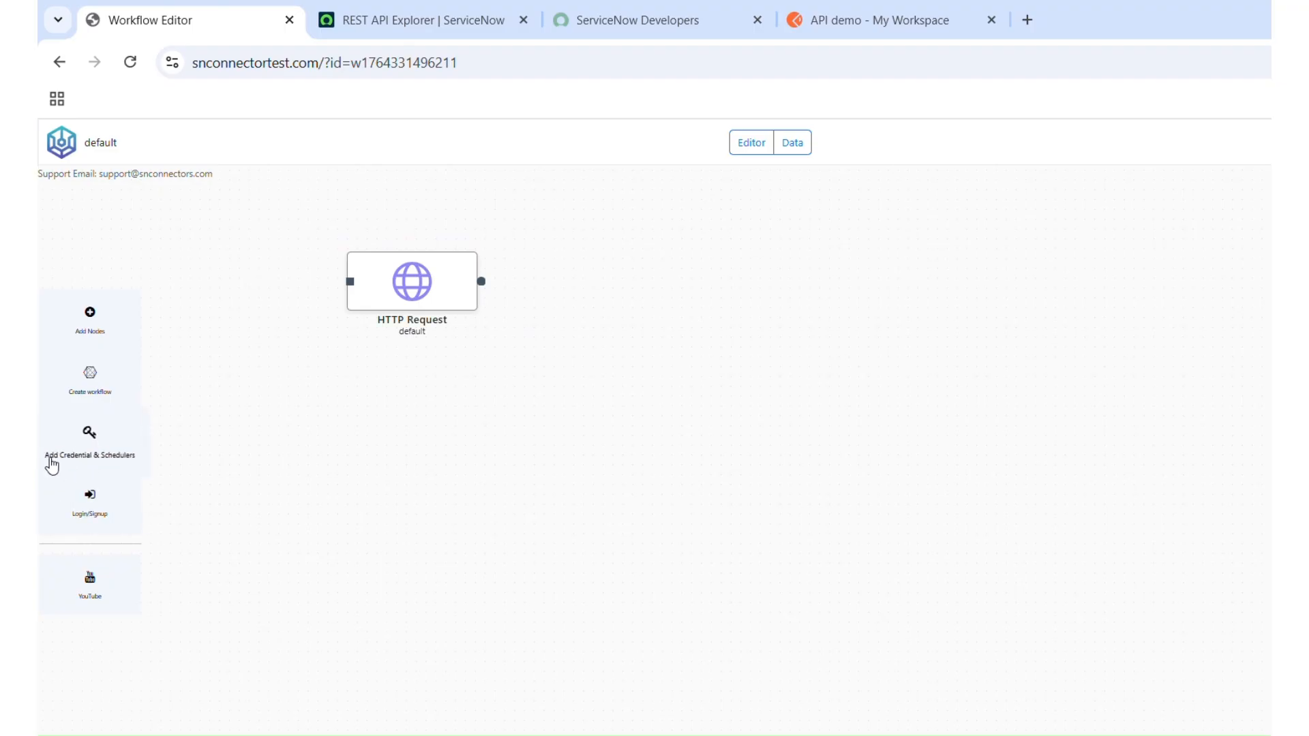
- Add a new ServiceNow Basic Credential from the available credential types and dismiss the credential list
left_click(76, 460)
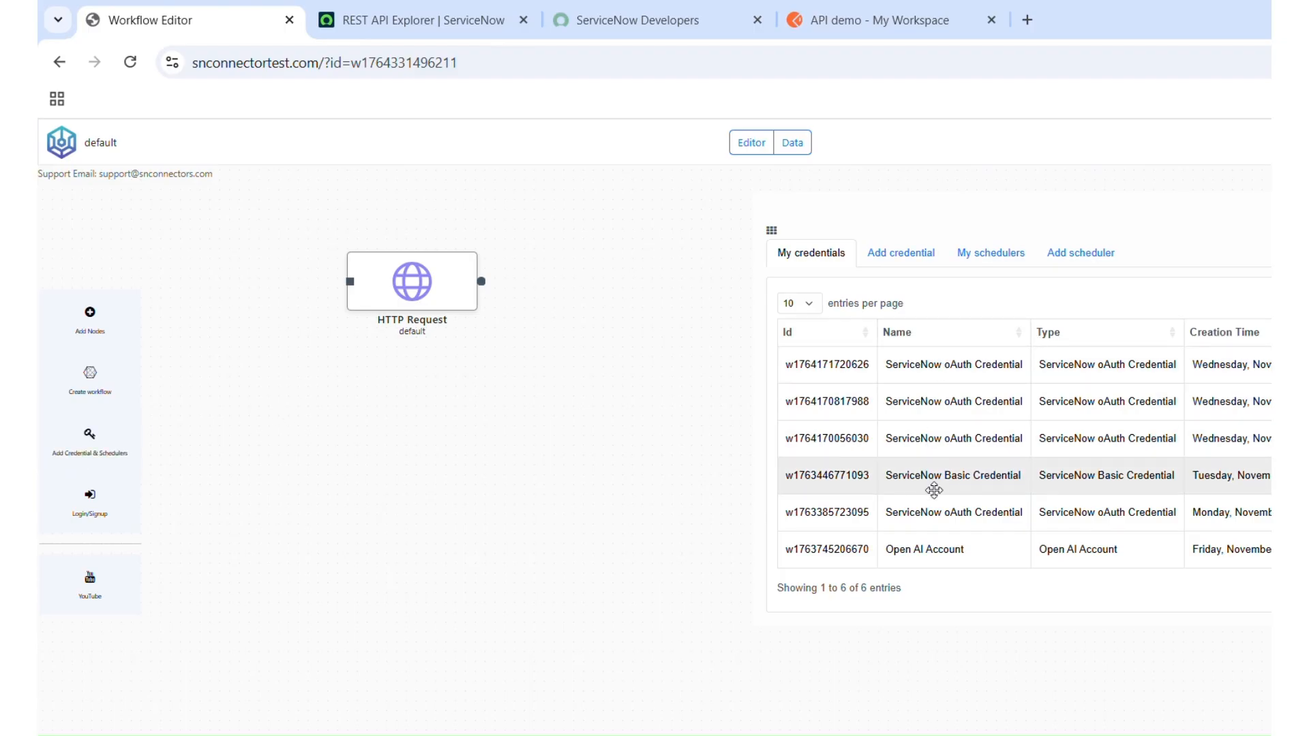
left_click(918, 258)
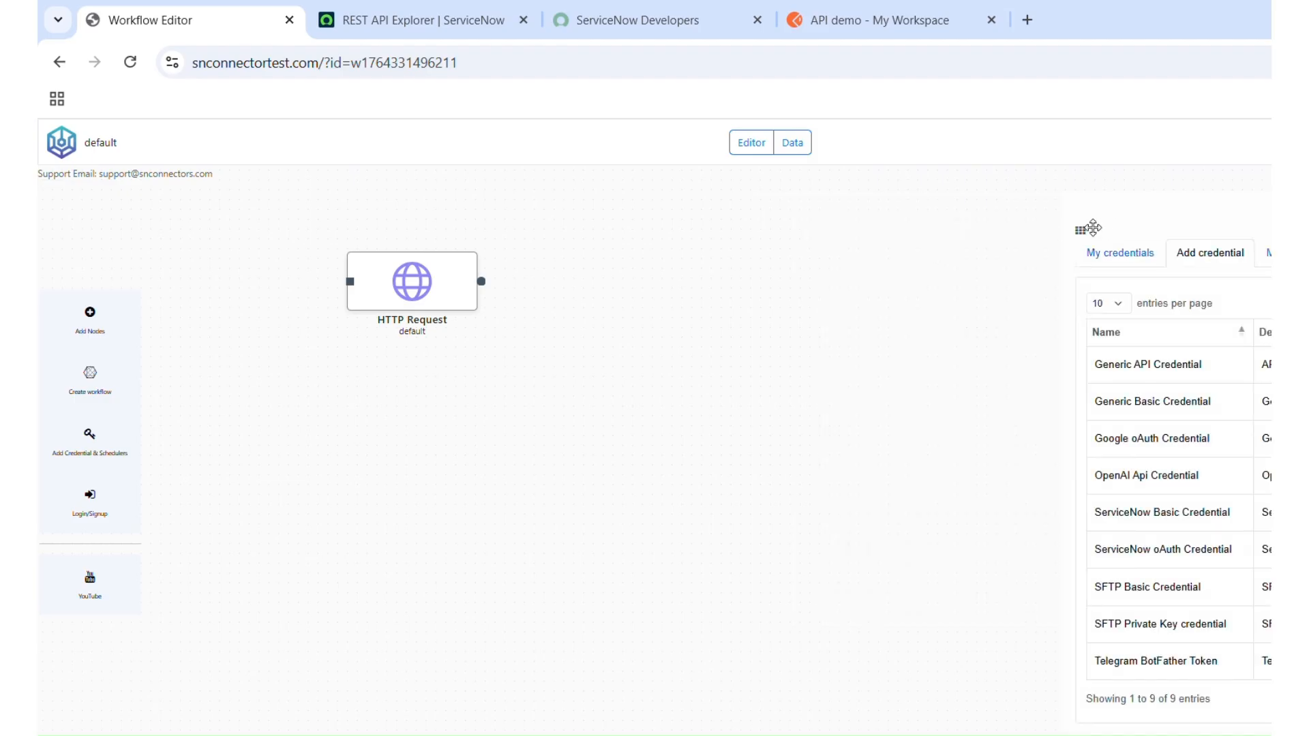
left_click_drag(1062, 231, 732, 205)
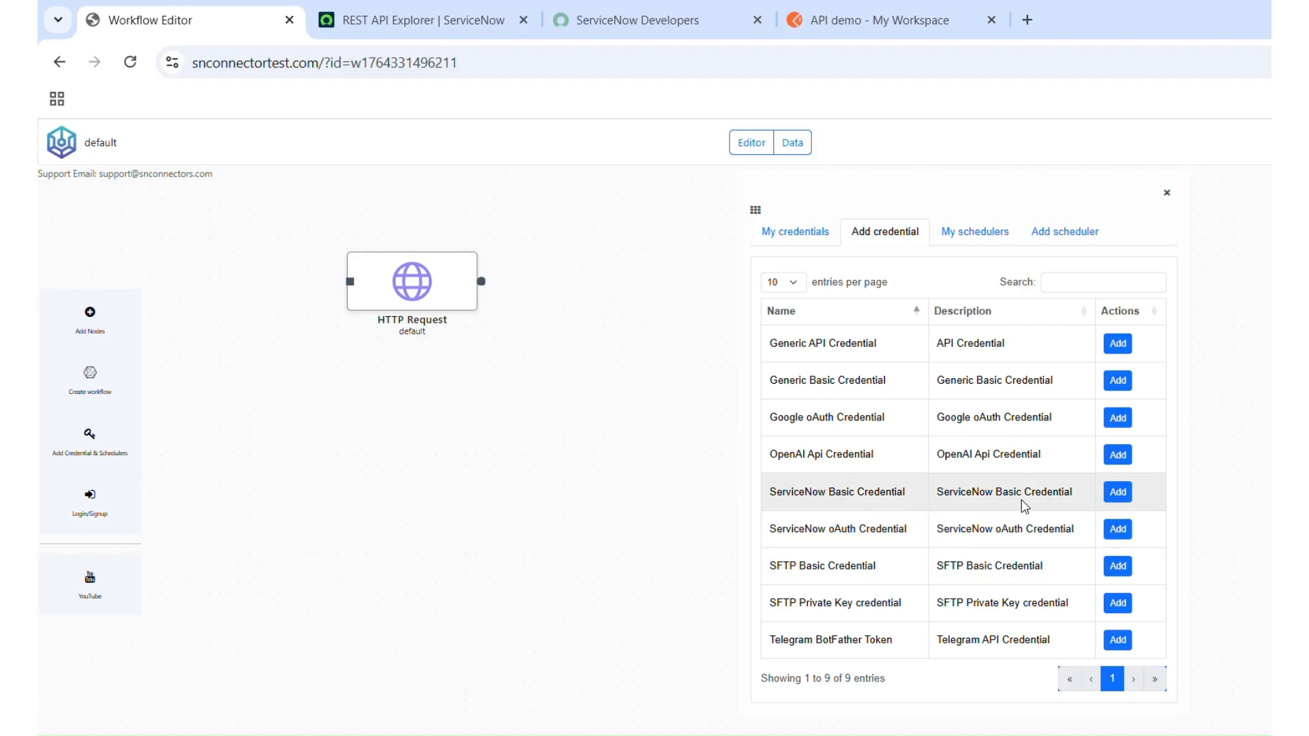
left_click(1118, 492)
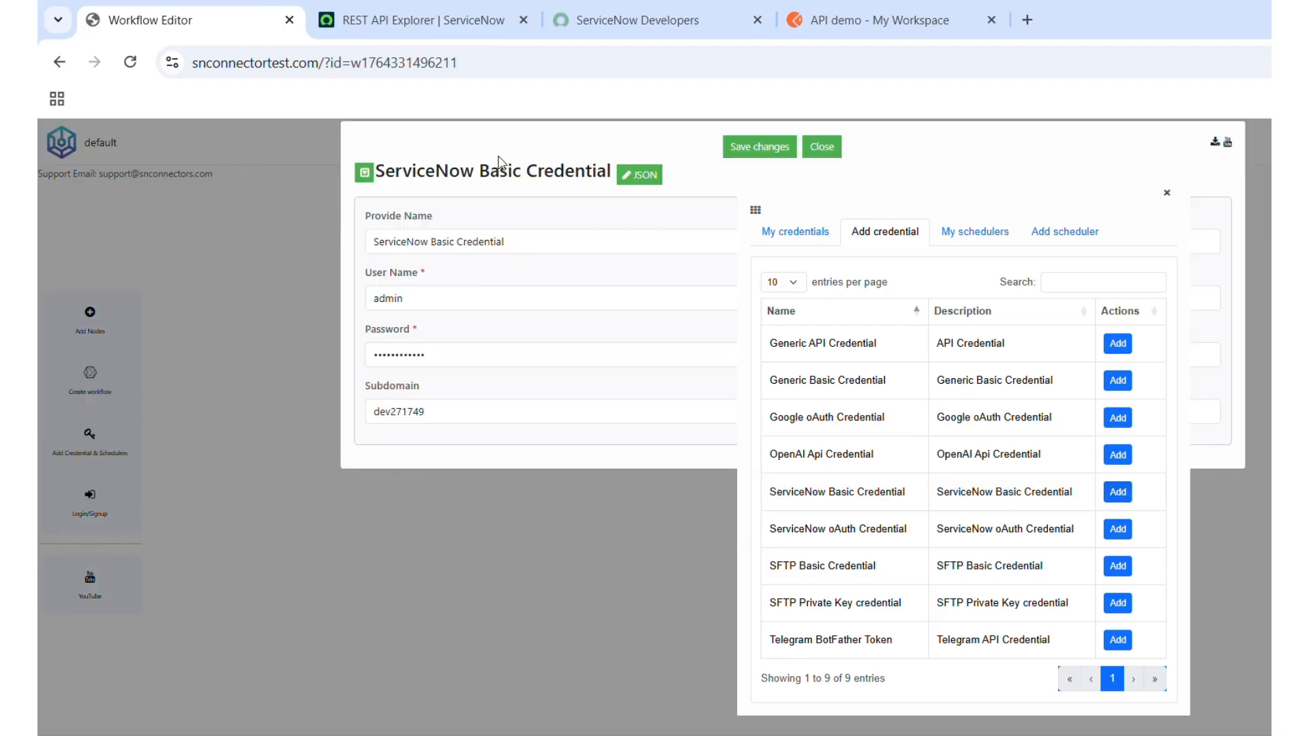
left_click(1167, 194)
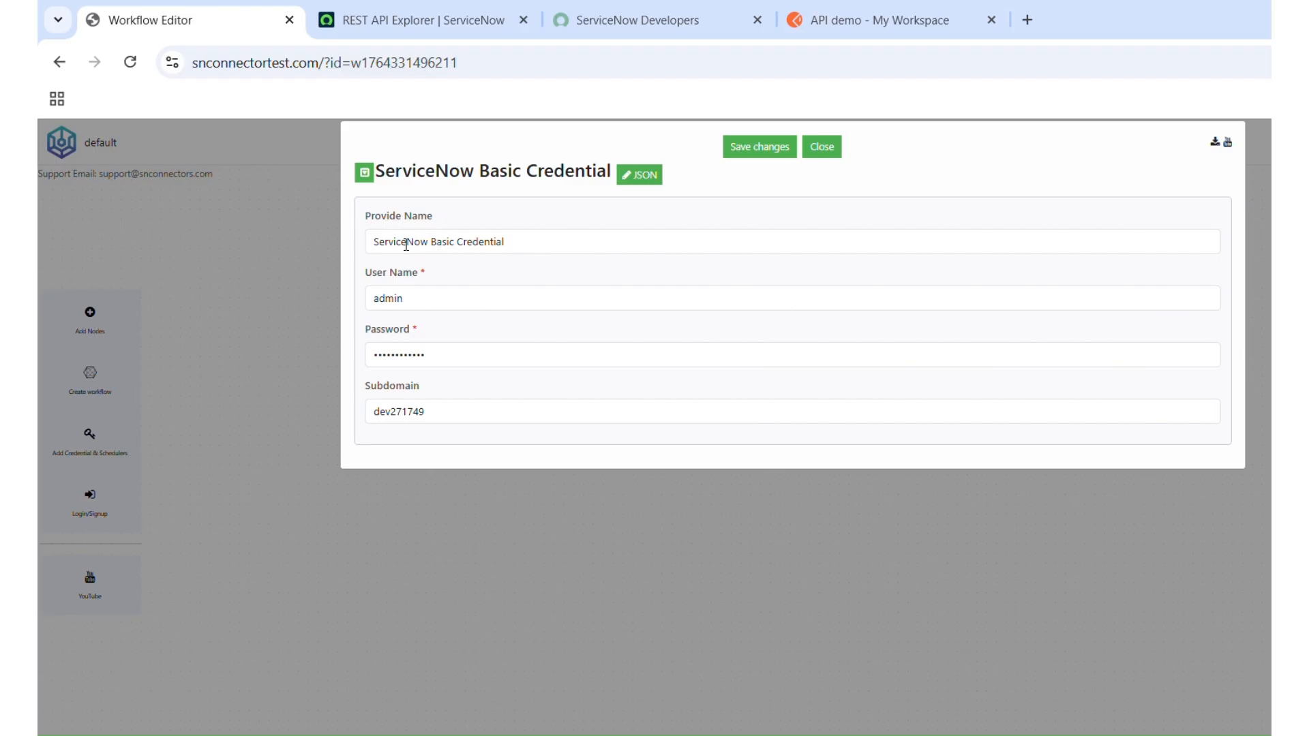
- Copy the instance name from the REST API Explorer address and set the credential's subdomain to dev269181 in the Workflow Editor
double_click(426, 301)
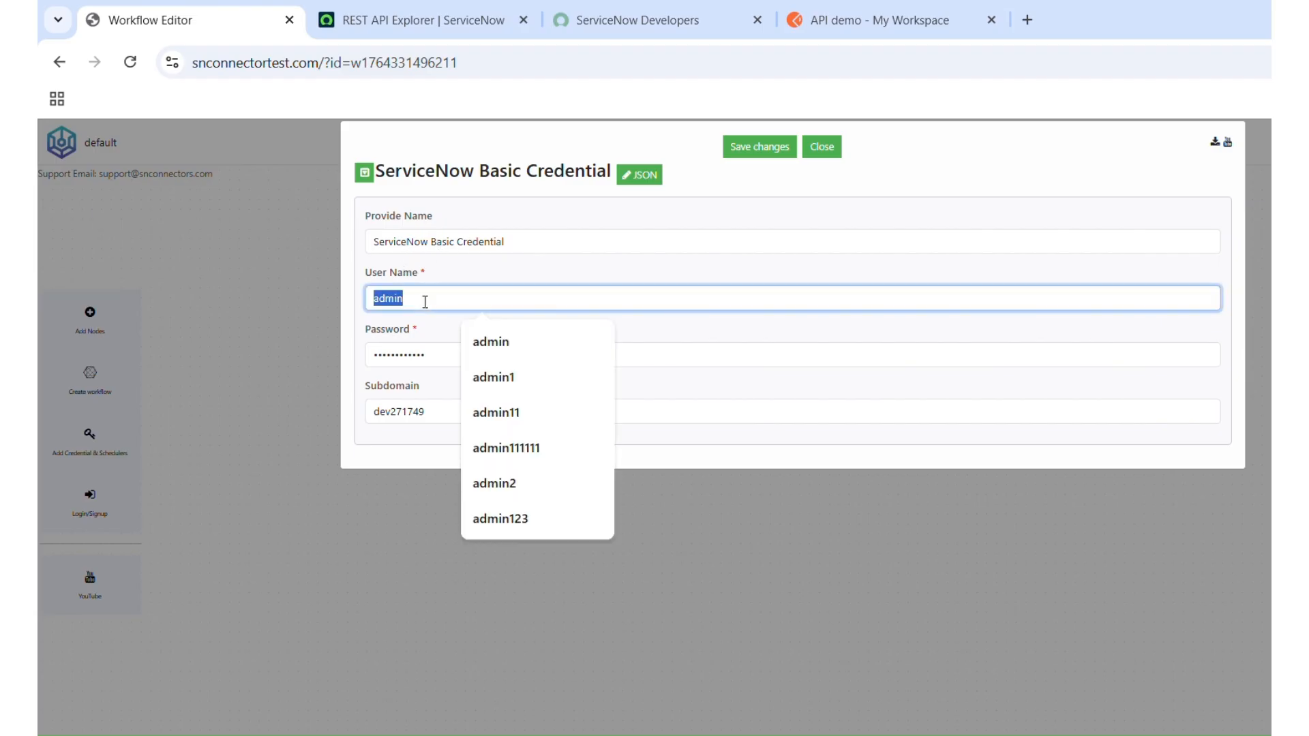
left_click(438, 358)
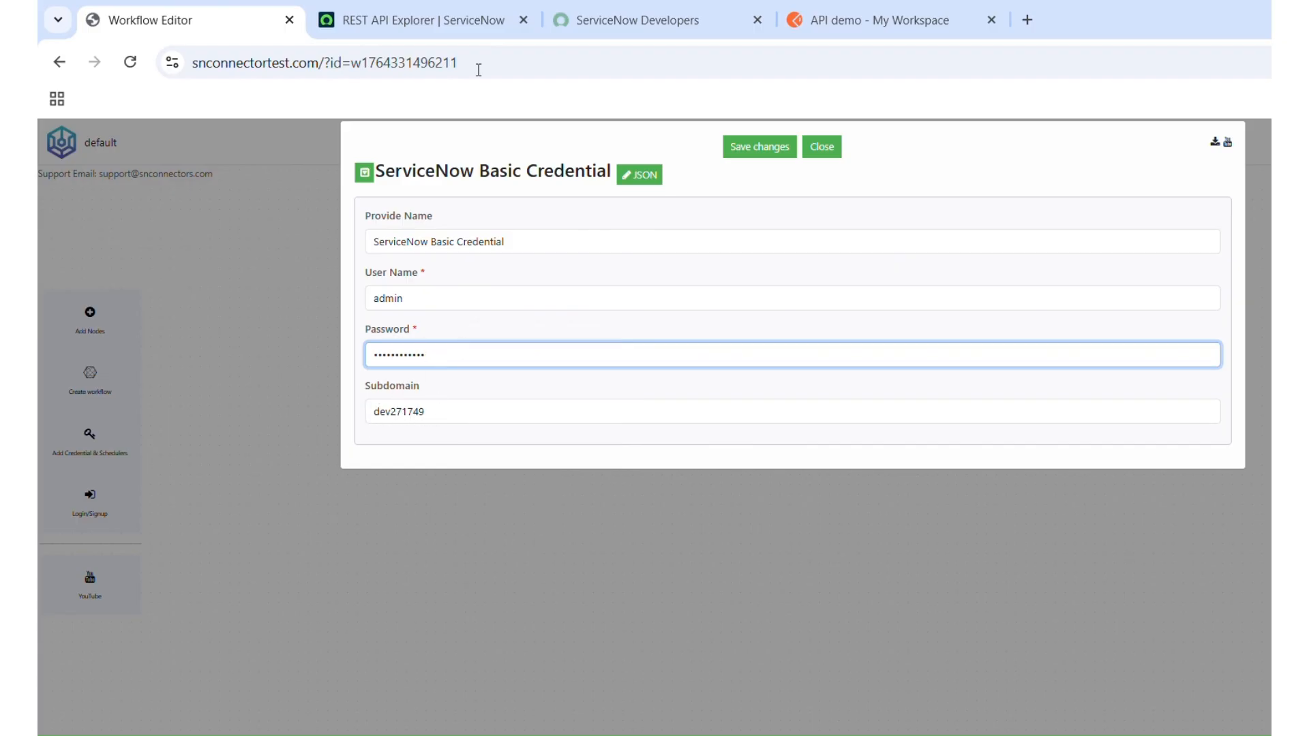
left_click(617, 21)
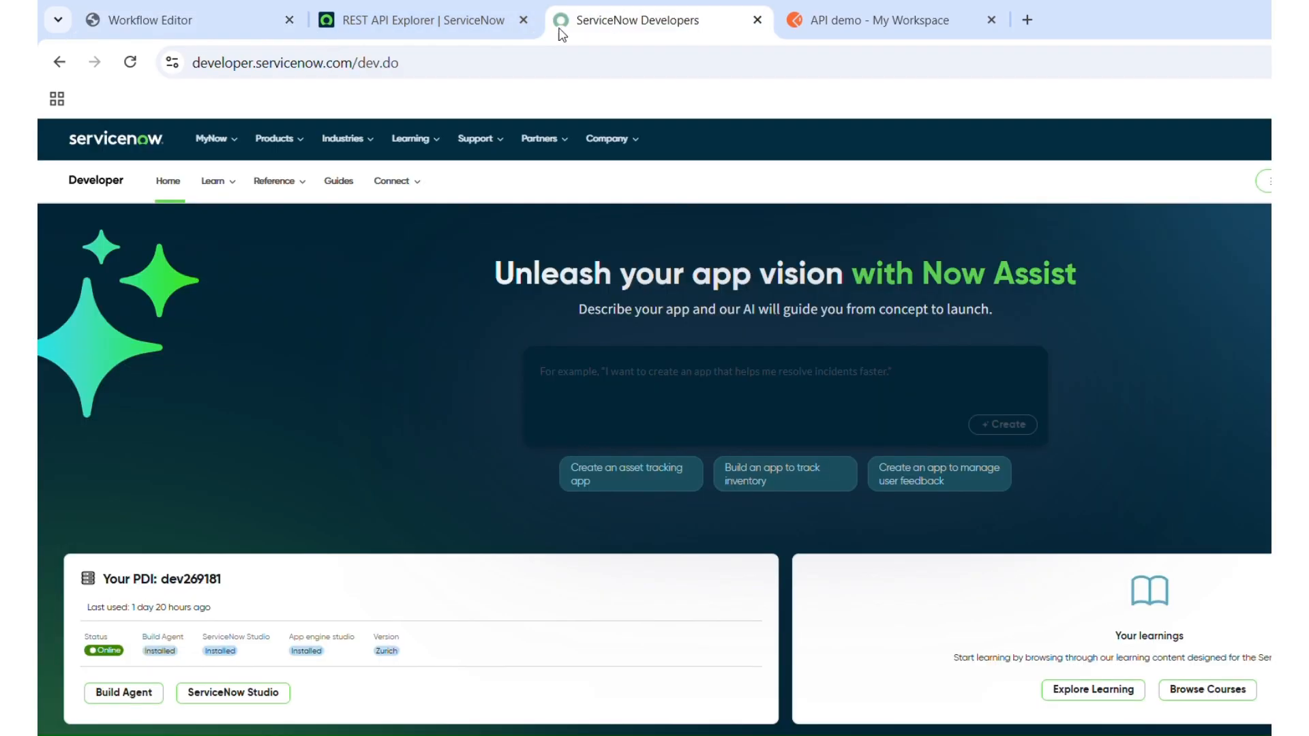
left_click(396, 21)
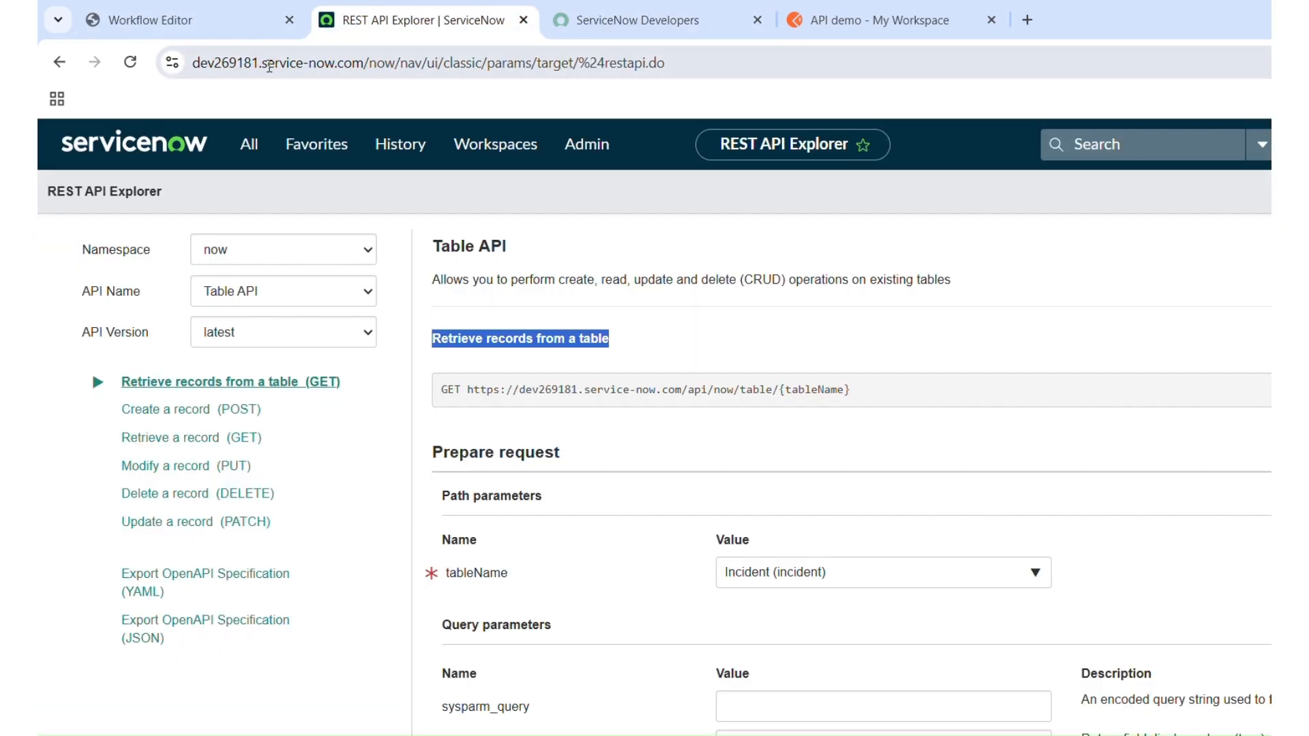
double_click(225, 60)
key("ctrl+c")
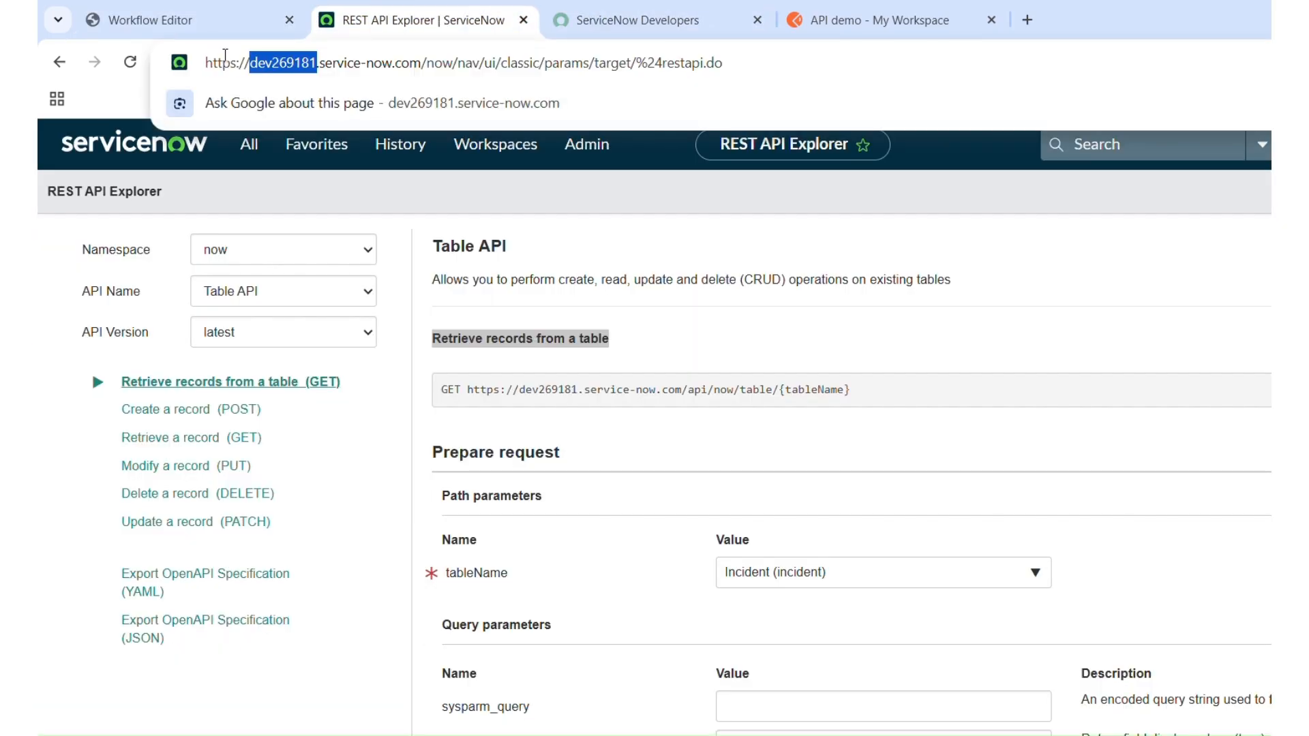
left_click(202, 20)
double_click(454, 402)
key("ctrl+v")
- Get the instance password from the ServiceNow Developers instance management page and enter it as the credential's password in the Workflow Editor
left_click(439, 16)
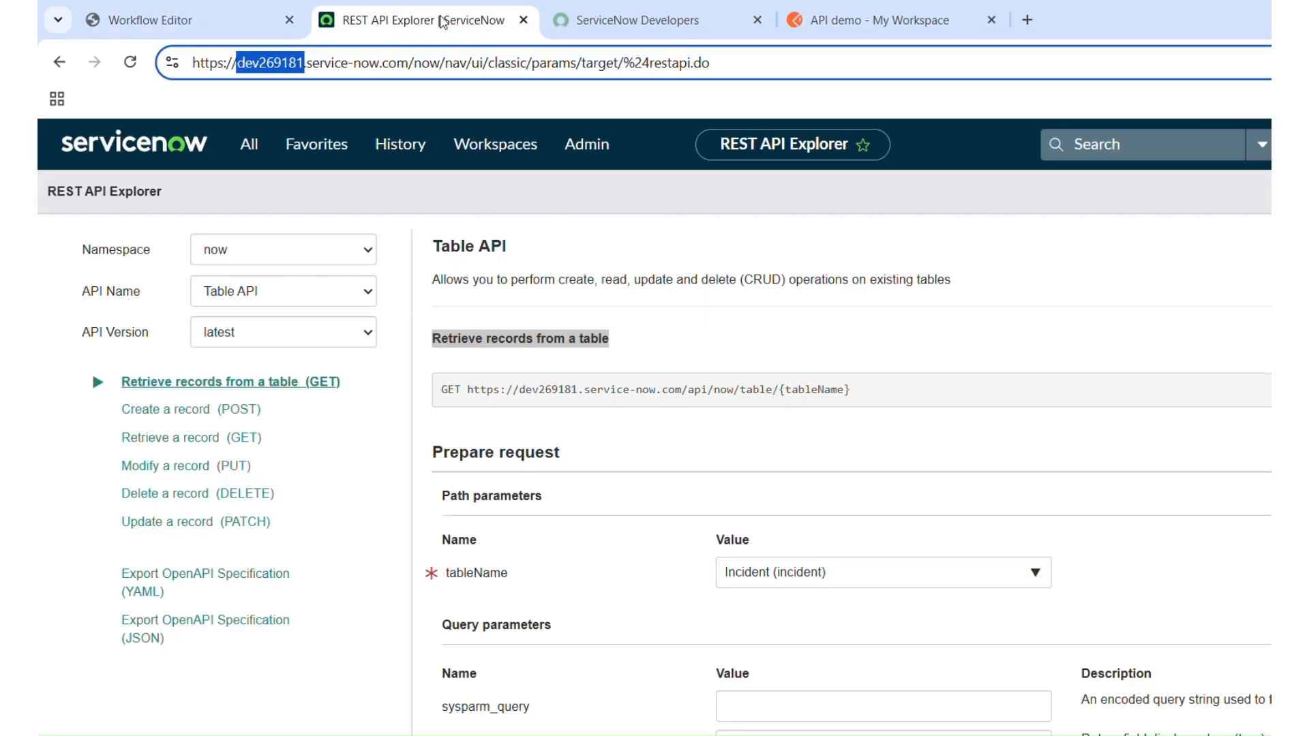
left_click(605, 28)
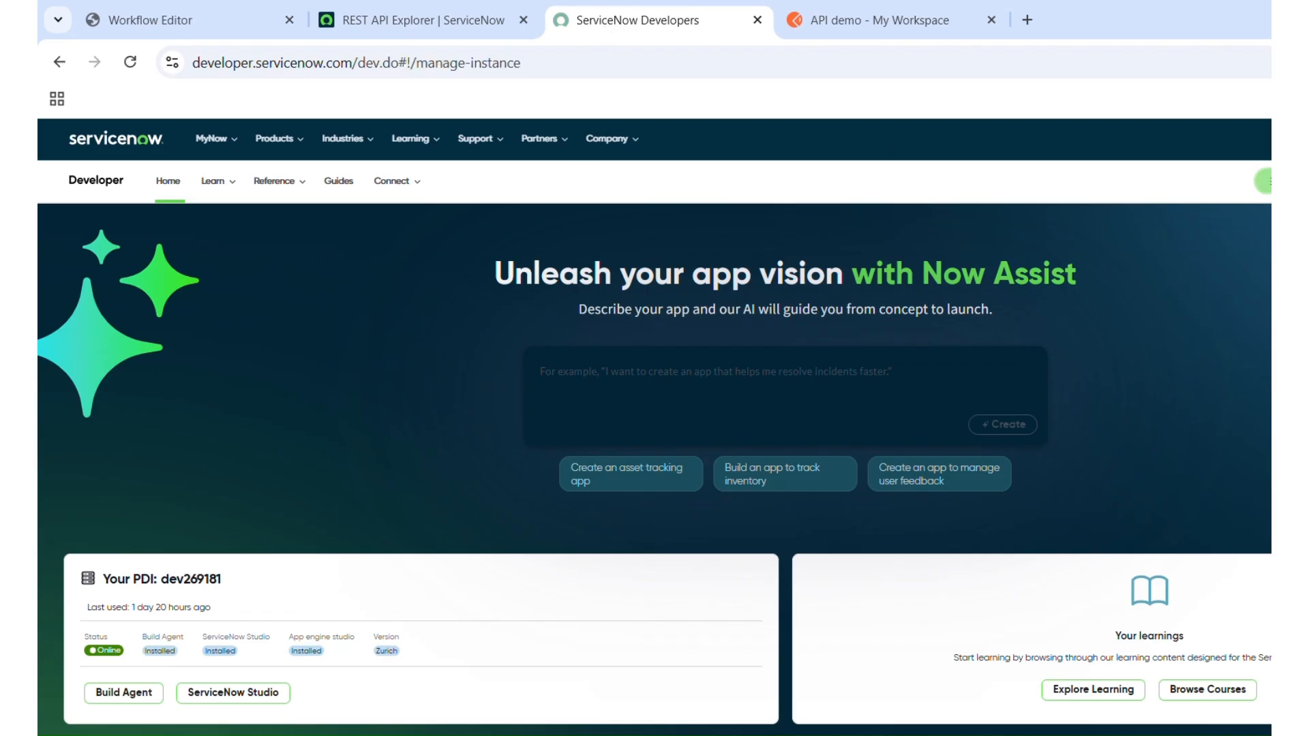
left_click(1264, 182)
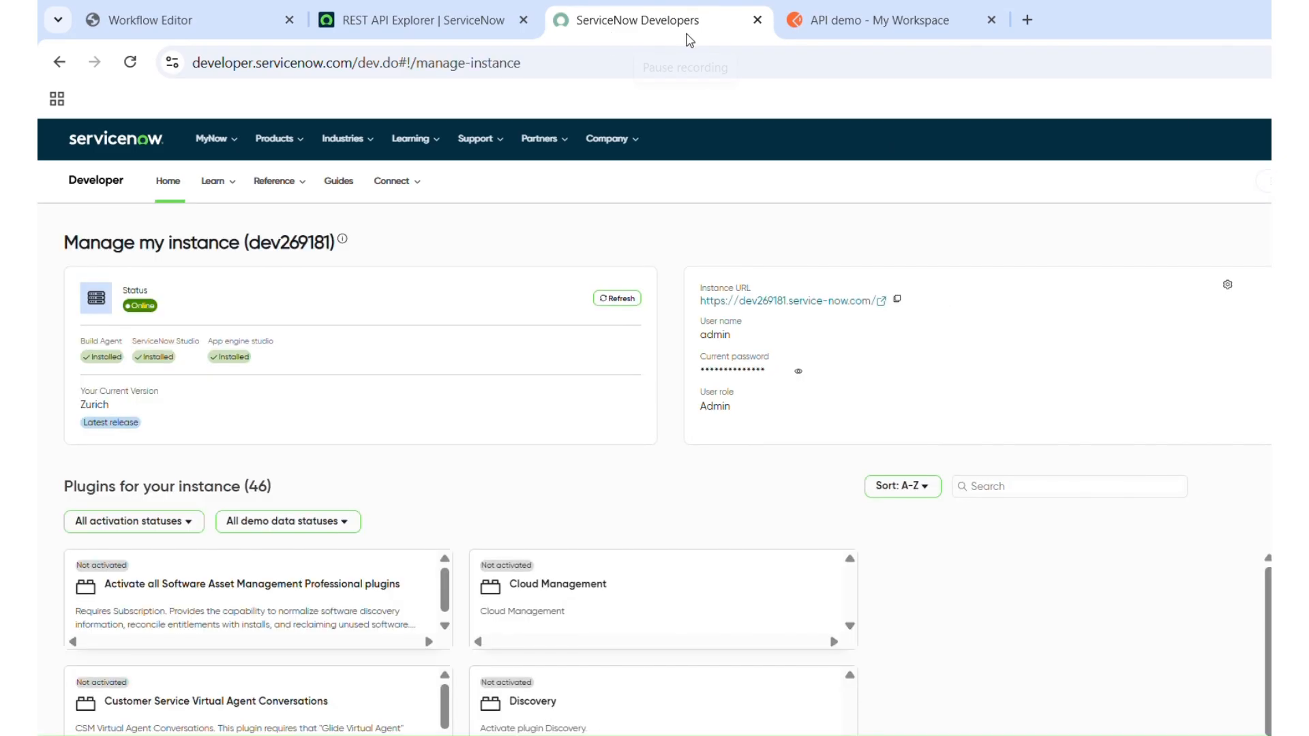
left_click(454, 22)
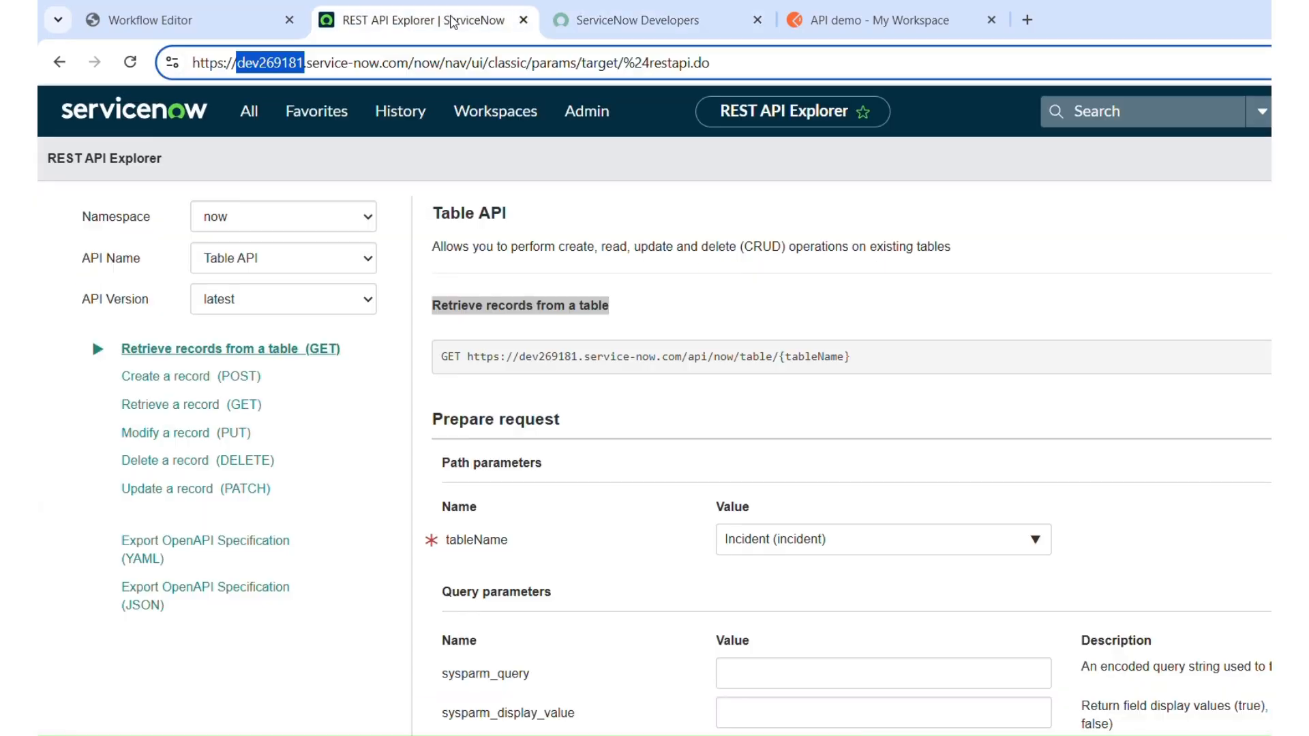
left_click(238, 17)
key("ctrl+v")
left_click(462, 317)
key("ctrl+a")
key("BackSpace")
key("ctrl+v")
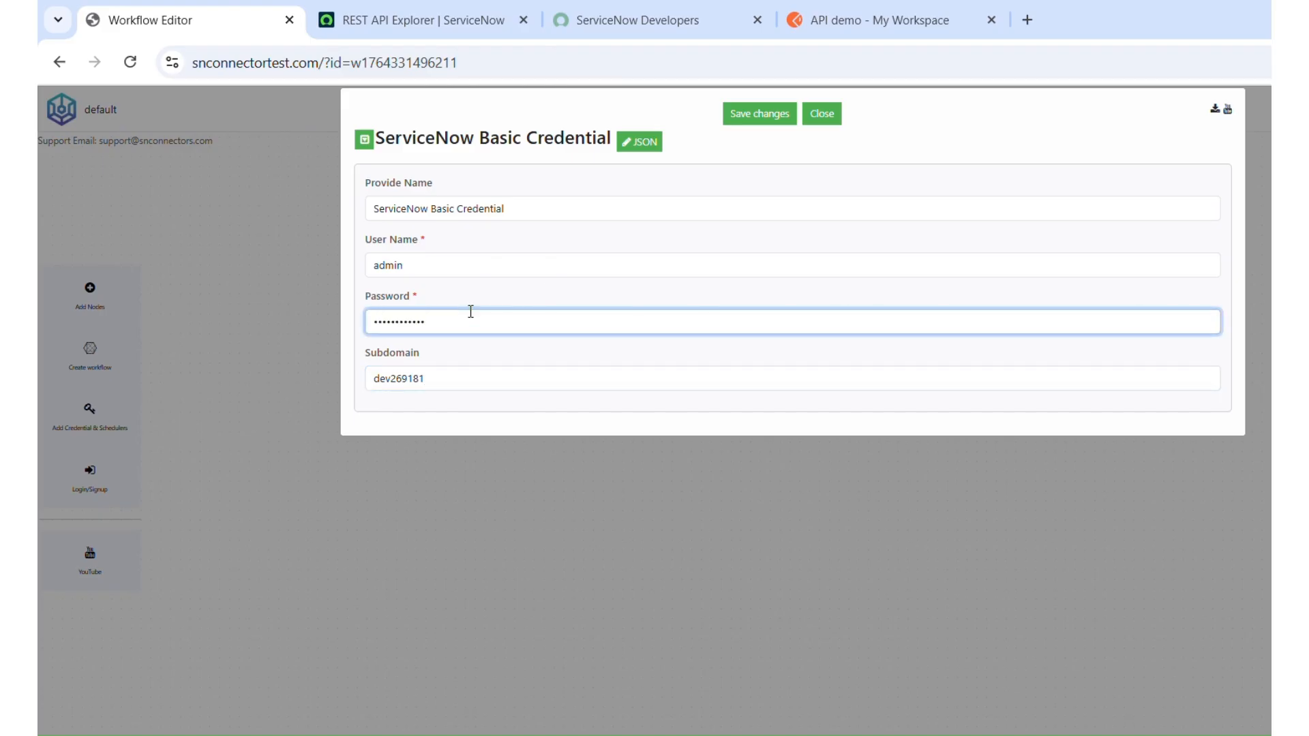
- Save the ServiceNow Basic Credential, highlight its saved database ID in the result, and close the credential form
left_click(739, 147)
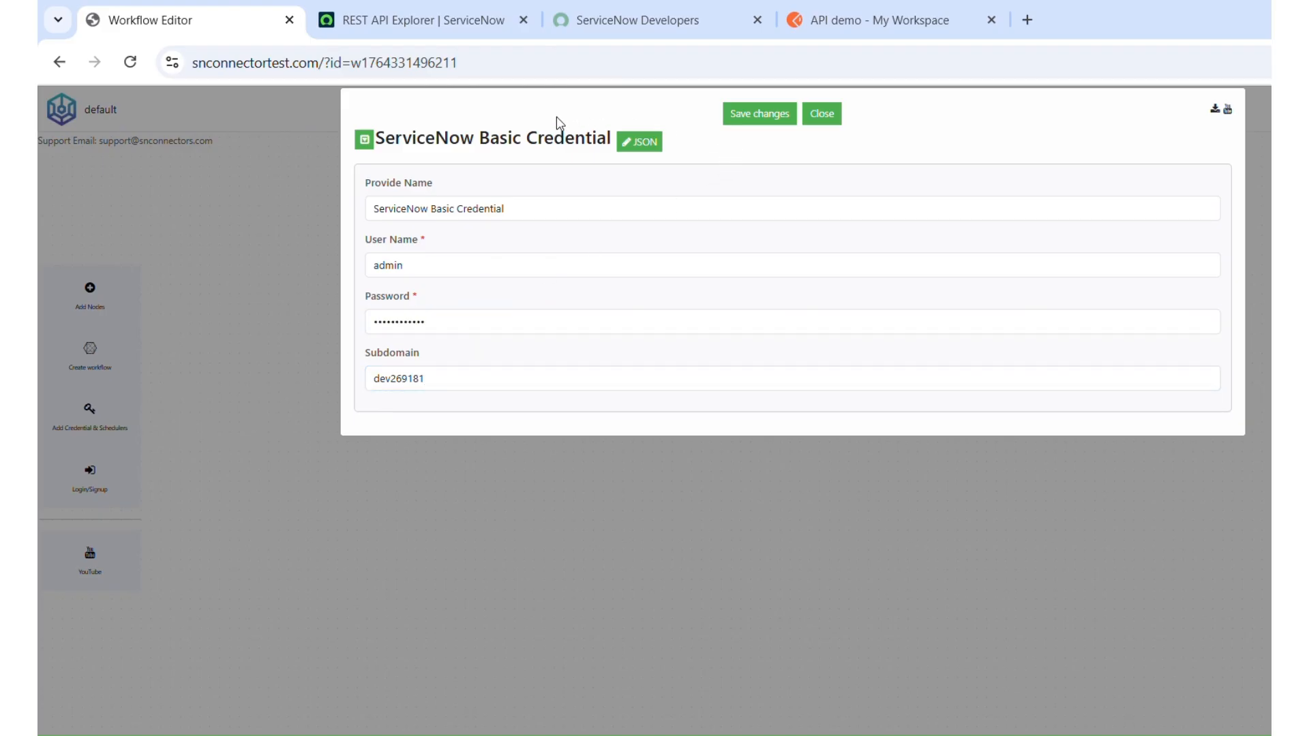
left_click(770, 128)
left_click(770, 116)
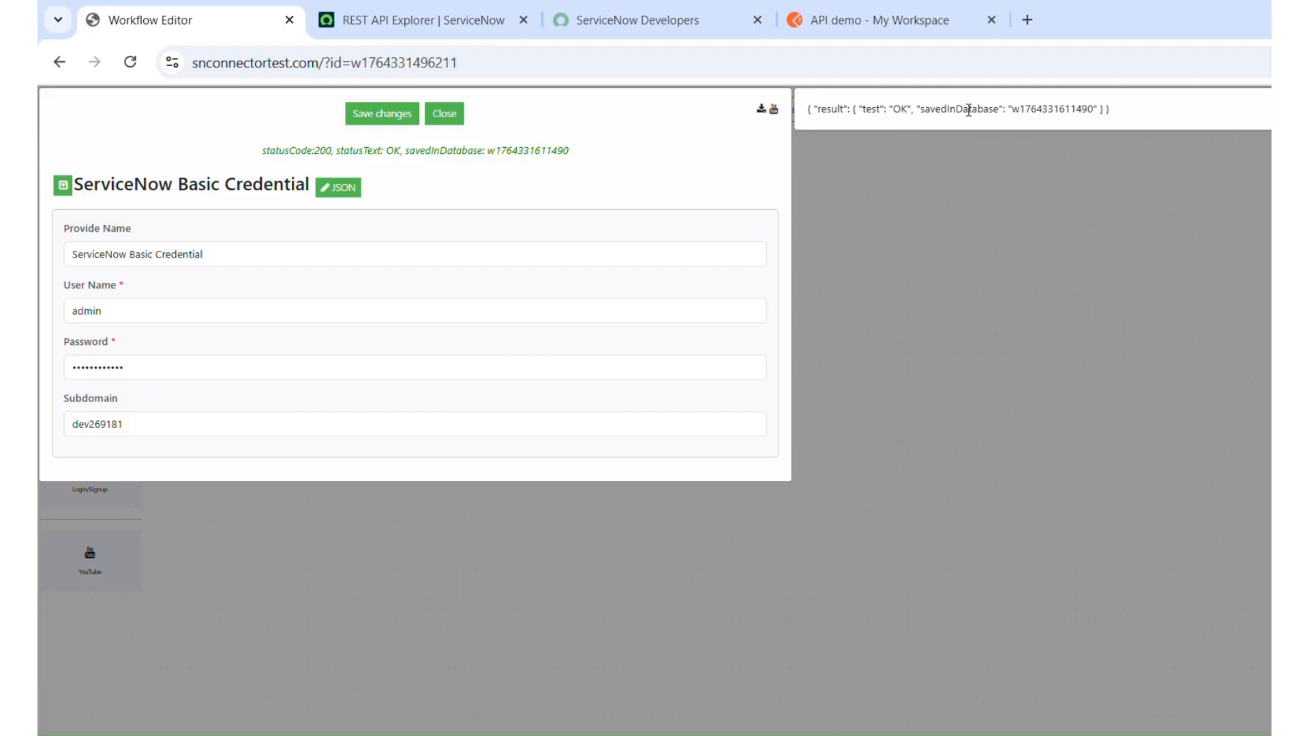
double_click(1060, 108)
left_click(453, 119)
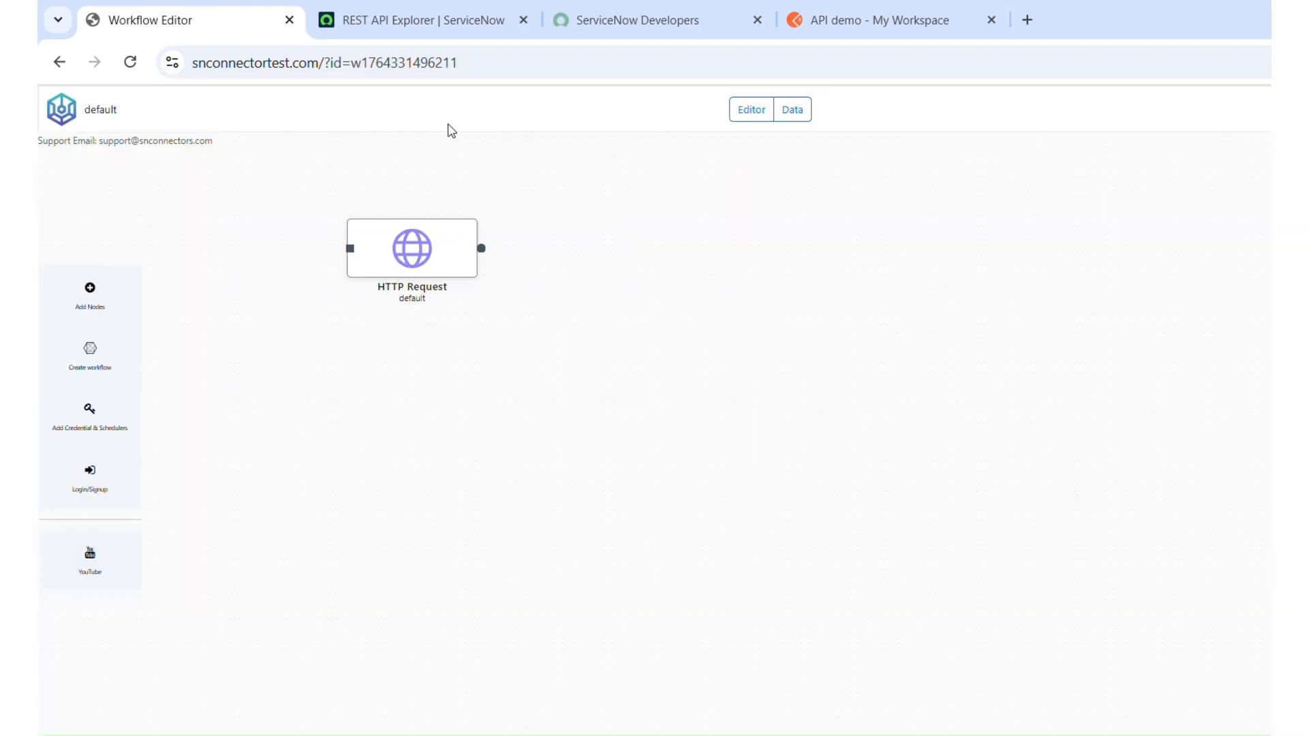
double_click(426, 253)
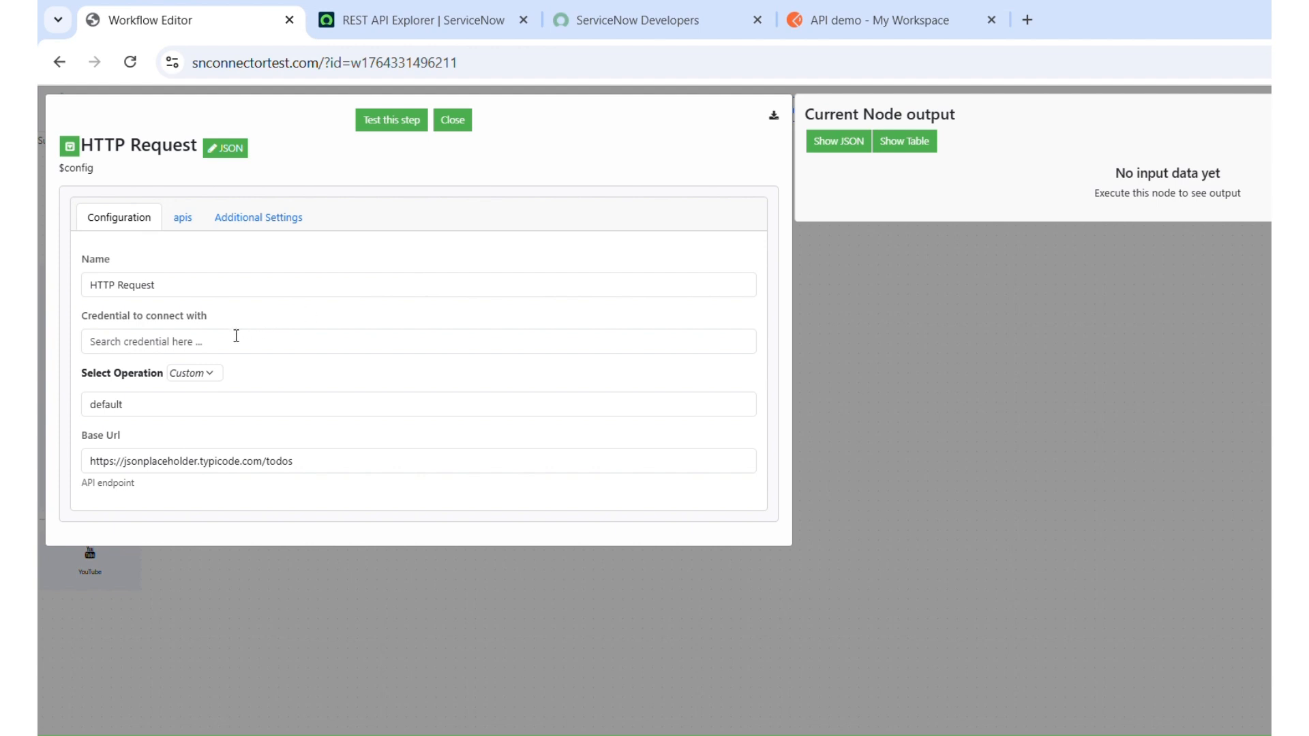
left_click(197, 340)
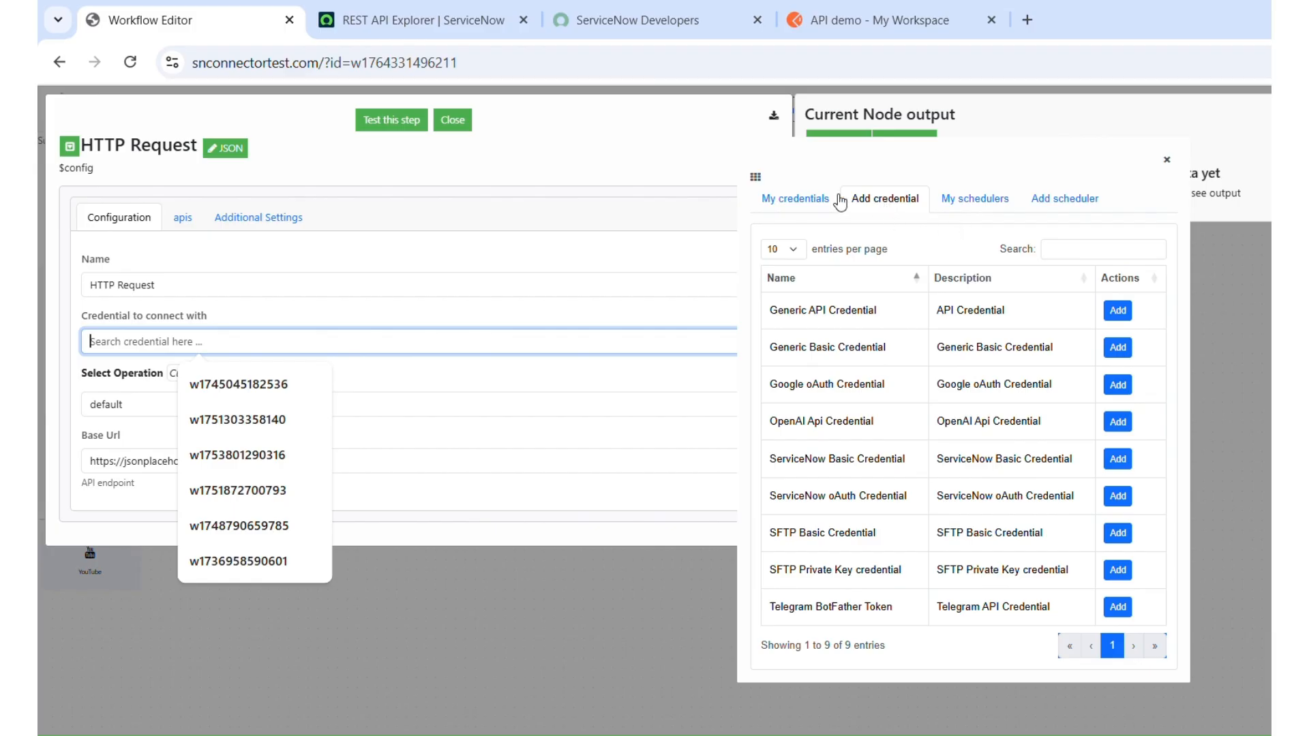
left_click(793, 200)
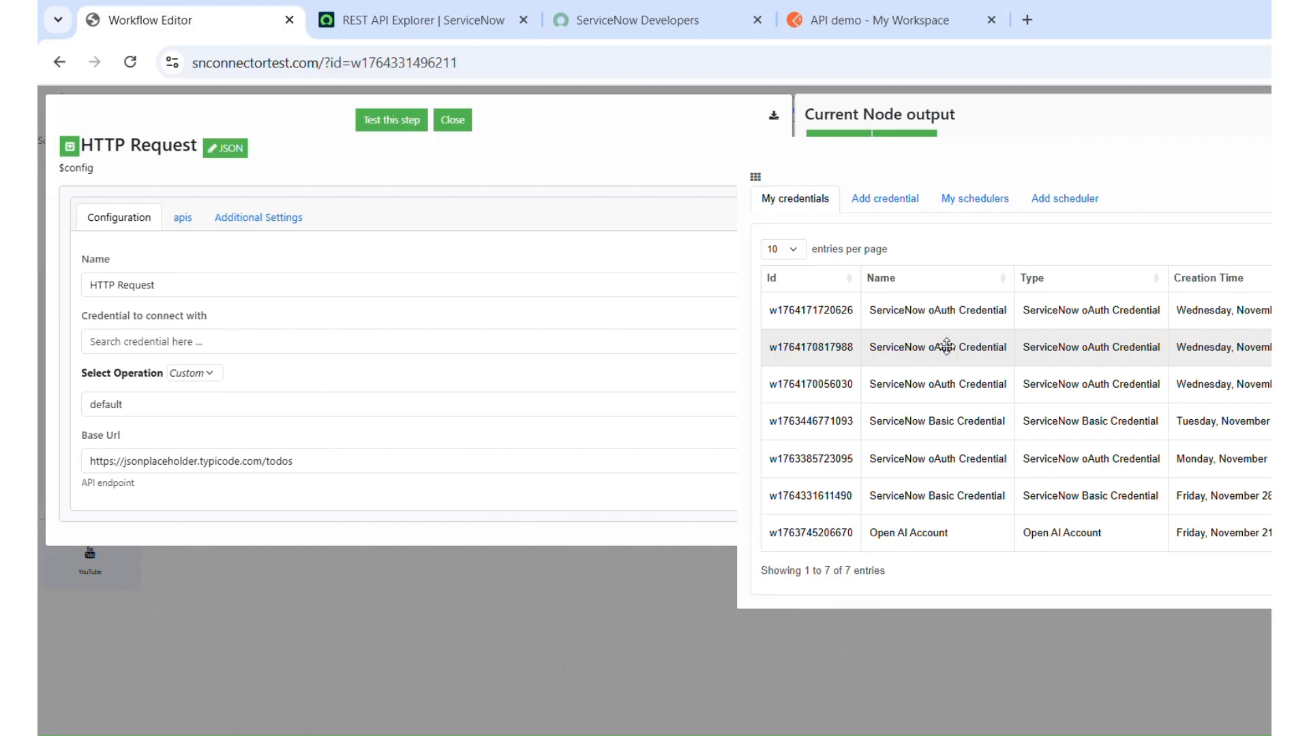
left_click_drag(755, 177, 405, 194)
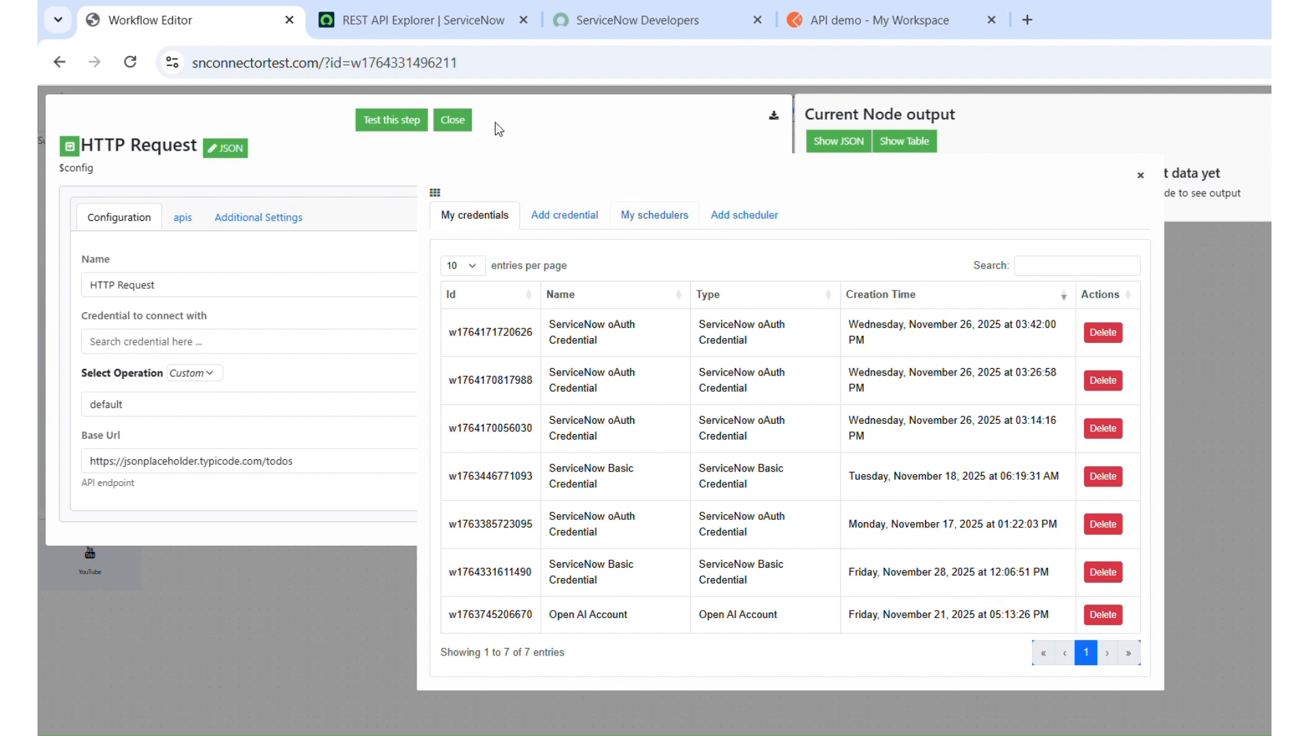
left_click(453, 120)
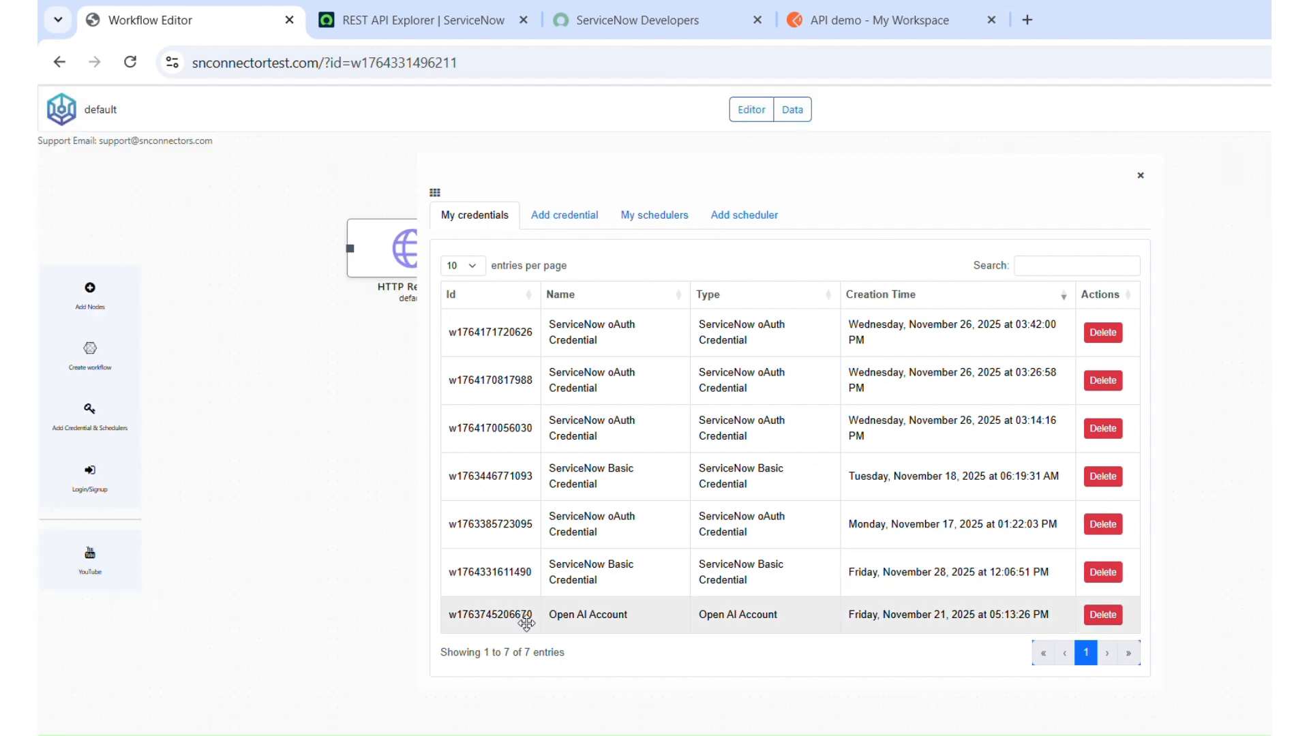
left_click(139, 69)
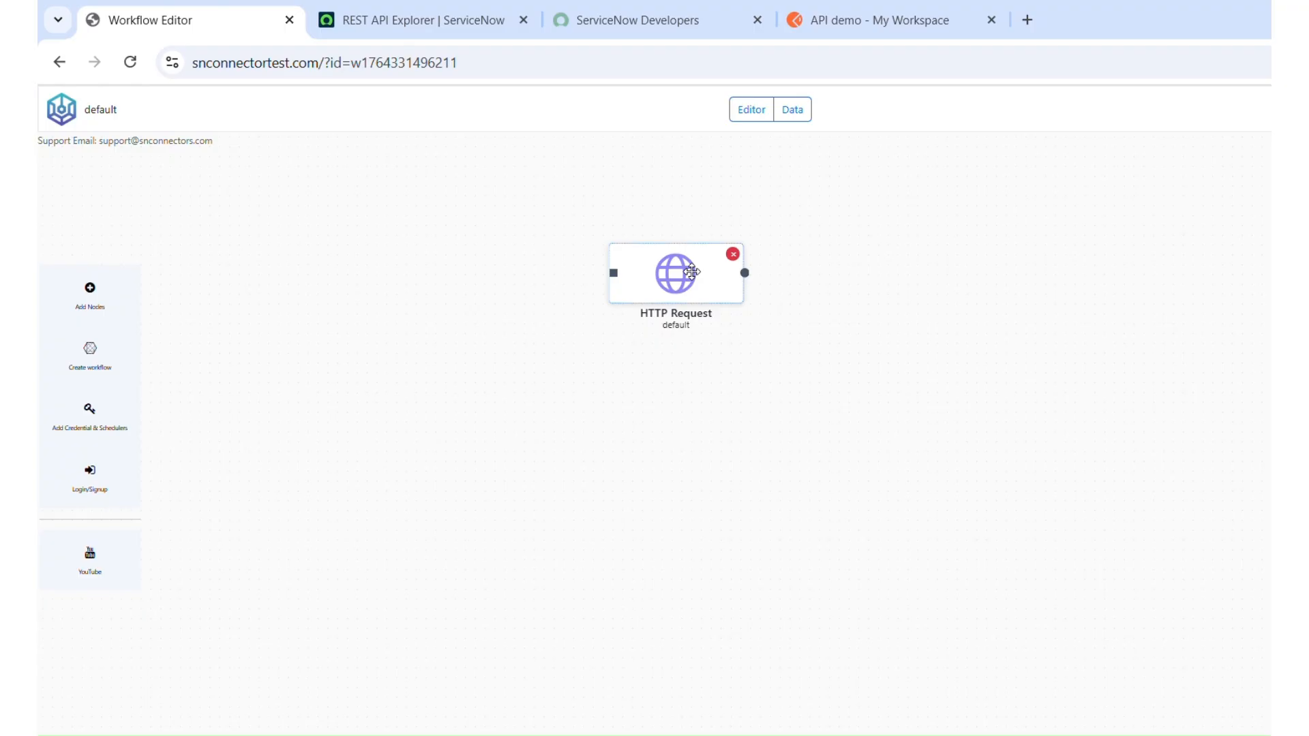
- Assign the ServiceNow oAuth Credential created November 26, 2025 at 03:42:00 PM to the HTTP Request node and dismiss the credential list
double_click(690, 272)
left_click(191, 337)
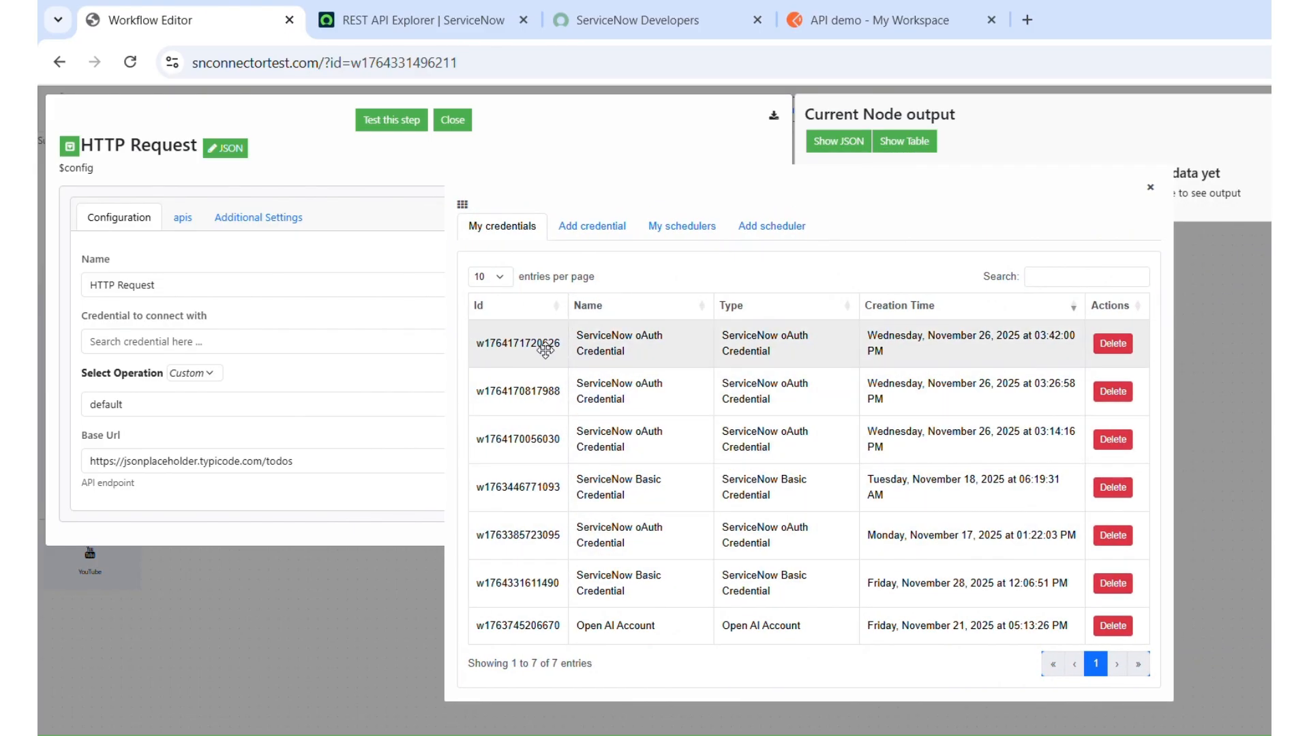
left_click_drag(540, 344, 207, 349)
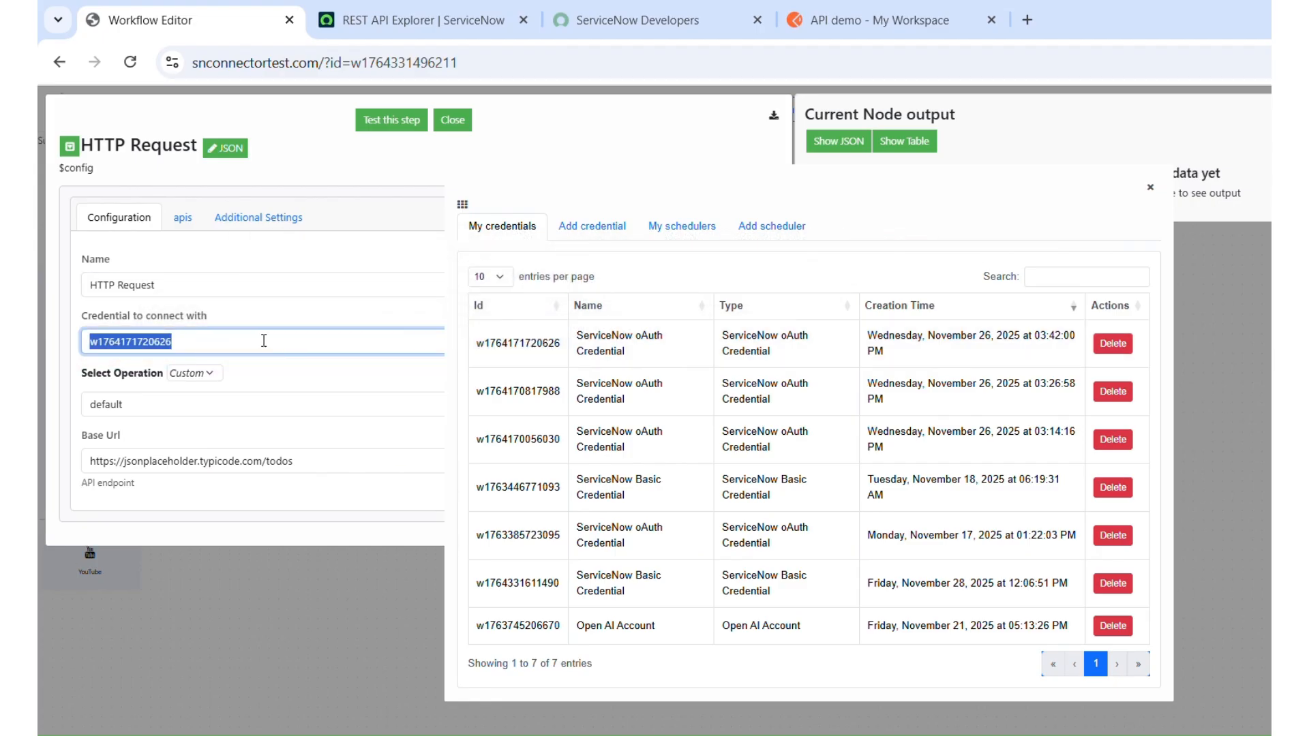
left_click(1150, 187)
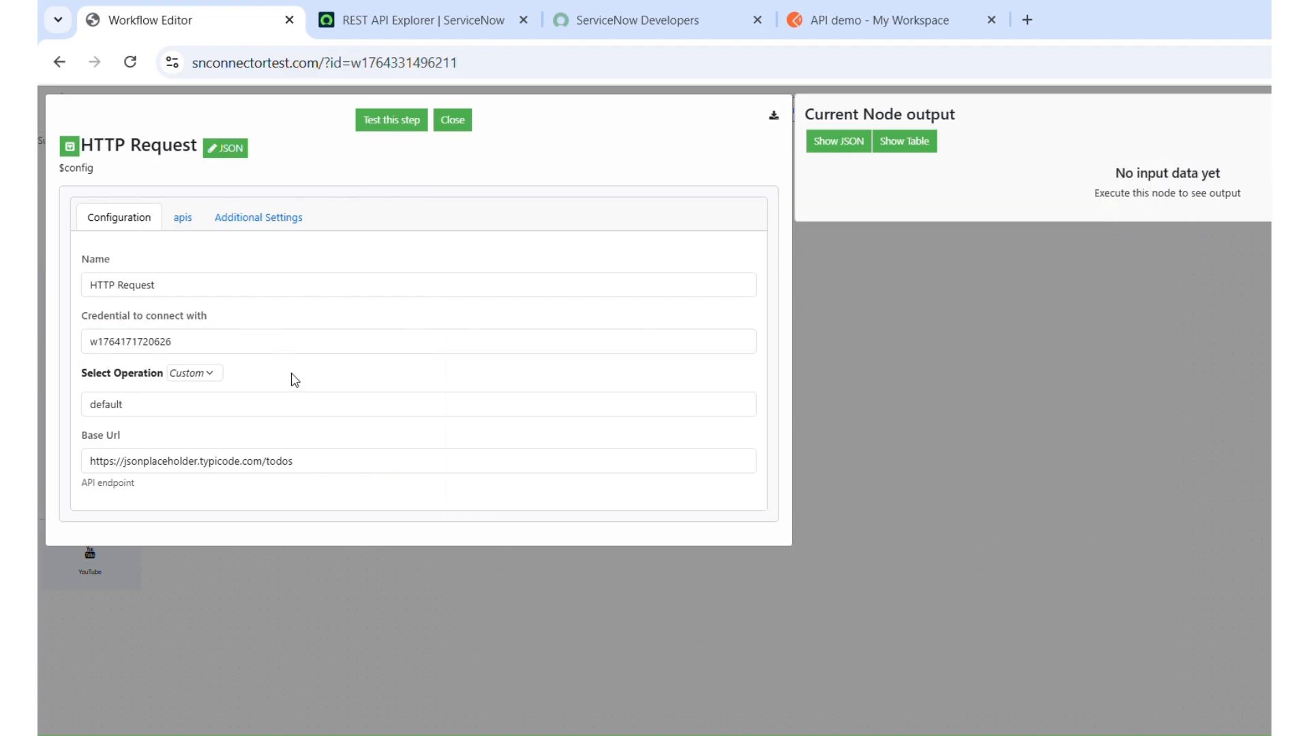
- Test the HTTP Request node with the assigned credential and check its status line and the default API's basic settings
left_click(382, 129)
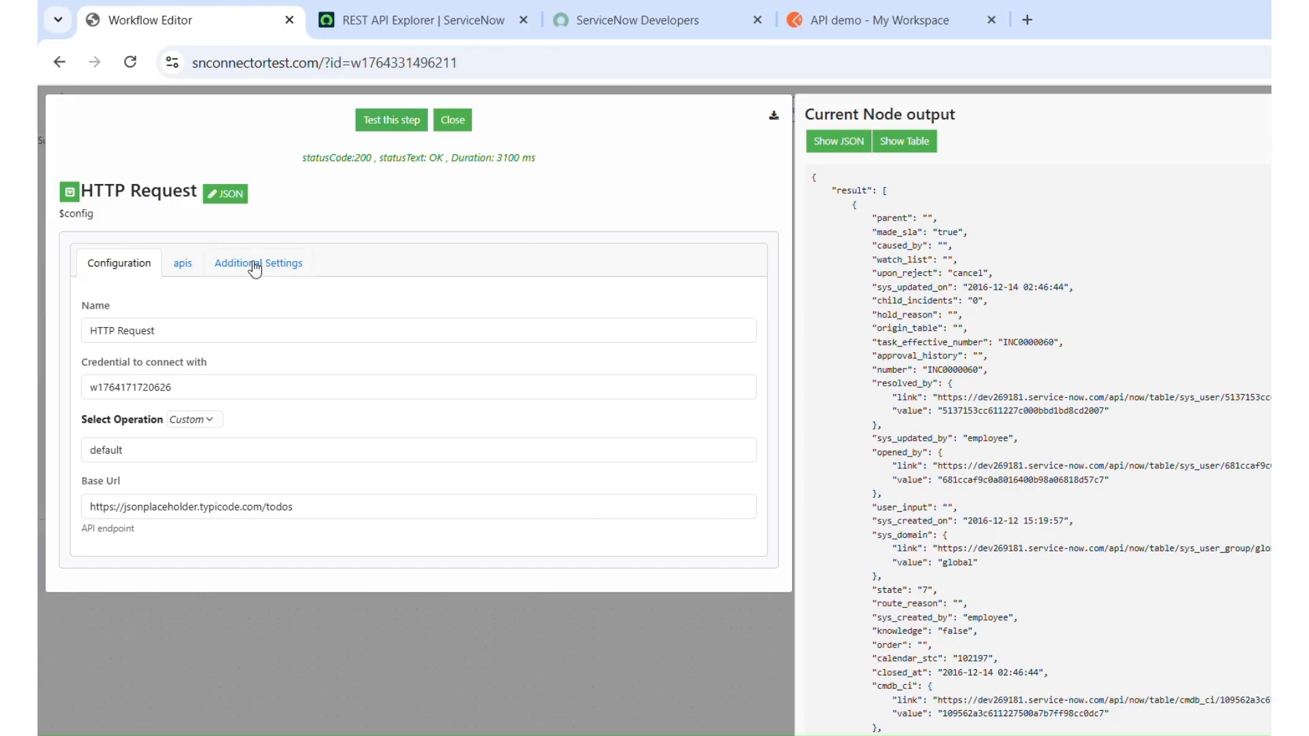
double_click(350, 159)
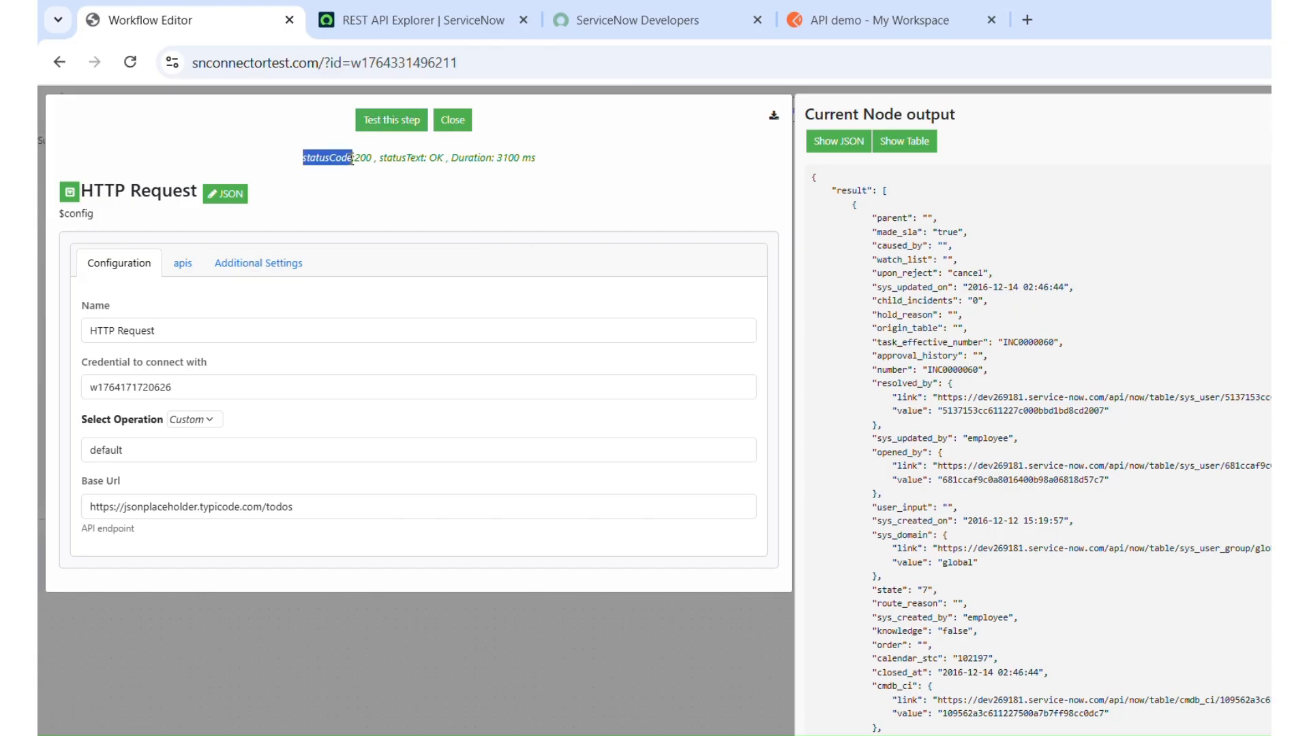
double_click(414, 161)
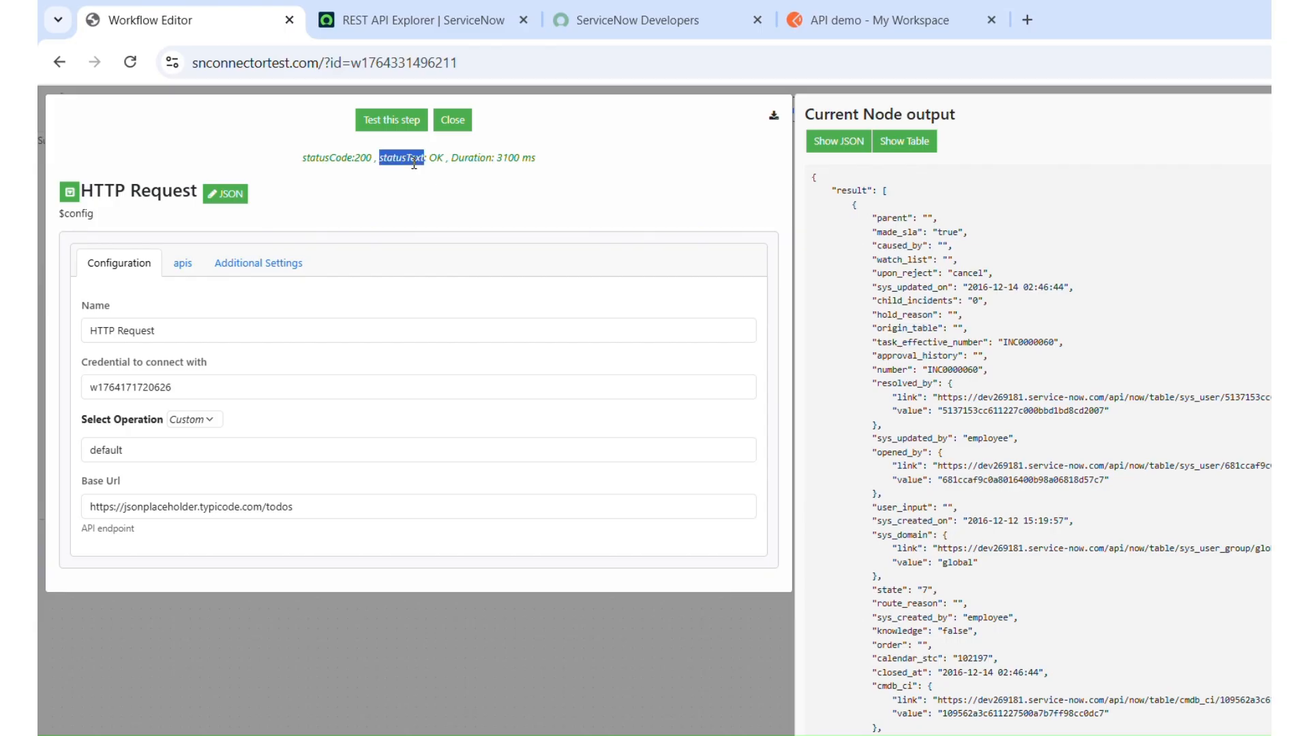
triple_click(491, 164)
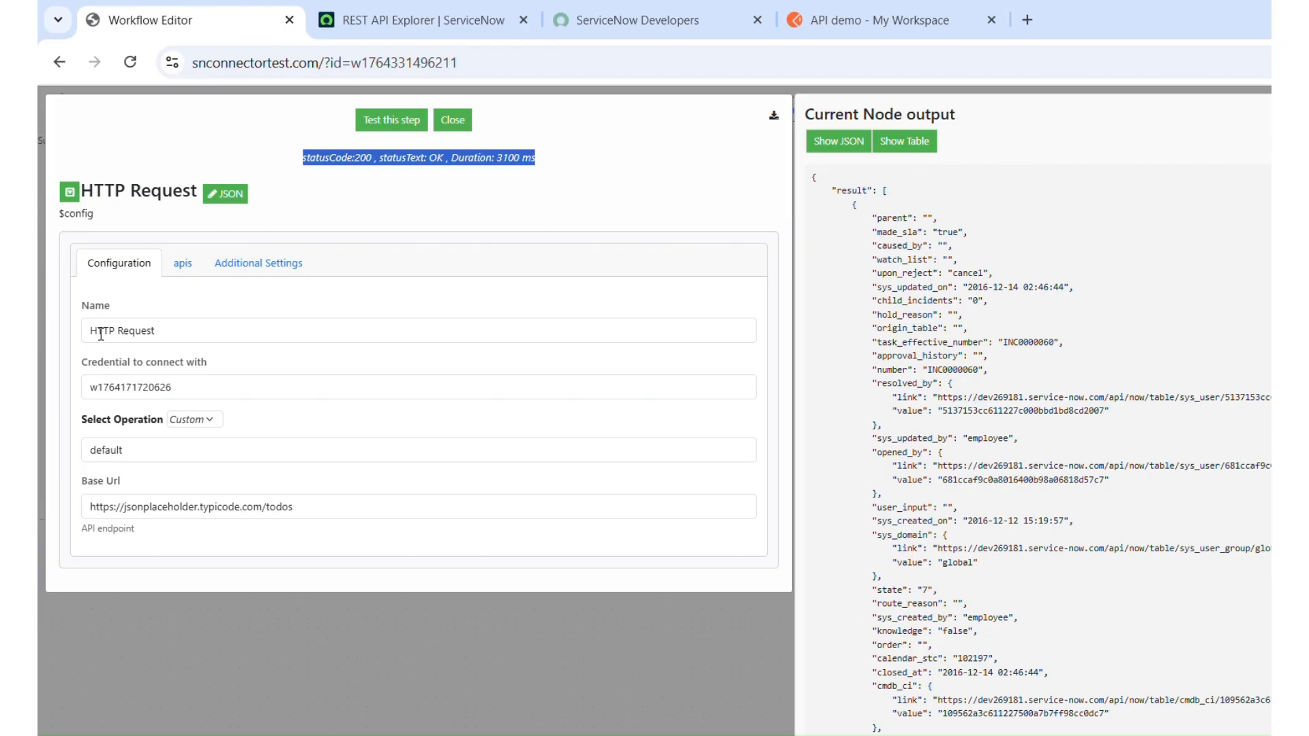
left_click(182, 265)
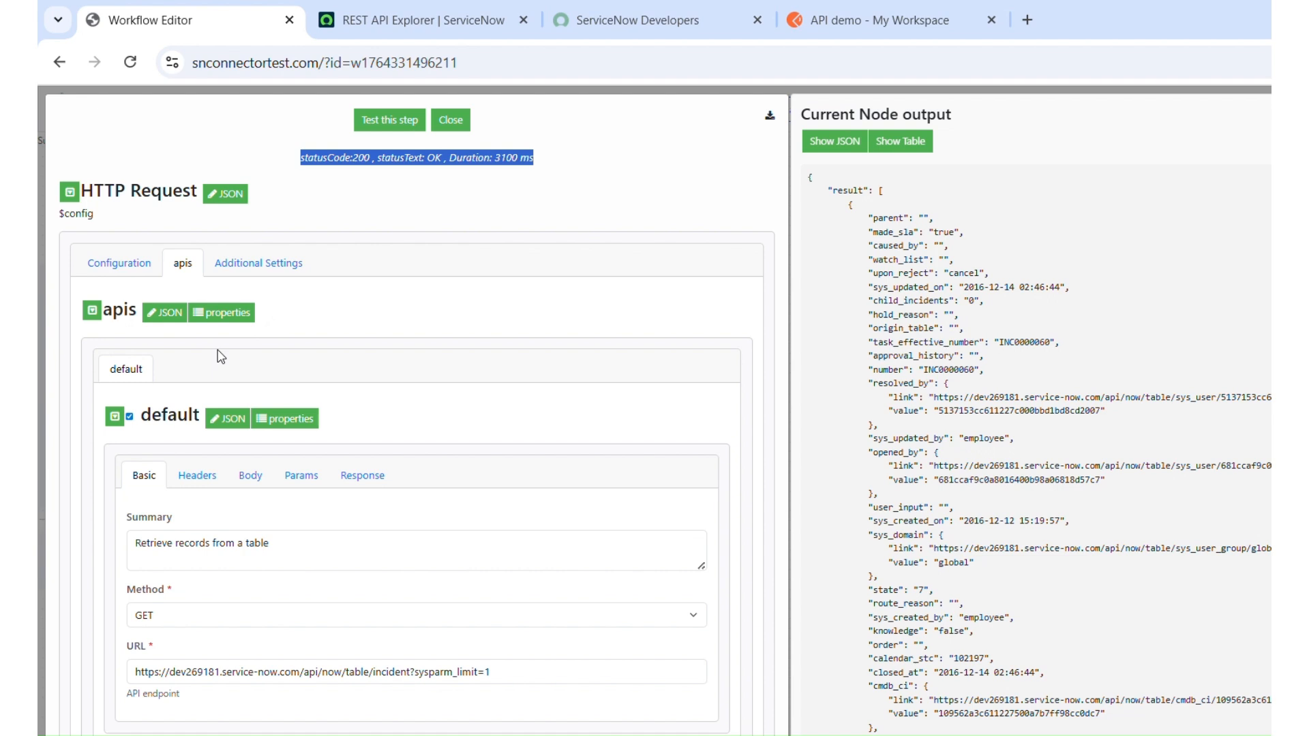
- Copy the complete JSON definition of apis, close its editor without saving, and place the copy in a Notepad document
left_click(153, 315)
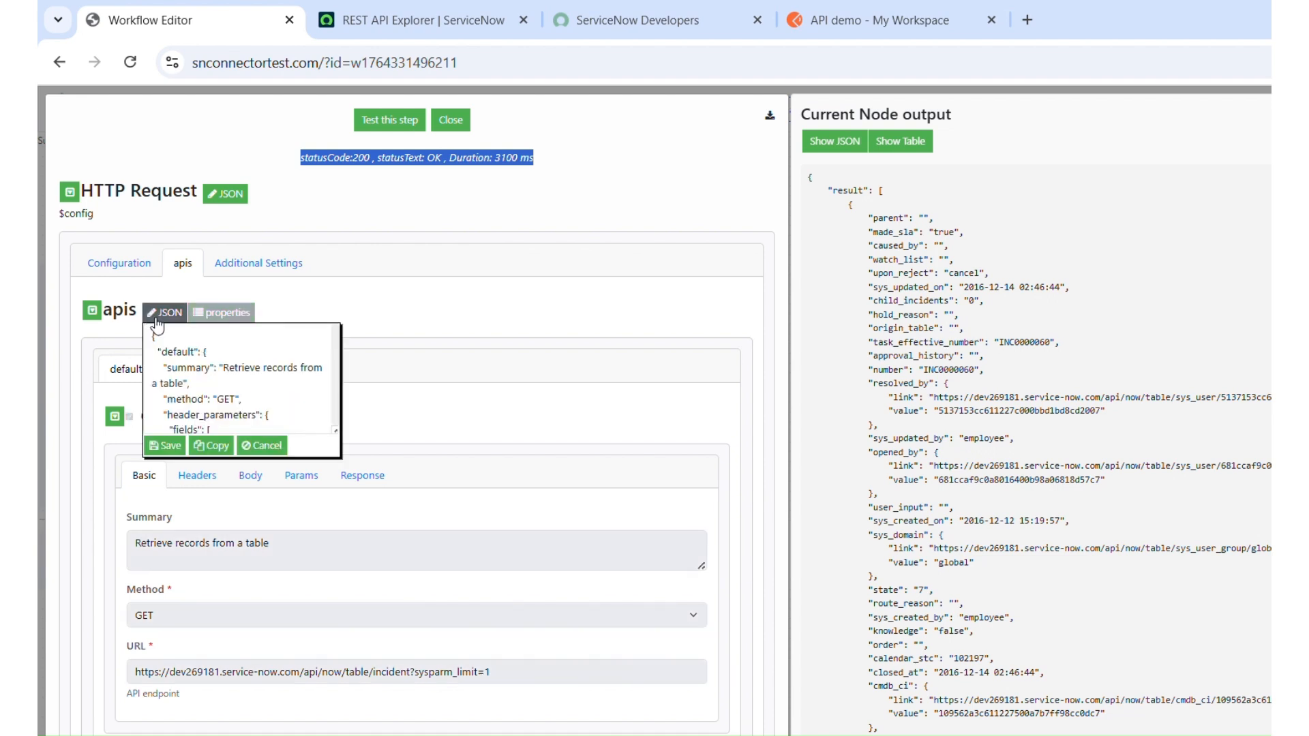
left_click(269, 415)
key("ctrl+a")
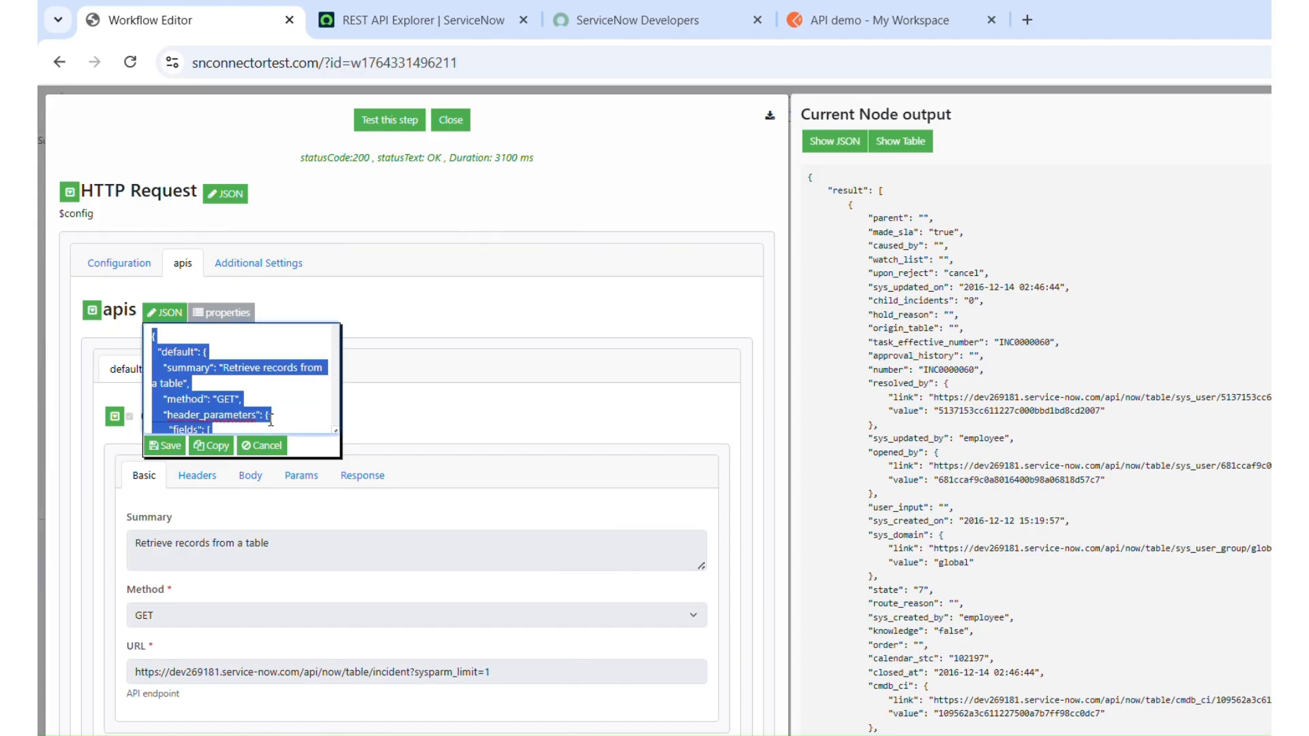
left_click(276, 446)
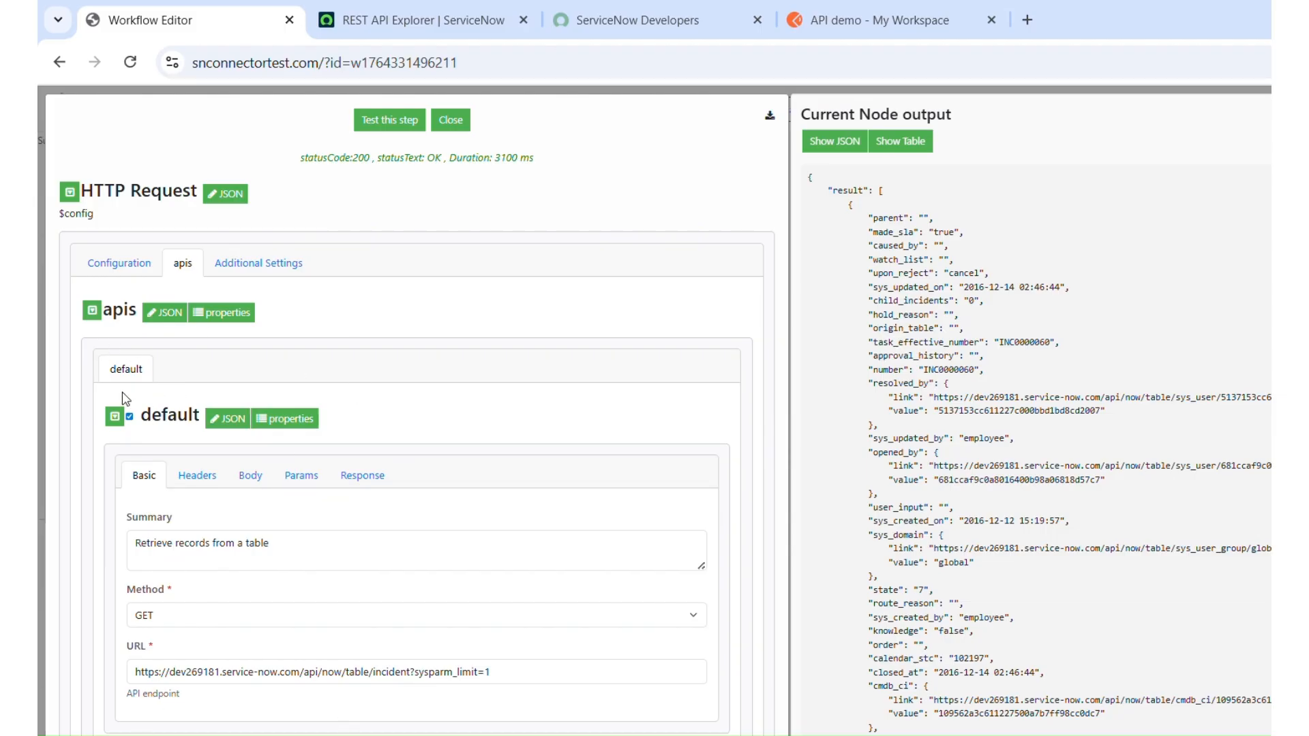
key("alt+Tab")
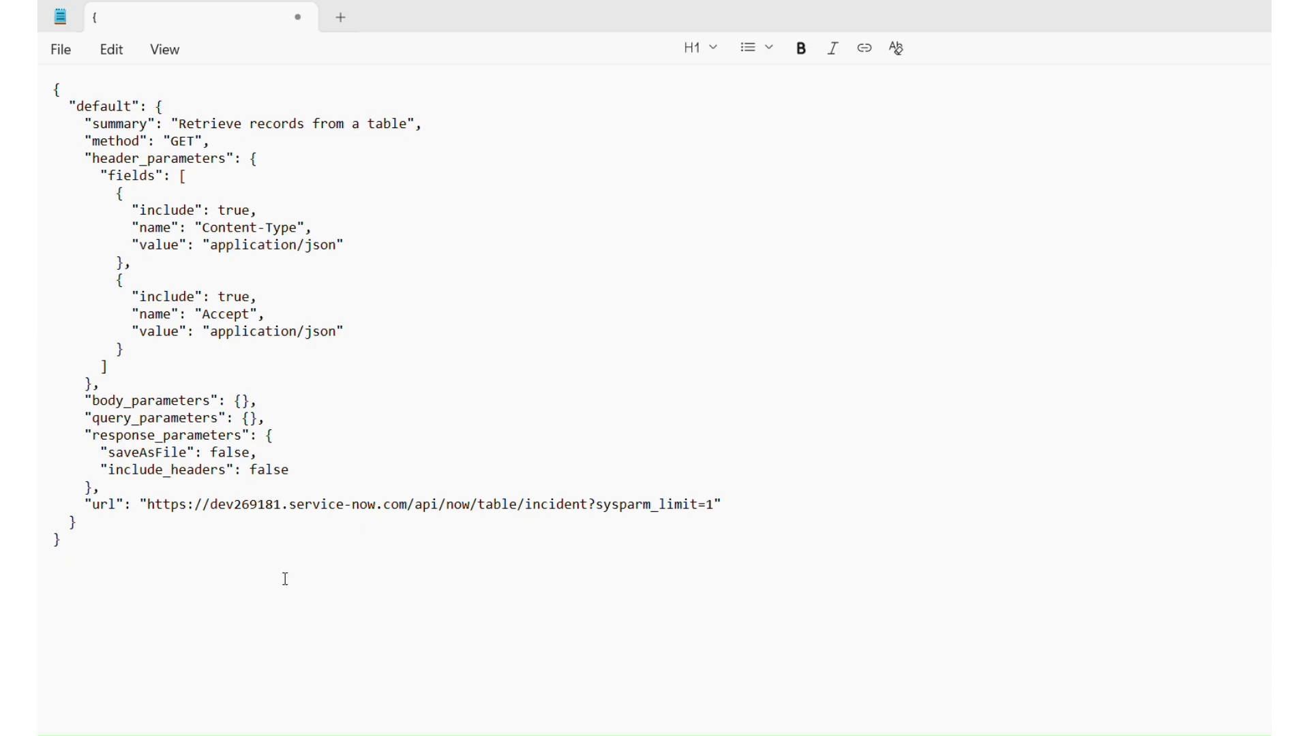
- Rename the JSON's default key to getTableRecords and extend its summary to "Retrieve records from a table servicenow by using Table API"
double_click(108, 108)
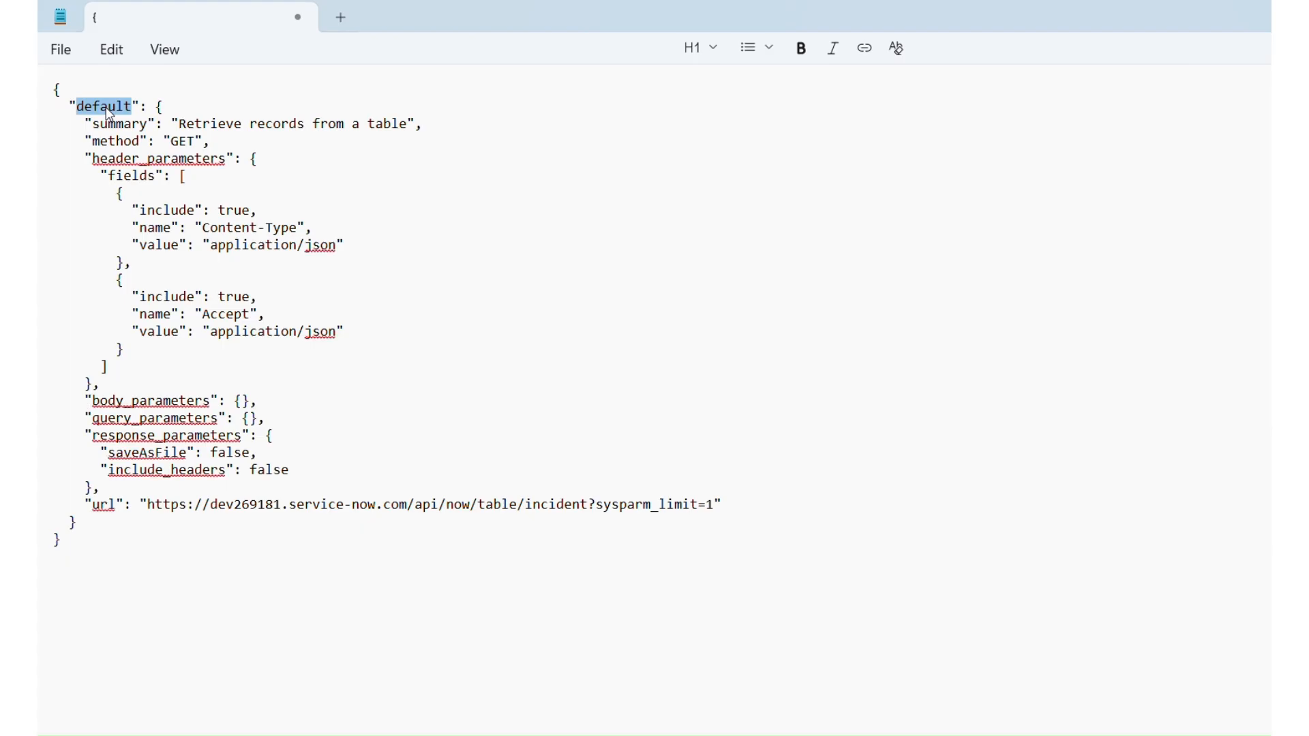
type("getTableRecords")
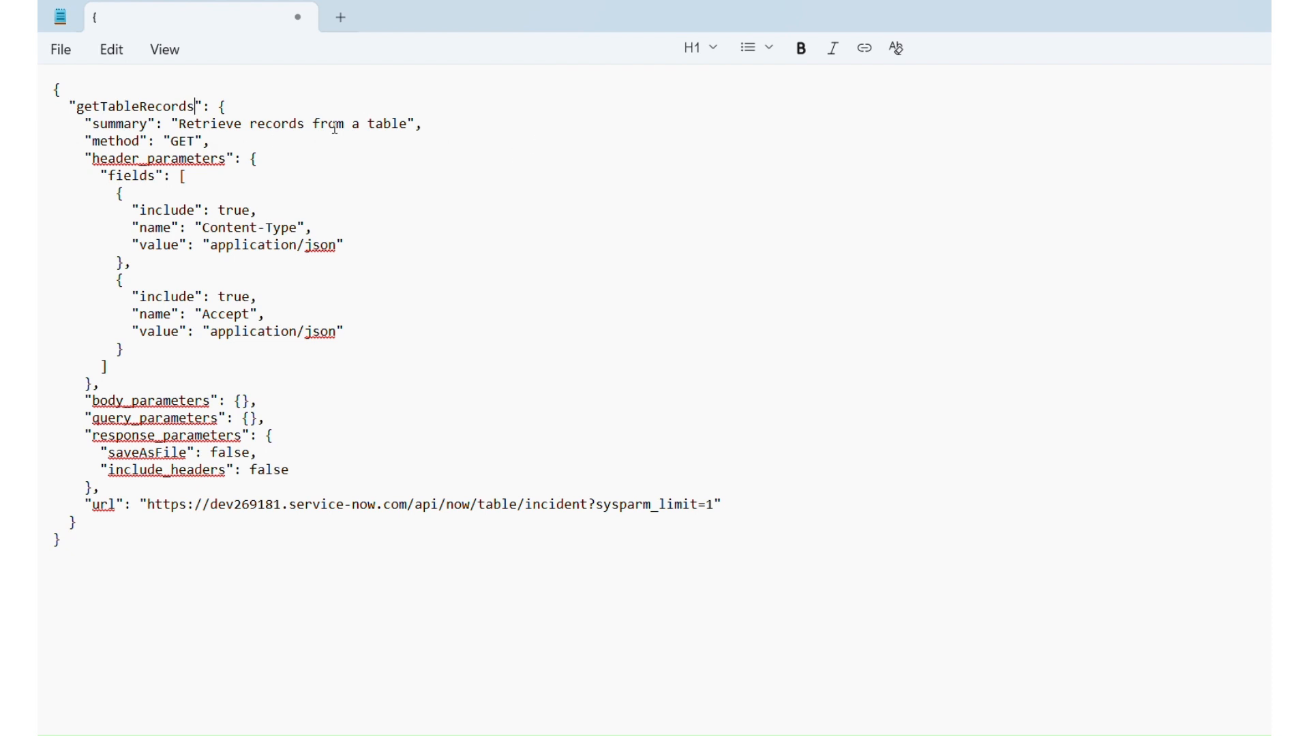
left_click(411, 124)
type("servicenow by using Table API")
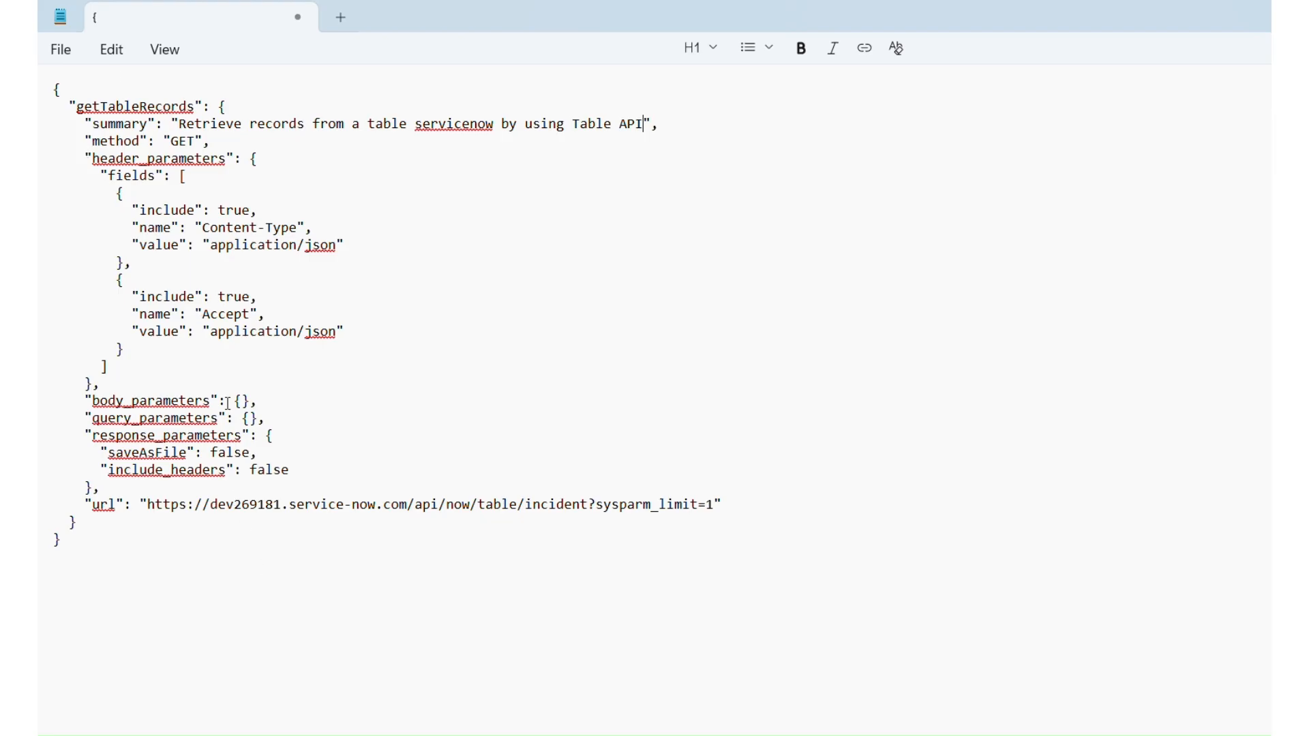
- Replace the apis JSON in the Workflow Editor's HTTP Request node with the complete edited JSON from Notepad and save it
key("ctrl+a")
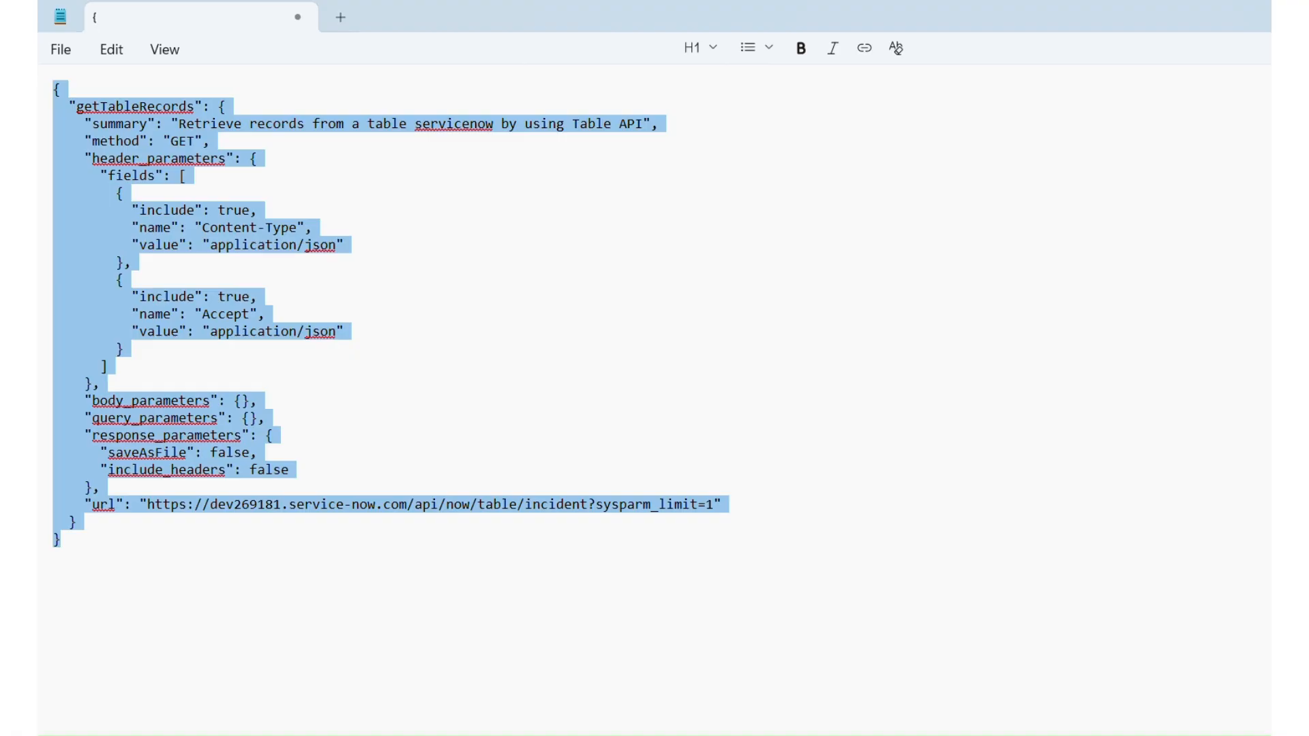
key("alt+Tab")
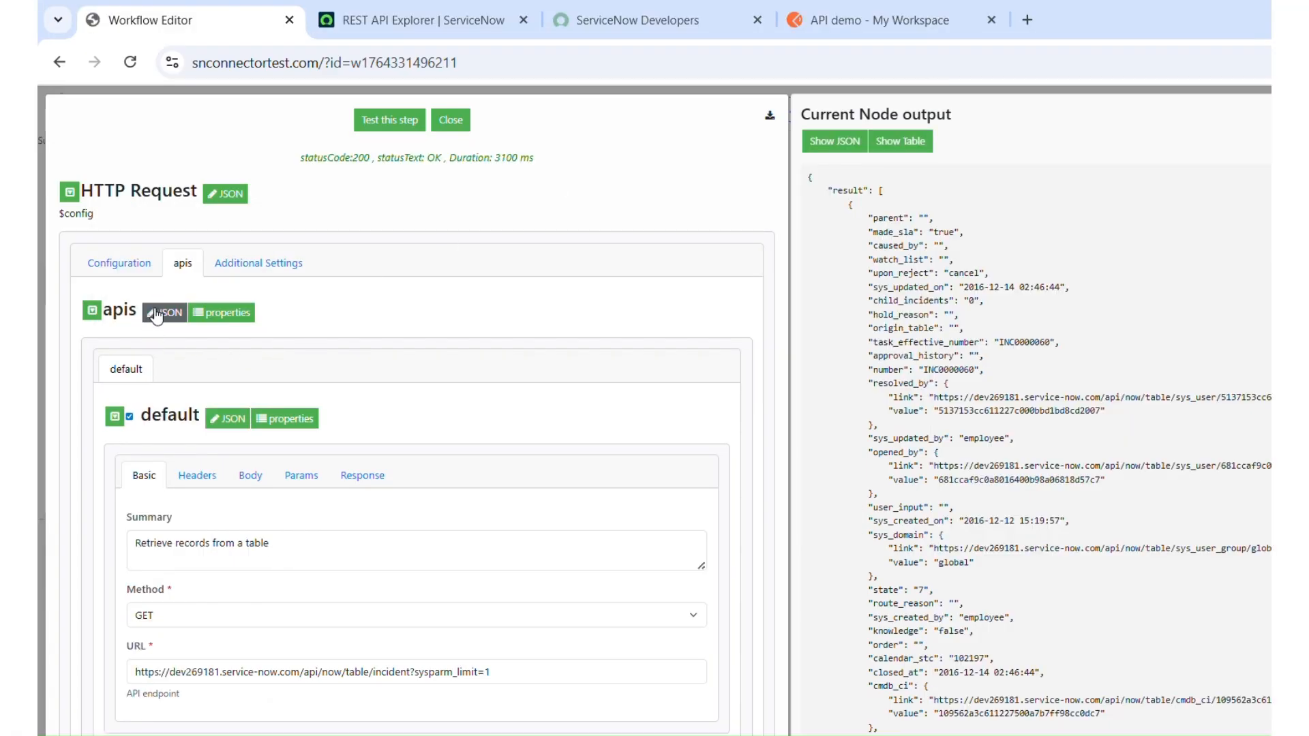
left_click(155, 315)
left_click(285, 400)
key("ctrl+a")
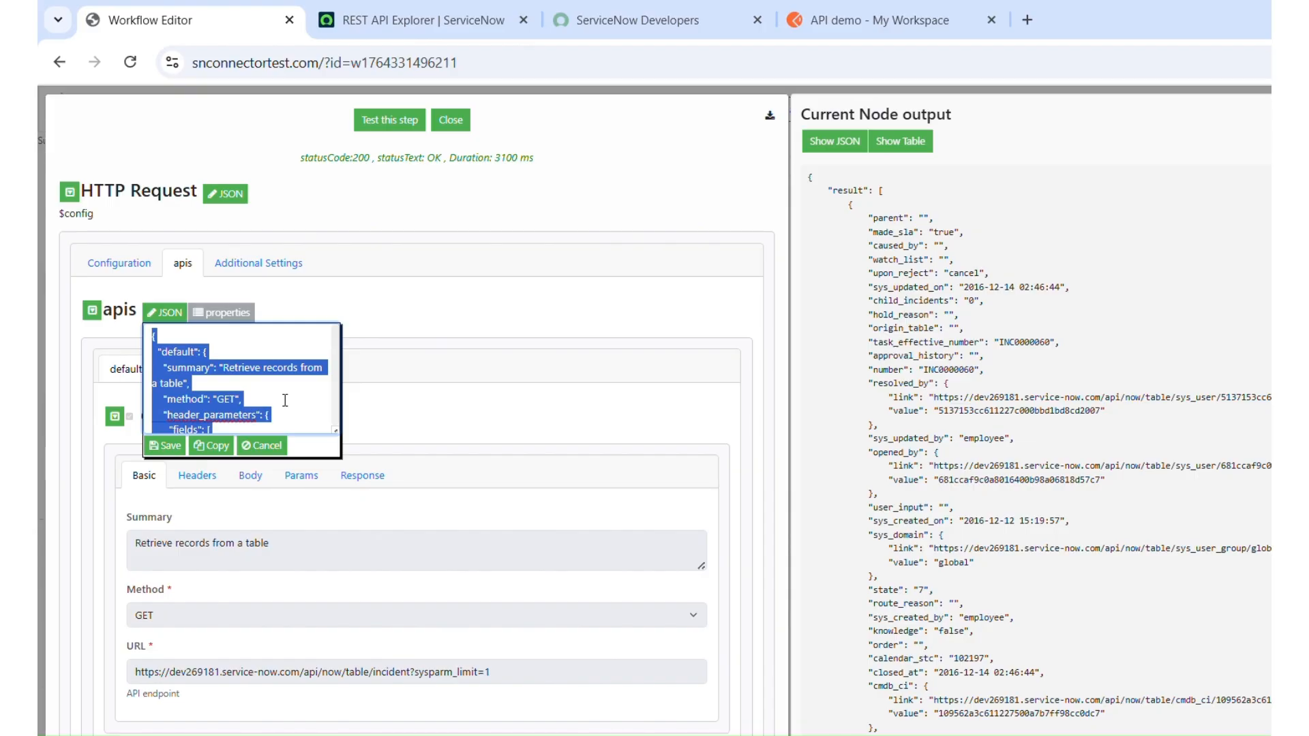
key("Delete")
key("ctrl+v")
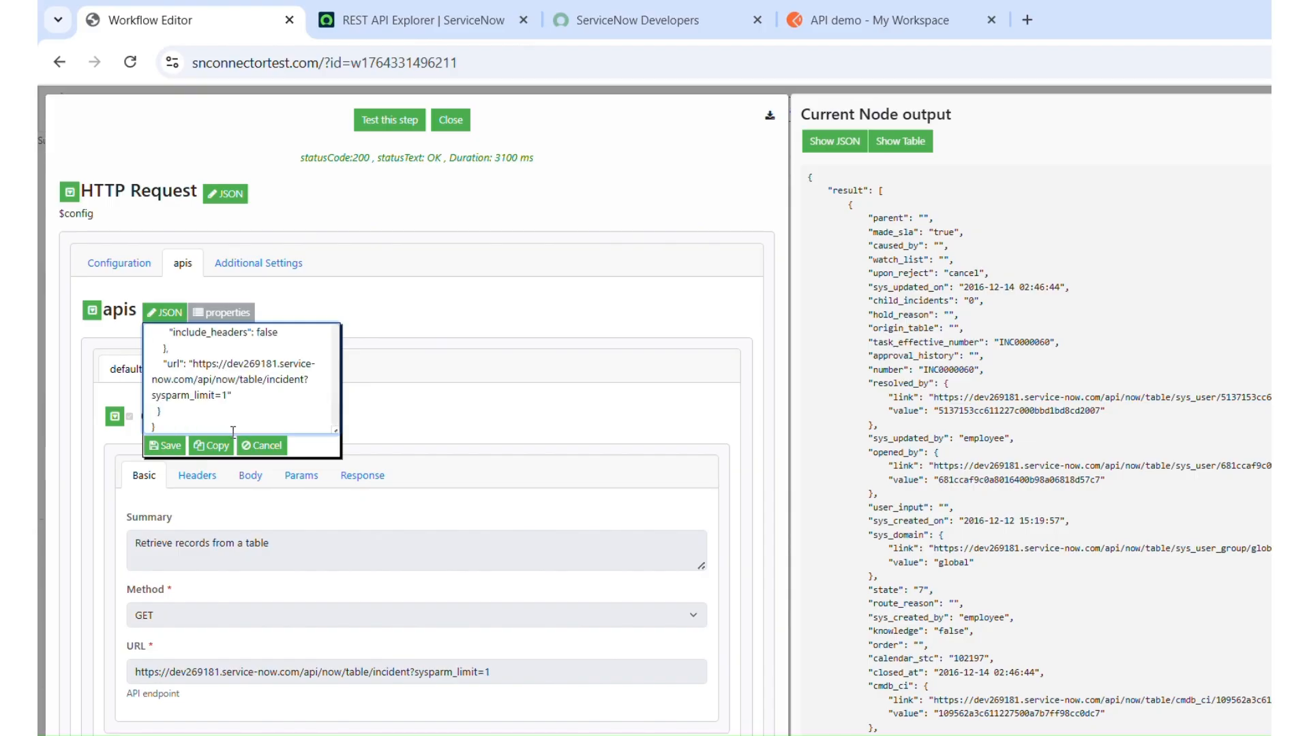
left_click(171, 445)
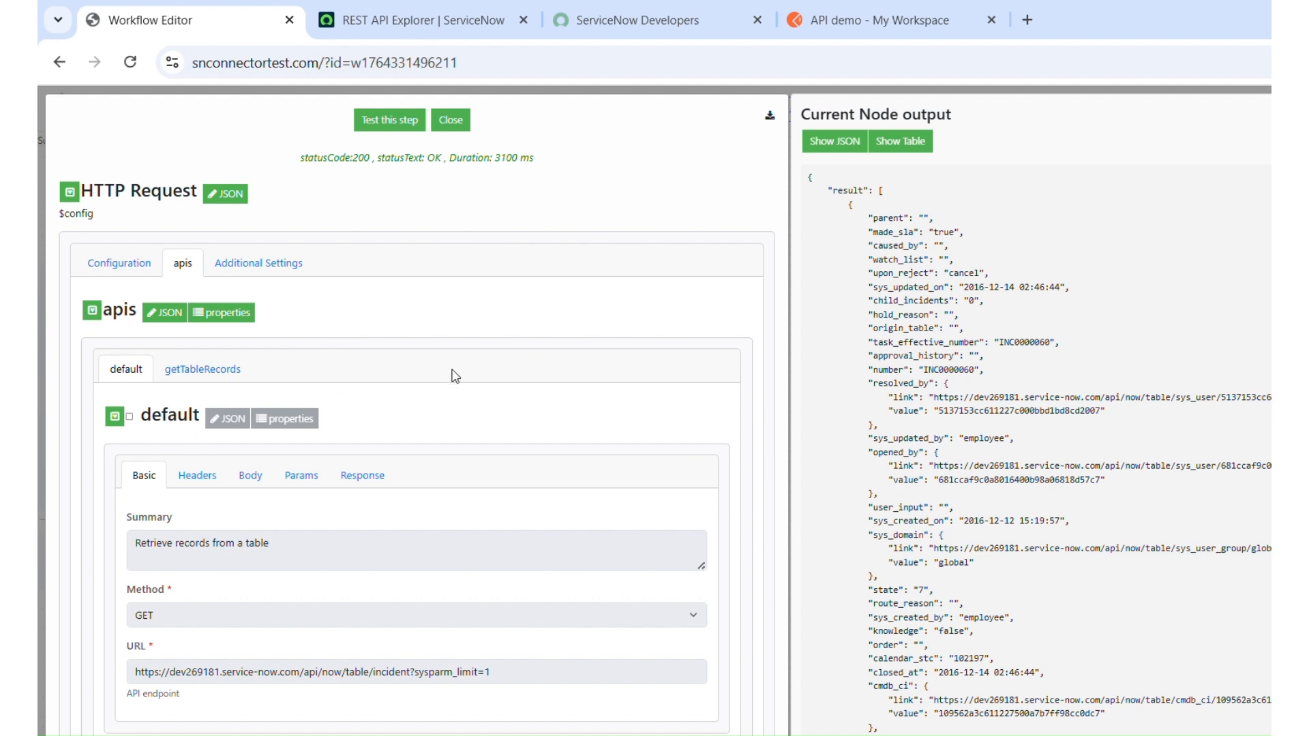
- Compare the getTableRecords and default APIs, remove default from the apis properties, and display getTableRecords
left_click(217, 373)
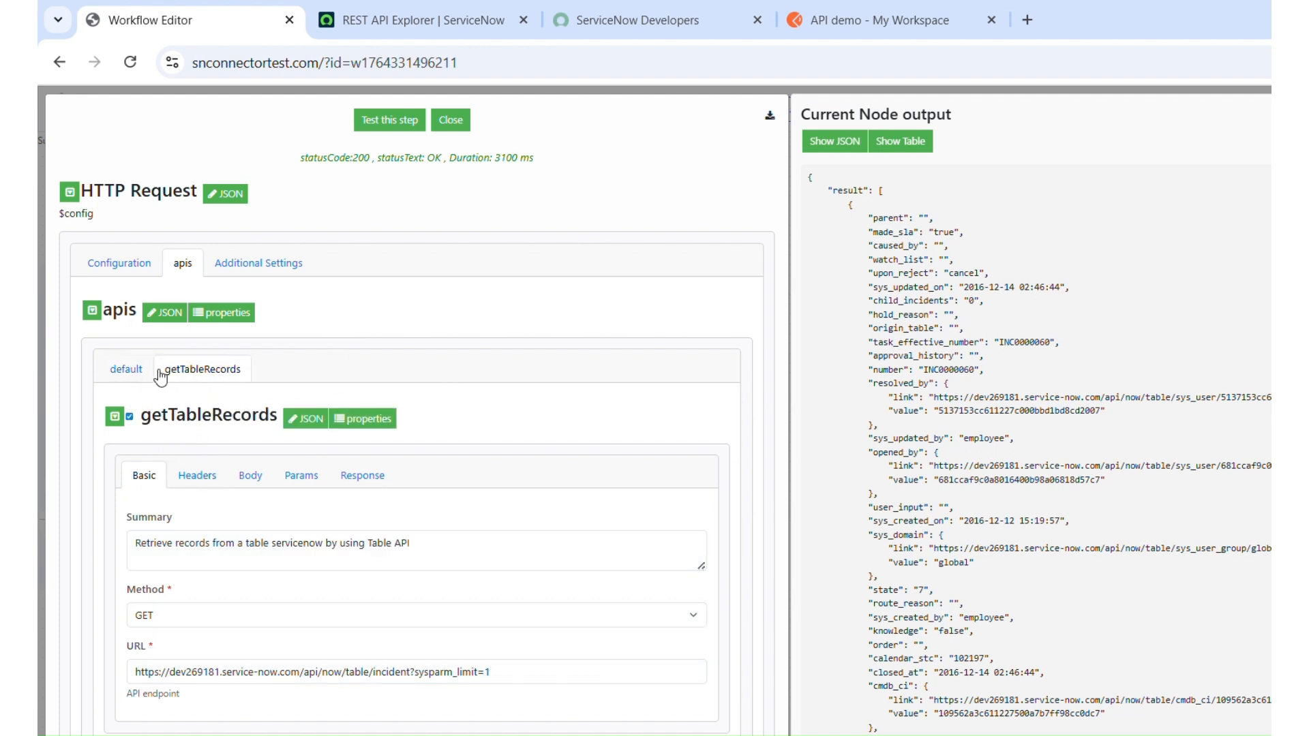
left_click(127, 372)
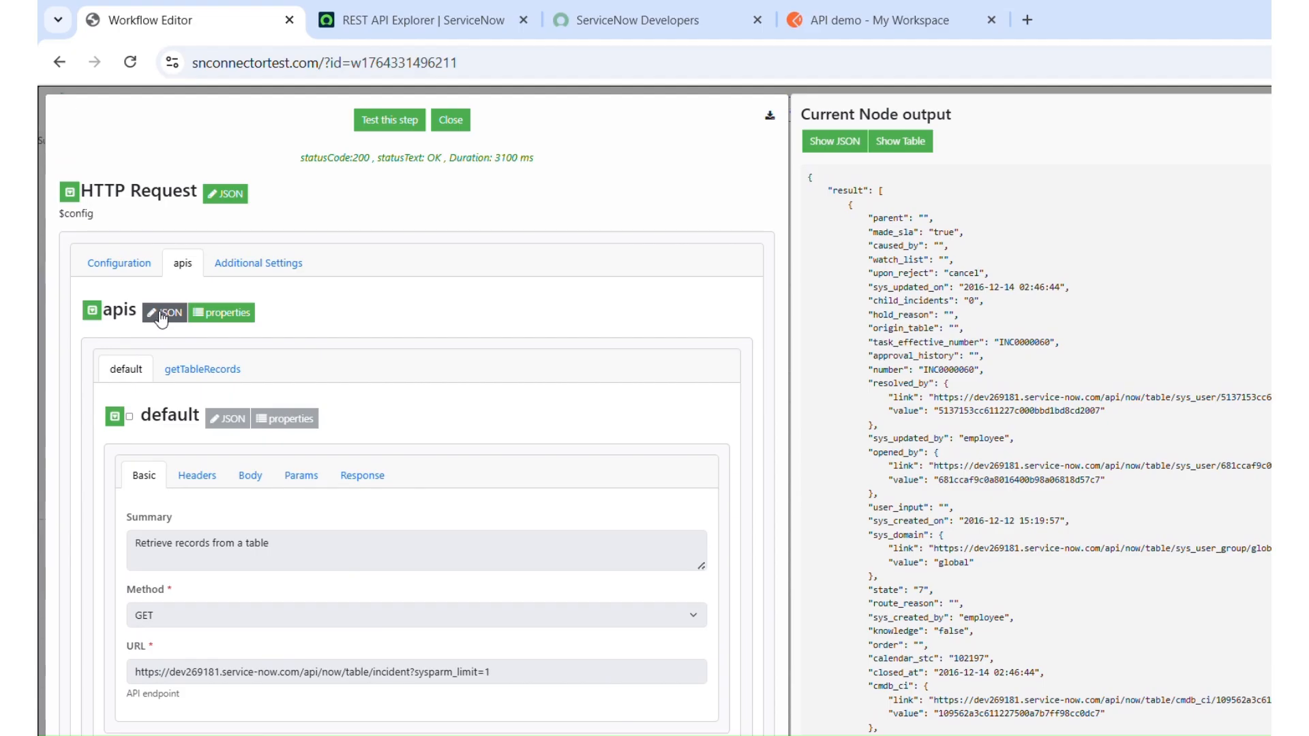
left_click(218, 317)
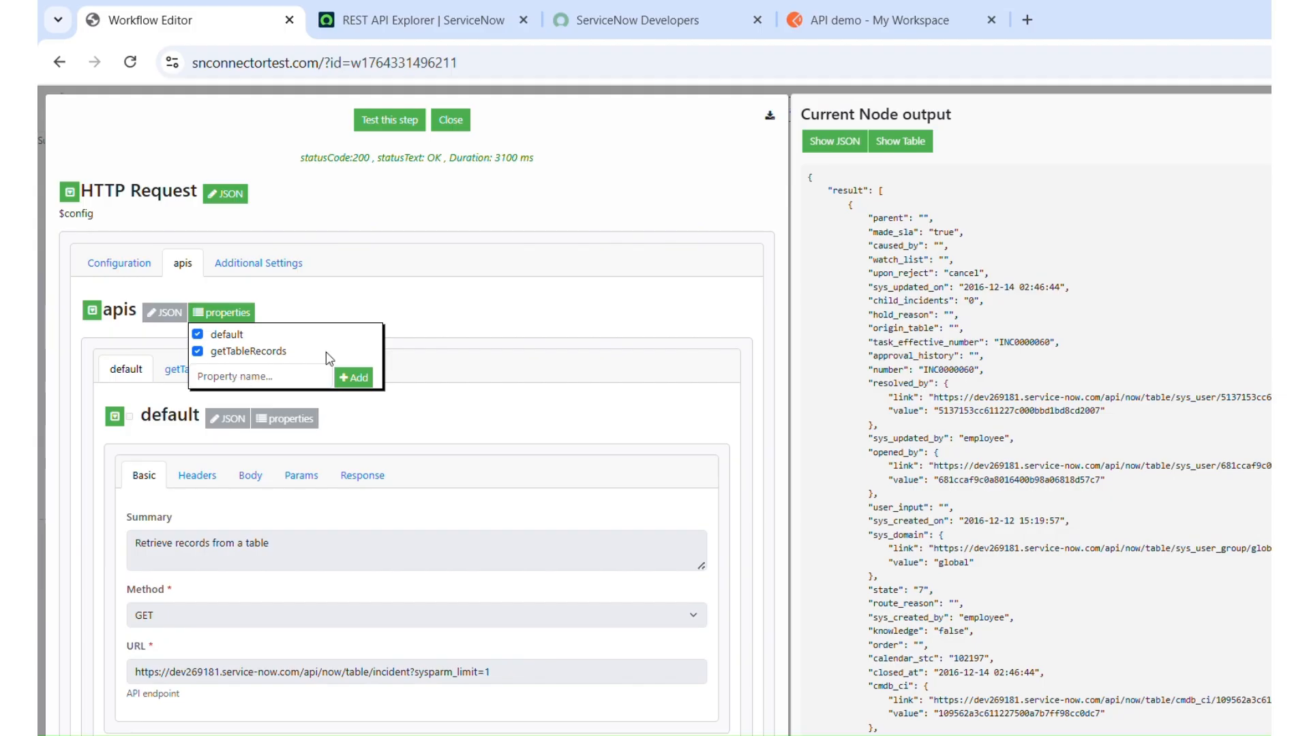
left_click(198, 335)
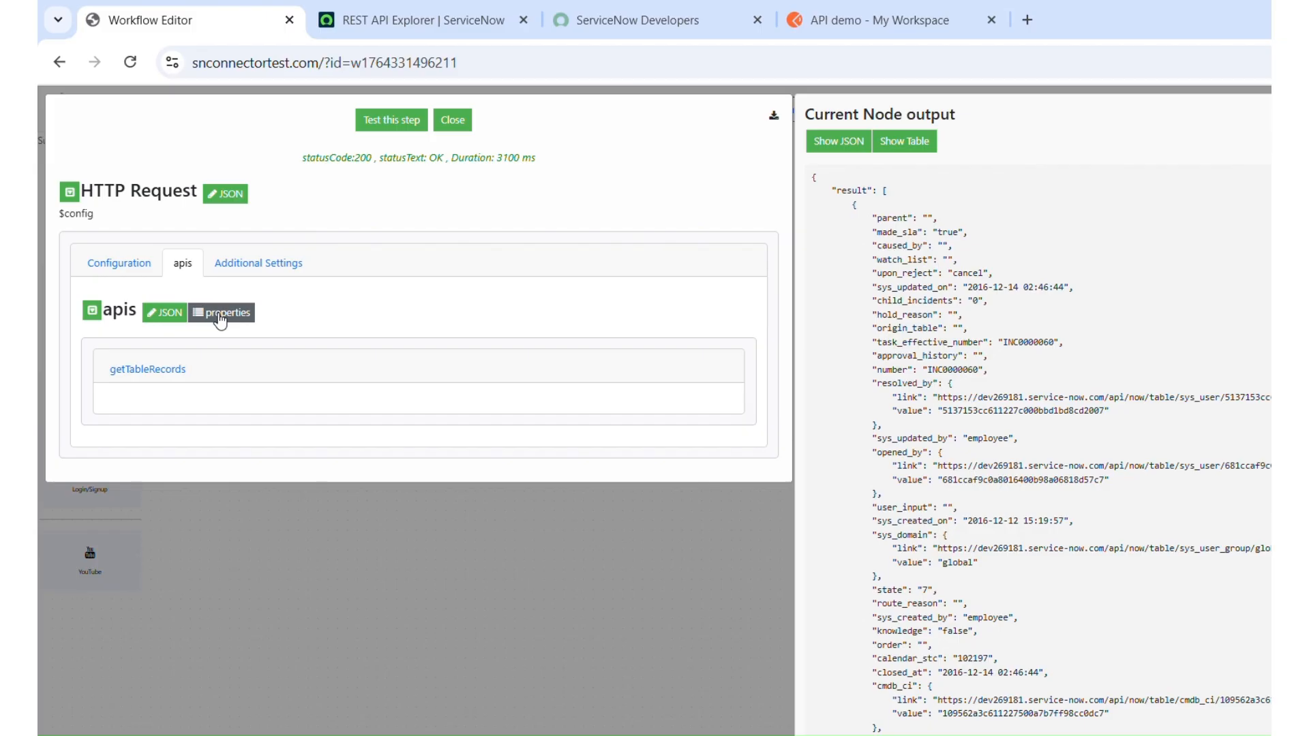
left_click(161, 372)
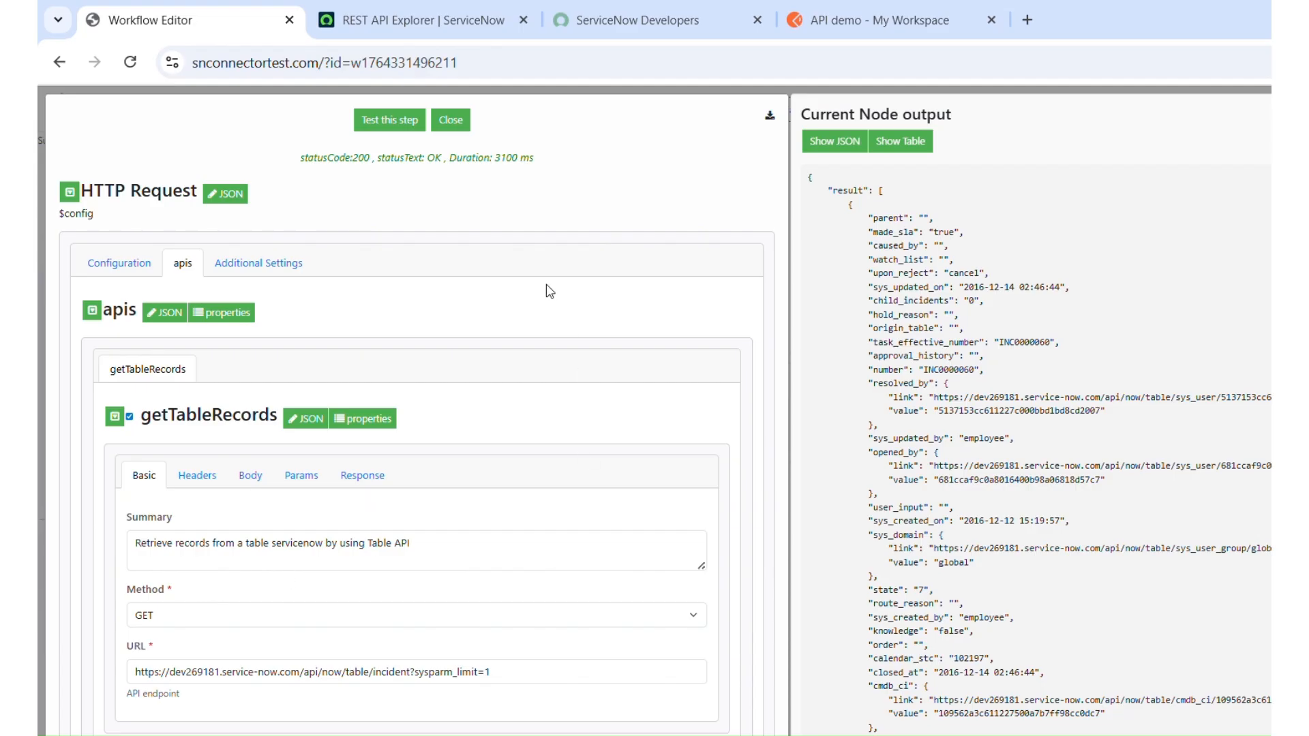
- Close and reopen the HTTP Request node, display its getTableRecords API, and test the node
left_click(463, 124)
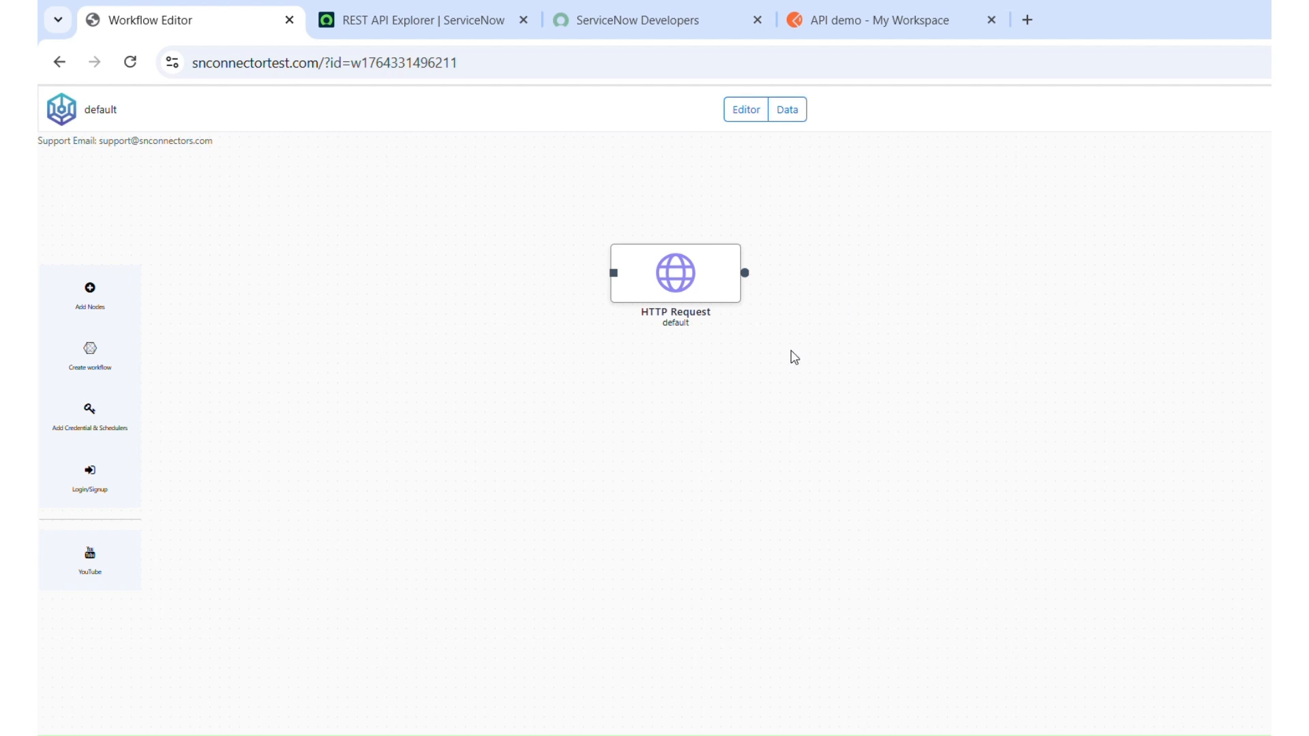
left_click(674, 275)
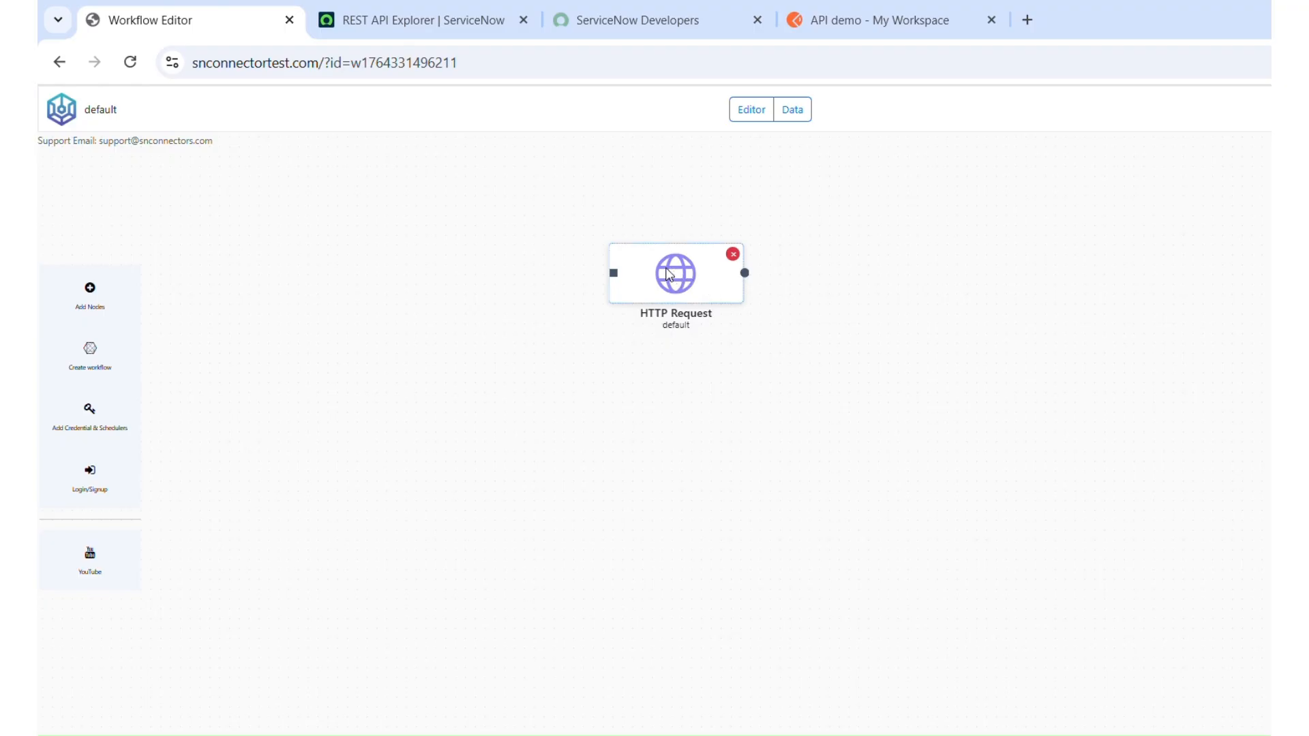
double_click(674, 275)
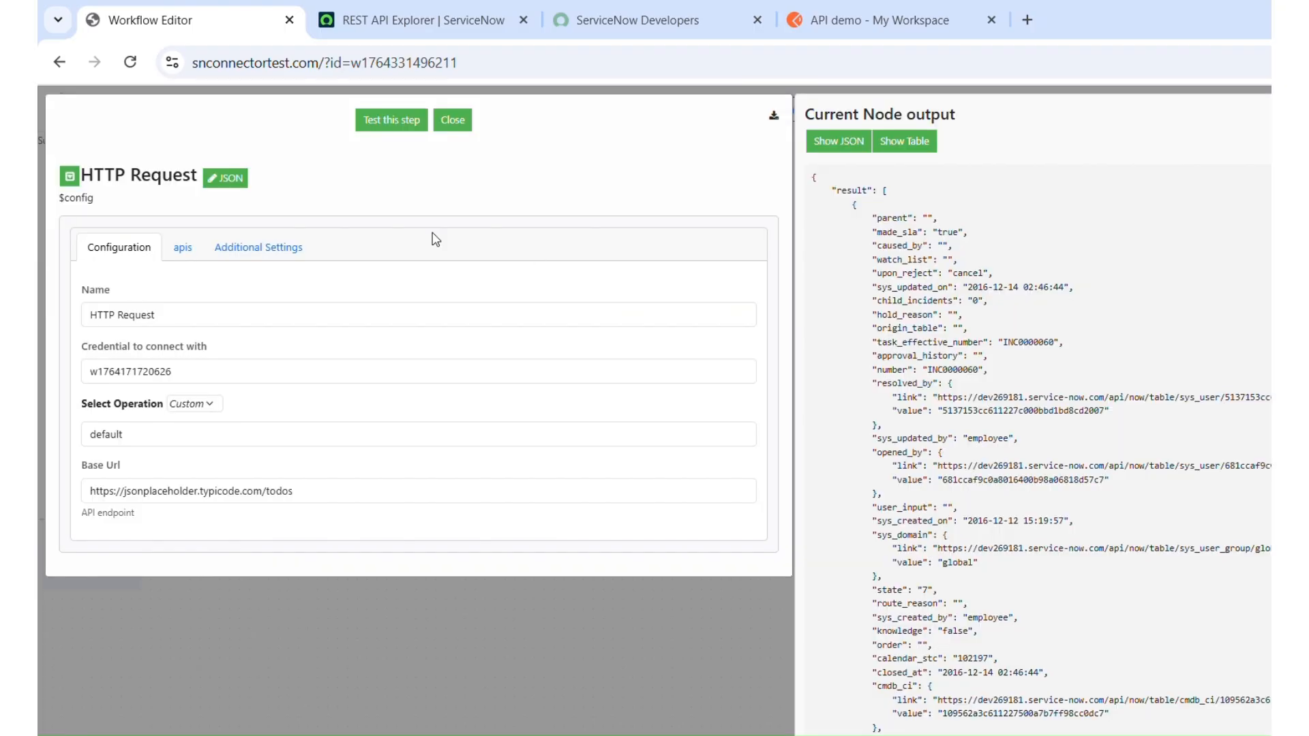
left_click(181, 252)
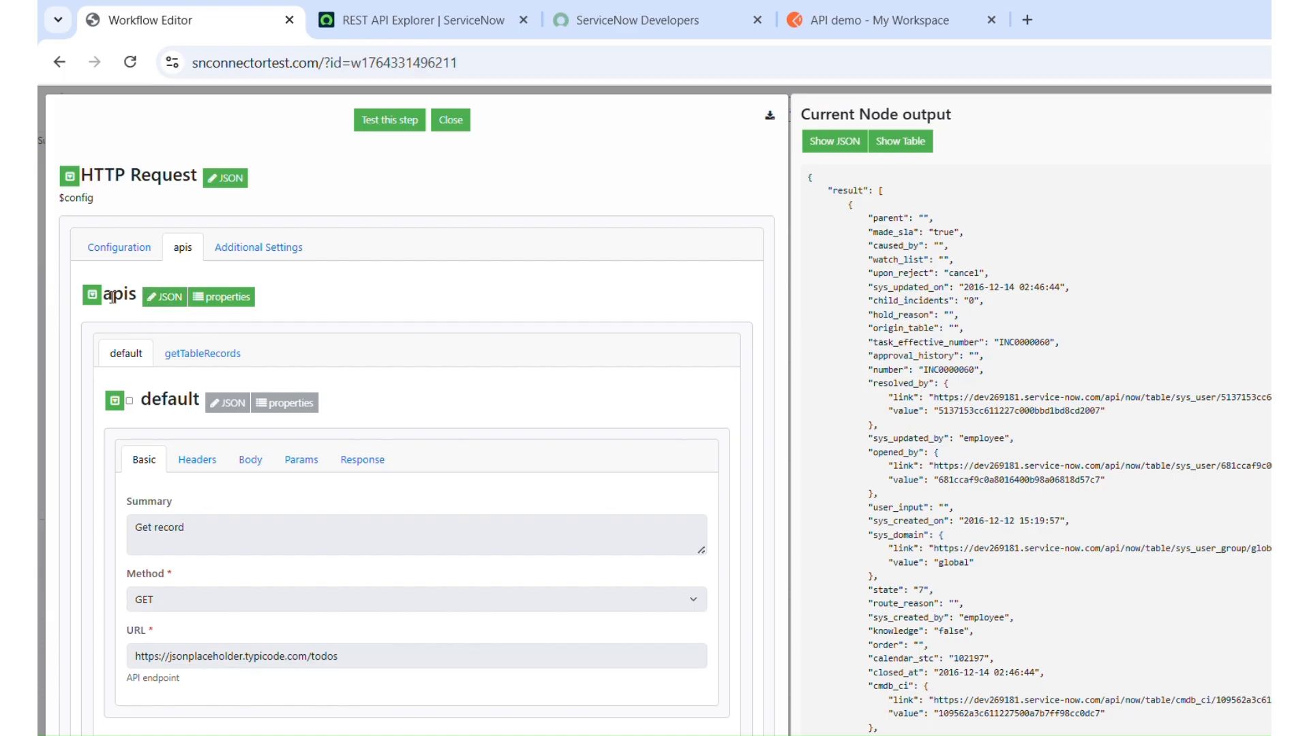
left_click(218, 365)
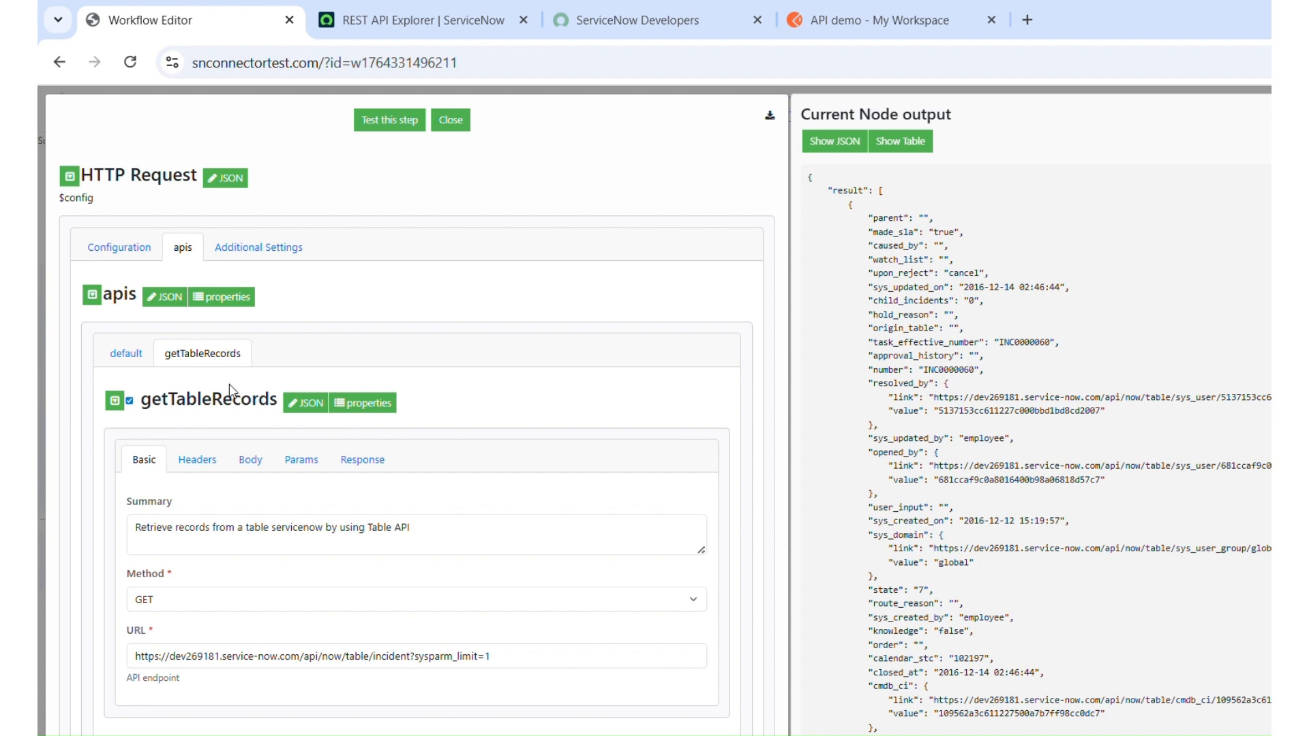
left_click(386, 124)
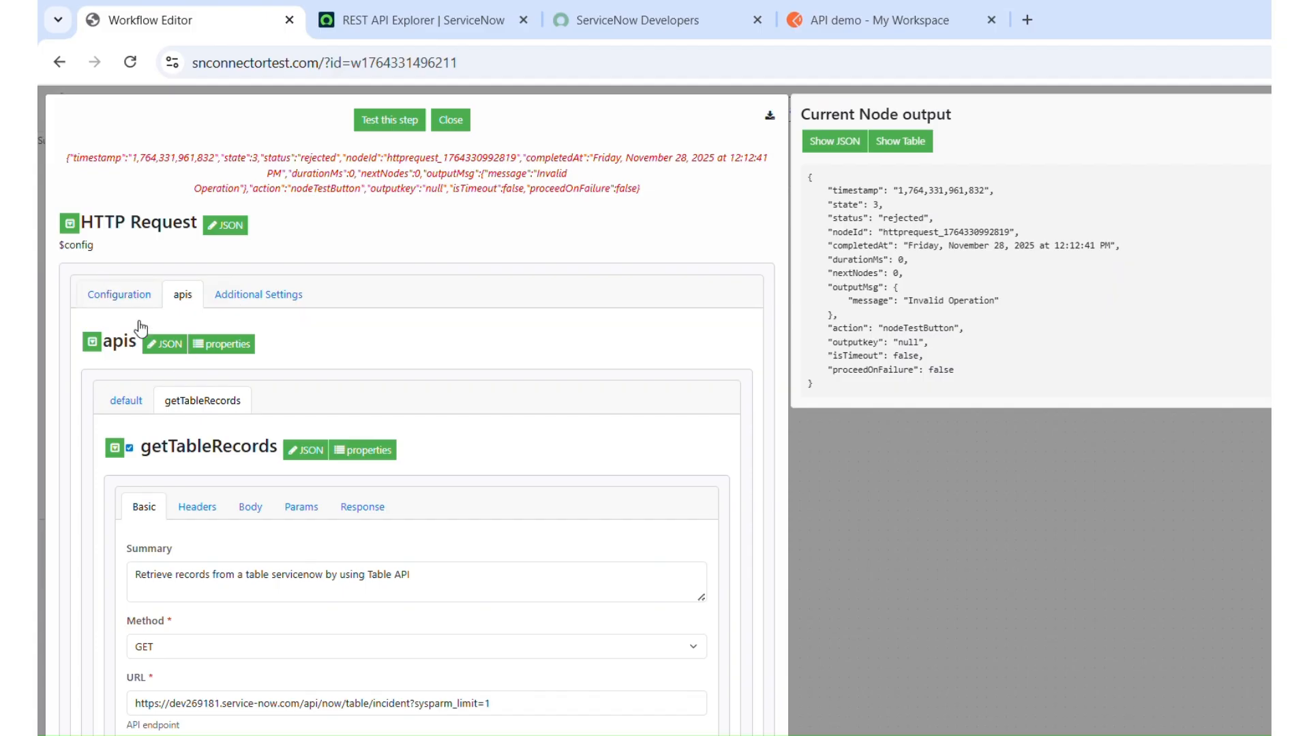
- Set the HTTP Request node's operation to getTableRecords using the name copied from its API heading, test the node and close it
double_click(203, 449)
key("ctrl+c")
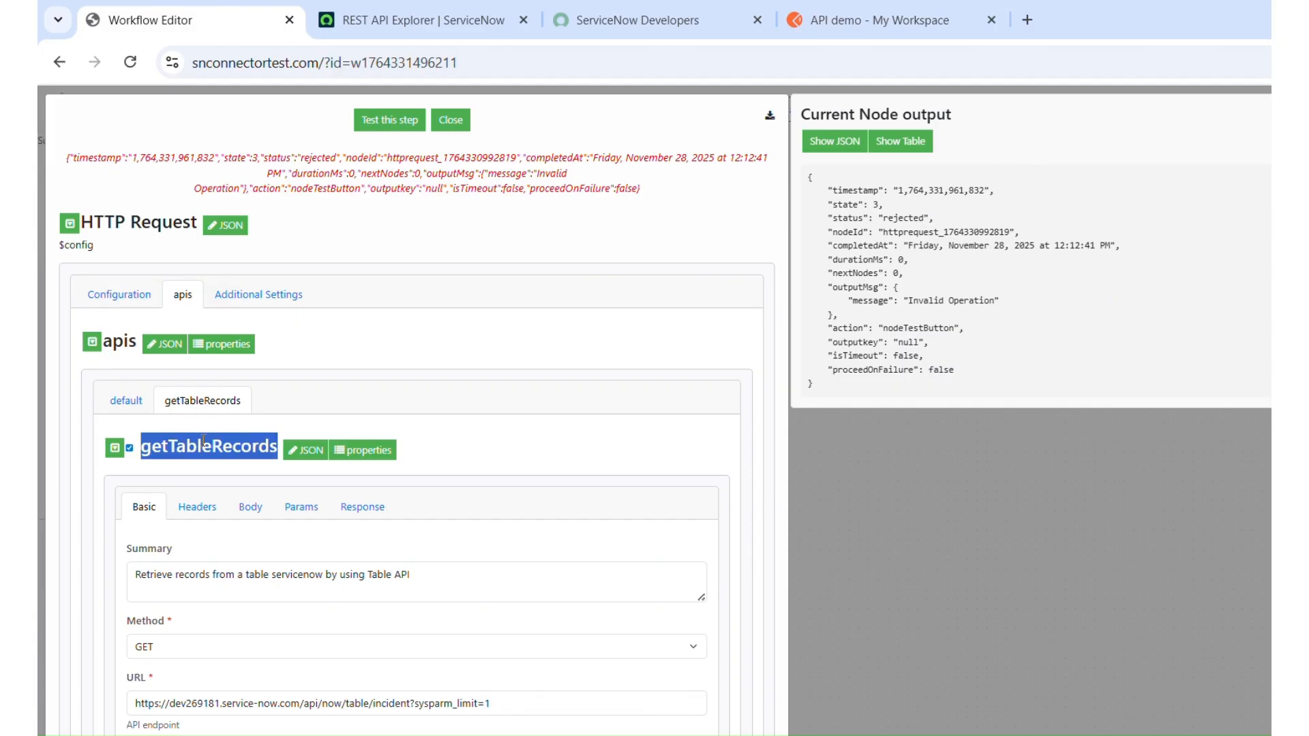
left_click(116, 294)
double_click(155, 482)
type("in")
key("ctrl+v")
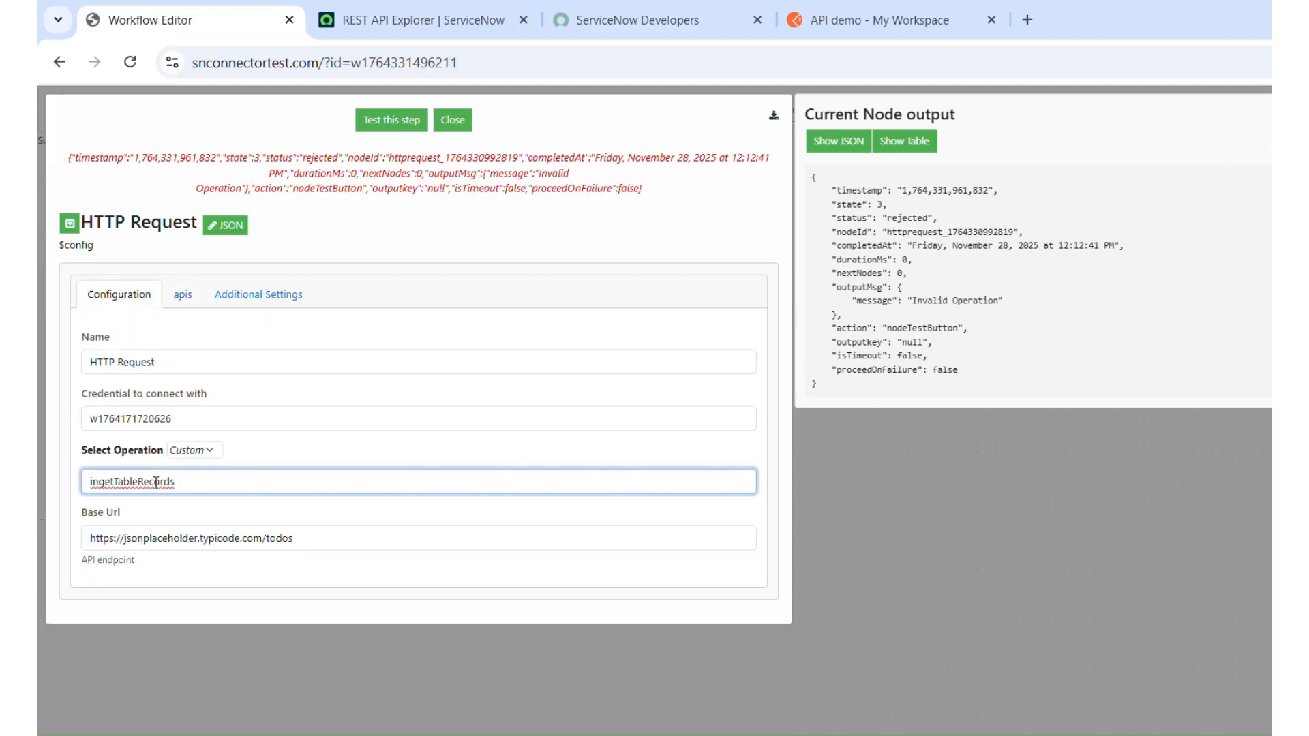
left_click(99, 482)
key("BackSpace")
key("BackSpace")
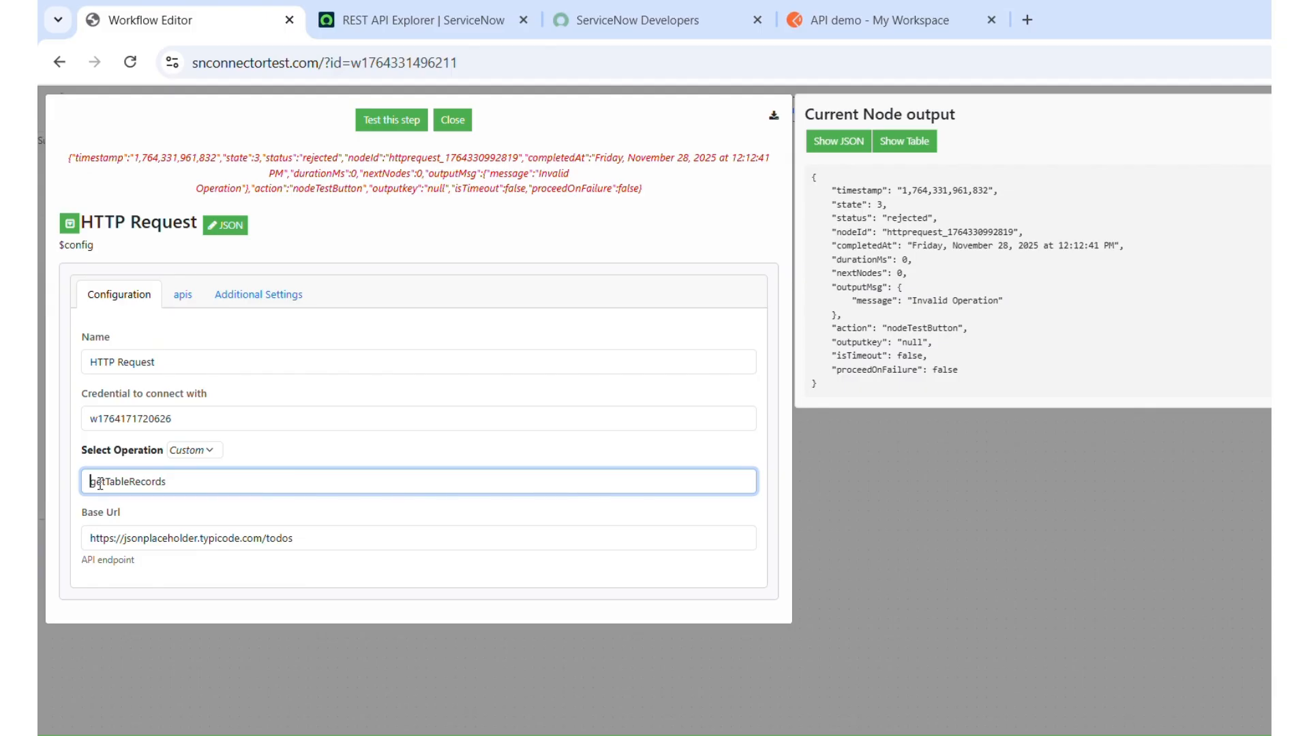
left_click(386, 123)
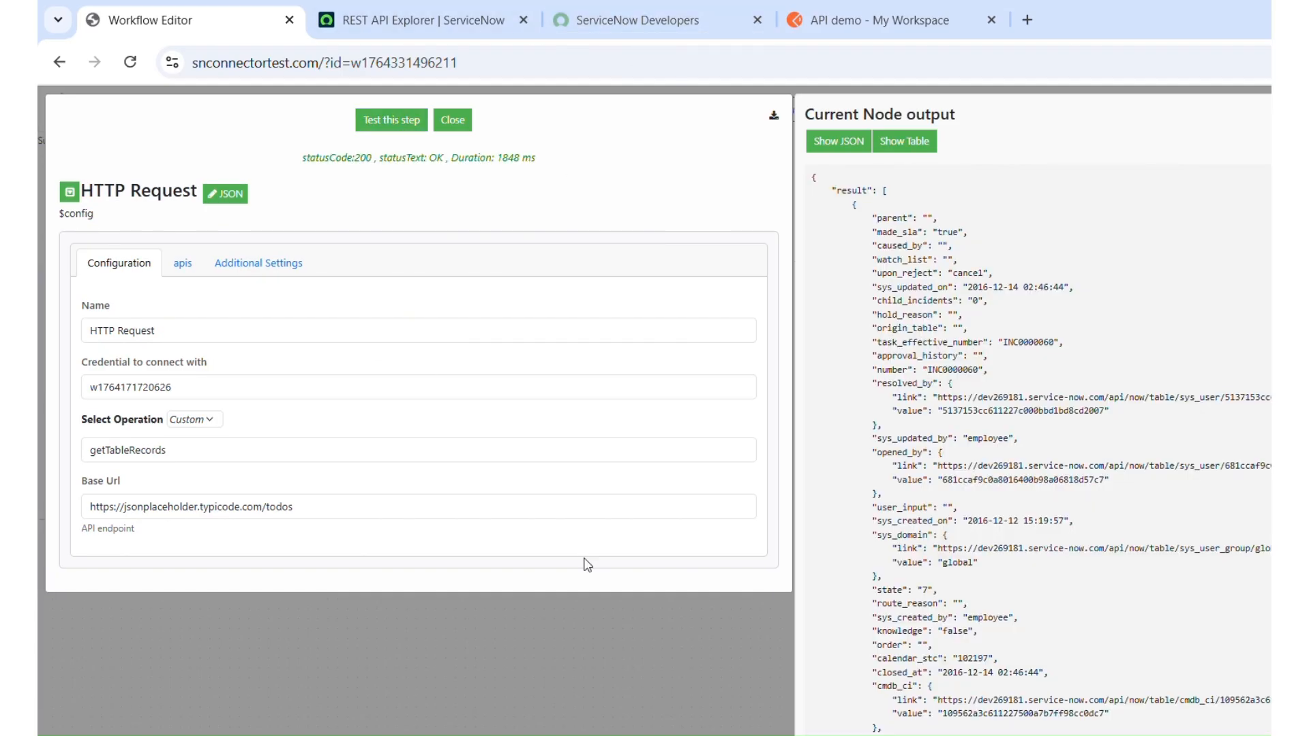
left_click(567, 685)
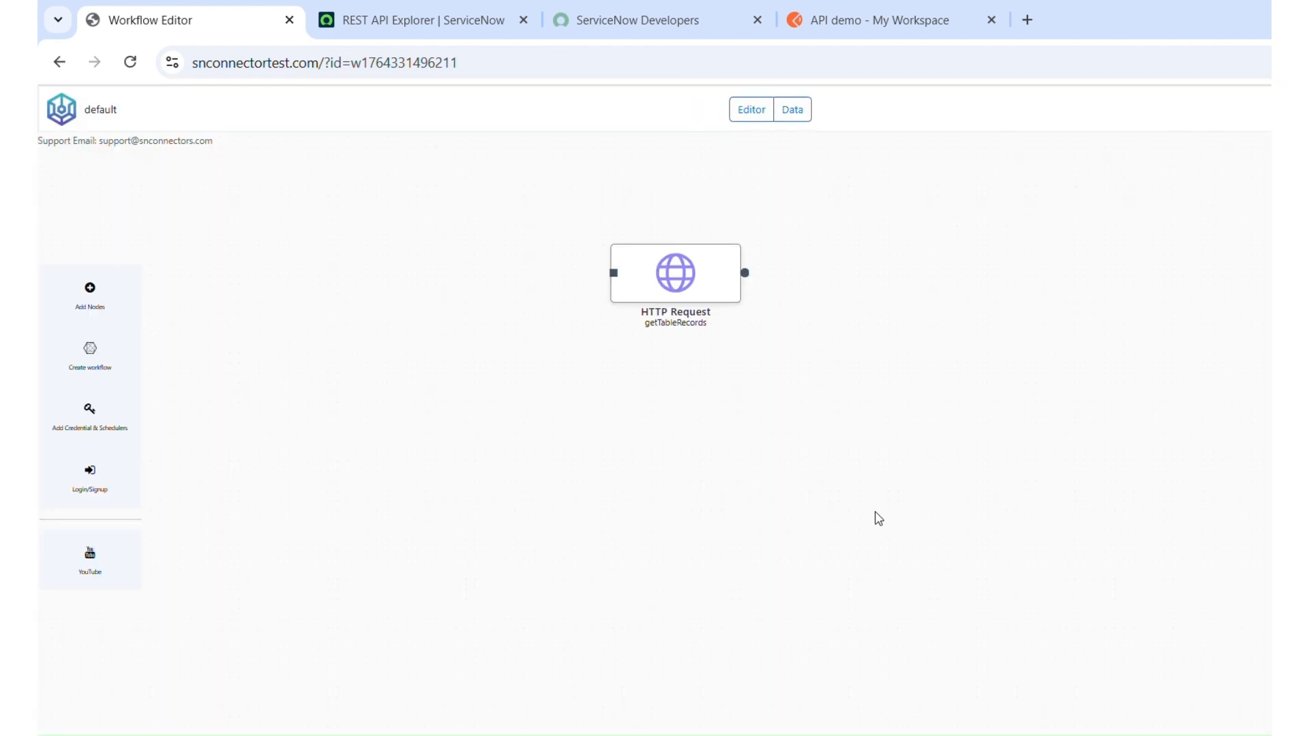
- Reopen the HTTP Request node and check the basic settings of its getTableRecords API
left_click(684, 262)
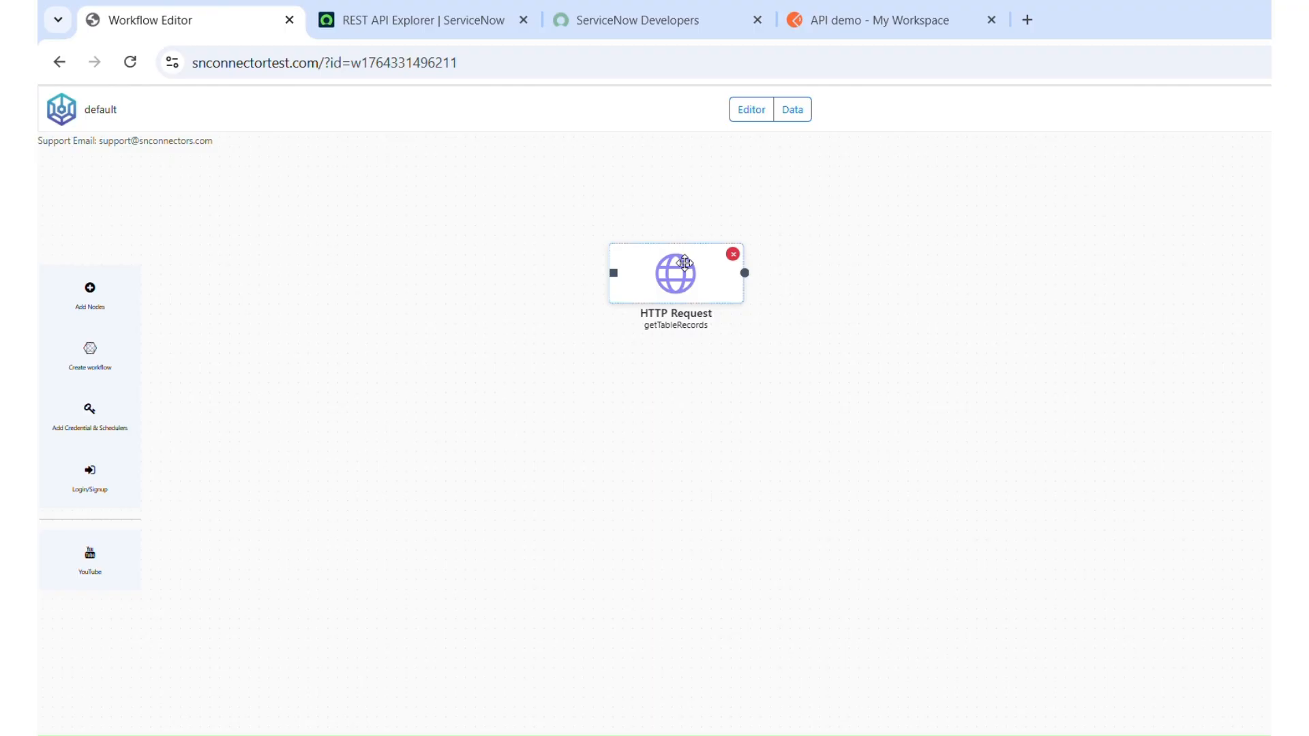
double_click(685, 262)
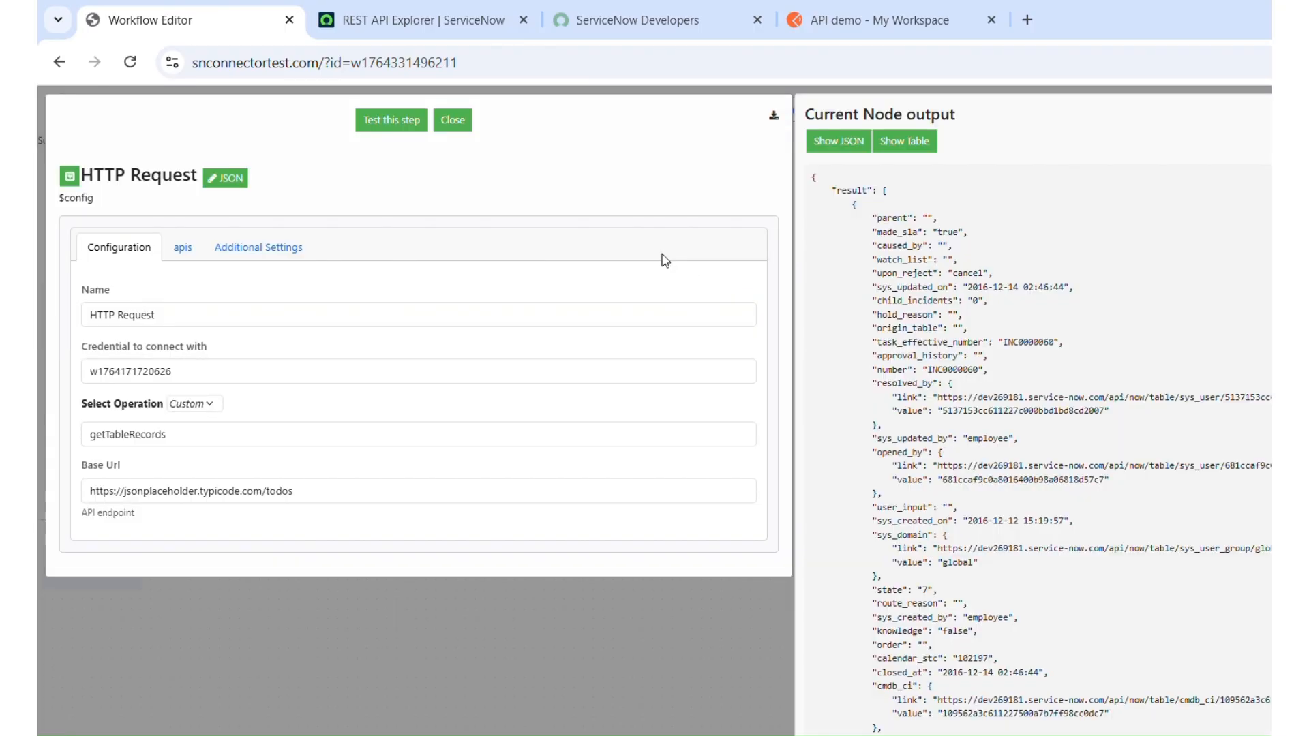
left_click(195, 244)
left_click(216, 358)
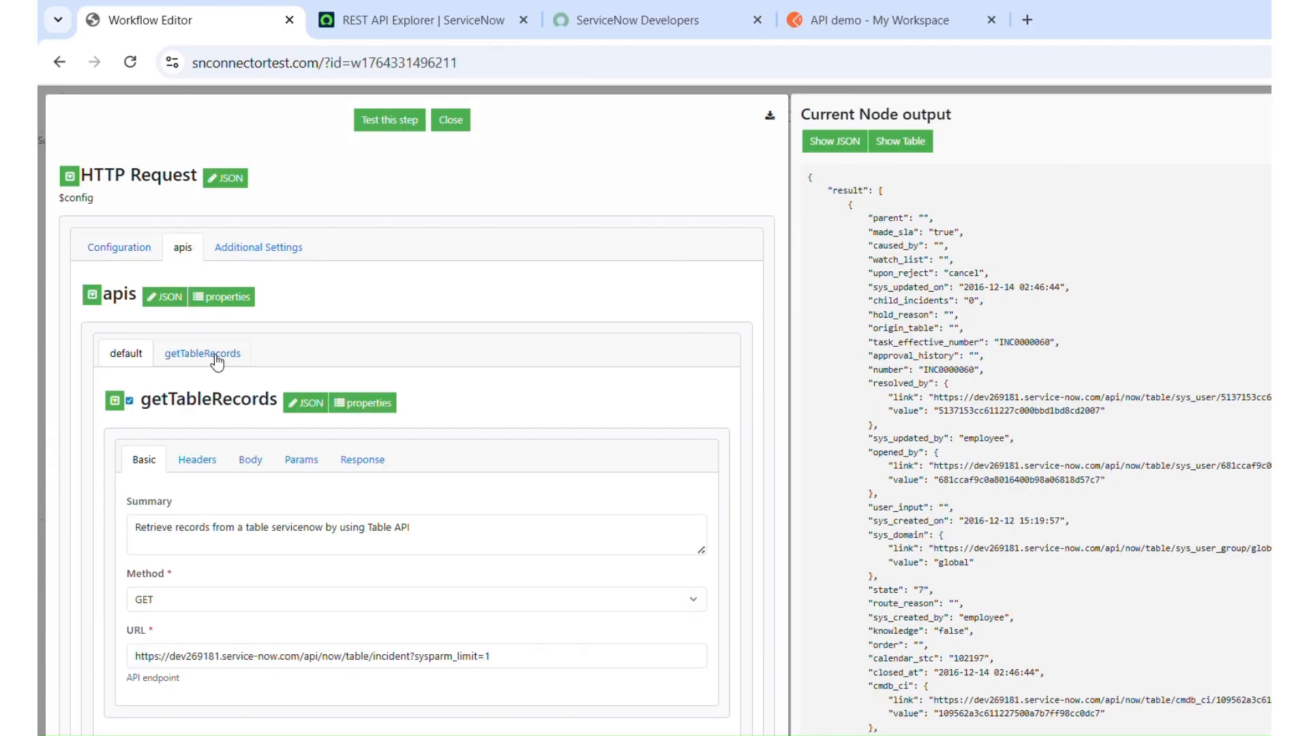
- Switch to the REST API Explorer, choose the Retrieve a record (GET) operation, and set tableName to Incident (incident)
left_click(420, 20)
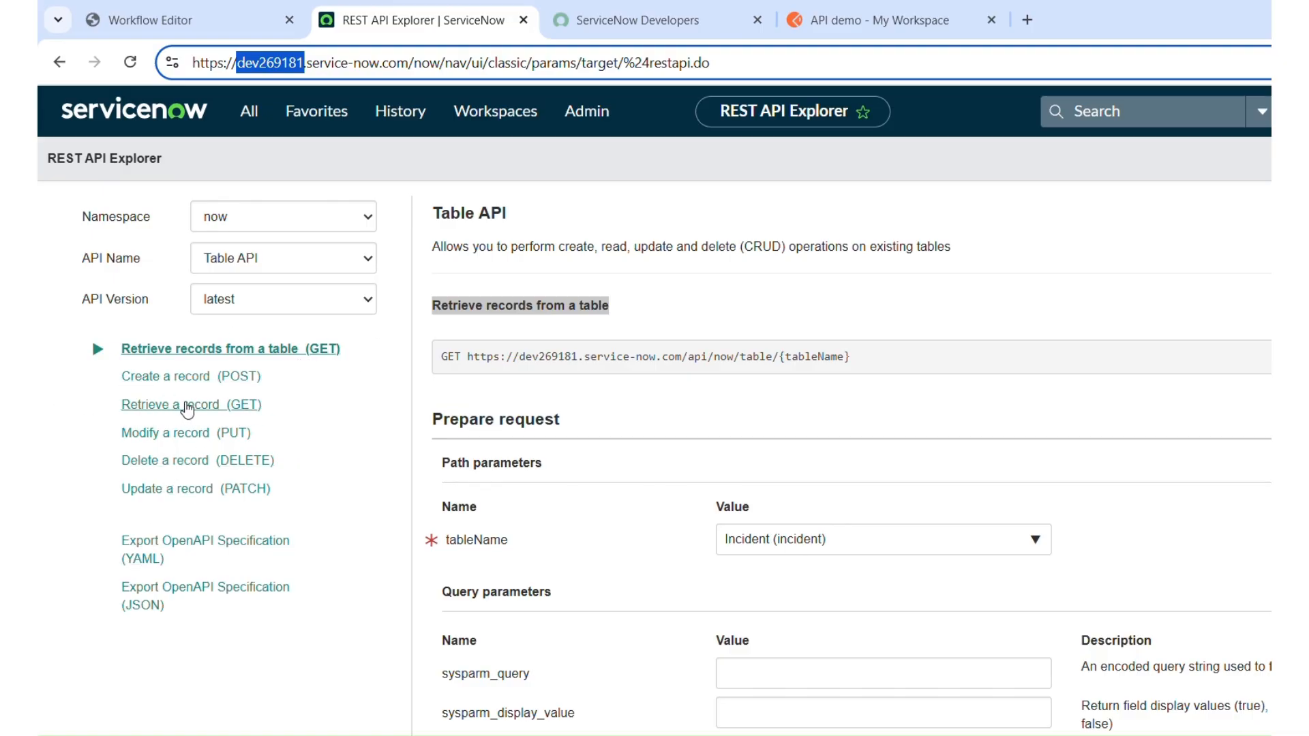
left_click(188, 407)
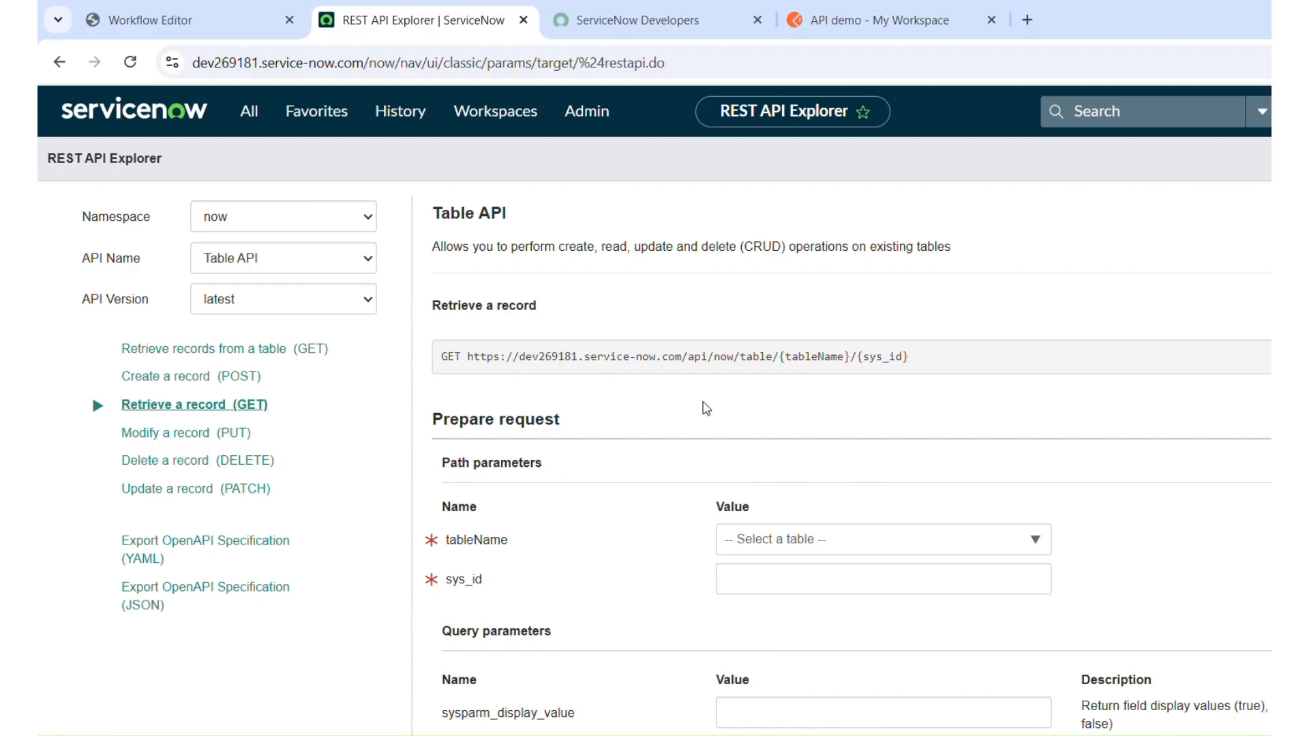
scroll(706, 408, "down", 2)
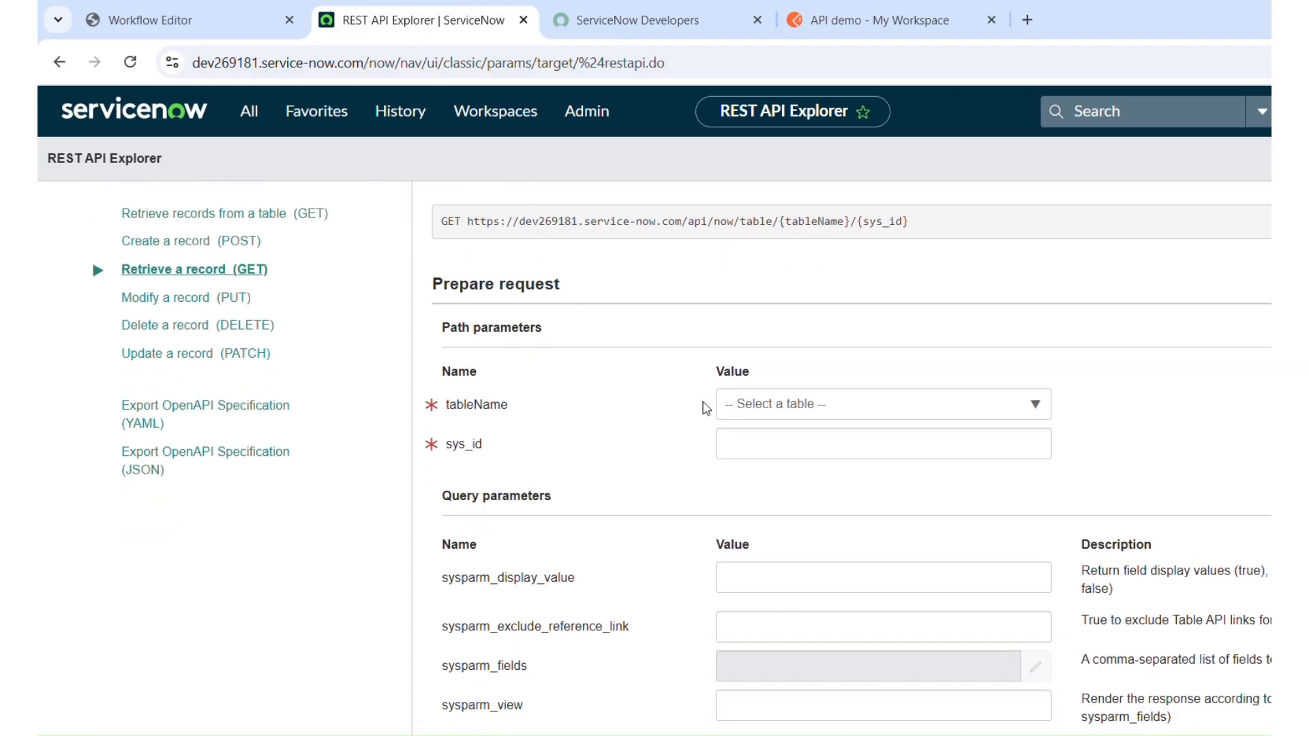
left_click(794, 382)
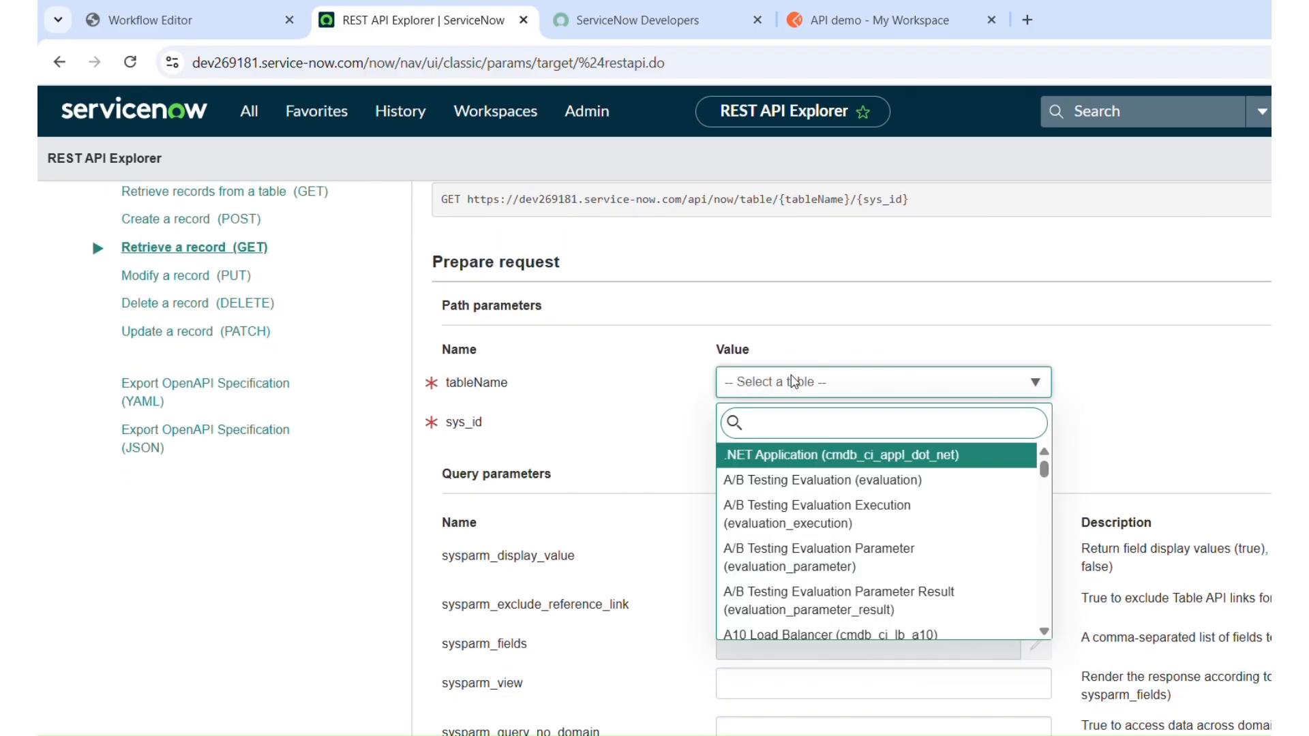
type("incide")
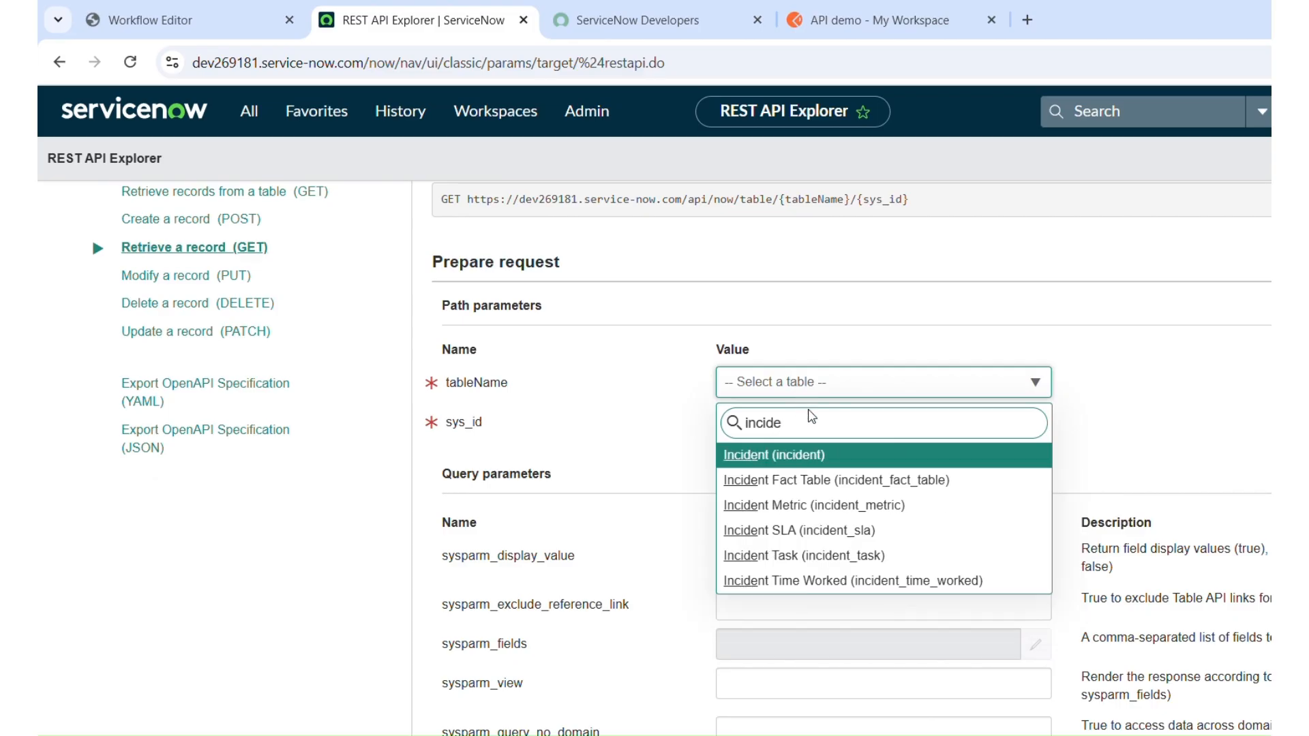
left_click(812, 457)
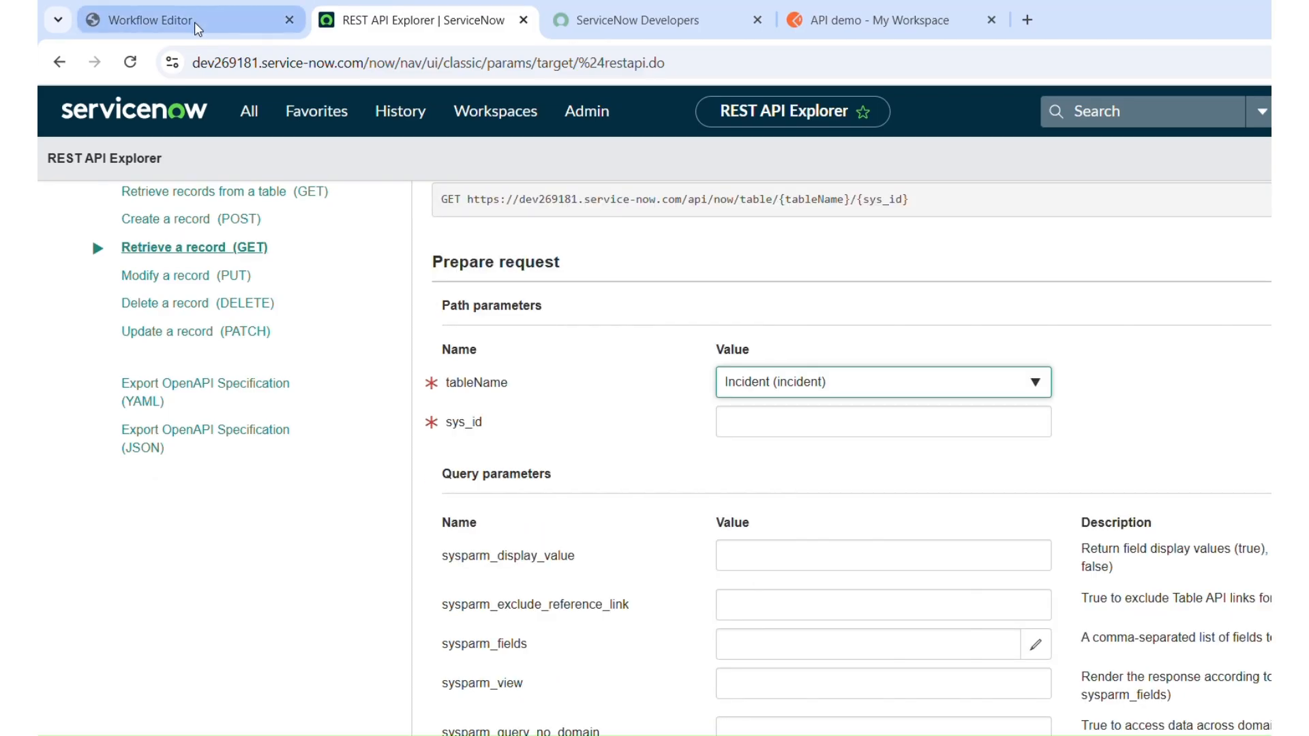
- Return to the Workflow Editor and copy the incident's sys_id value from the HTTP Request node's current output
left_click(195, 21)
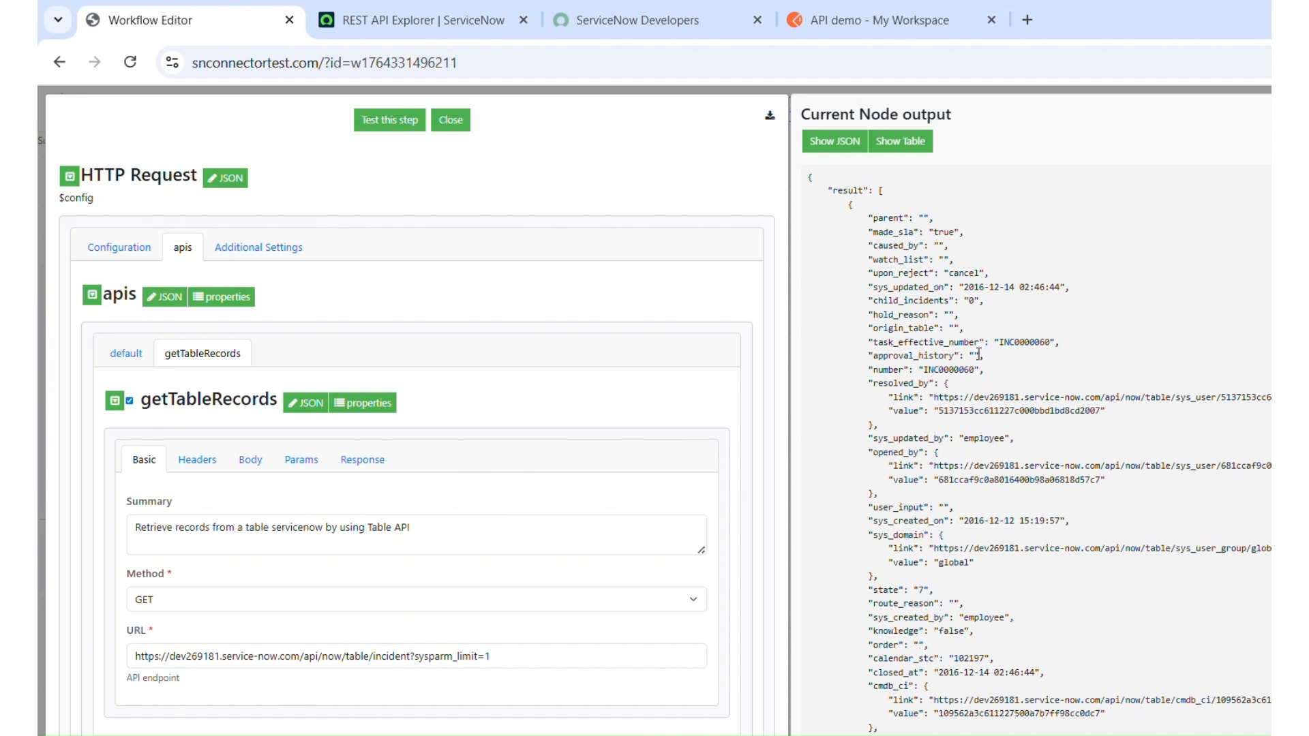
scroll(937, 491, "down", 1)
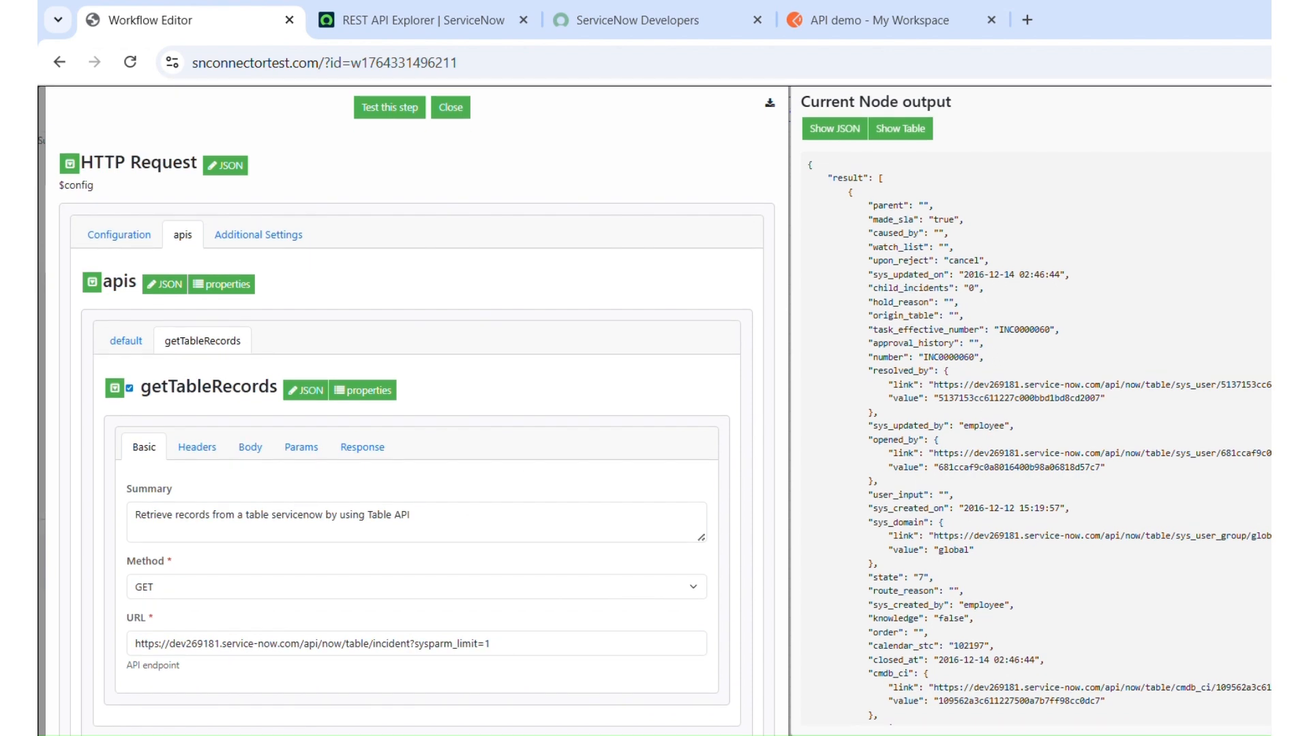
left_click_drag(885, 177, 988, 261)
scroll(1069, 438, "down", 6)
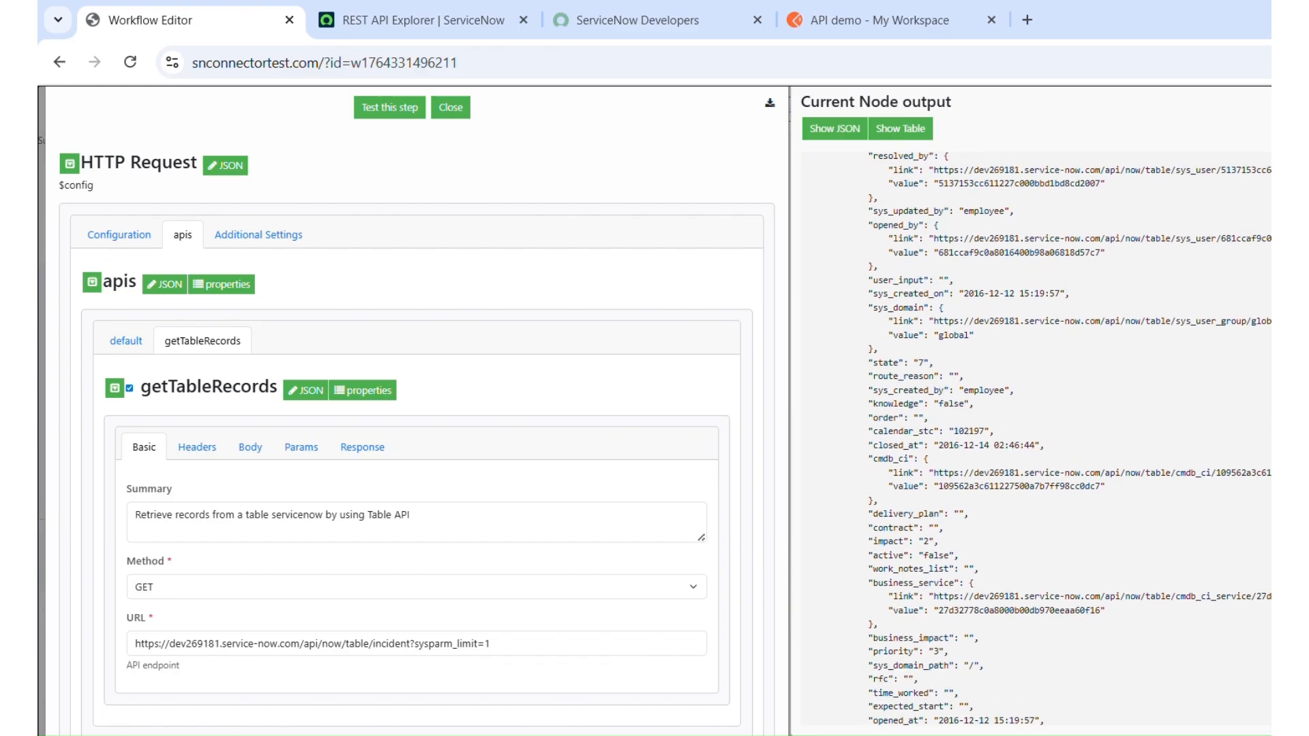
scroll(1068, 438, "down", 5)
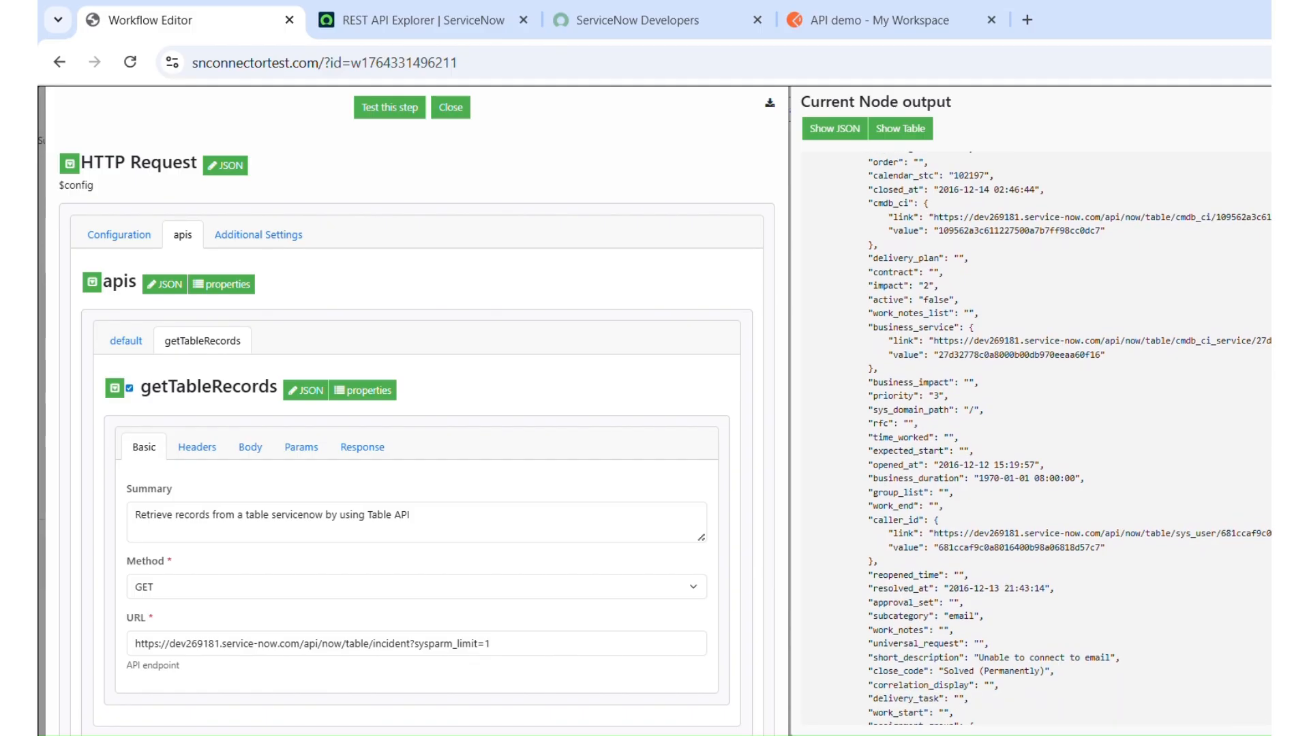
scroll(1069, 438, "down", 2)
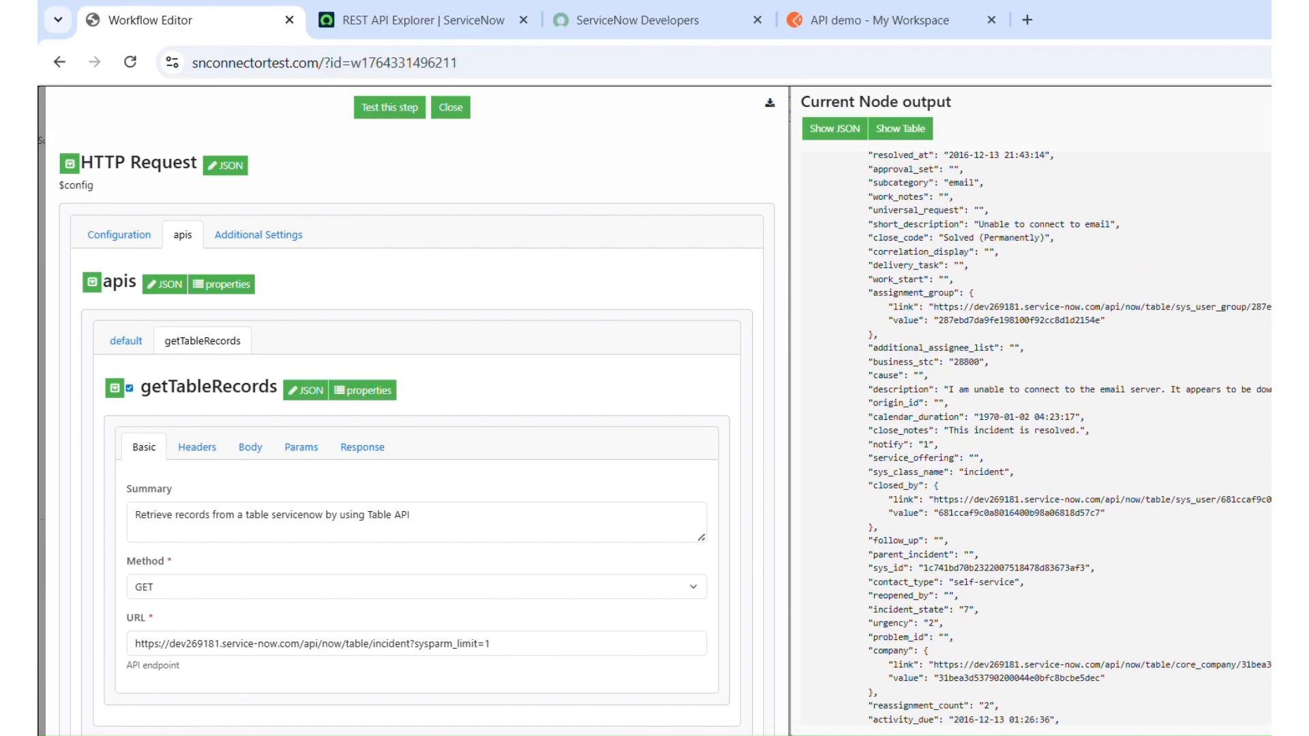
double_click(995, 568)
key("ctrl+c")
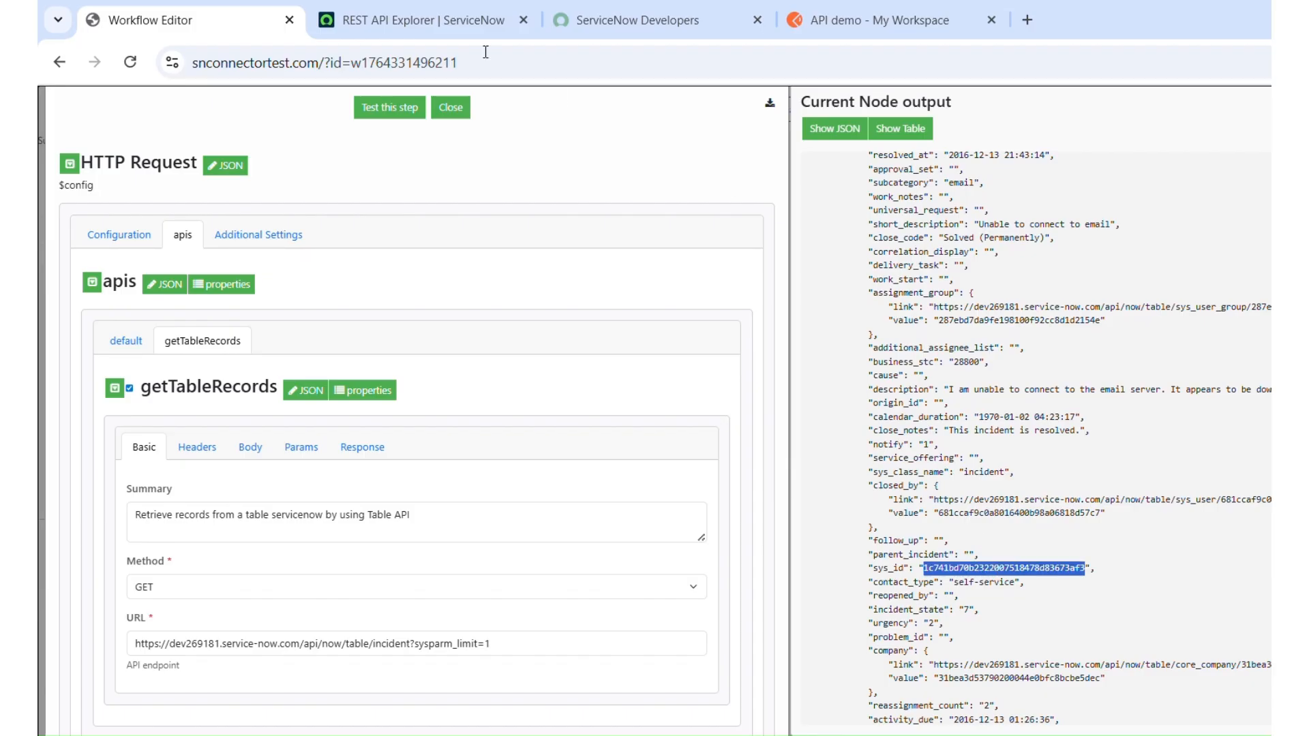
left_click(445, 26)
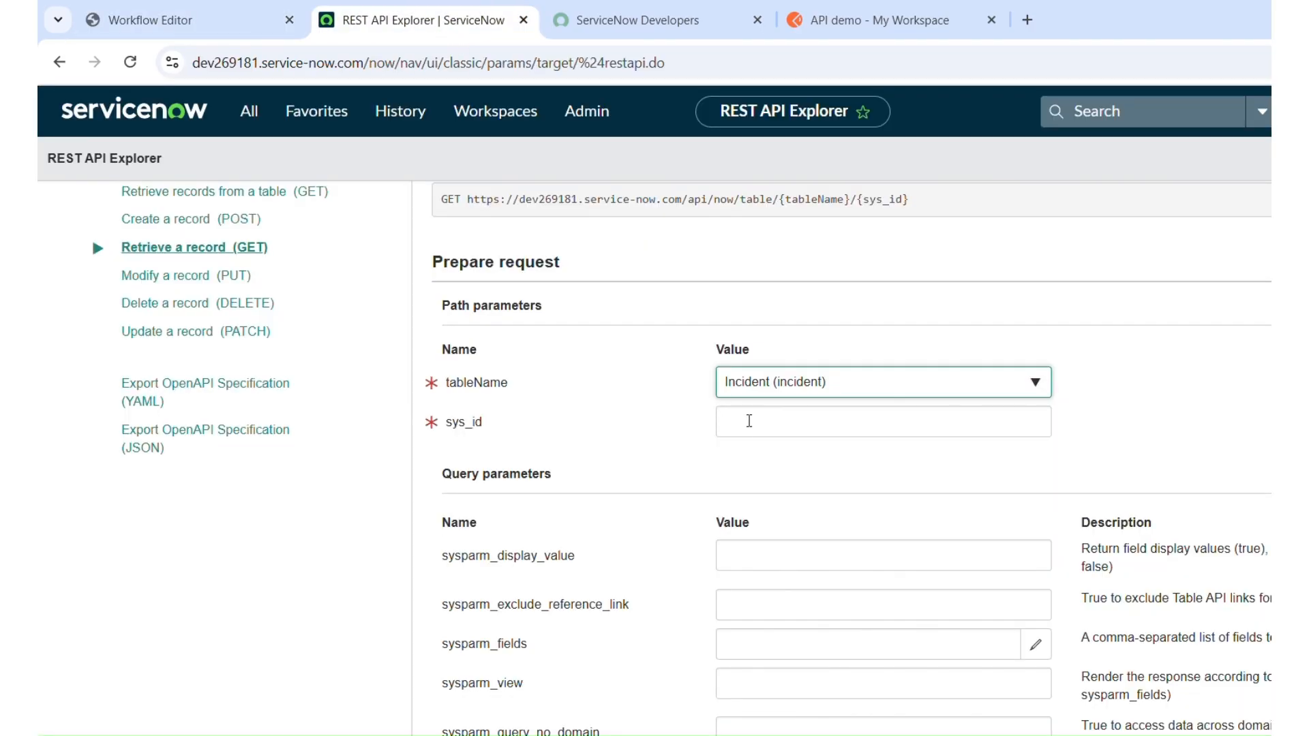
left_click(757, 428)
key("ctrl+v")
left_click(675, 423)
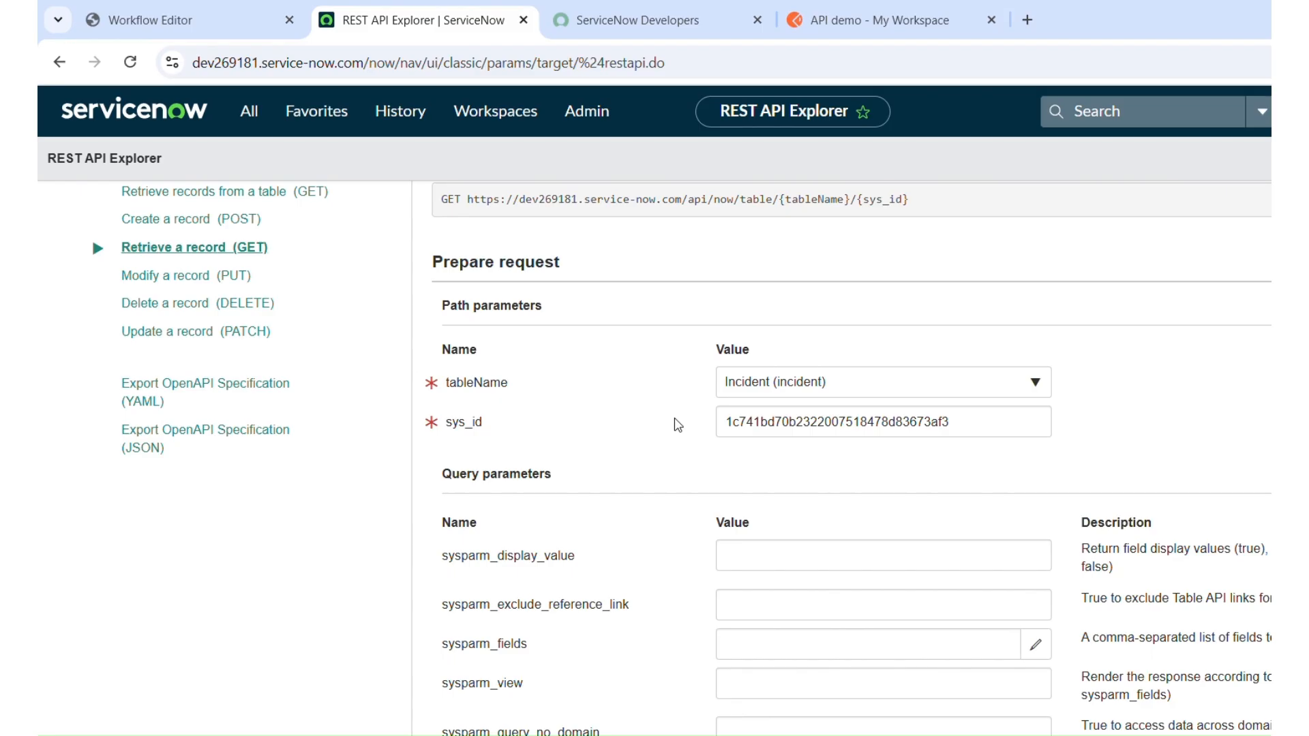
- Review the Retrieve a record request's parameters and headers, and send the request
scroll(676, 424, "down", 1)
scroll(677, 424, "down", 1)
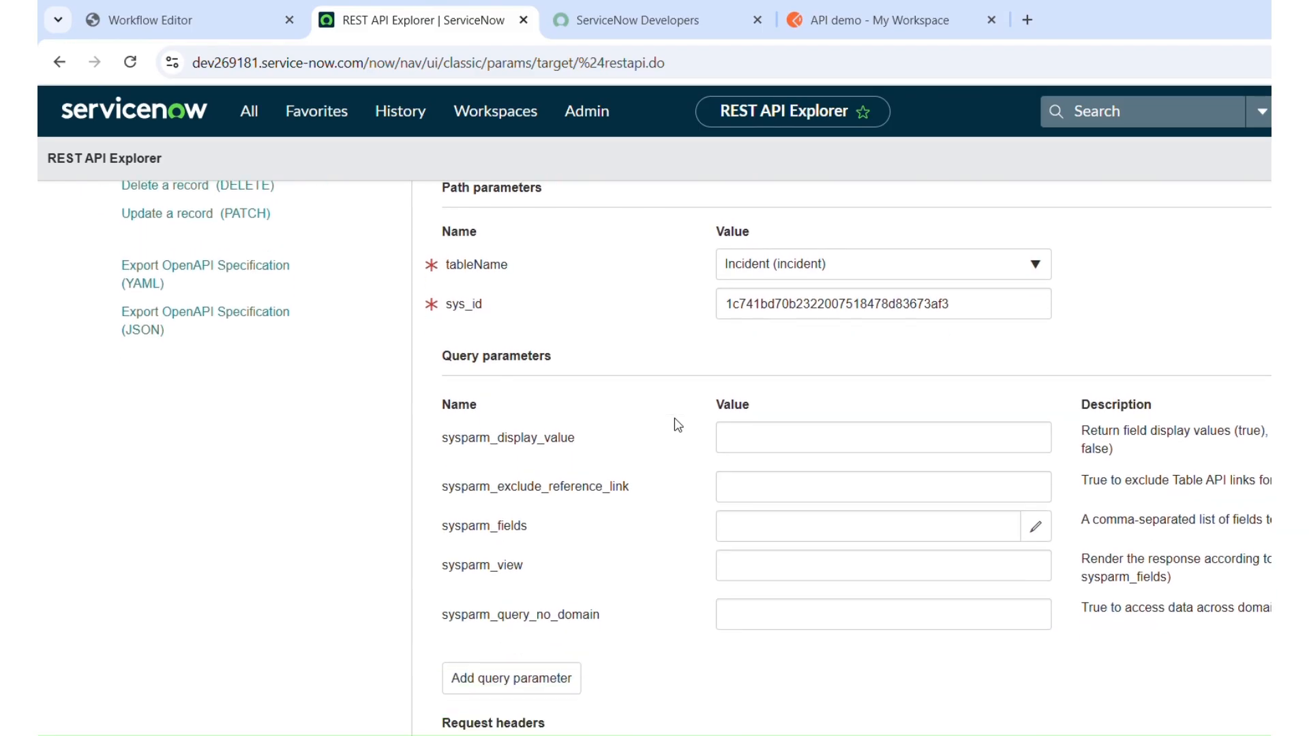
scroll(677, 424, "down", 5)
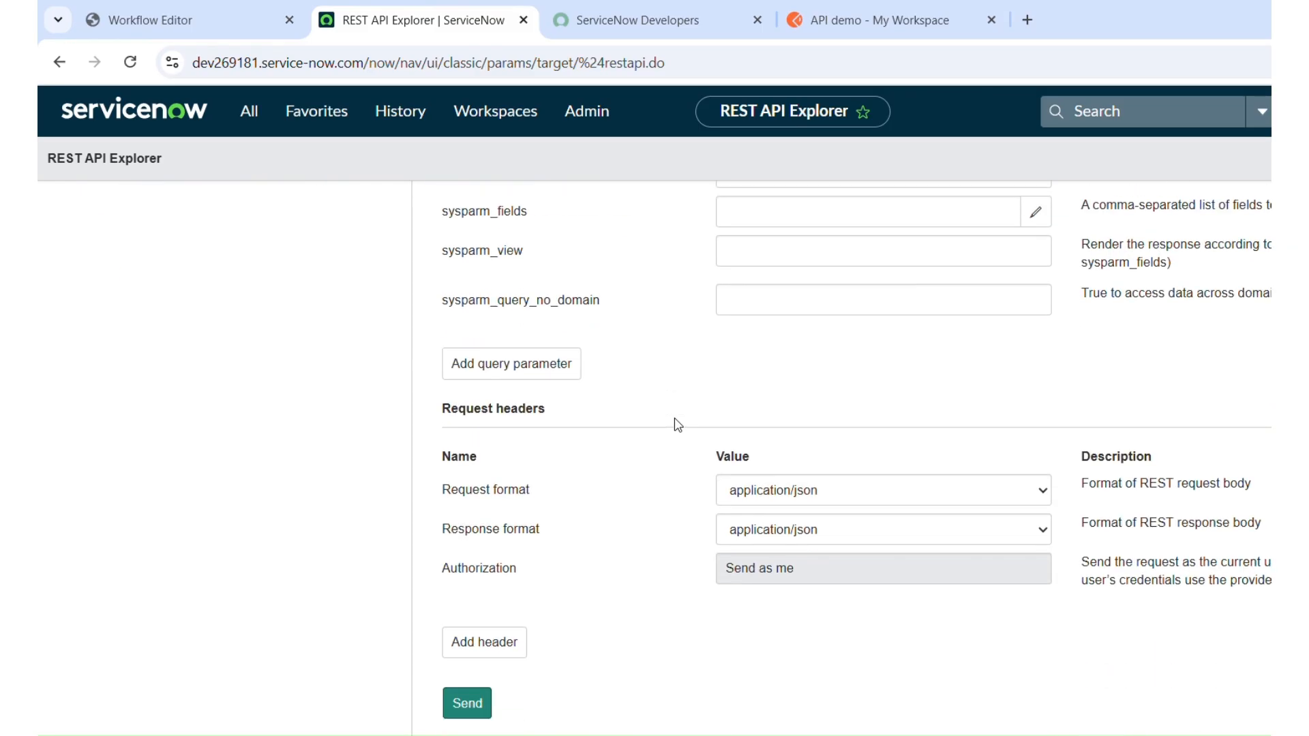
scroll(677, 424, "up", 8)
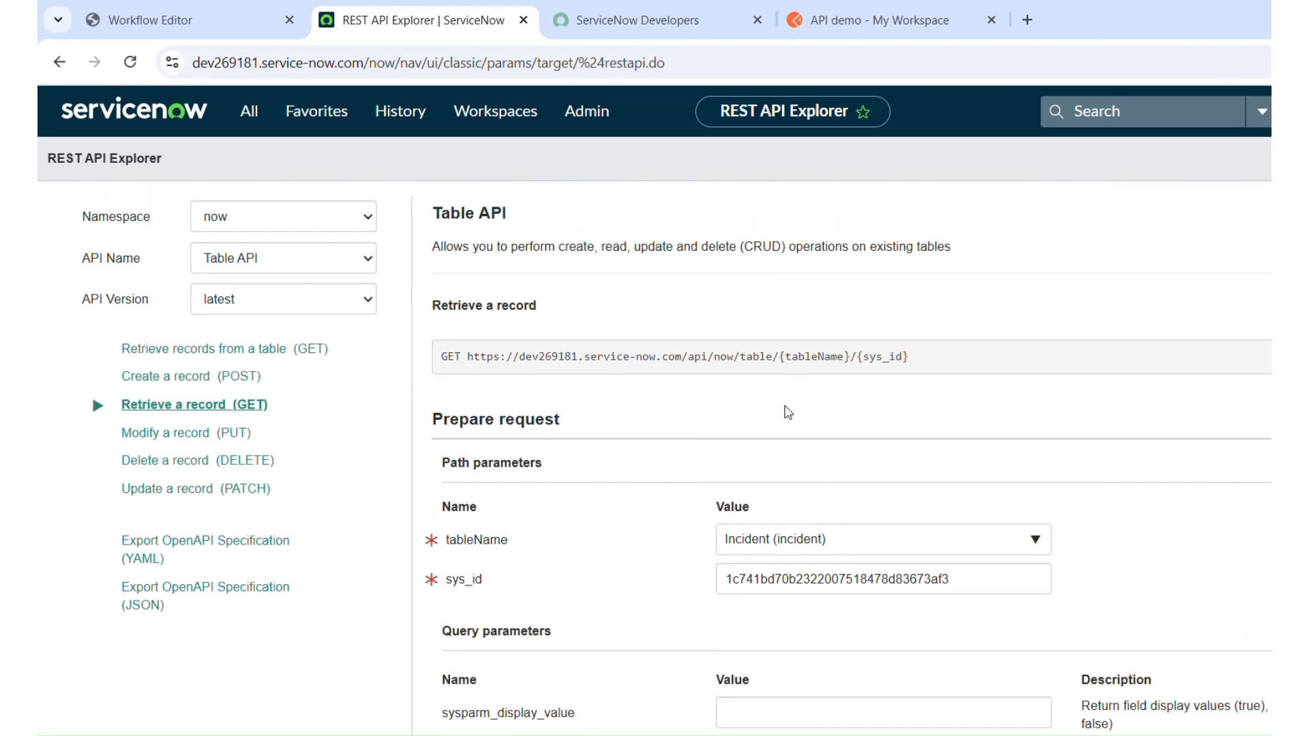
scroll(678, 424, "down", 9)
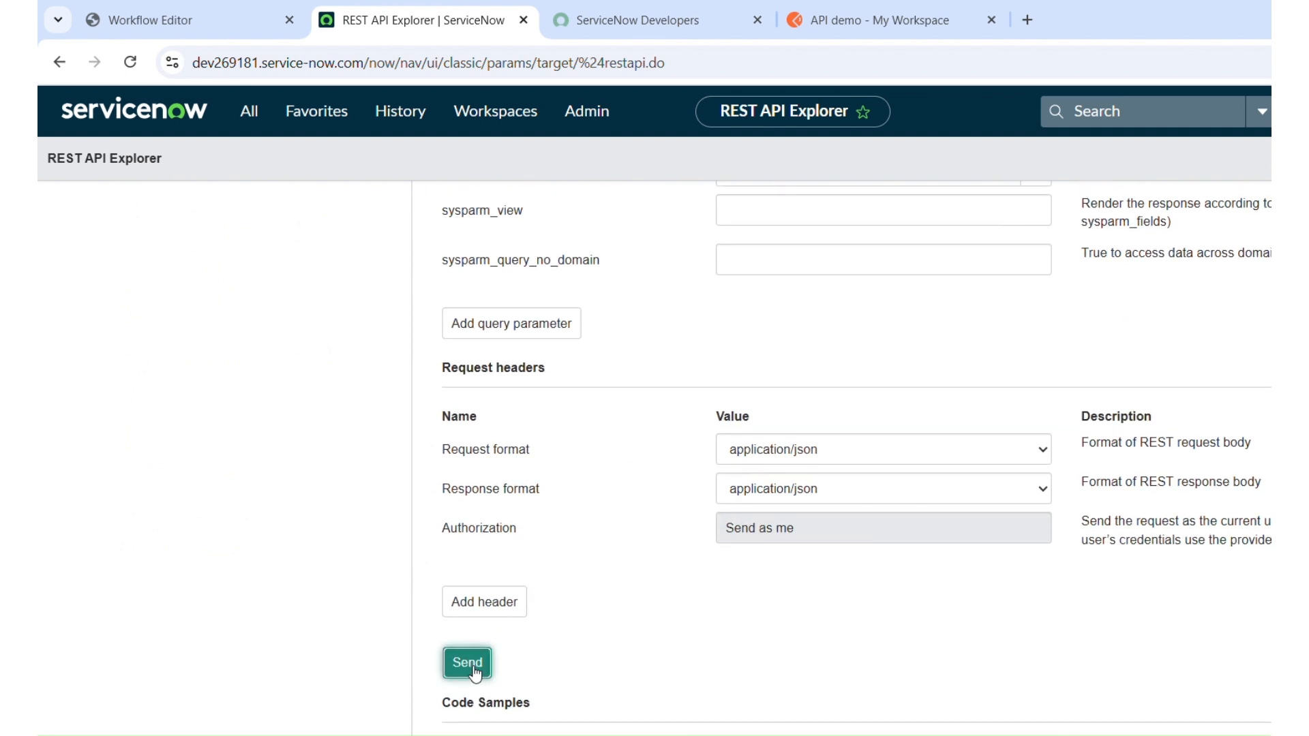
left_click(475, 672)
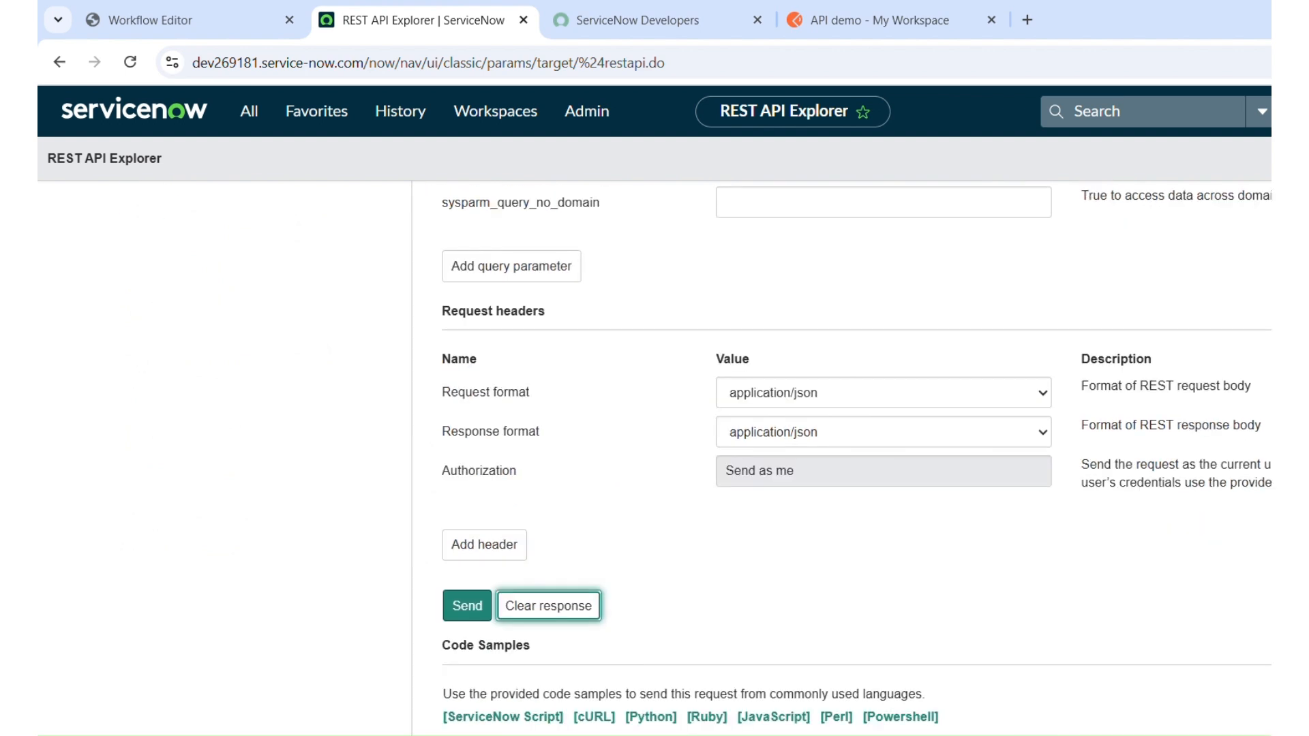
- Check the request and response details, and copy the full request URL without the GET method
scroll(841, 456, "down", 5)
scroll(841, 457, "down", 4)
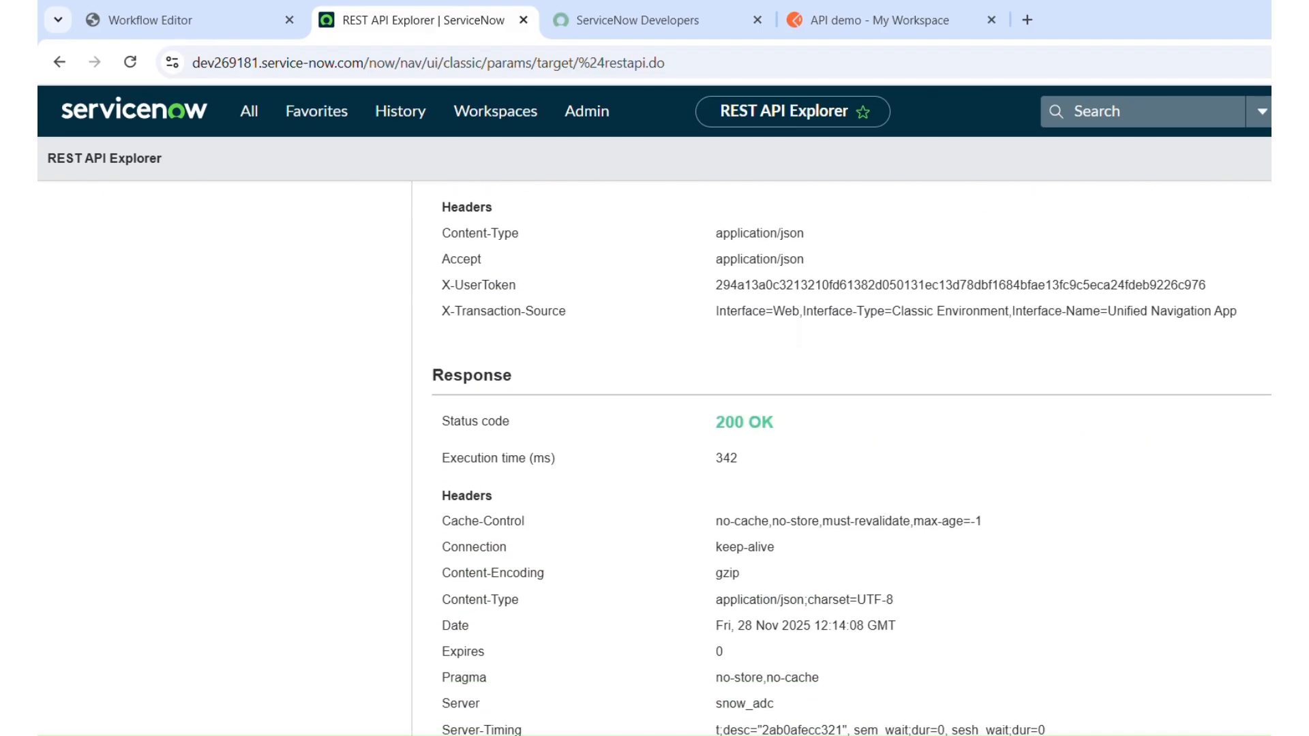
scroll(851, 463, "up", 2)
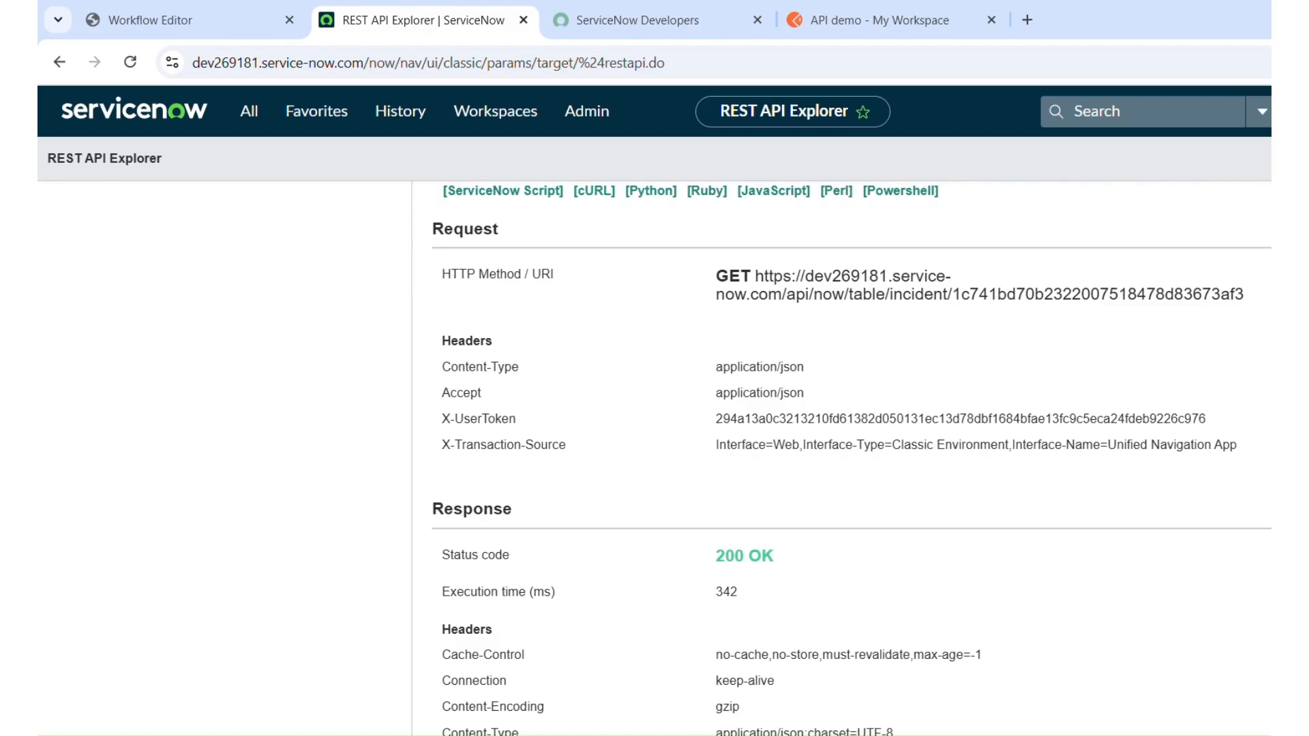
scroll(851, 460, "down", 1)
scroll(851, 460, "up", 2)
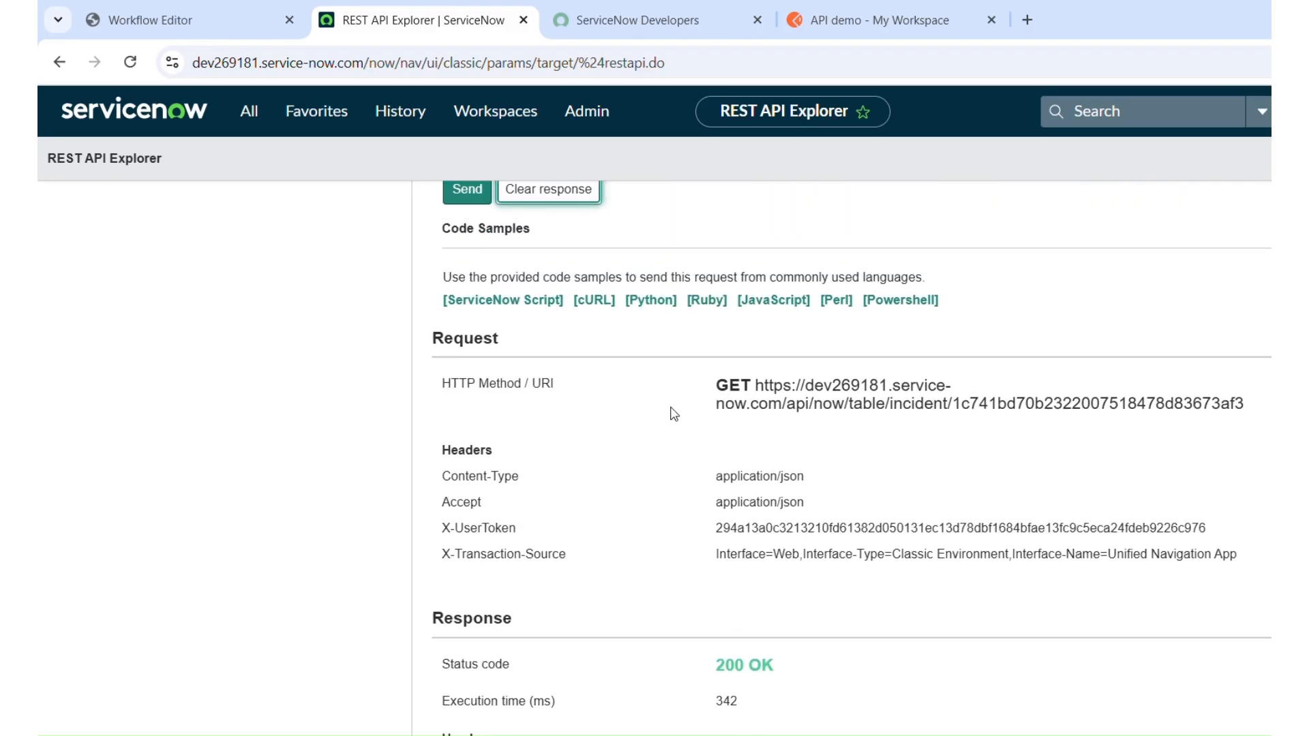
left_click_drag(1251, 408, 826, 386)
triple_click(759, 387)
key("ctrl+c")
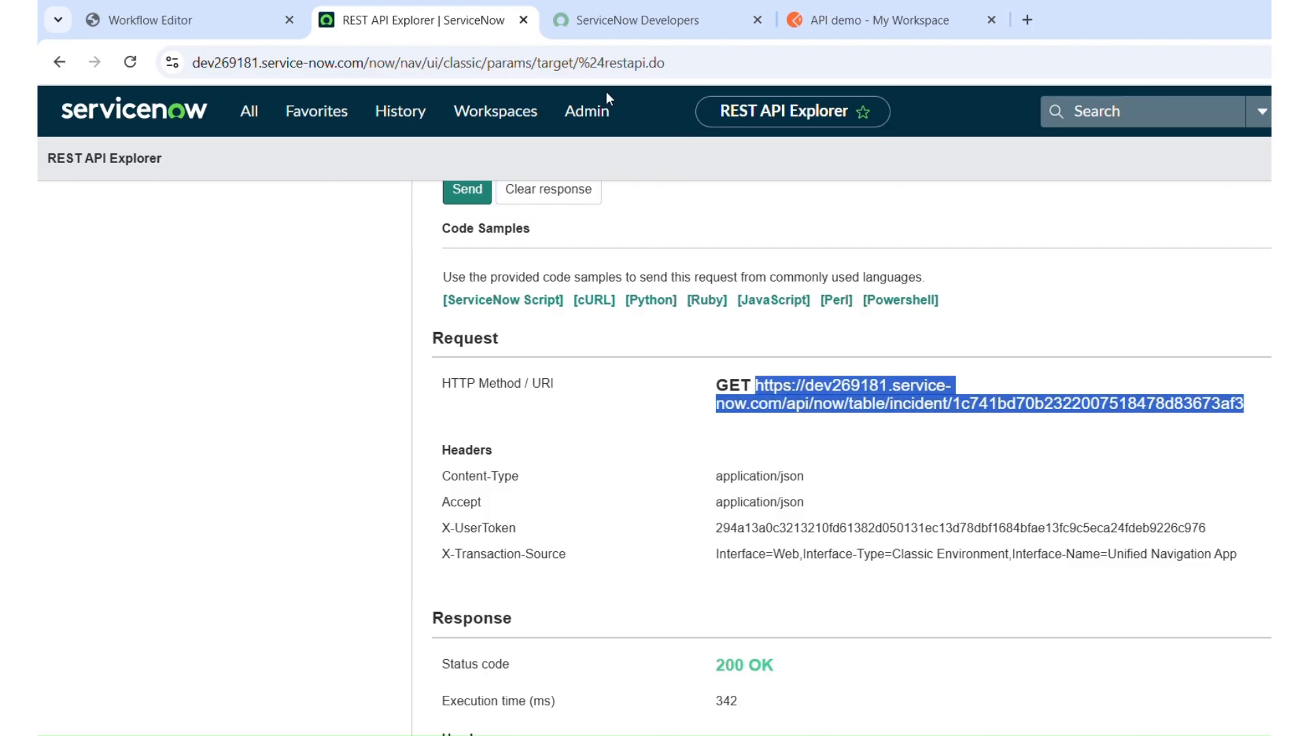
- In the Workflow Editor, add a getTableRecord property to the HTTP Request node's apis, display it and make its settings editable
left_click(170, 20)
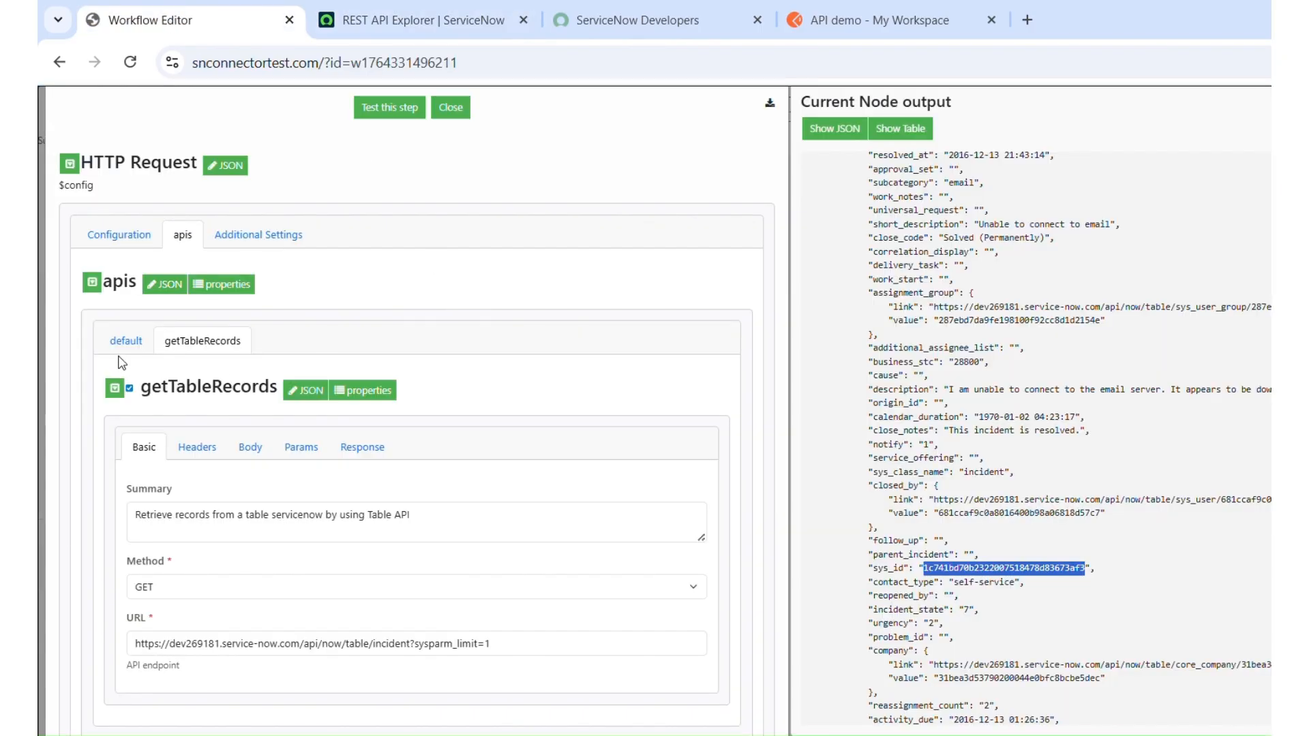
left_click(213, 290)
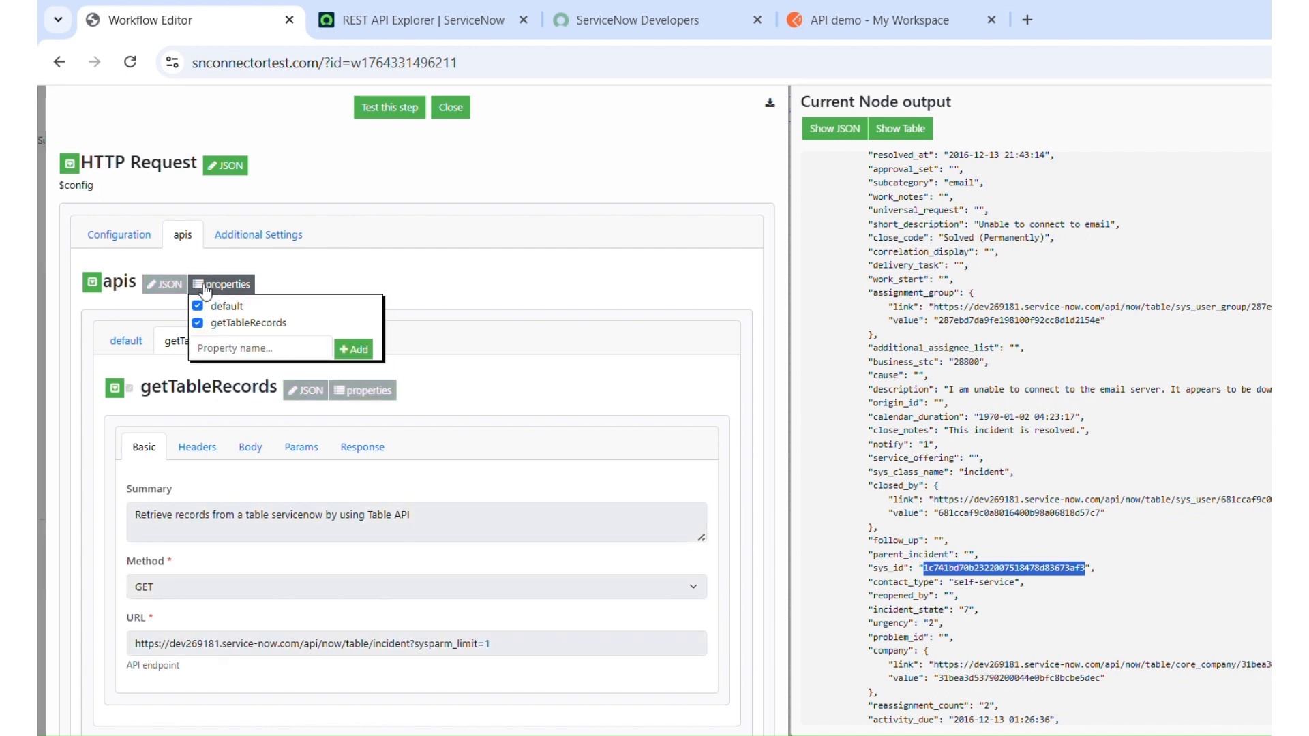
left_click(222, 349)
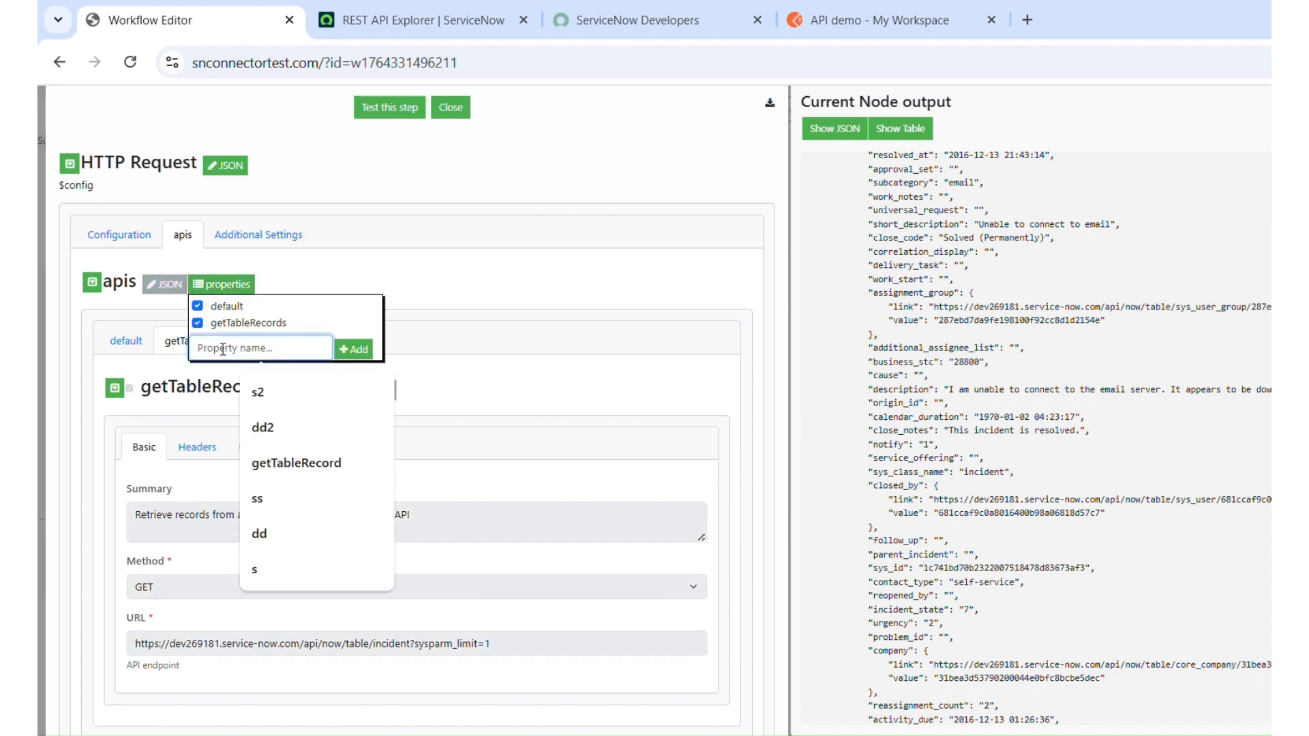
type("getTable")
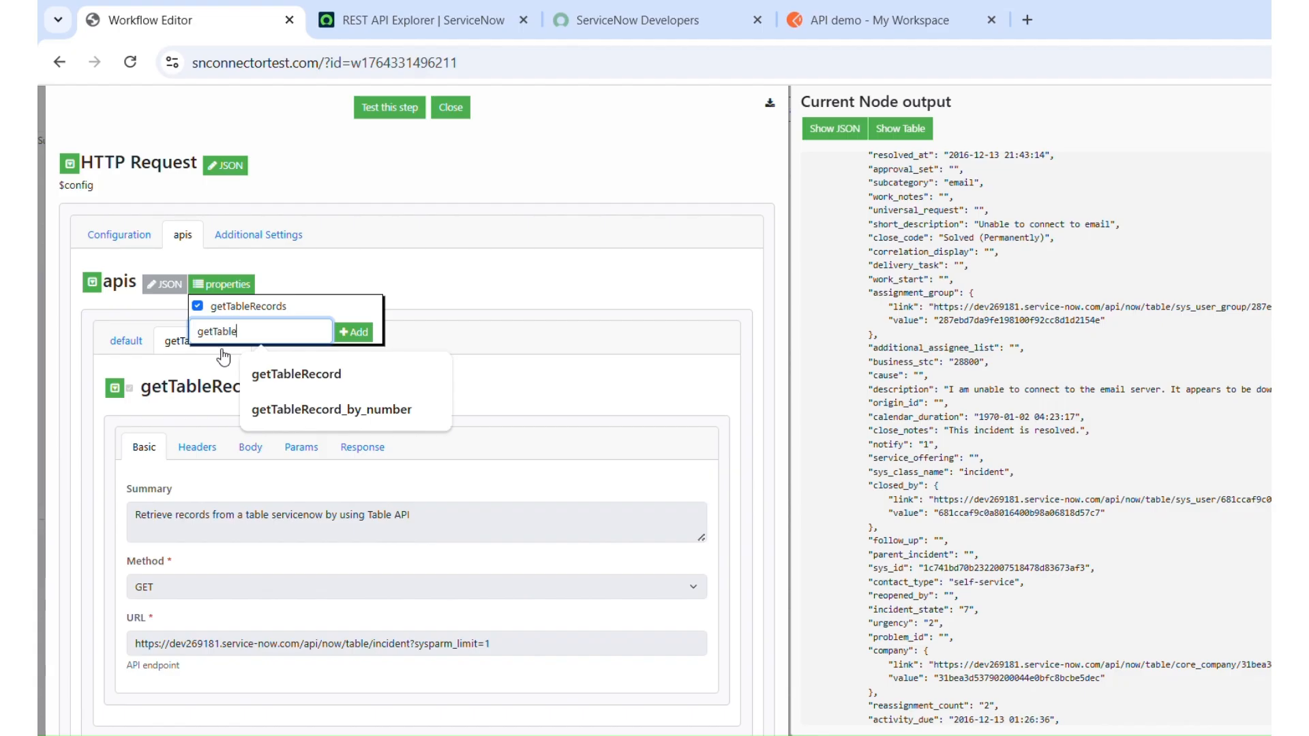
type("Record")
left_click(359, 334)
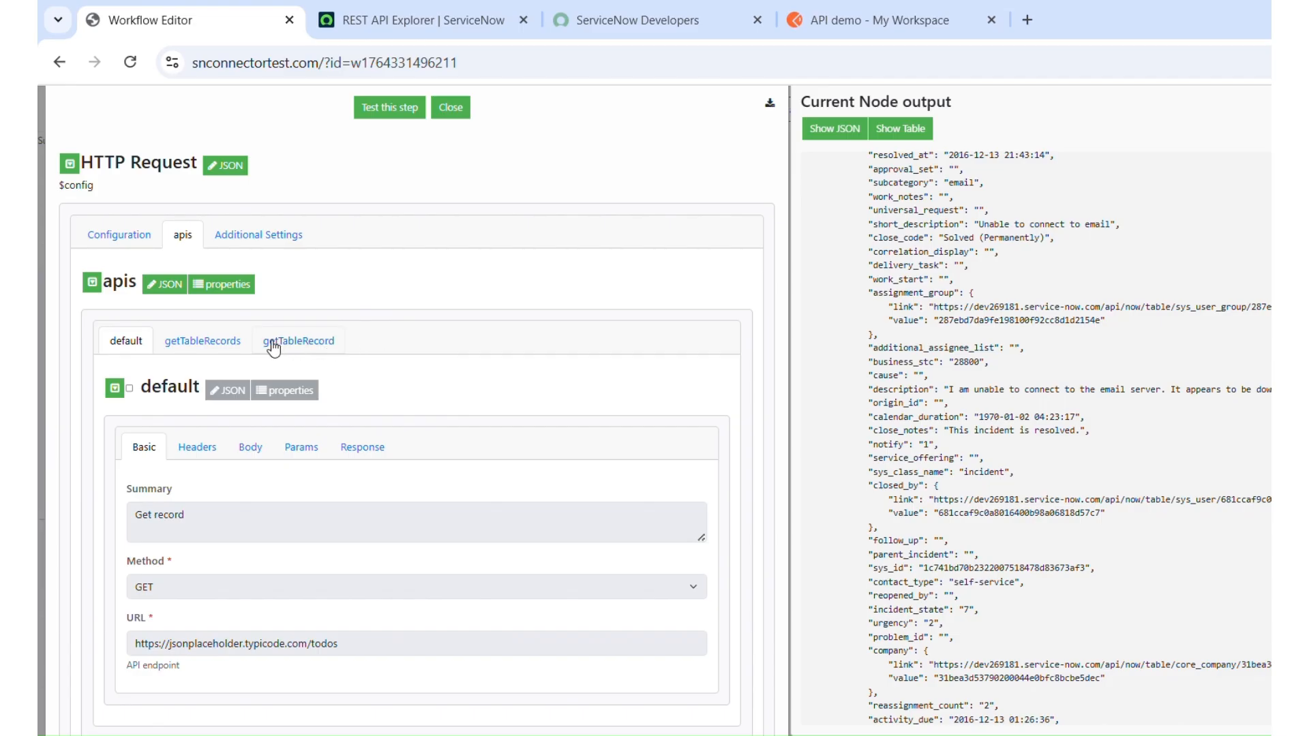
left_click(303, 343)
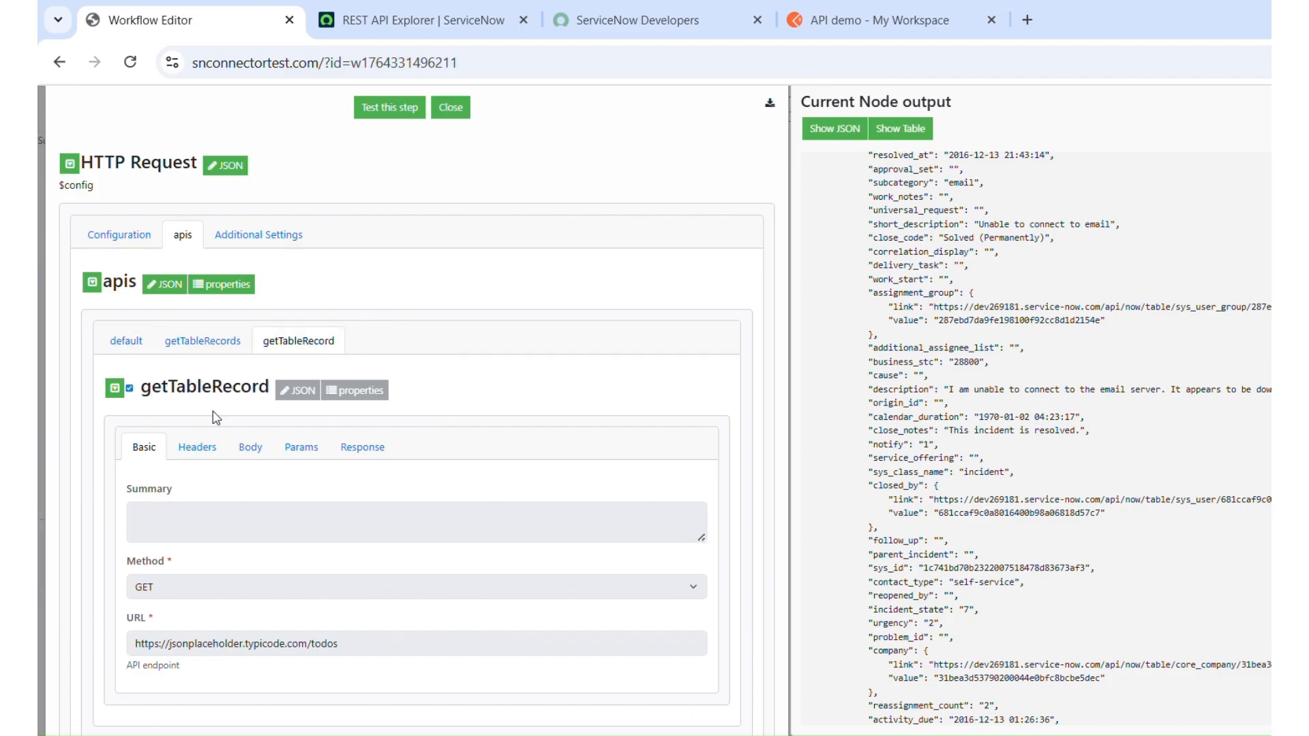
left_click(130, 390)
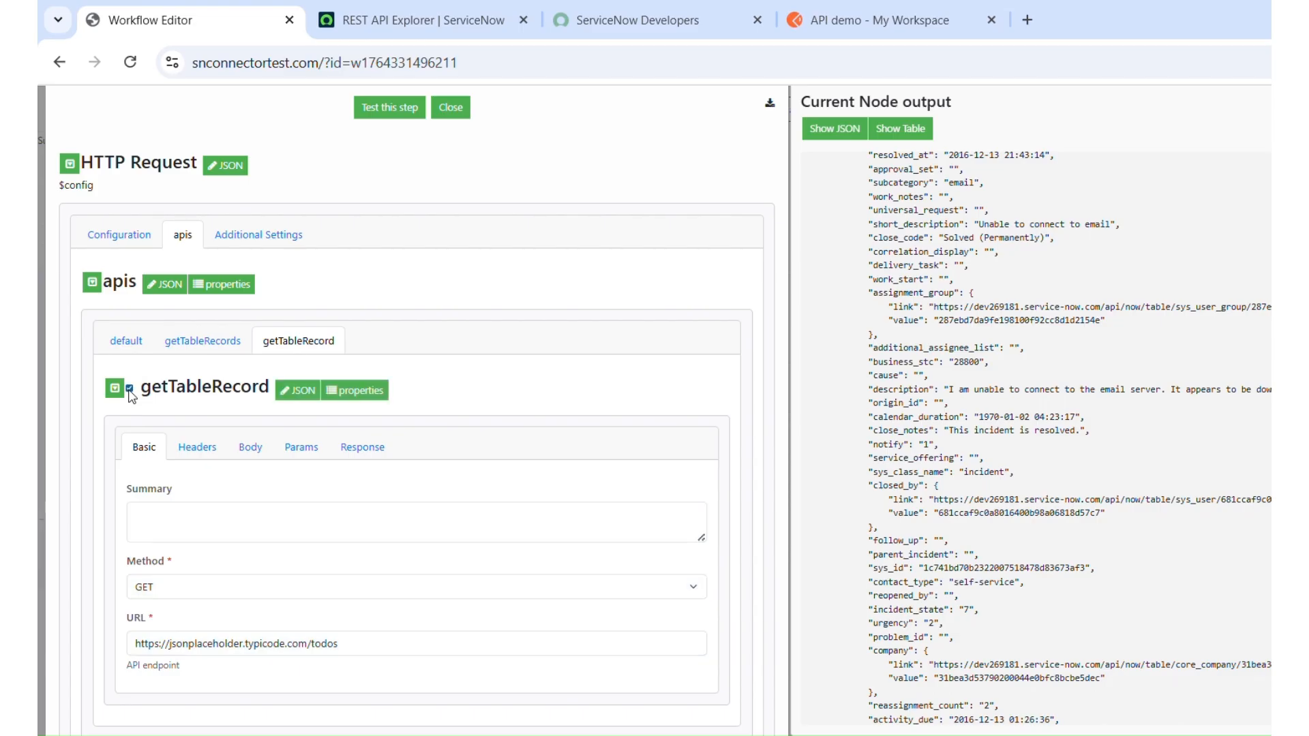
left_click(196, 529)
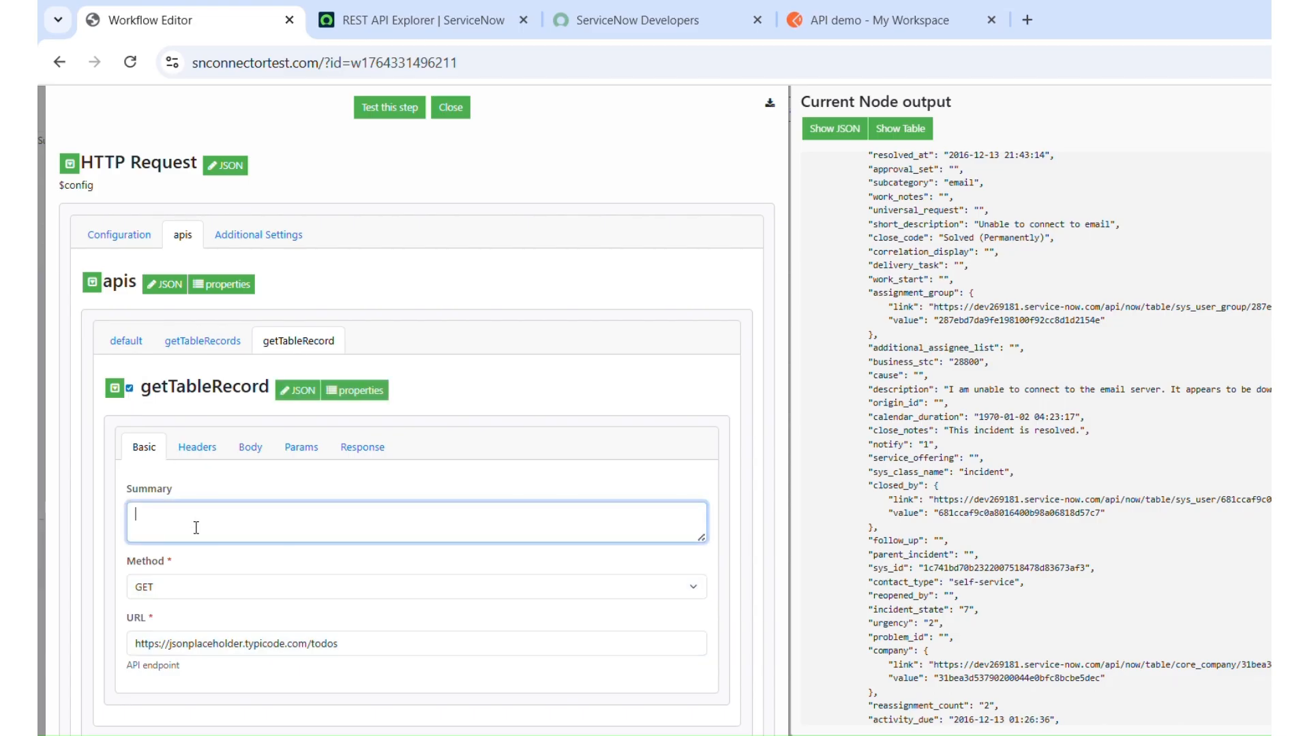
triple_click(245, 648)
key("ctrl+v")
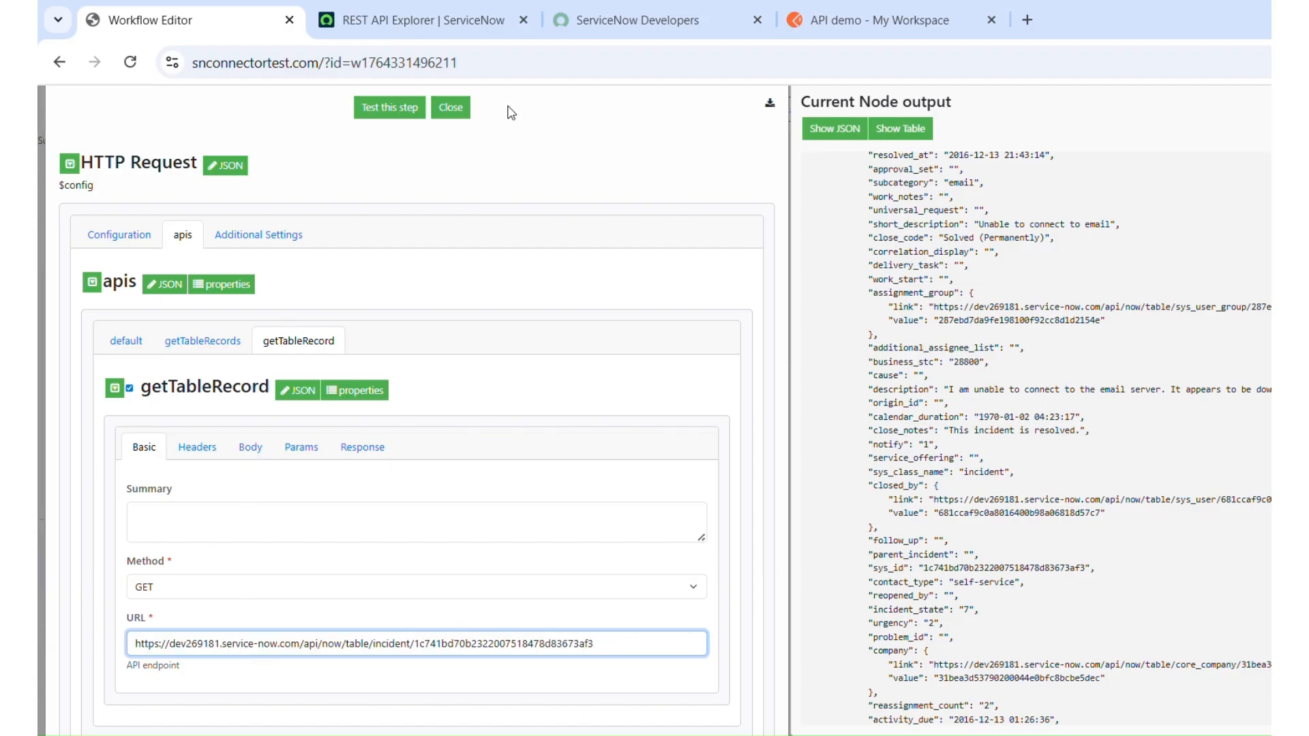
- Check the Retrieve a record operation in the REST API Explorer, and set the getTableRecord API's summary to "Retrieve a single record from ServiceNow" in the Workflow Editor
left_click(591, 31)
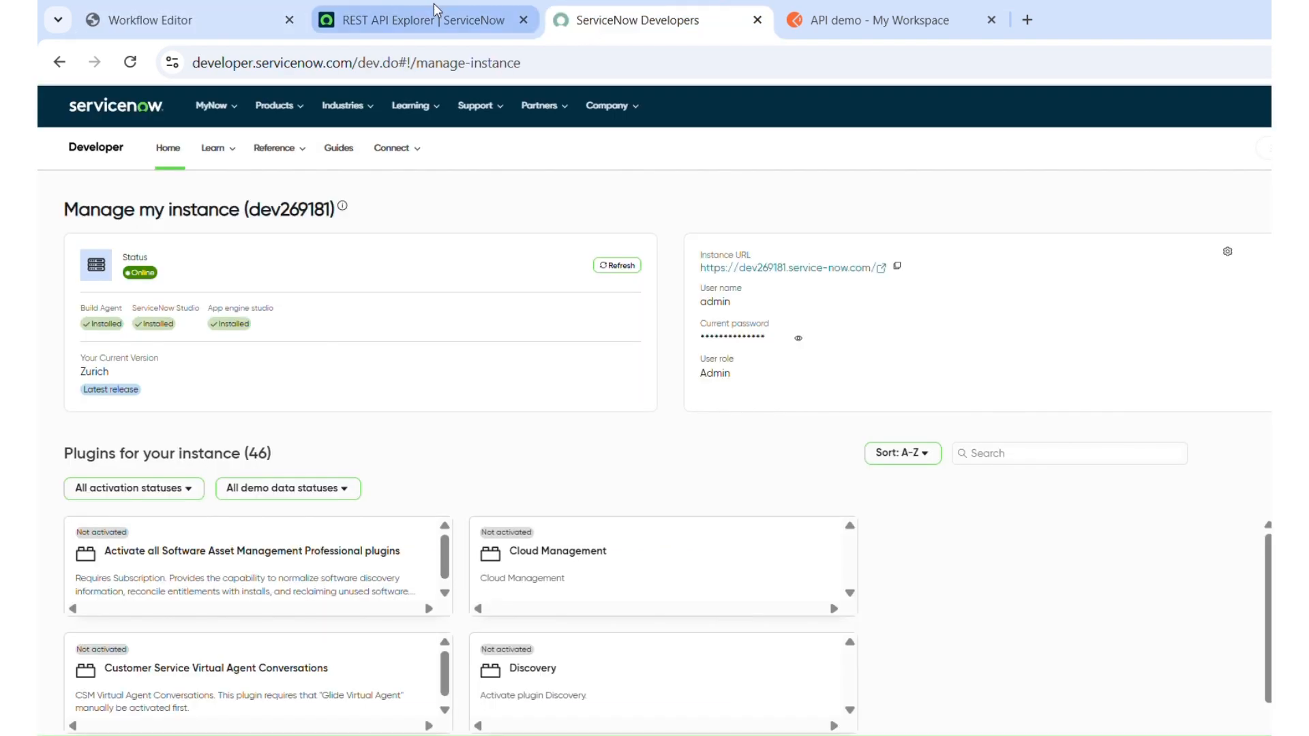
left_click(477, 20)
left_click(698, 503)
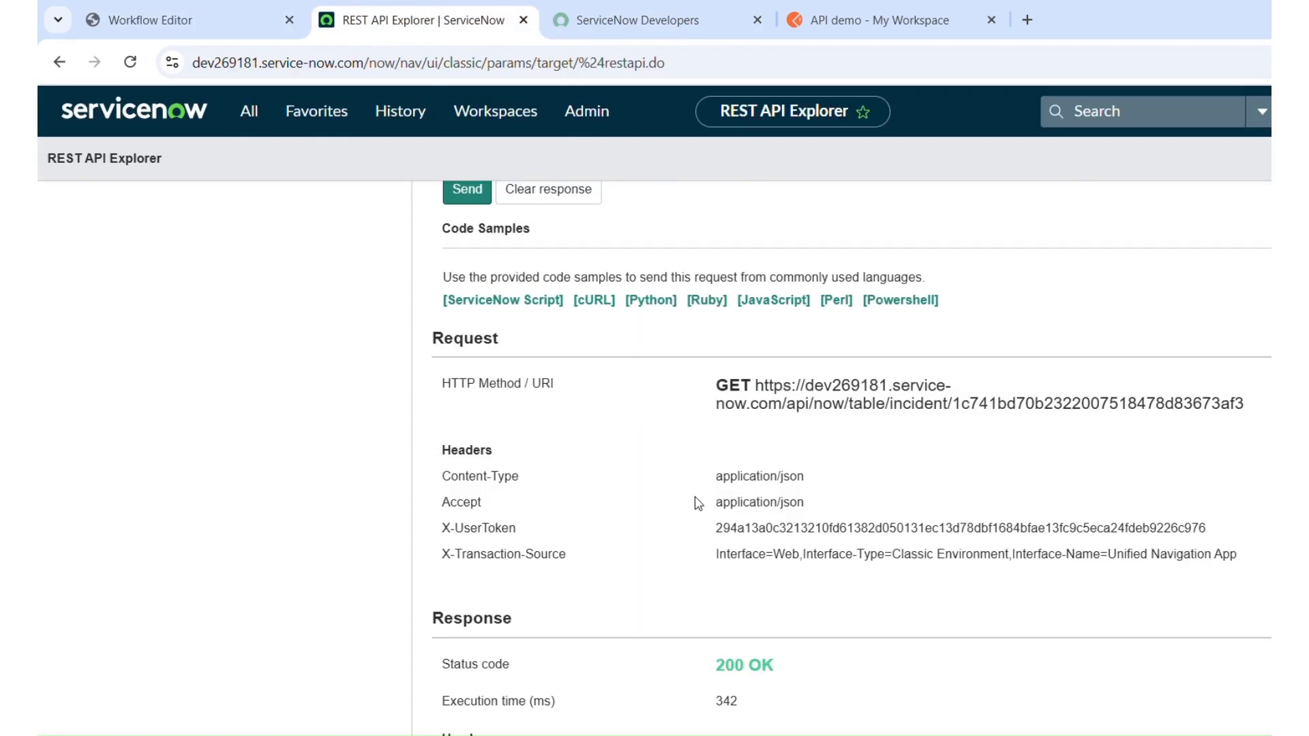
scroll(698, 503, "up", 10)
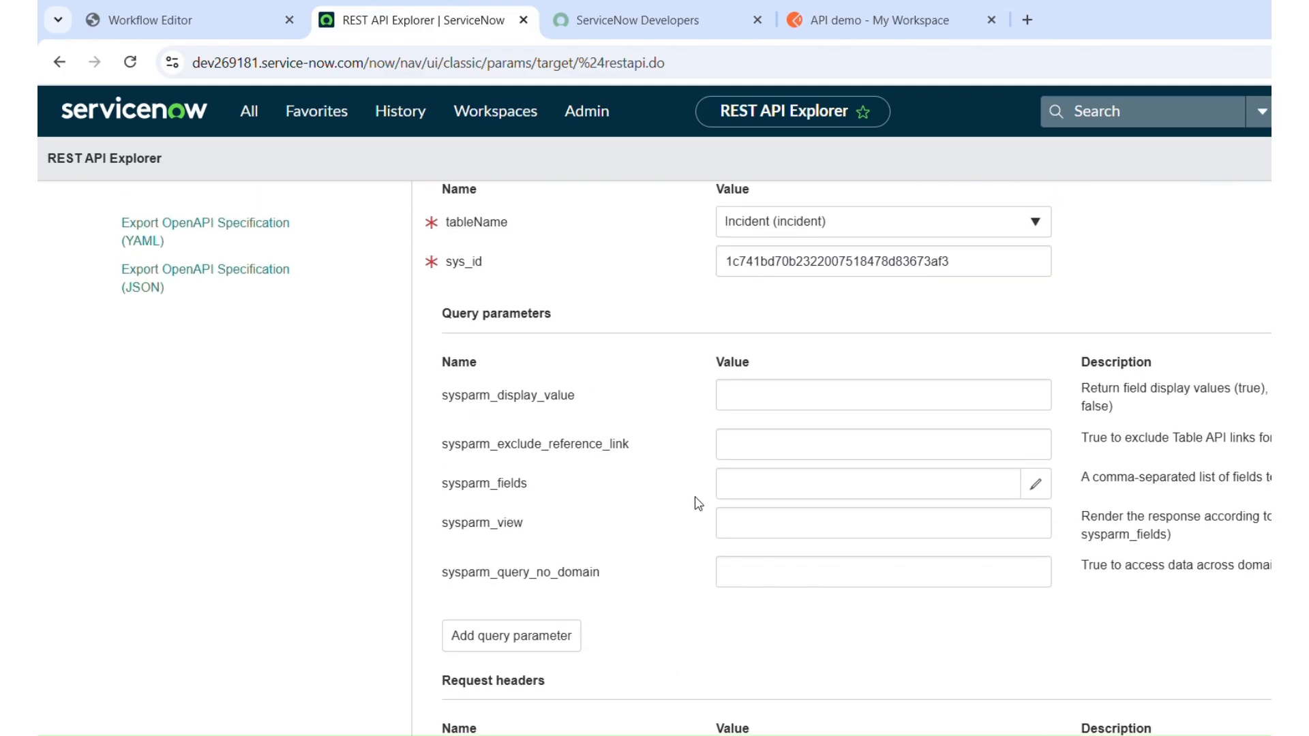
scroll(698, 503, "up", 4)
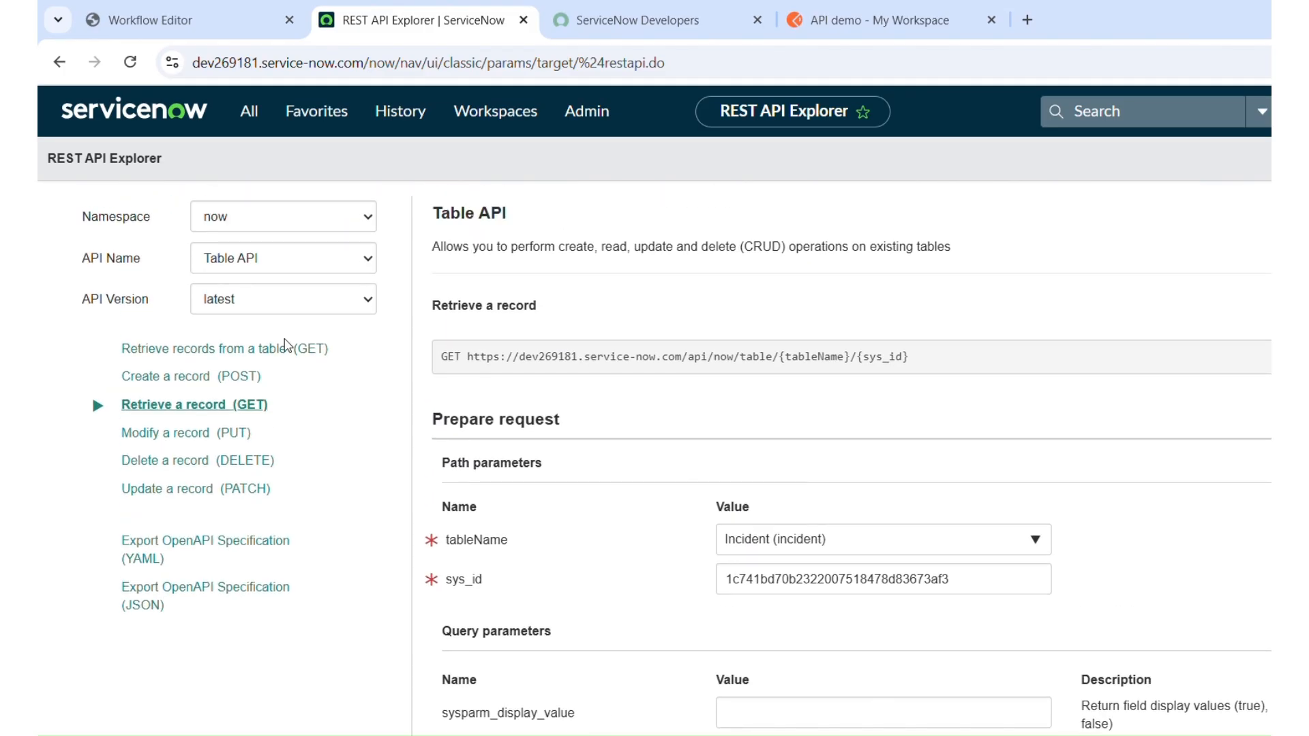
left_click_drag(156, 411, 282, 409)
left_click(222, 27)
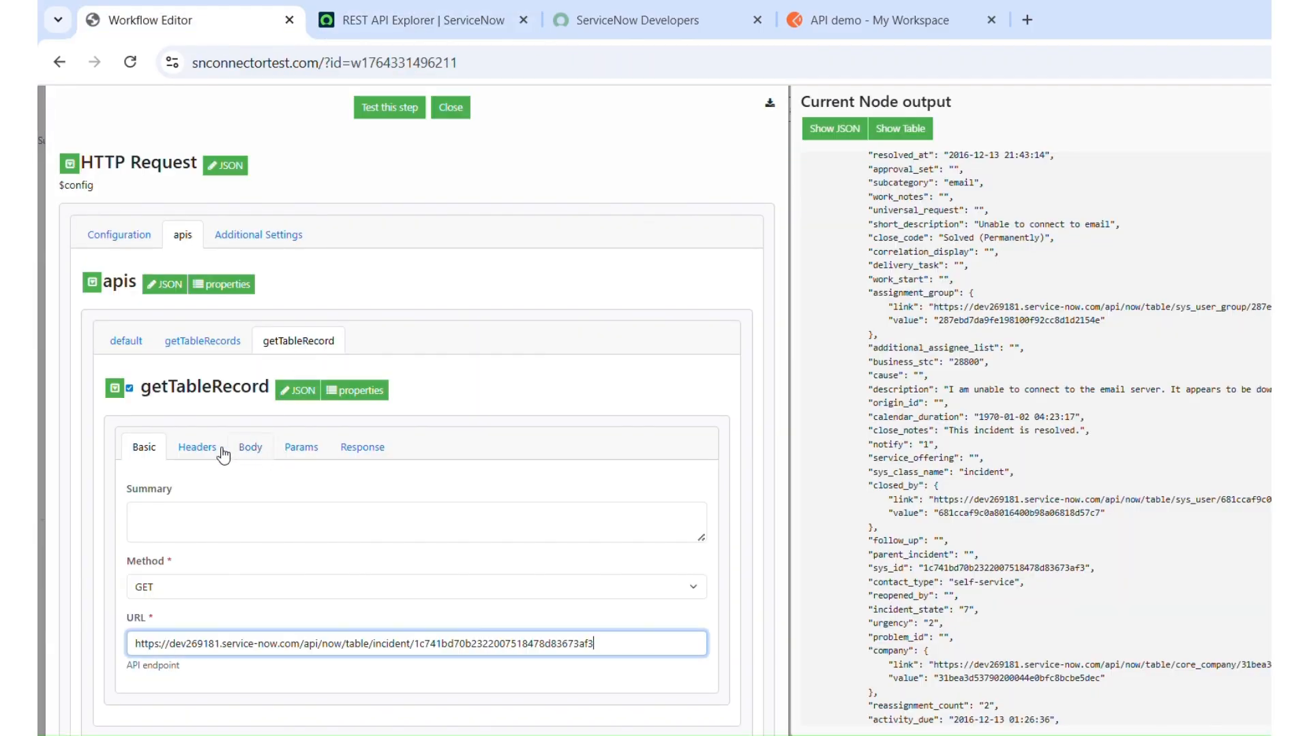
left_click(182, 519)
type("Retrieve a single reco")
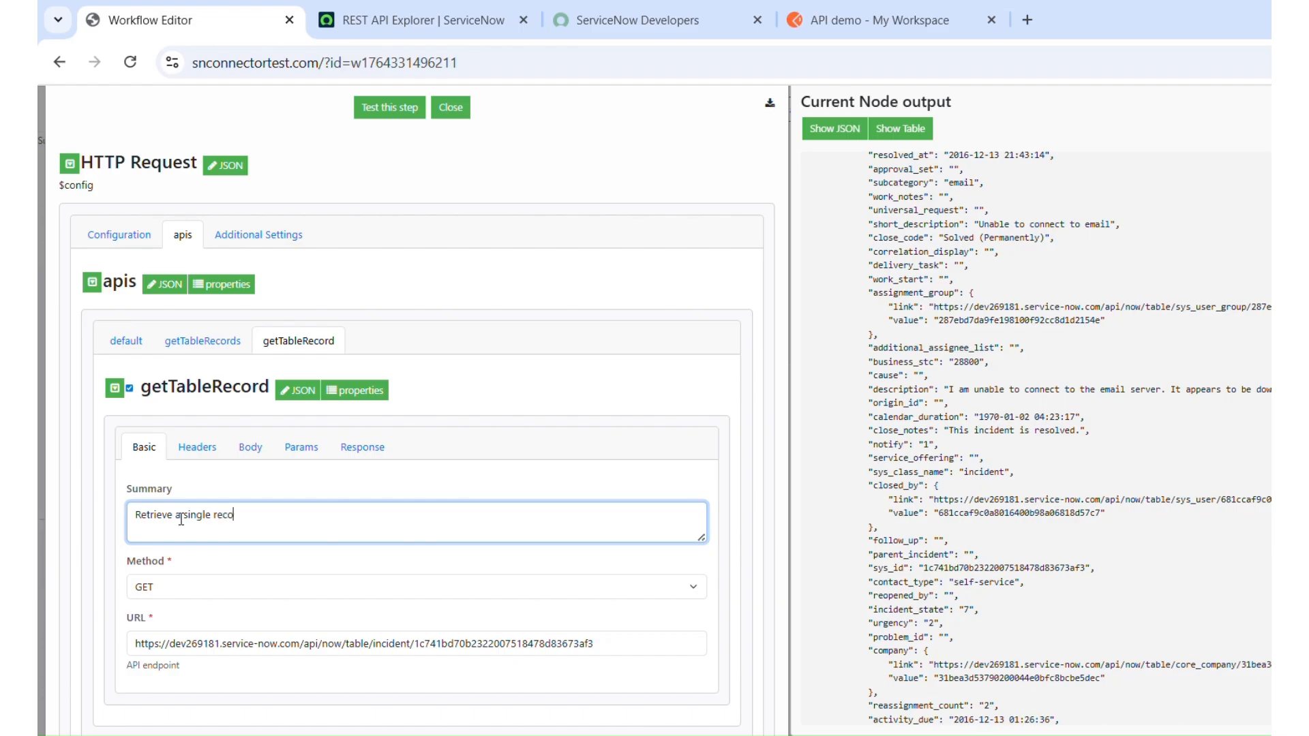
type("rom ServiceN")
left_click(313, 553)
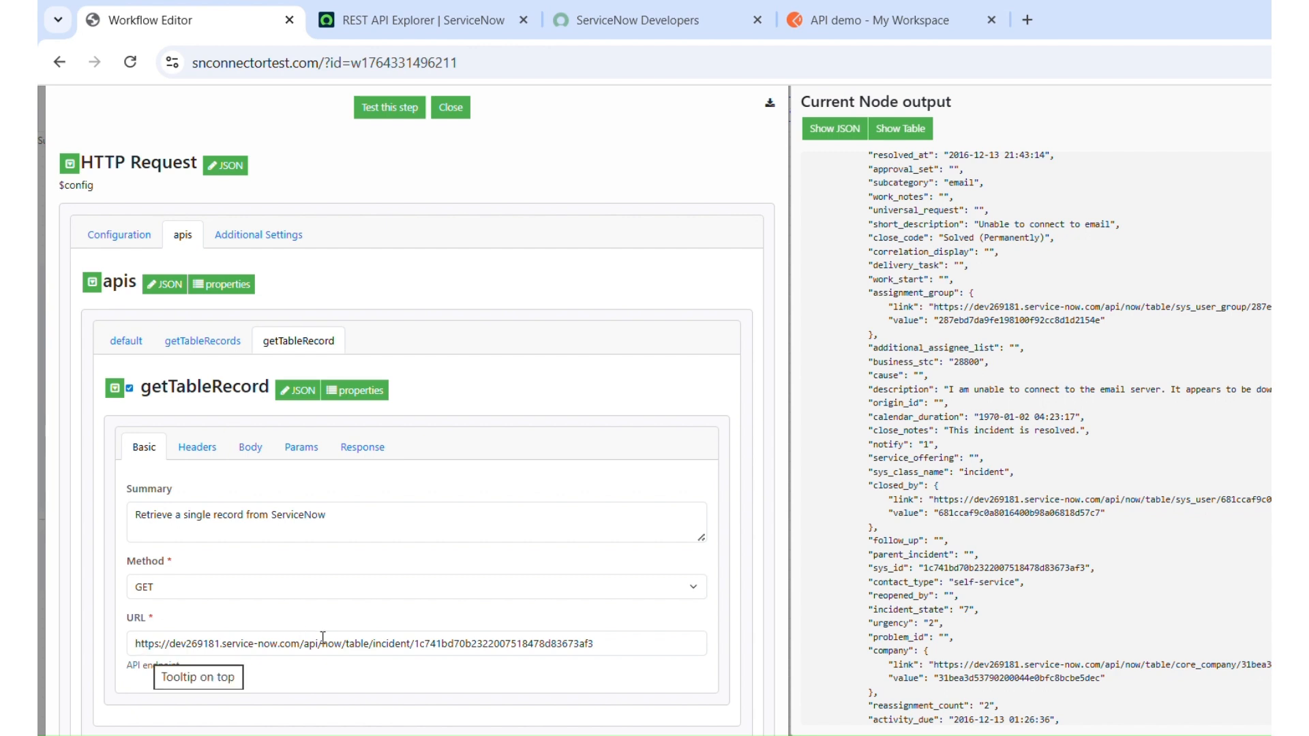
- Set the HTTP Request node's custom operation to getTableRecord and test the step
double_click(396, 642)
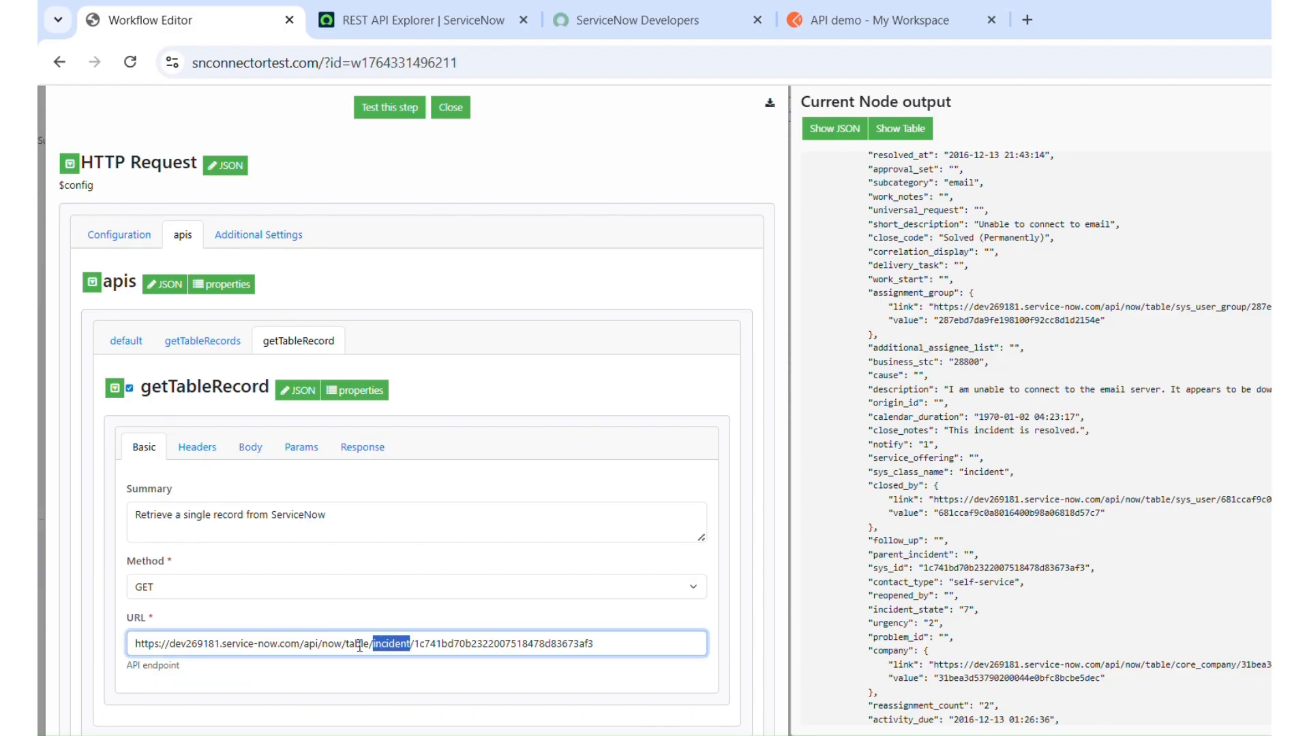
double_click(470, 644)
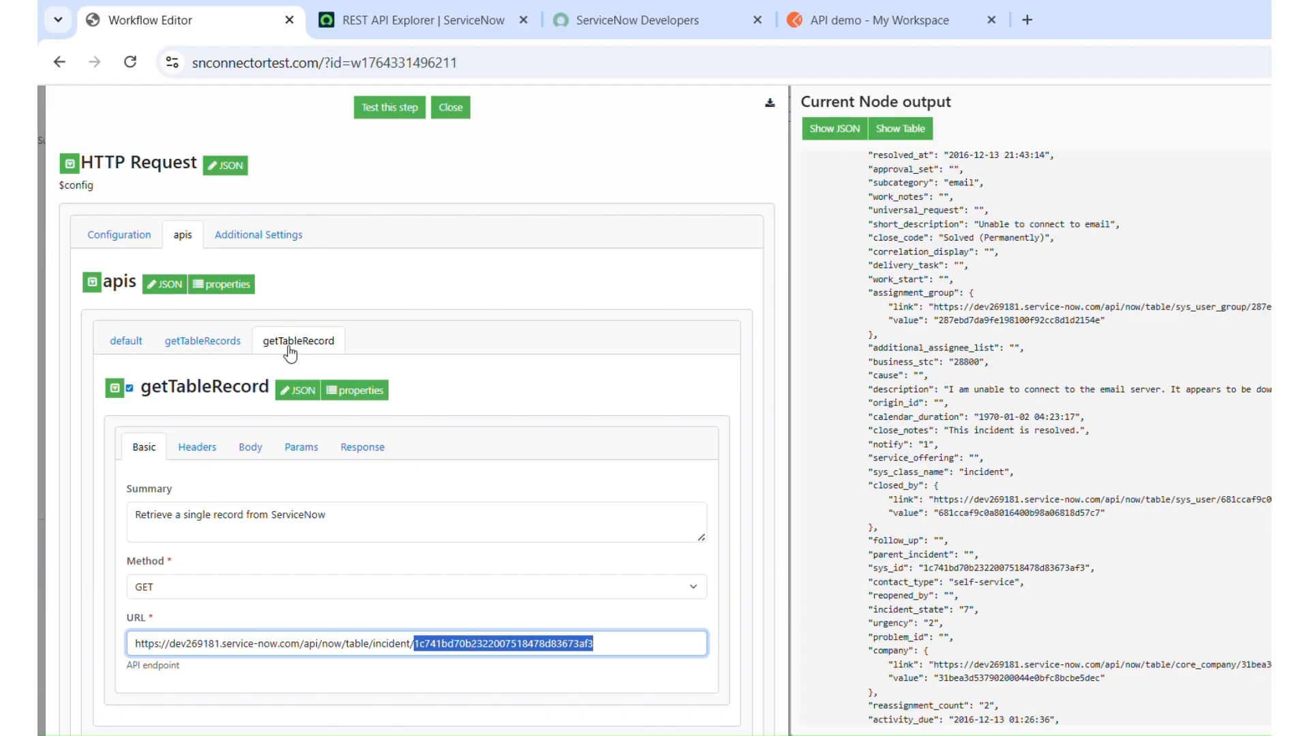
double_click(215, 388)
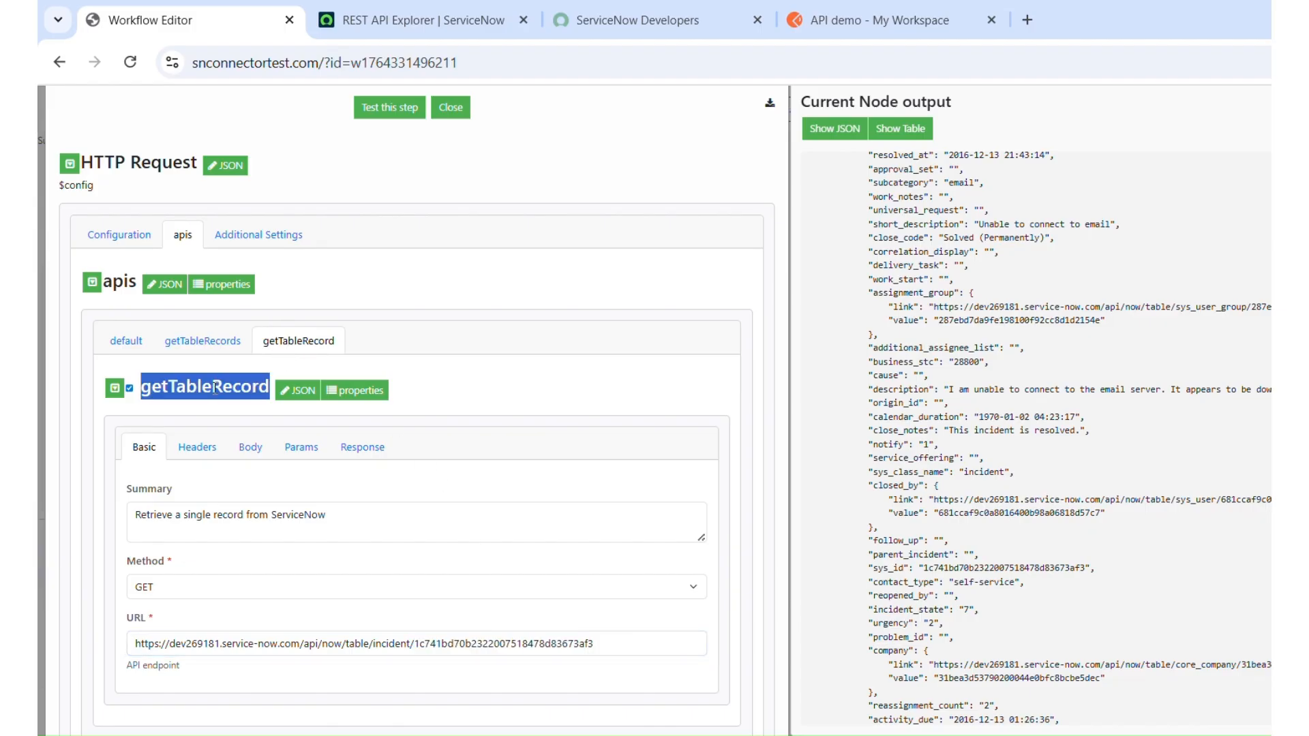
left_click(140, 238)
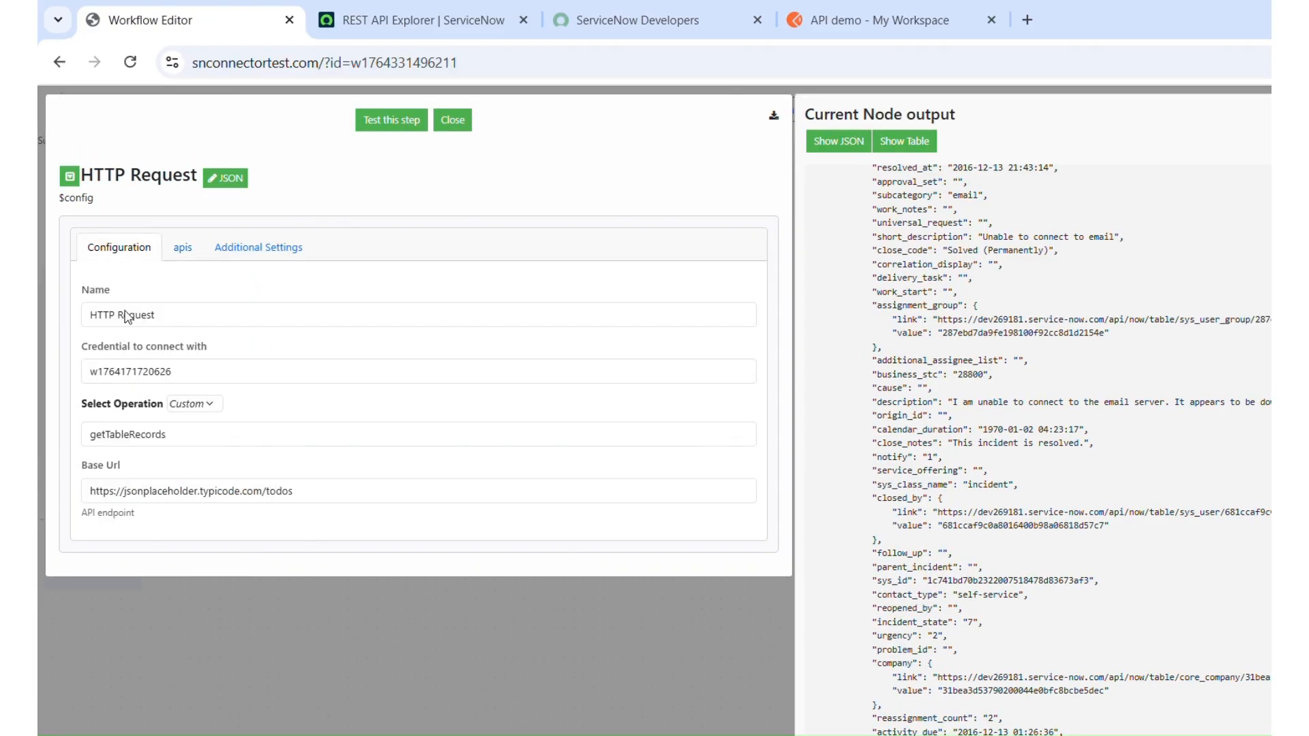
left_click(134, 435)
key("ctrl+a")
type("ingetTableRecord")
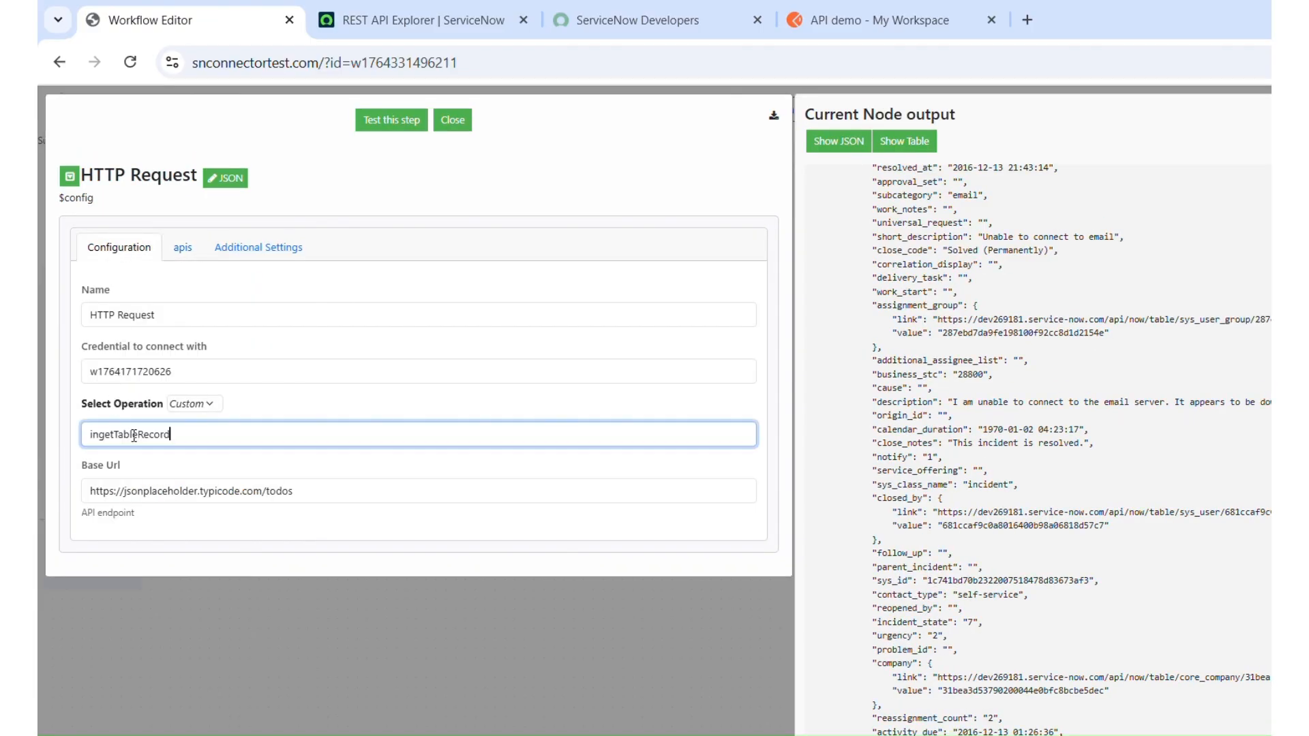
left_click(99, 434)
key("BackSpace")
key("BackSpace")
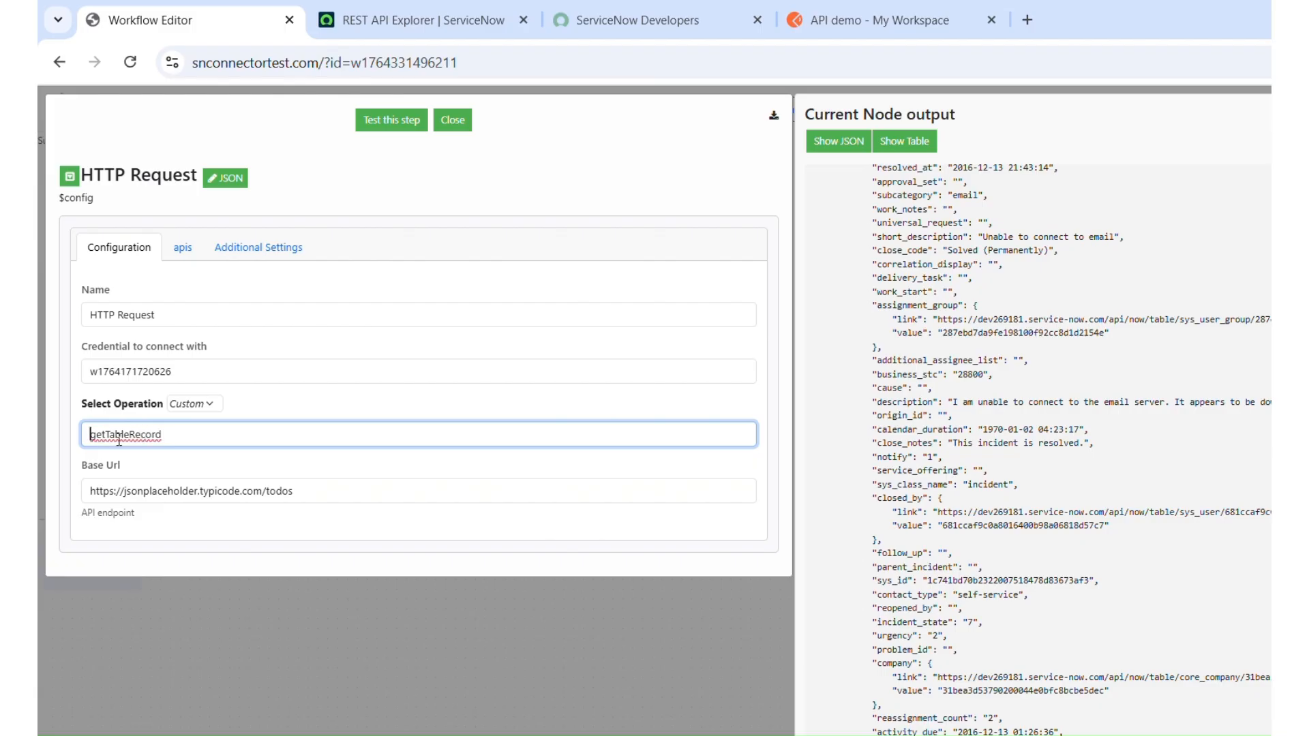
left_click(391, 120)
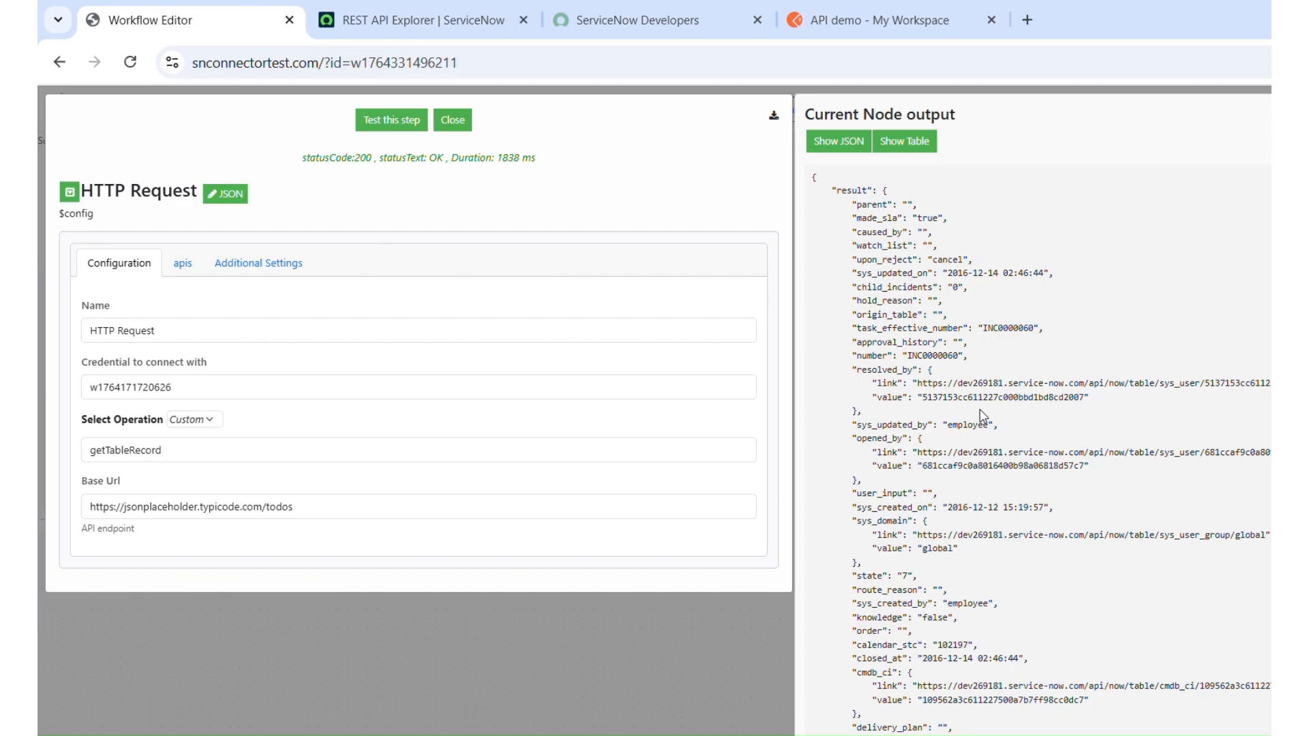
- In the REST API Explorer, open the Create a record (POST) operation and select Incident (incident) as its table
left_click(186, 264)
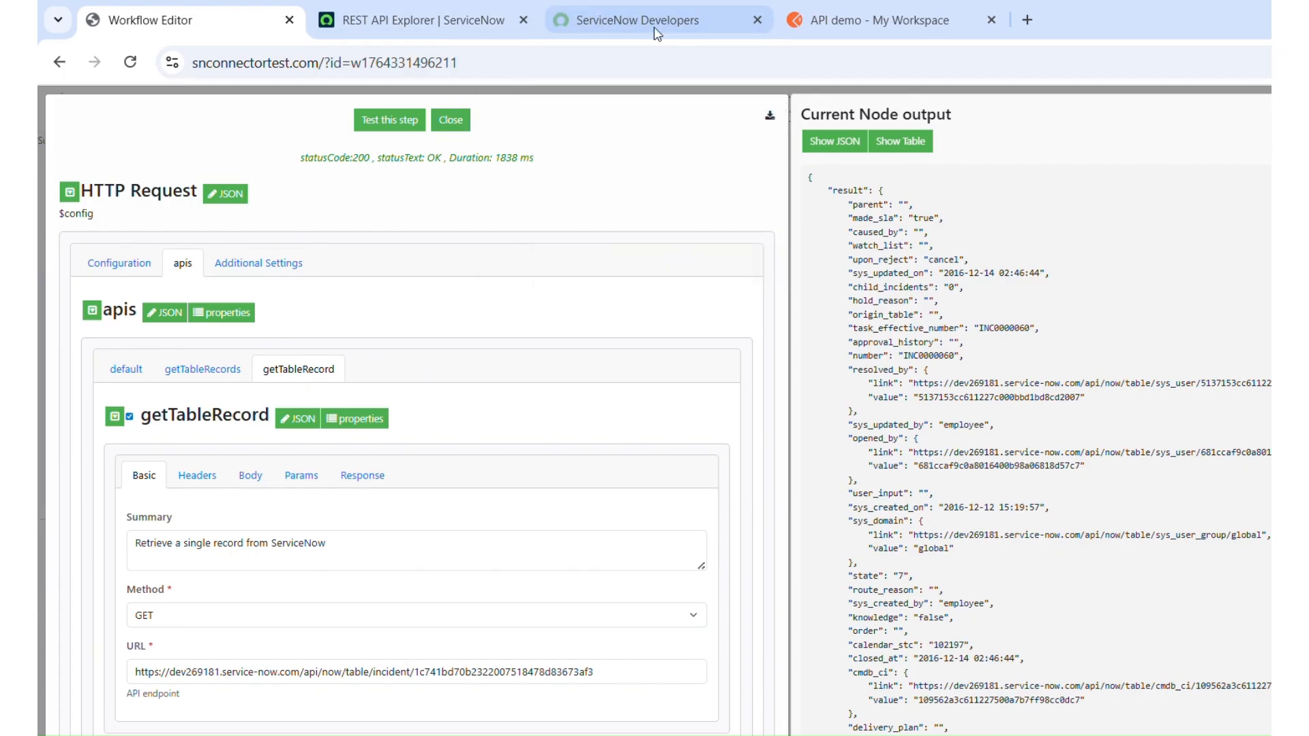
left_click(439, 15)
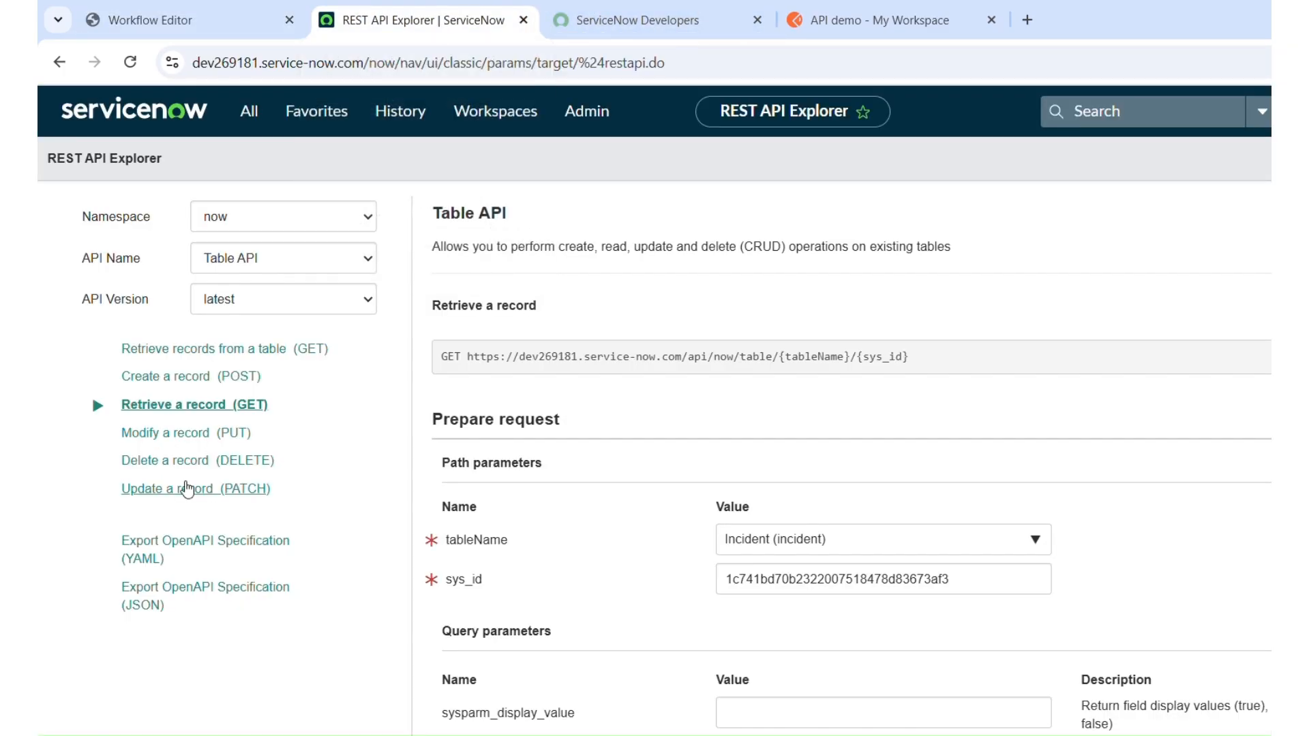
left_click(152, 376)
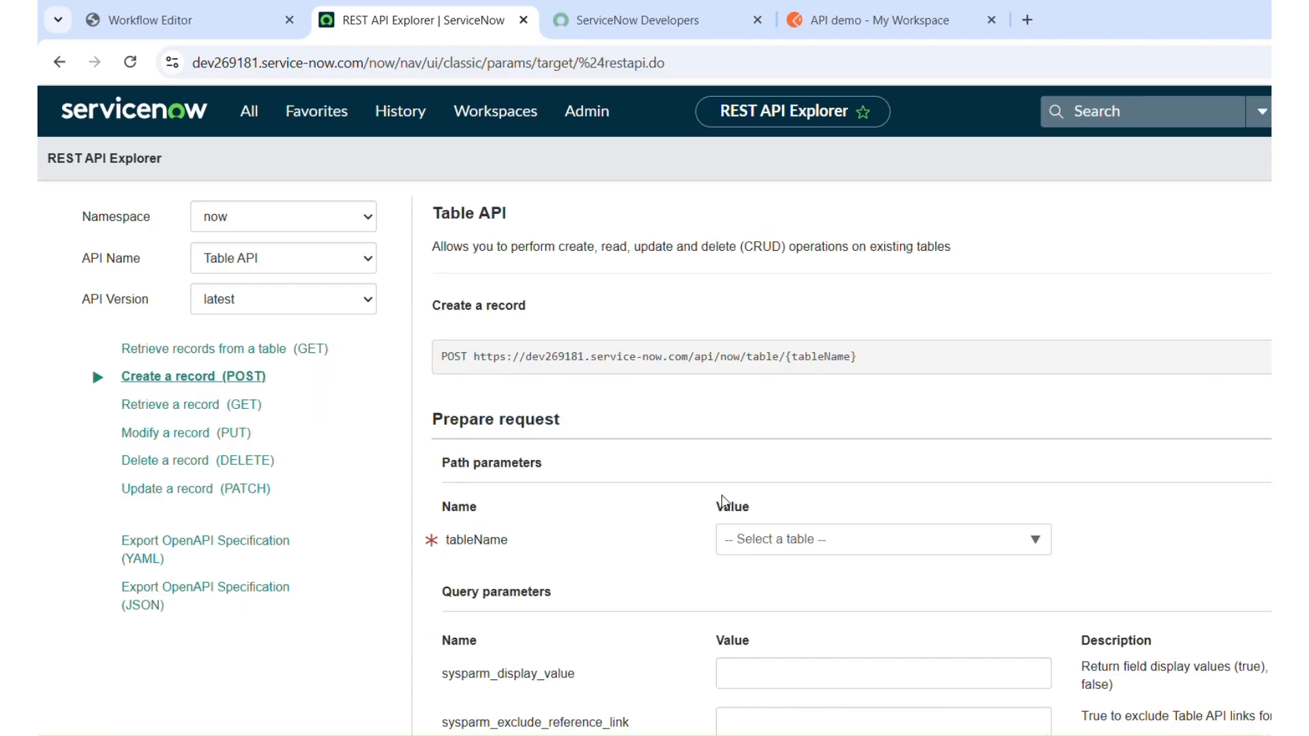
left_click(813, 546)
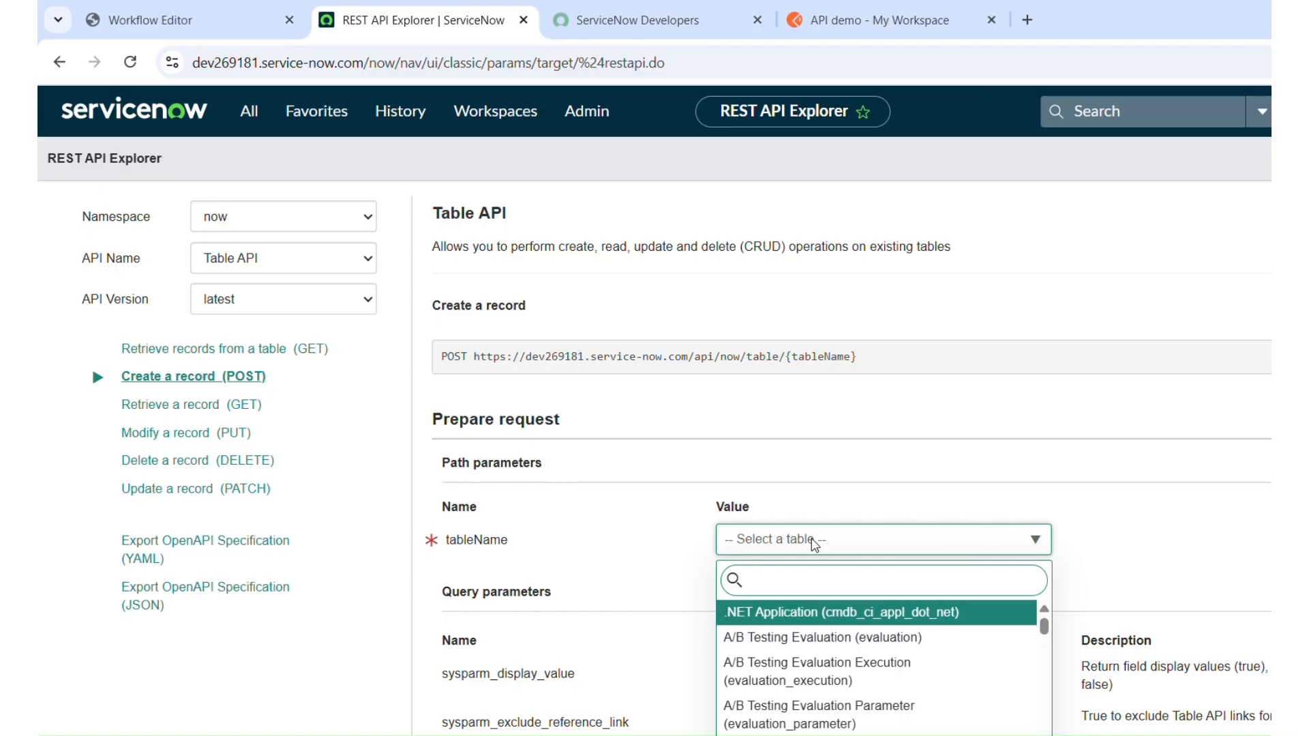
type("inci")
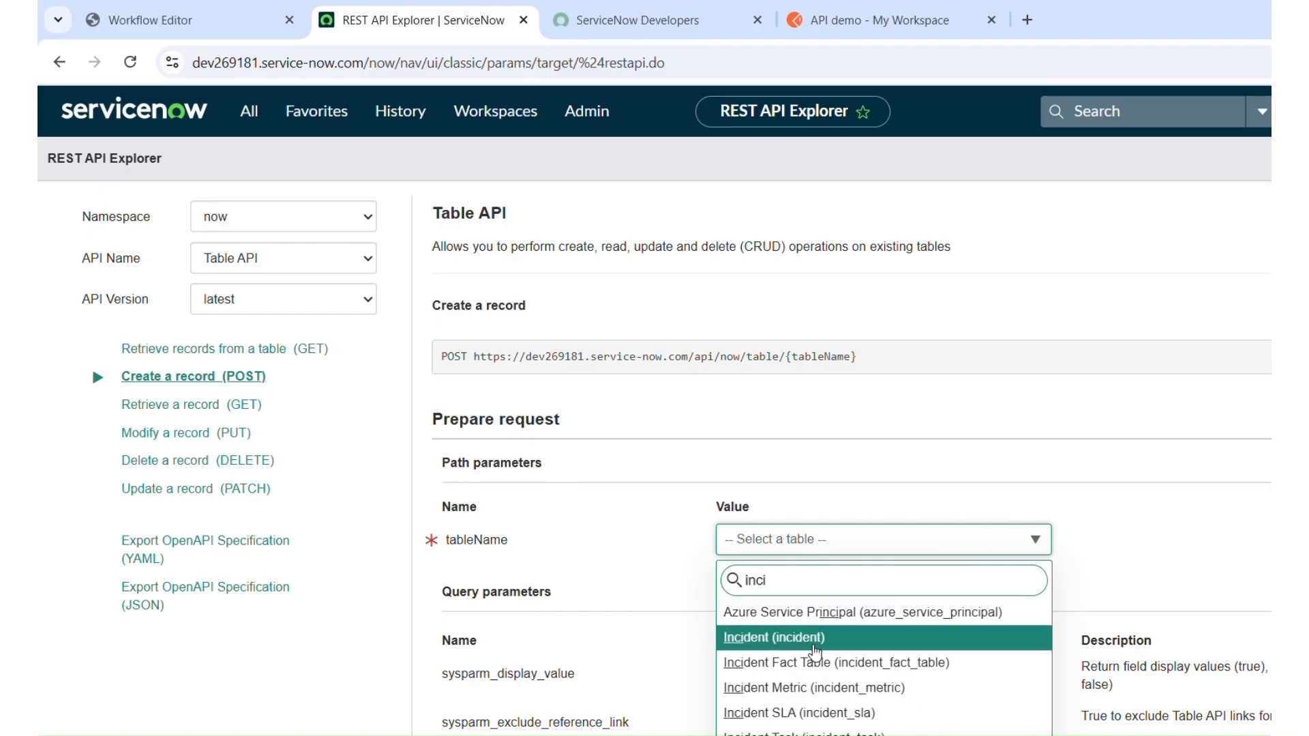
left_click(814, 641)
- Add the Short description field to the request body with the value "Test by rest explorer"
scroll(648, 572, "down", 10)
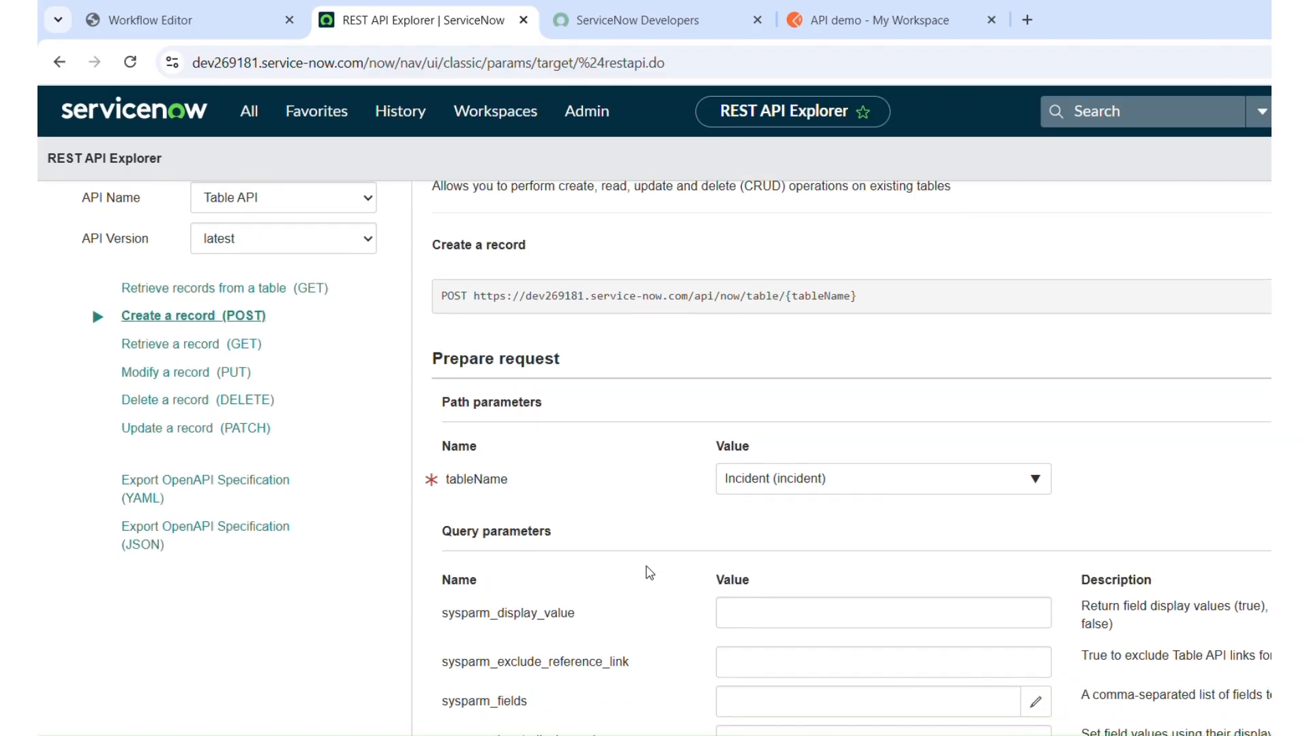
scroll(649, 572, "down", 4)
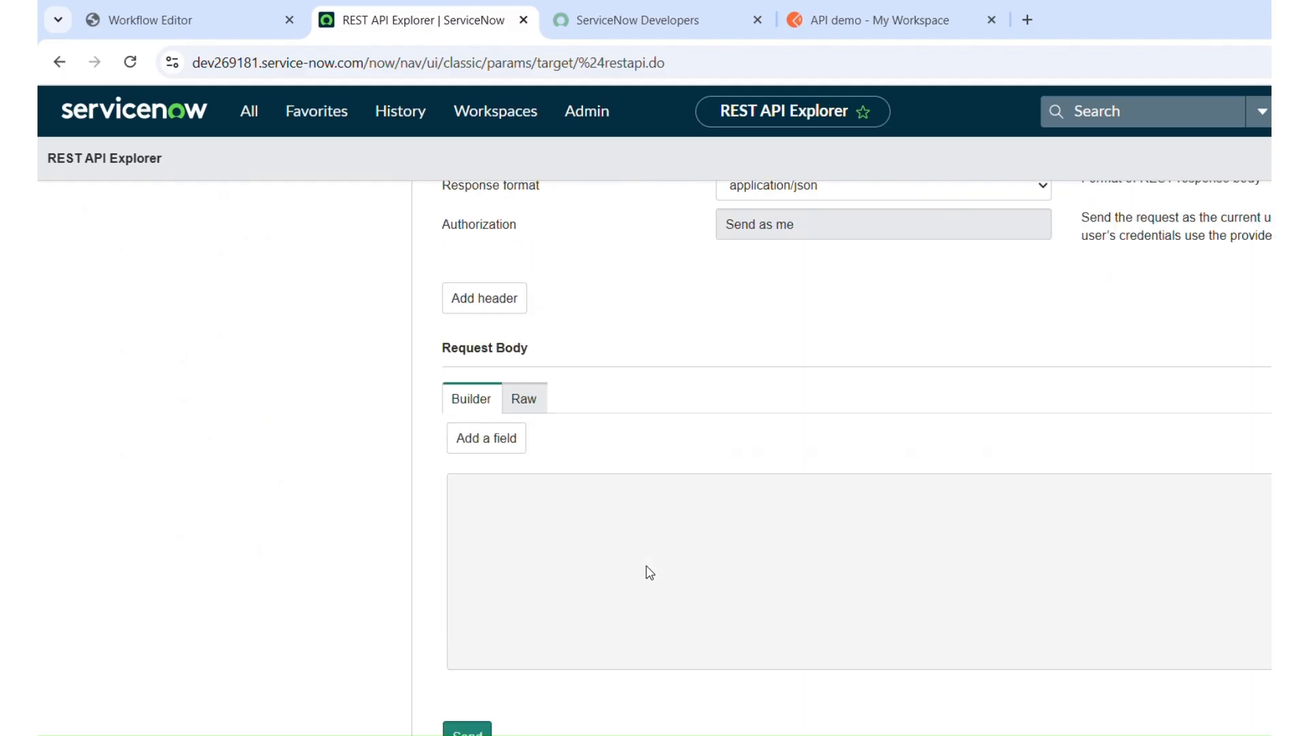
left_click(488, 440)
left_click(564, 442)
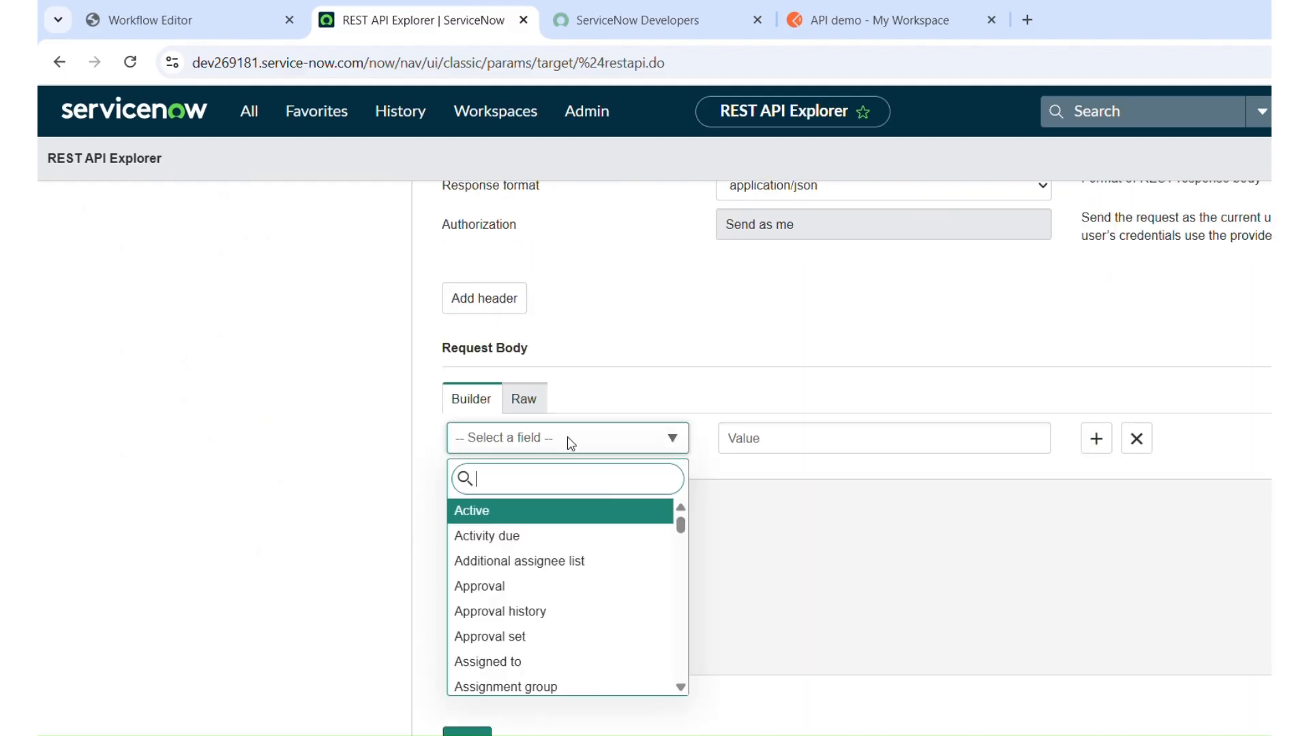
type("short")
key("Return")
key("Tab")
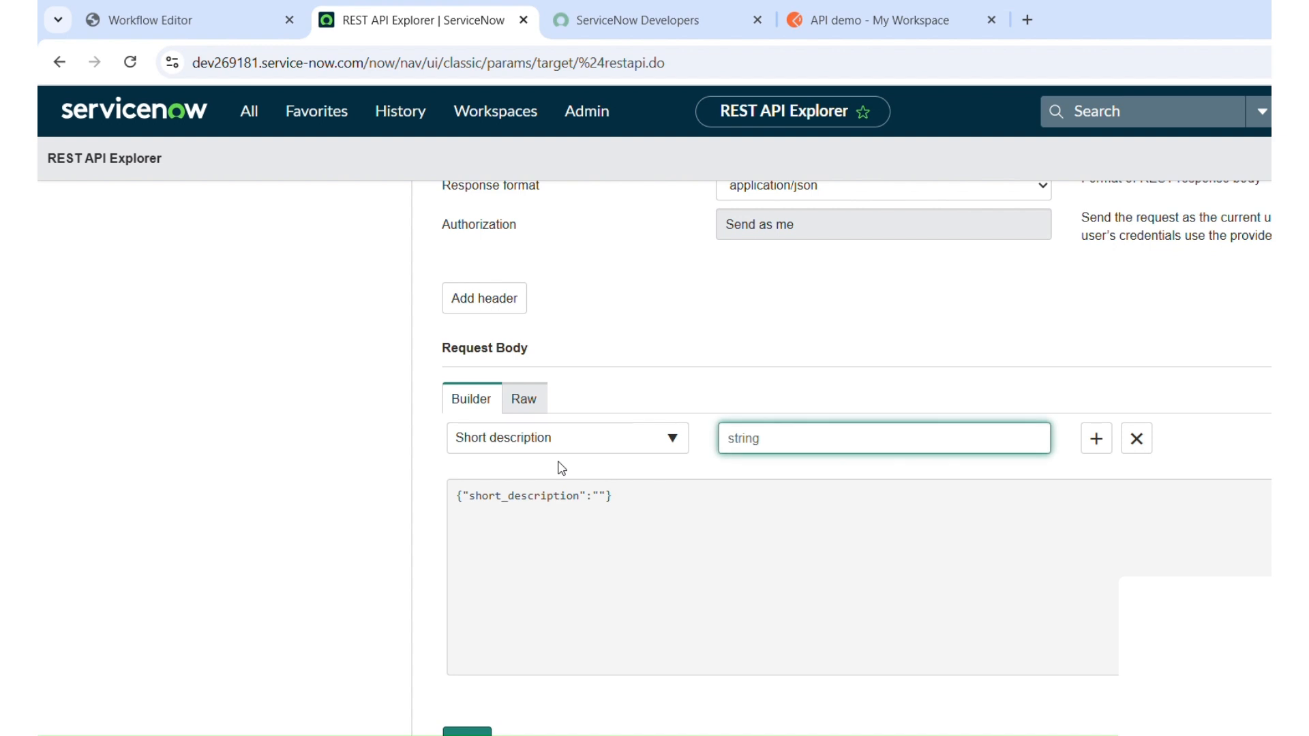
type("Test by rest explorer")
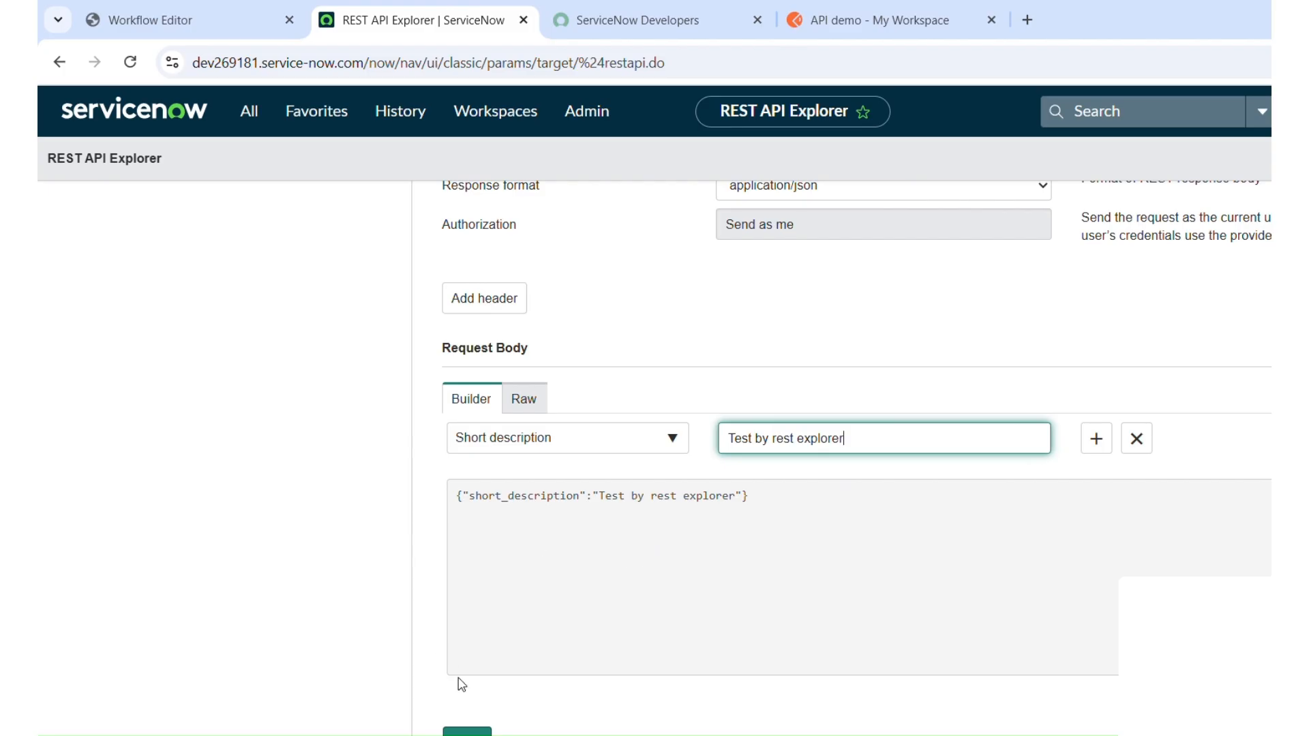
- Send the Create a record request, allow the data modification, and copy the request URL without the POST method
left_click(687, 667)
scroll(685, 665, "down", 1)
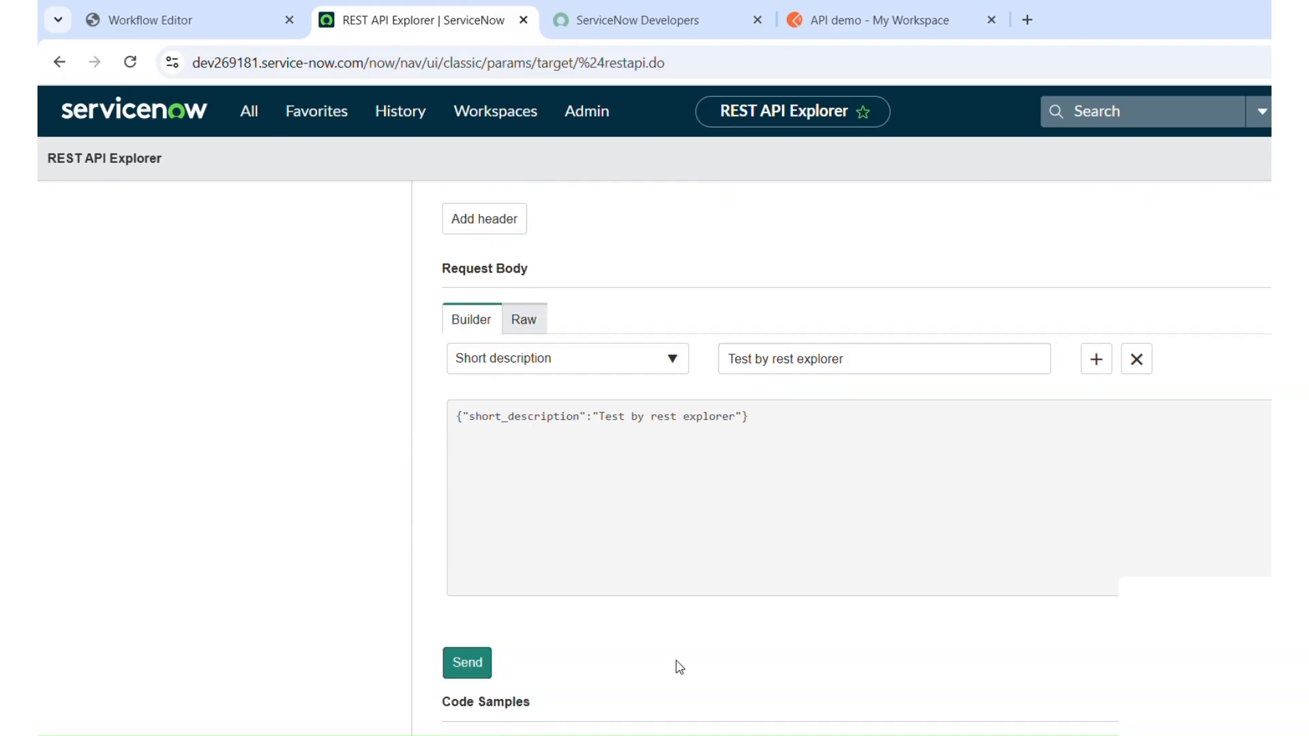
left_click(470, 672)
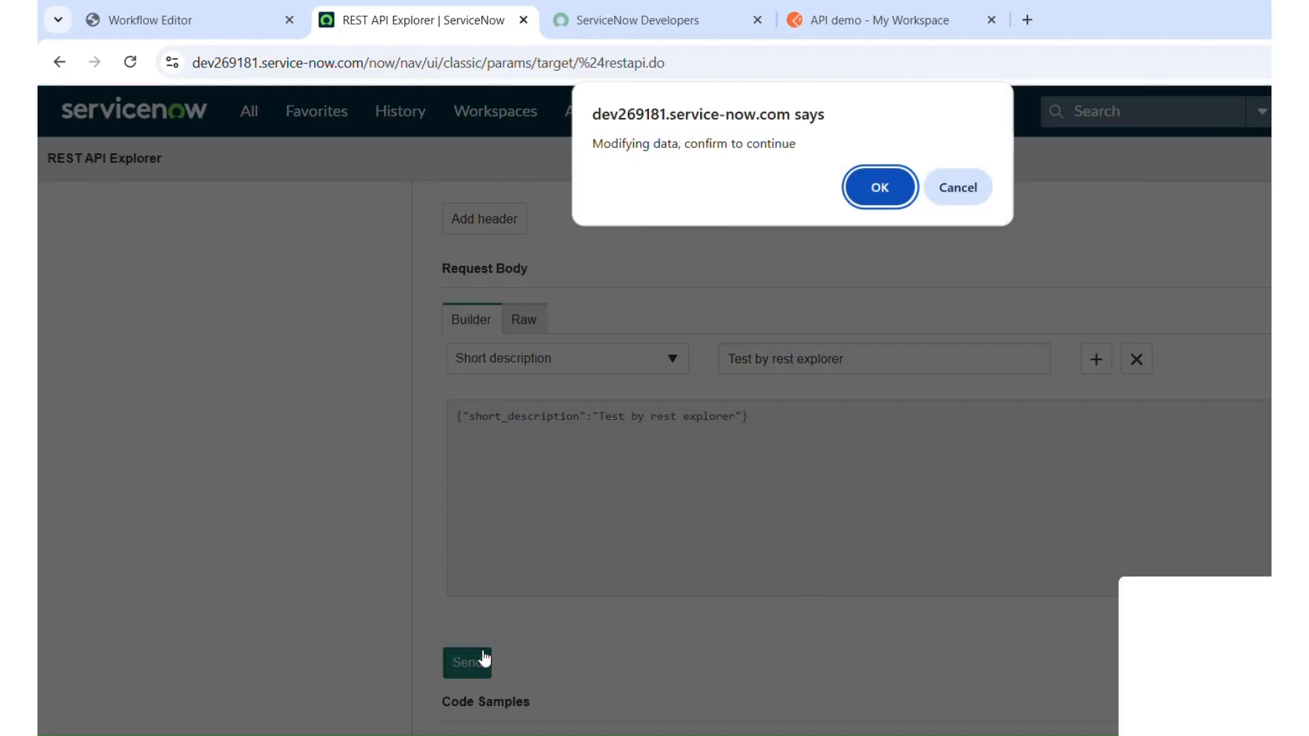
left_click(885, 182)
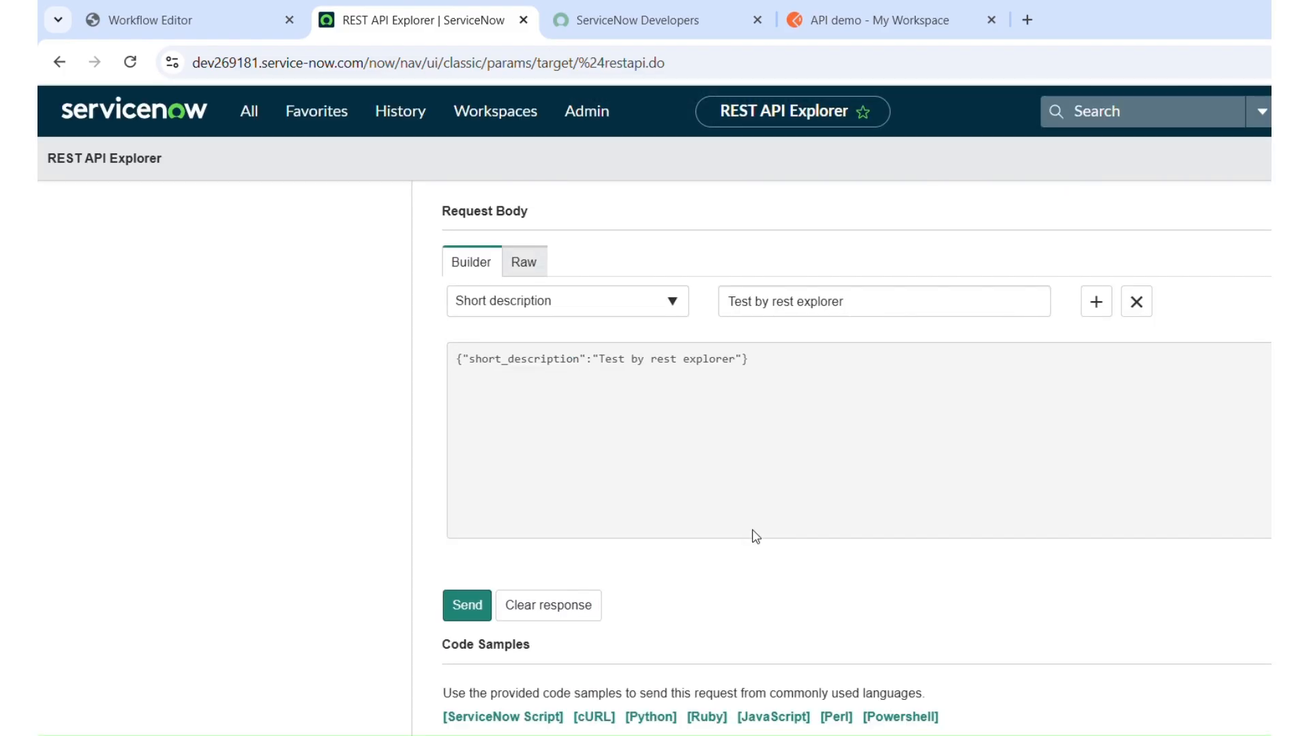
scroll(754, 535, "down", 2)
scroll(753, 530, "down", 3)
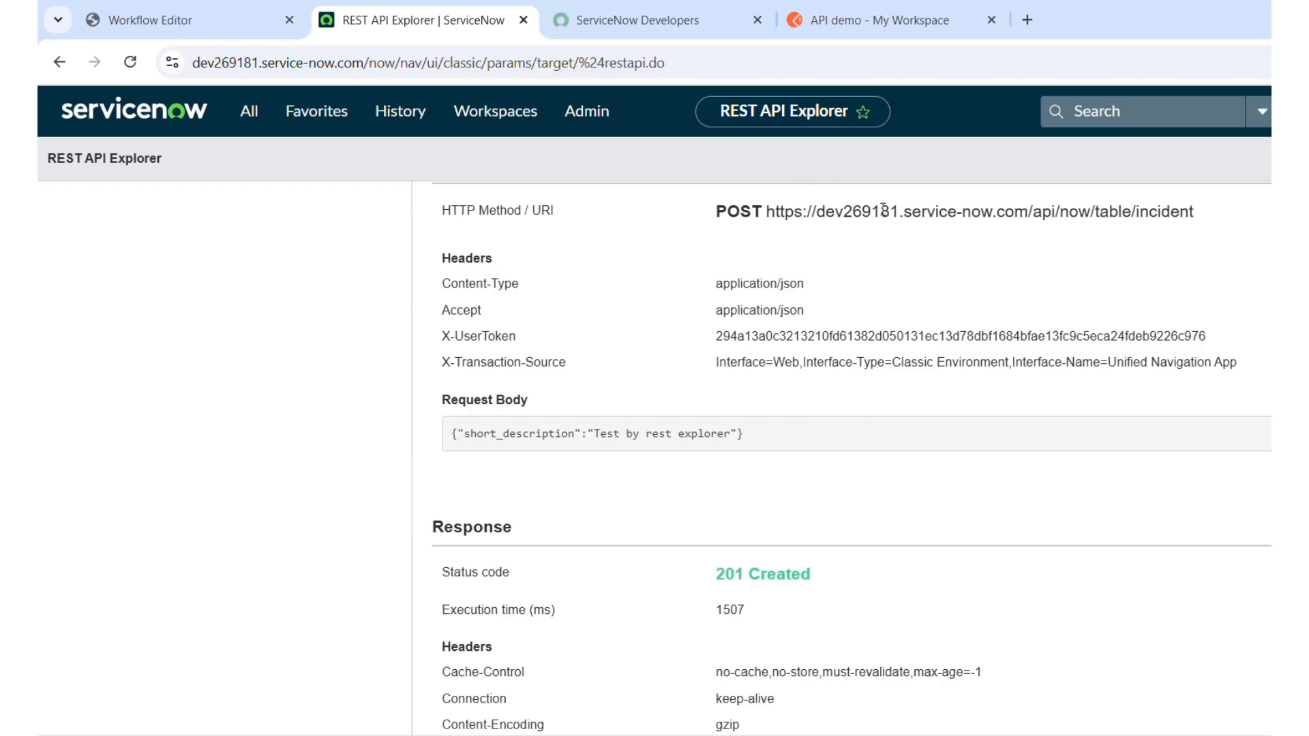
left_click_drag(1194, 212, 769, 204)
key("ctrl+c")
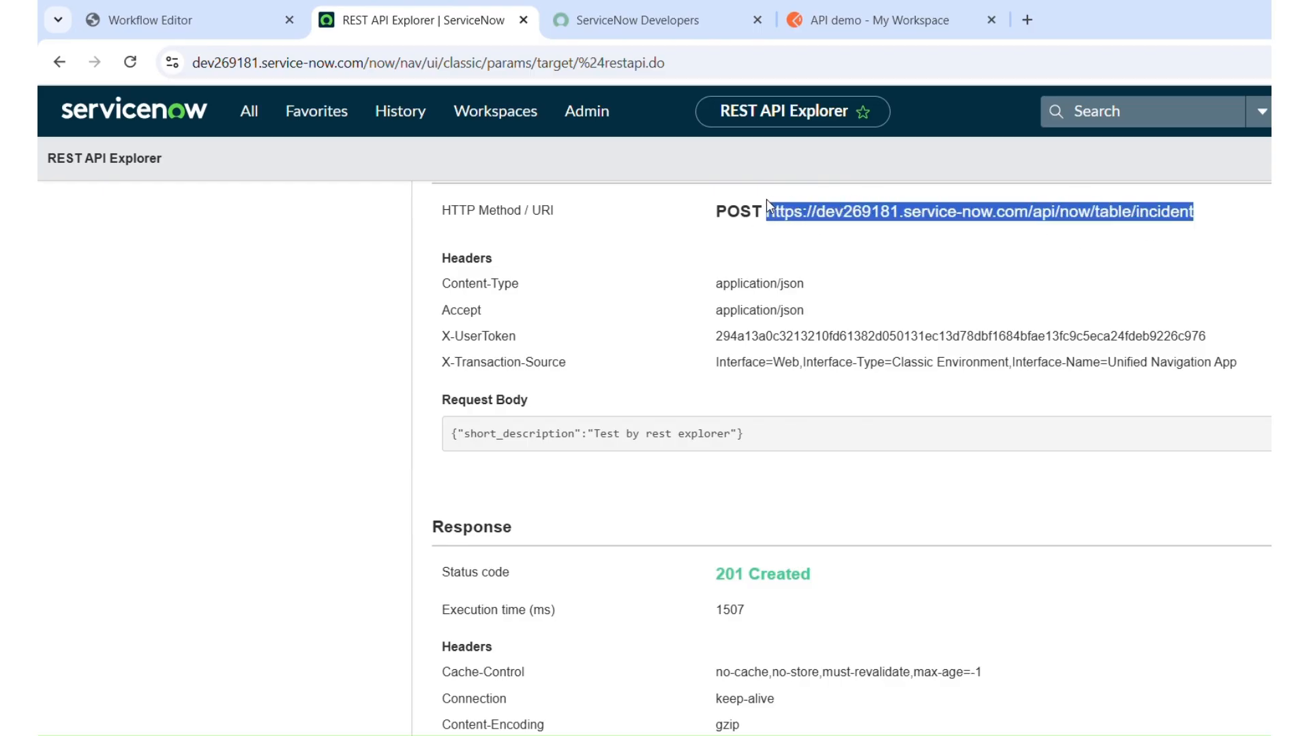
- In the Workflow Editor, add a createRecord property to the HTTP Request node's apis, display it and make its settings editable
left_click(219, 22)
left_click(220, 312)
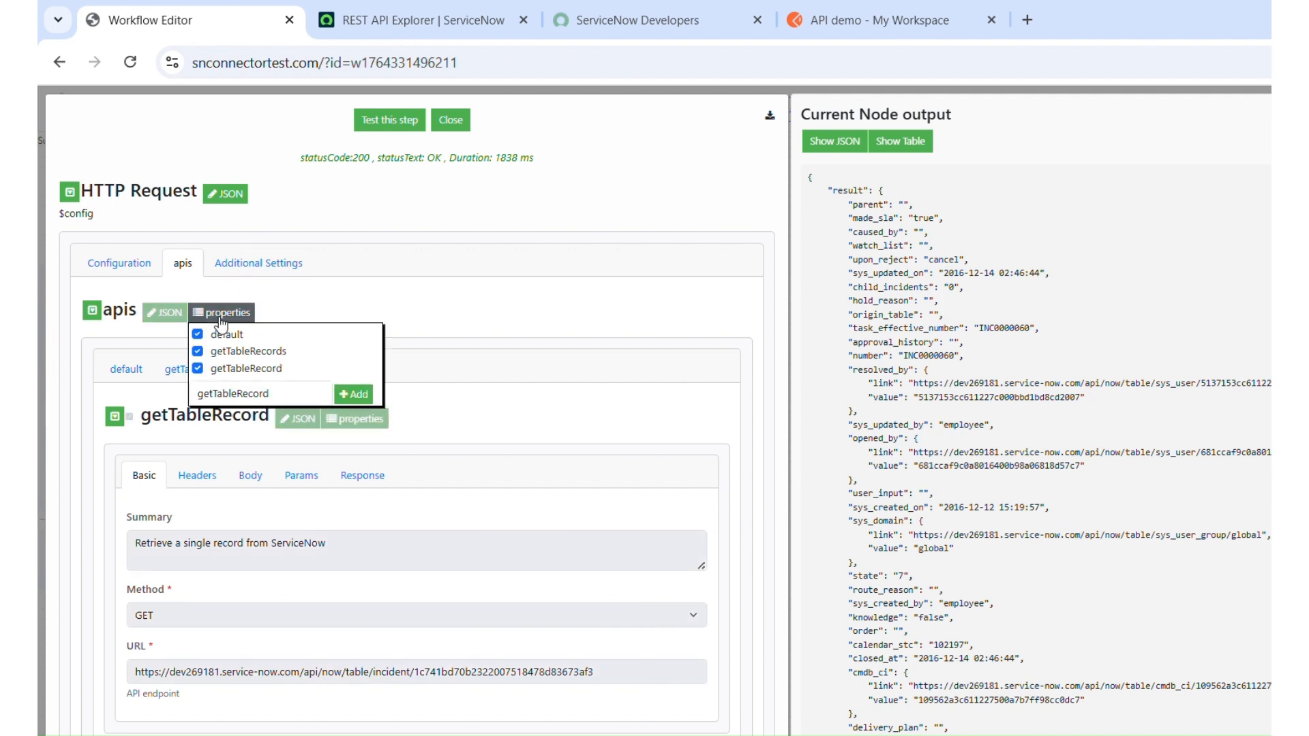
left_click(220, 398)
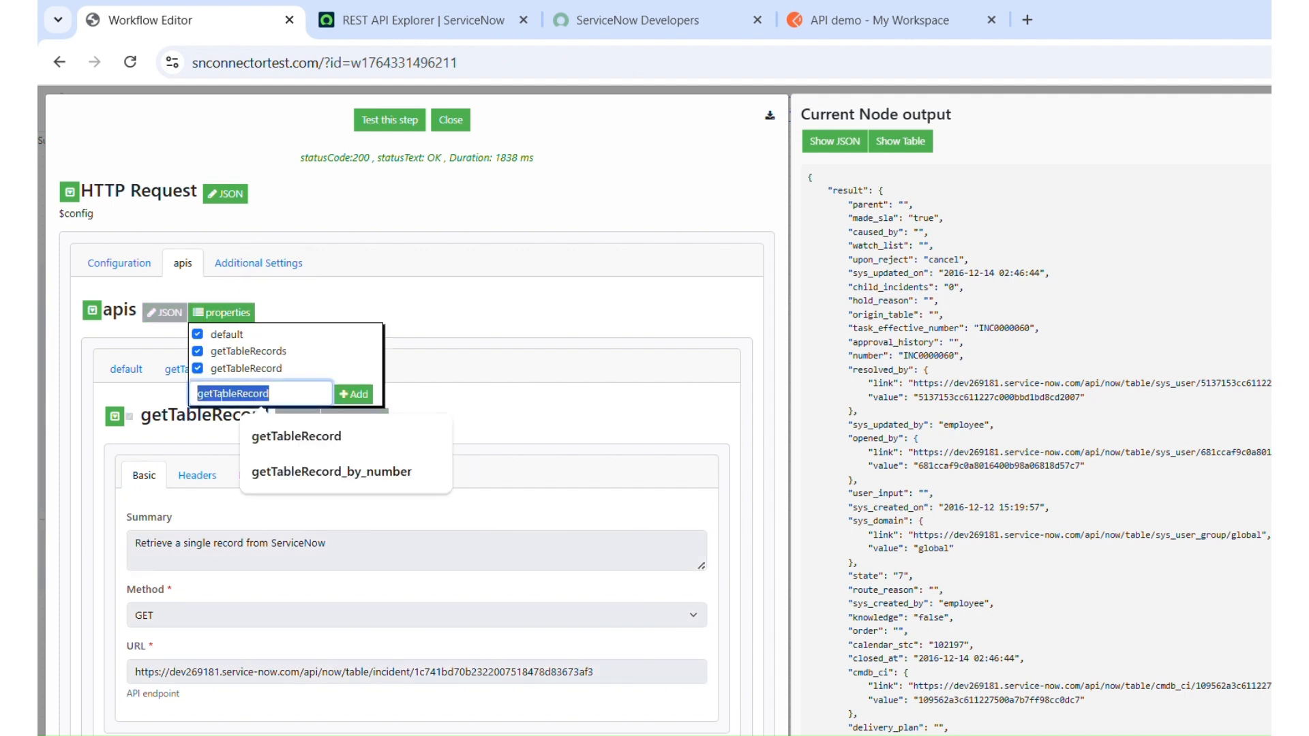
type("create")
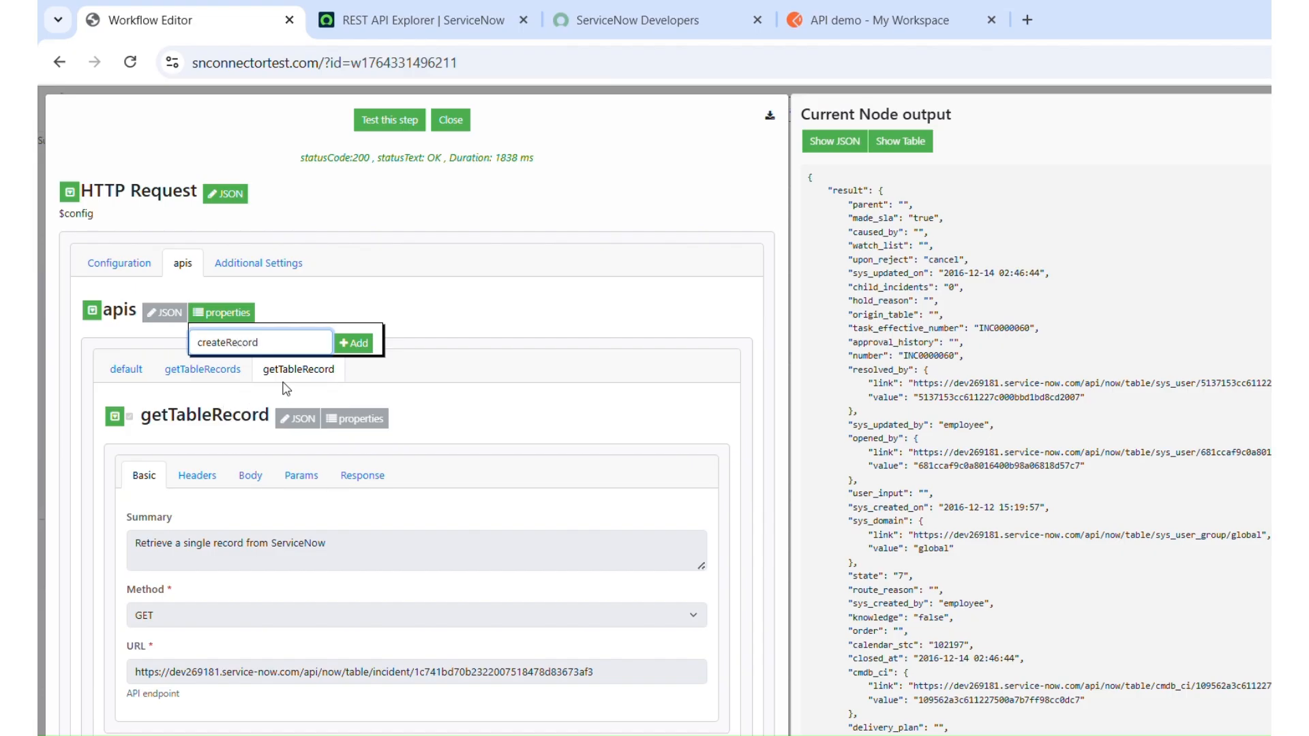
left_click(359, 349)
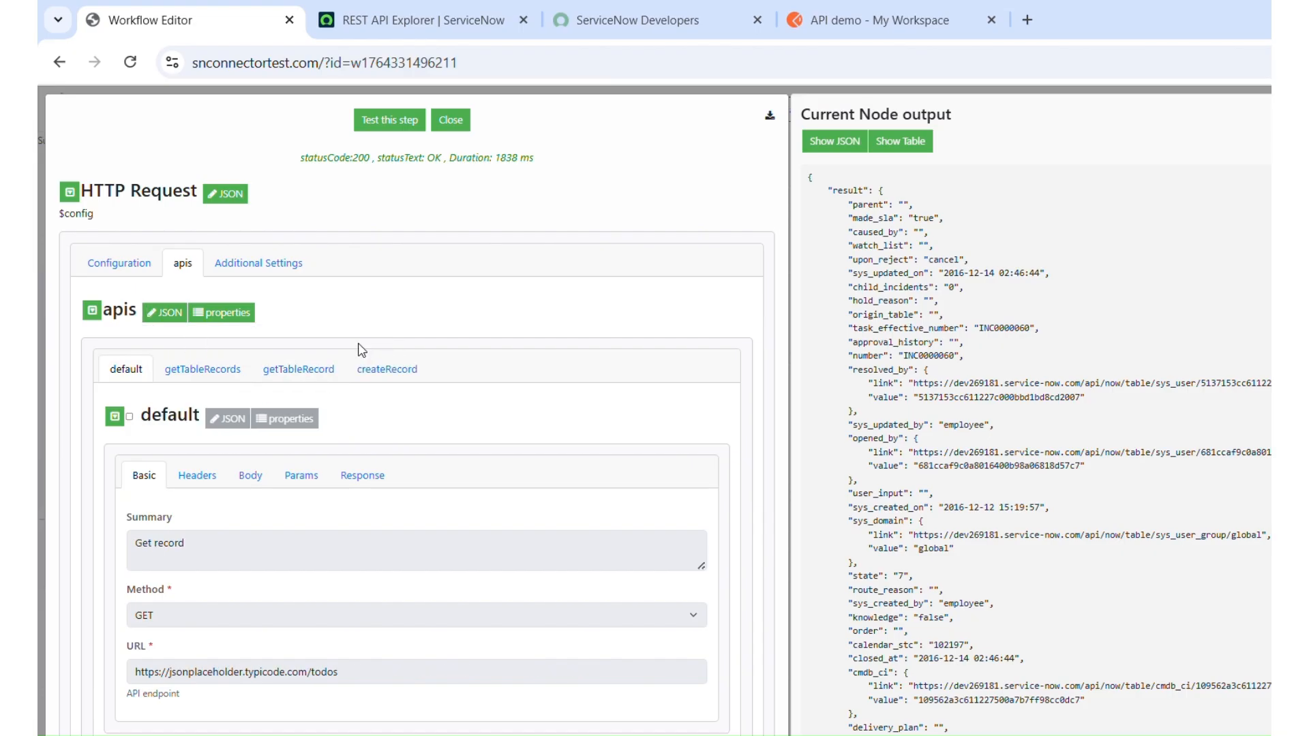
left_click(404, 378)
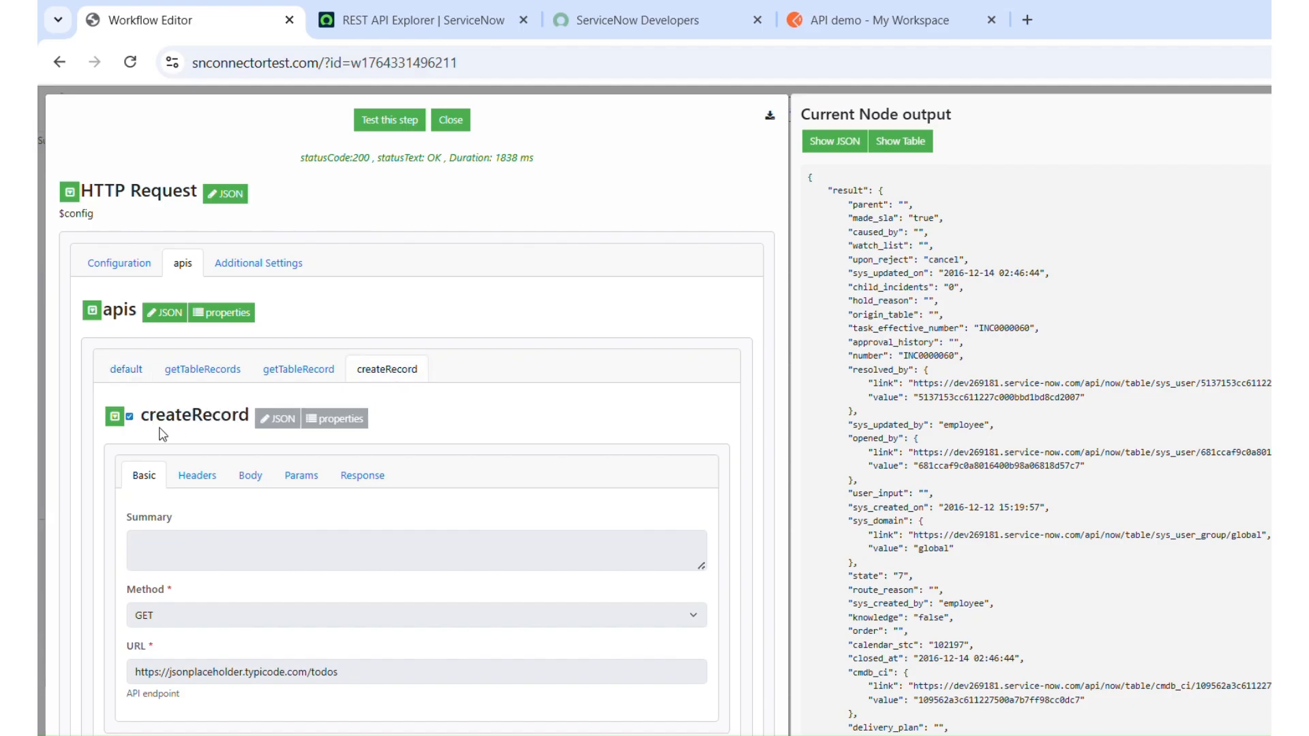
left_click(129, 418)
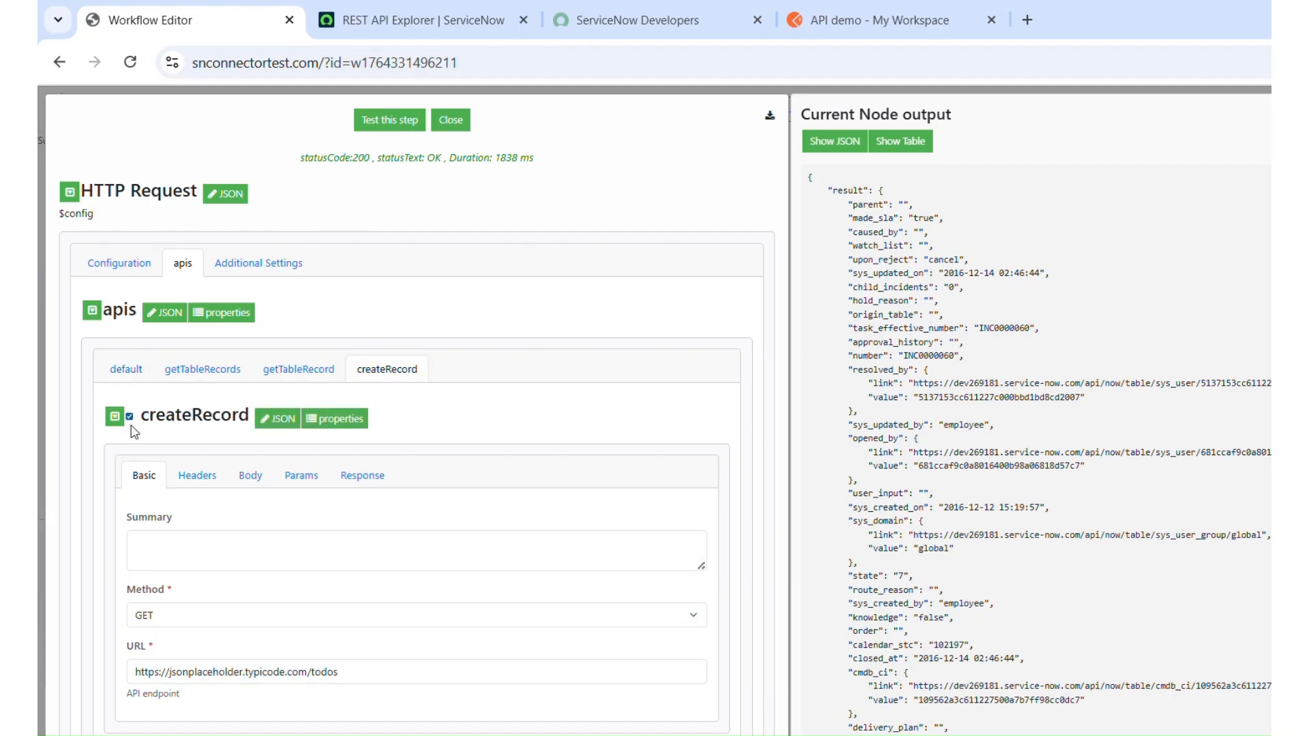
left_click(202, 617)
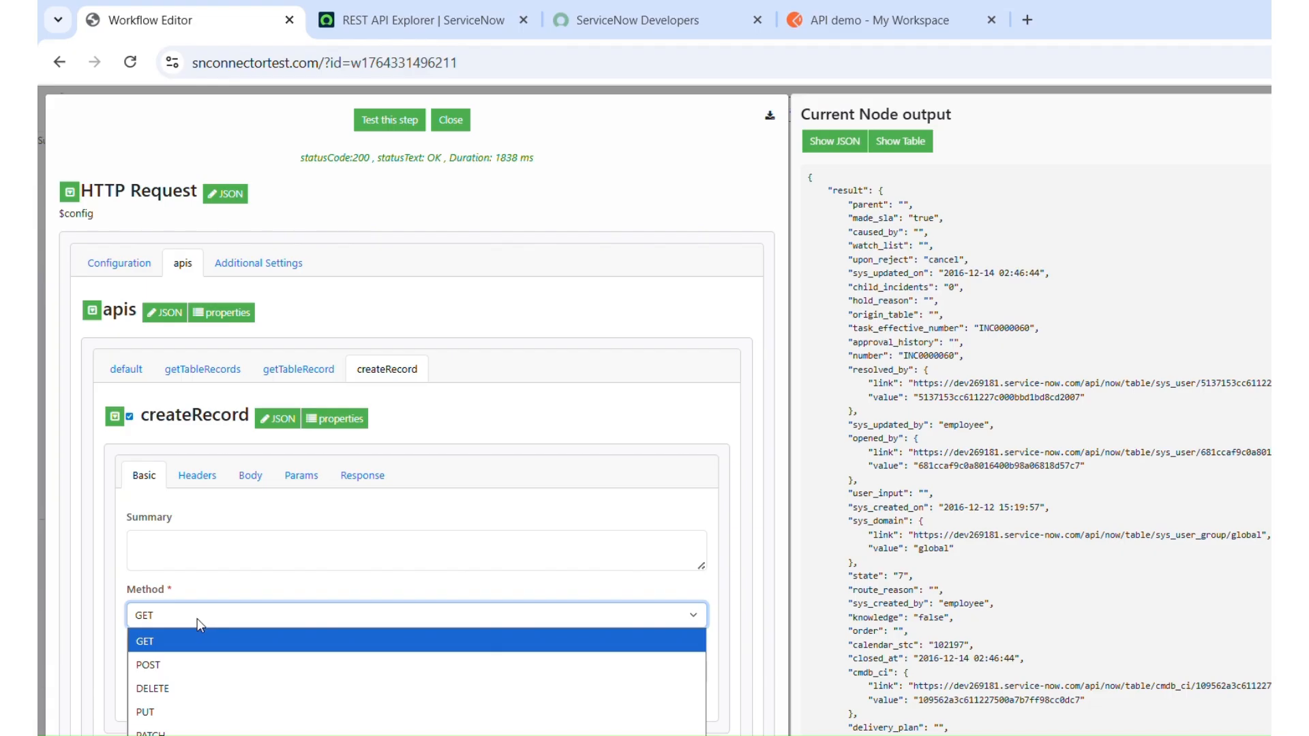
left_click(178, 665)
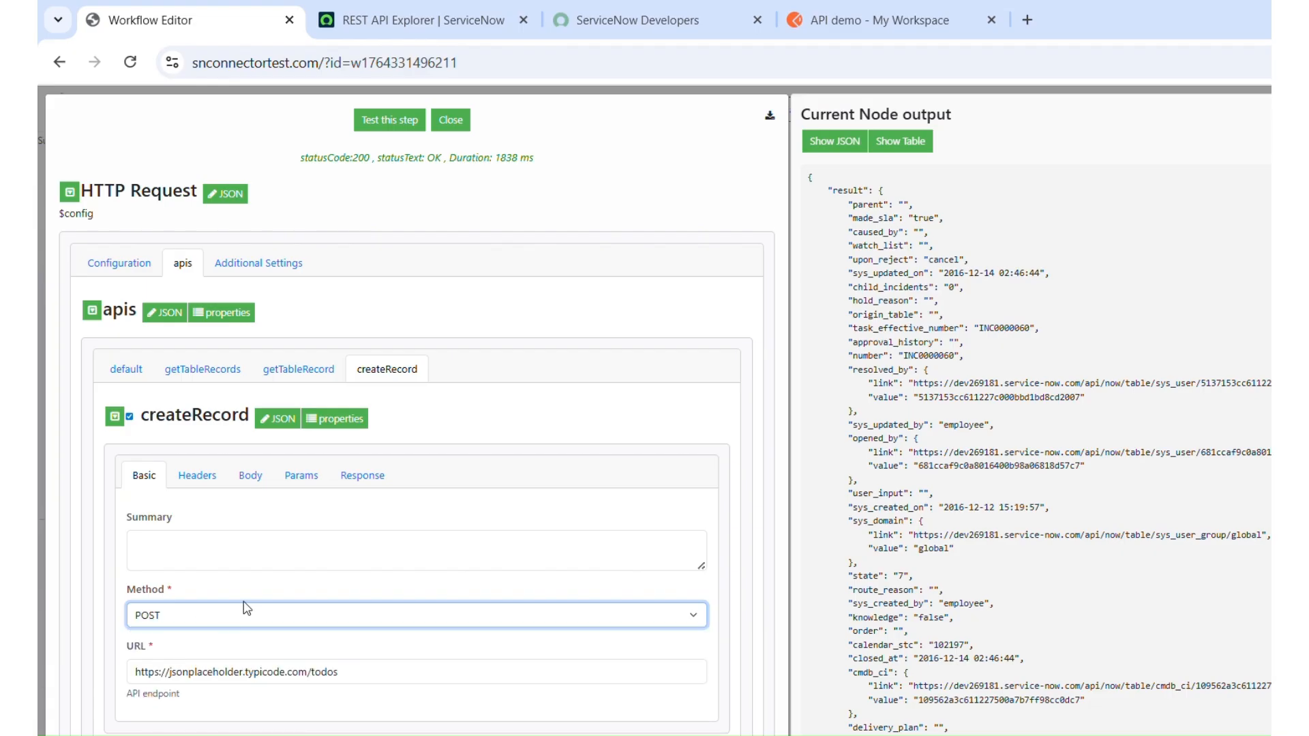
triple_click(283, 667)
key("ctrl+v")
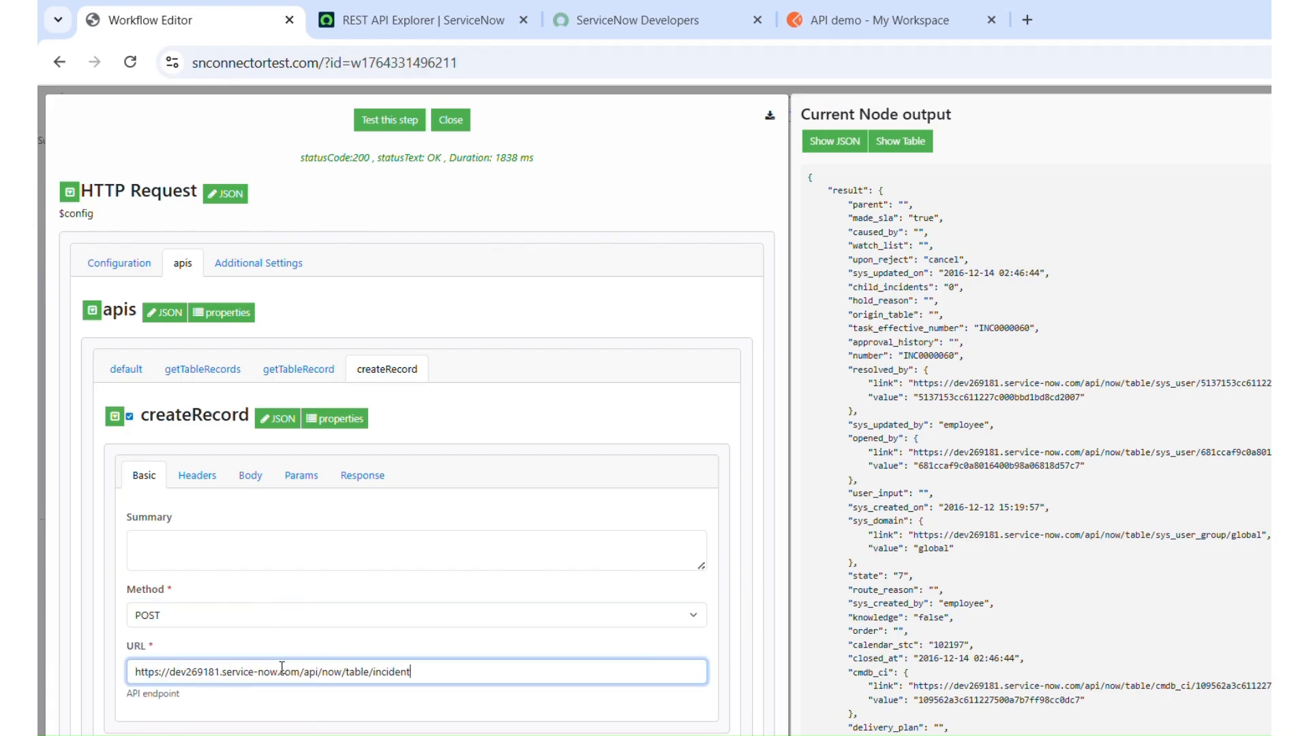
left_click(422, 520)
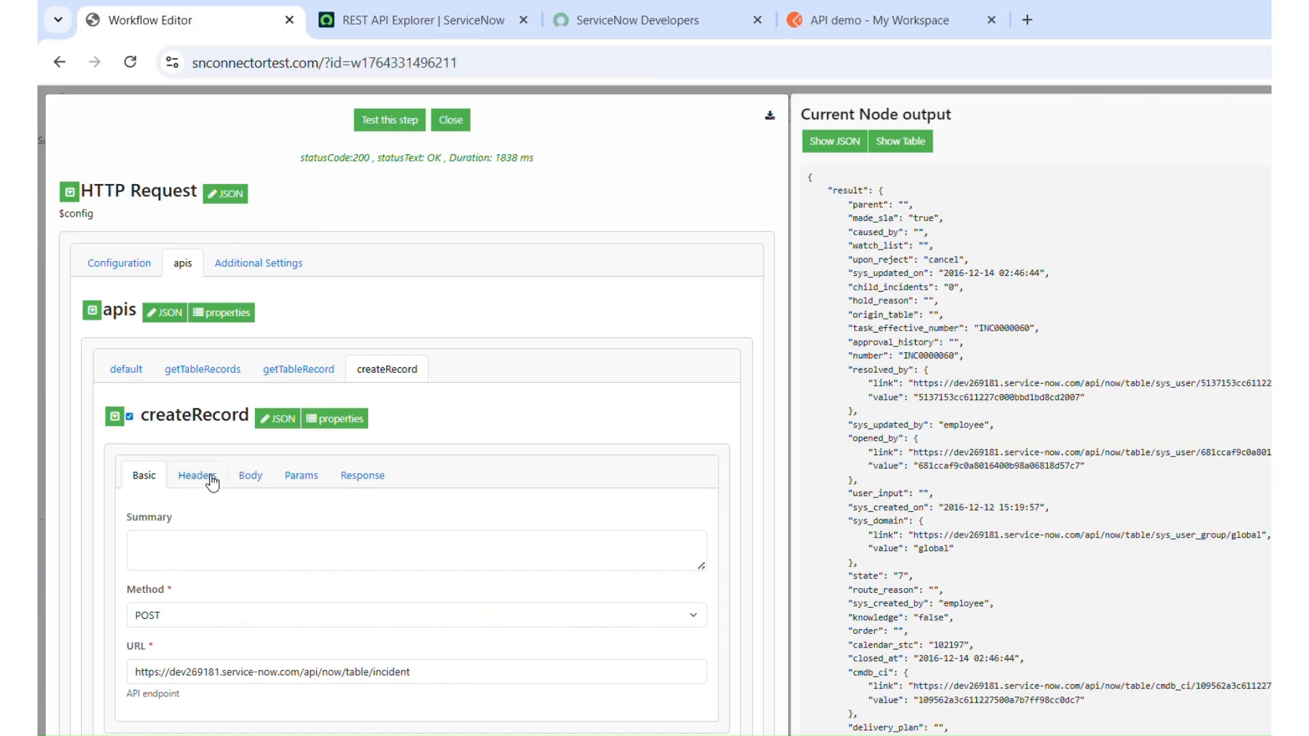
- Enable the input fields for createRecord's request body and add a field named short_description, keeping the body on "Using fields below"
left_click(246, 482)
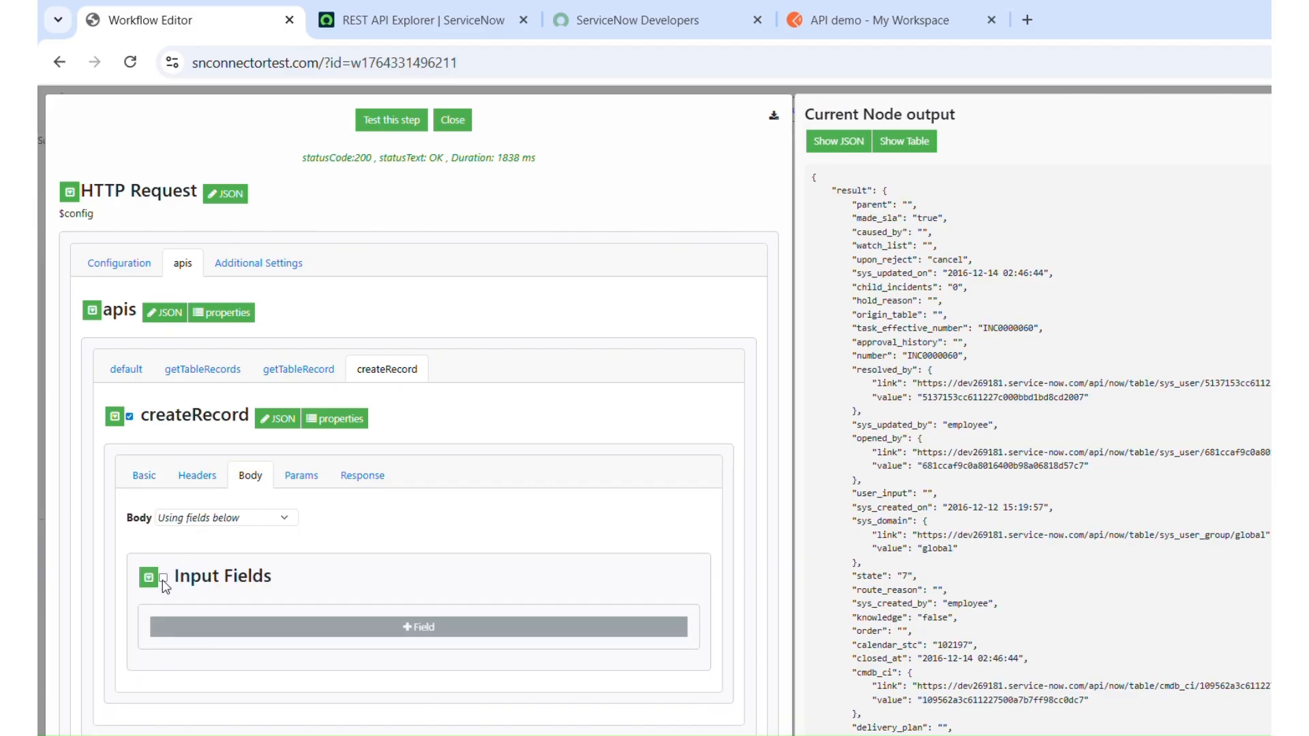
left_click(208, 519)
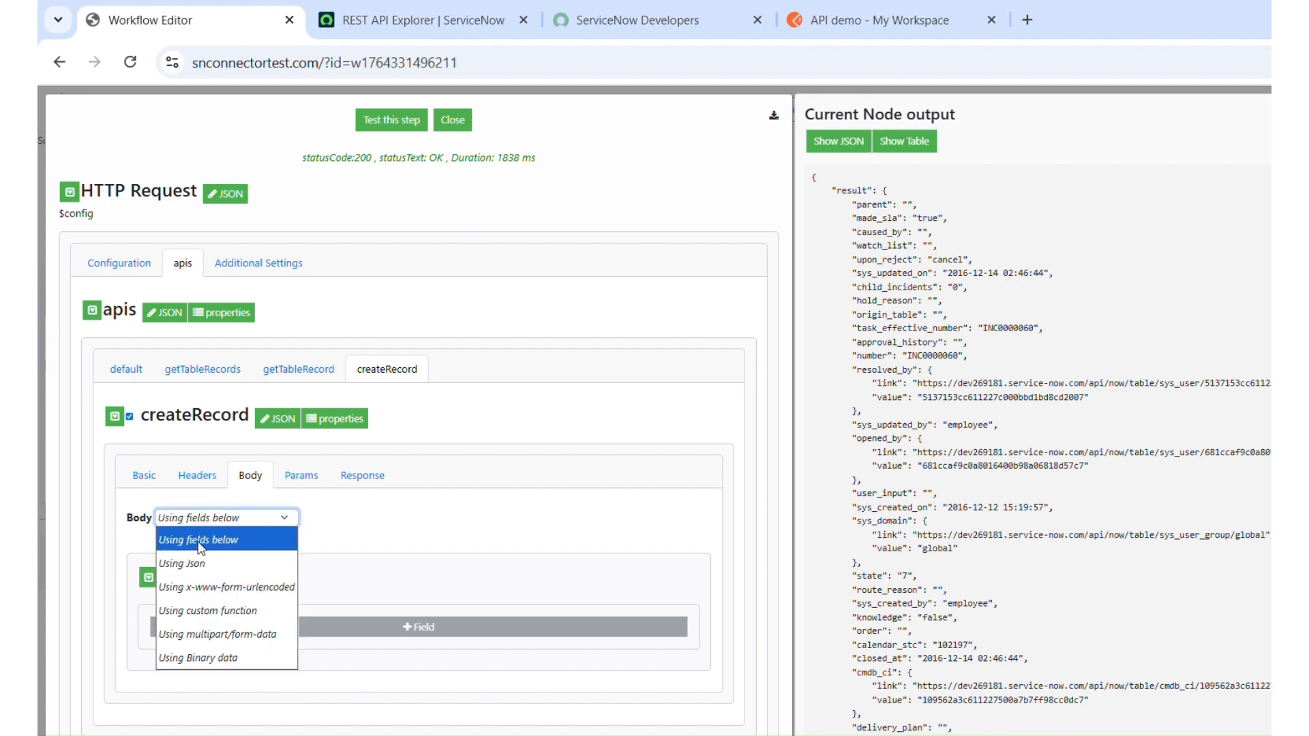
left_click(377, 529)
left_click(165, 578)
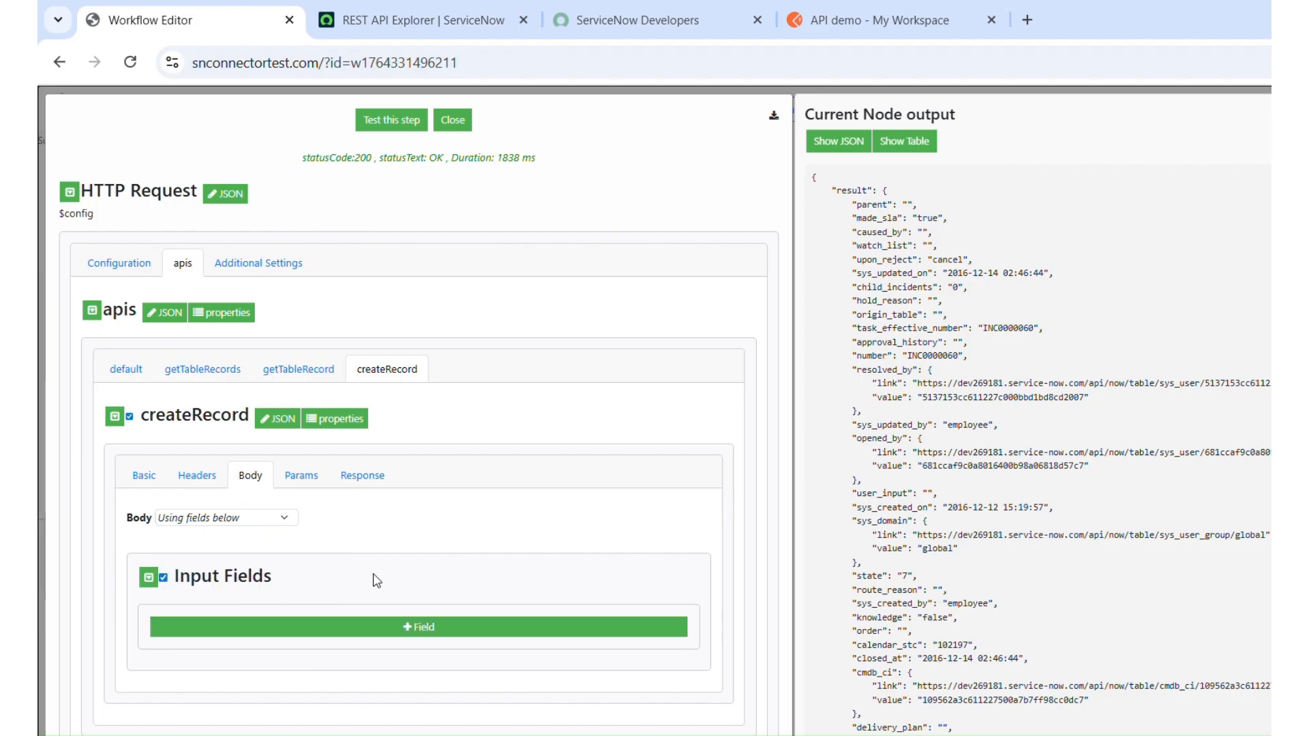
left_click(420, 628)
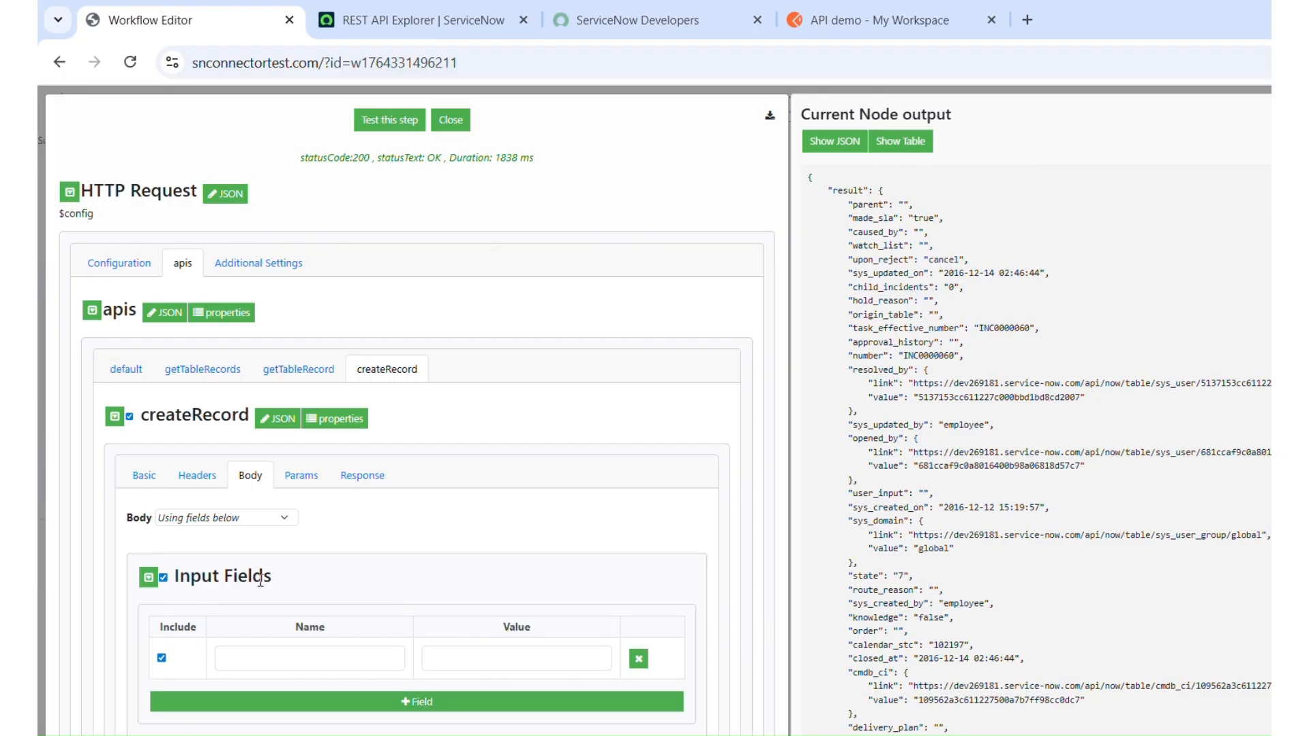
scroll(369, 583, "down", 1)
left_click(319, 583)
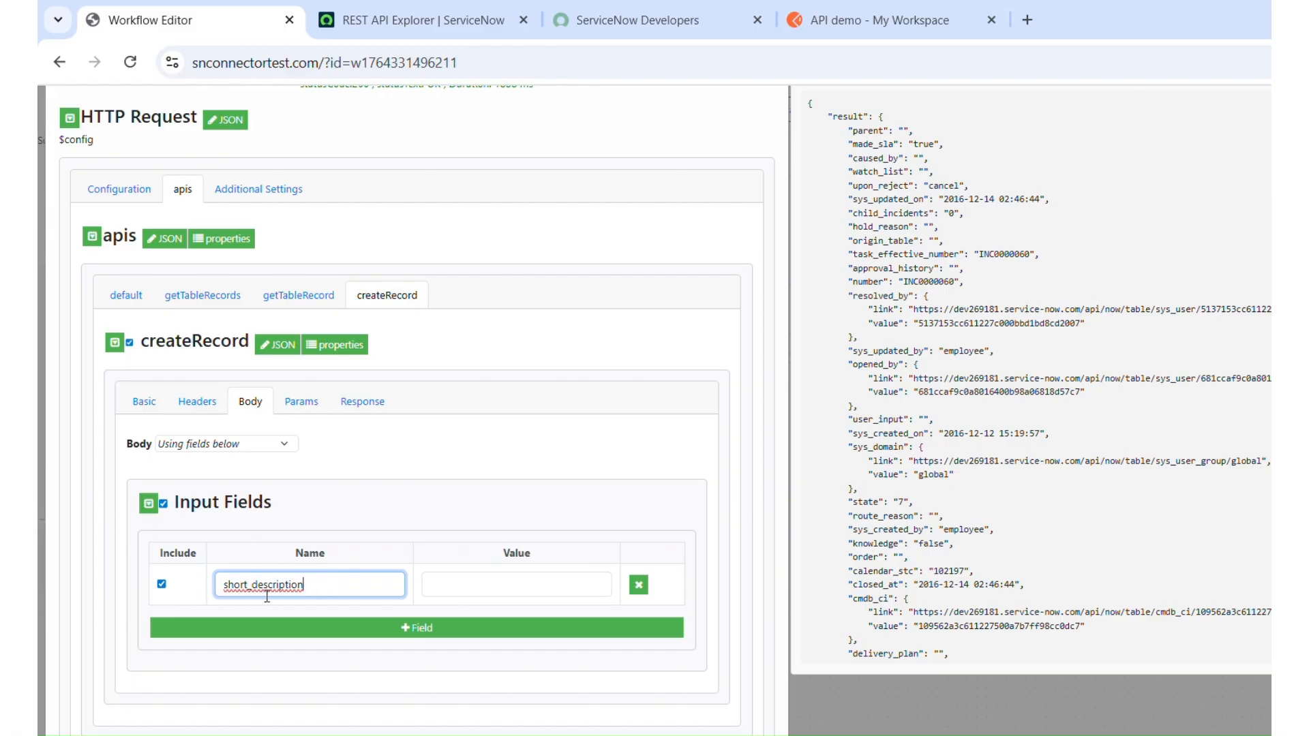
- Set the value of the short_description body field in createRecord to "Test by SNCONNECTORS"
left_click(463, 590)
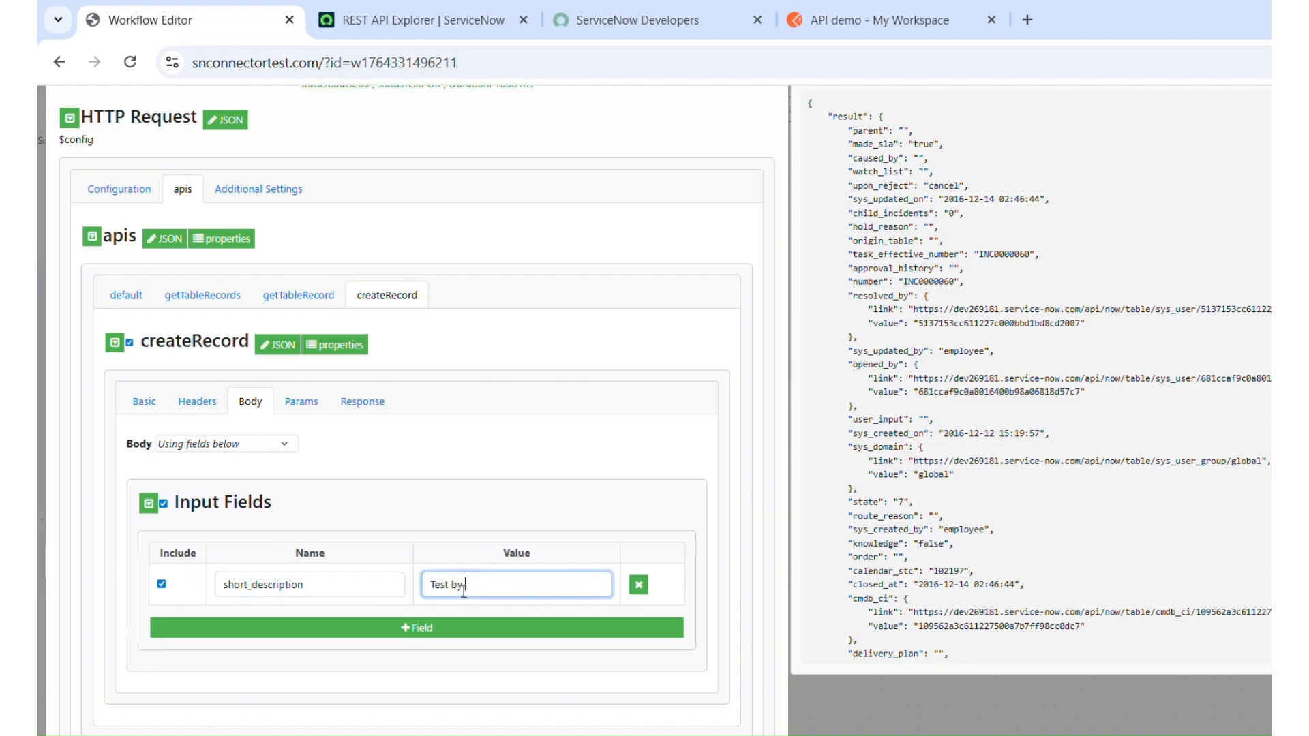
type("Test by SNCONNECTORS")
left_click(606, 528)
scroll(606, 529, "up", 1)
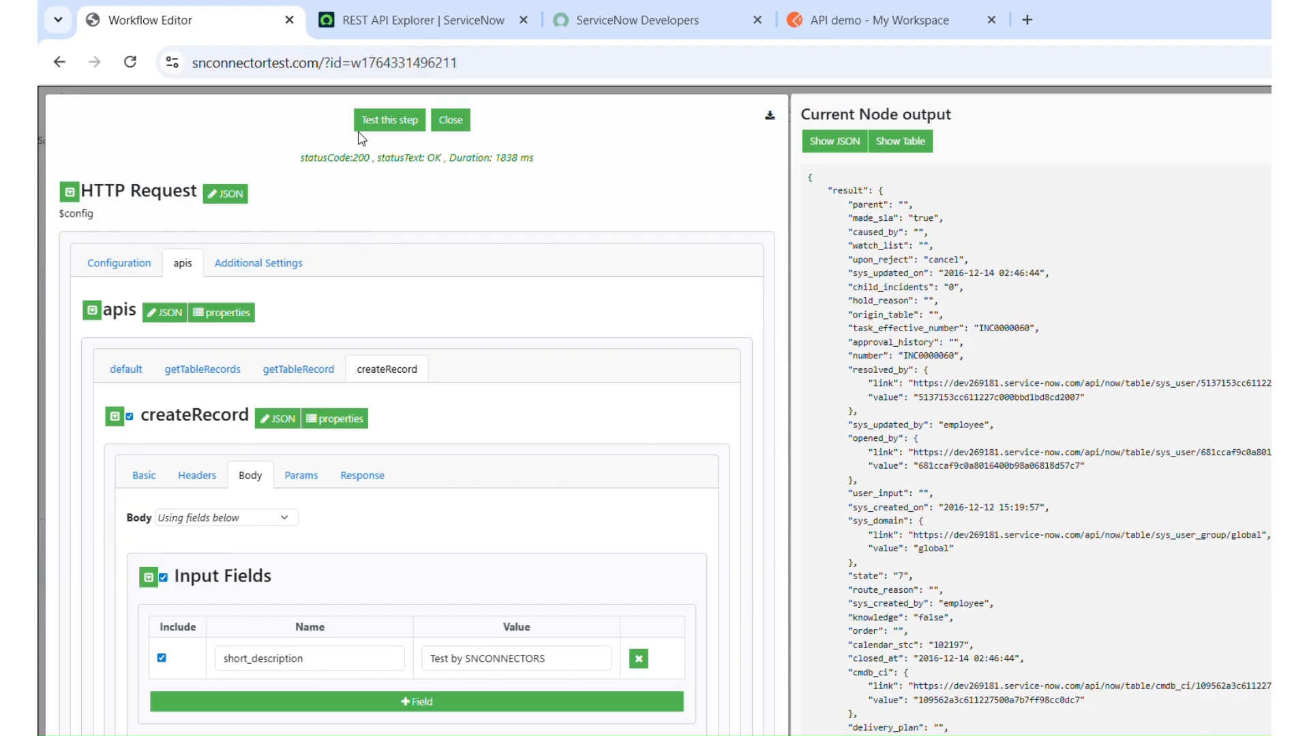
- Set the HTTP Request's custom operation to createRecord, test the step and check the incident number in the output
double_click(190, 417)
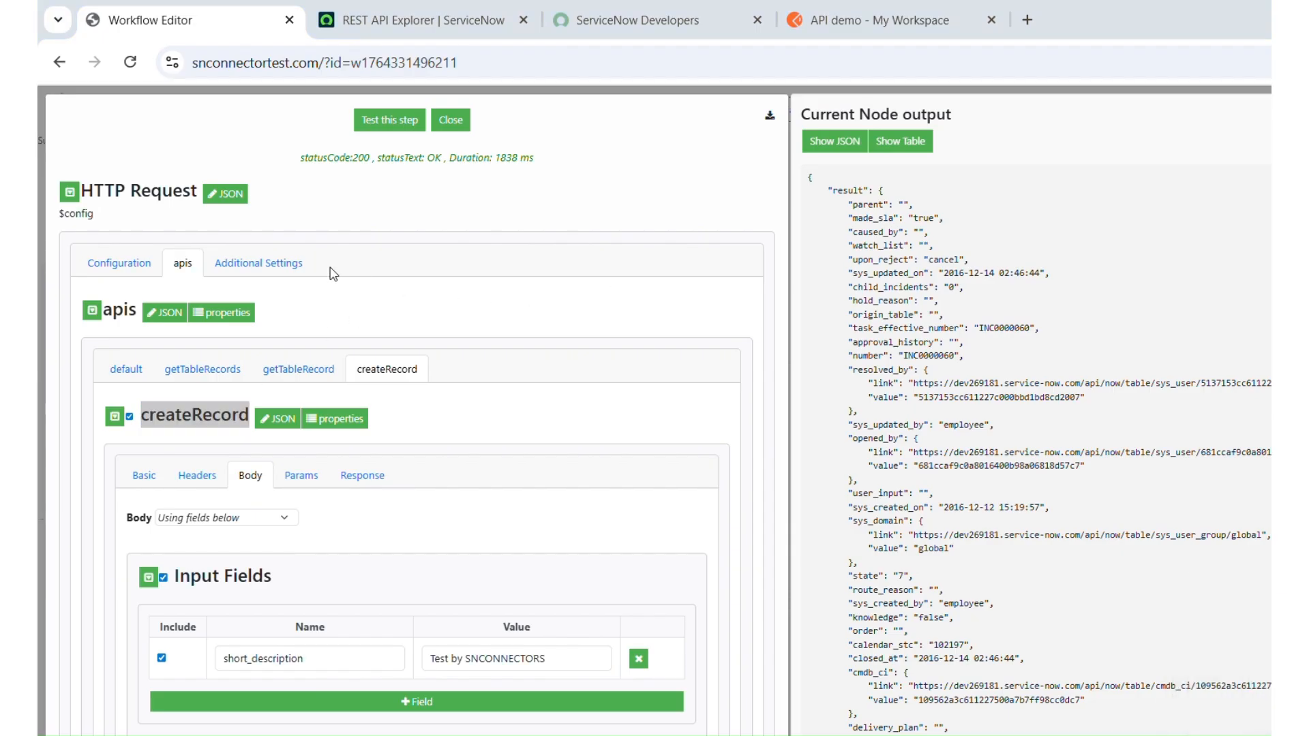
left_click(116, 267)
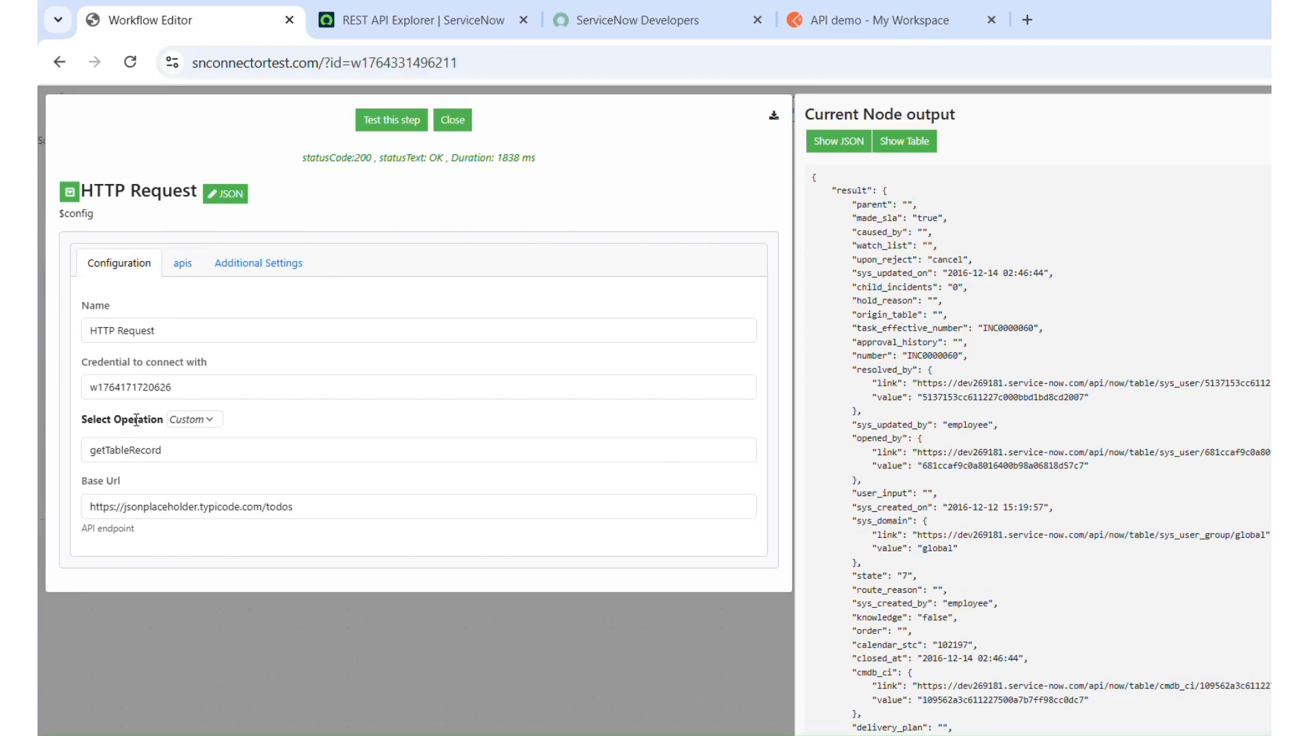
double_click(139, 454)
type("increateRecord")
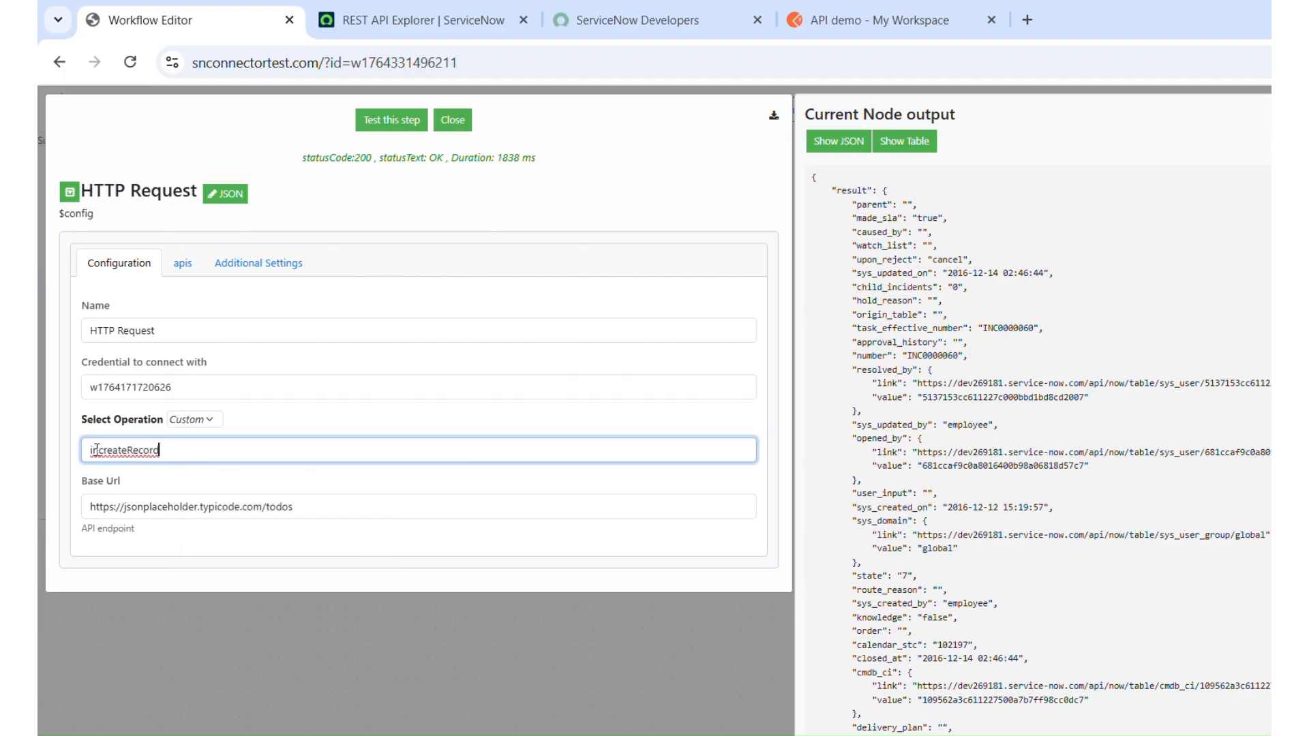
left_click(99, 449)
key("BackSpace")
key("BackSpace")
key("BackSpace")
left_click(389, 119)
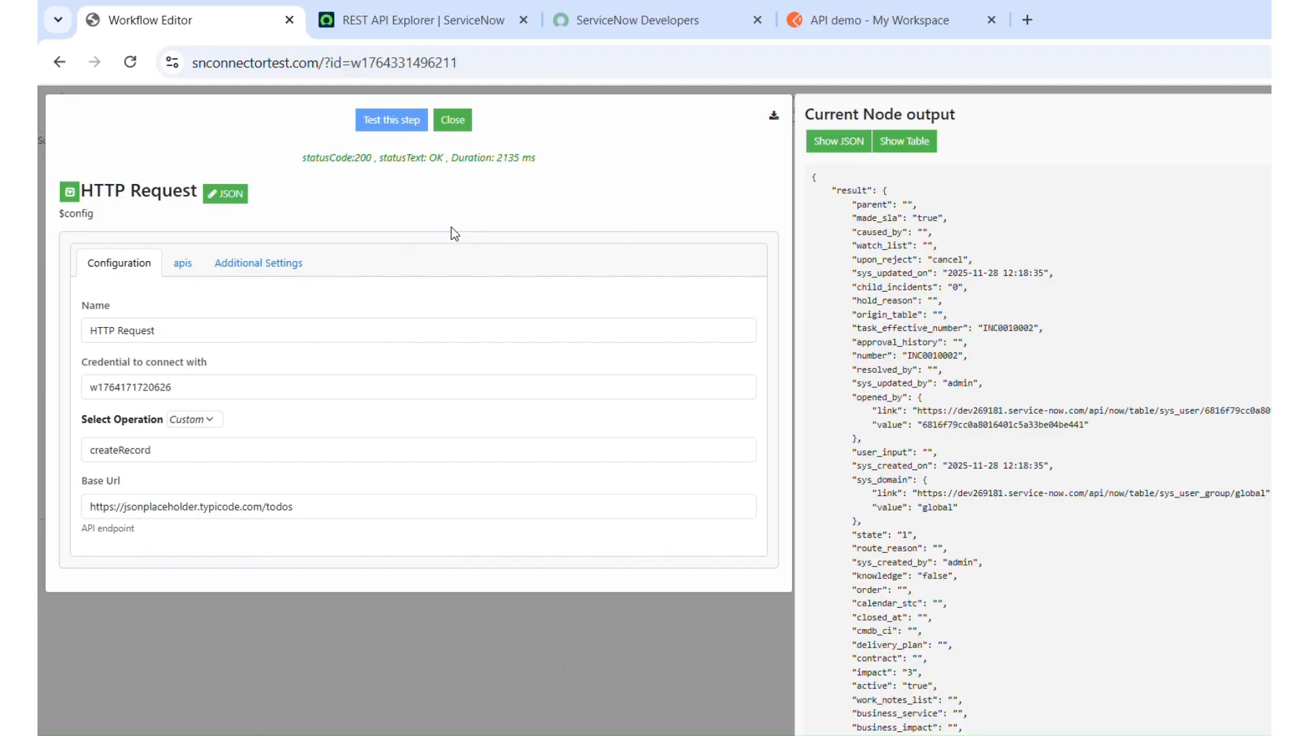
double_click(1010, 330)
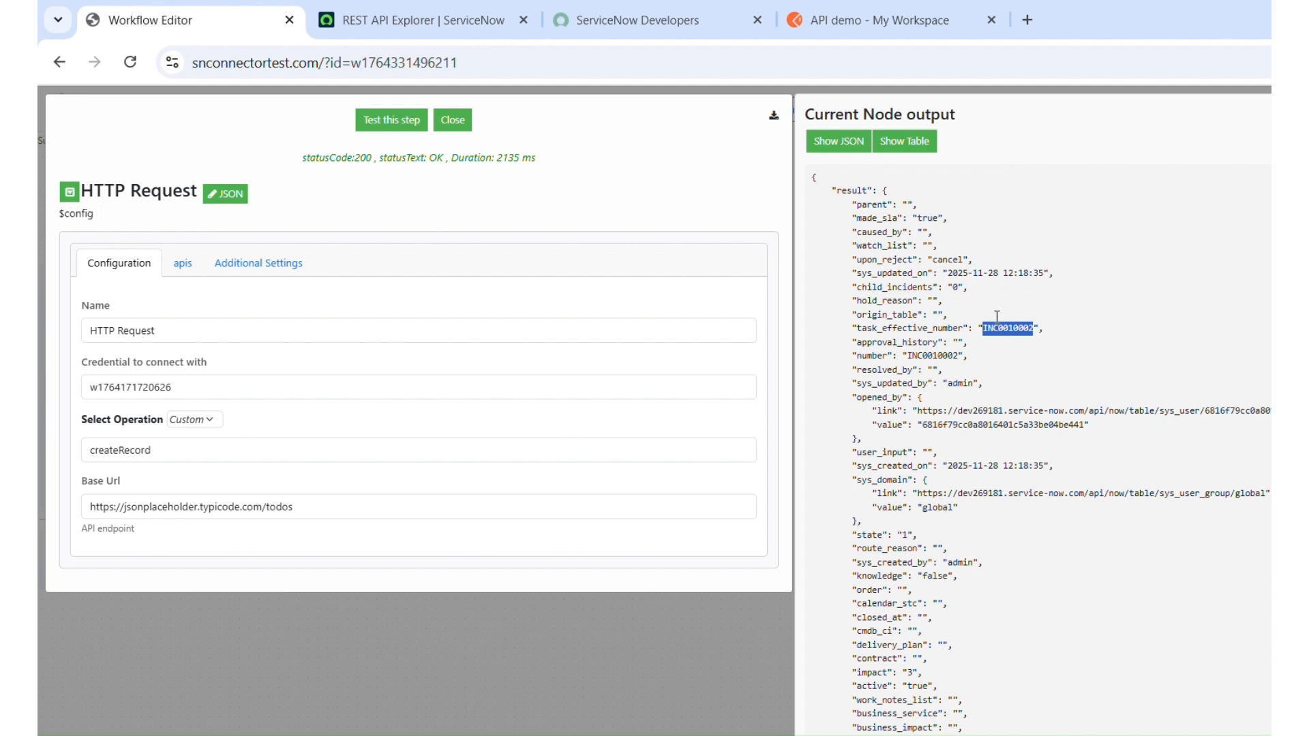
- Duplicate the REST API Explorer browser page and load the ServiceNow instance's home page in the copy
left_click(466, 19)
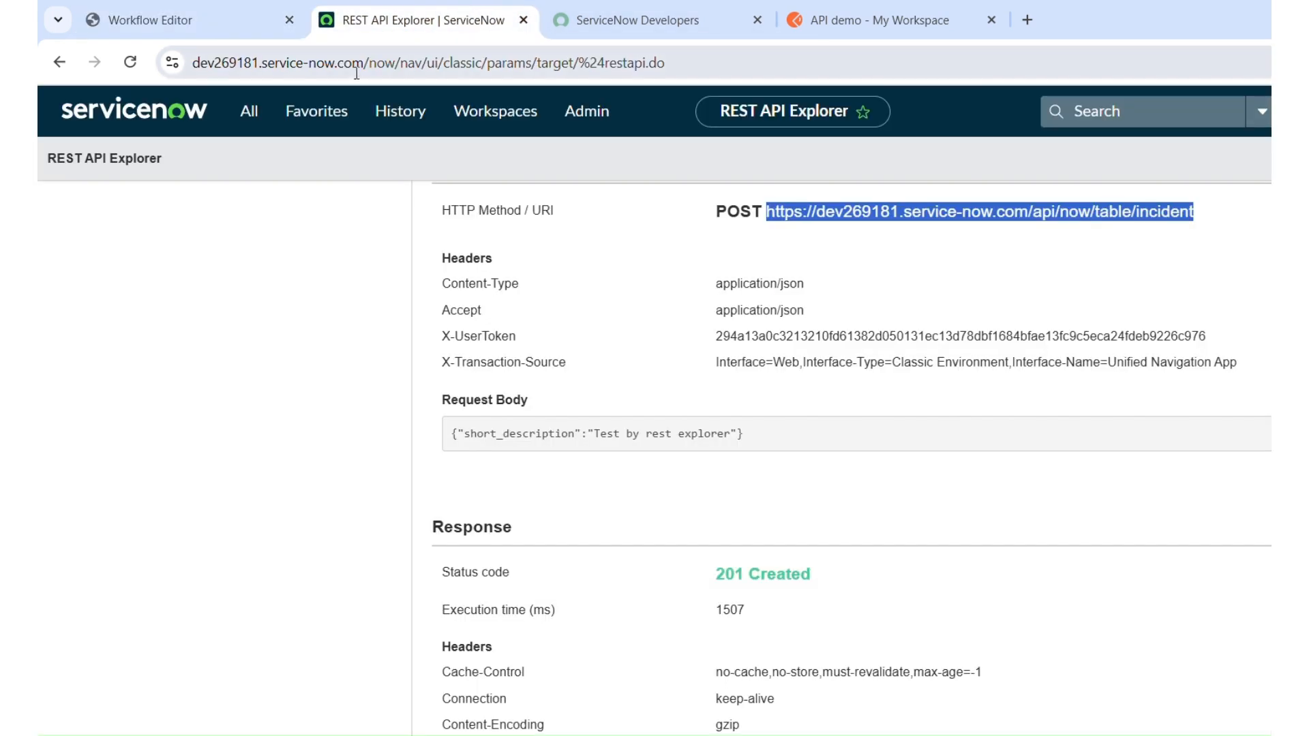
right_click(434, 26)
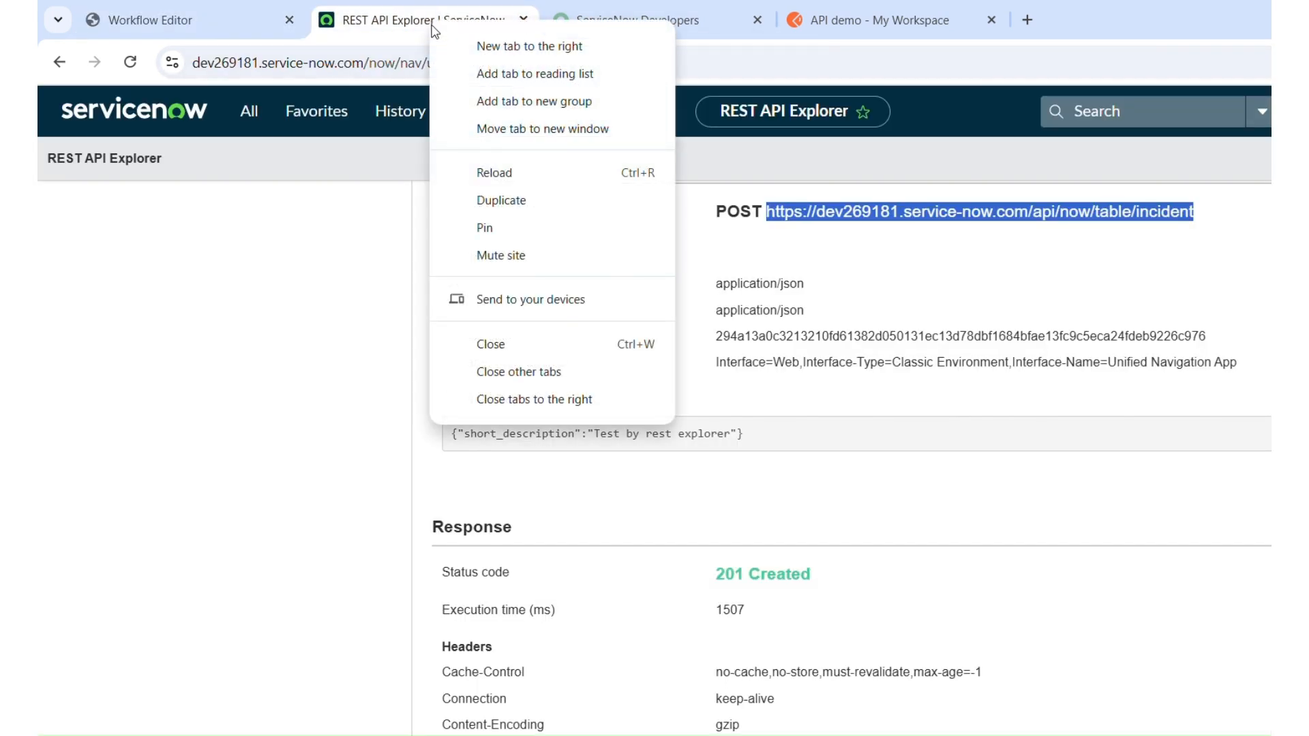
left_click(508, 201)
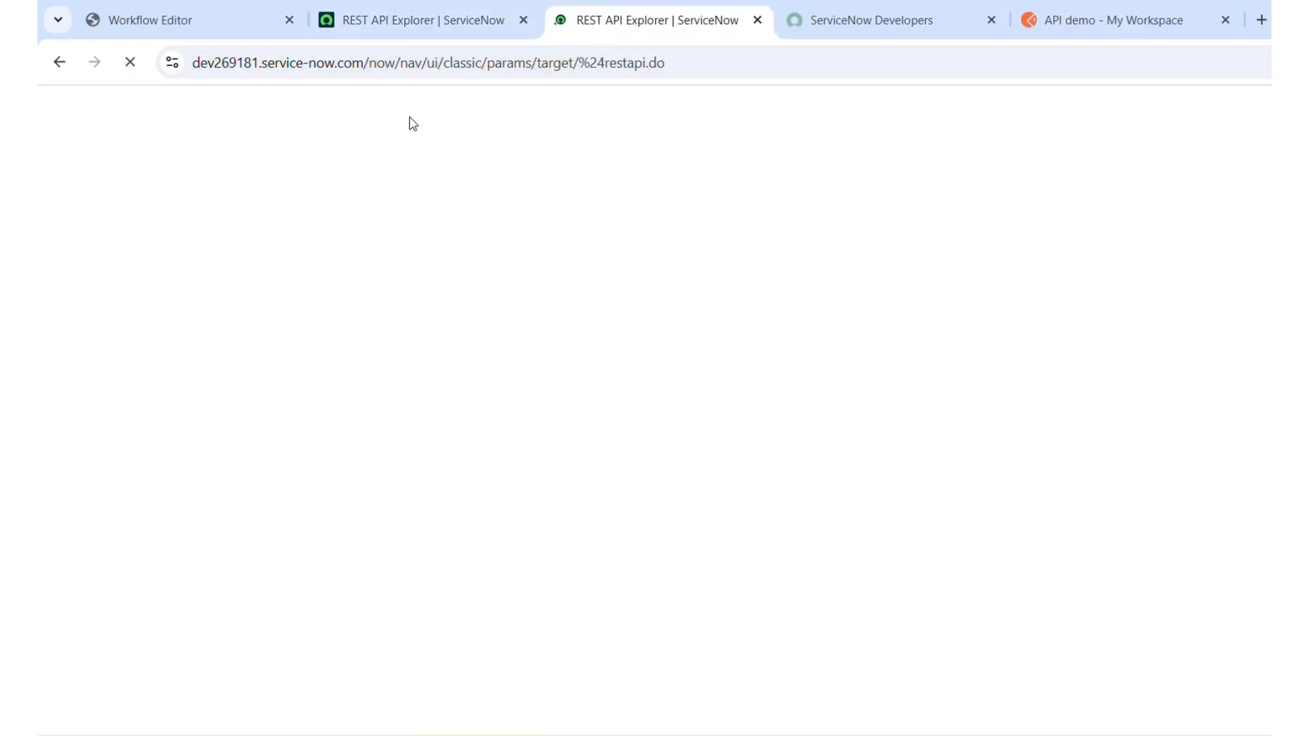
left_click_drag(369, 63, 786, 125)
key("BackSpace")
key("BackSpace")
key("Return")
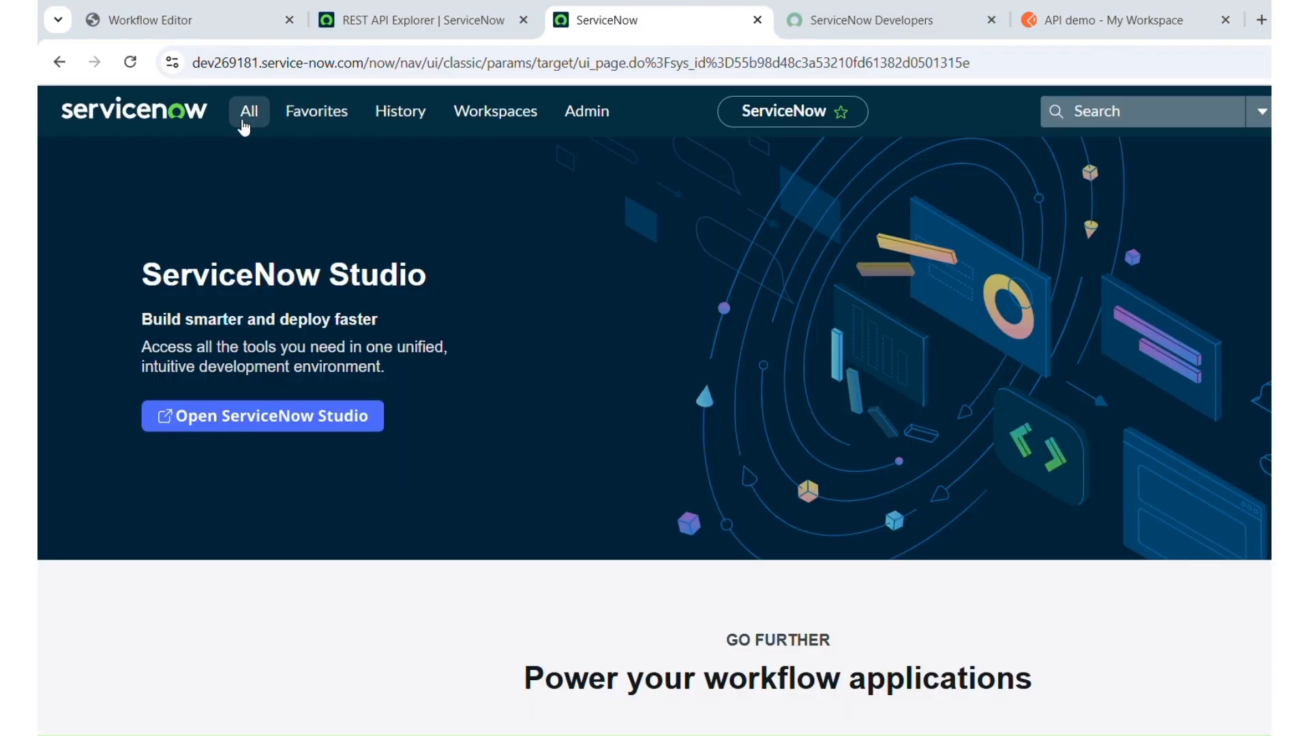
- Find the Self-Service Incidents list, remove its filter conditions, and open the incident described as "Test by SNCONNECTORS"
left_click(246, 116)
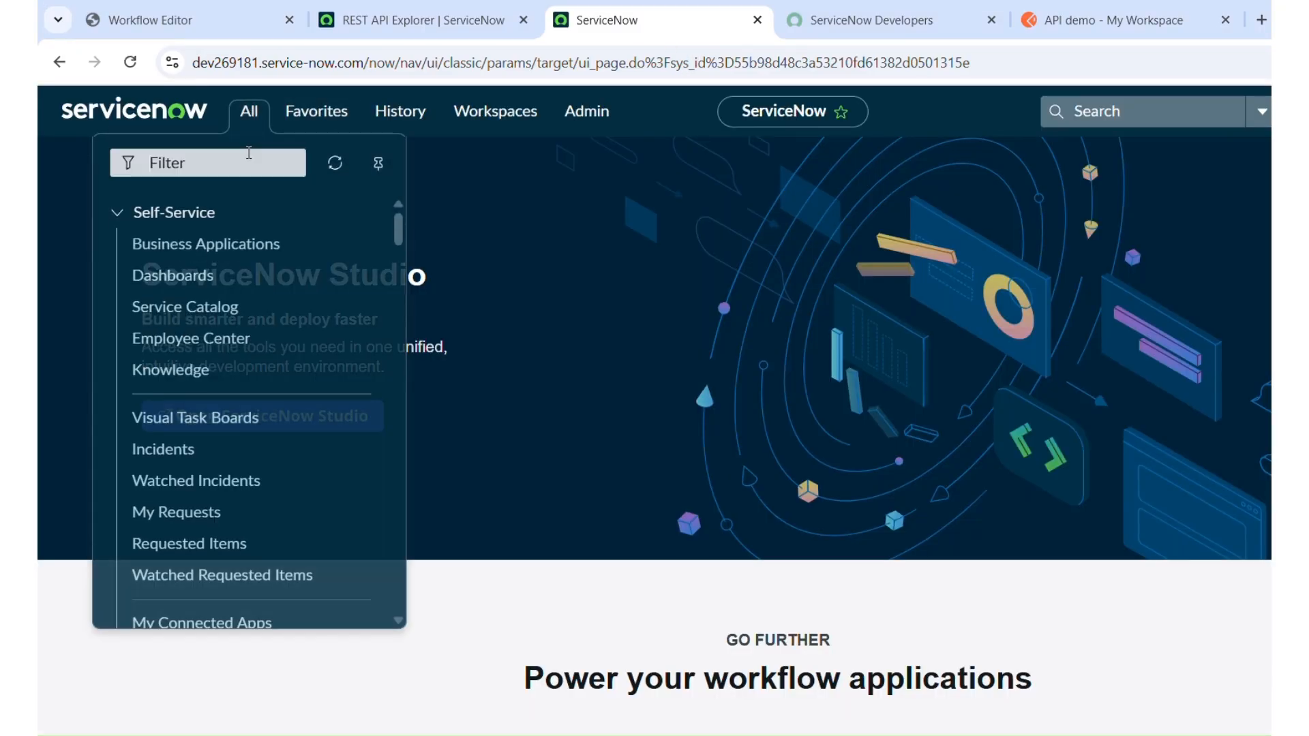
type("incl")
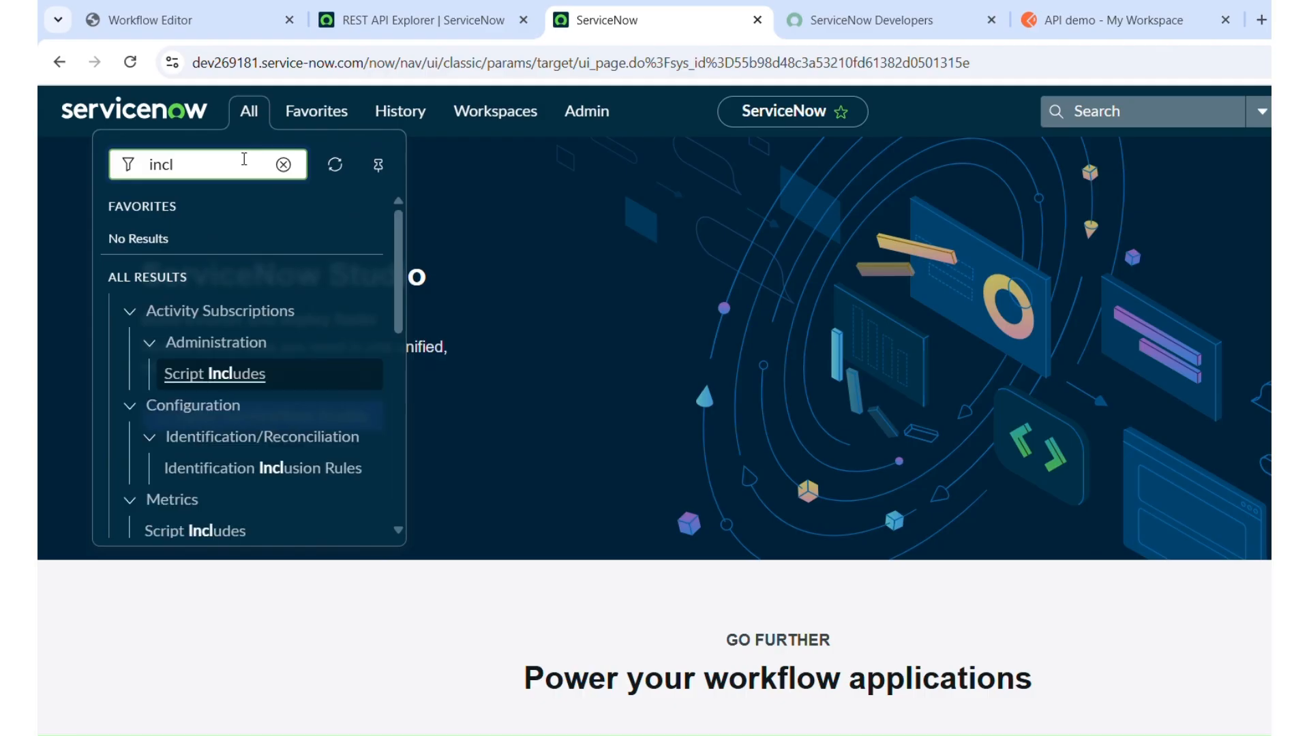
key("BackSpace")
type("ident")
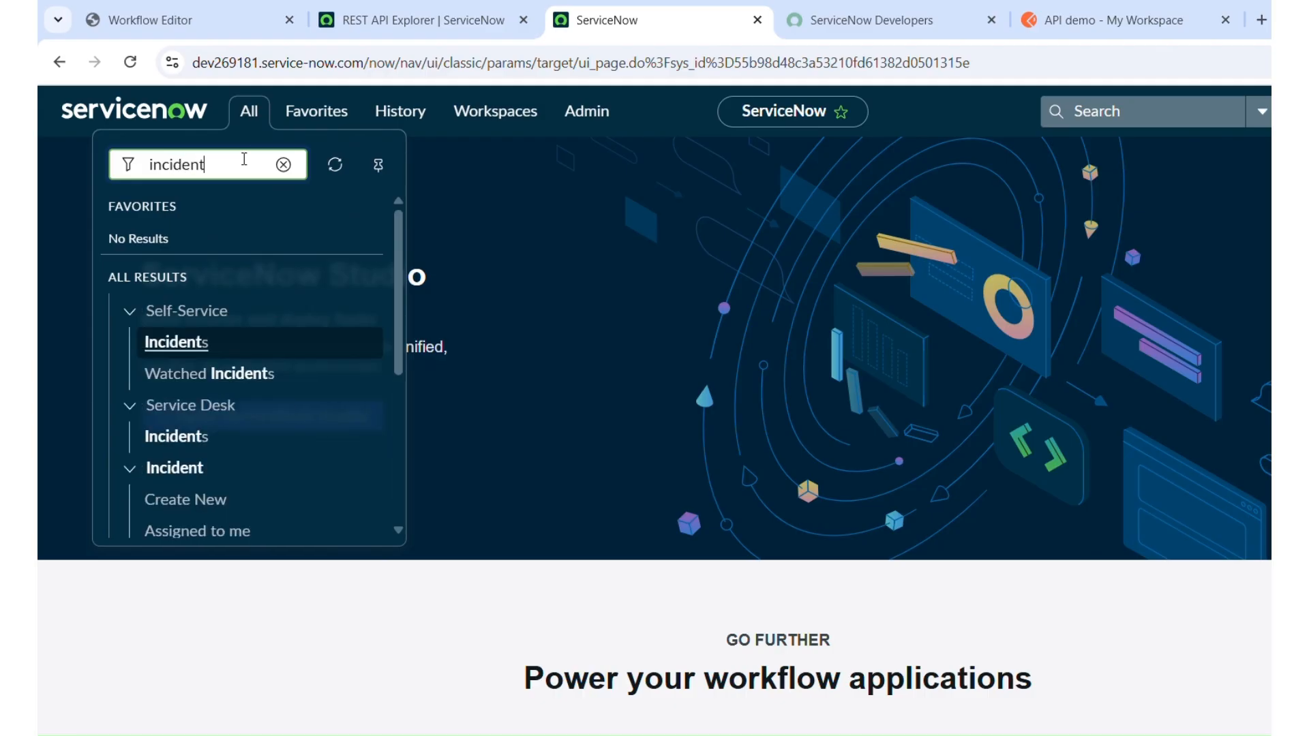
left_click(164, 342)
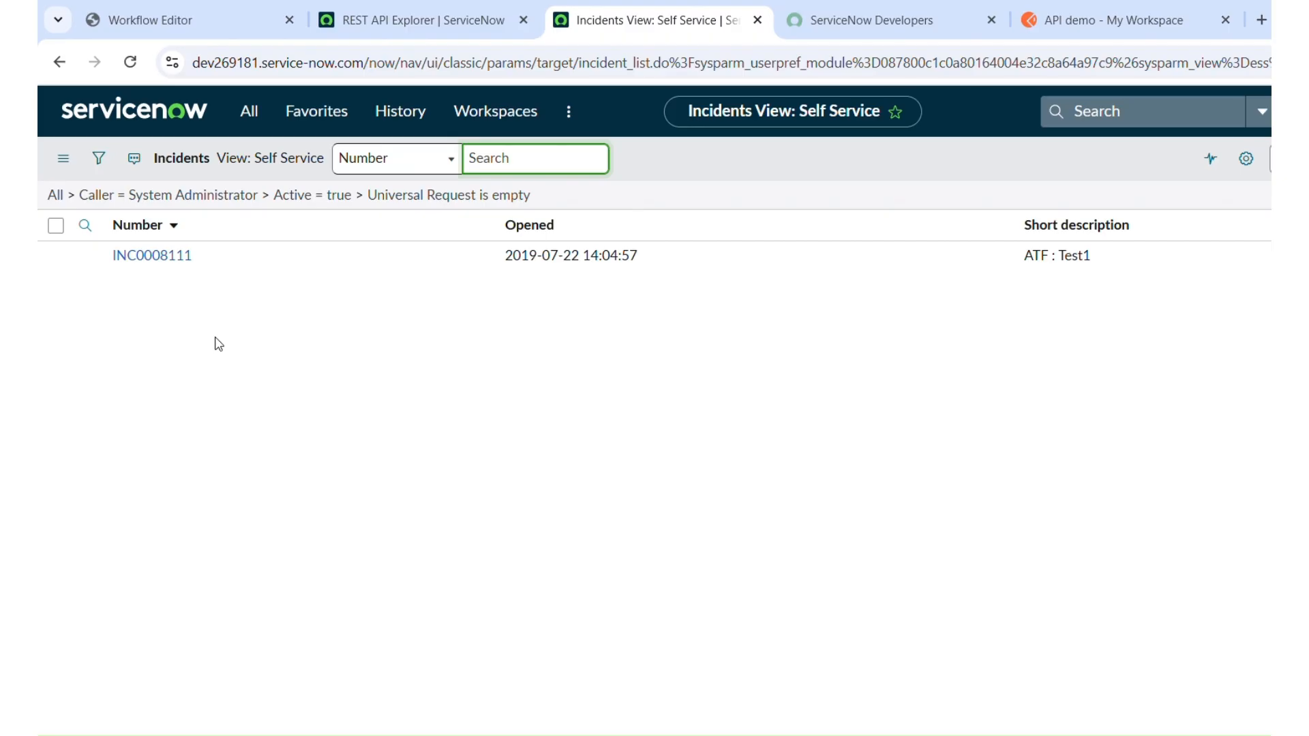
left_click(56, 202)
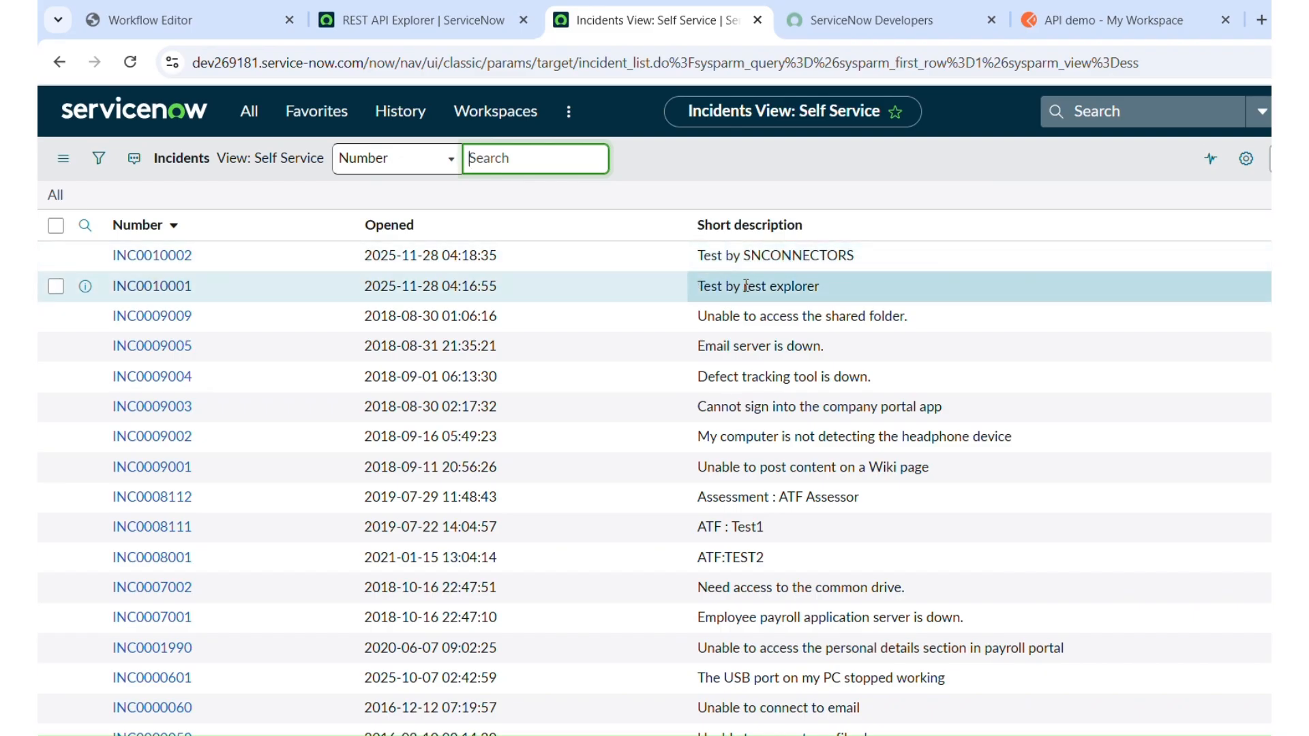
left_click_drag(837, 289, 693, 297)
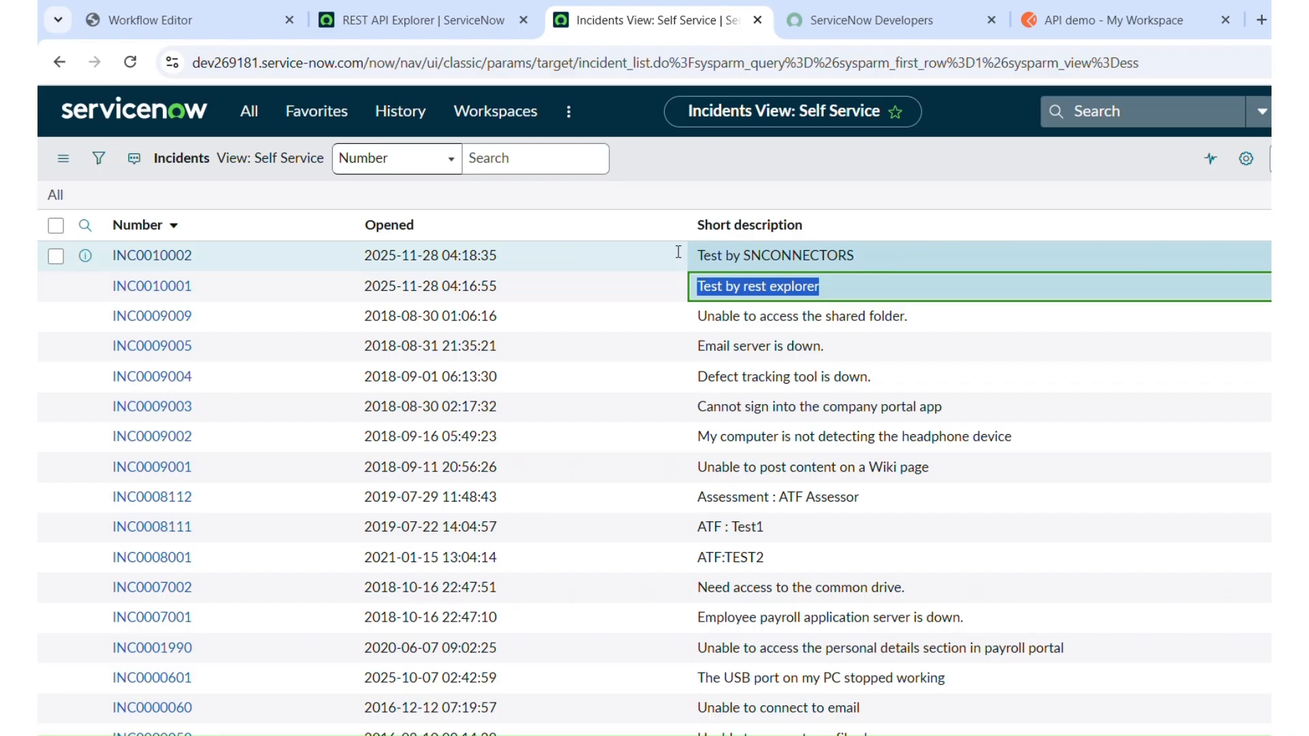
left_click(166, 256)
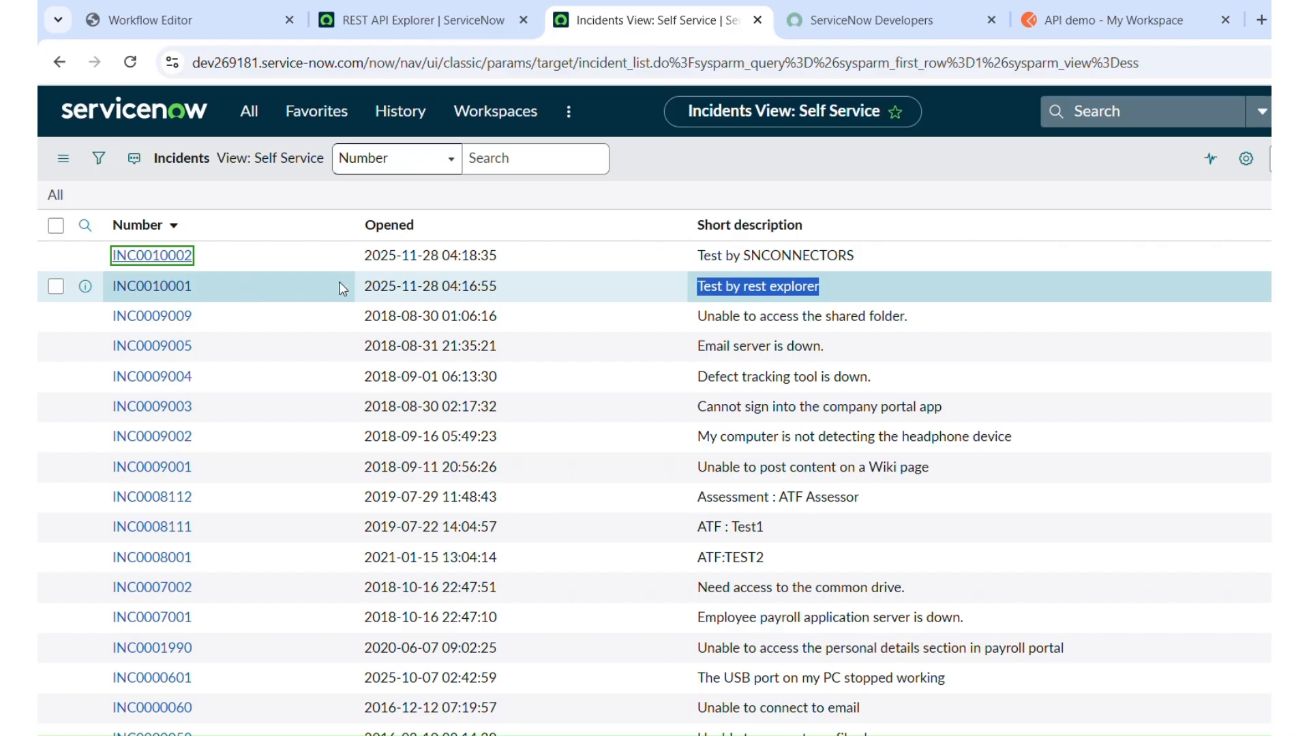
- Switch to the Workflow Editor, check the number in the node output and the createRecord body, and close the node settings
left_click(190, 26)
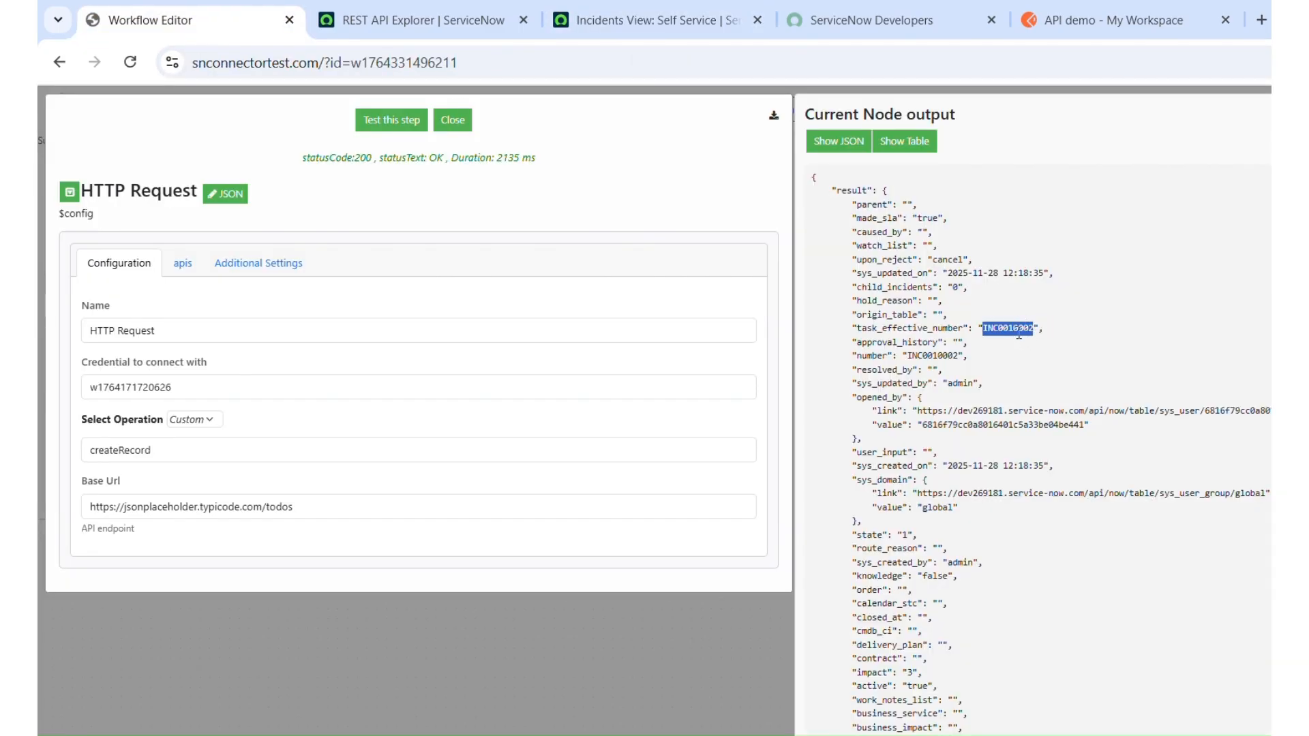
double_click(949, 355)
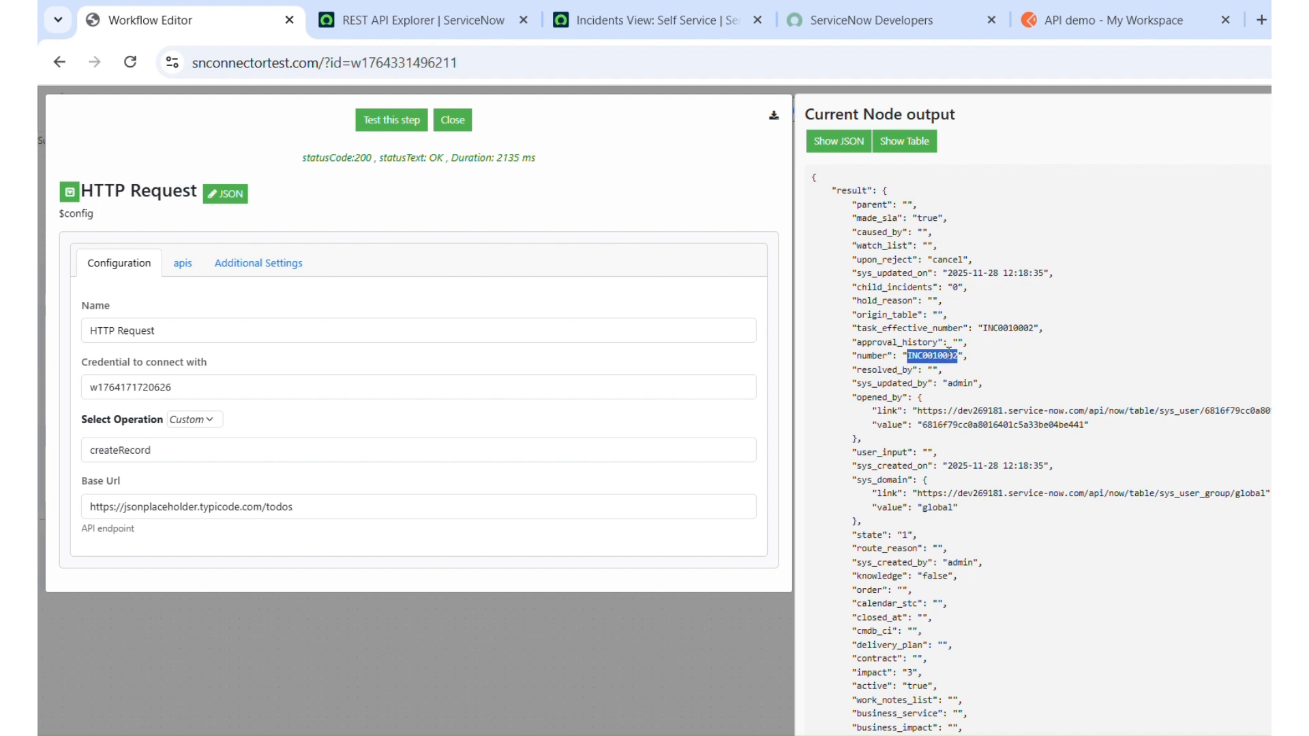
left_click(182, 265)
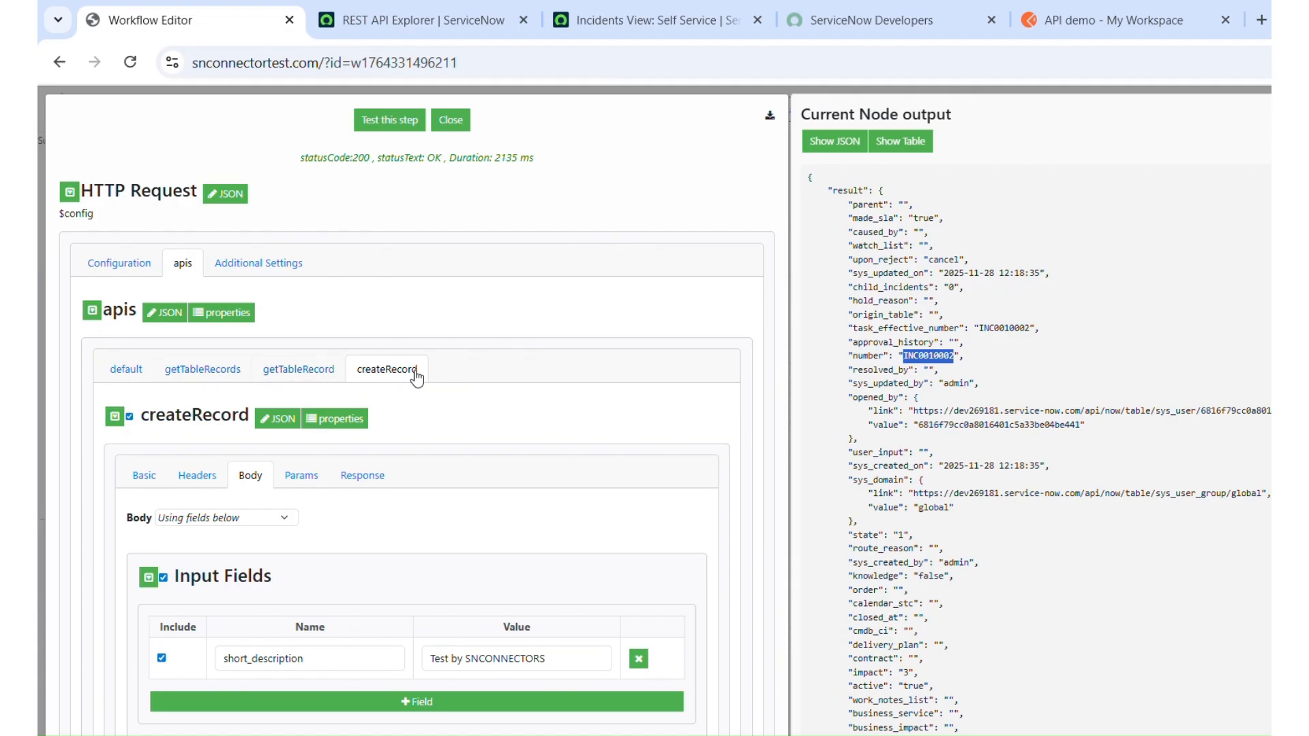
left_click(455, 125)
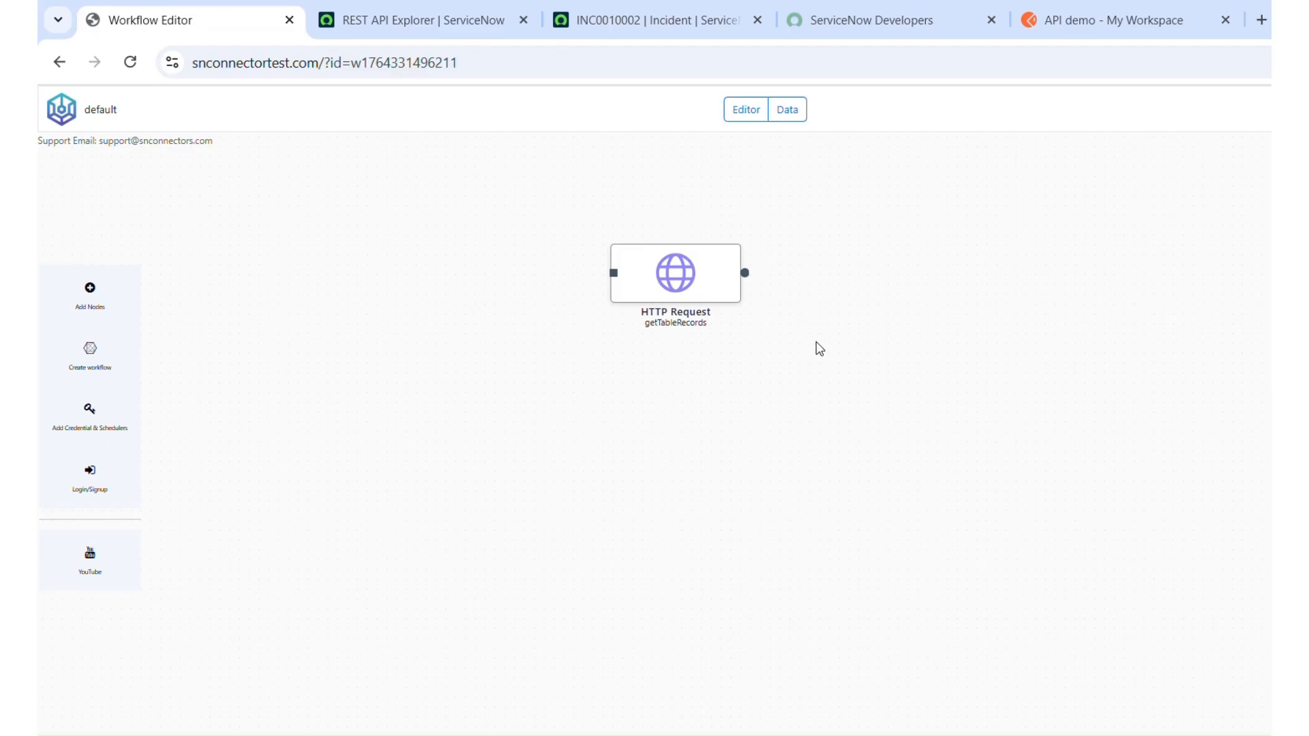
- Move the HTTP Request node toward the upper left of the canvas and open its API definitions
left_click_drag(677, 256, 416, 205)
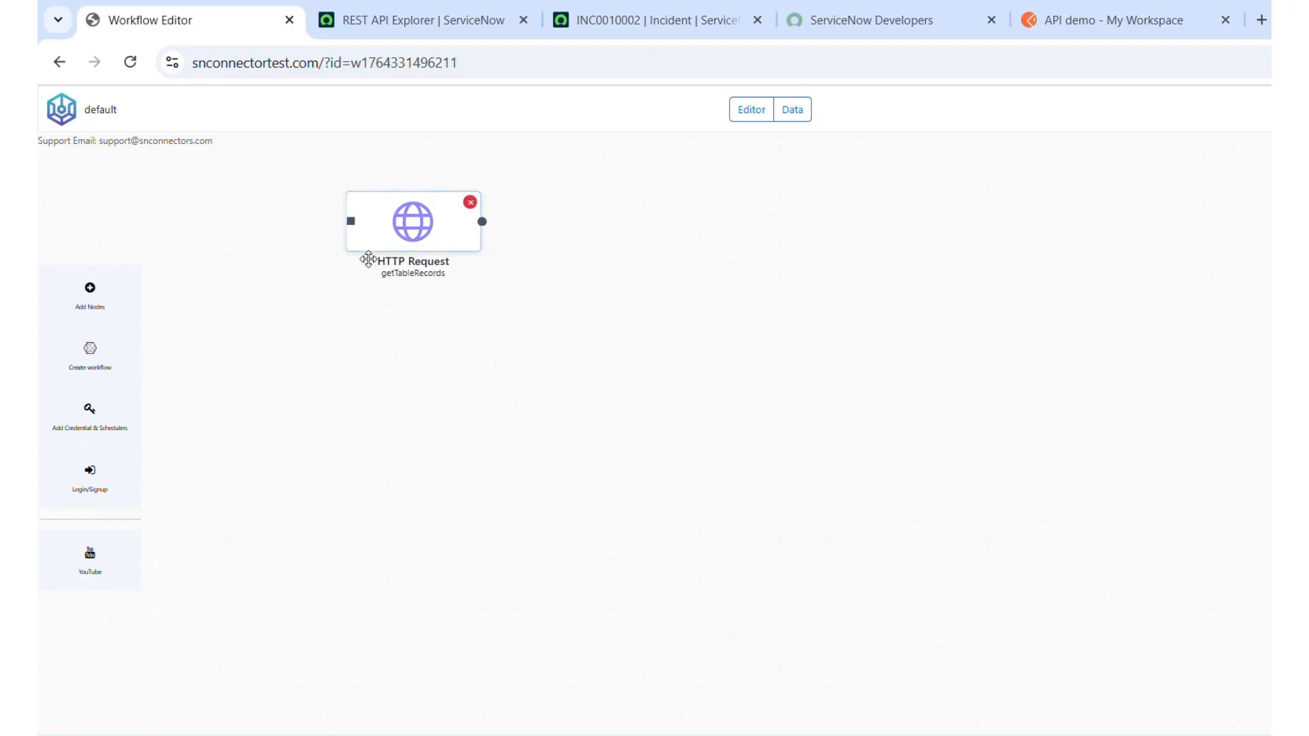
double_click(419, 213)
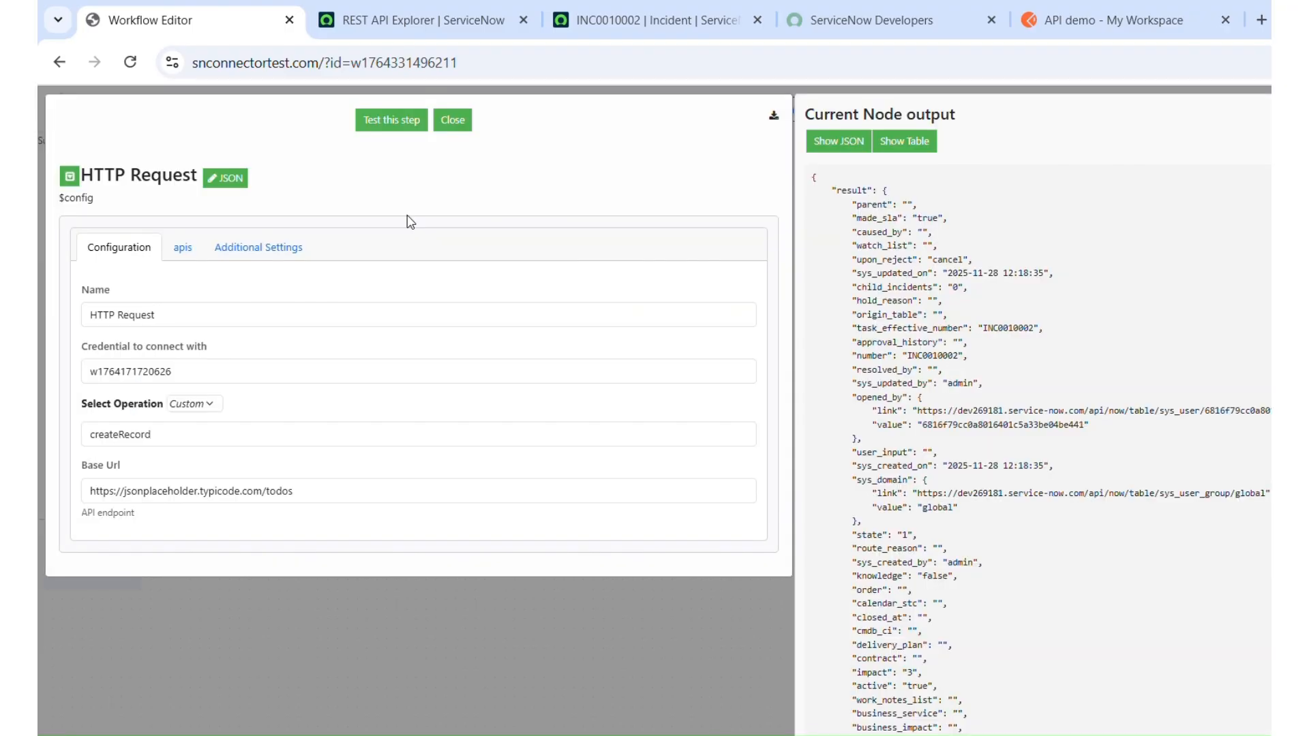
left_click(184, 249)
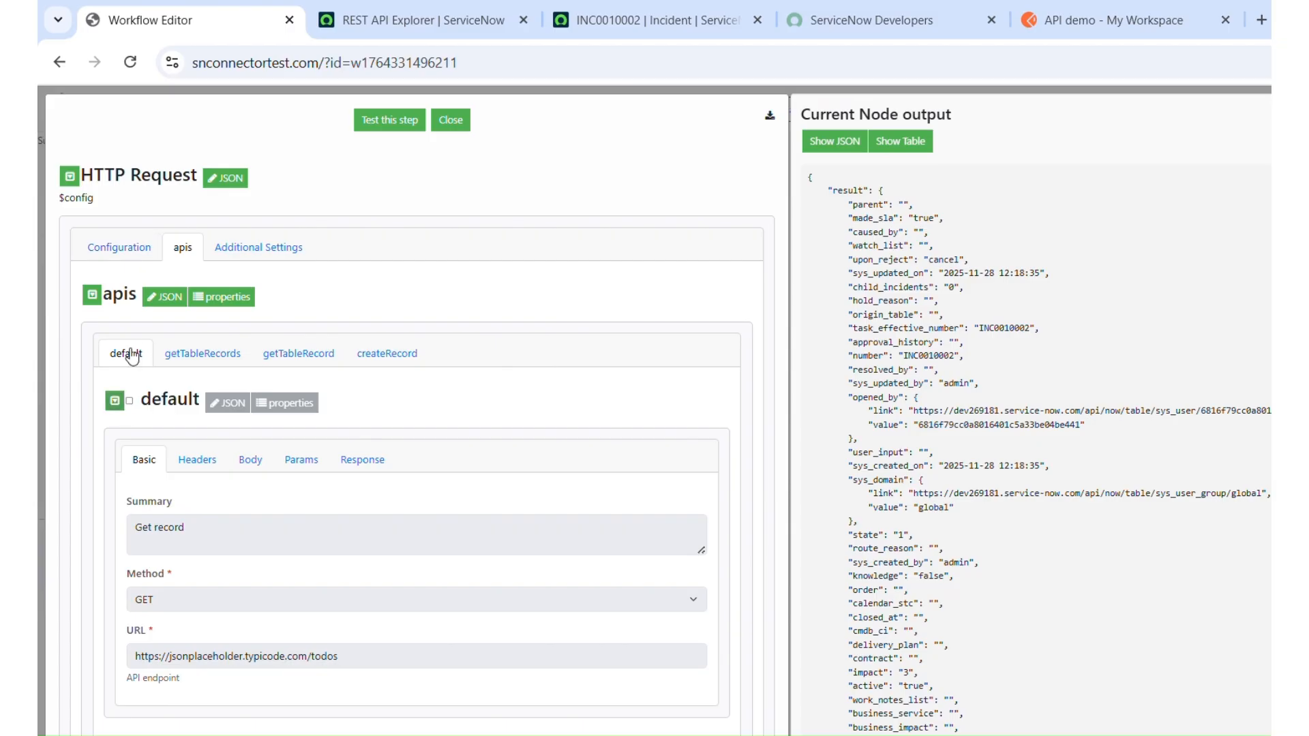
- Review the getTableRecords, getTableRecord, createRecord and default API definitions, and close the node settings
left_click(195, 361)
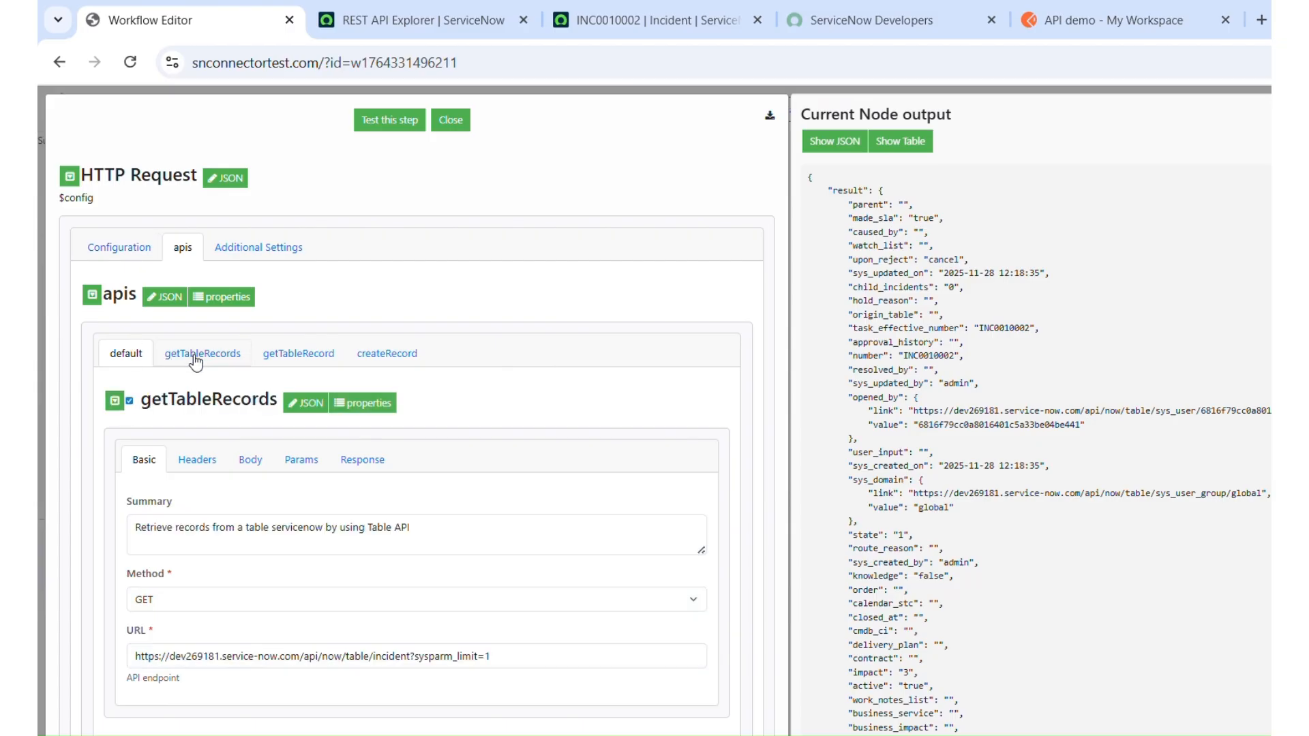
left_click(296, 357)
left_click(402, 356)
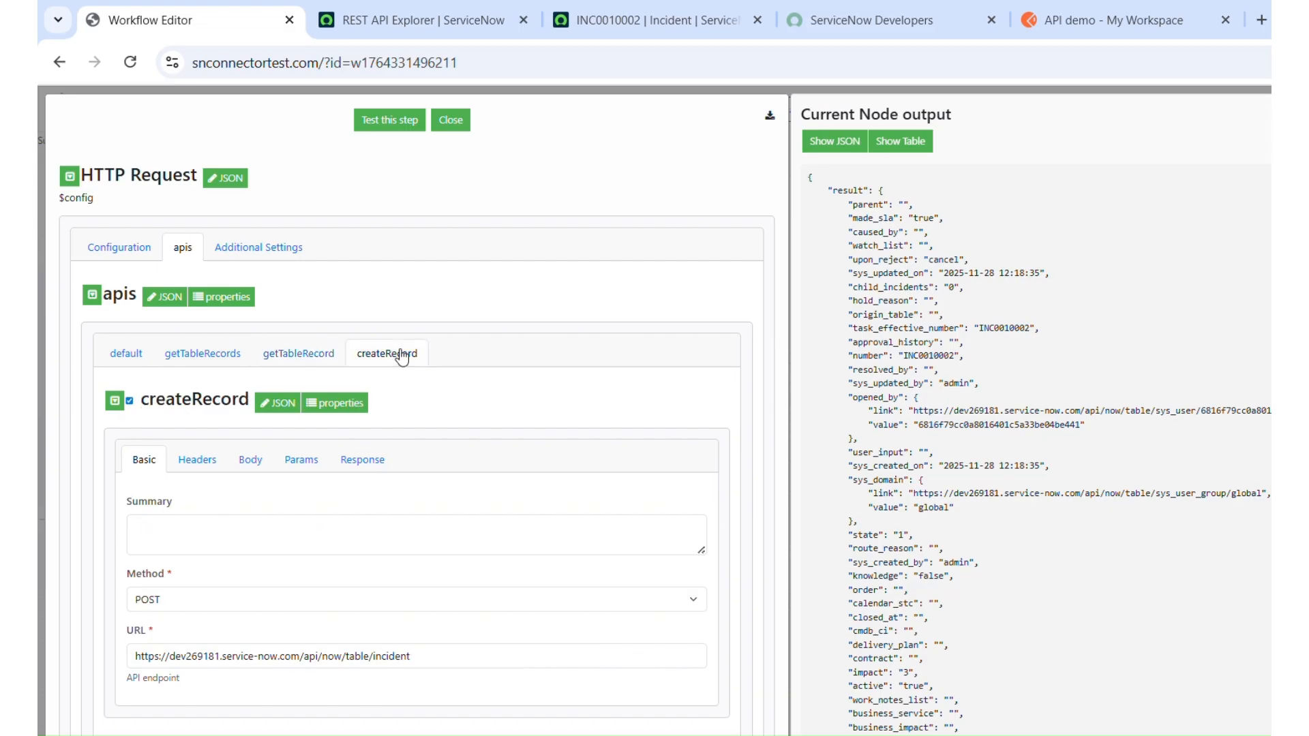
left_click(124, 360)
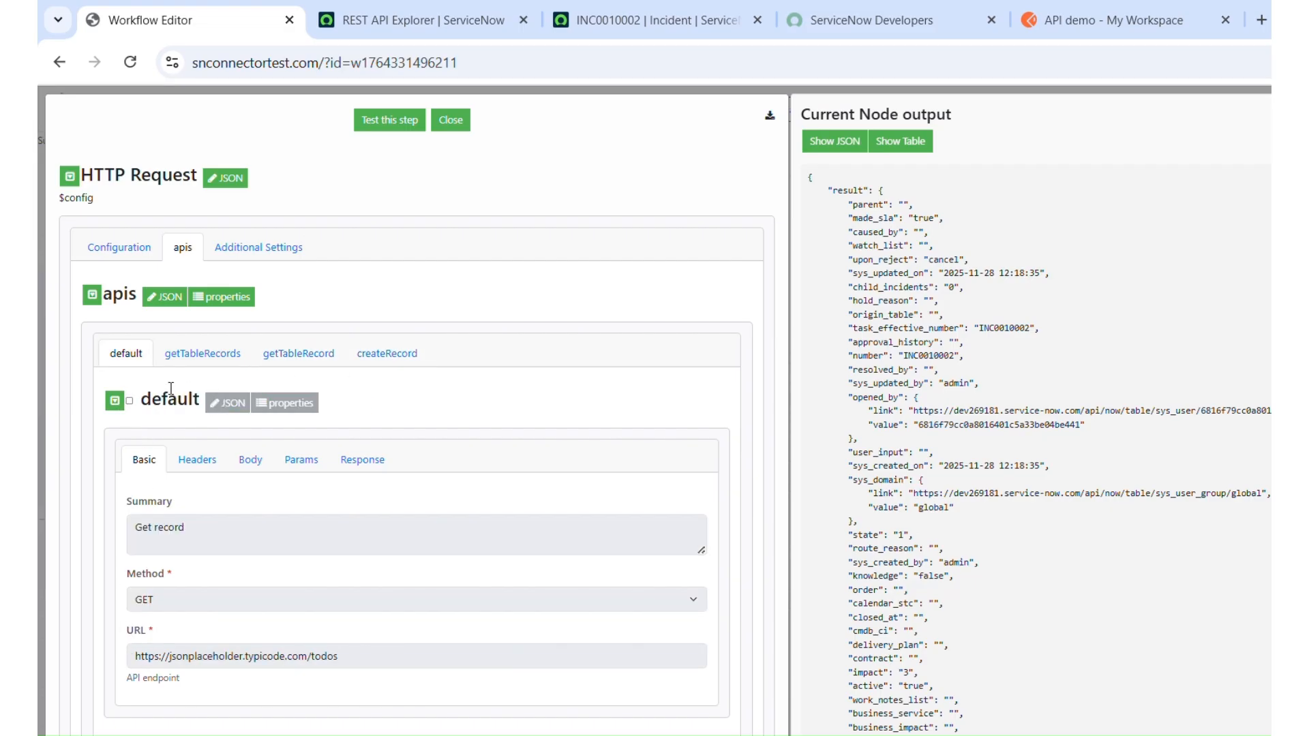
left_click(215, 354)
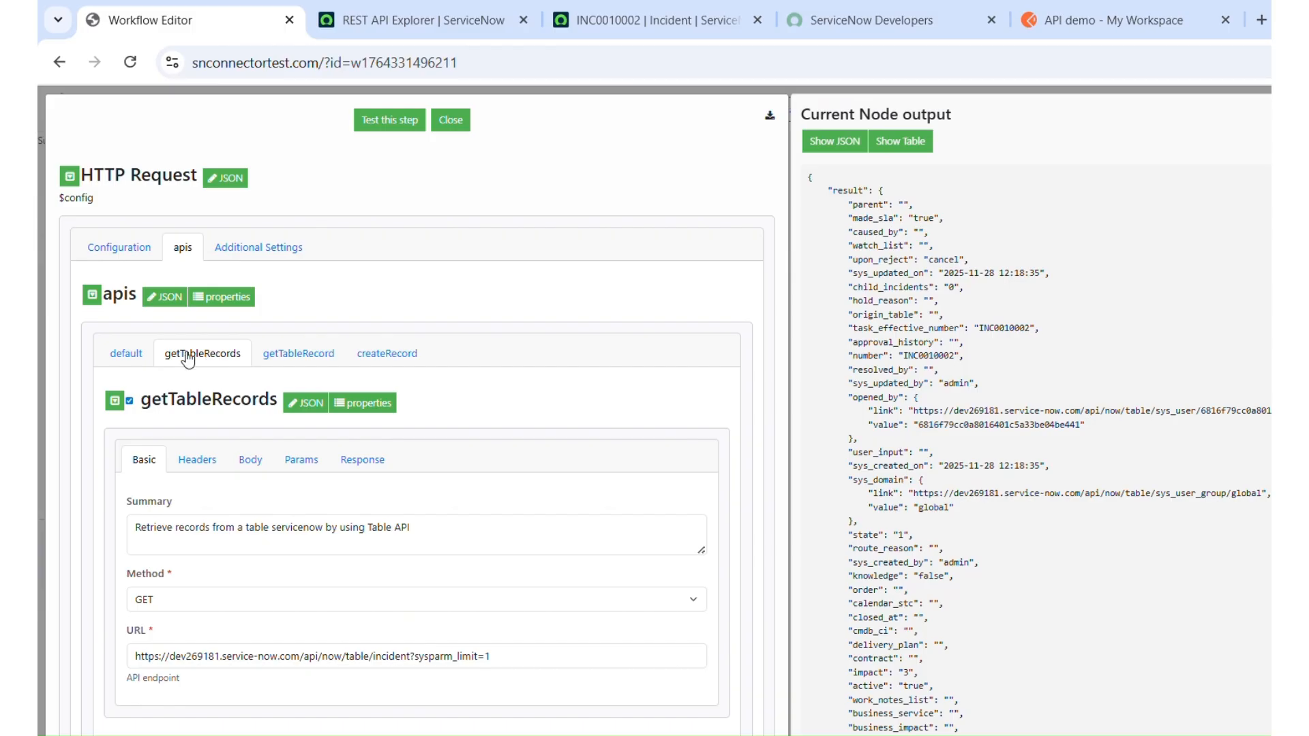
left_click(127, 360)
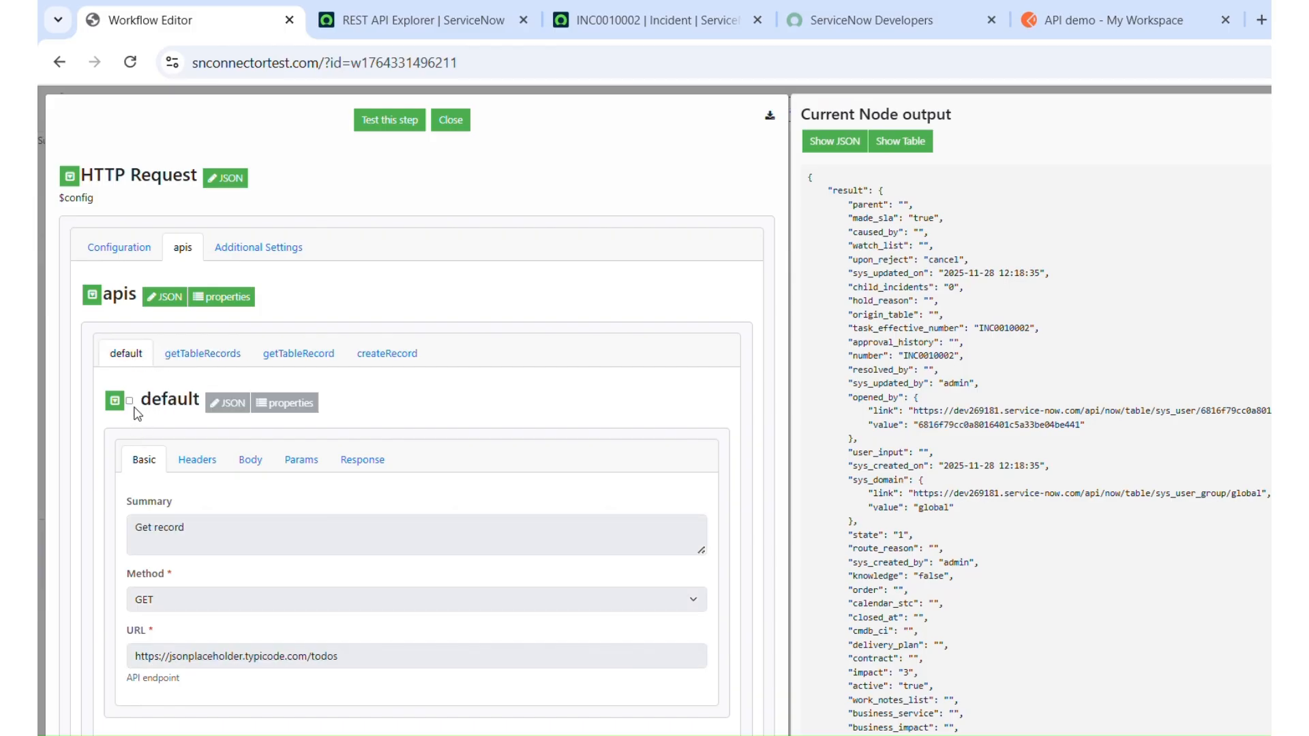
left_click(451, 120)
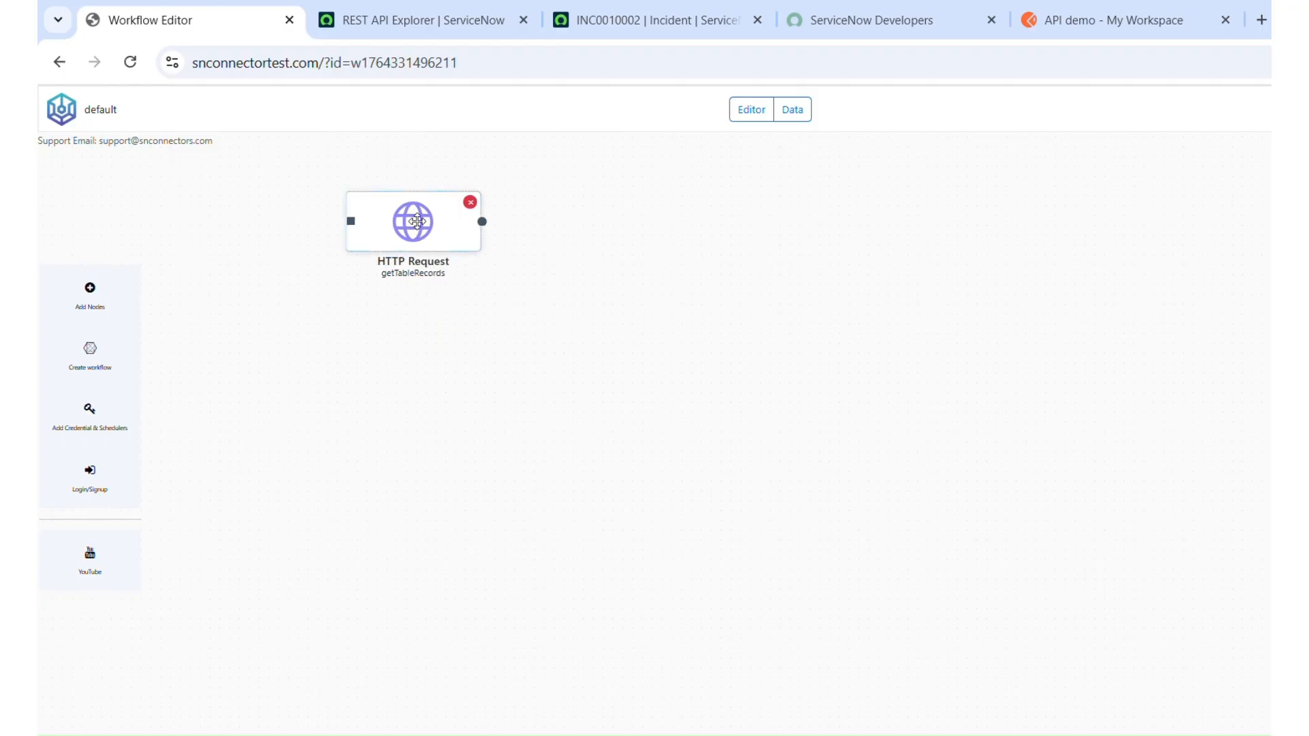
- Reopen the HTTP Request node and view the list of properties defined under its APIs
double_click(409, 226)
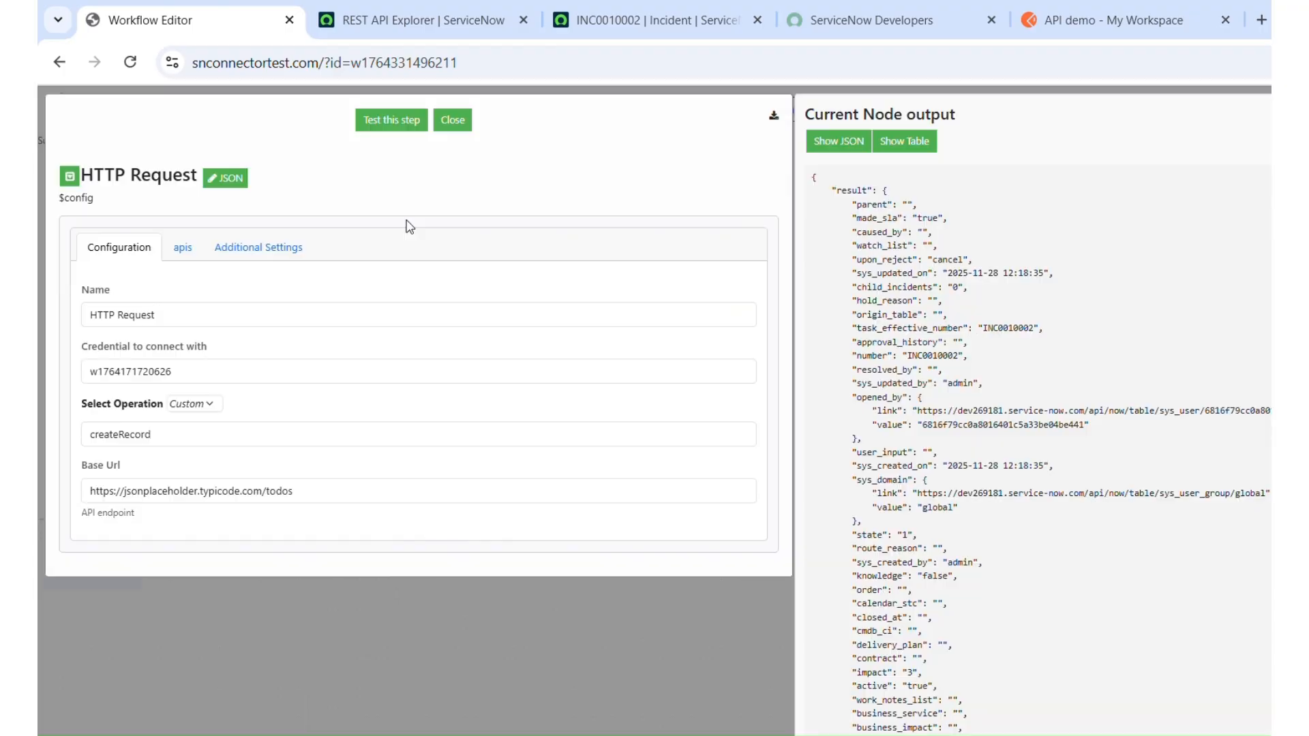
left_click(183, 247)
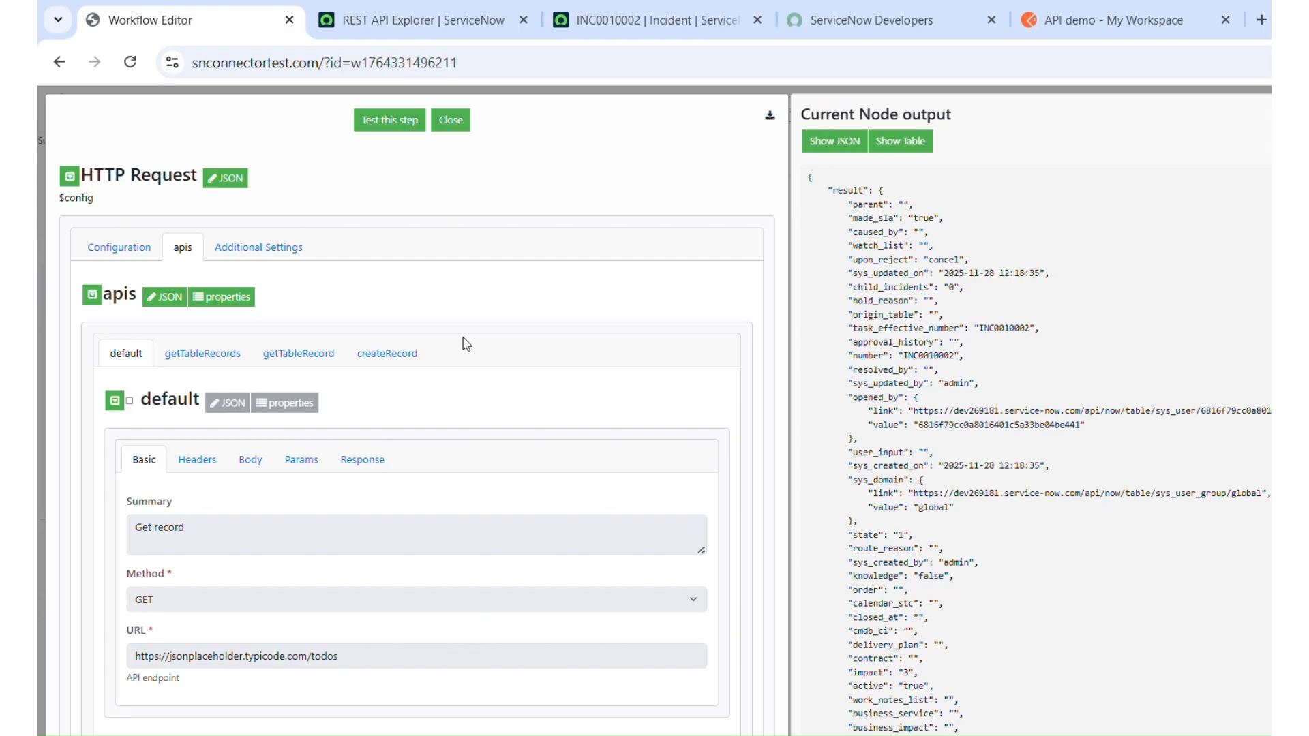
left_click(226, 303)
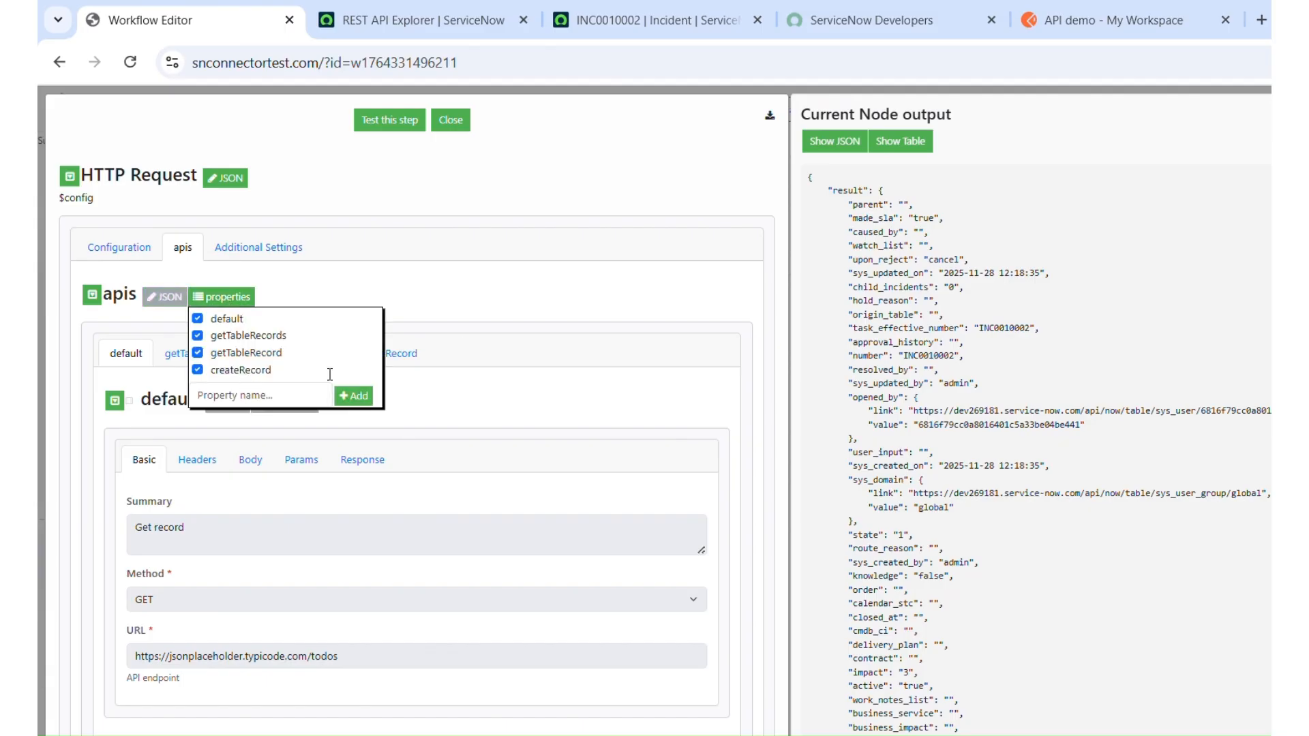
left_click(475, 342)
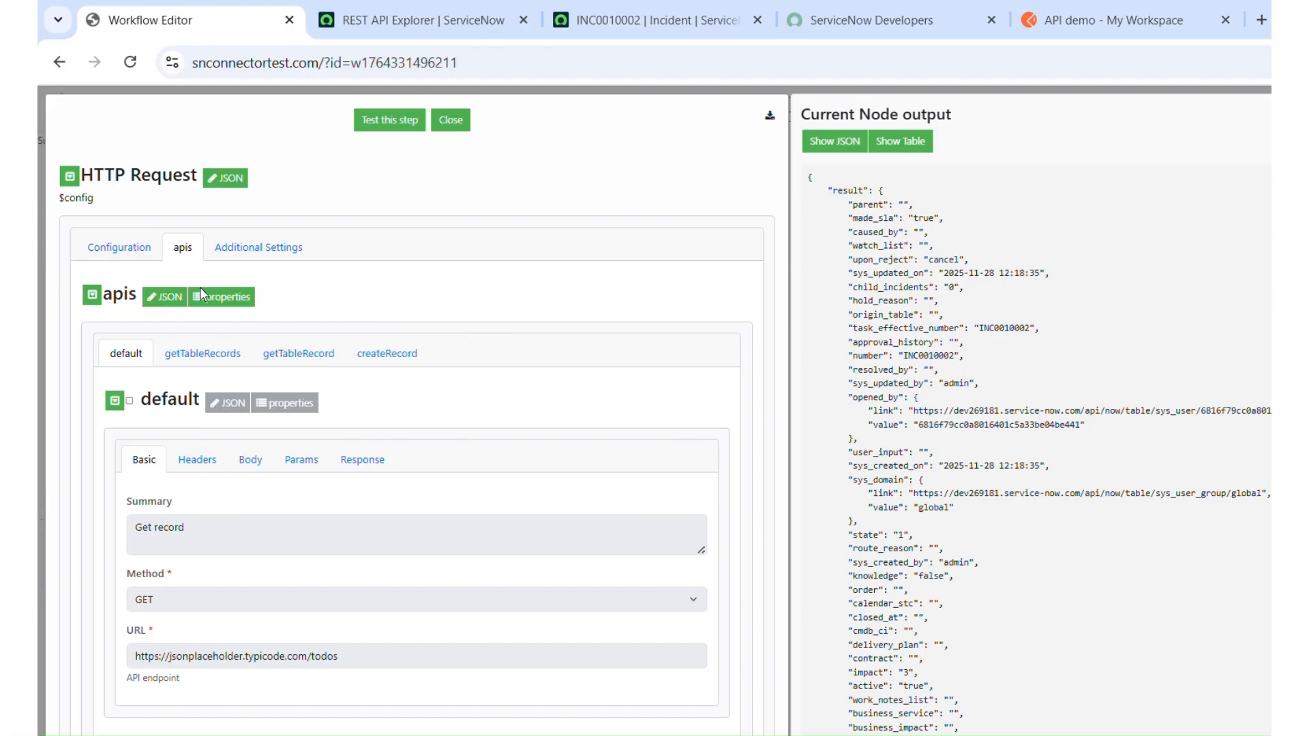
- Copy the complete JSON definition of the node's APIs and close the JSON editor without saving
left_click(166, 300)
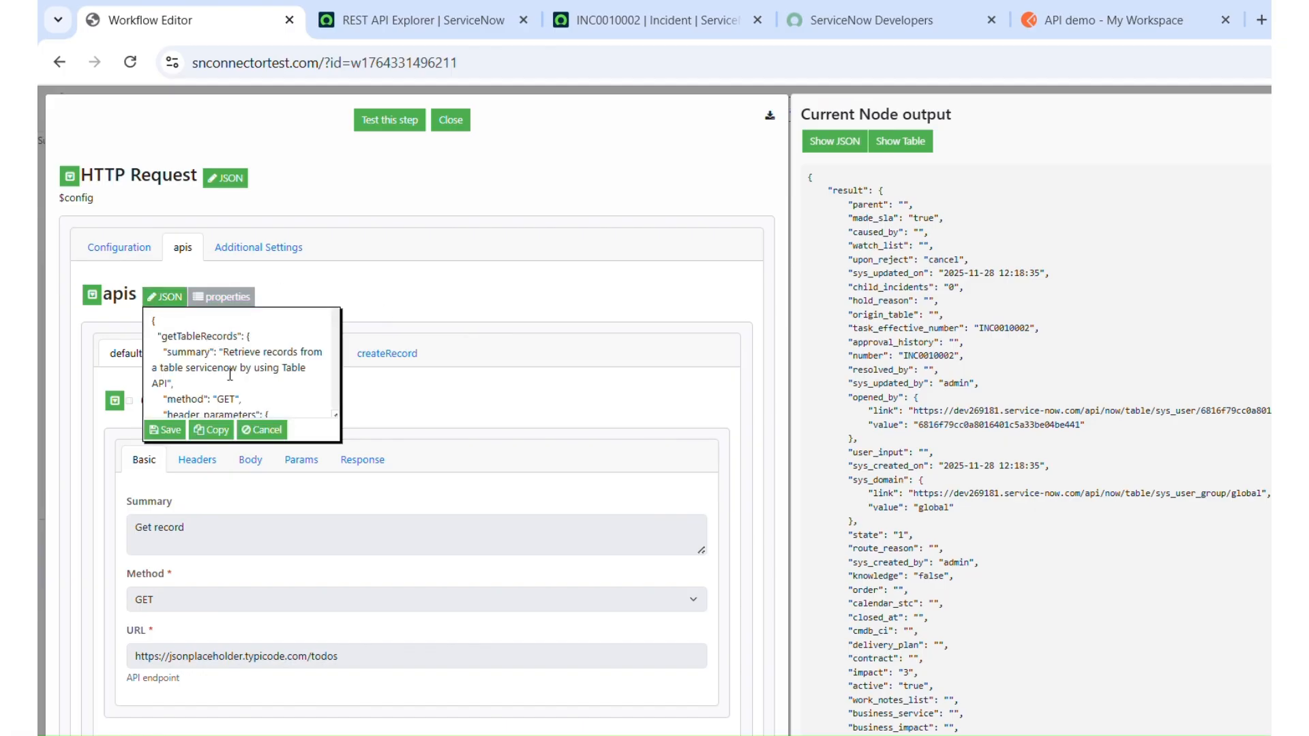
left_click(261, 430)
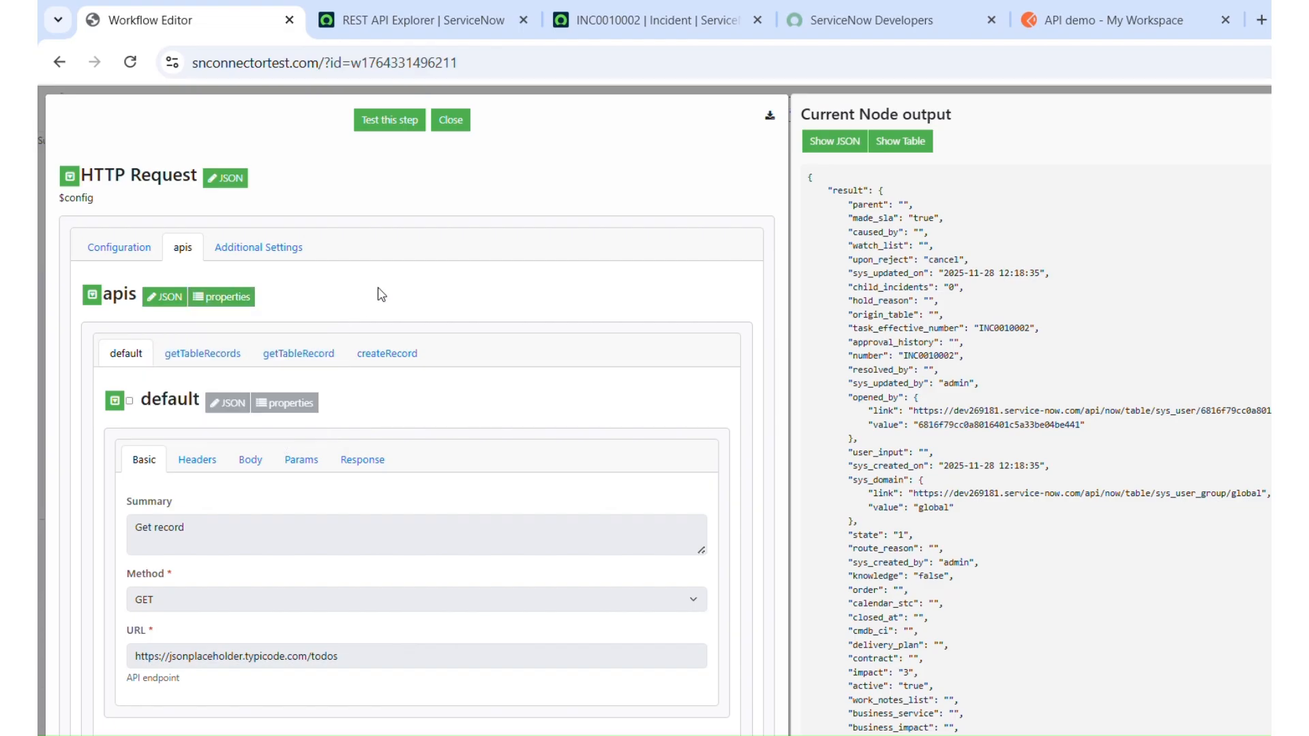
left_click(161, 298)
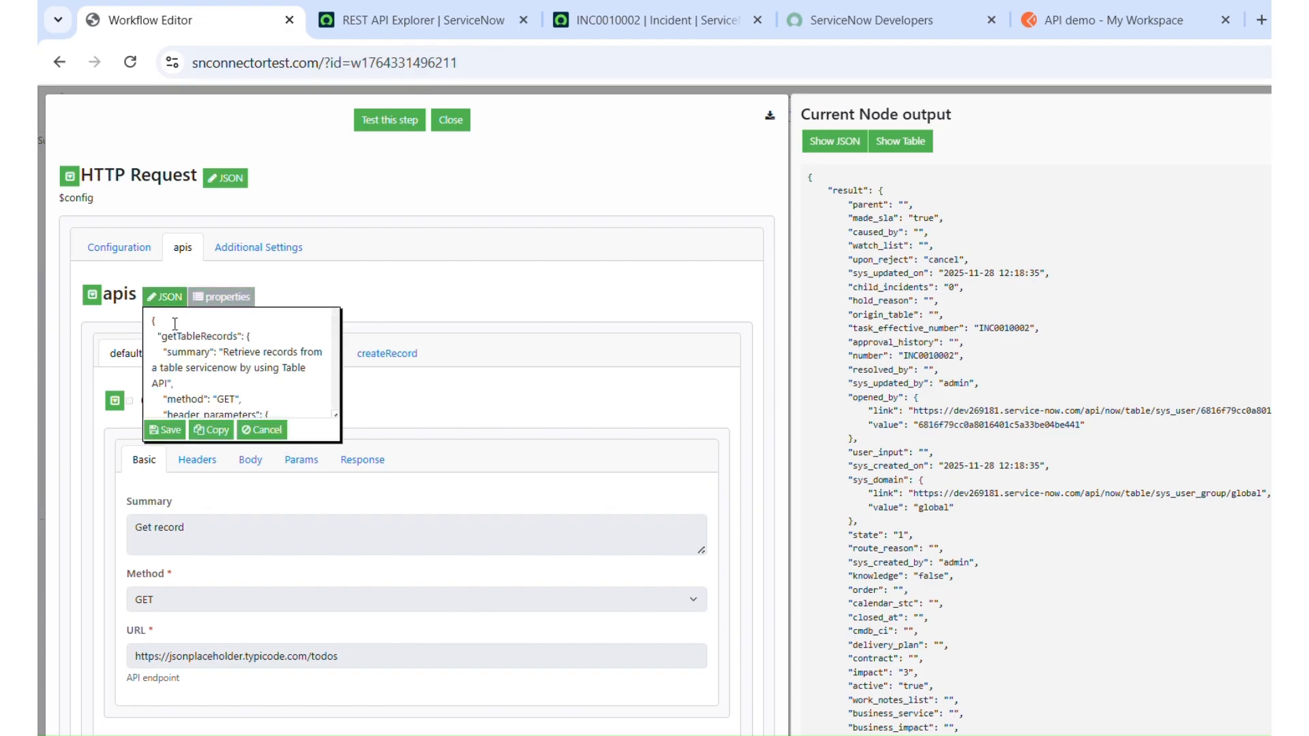
left_click(248, 402)
key("ctrl+a")
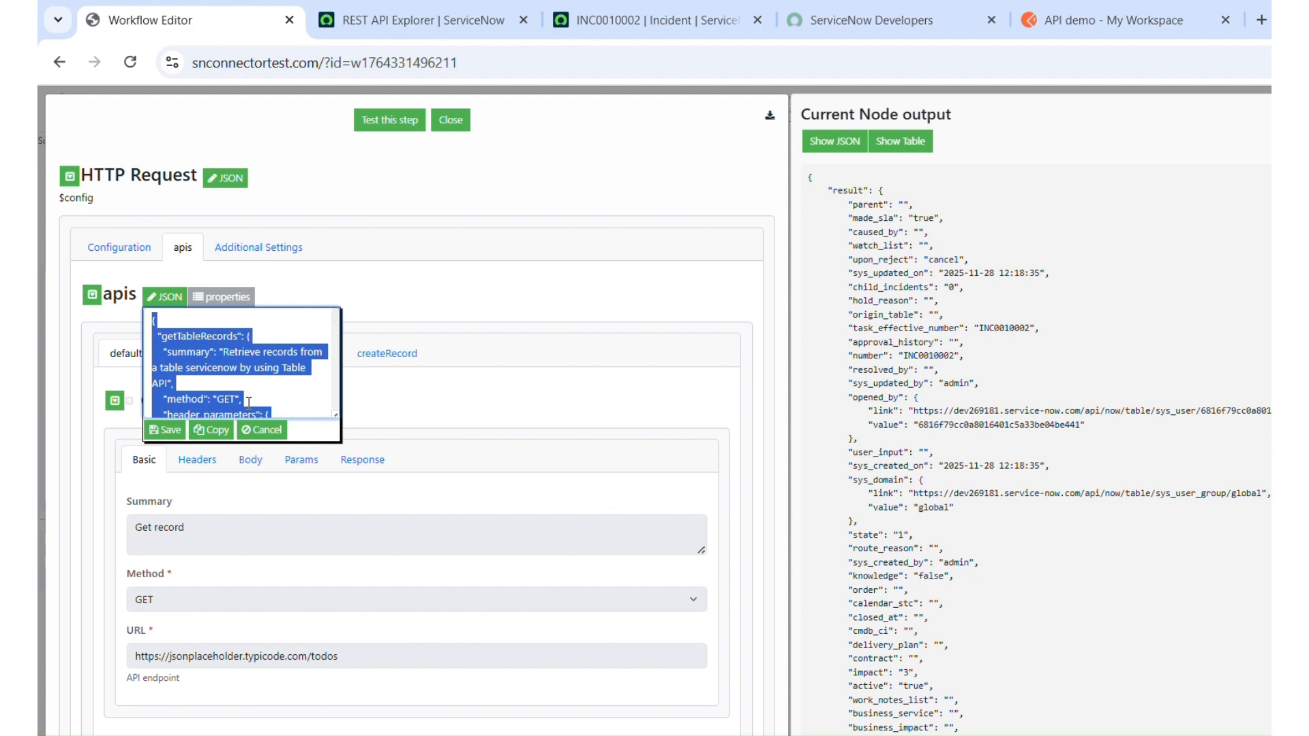
left_click(264, 433)
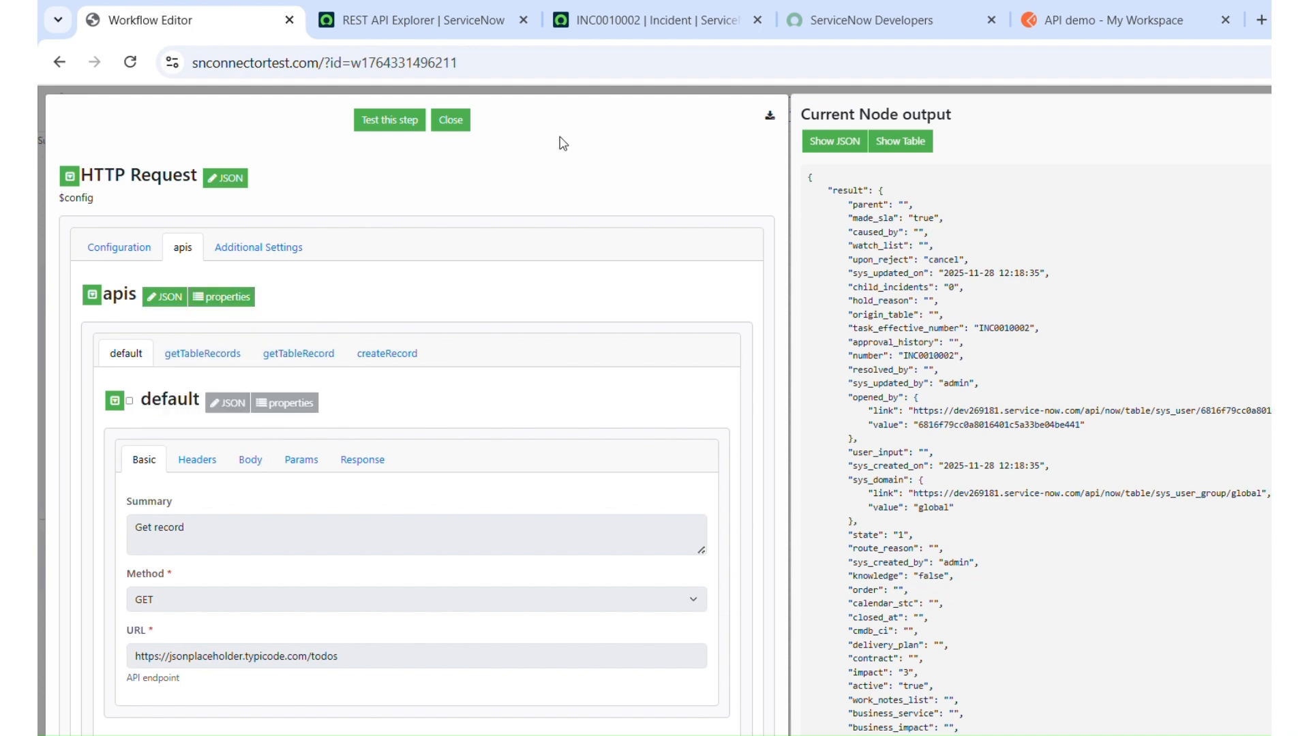
- Switch to Notepad, place the copied API JSON there and examine its getTableRecords and getTableRecord entries
key("alt+Tab")
left_click(654, 184)
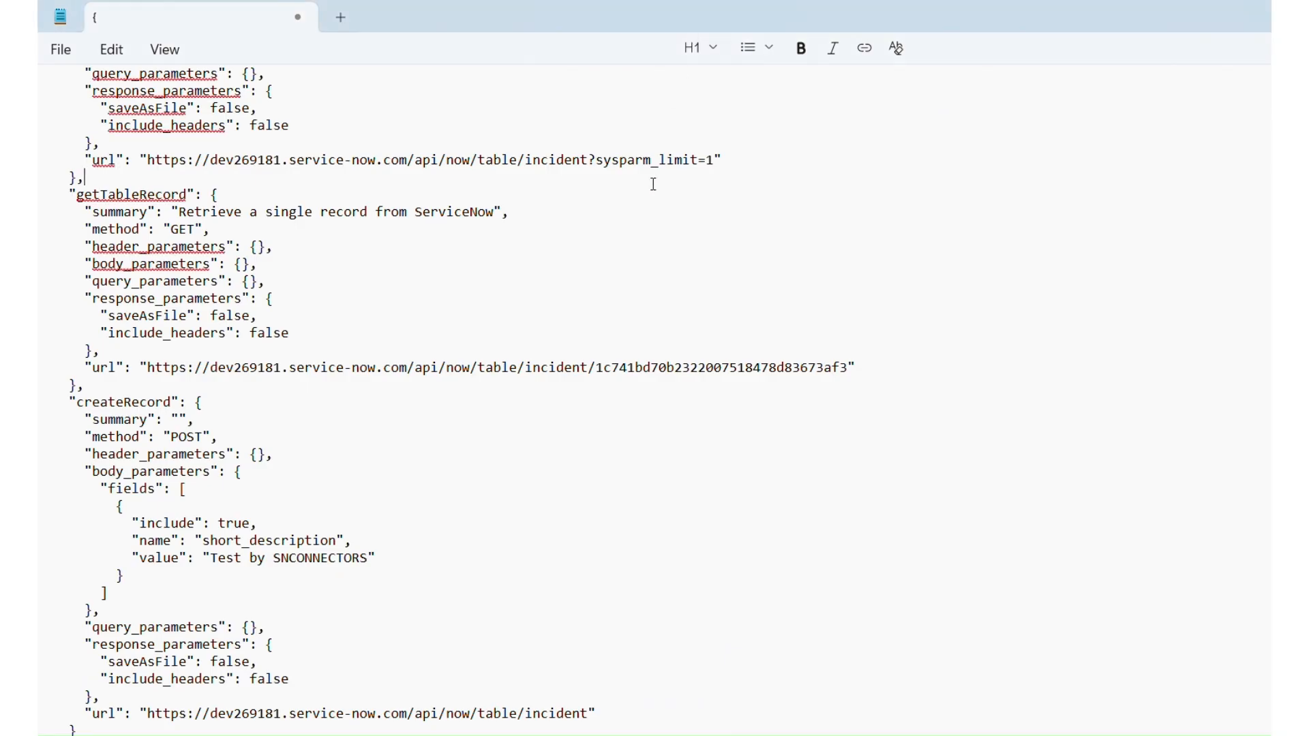
key("Up")
key("Up")
key("Up")
key("Up")
key("Up")
key("Up")
key("Up")
key("Up")
key("Up")
key("Up")
key("Up")
key("Up")
key("Up")
key("Up")
key("Up")
key("Up")
key("Up")
key("Up")
key("Up")
key("Up")
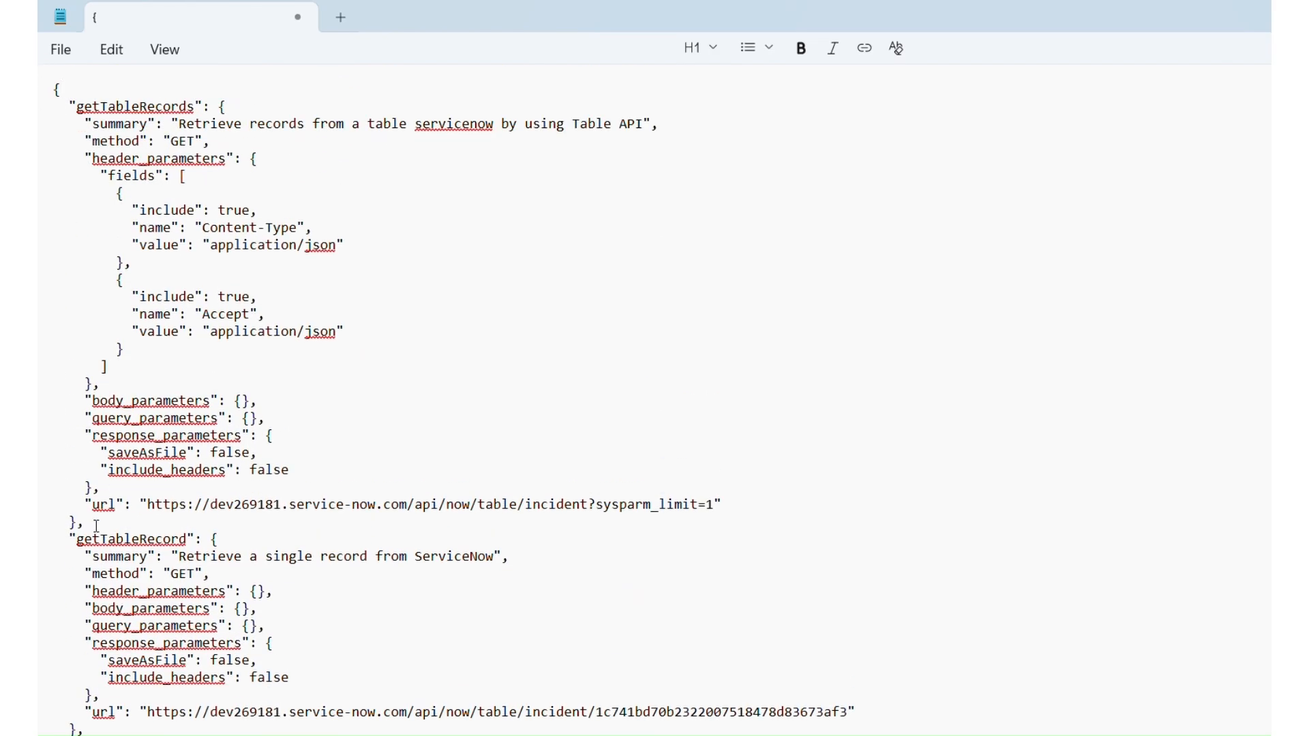
double_click(118, 106)
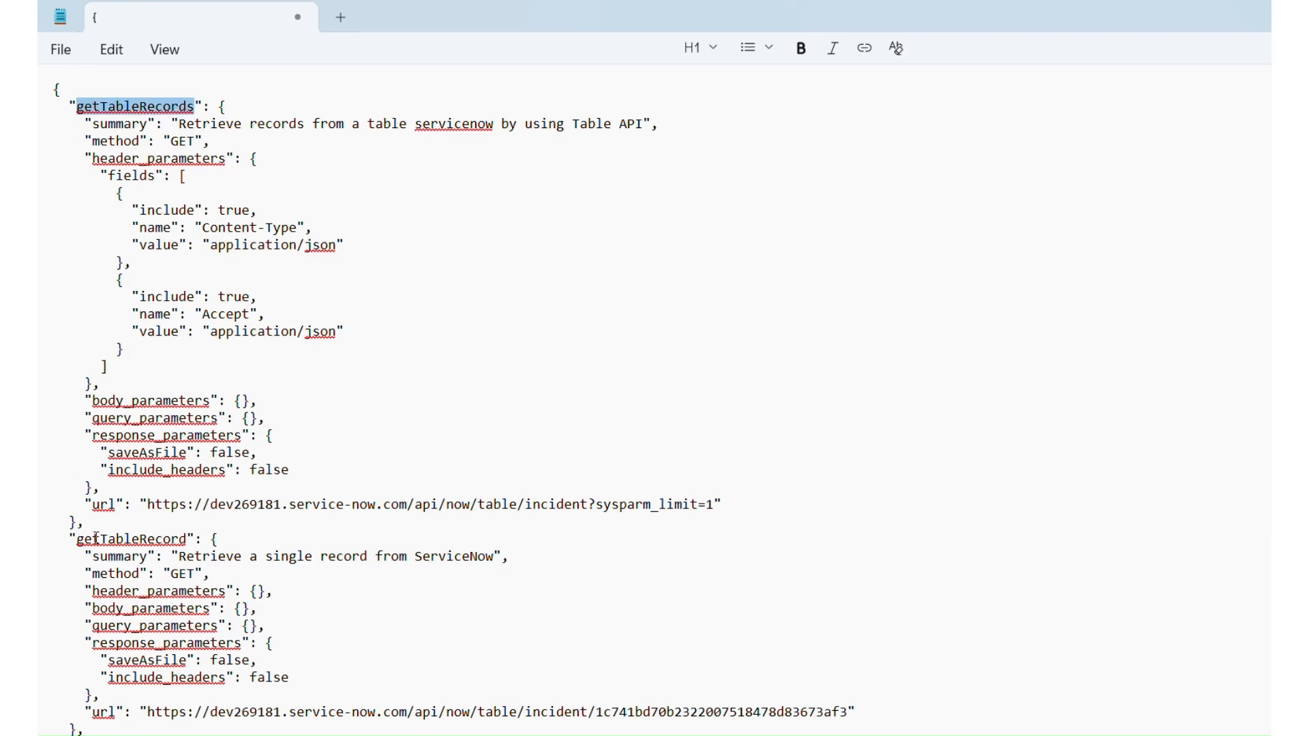
double_click(119, 542)
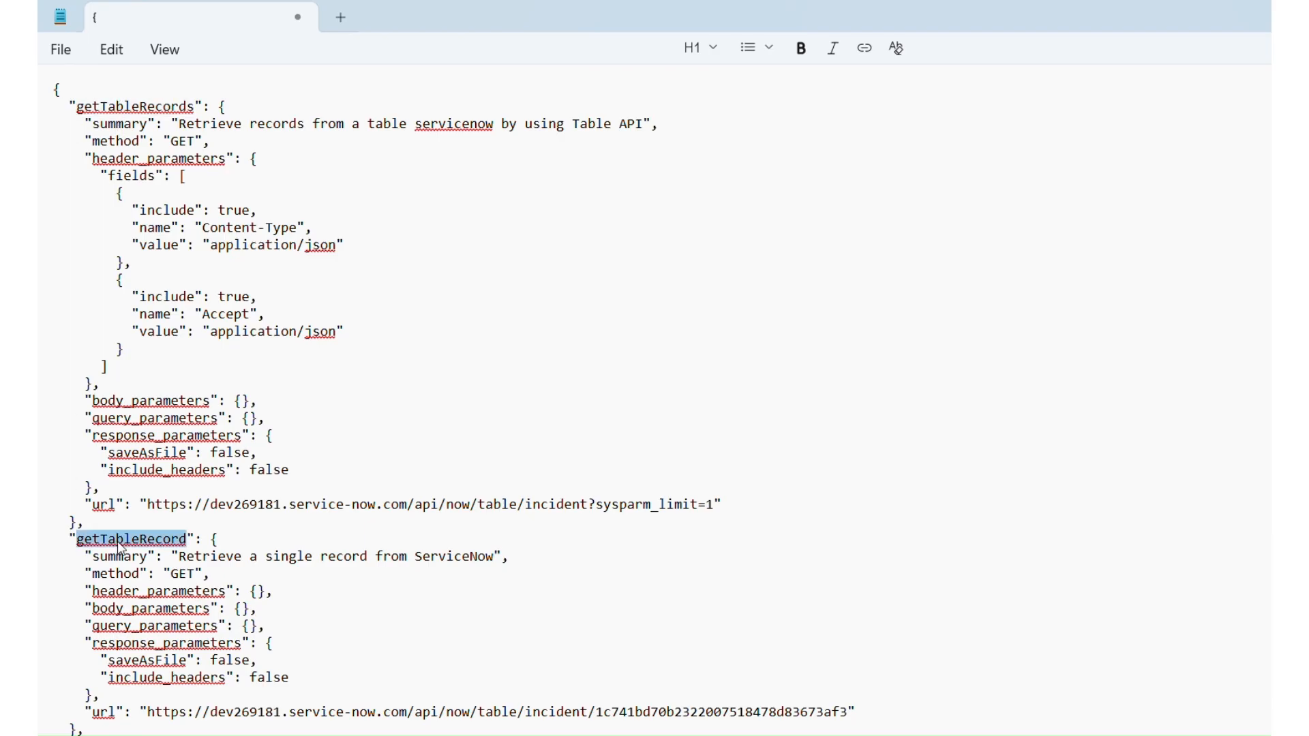
left_click(242, 537)
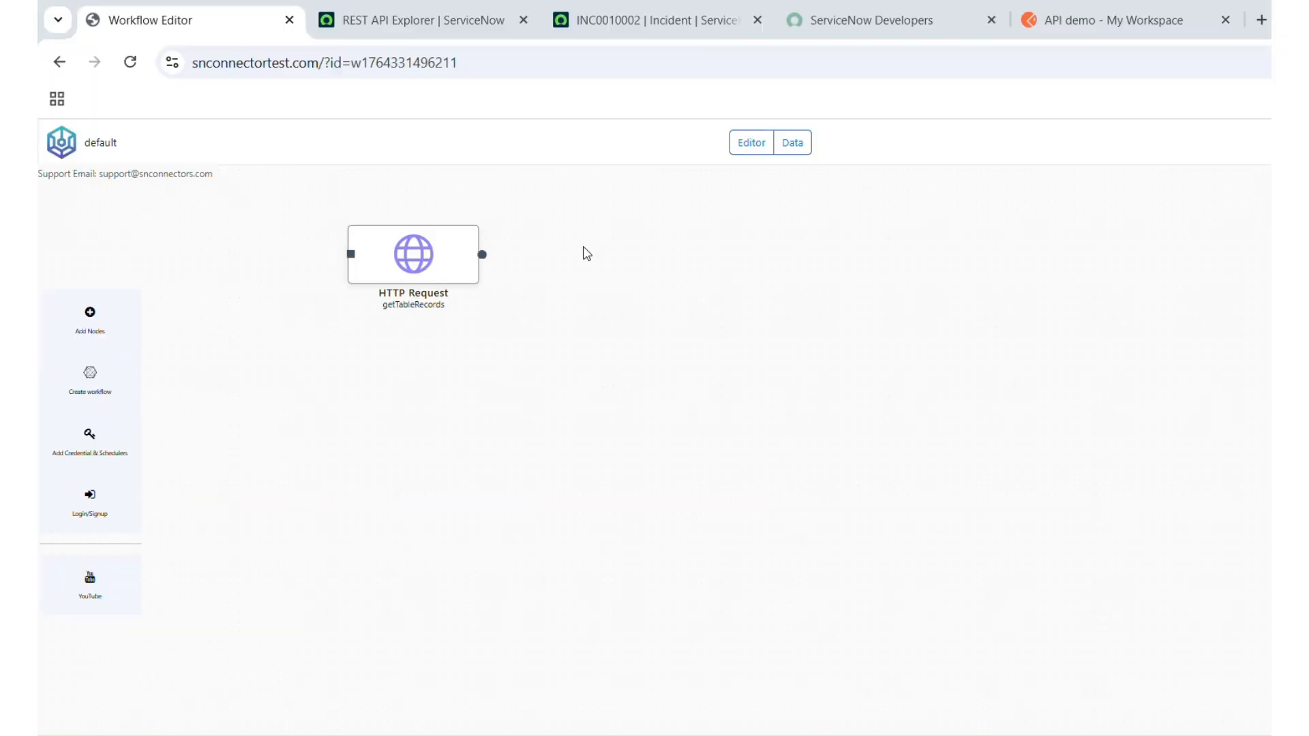
- Open the HTTP Request node in the Workflow Editor, check its configuration and close the node settings
left_click(404, 243)
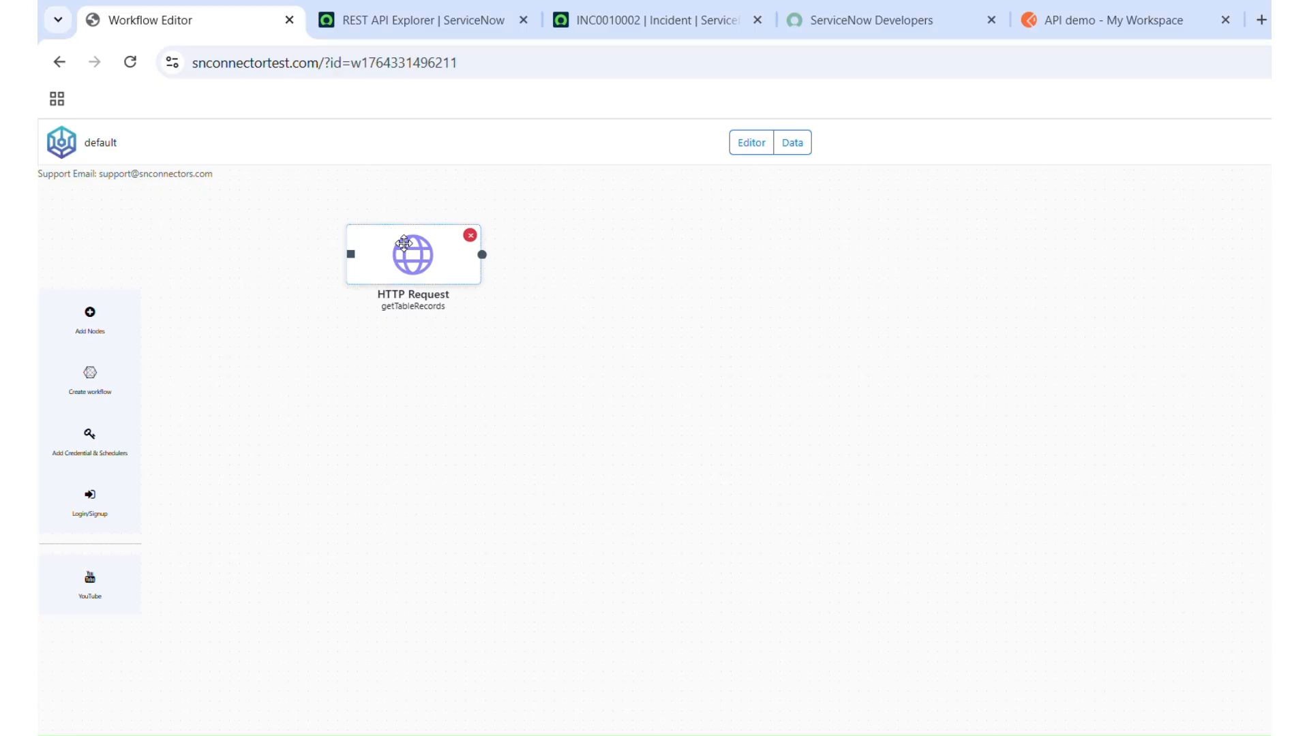
double_click(404, 243)
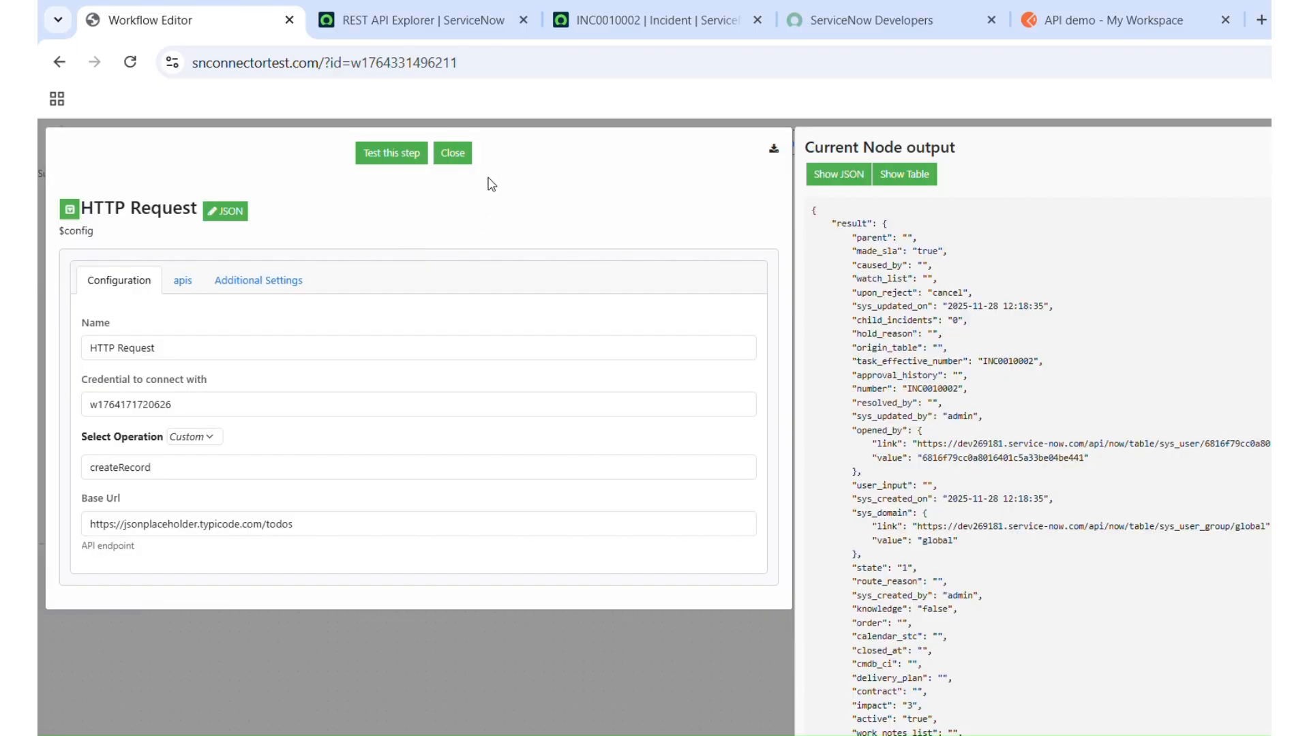
left_click(441, 155)
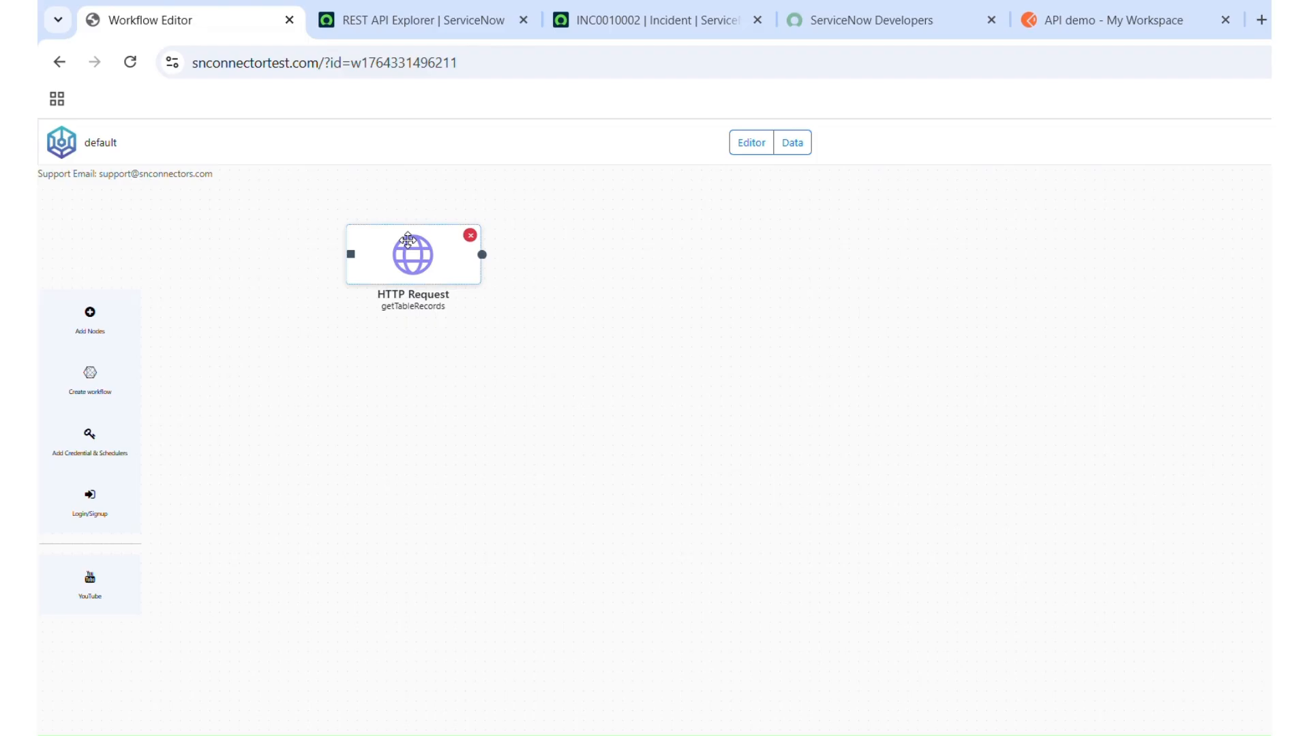
- Copy the HTTP Request node's API endpoint and paste it as the URL of a new Postman request
right_click(409, 244)
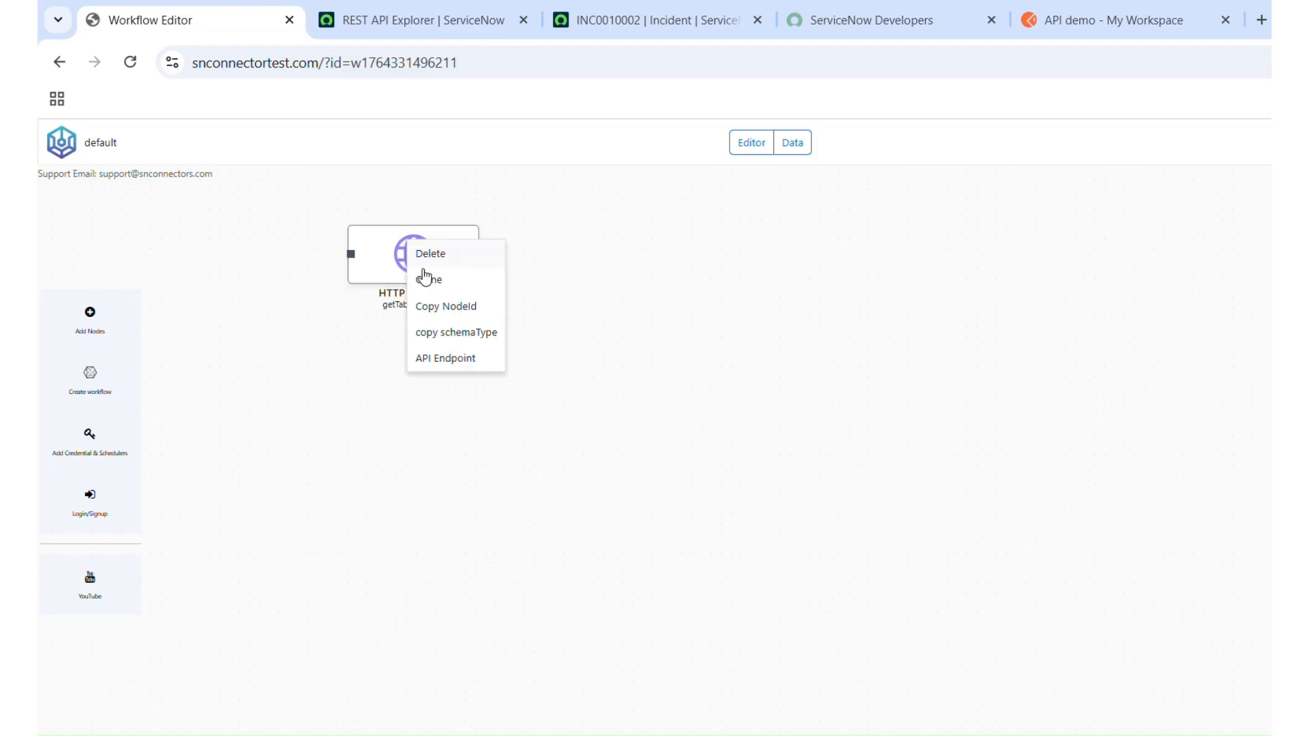
left_click(456, 366)
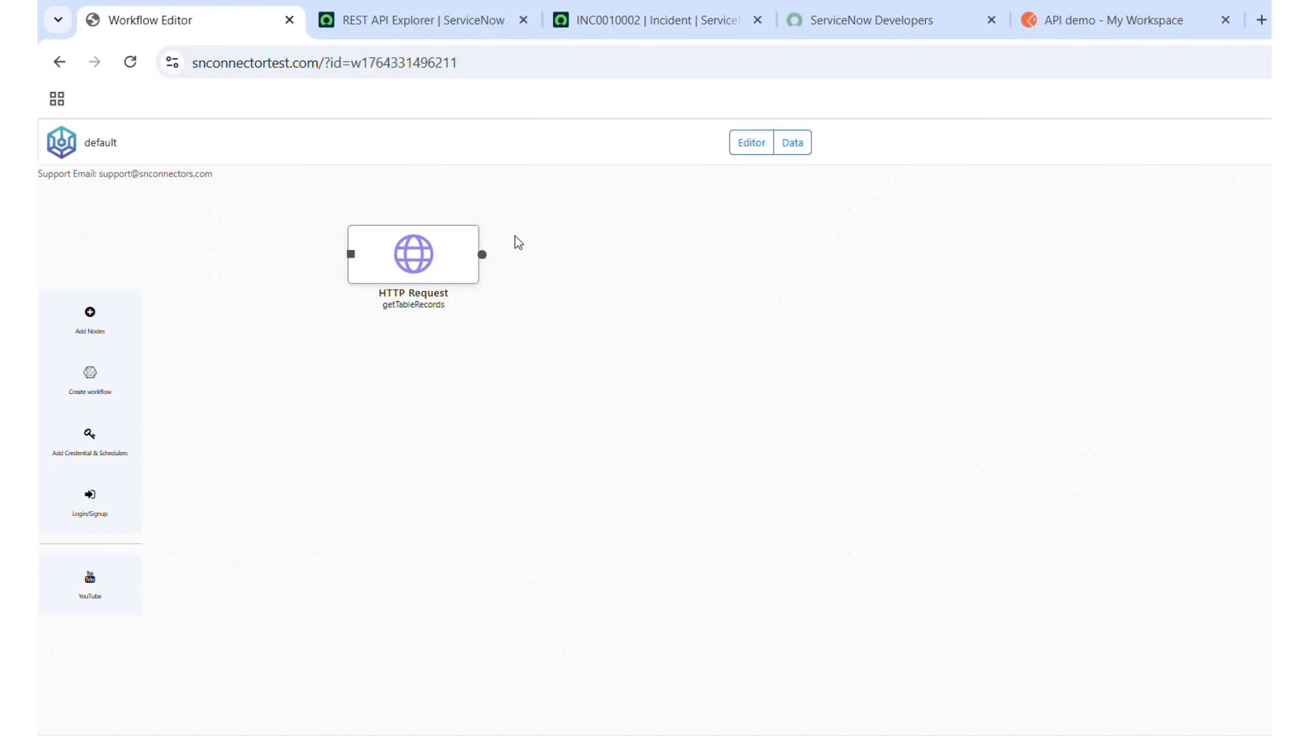
left_click(1100, 40)
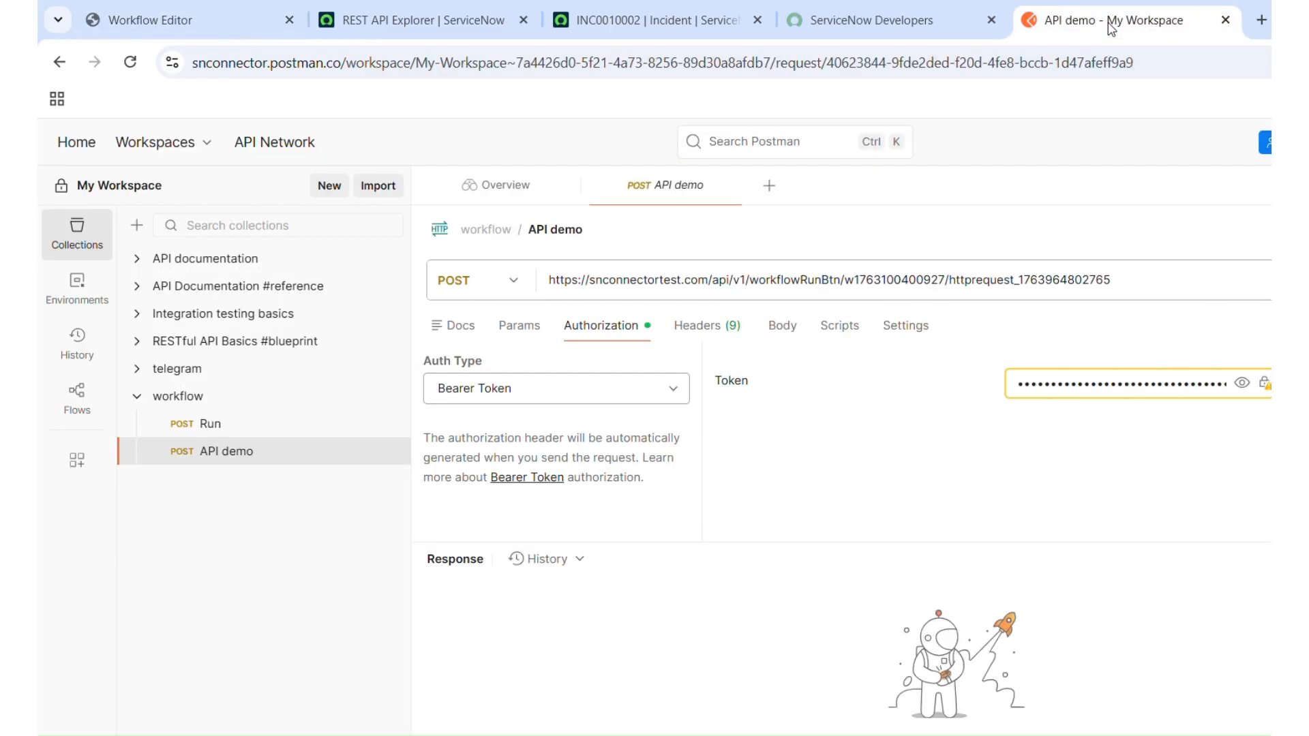
left_click(768, 184)
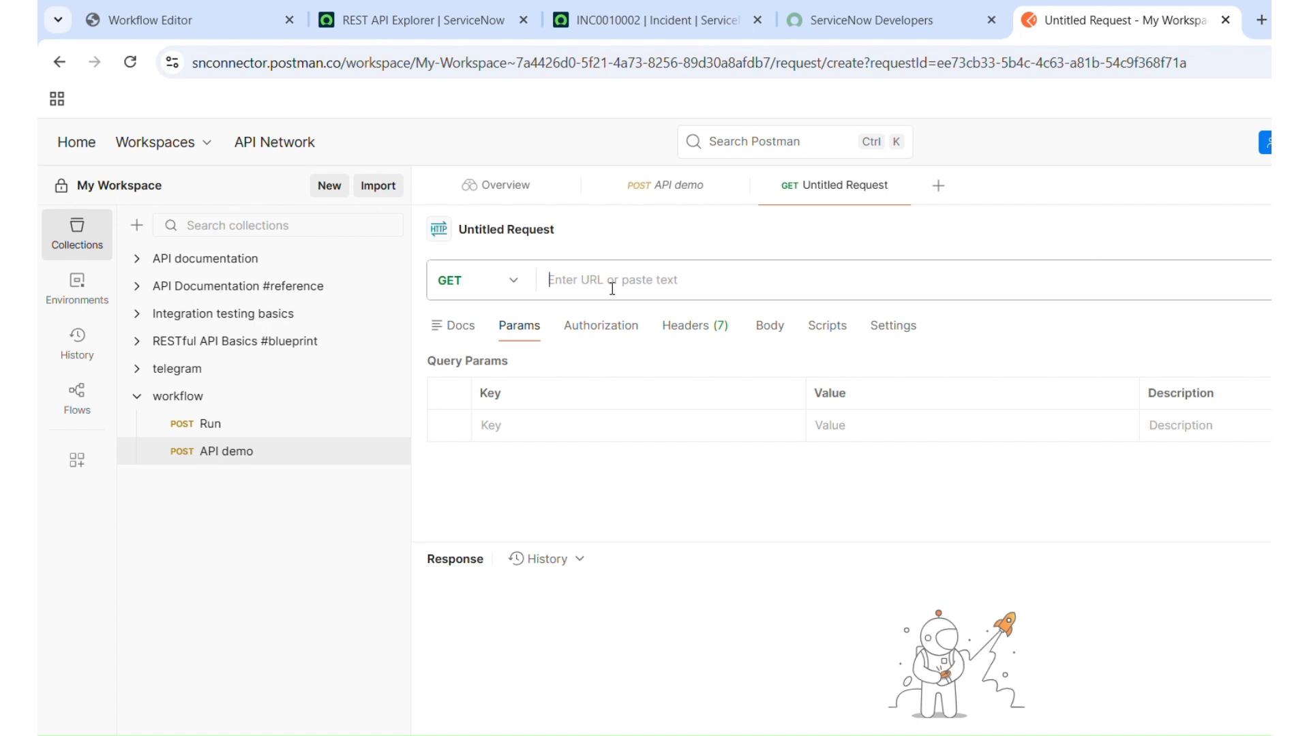
key("ctrl+v")
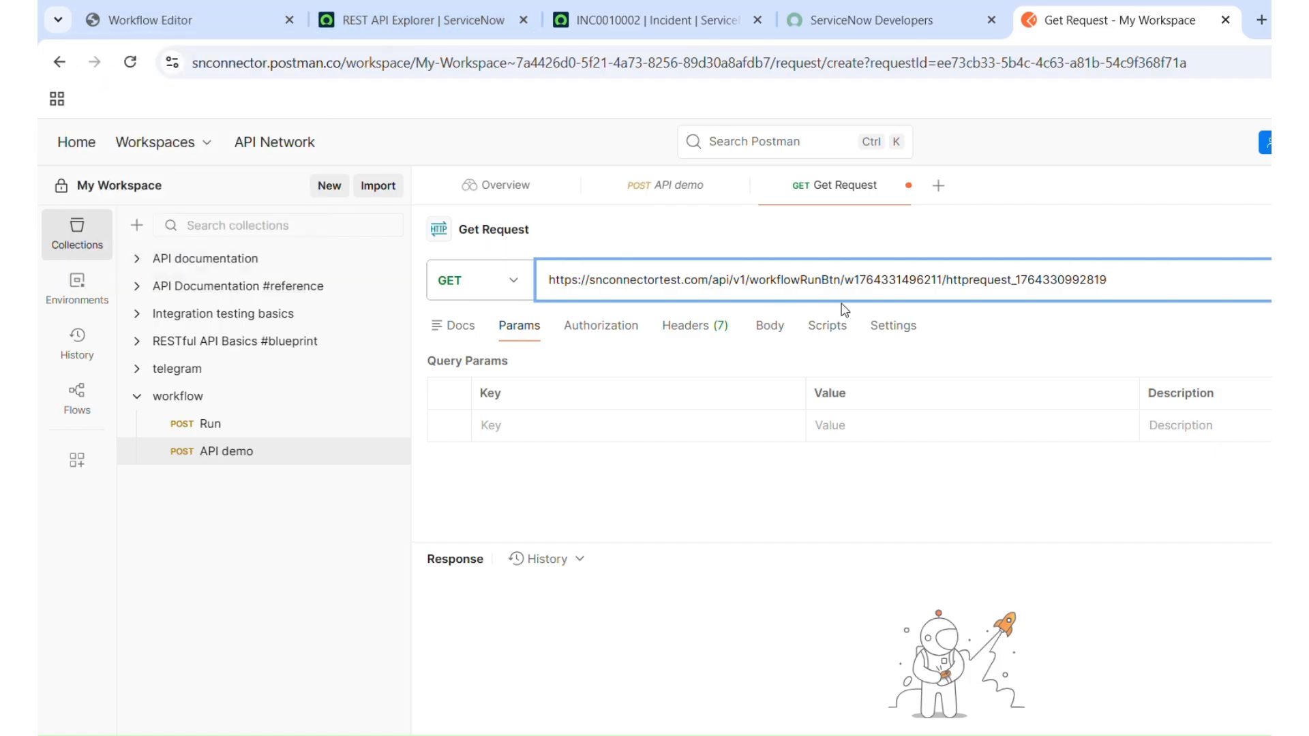
- Set the request method to POST and send the request without authorization
left_click(494, 276)
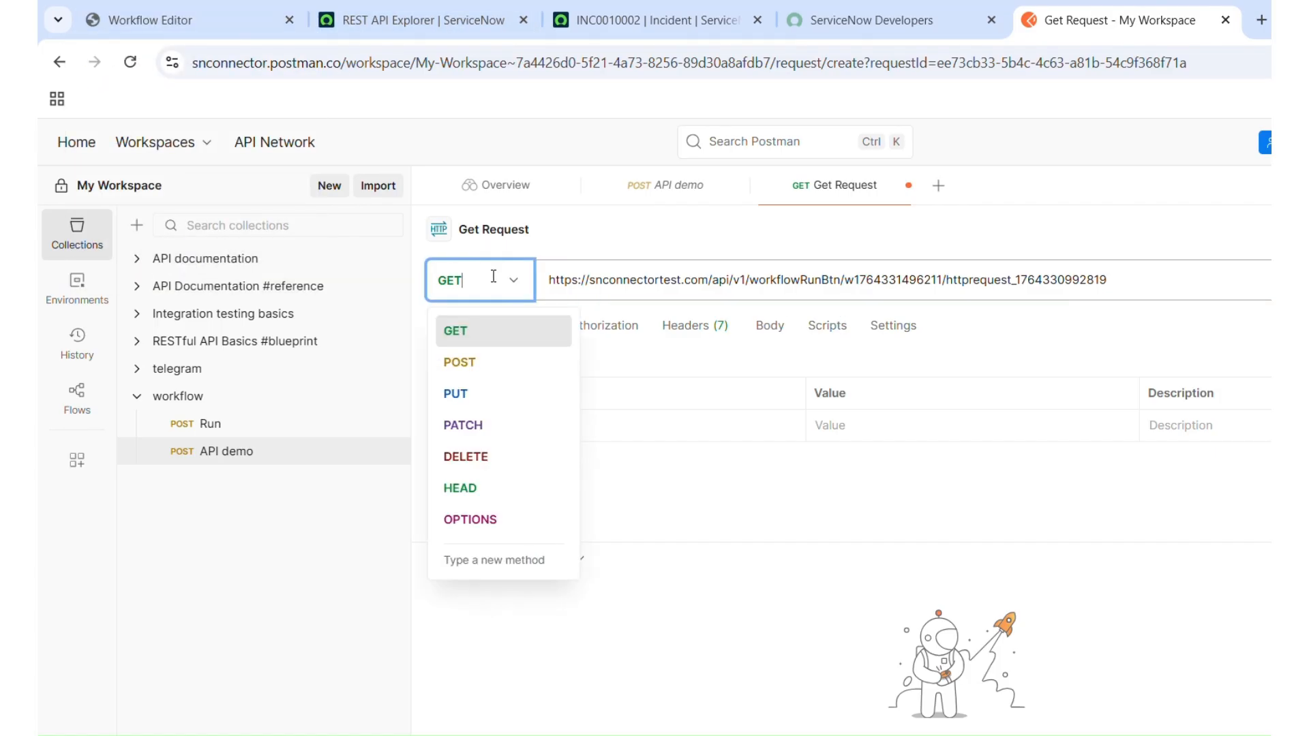
left_click(475, 365)
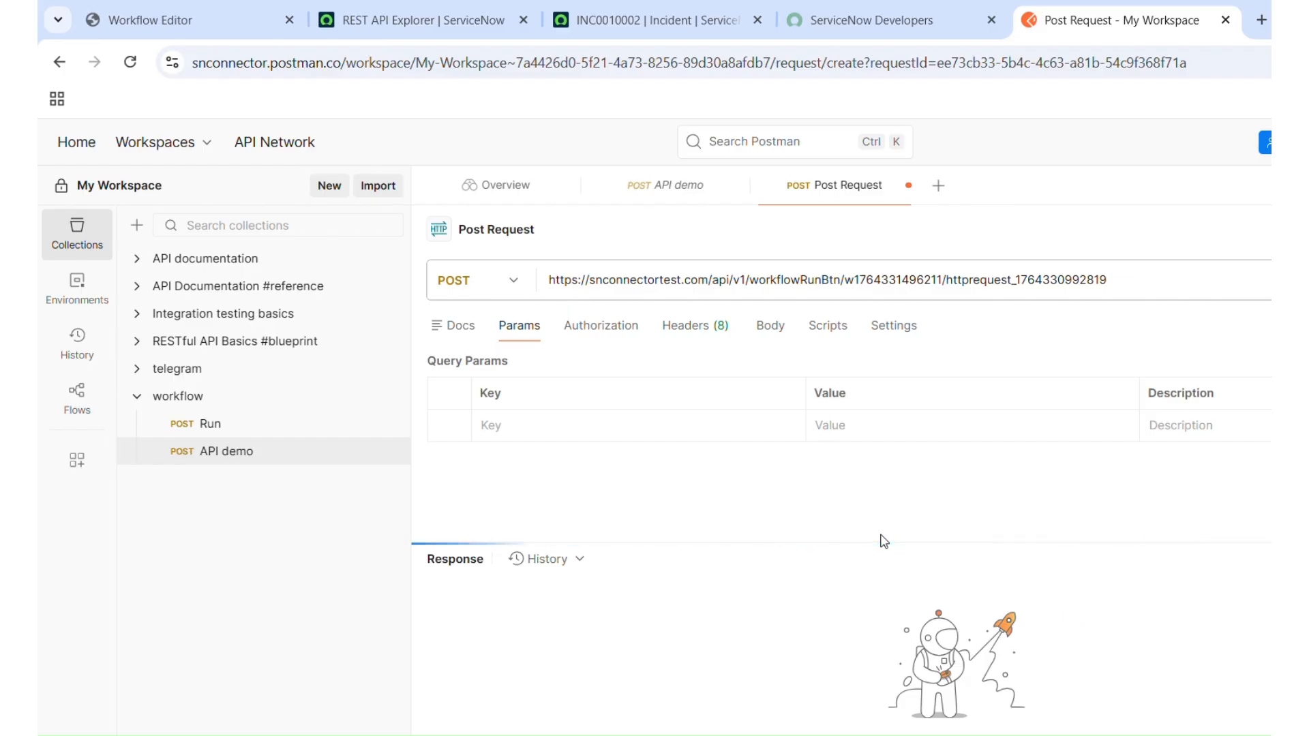
mouse_move(1187, 570)
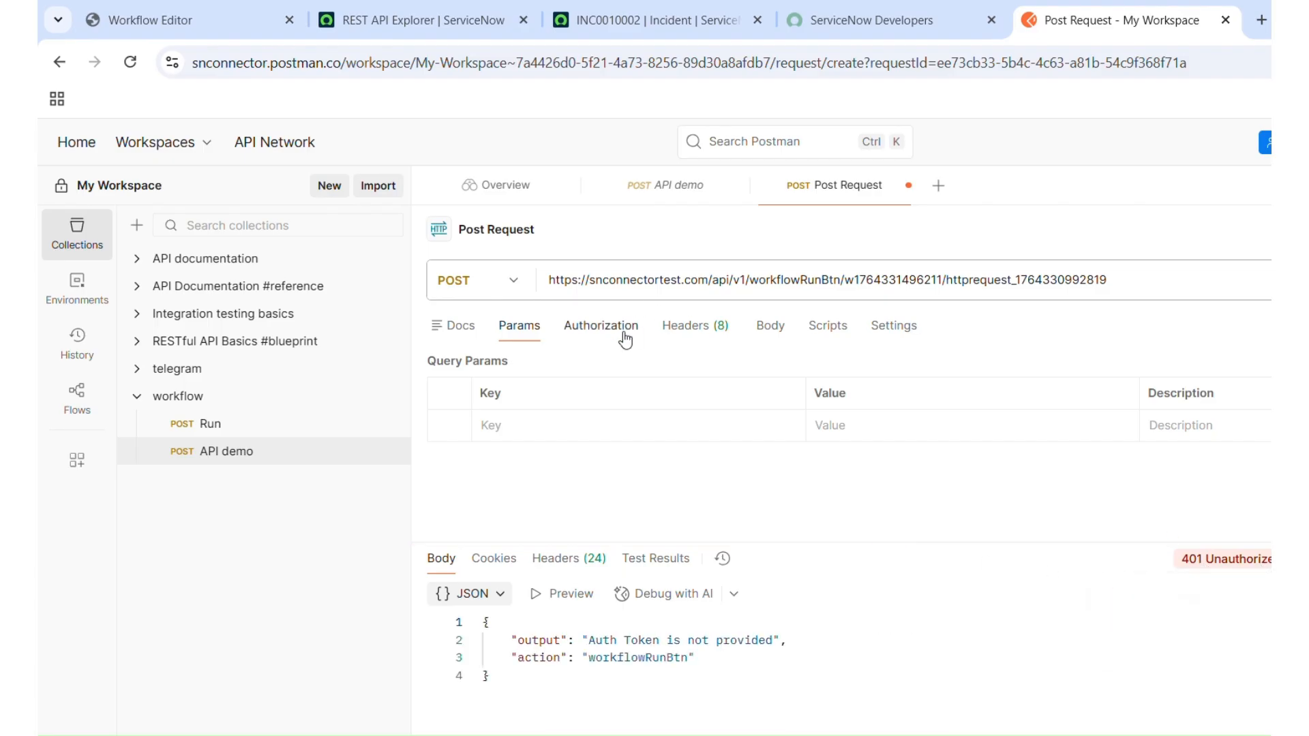
- Set the POST request's authorization type to Bearer Token
left_click(601, 332)
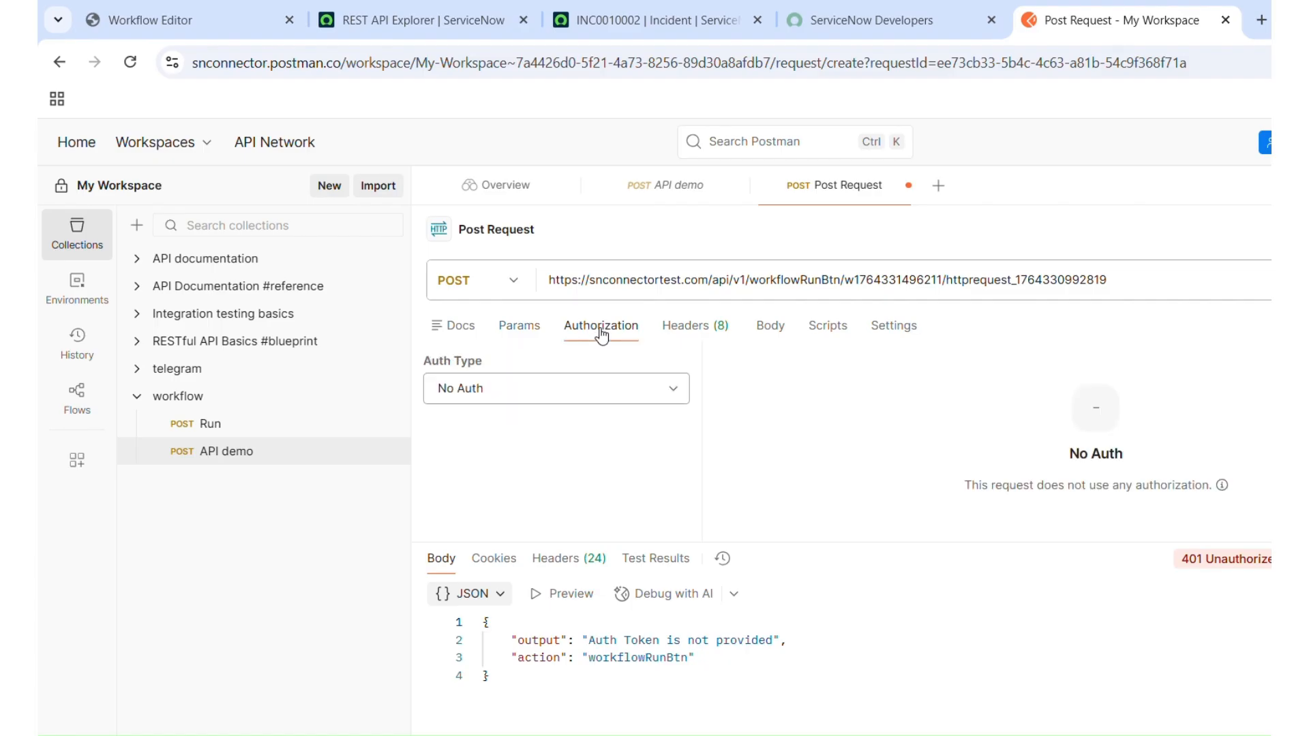
left_click(537, 395)
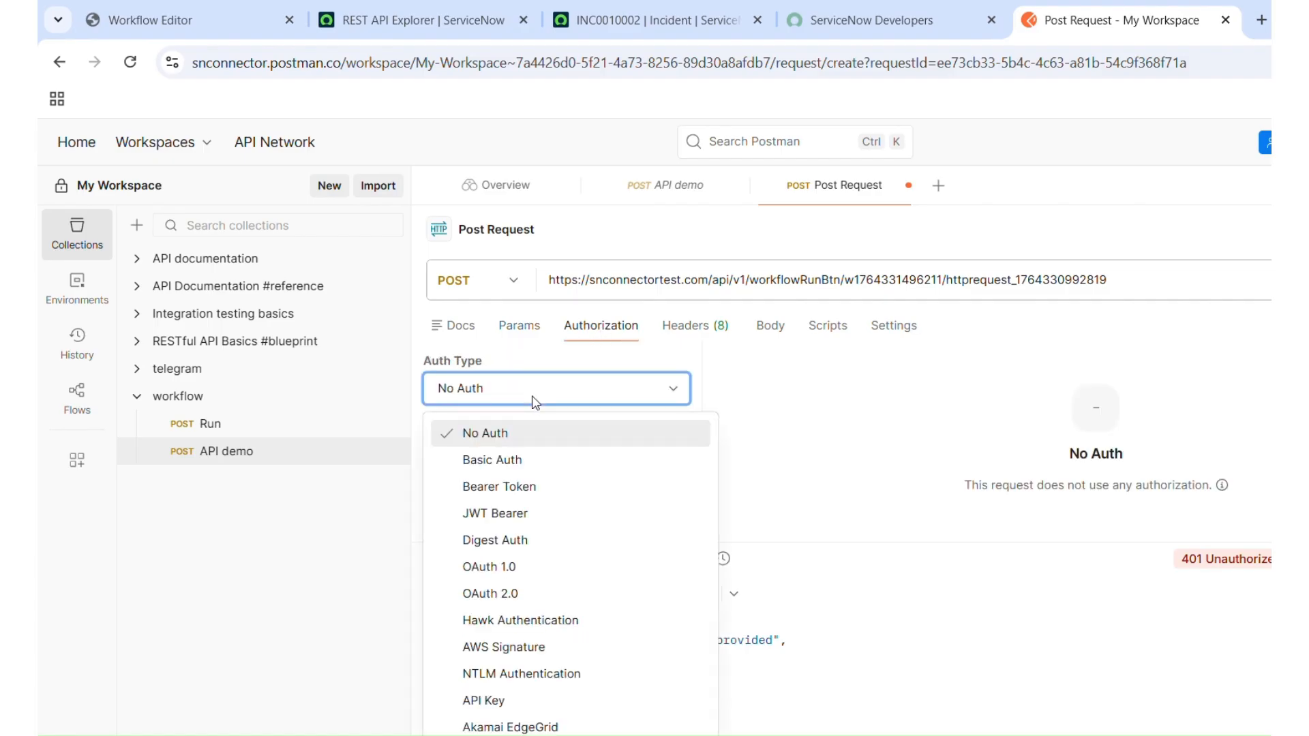
left_click(481, 489)
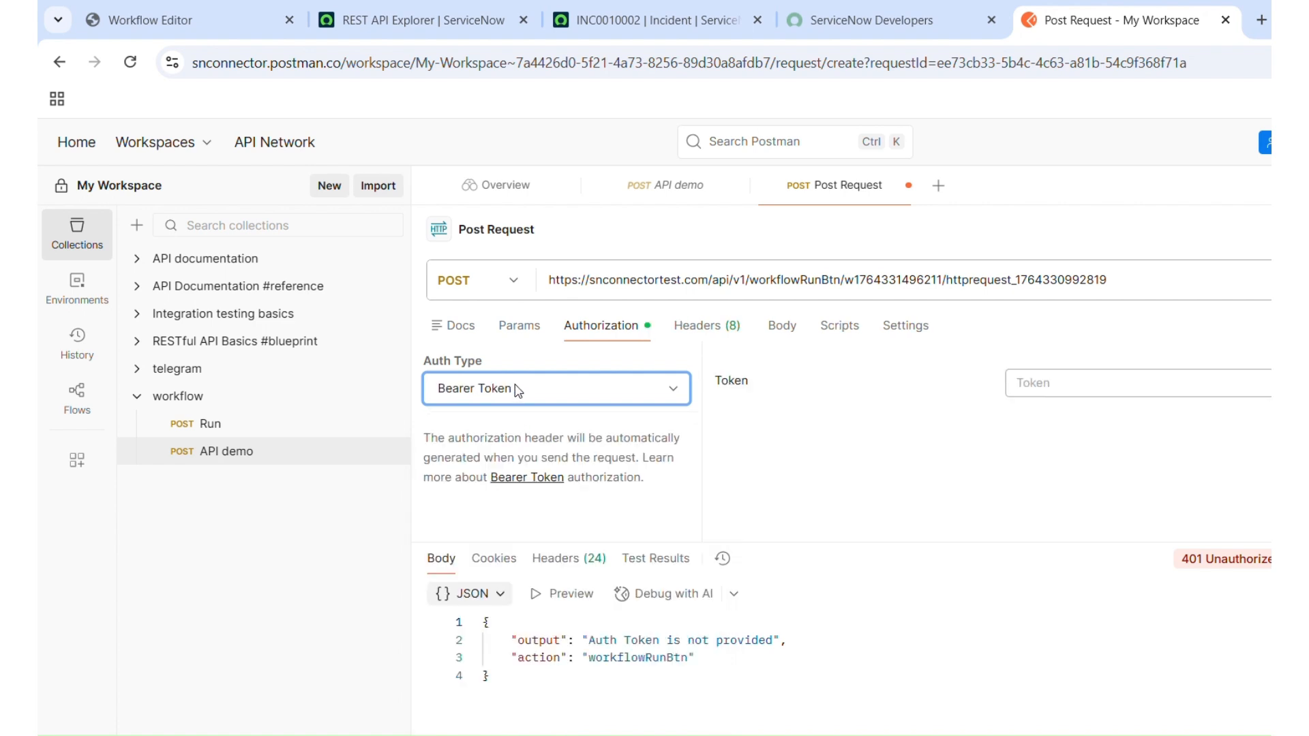
- Switch to the Workflow Editor, open the account login details and copy the access token
left_click(201, 20)
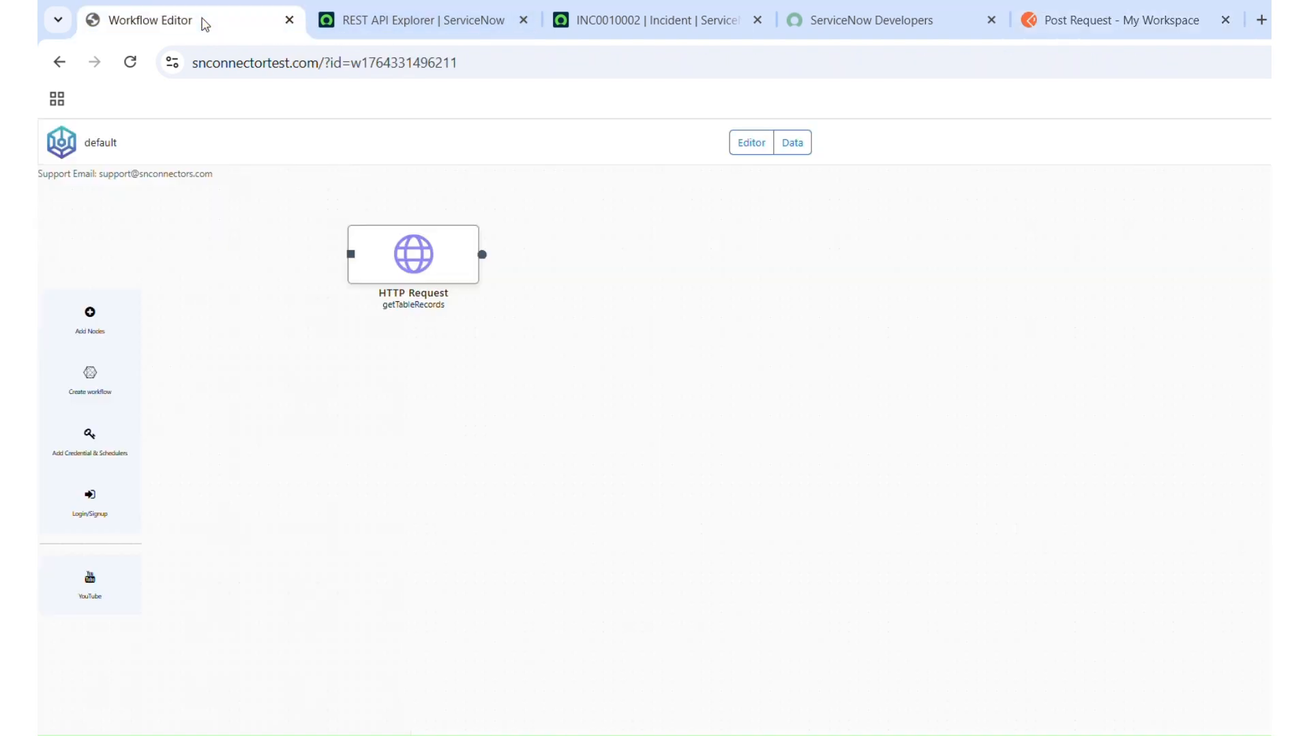
left_click(89, 511)
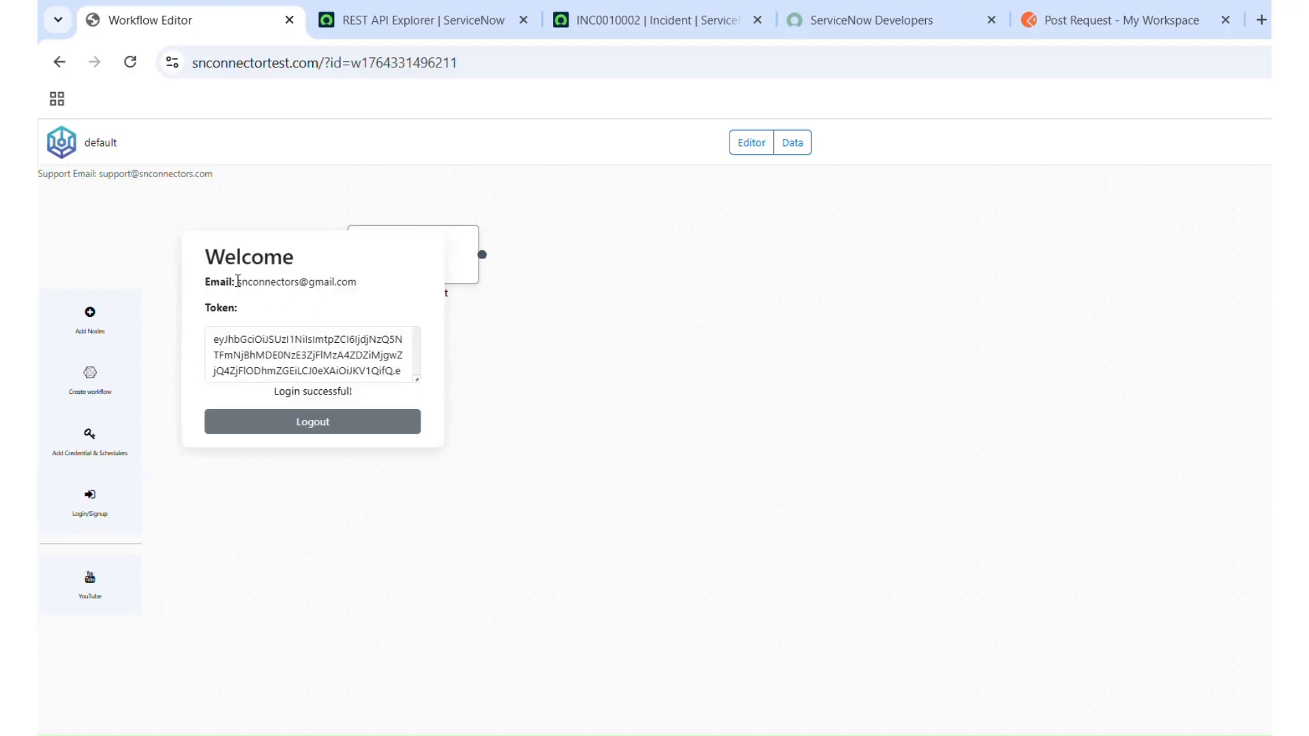
double_click(315, 284)
left_click(316, 356)
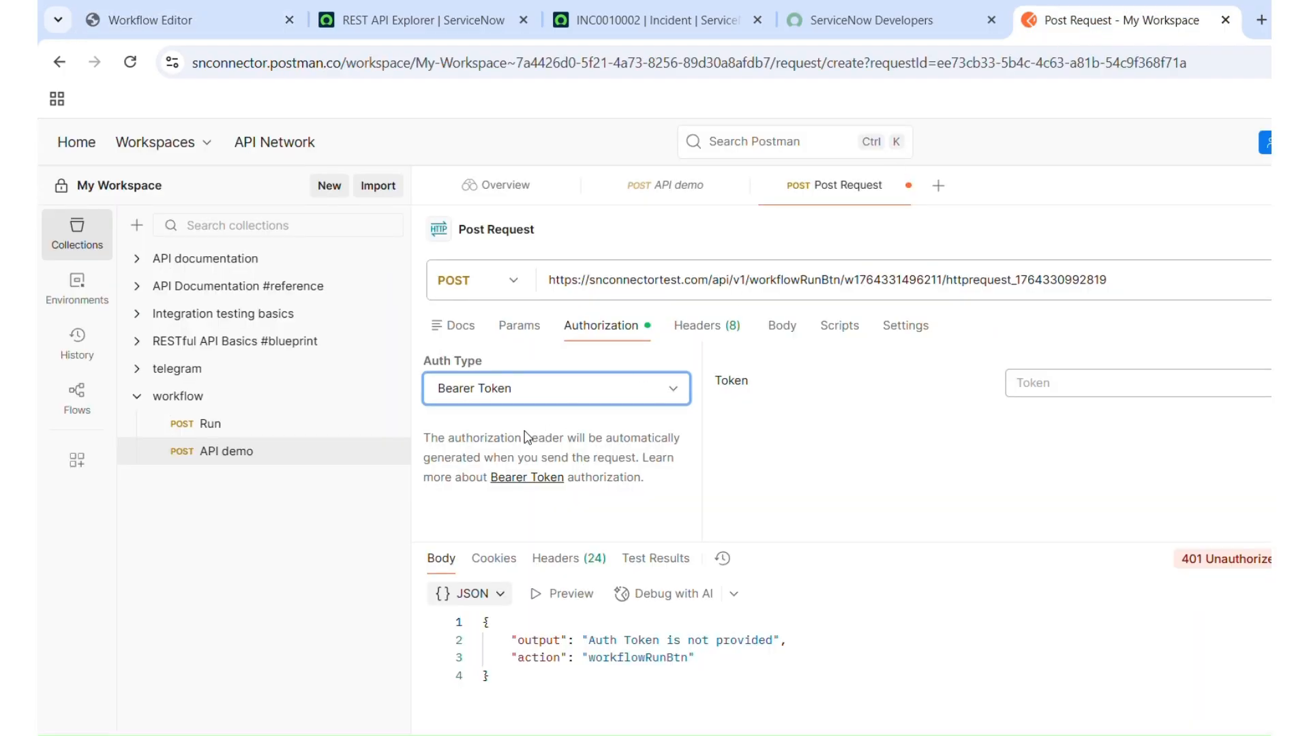
- Paste the access token into the Postman request's Token field, send the request and examine the returned result
left_click(1058, 382)
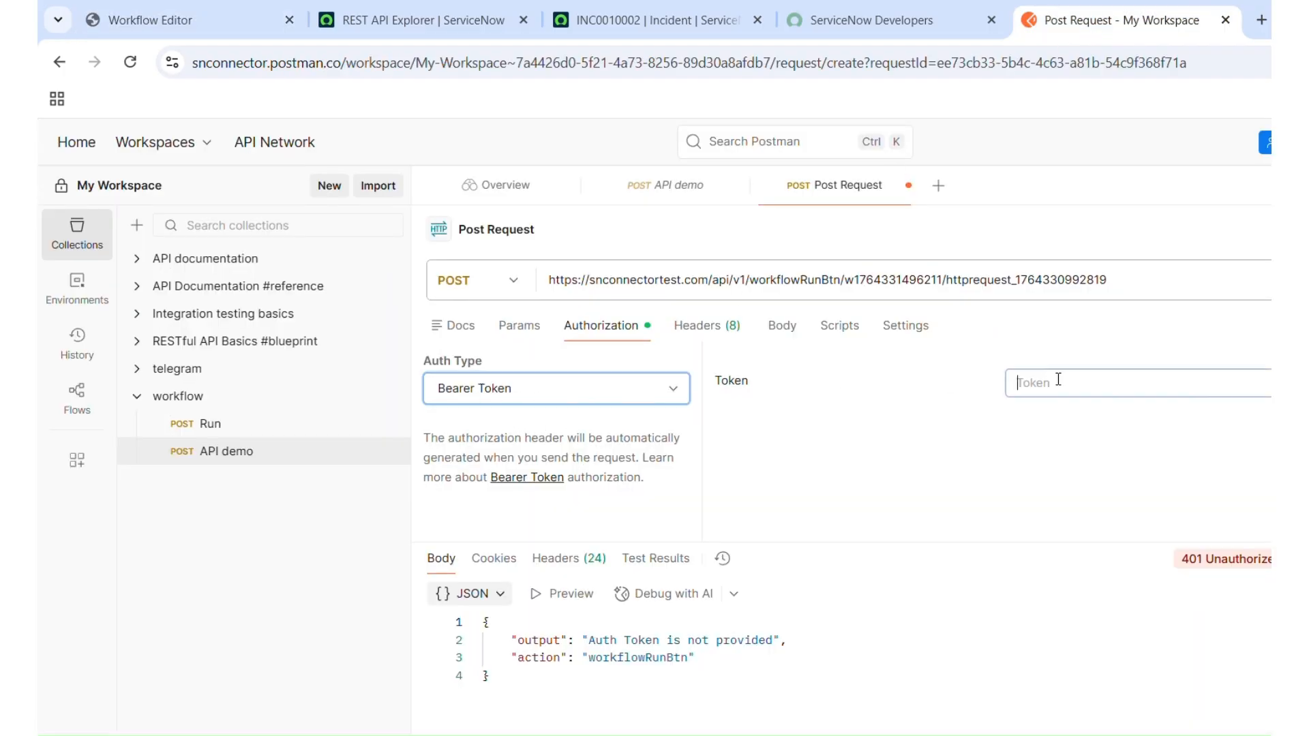
key("ctrl+v")
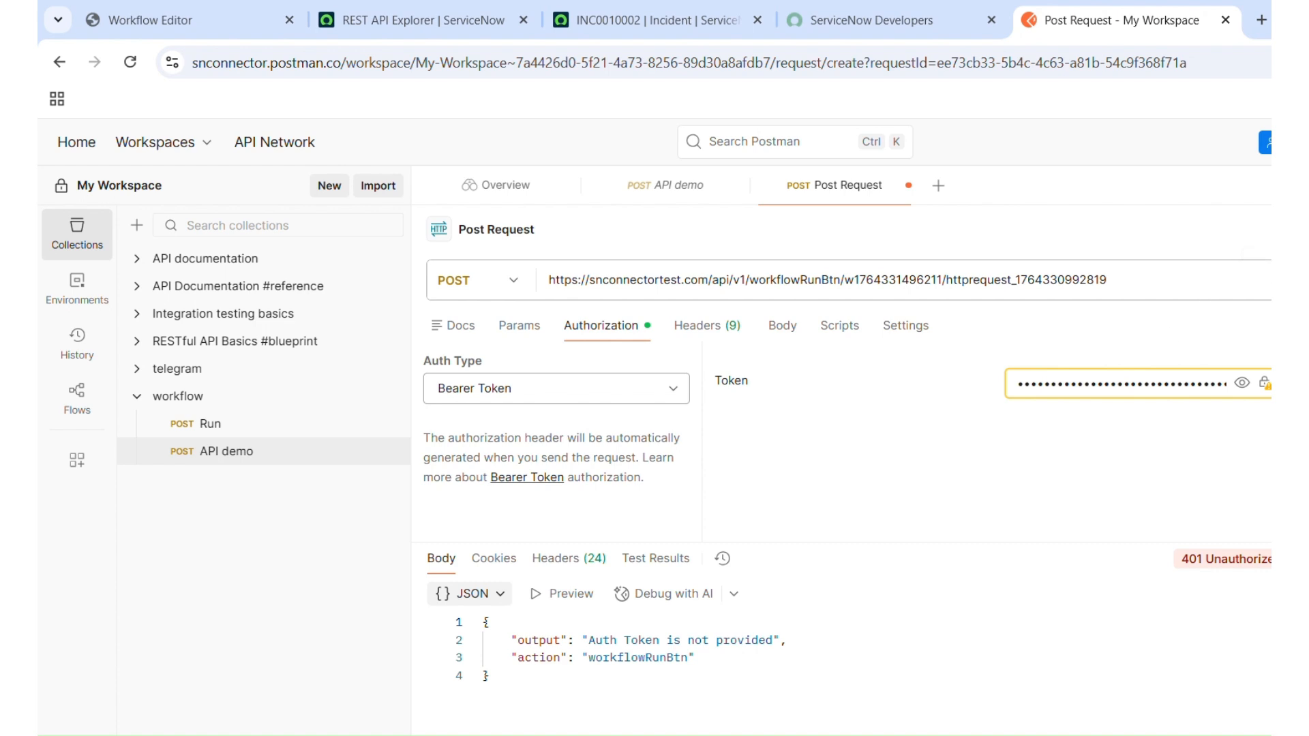
key("ctrl+Return")
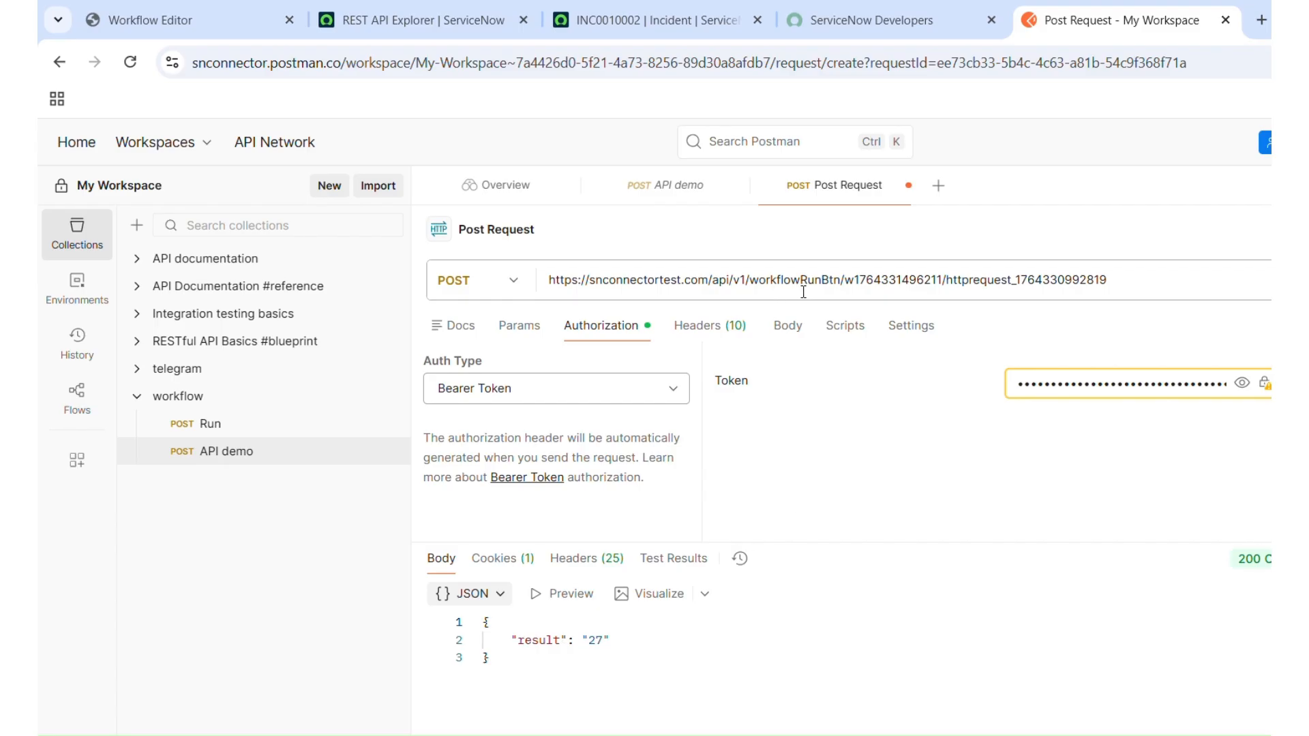
left_click(622, 639)
triple_click(623, 639)
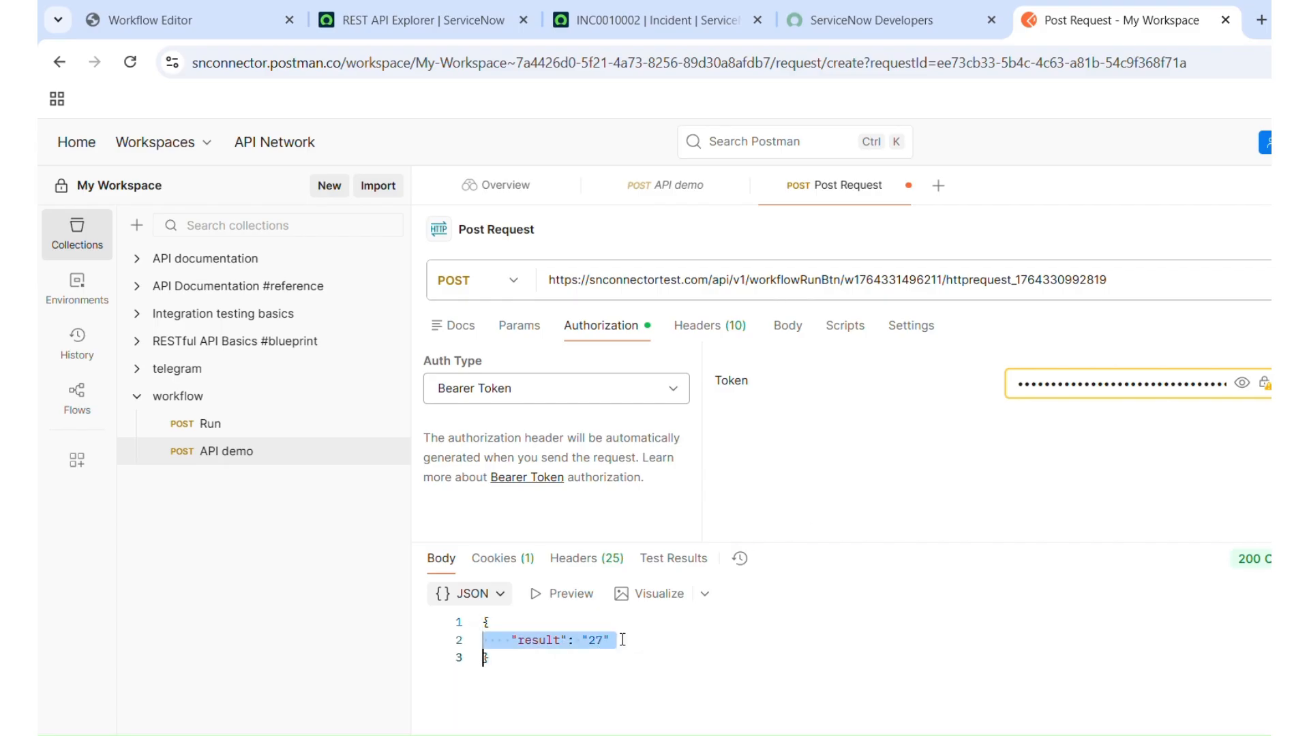
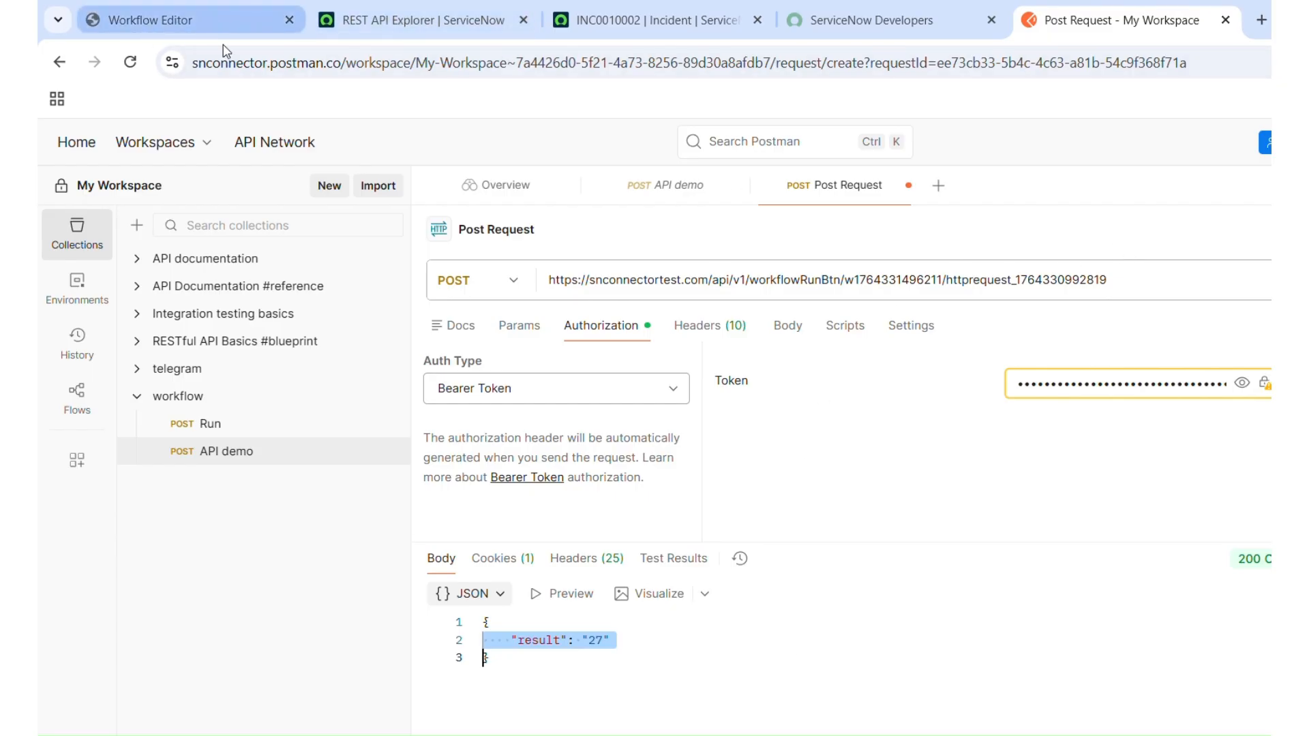
- Switch back to the Workflow Editor, reload the workflow page and check its Editor and Data views
left_click(200, 28)
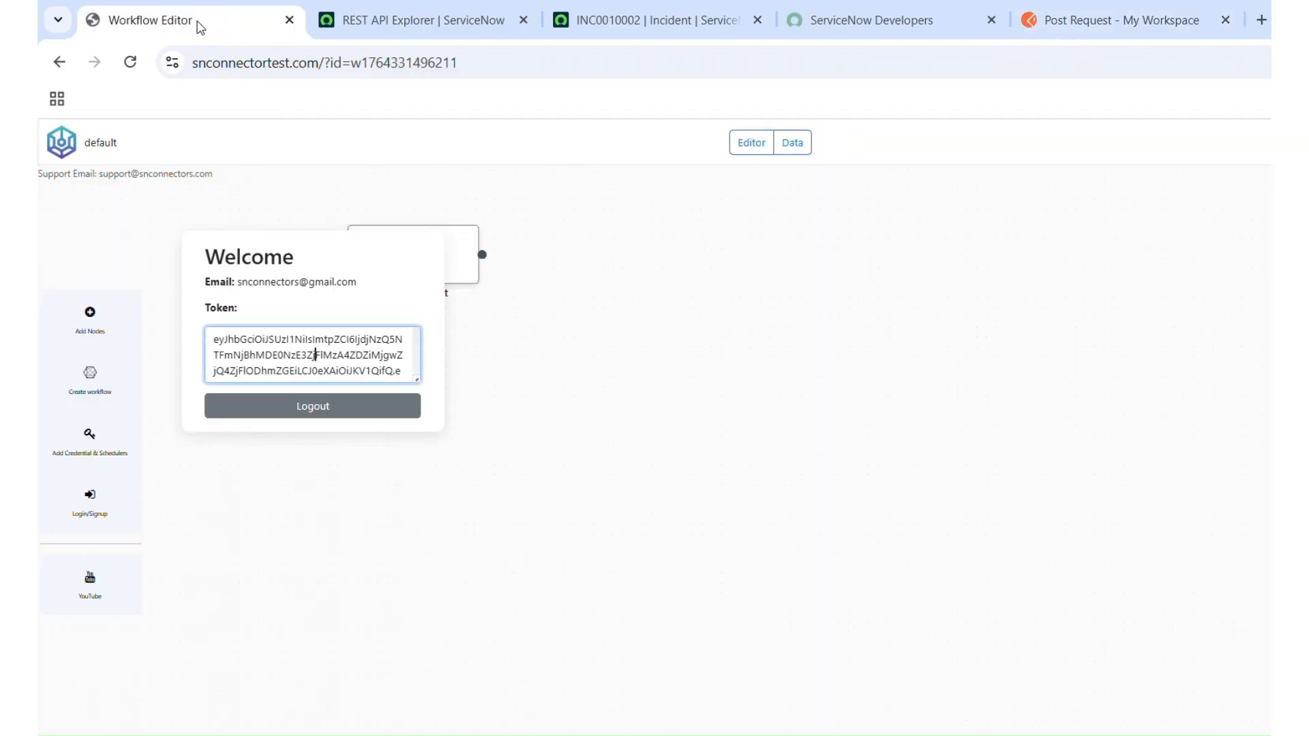
left_click(131, 62)
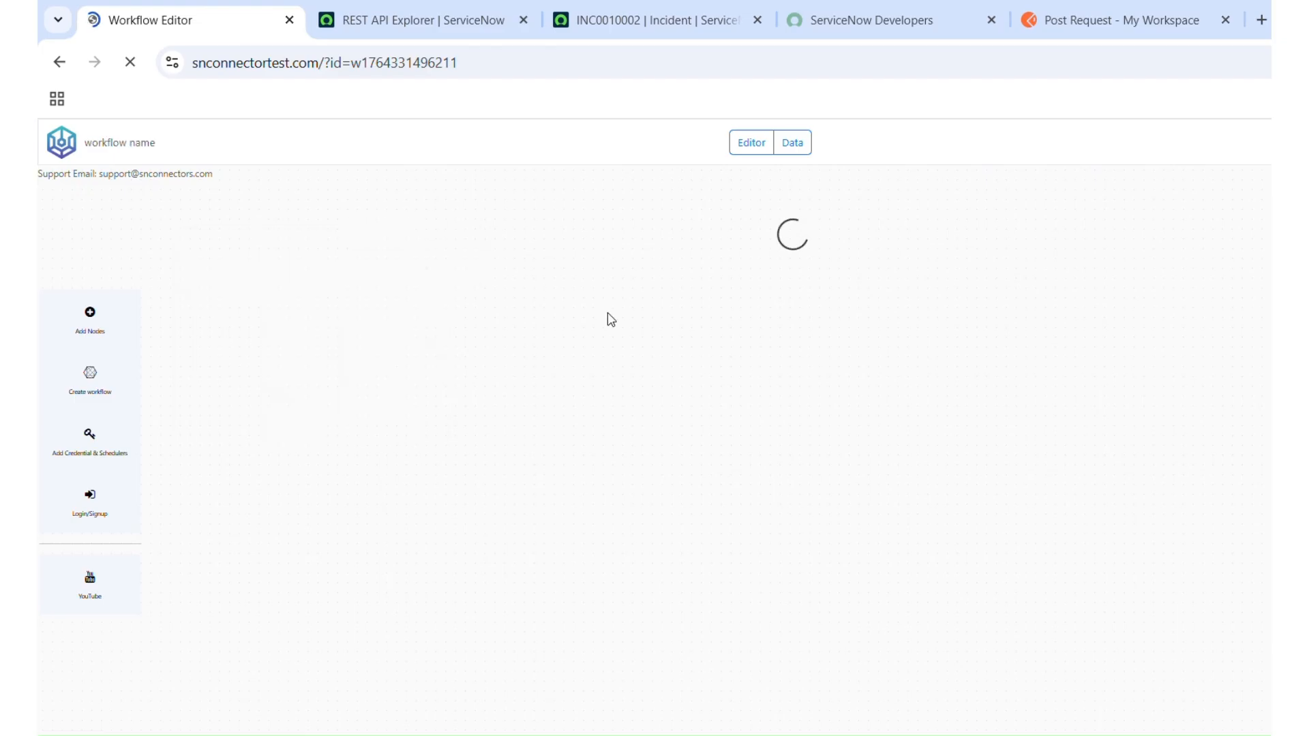
left_click(753, 146)
left_click(798, 144)
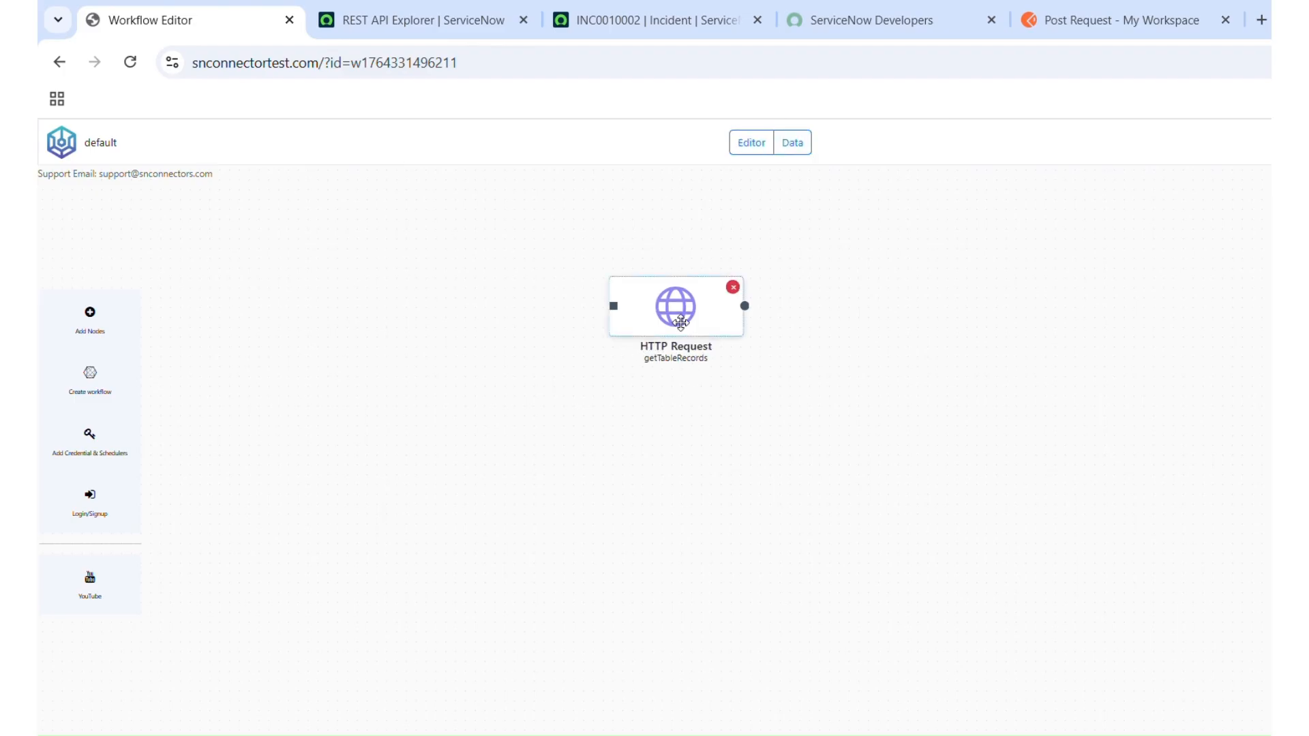
- Open the list of executed workflows in the Data view and compare its newest job ID with the result returned in Postman
left_click(796, 145)
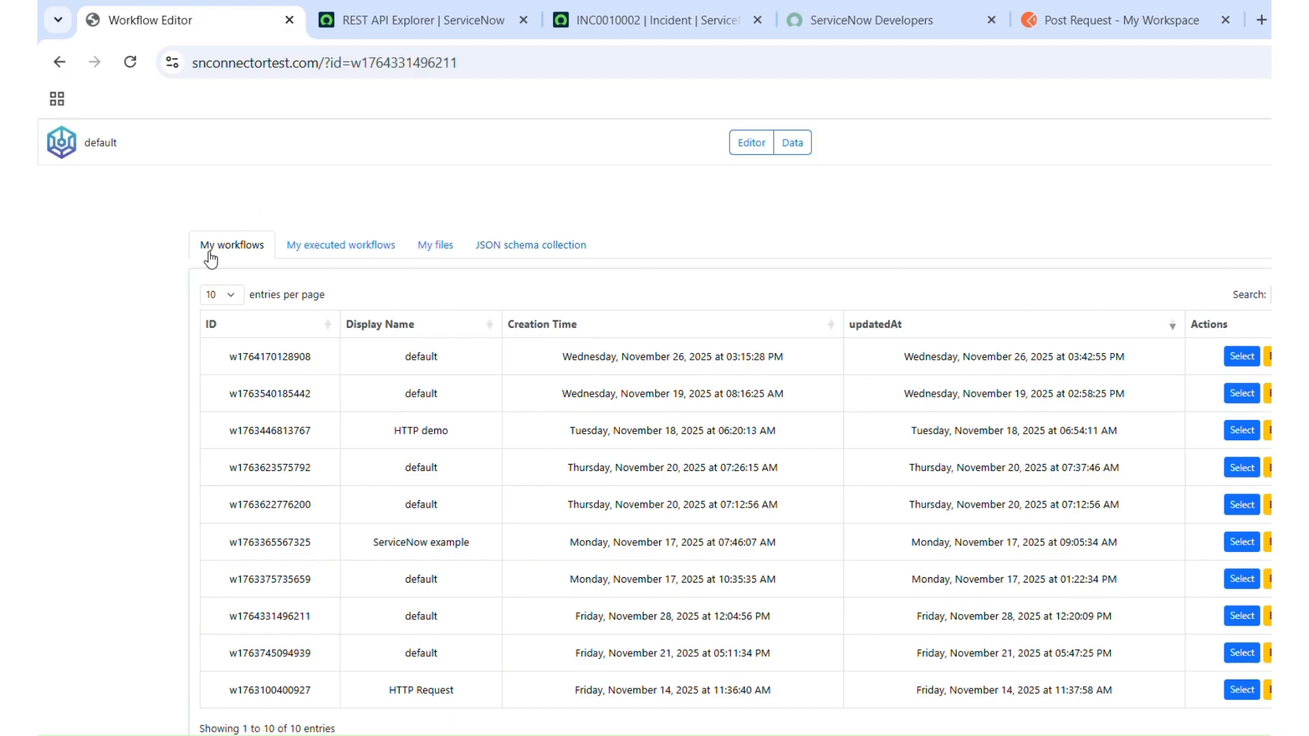
left_click(751, 145)
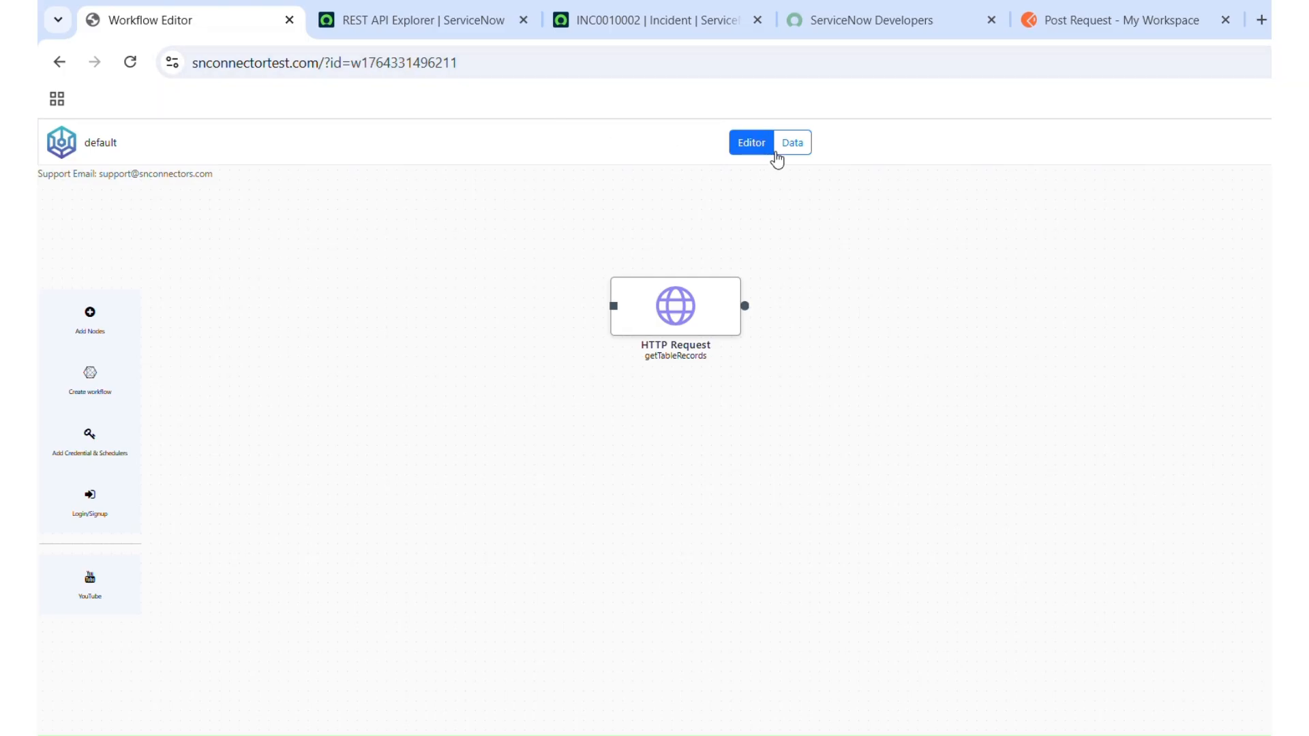
left_click(797, 149)
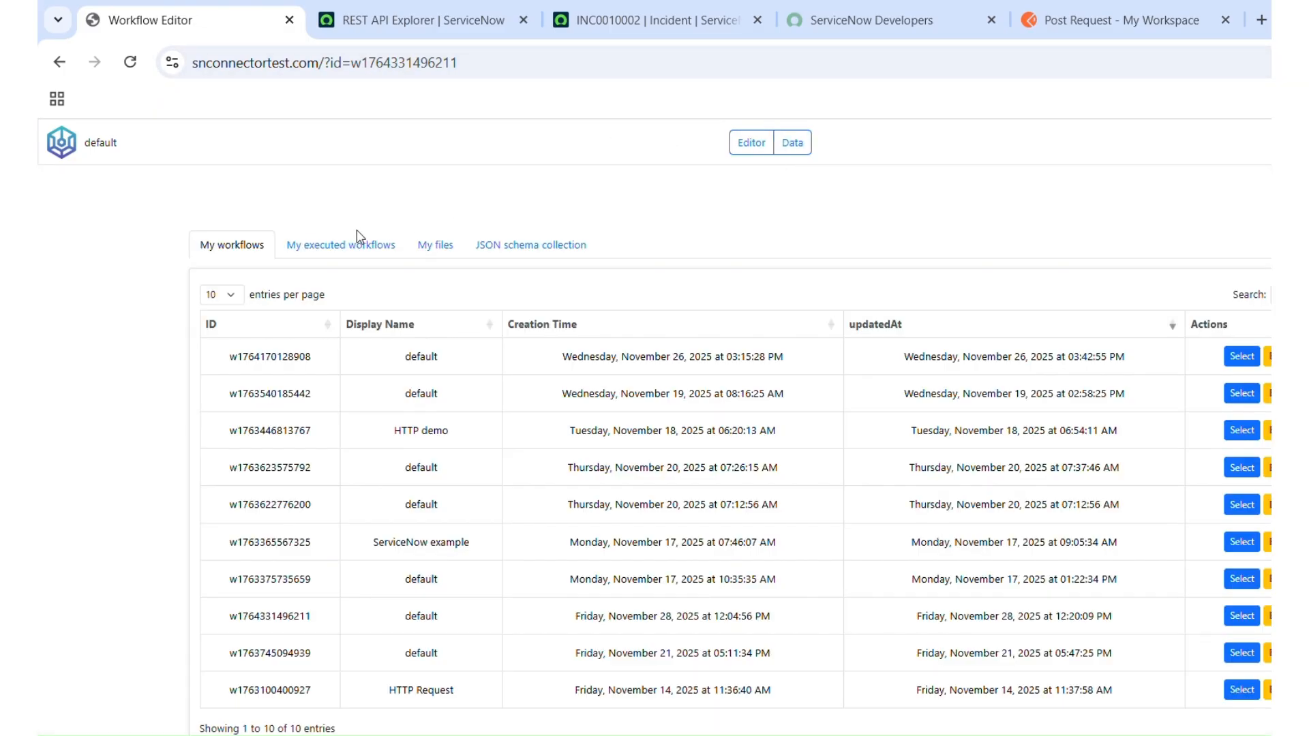
left_click(359, 255)
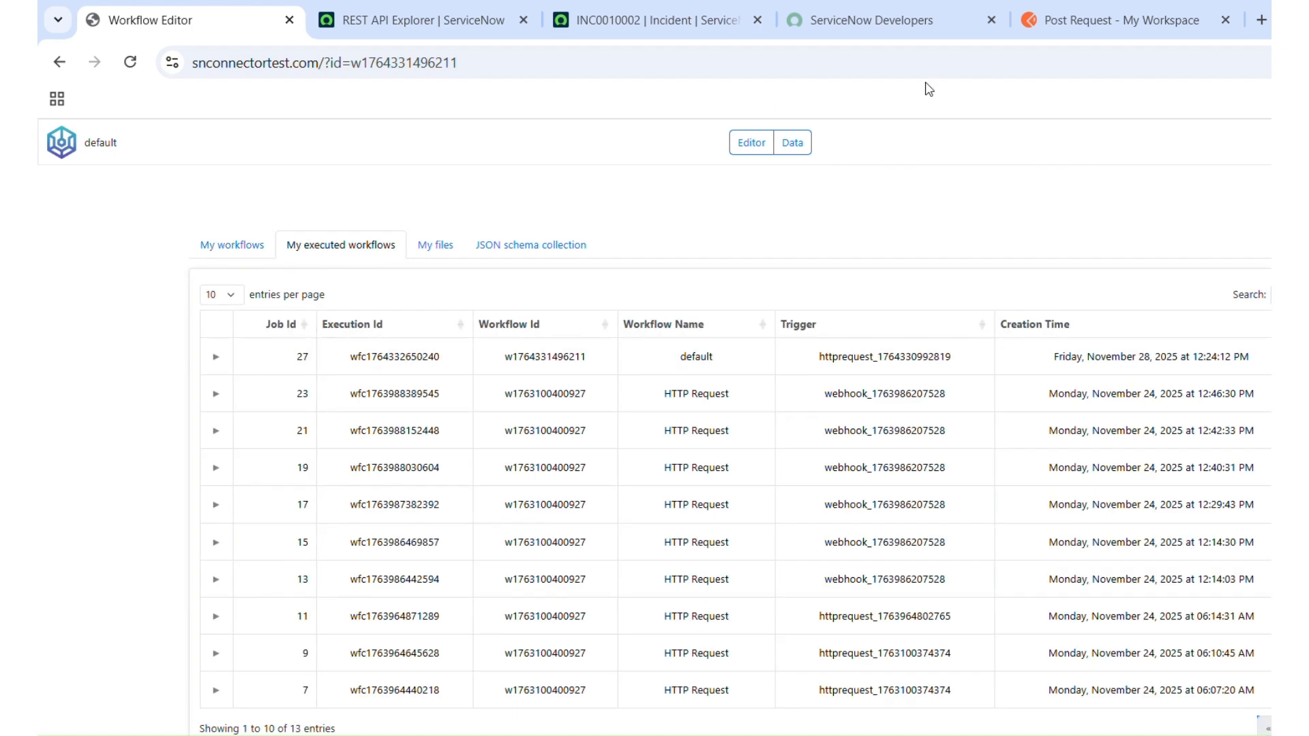
left_click(1104, 26)
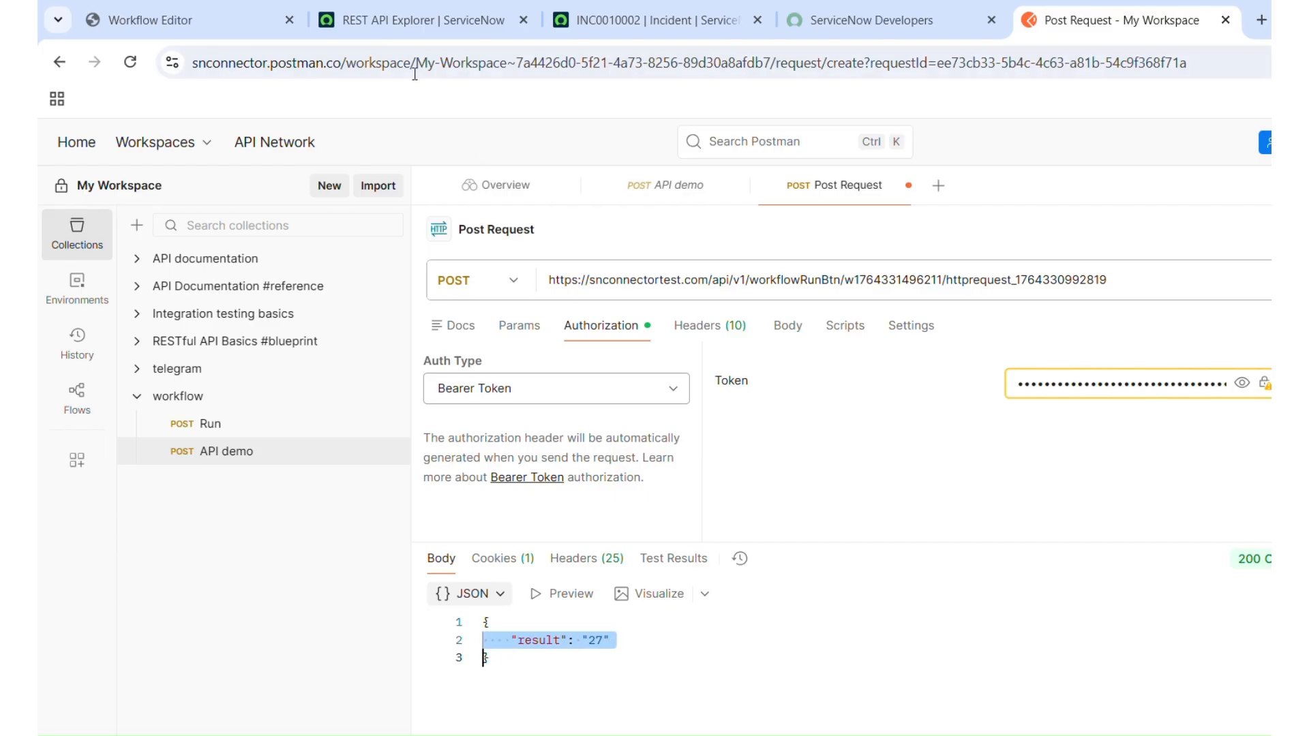
left_click(217, 19)
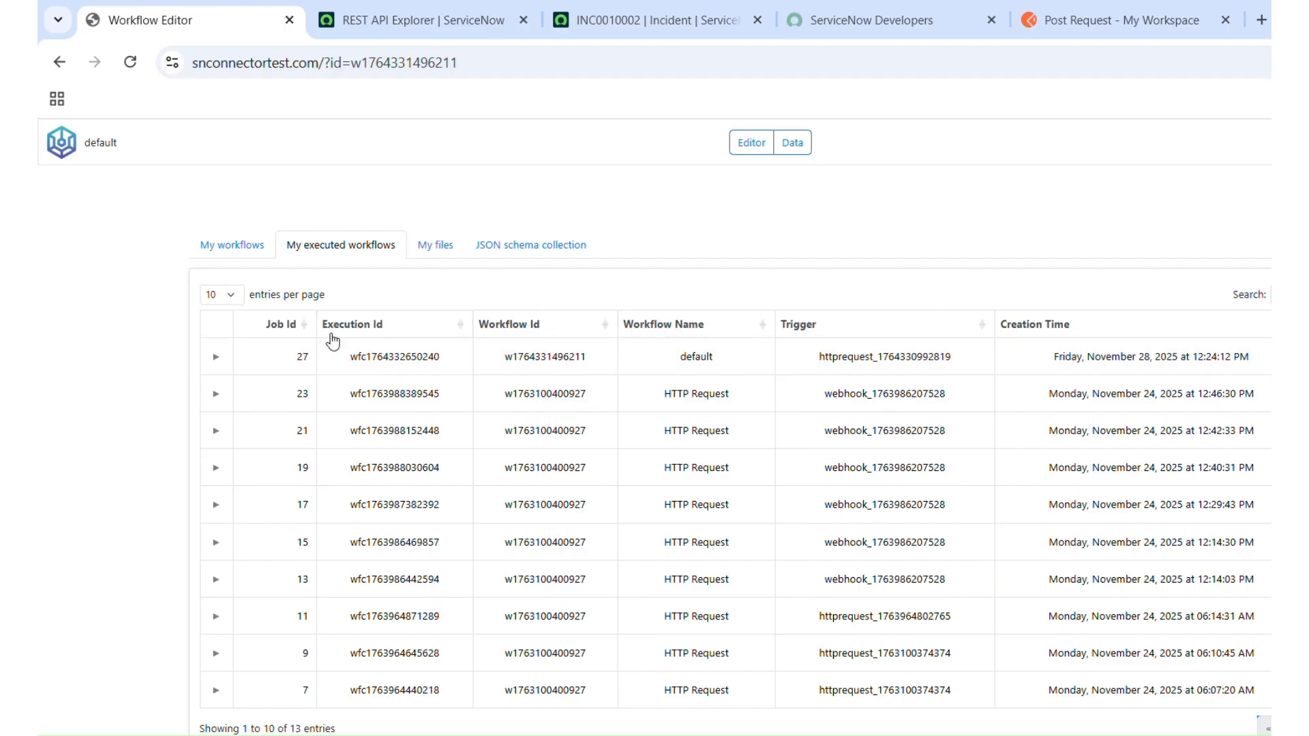
- Highlight the workflow ID of the newest execution and check it against the ID in the page address
left_click_drag(588, 357, 503, 356)
left_click(505, 356)
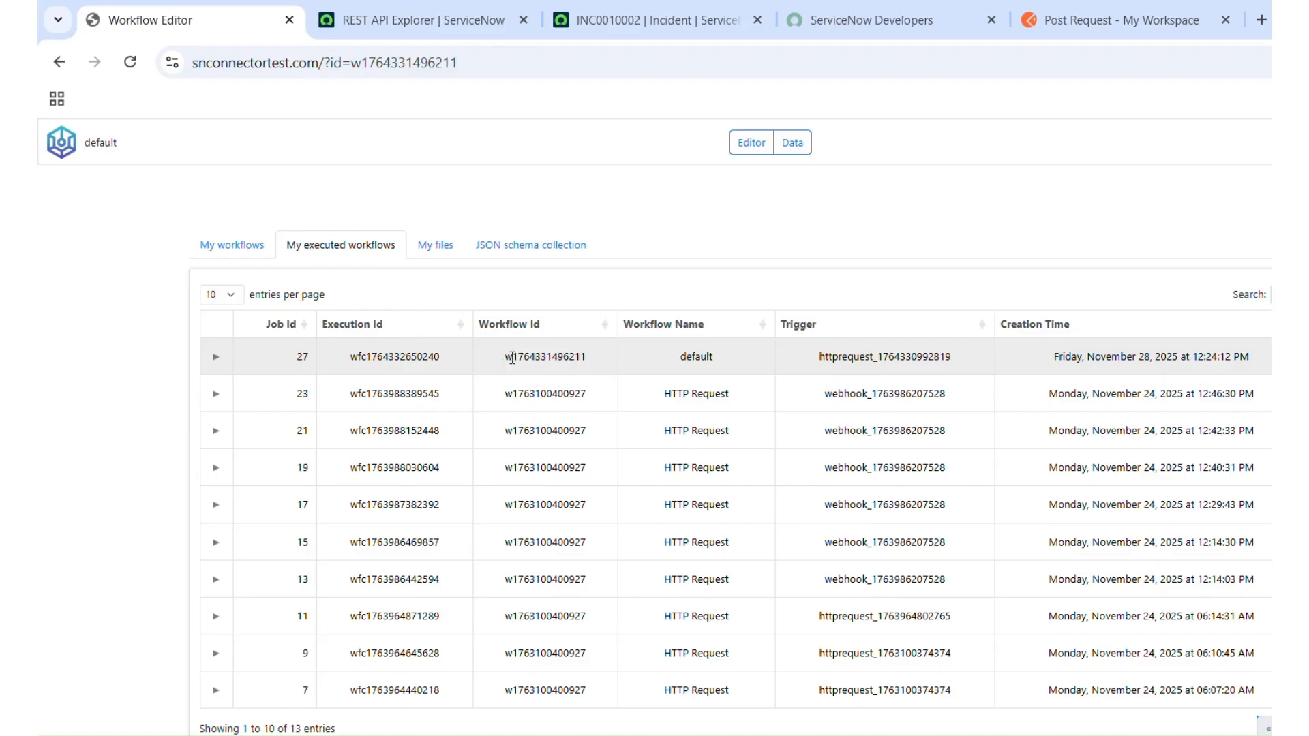
right_click(512, 357)
key("Escape")
double_click(549, 357)
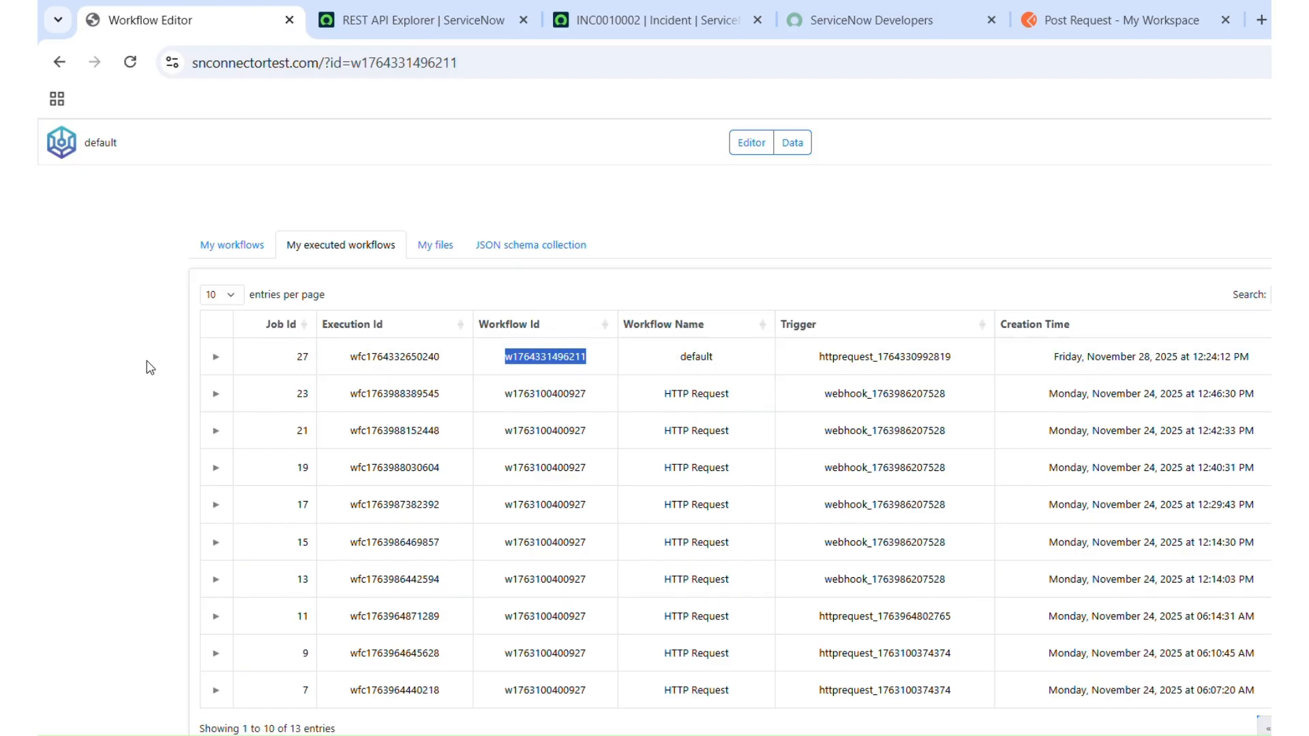
- Expand the newest executed job and read through the HTTP Request node's output message
left_click(214, 357)
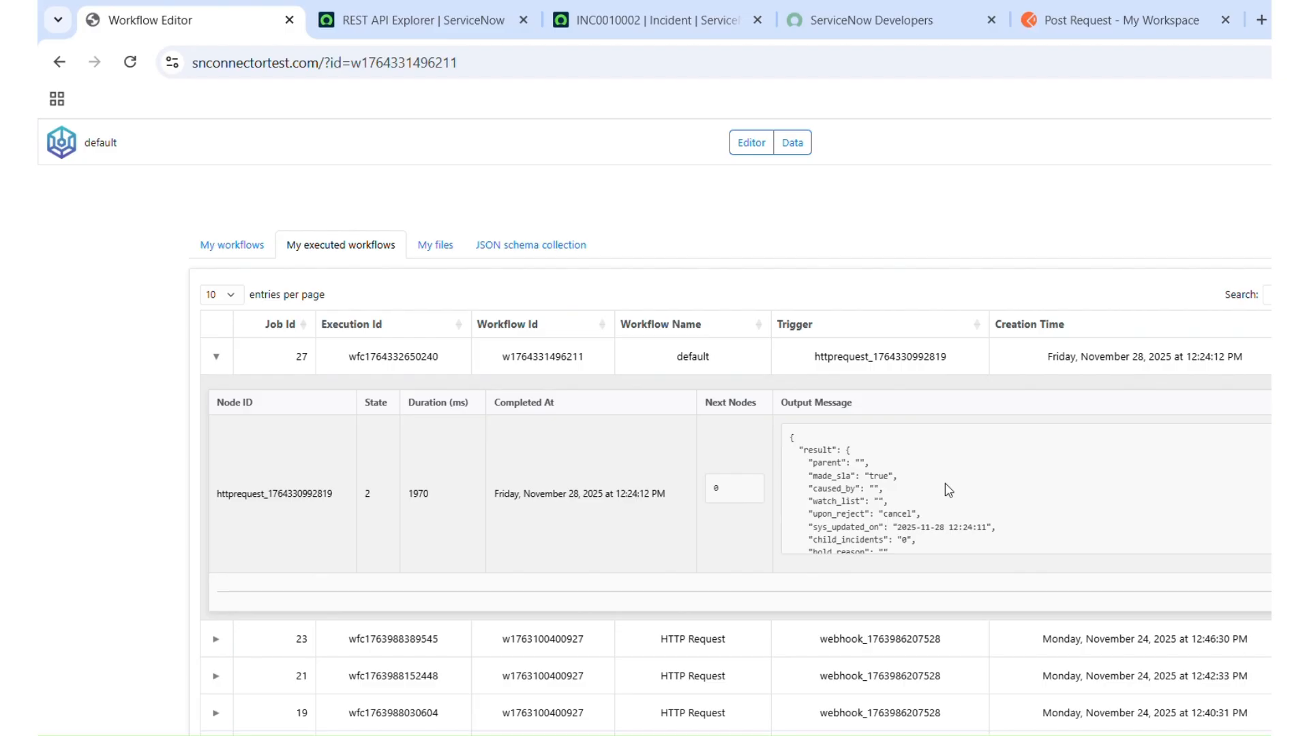
scroll(947, 489, "down", 10)
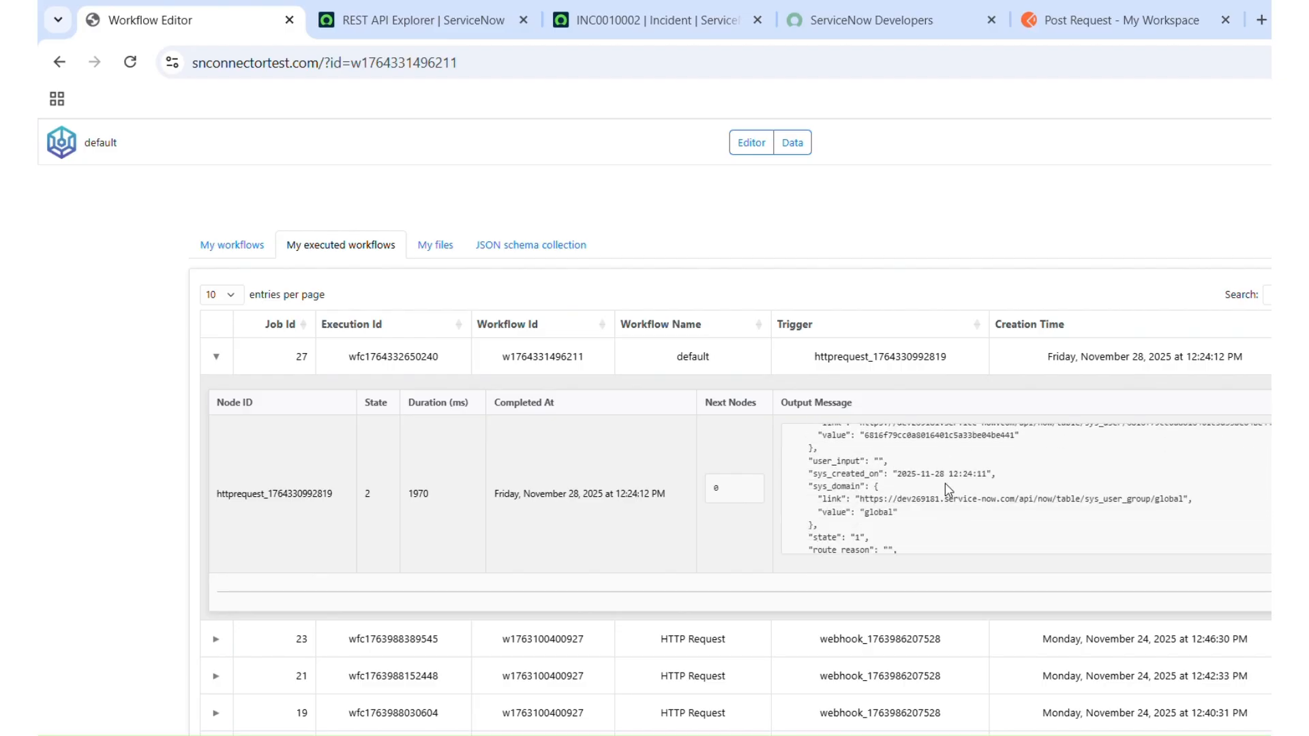
scroll(947, 488, "down", 10)
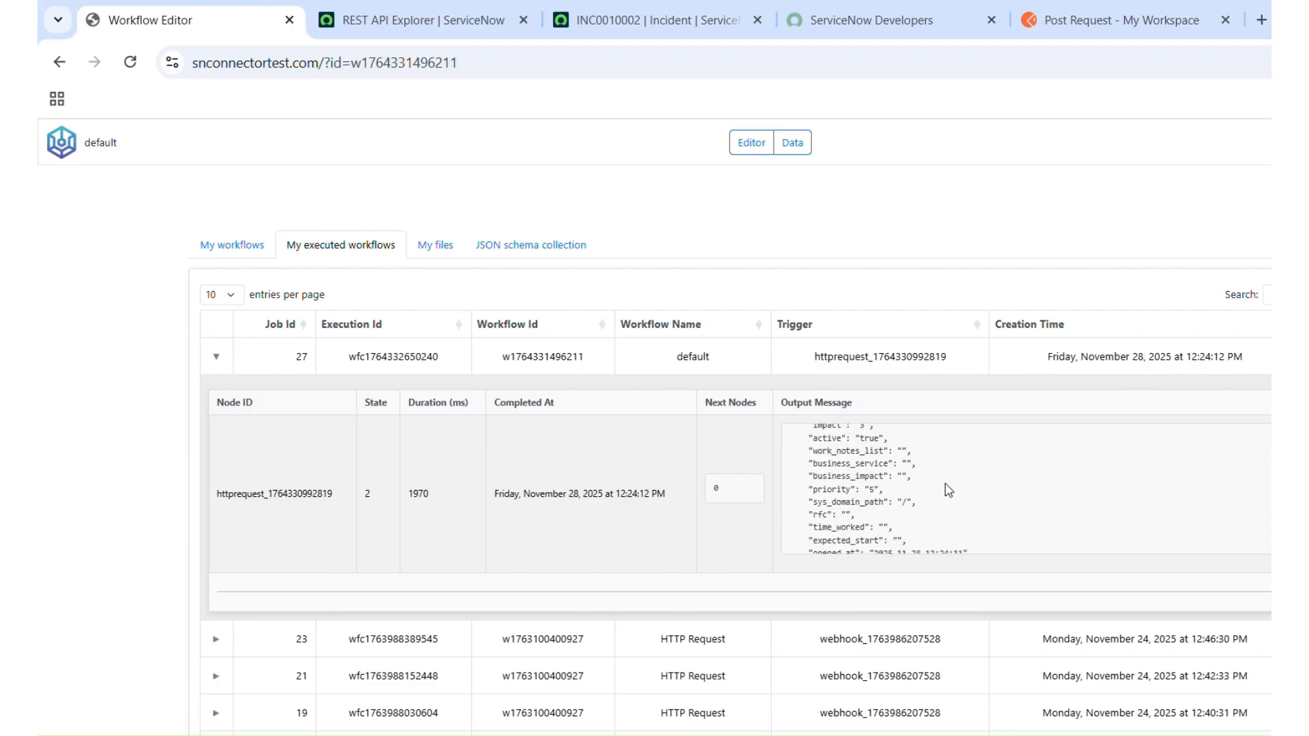
scroll(945, 484, "up", 15)
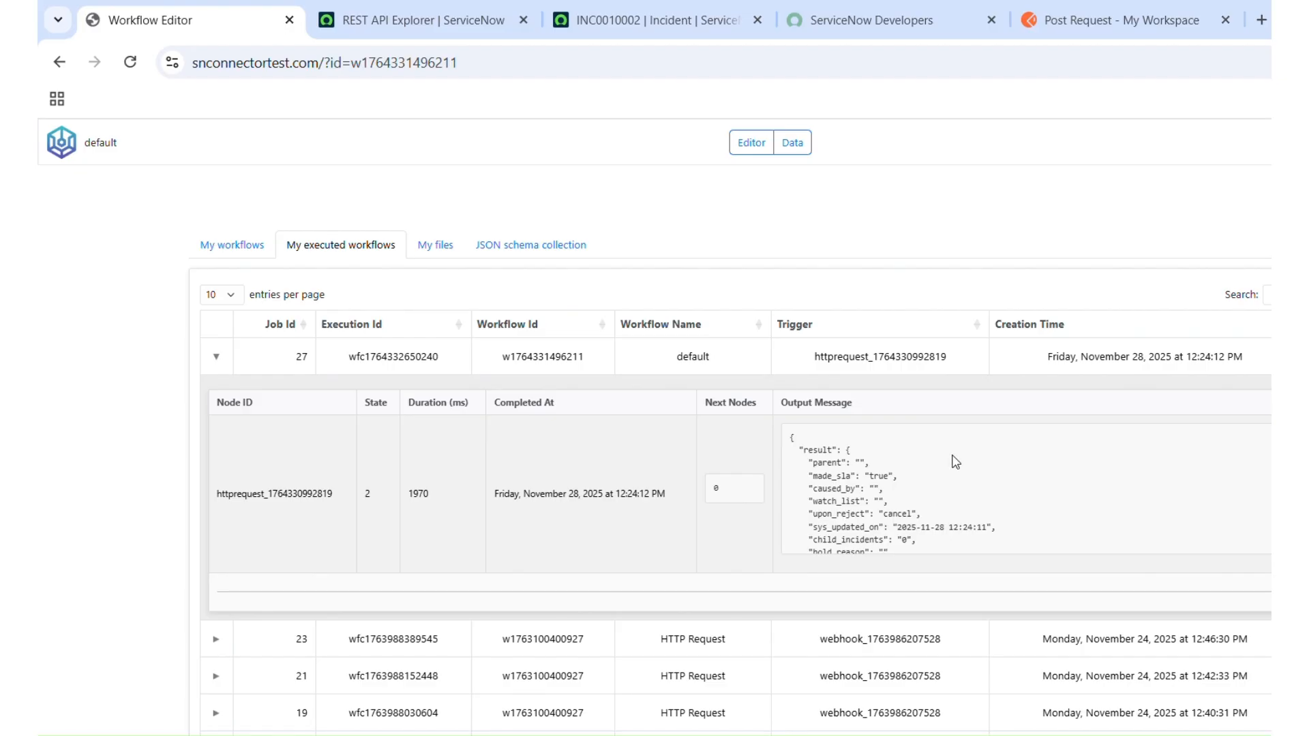
- Return to the Editor view, review the Postman response and the REST API Explorer request, and come back to the Workflow Editor
left_click(750, 145)
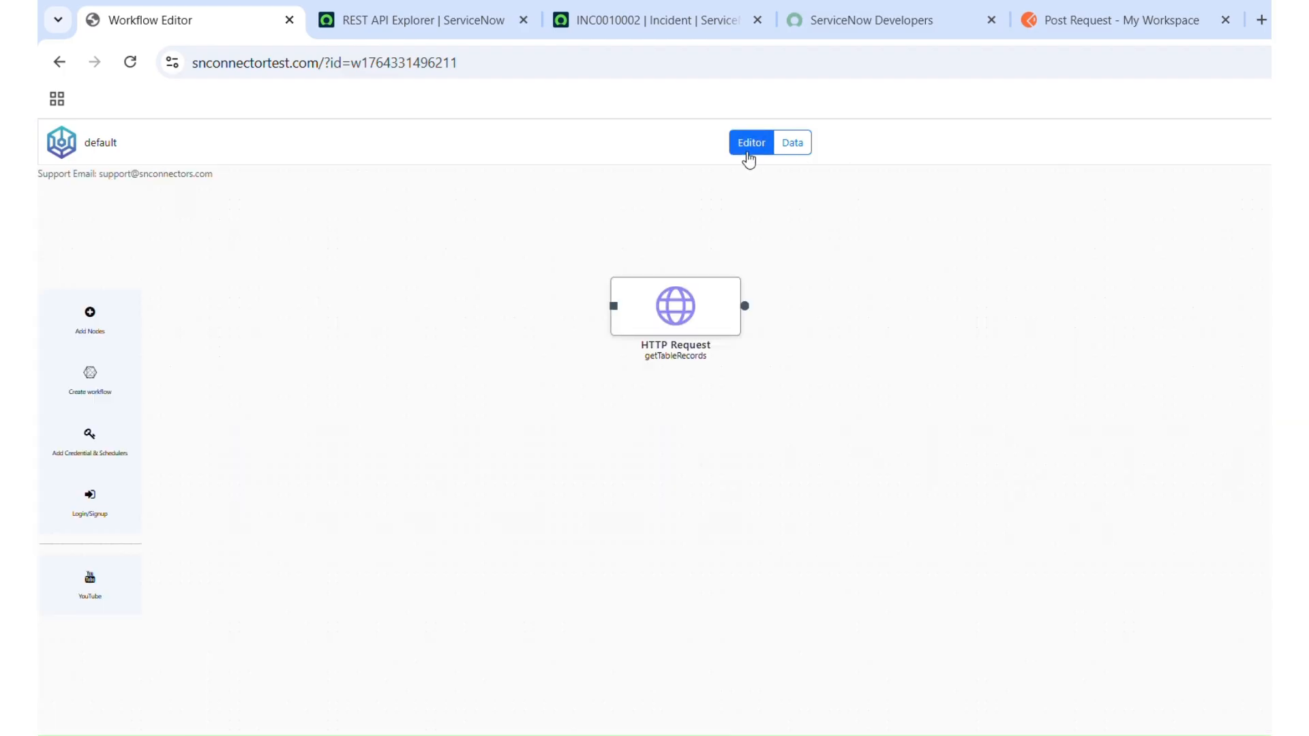
left_click(693, 285)
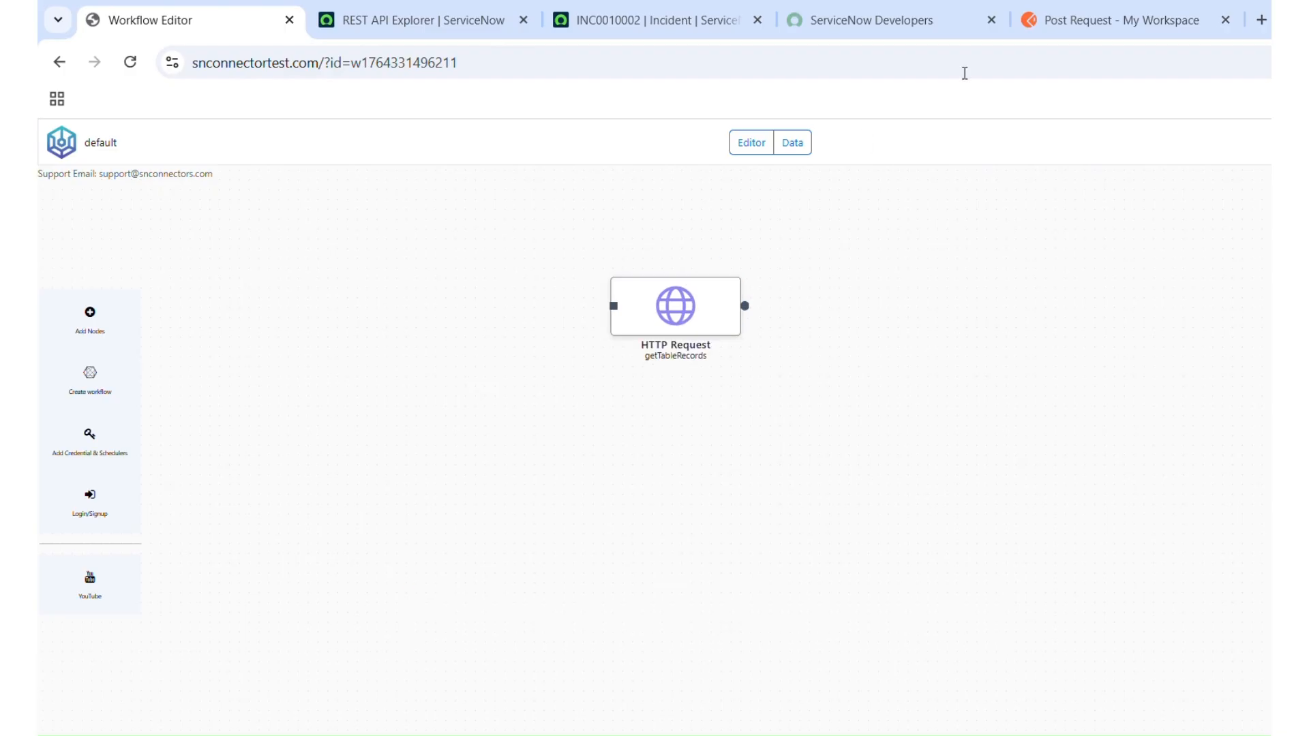
left_click(1091, 21)
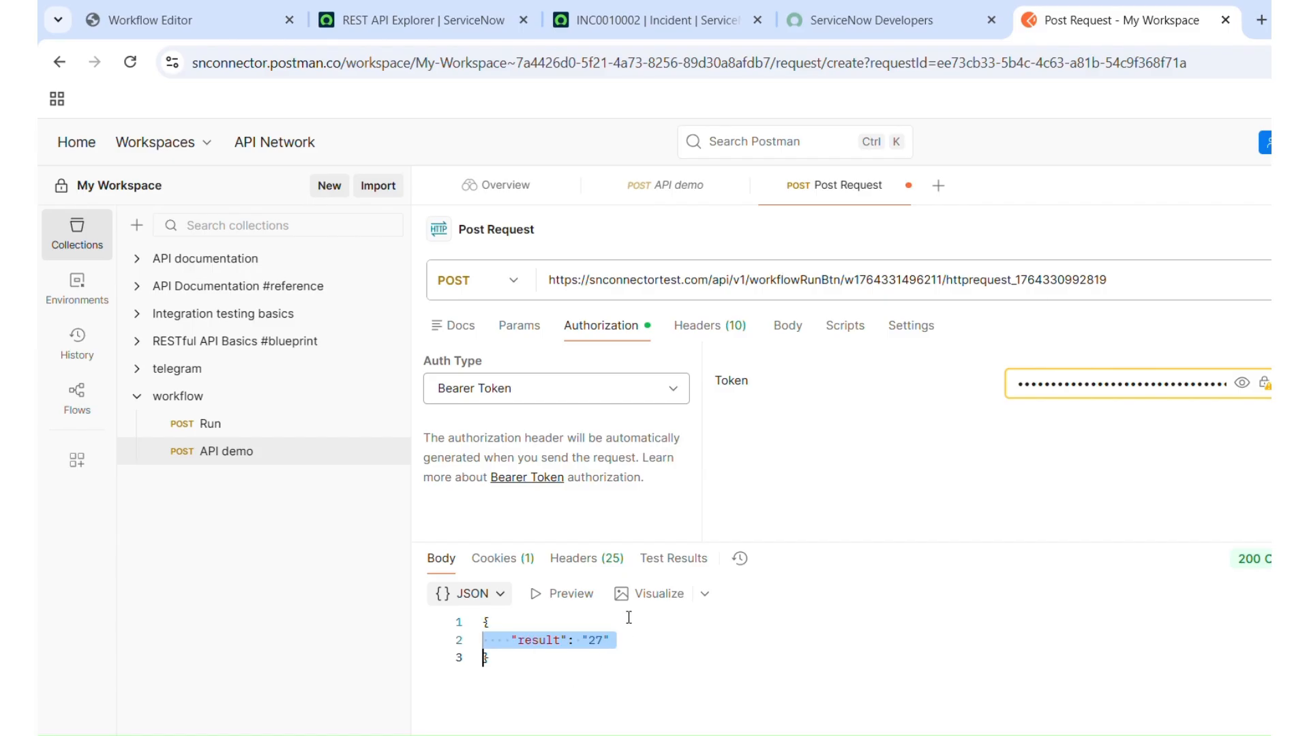
left_click(412, 13)
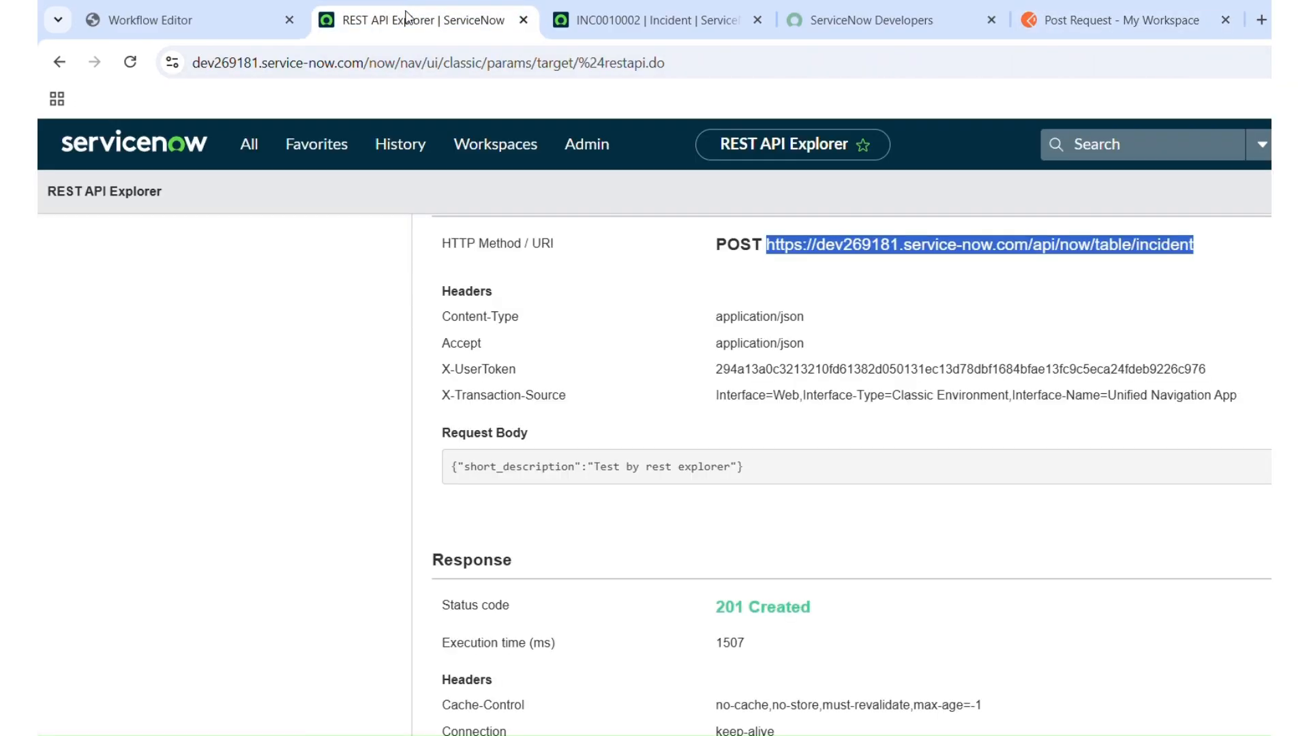
left_click(204, 12)
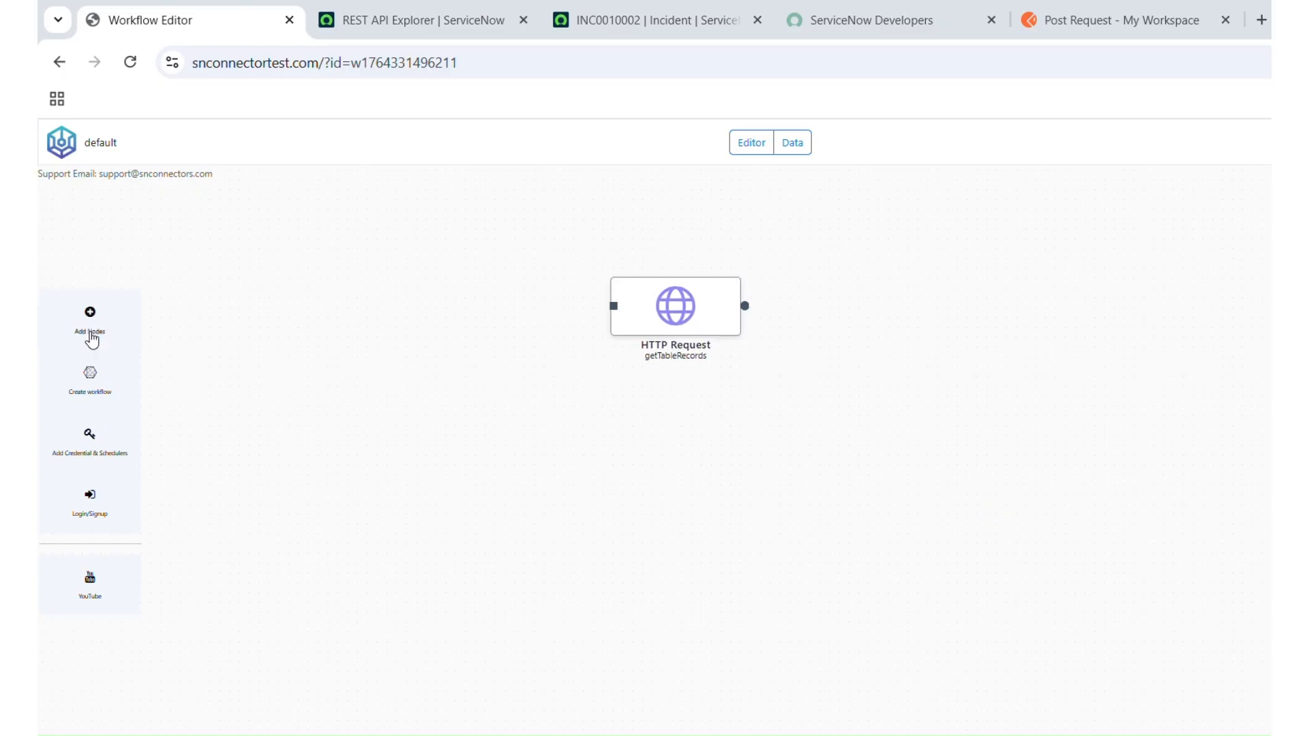
- Add a Manual trigger node to the workflow
left_click(91, 332)
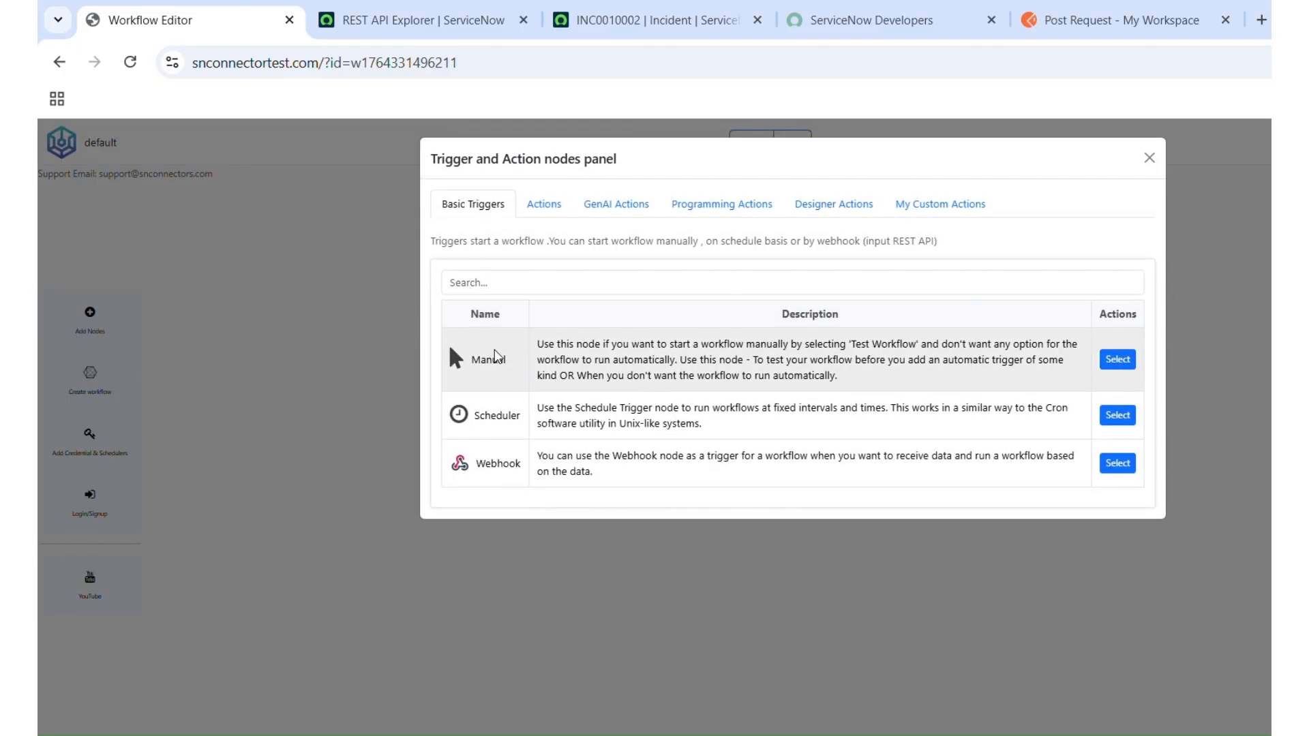
left_click(1117, 359)
left_click(1201, 300)
- Move the HTTP Request node further right on the canvas and save its settings with the createRecord operation
left_click_drag(665, 307, 826, 308)
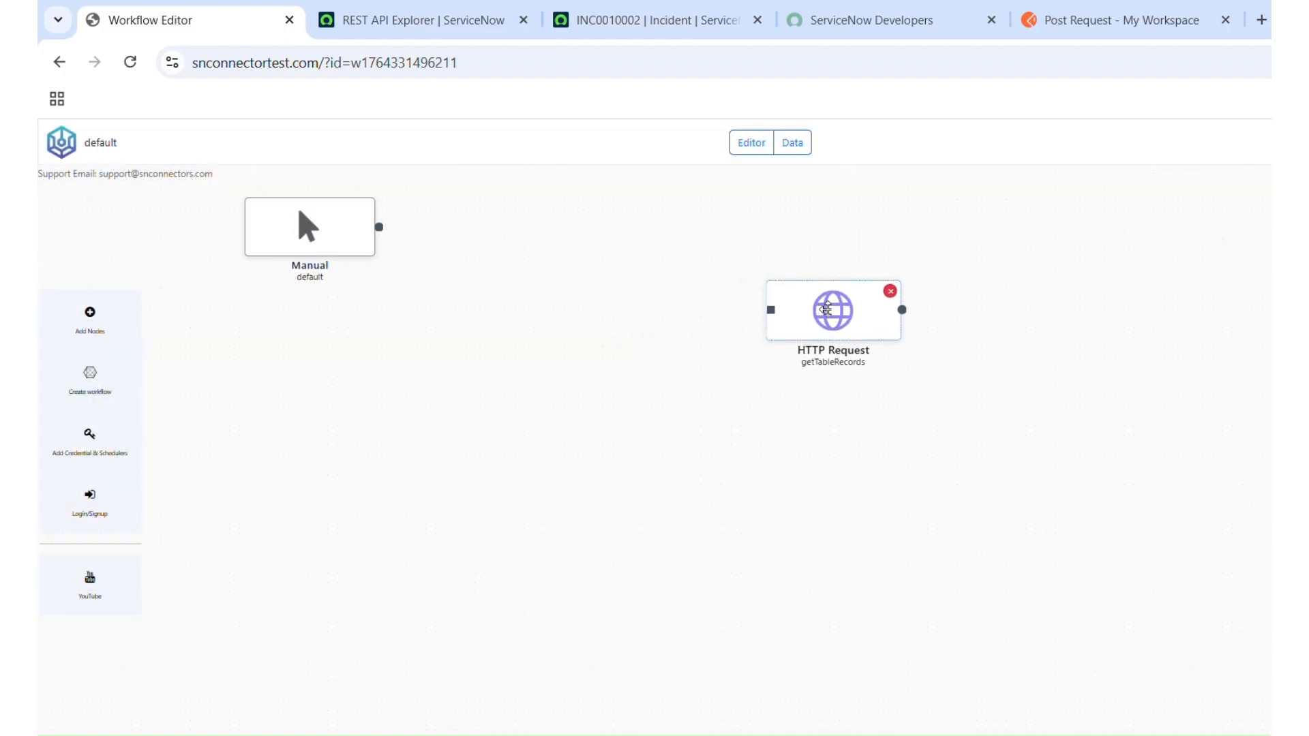
double_click(826, 308)
left_click(888, 558)
- Place the Manual node roughly level with the HTTP Request node and connect its output to the HTTP Request node's input
left_click(283, 229)
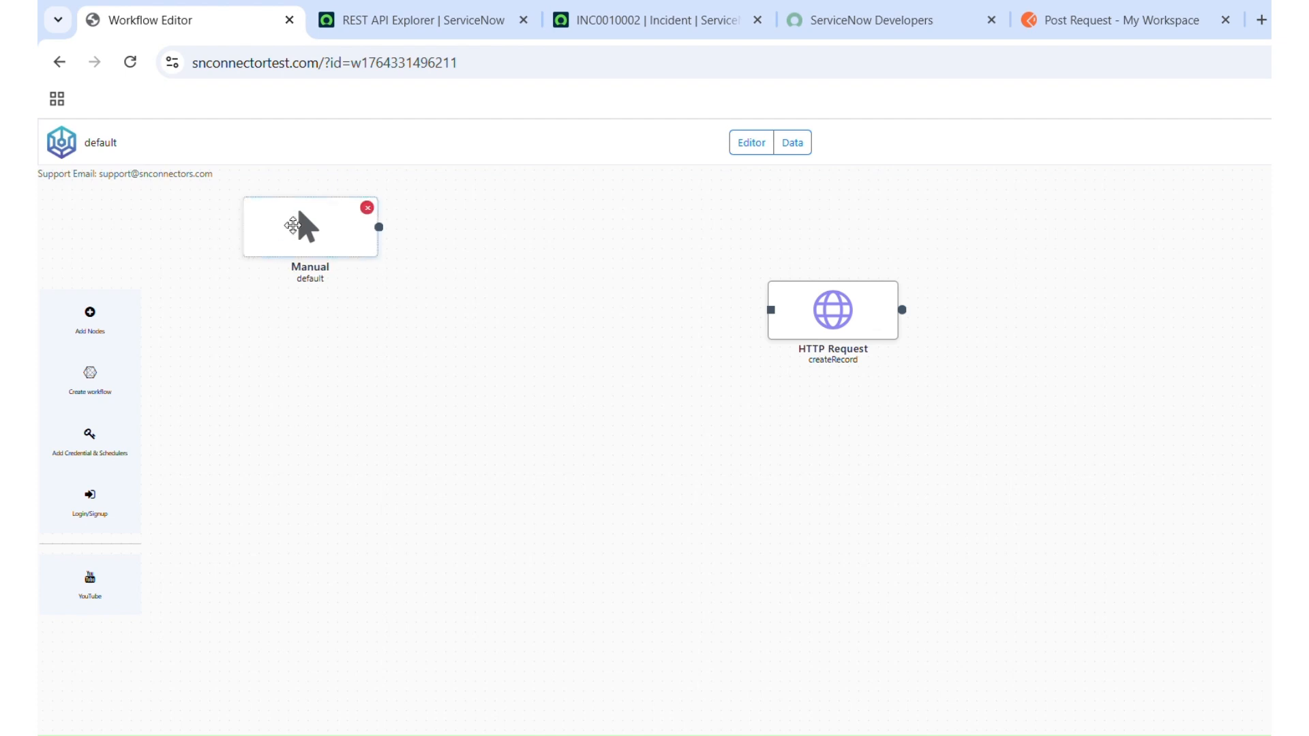
left_click_drag(283, 229, 377, 319)
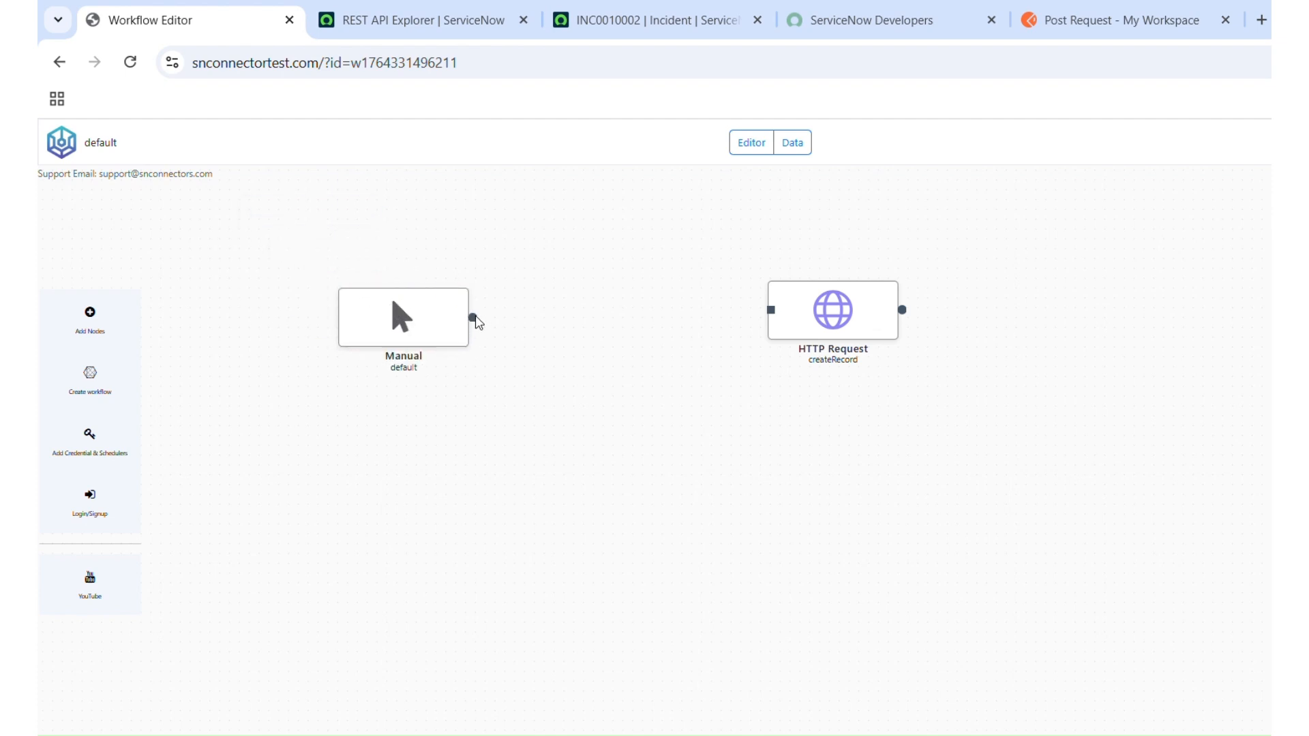
left_click_drag(474, 318, 771, 310)
- Run the workflow from the Manual node and examine the execution ID in the run page's address
left_click(417, 291)
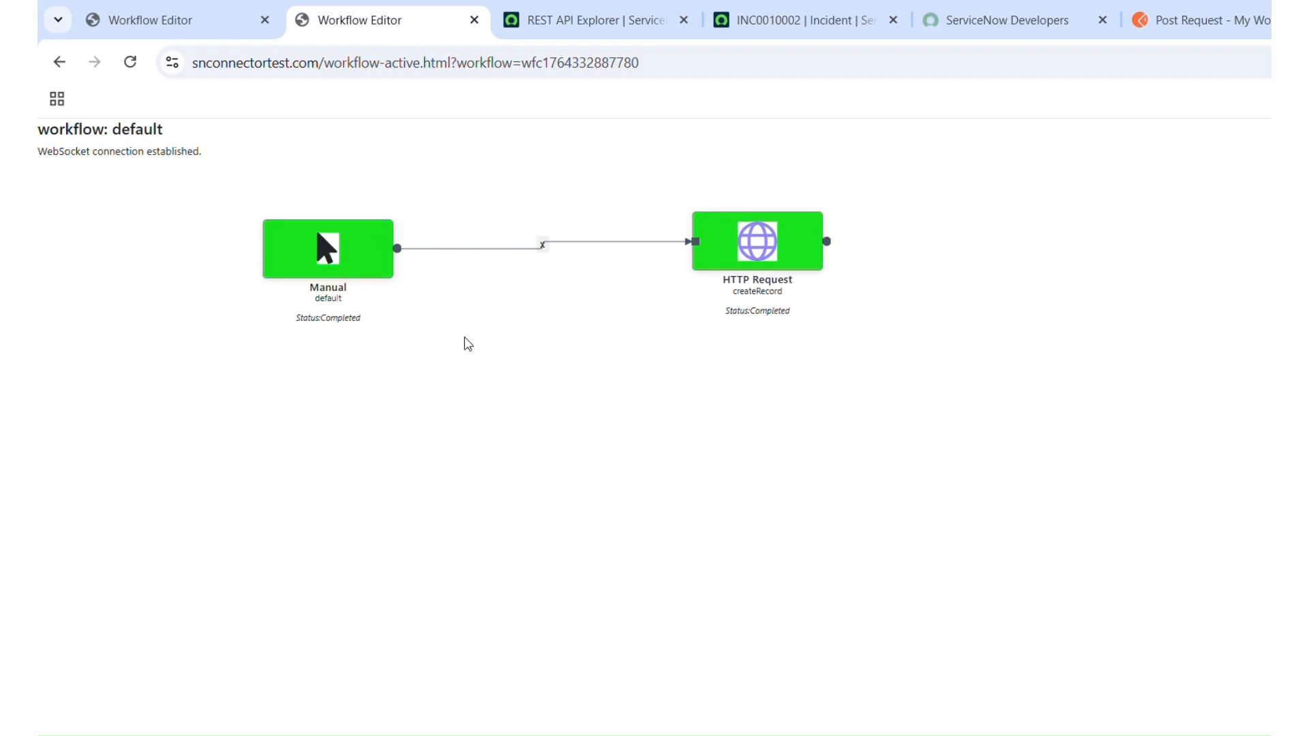
left_click(176, 21)
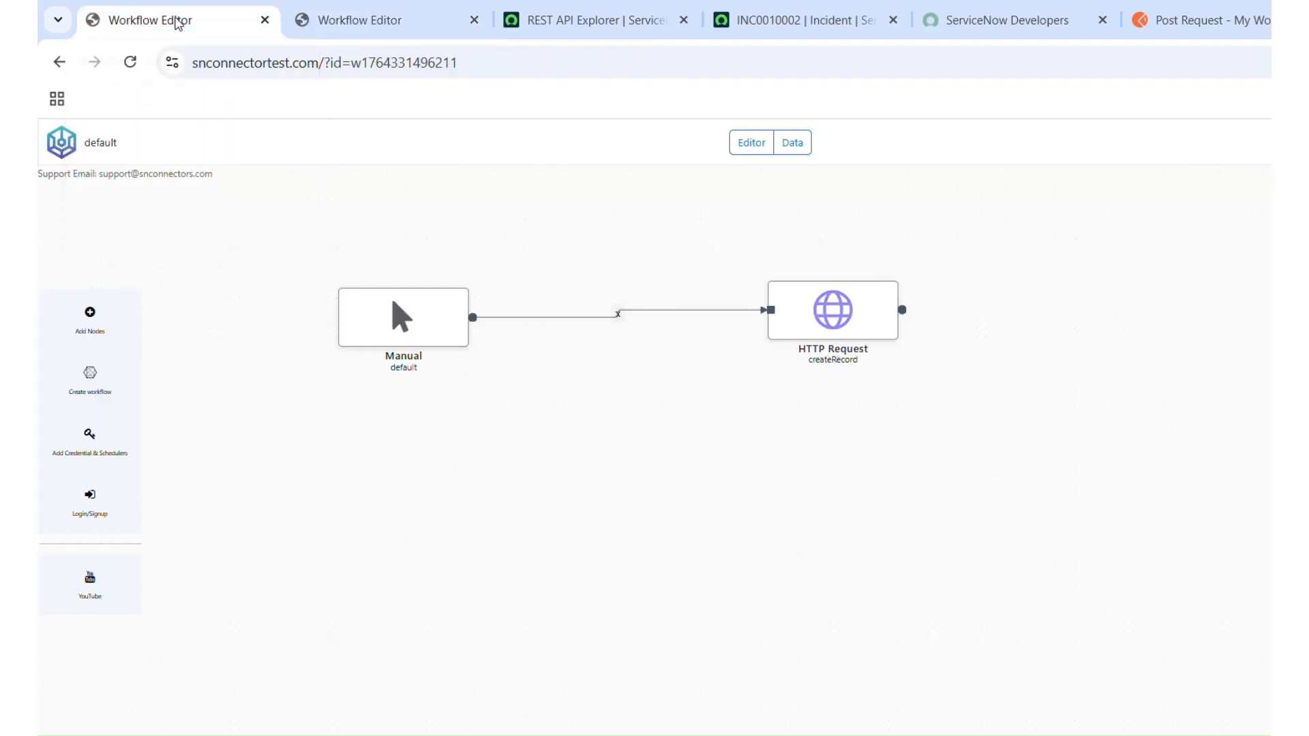
left_click(340, 21)
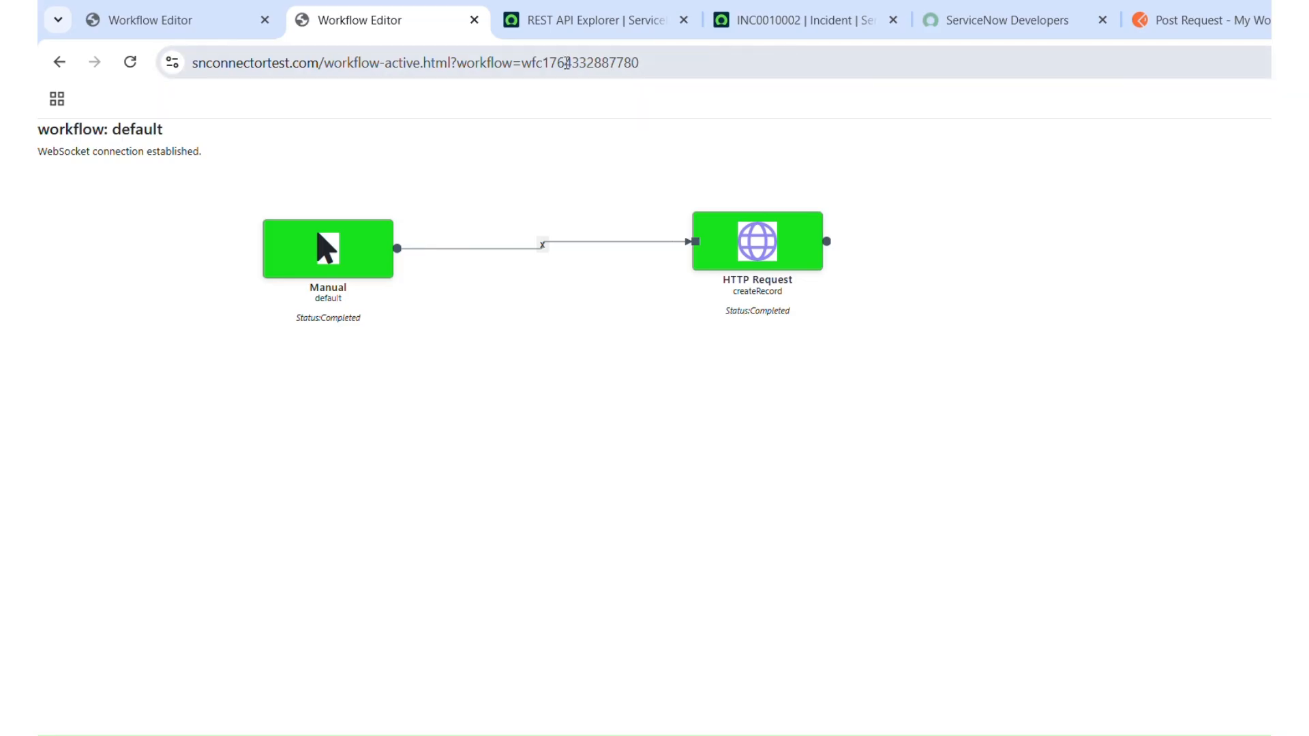
left_click(598, 63)
double_click(597, 63)
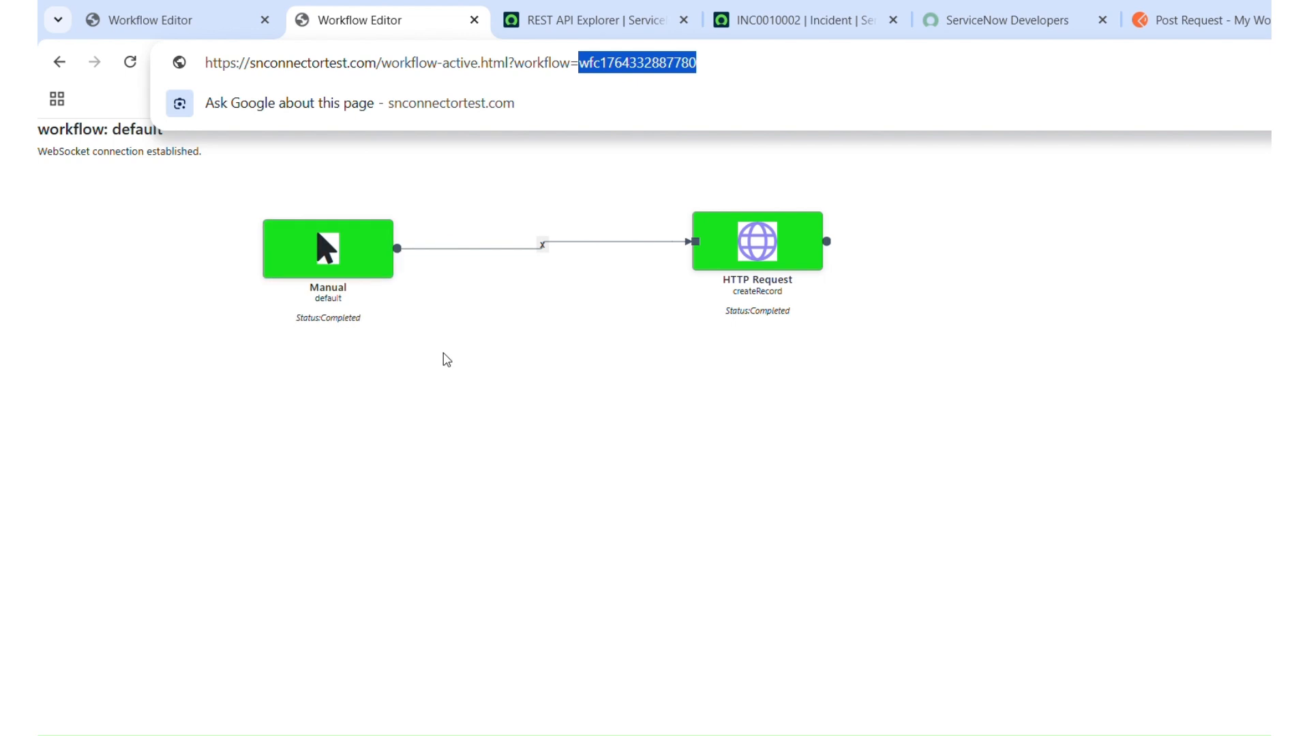
left_click(473, 379)
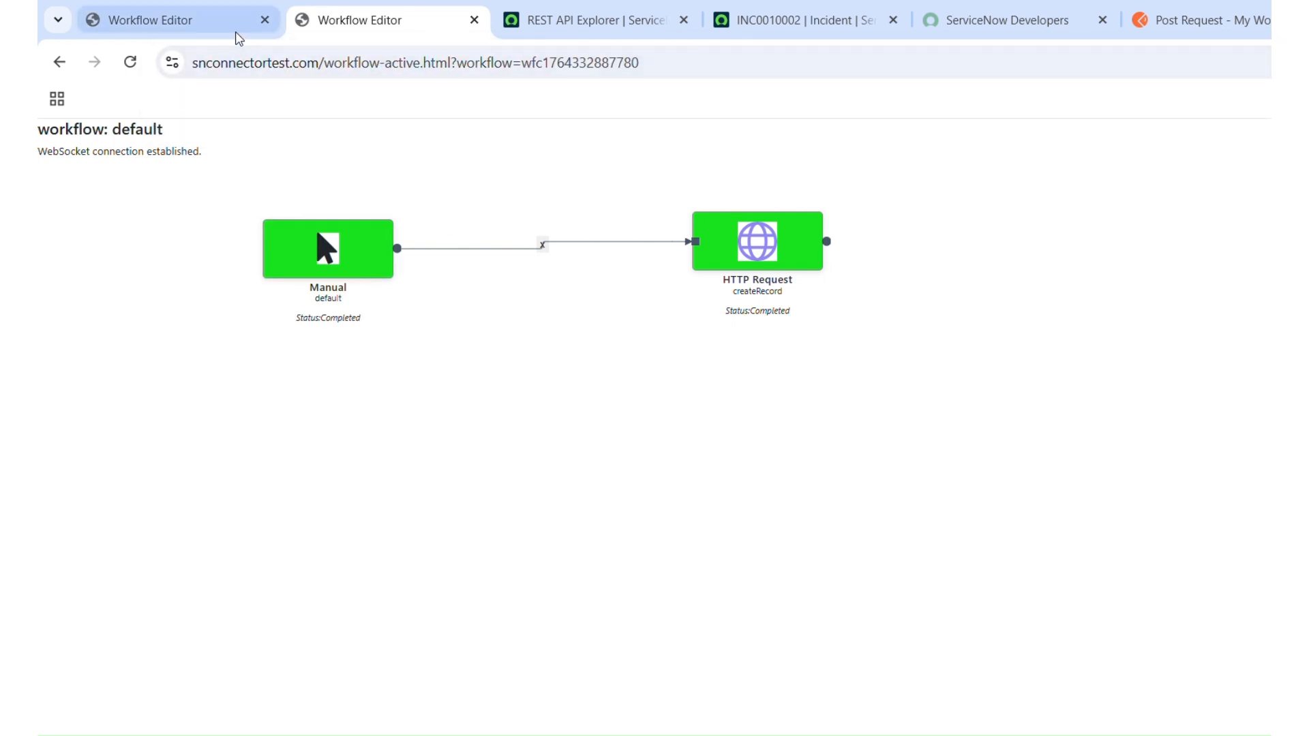
- Return to the executed workflows in the Data view, collapse the expanded job, and reload the page to find the manual run
left_click(199, 20)
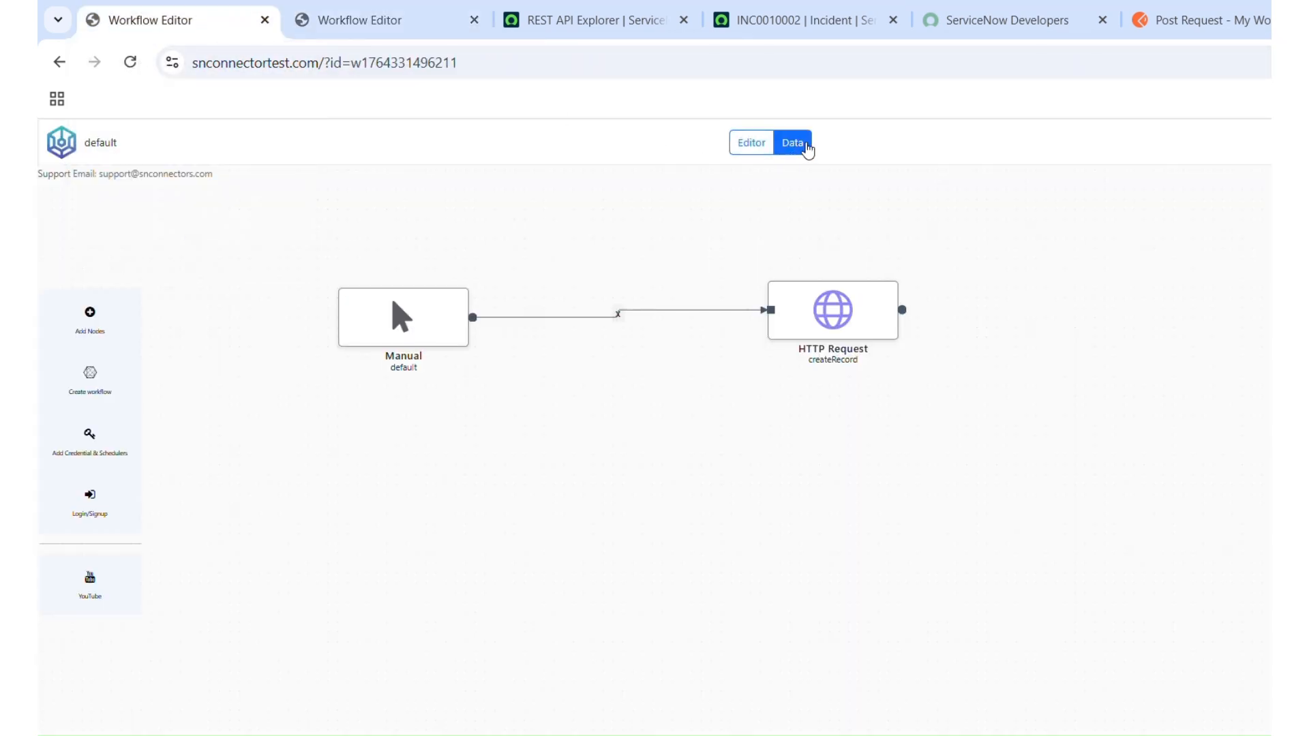
left_click(792, 146)
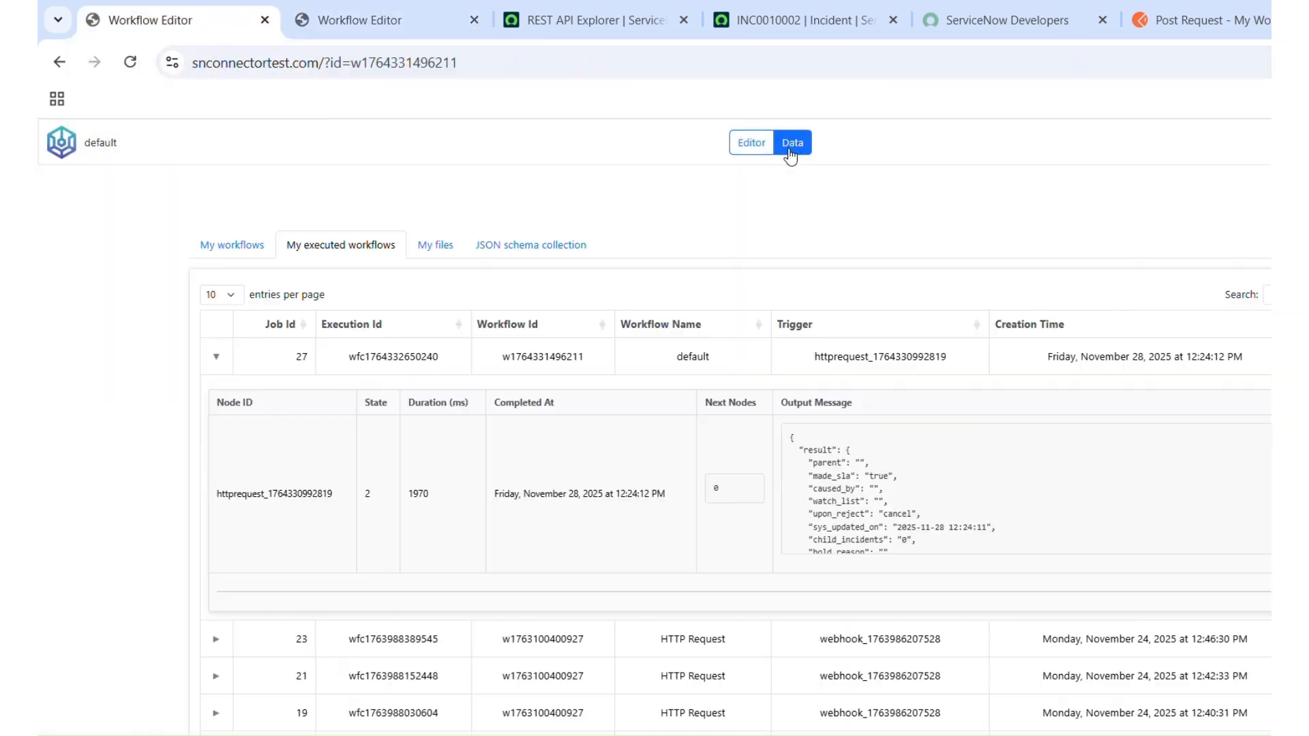
left_click(216, 357)
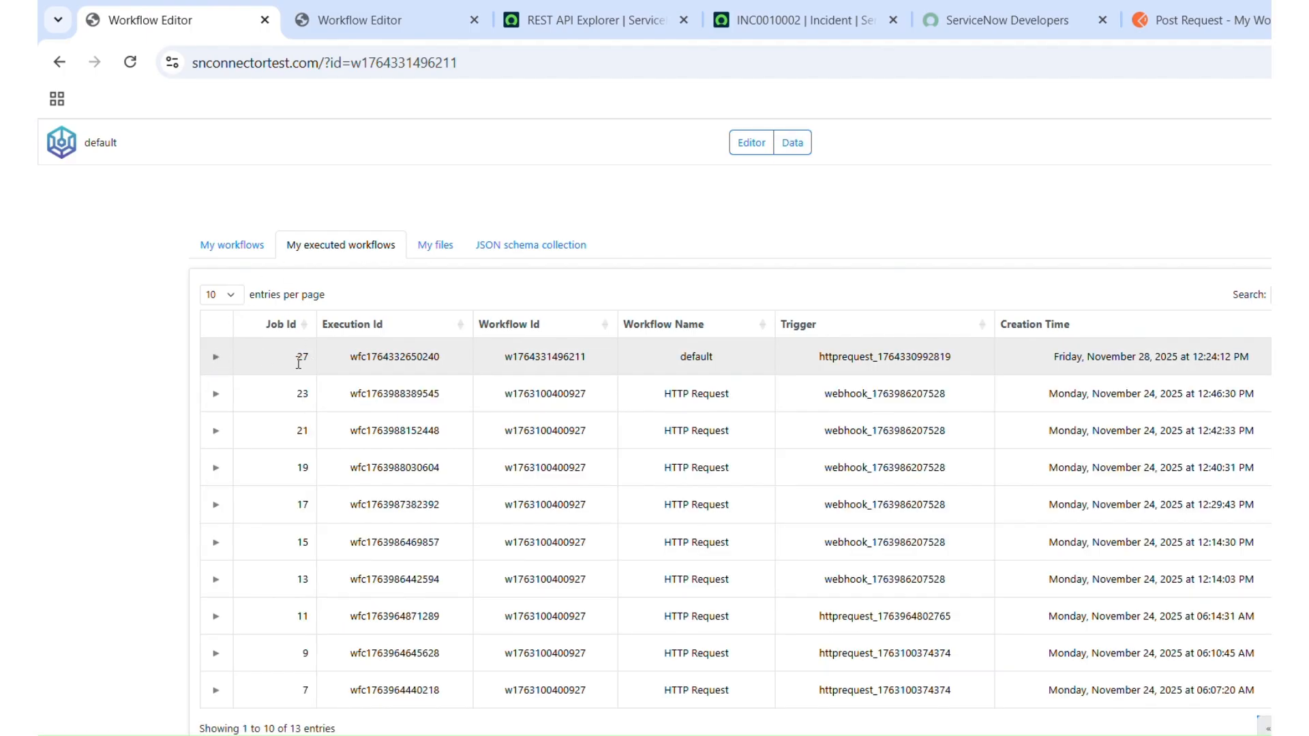
left_click(130, 64)
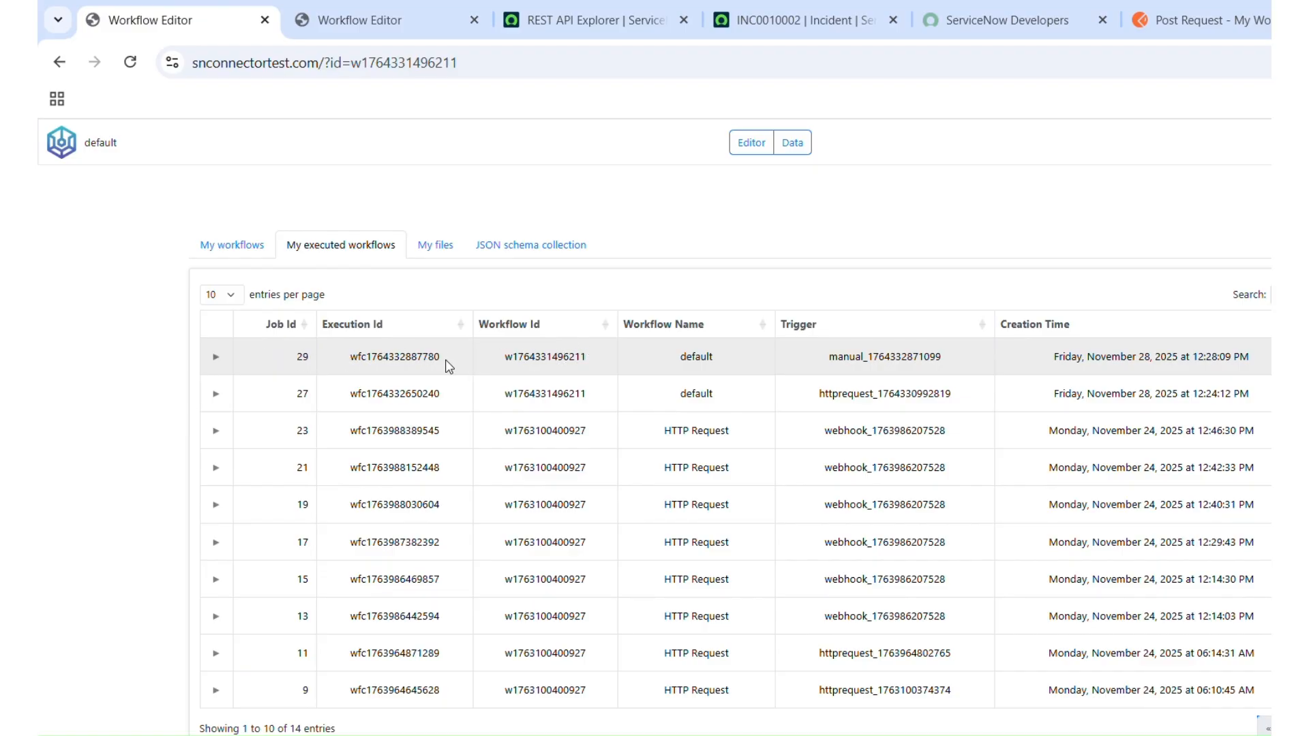
left_click(371, 355)
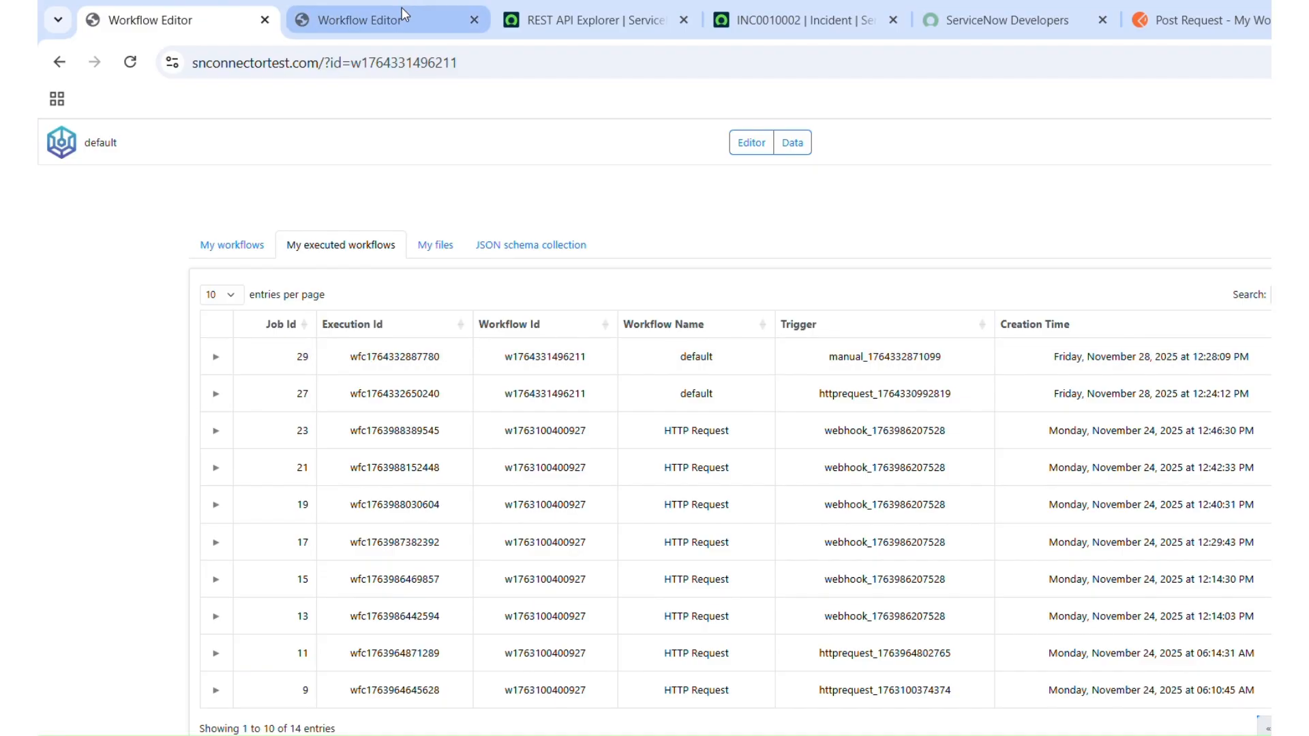
- Compare the manual run's execution ID with the run page, then expand that job and examine both nodes' output messages
left_click(415, 19)
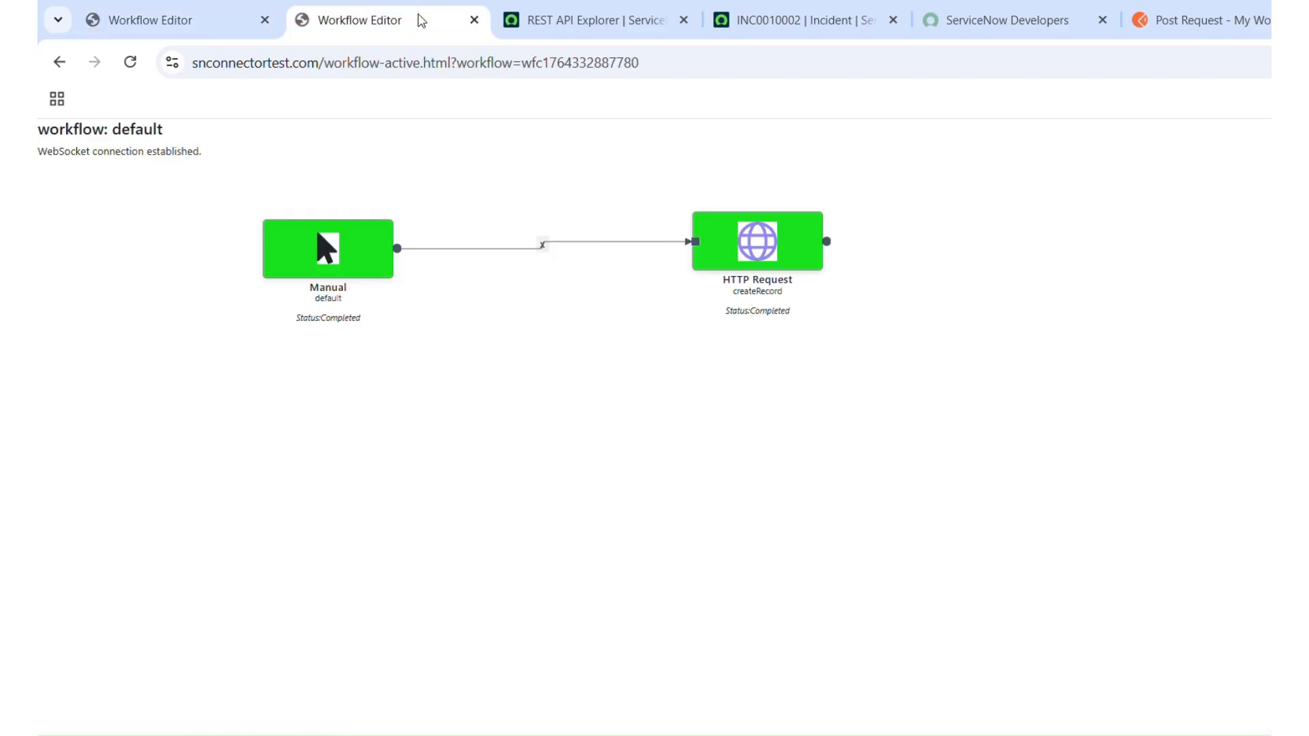
left_click(174, 19)
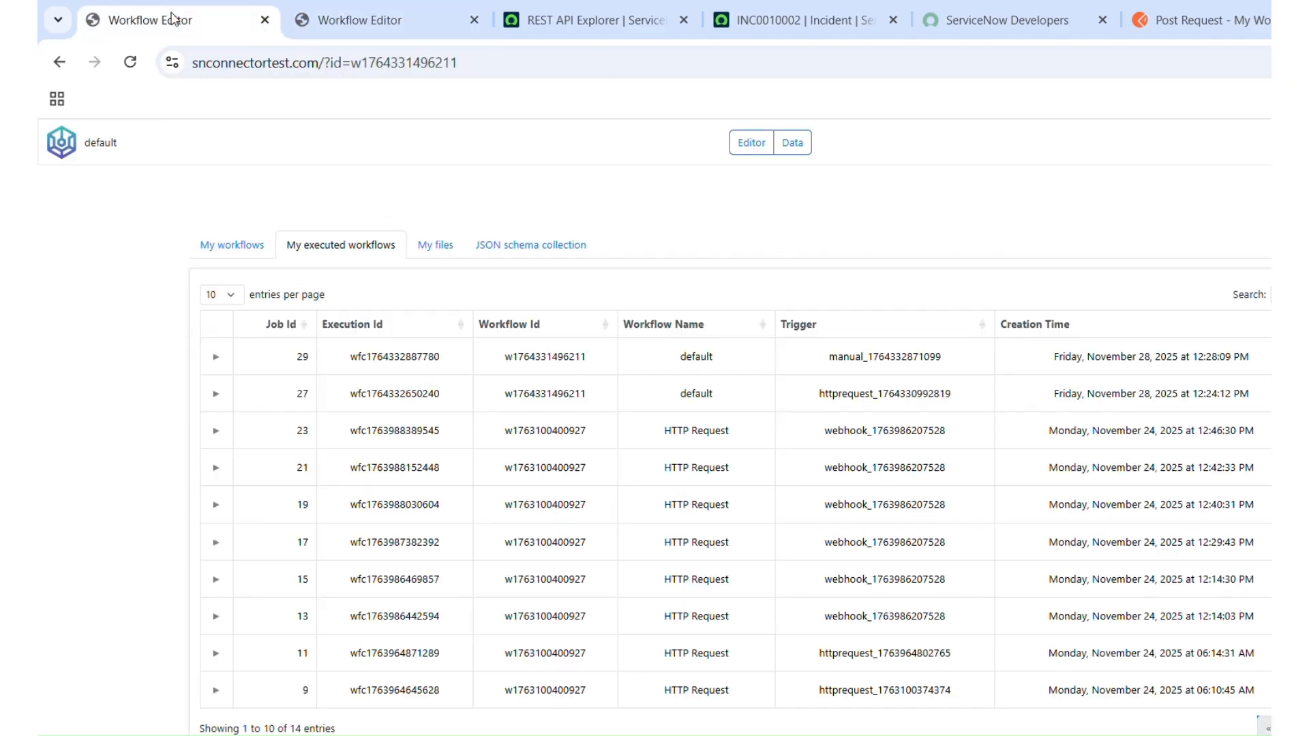
left_click(215, 359)
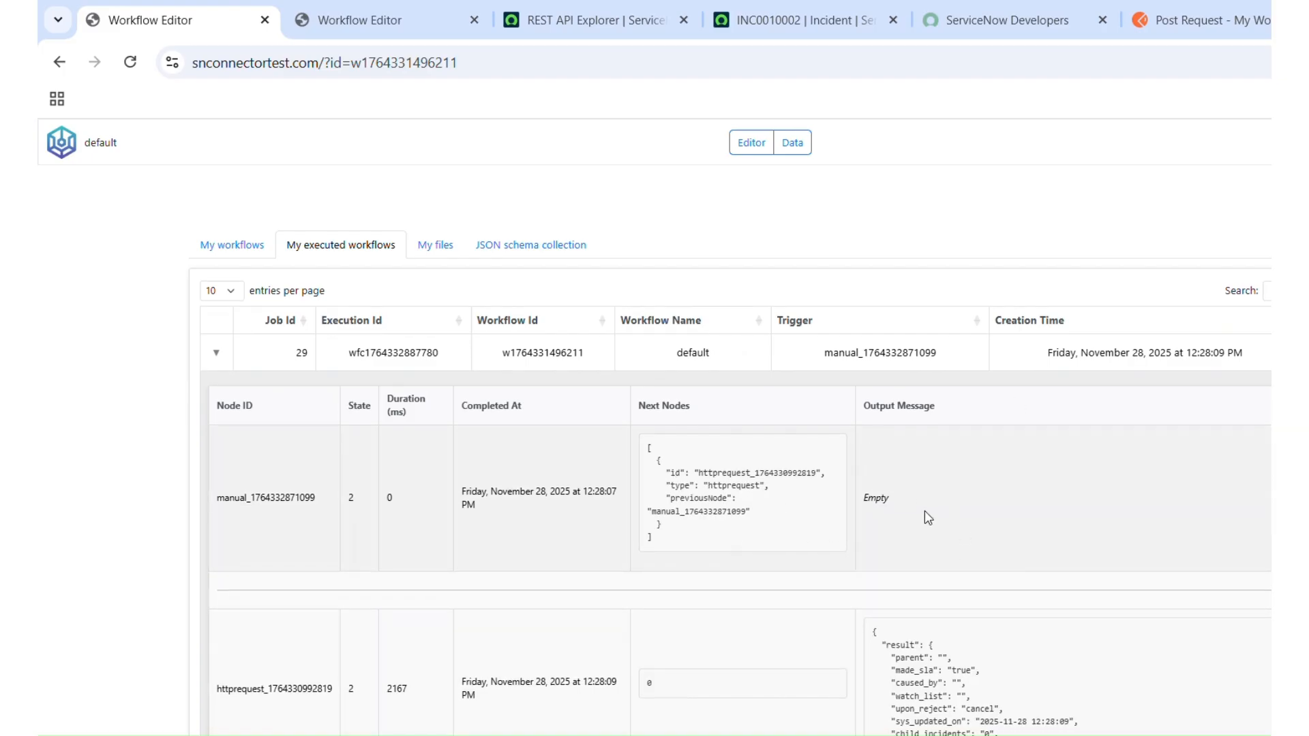
scroll(927, 517, "down", 2)
scroll(928, 517, "down", 3)
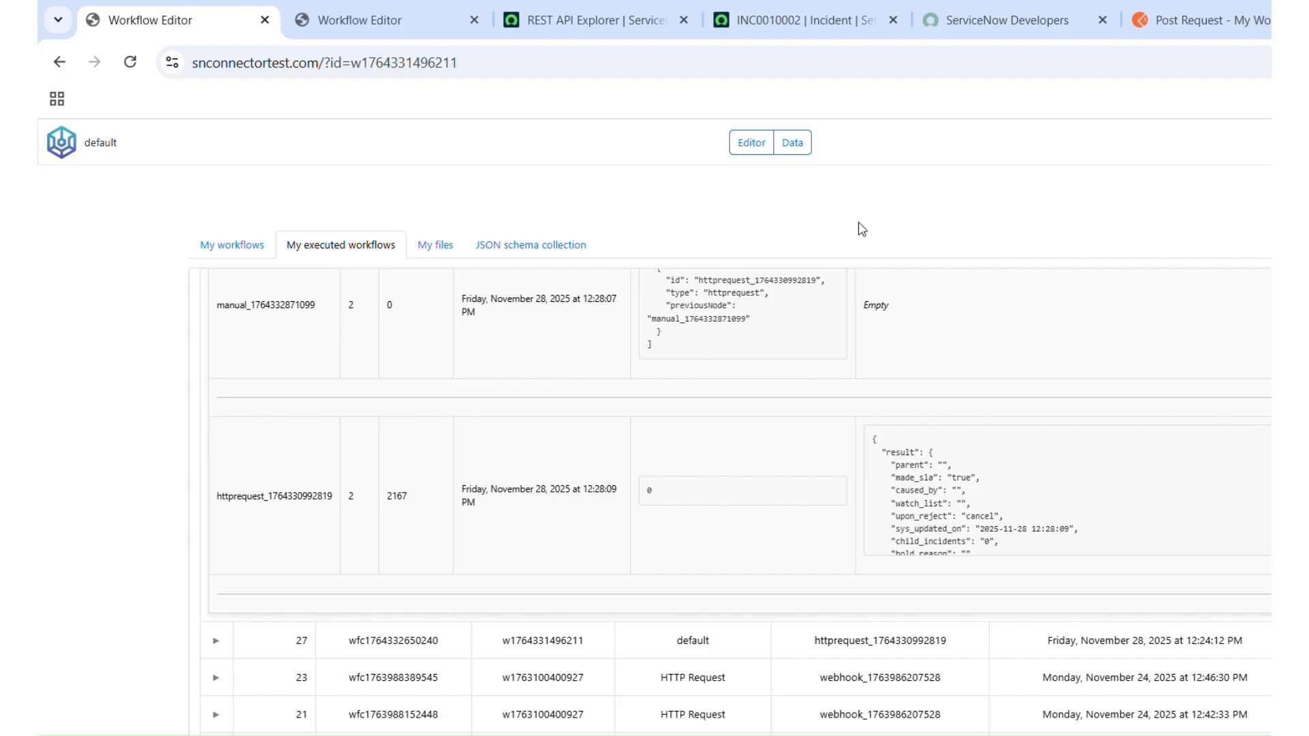
- Return to the workflow editor, delete the Manual node, and move the HTTP Request node over to where it stood
left_click(749, 153)
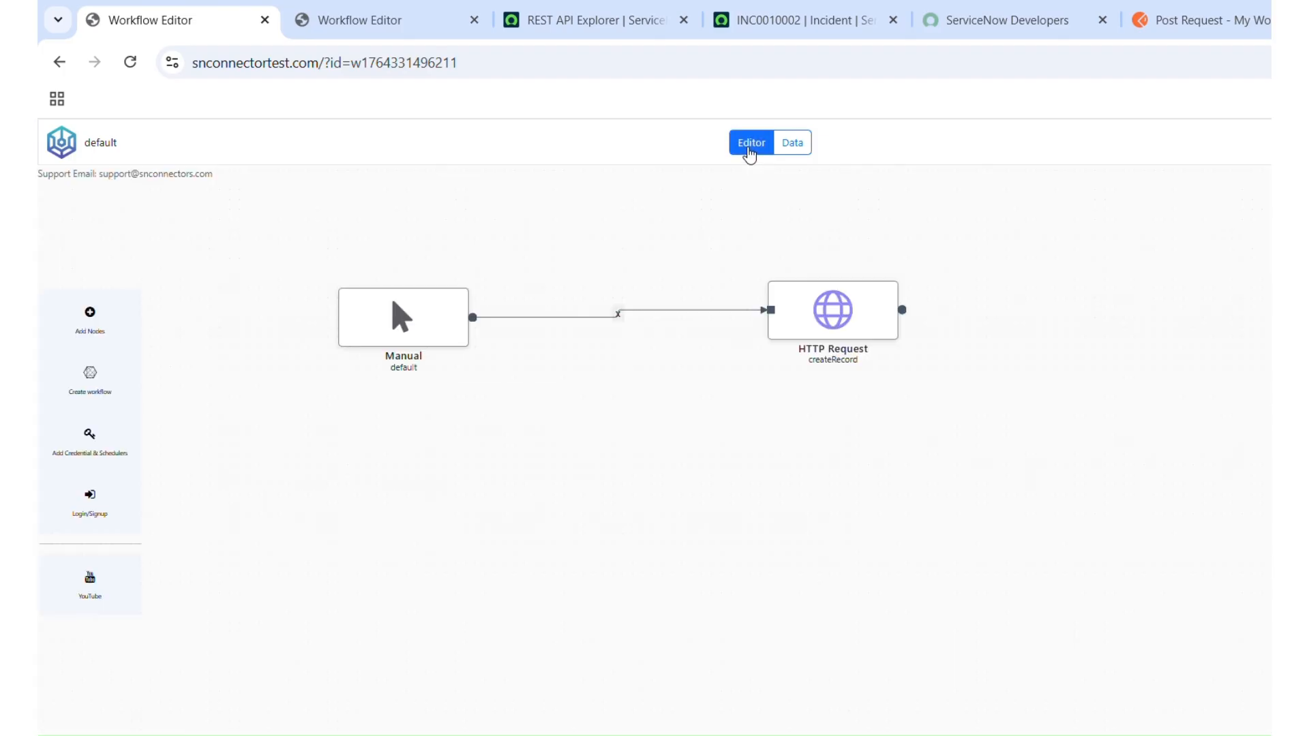
mouse_move(401, 313)
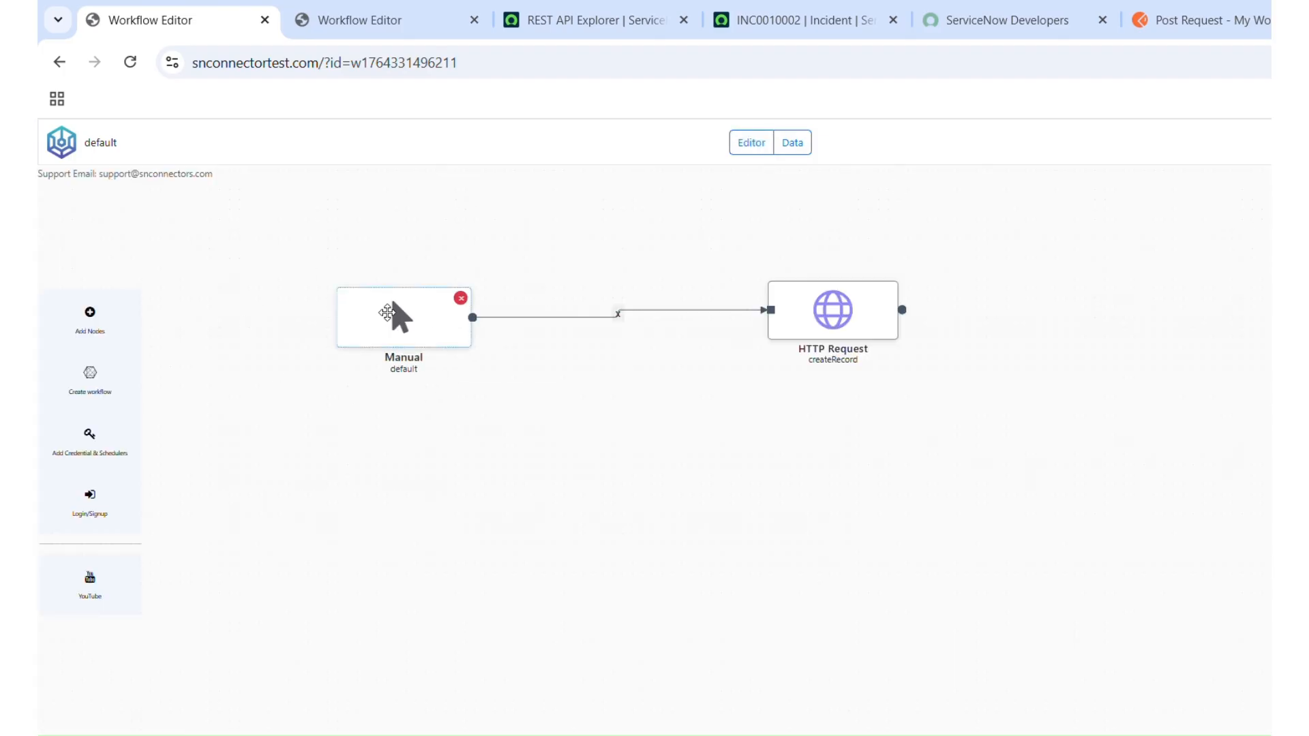
left_click(462, 300)
left_click_drag(867, 290, 490, 262)
double_click(476, 272)
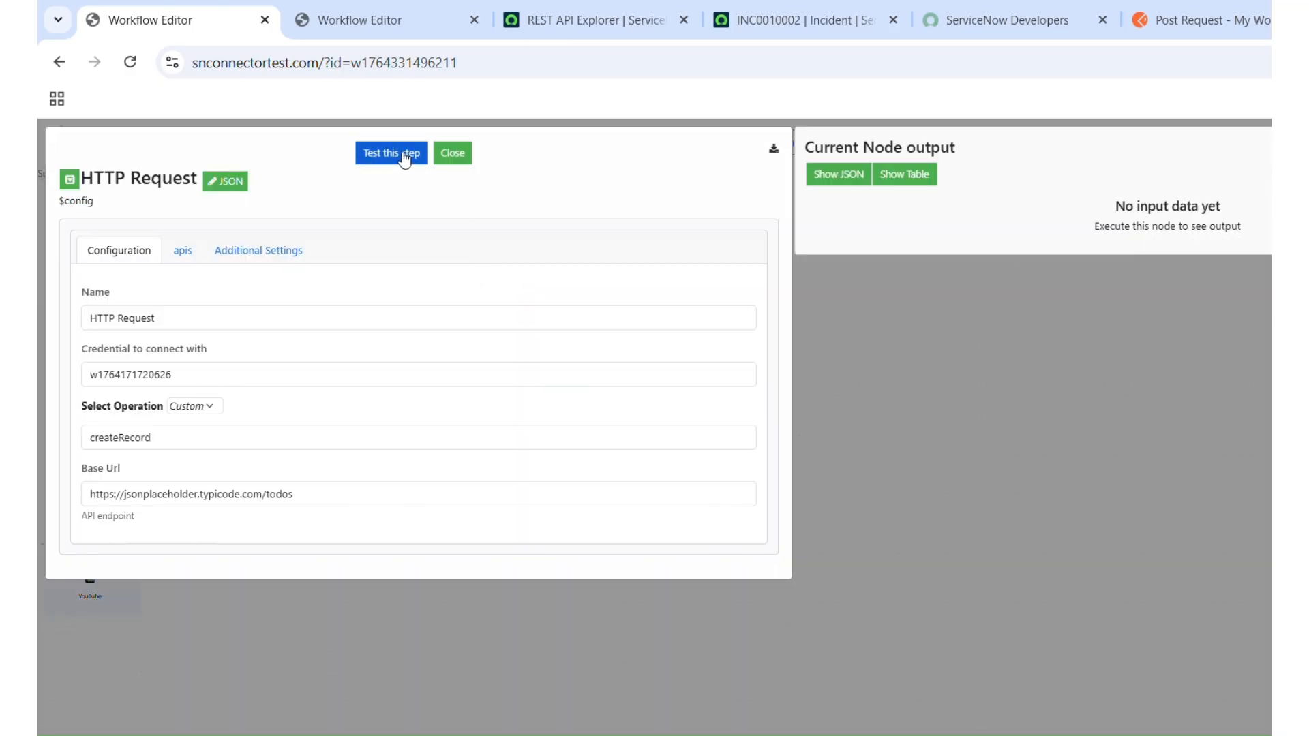
left_click(460, 155)
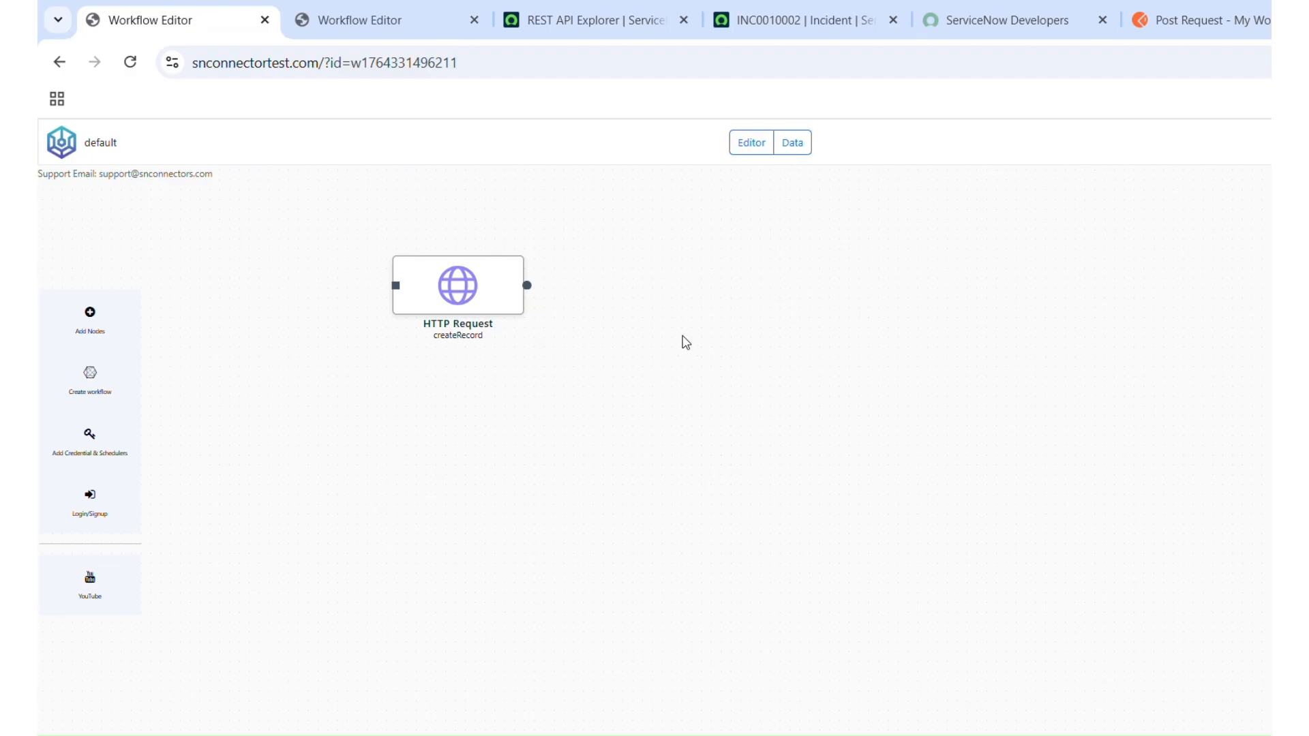
mouse_move(404, 308)
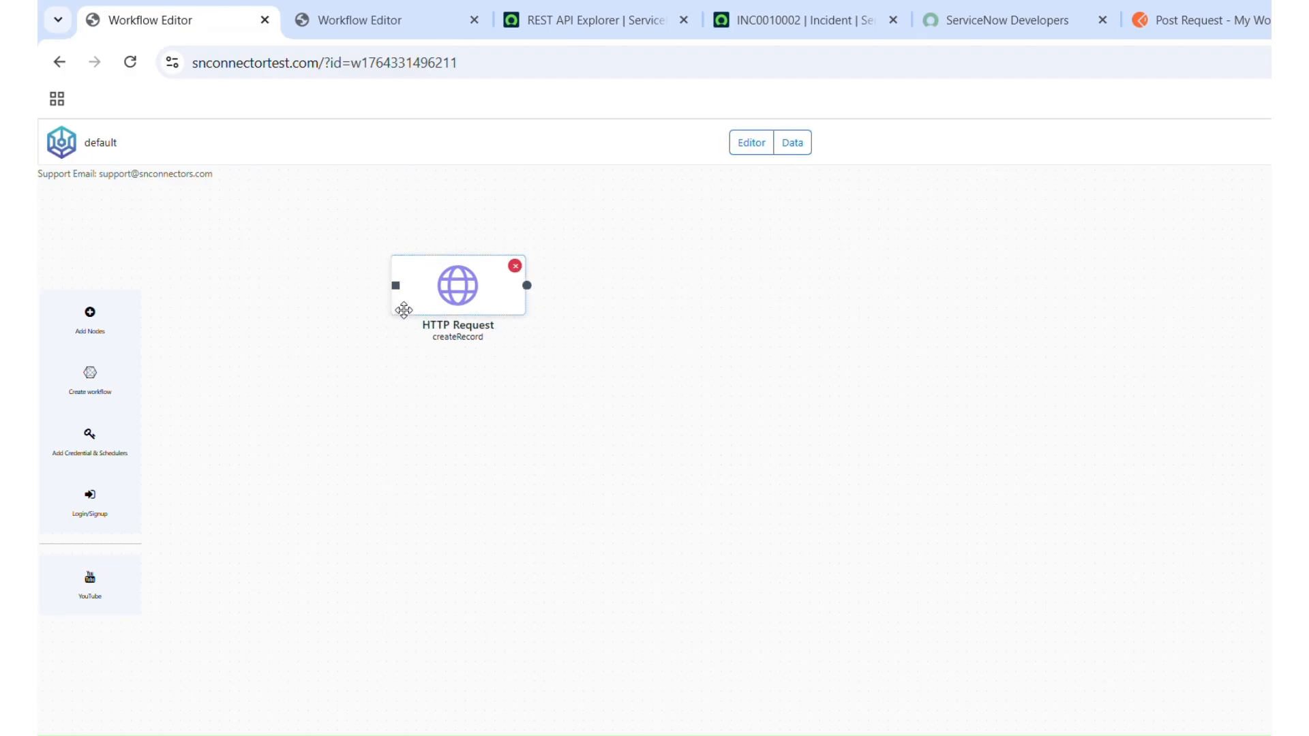
- Open the HTTP Request node's API definitions and compare the request URLs of getTableRecords and getTableRecord
double_click(466, 281)
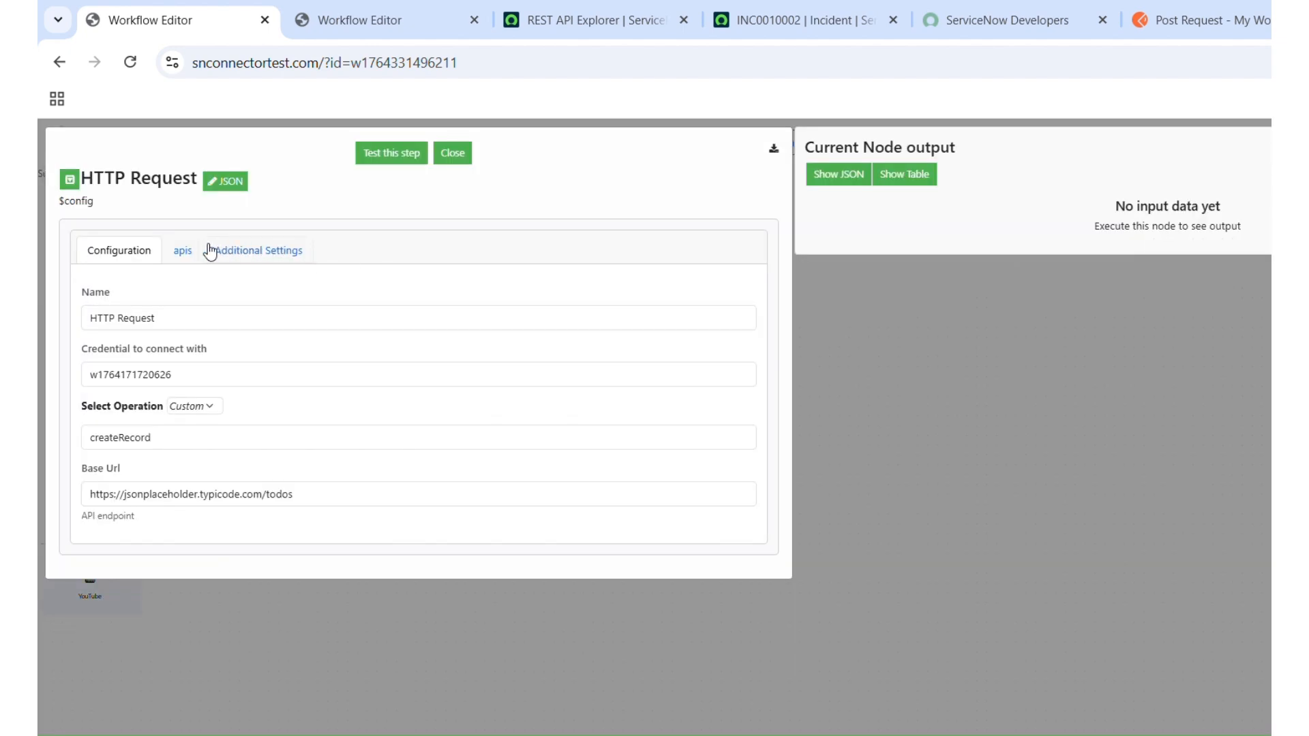
left_click(182, 251)
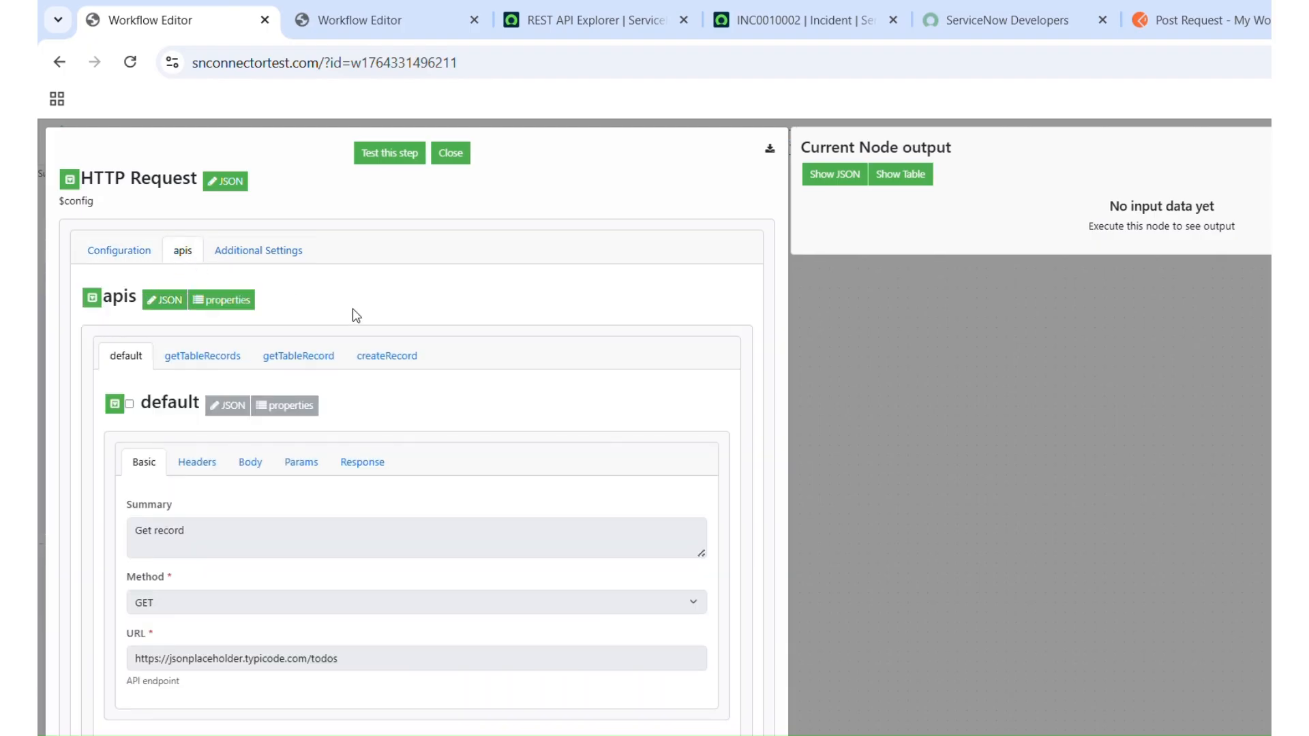
left_click(205, 361)
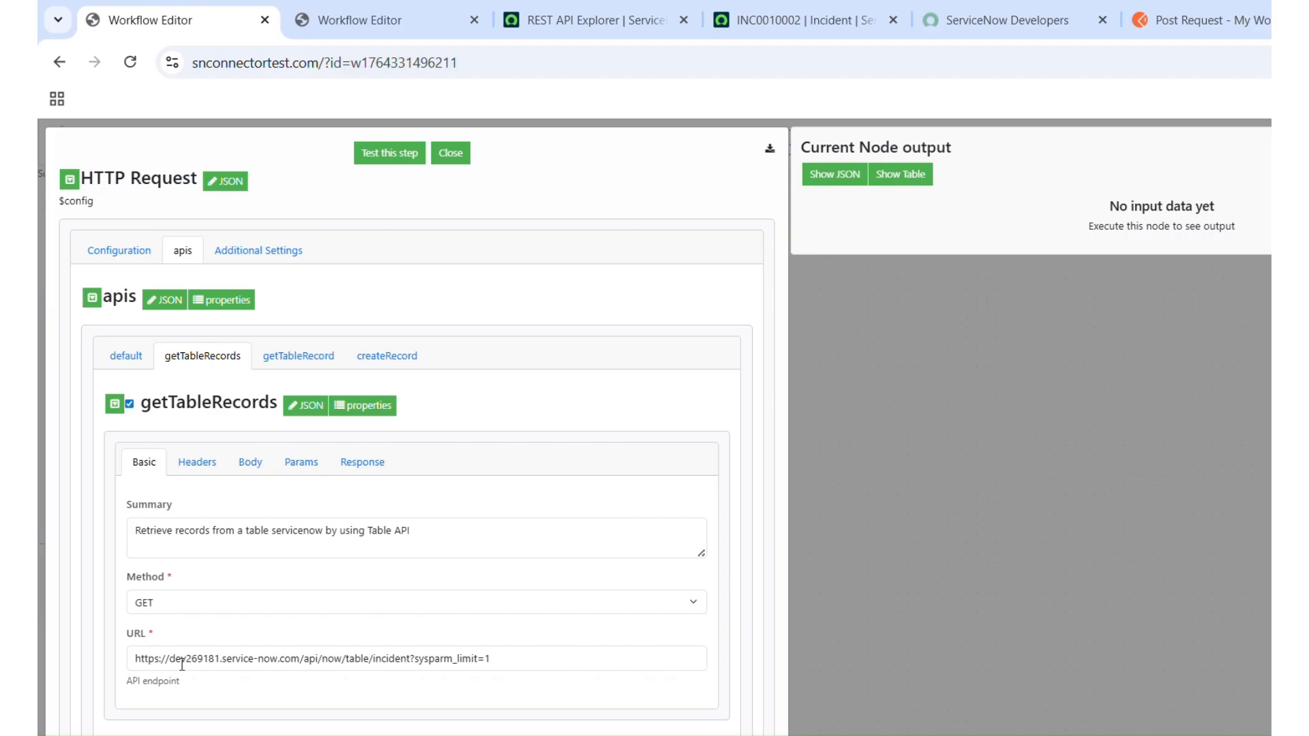
left_click(518, 658)
key("ctrl+a")
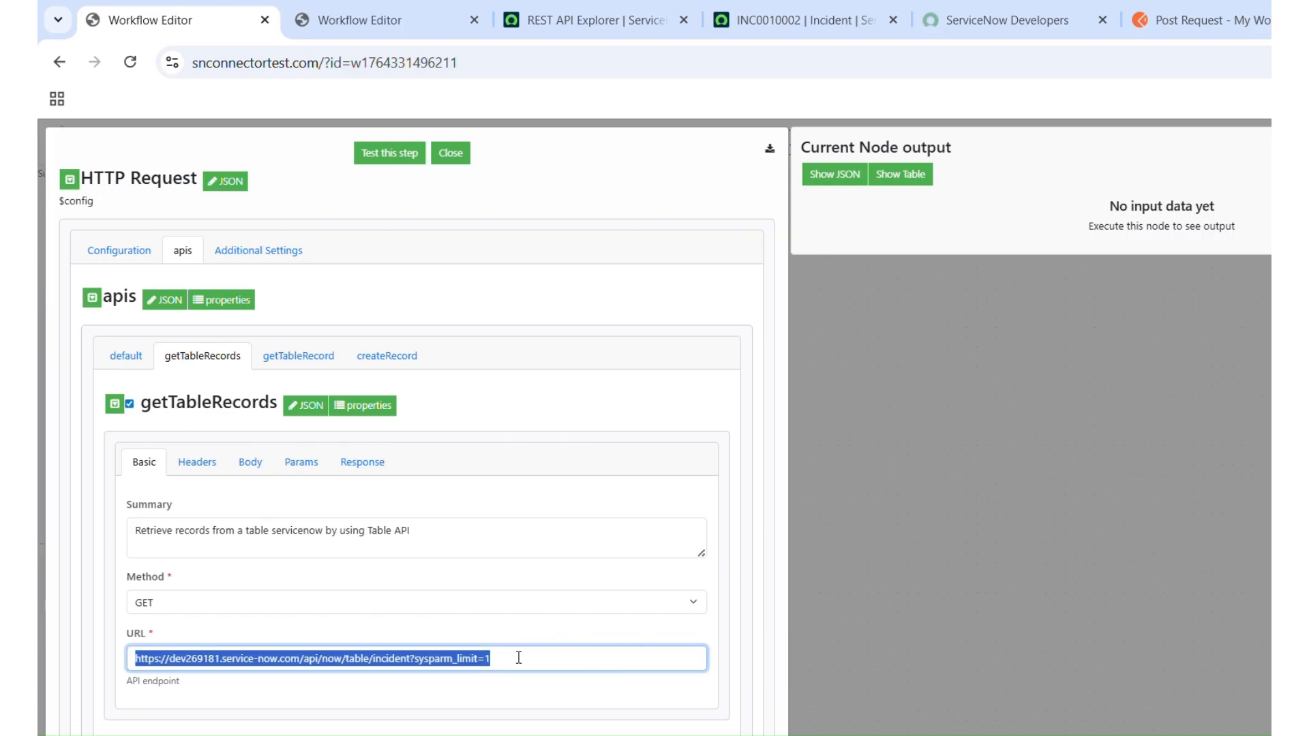
left_click(294, 360)
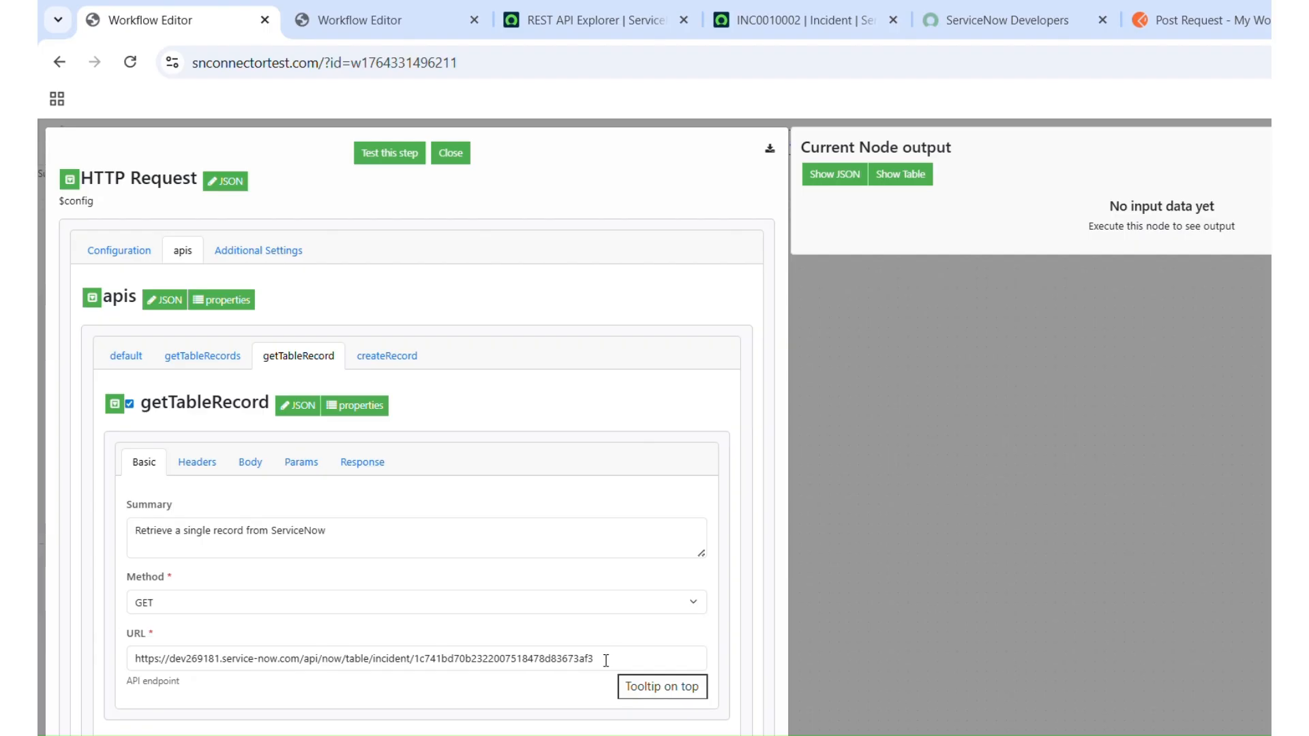
left_click(198, 354)
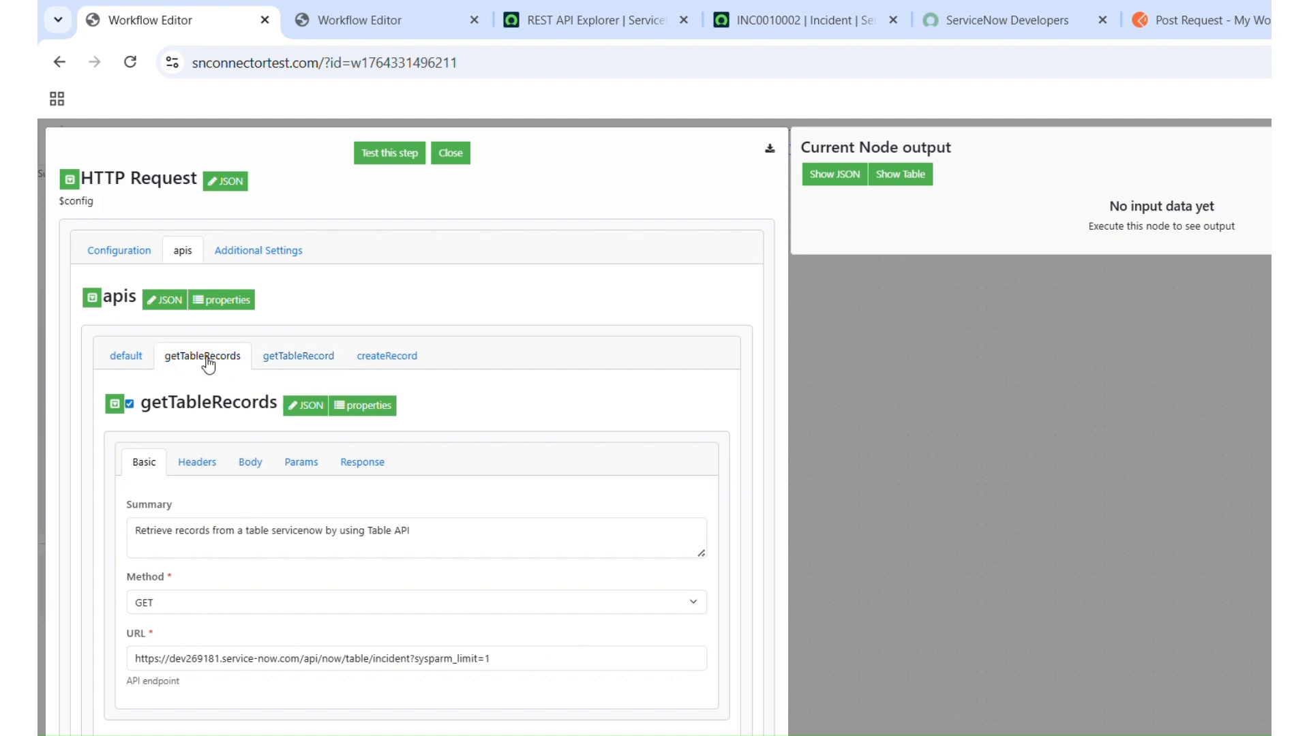
double_click(529, 654)
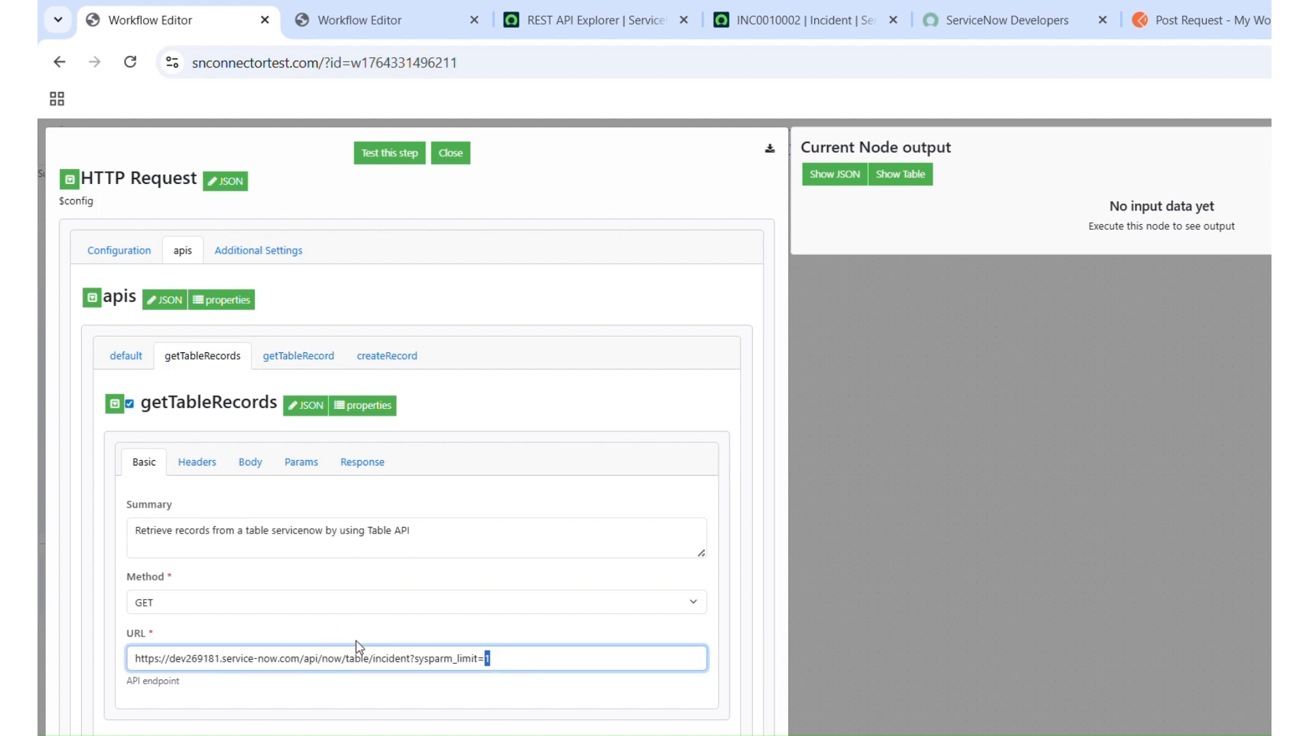
- Examine createRecord's method, URL and body fields, and compare them with the record ID at the end of getTableRecord's URL
left_click(392, 360)
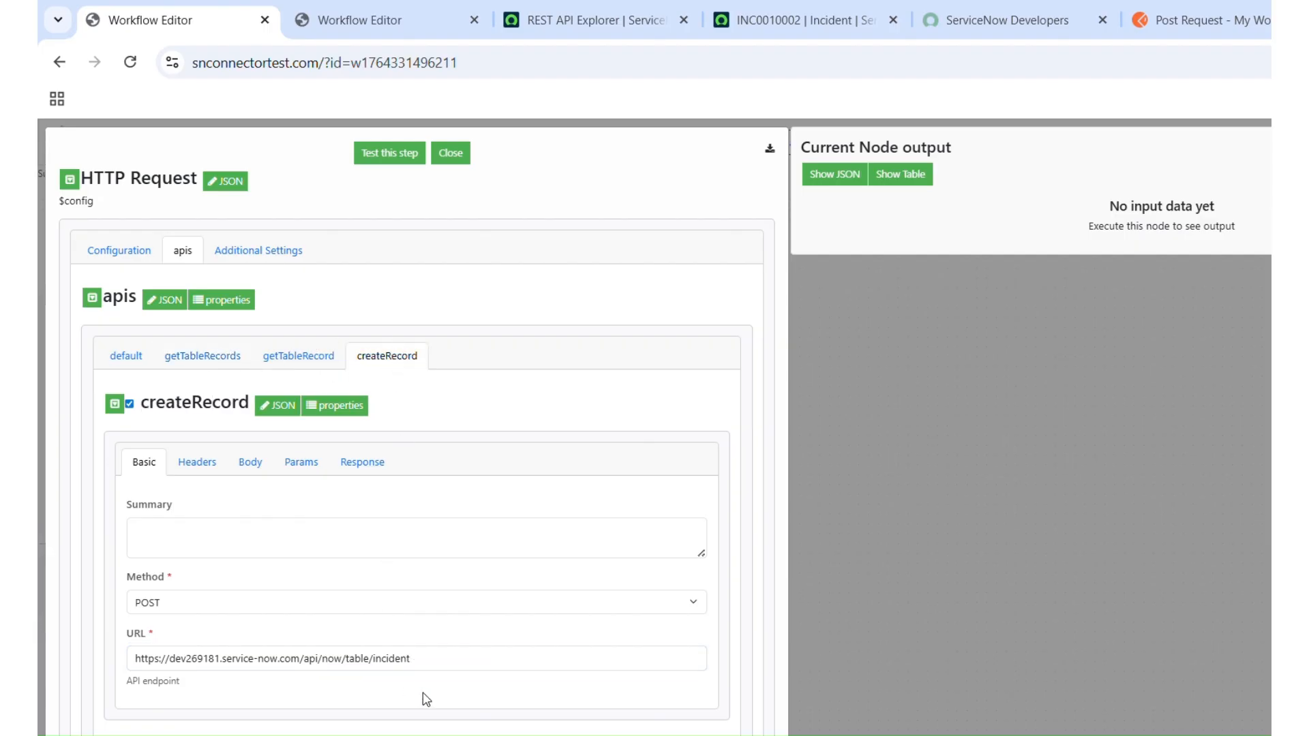
left_click(249, 470)
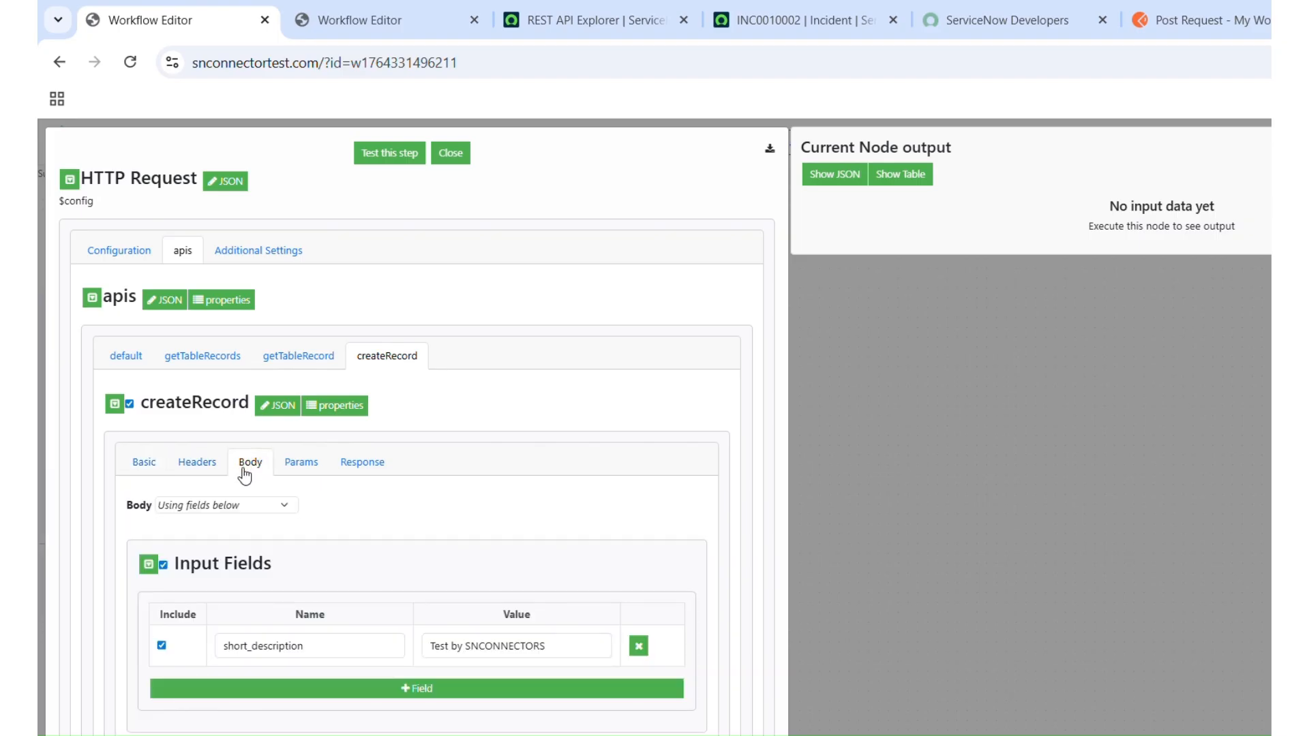
left_click(143, 470)
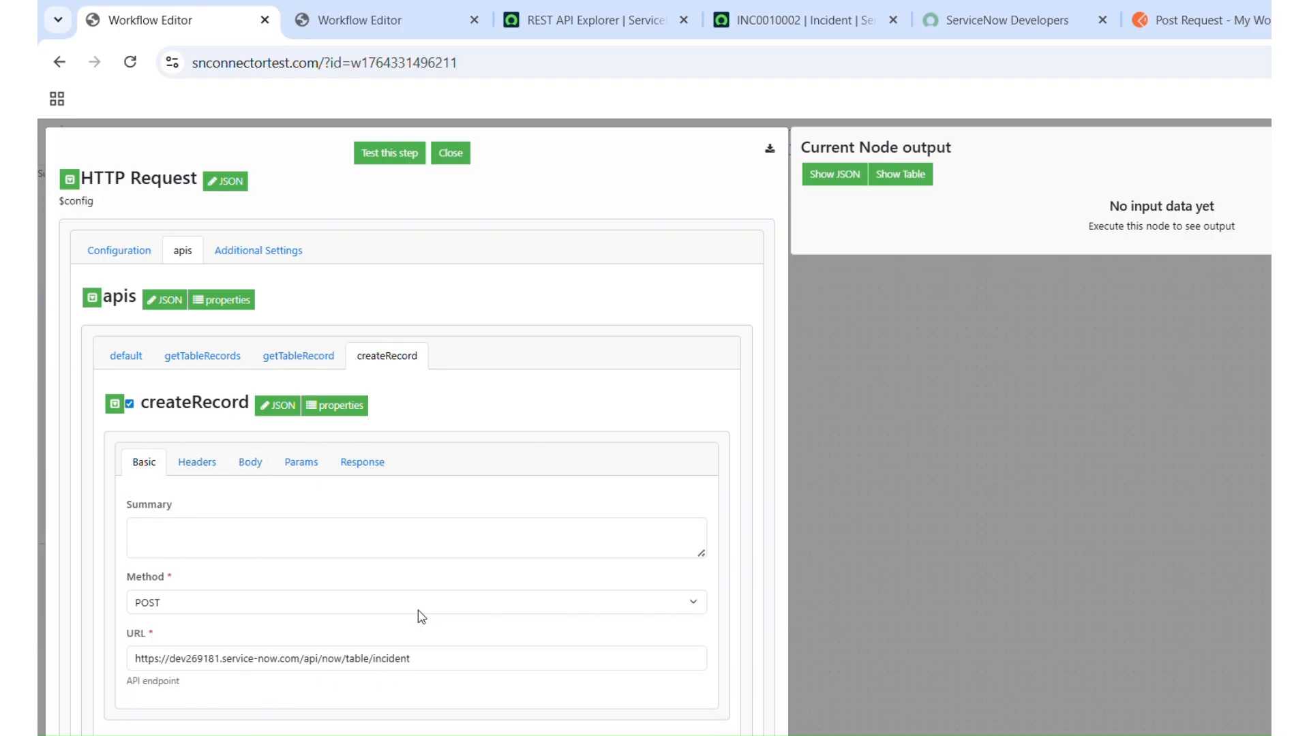
left_click(201, 357)
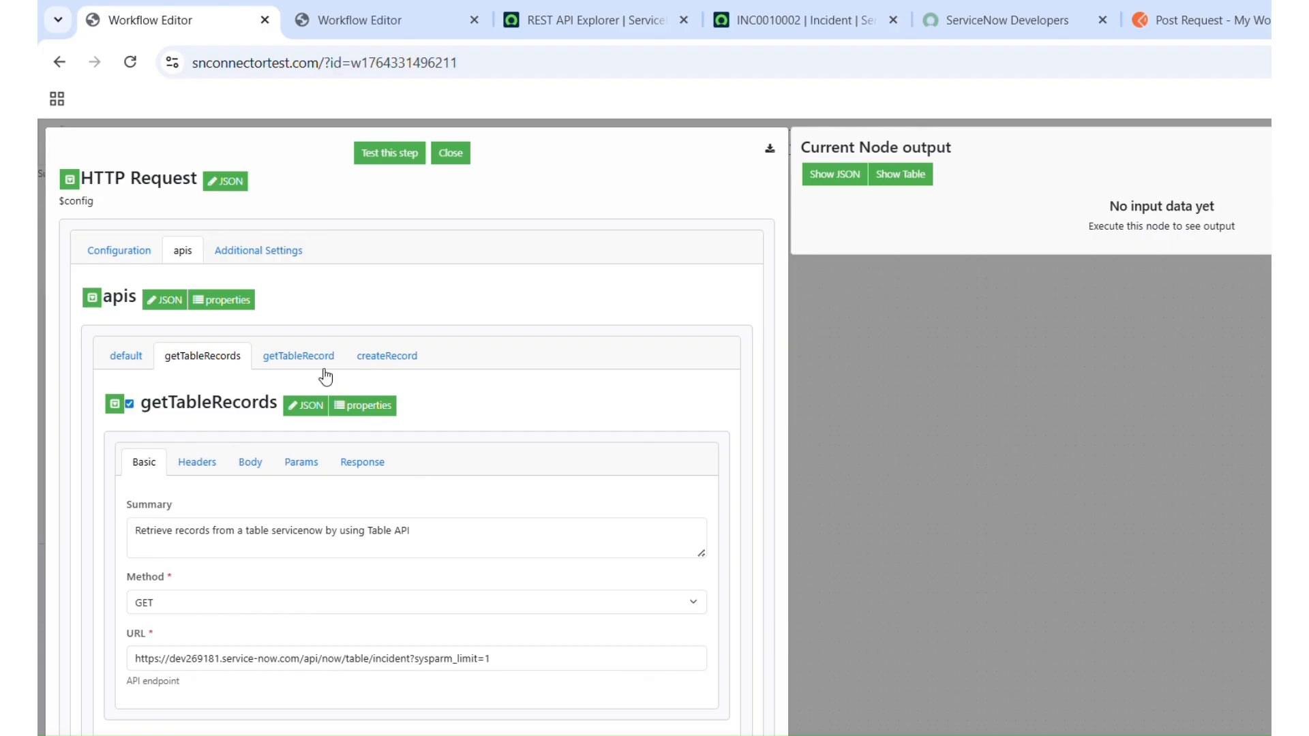
left_click(290, 356)
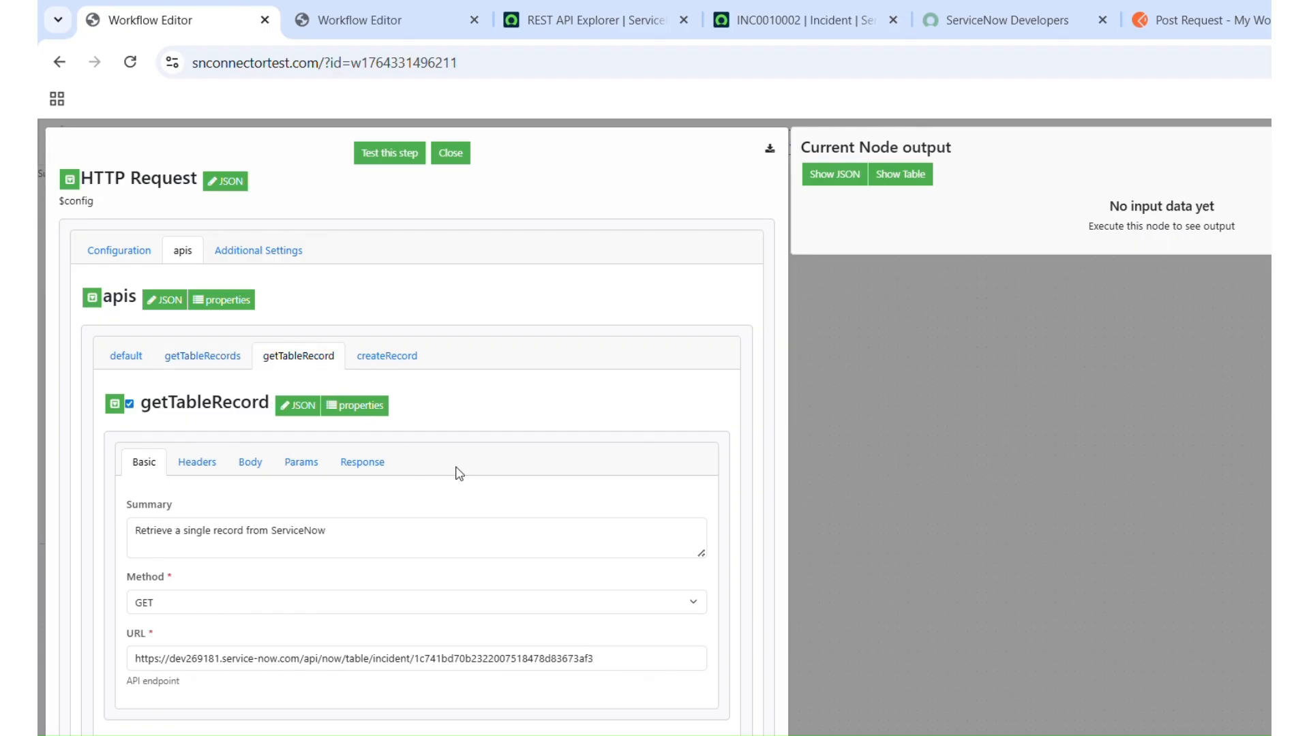
double_click(574, 658)
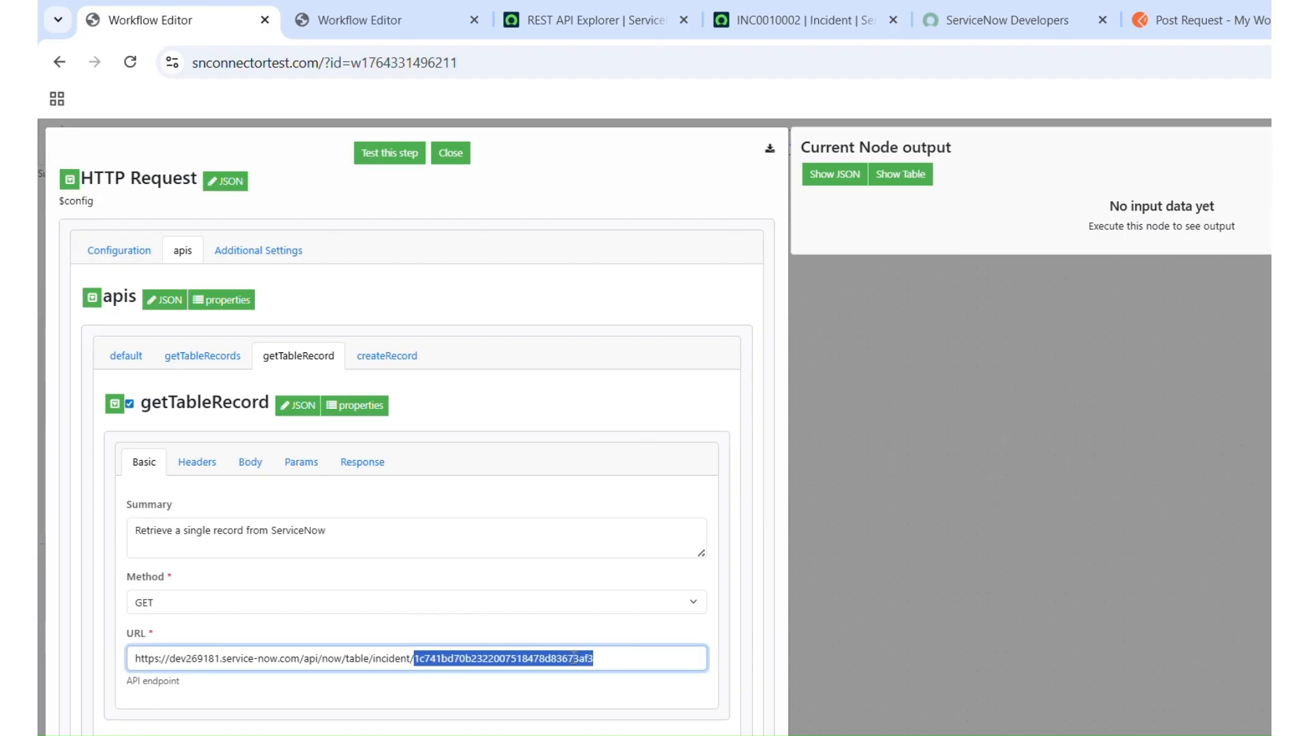
- Remove the sysparm_limit query string, including its question mark, from the end of the getTableRecords URL
left_click(194, 361)
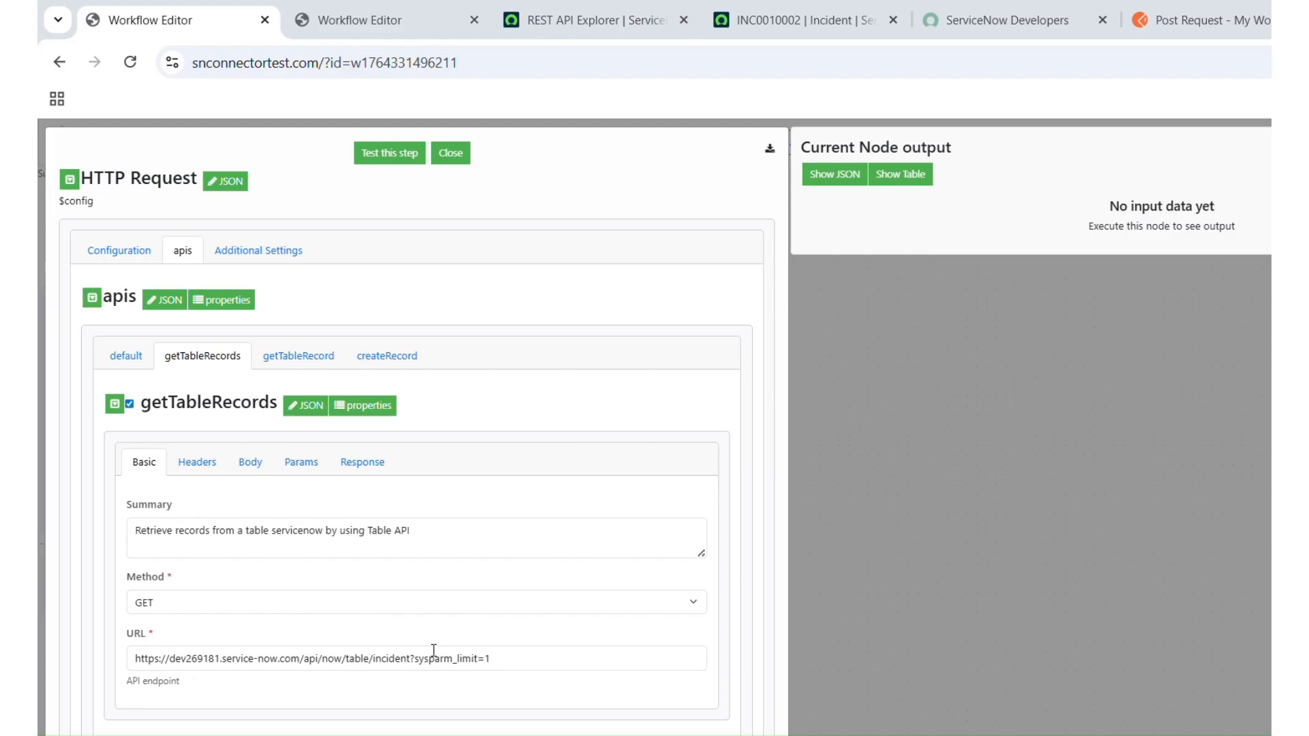
left_click(502, 659)
key("shift+Left")
key("shift+Left")
key("shift+Left")
key("shift+Left")
key("shift+Left")
key("shift+Left")
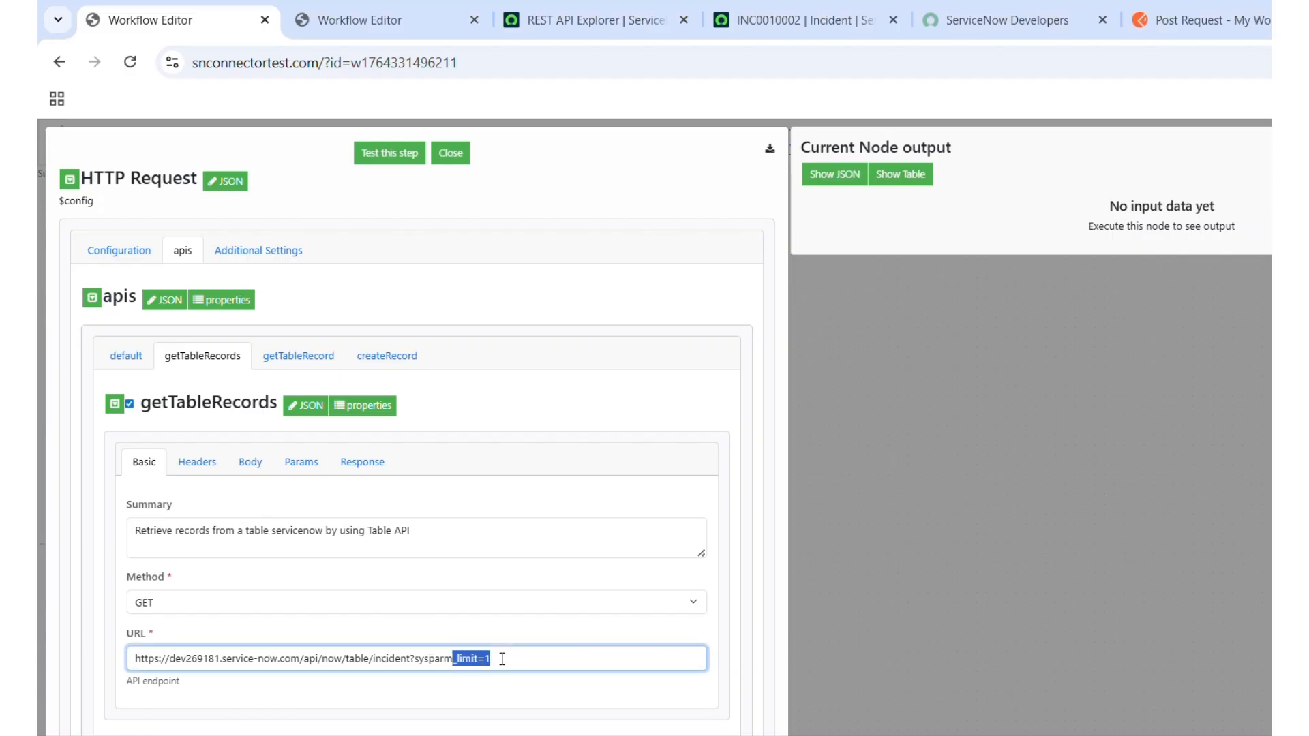
key("shift+Left")
key("shift+Left")
key("shift+Left")
key("shift+Left")
key("shift+Left")
key("shift+Left")
key("BackSpace")
- Enable the query parameter input fields of getTableRecords, include sysparm_limit, and test the node
left_click(308, 464)
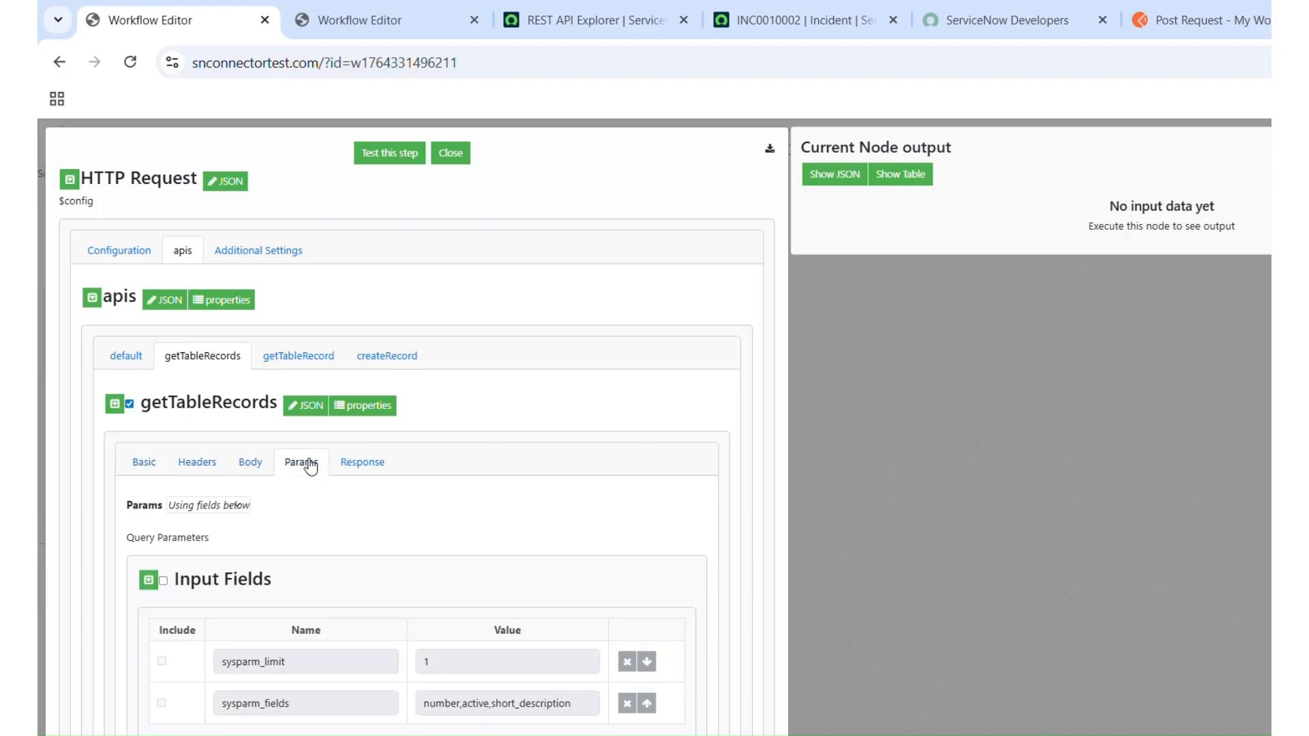
left_click(163, 580)
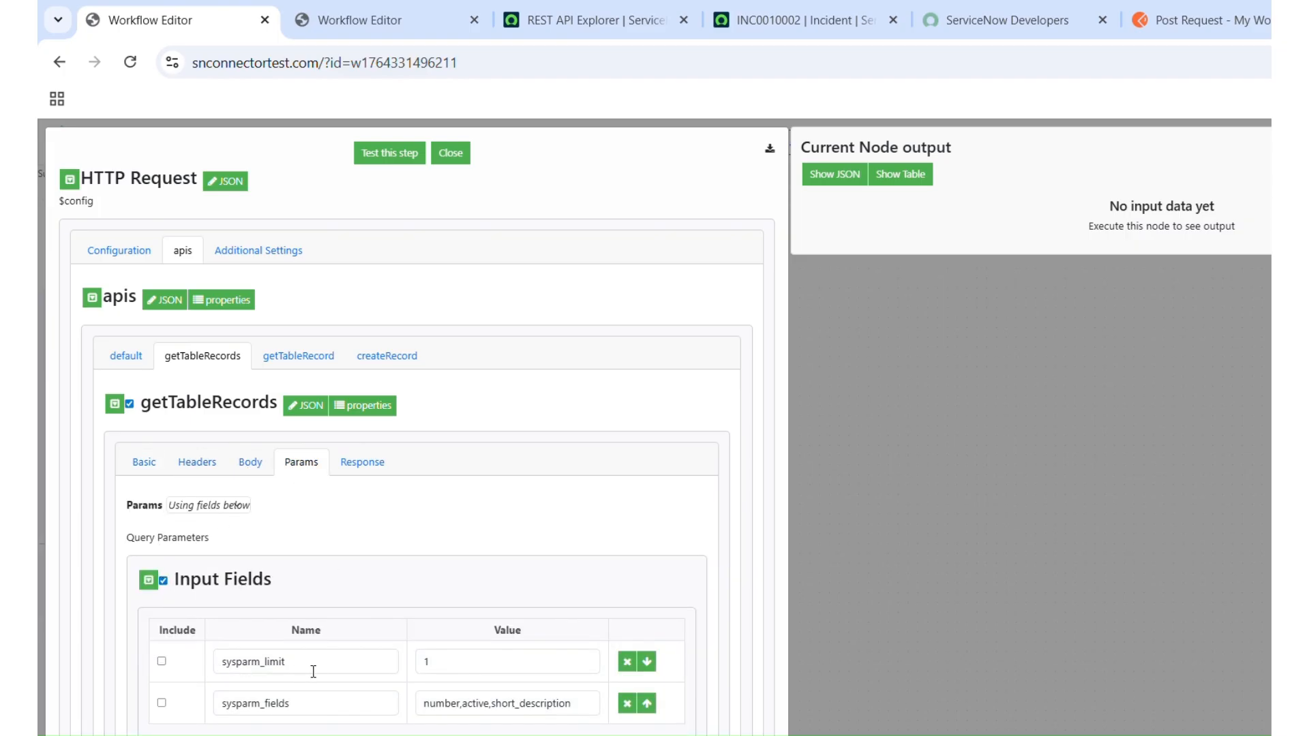
left_click(161, 661)
left_click(454, 669)
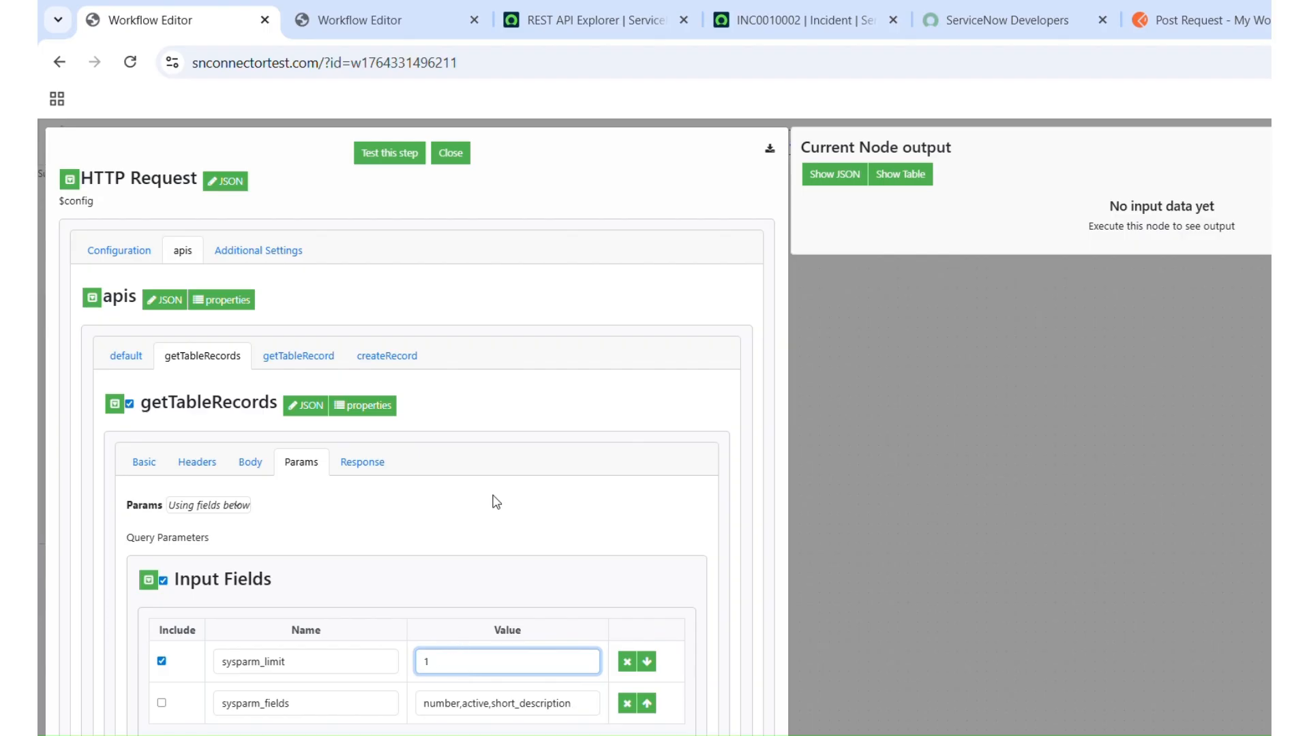
left_click(145, 466)
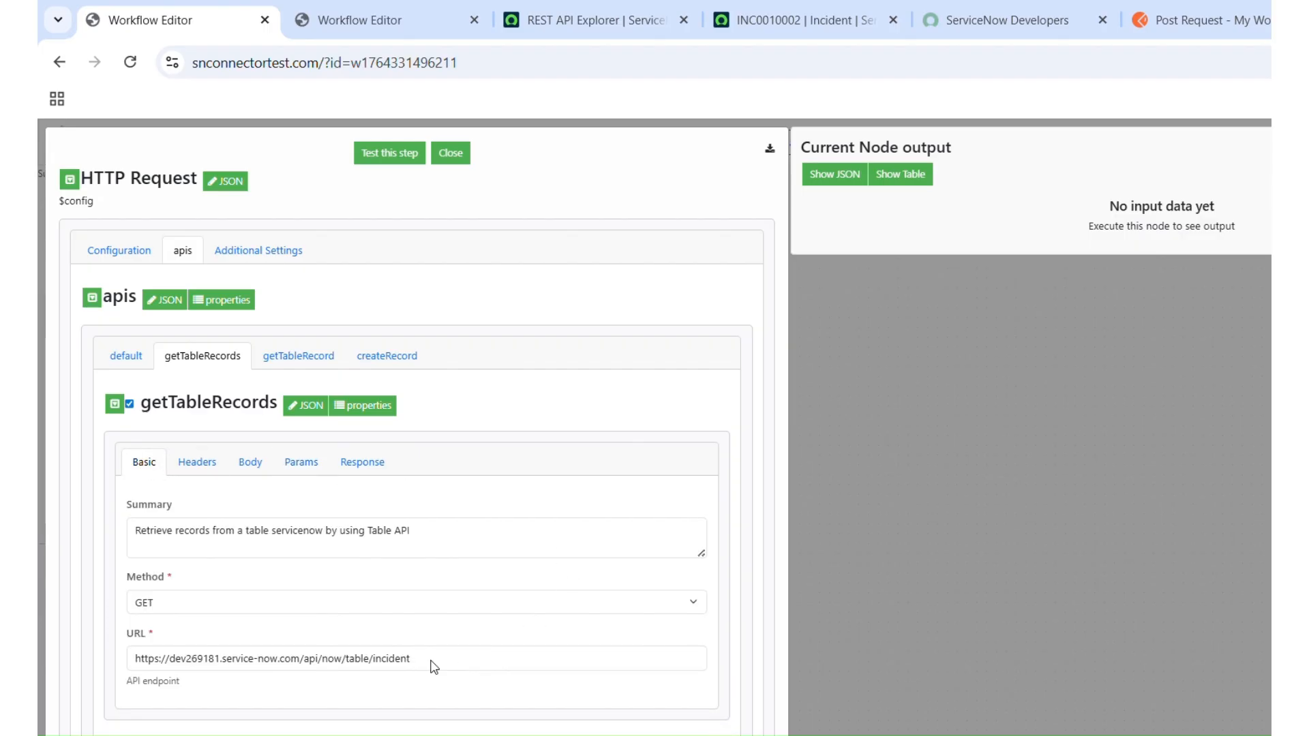
left_click(301, 472)
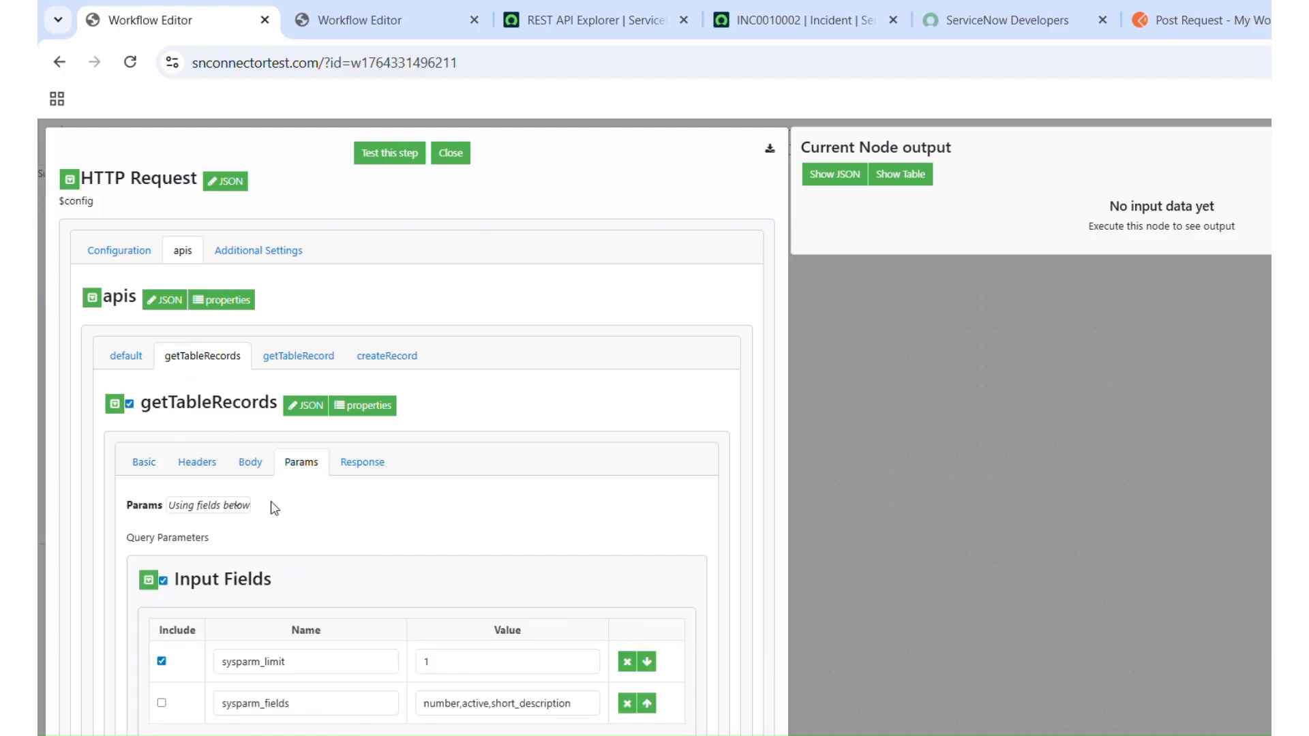
left_click(399, 159)
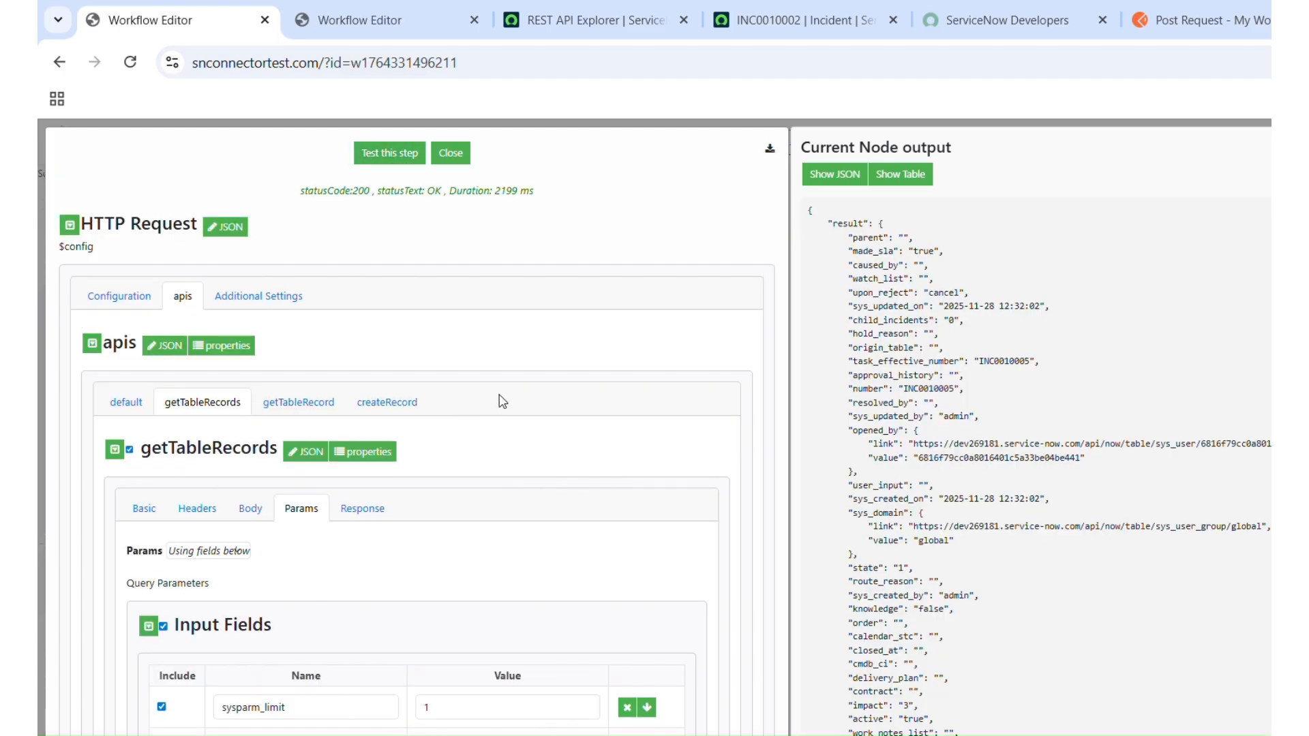
- Set the HTTP Request node's custom operation to getTableRecords in its configuration
double_click(229, 448)
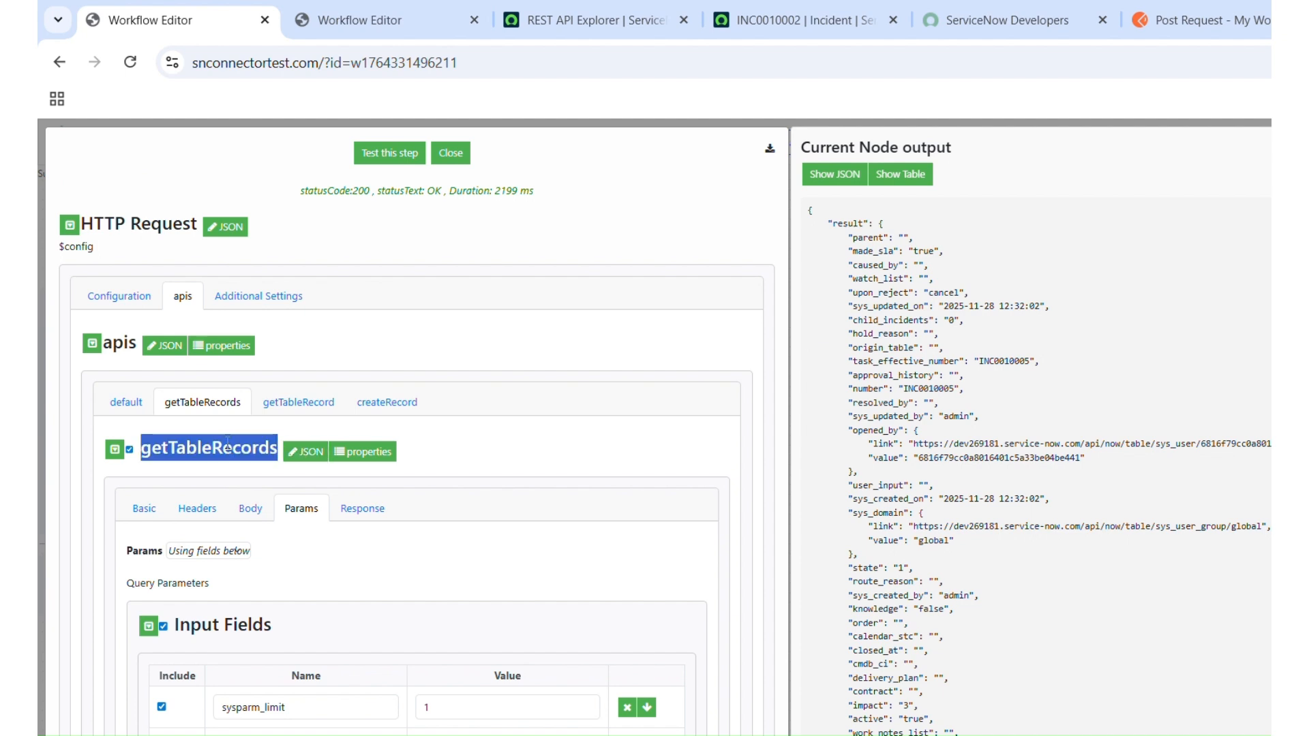
left_click(125, 298)
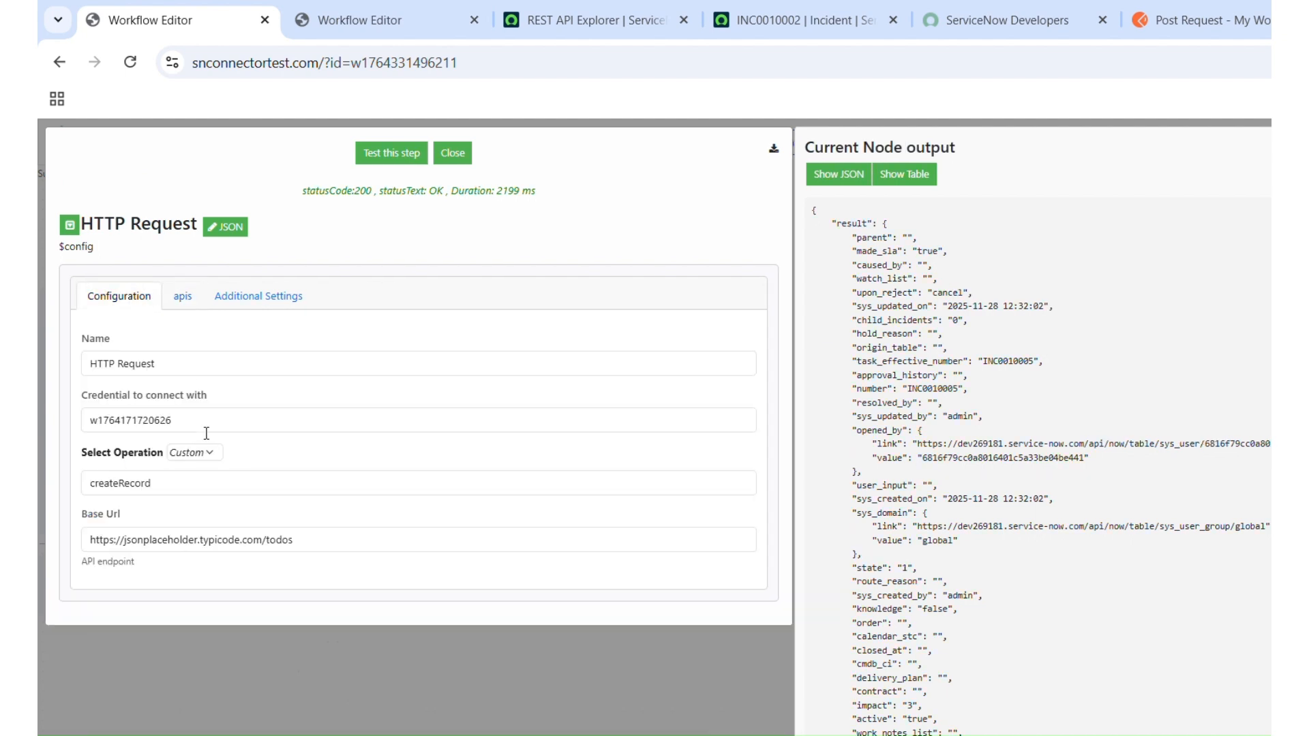
left_click(172, 480)
type("ingetTableRecords")
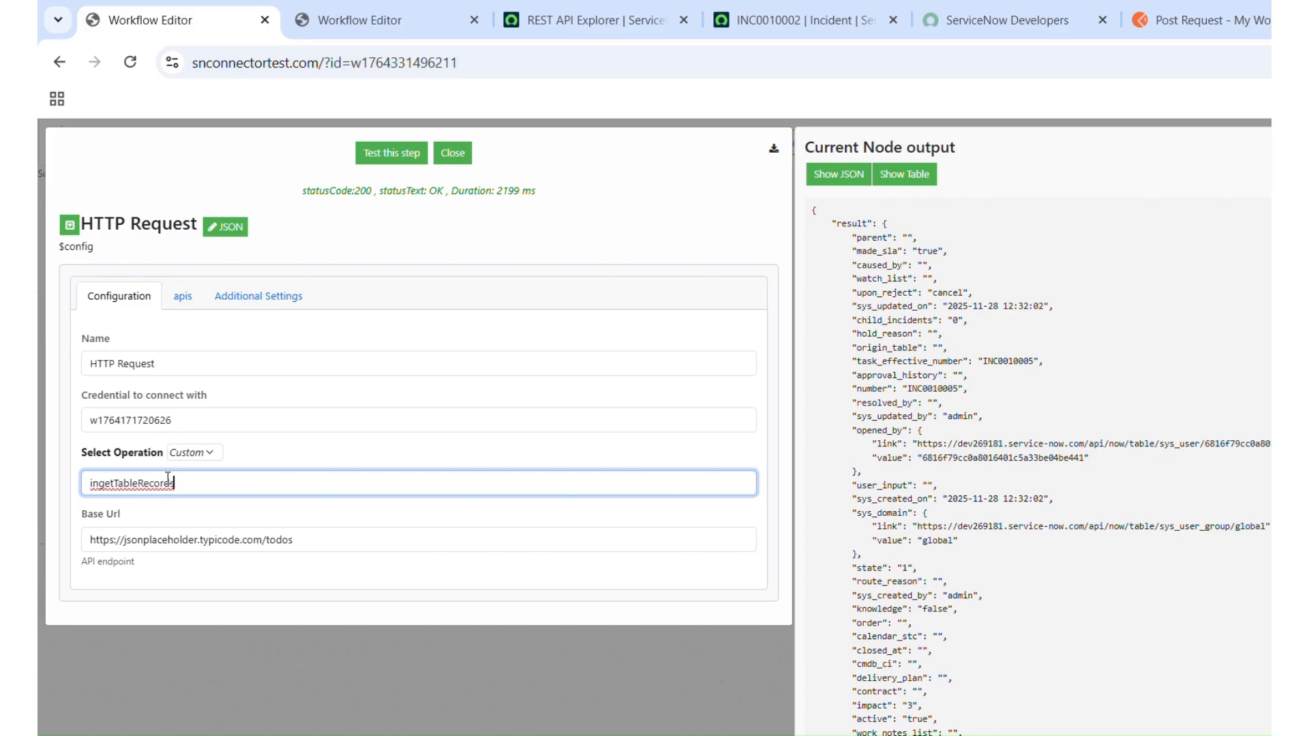
left_click(98, 483)
key("BackSpace")
key("BackSpace")
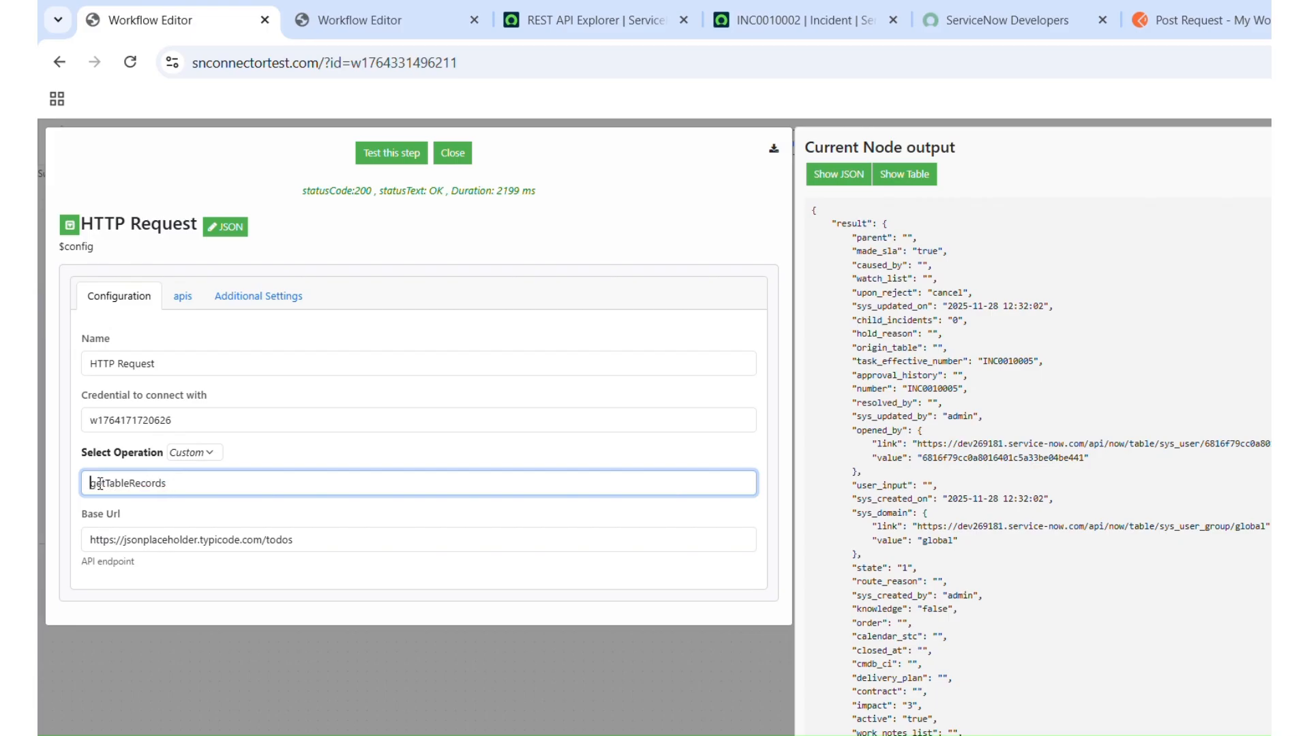
- Test the node again and examine the returned records alongside the getTableRecords query parameters
left_click(409, 153)
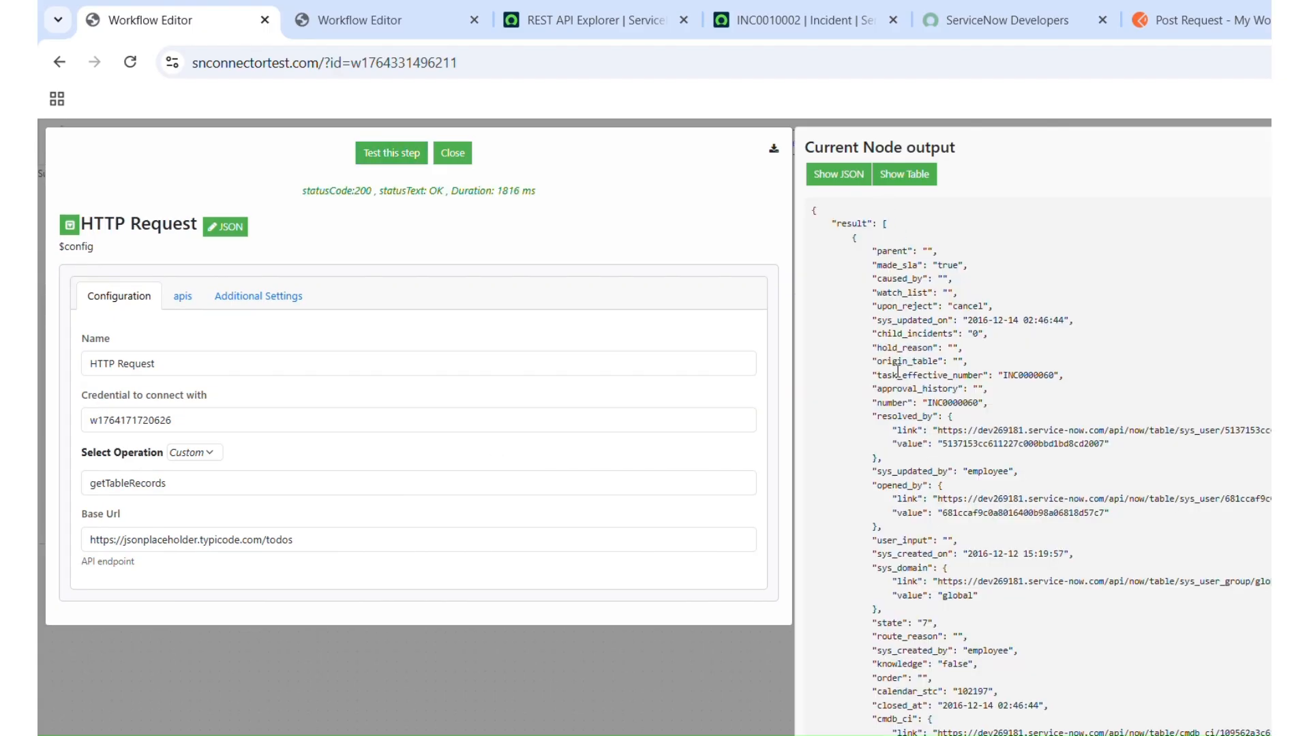
left_click(182, 295)
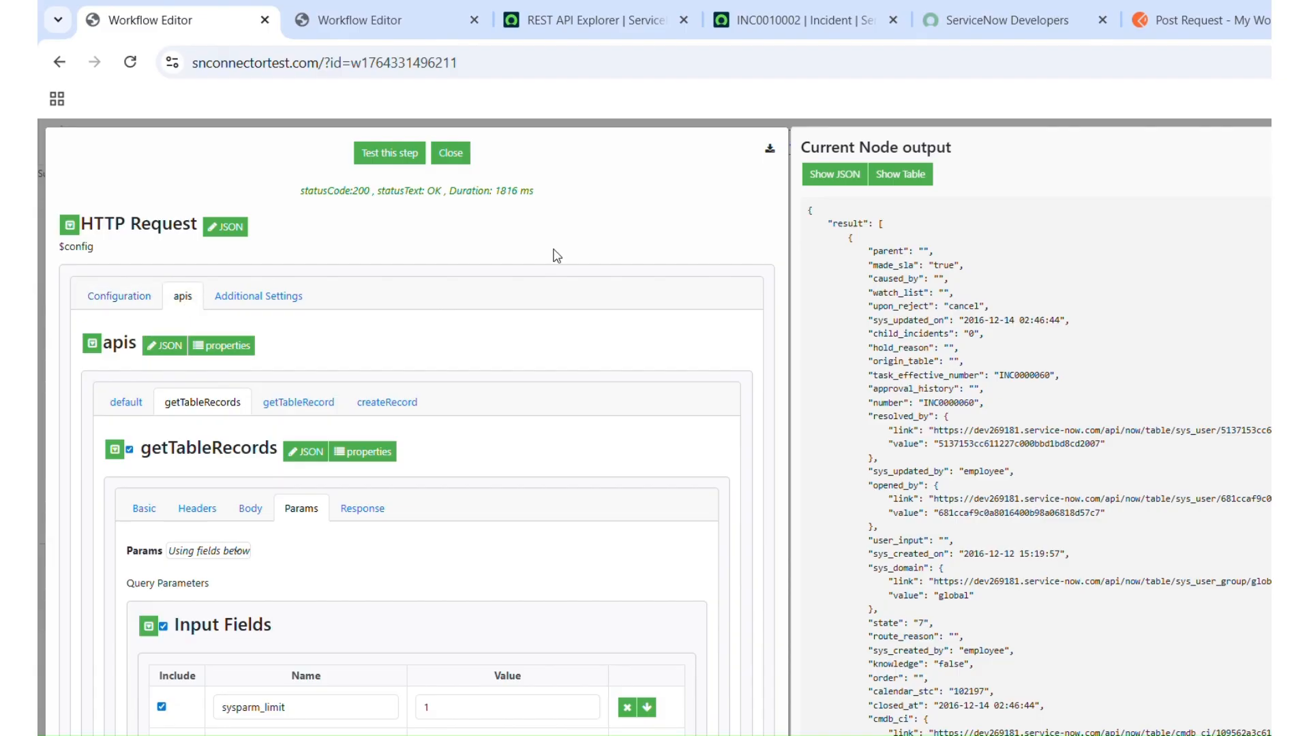
scroll(1036, 463, "down", 15)
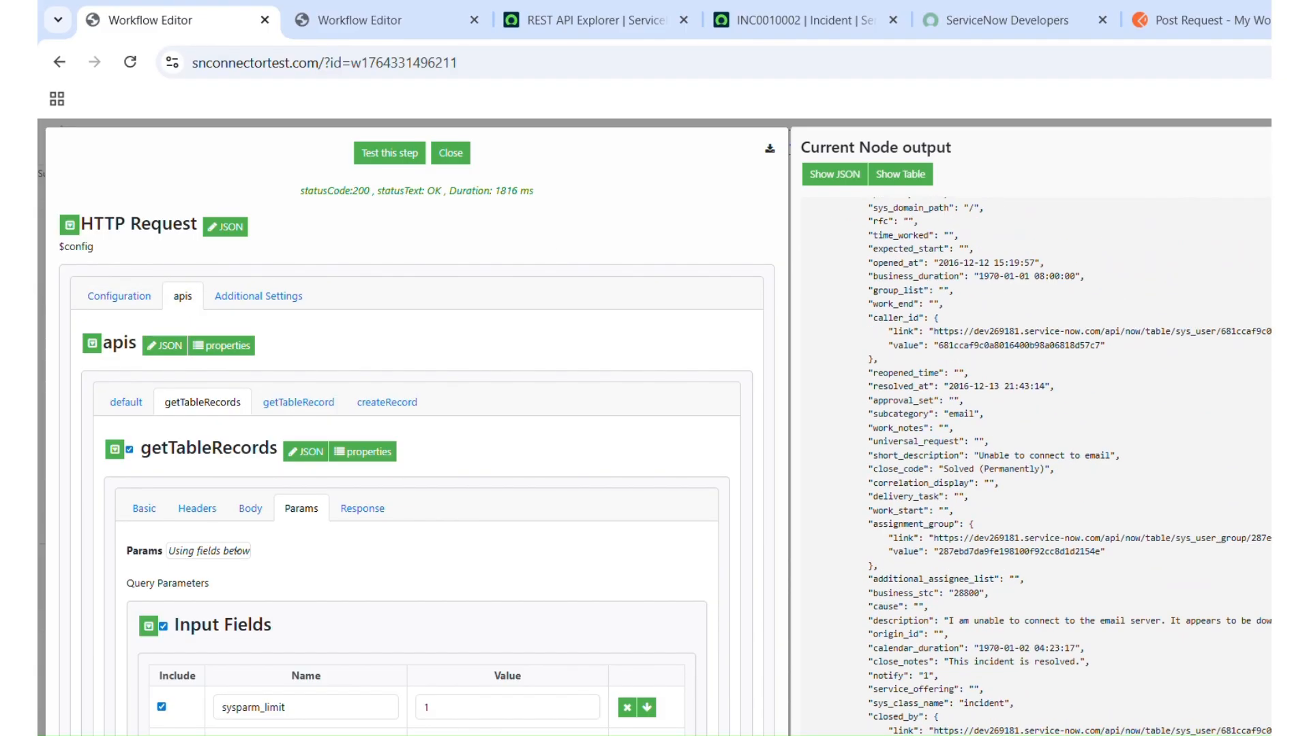
scroll(1050, 470, "up", 15)
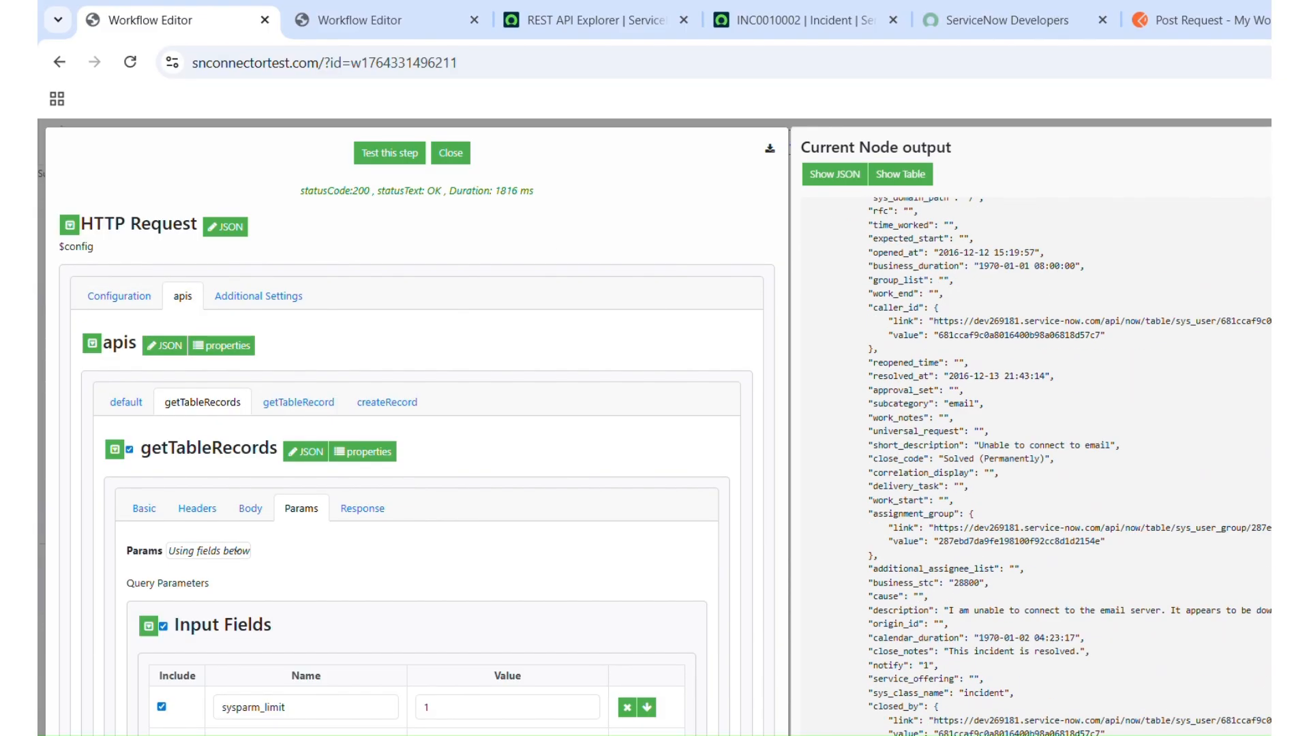
- Set the sysparm_limit query parameter to 2 and test the node, examining the returned records
left_click(440, 711)
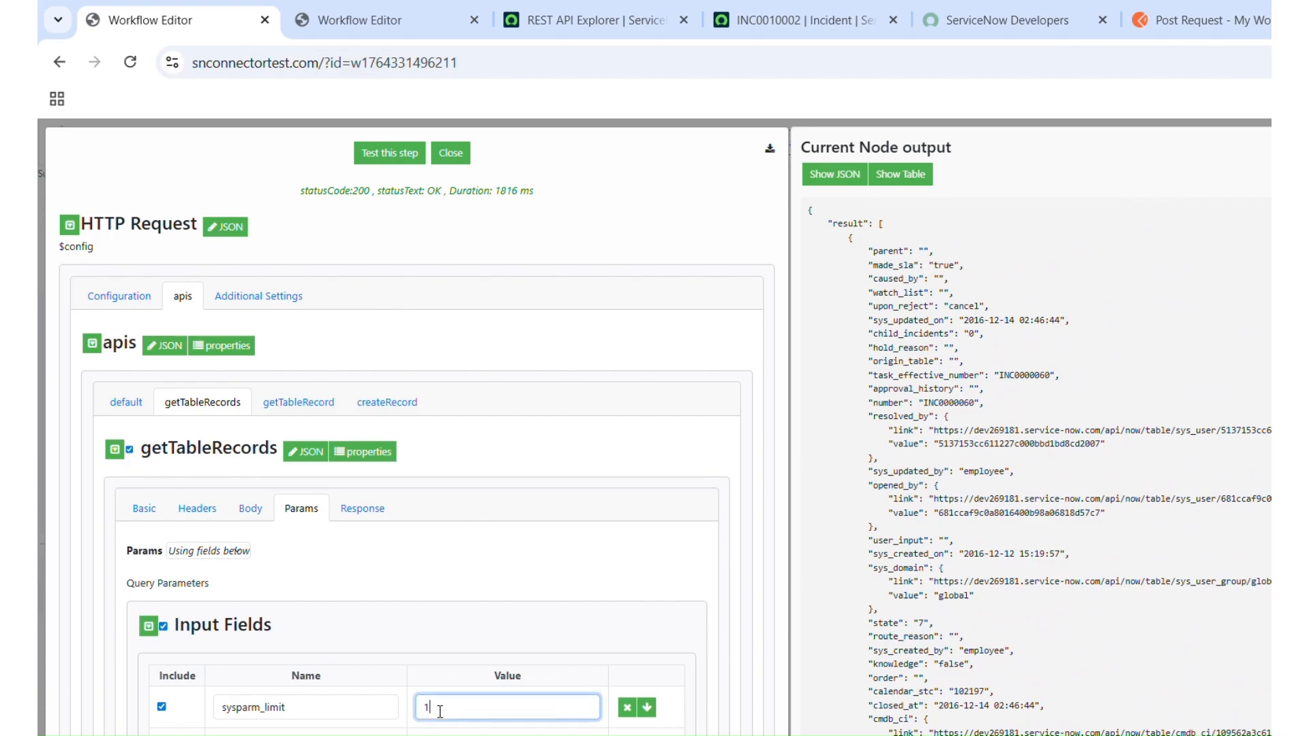
type("2")
left_click(401, 156)
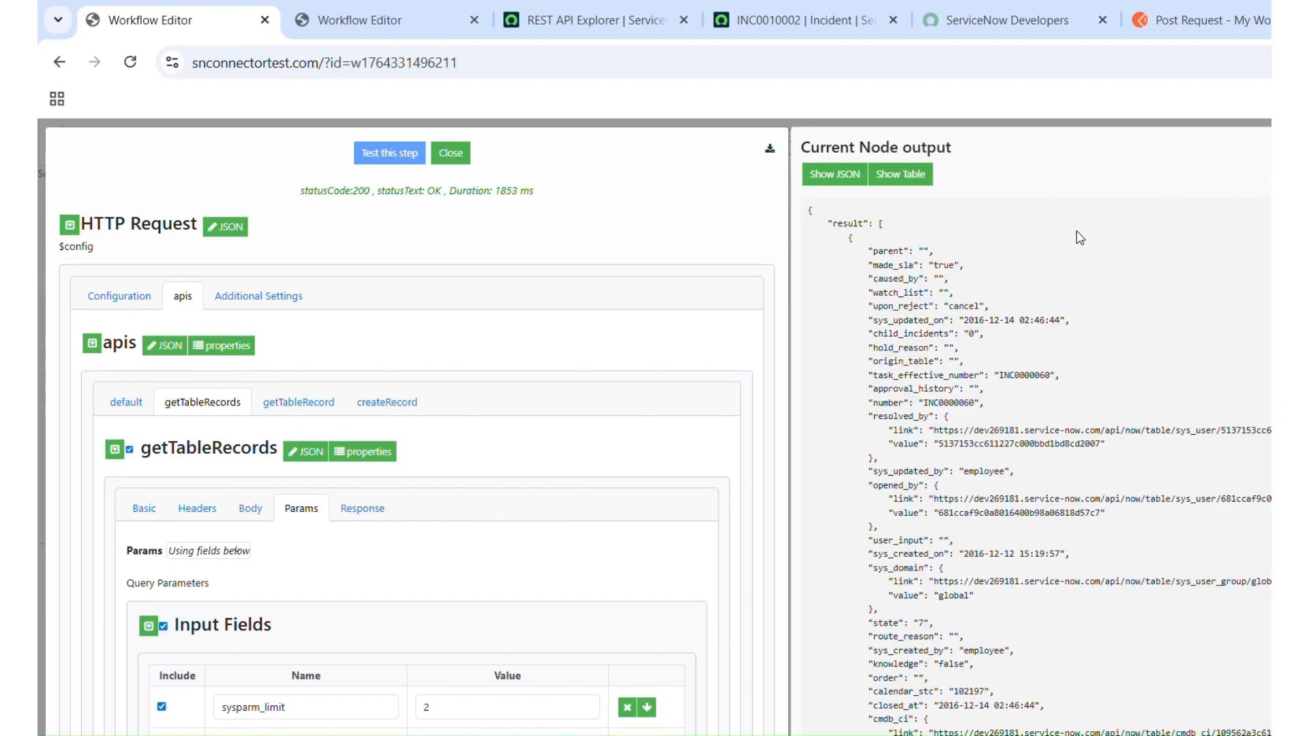
scroll(1033, 463, "down", 12)
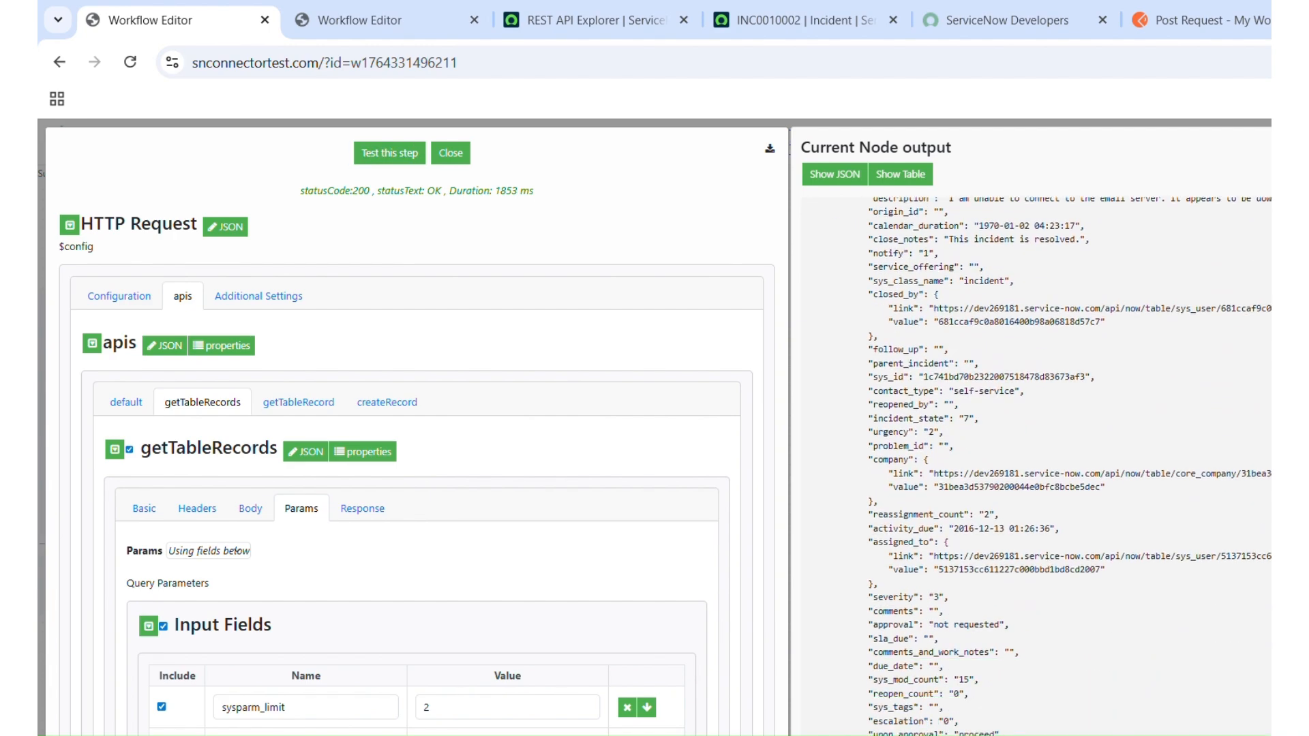
scroll(1032, 464, "down", 15)
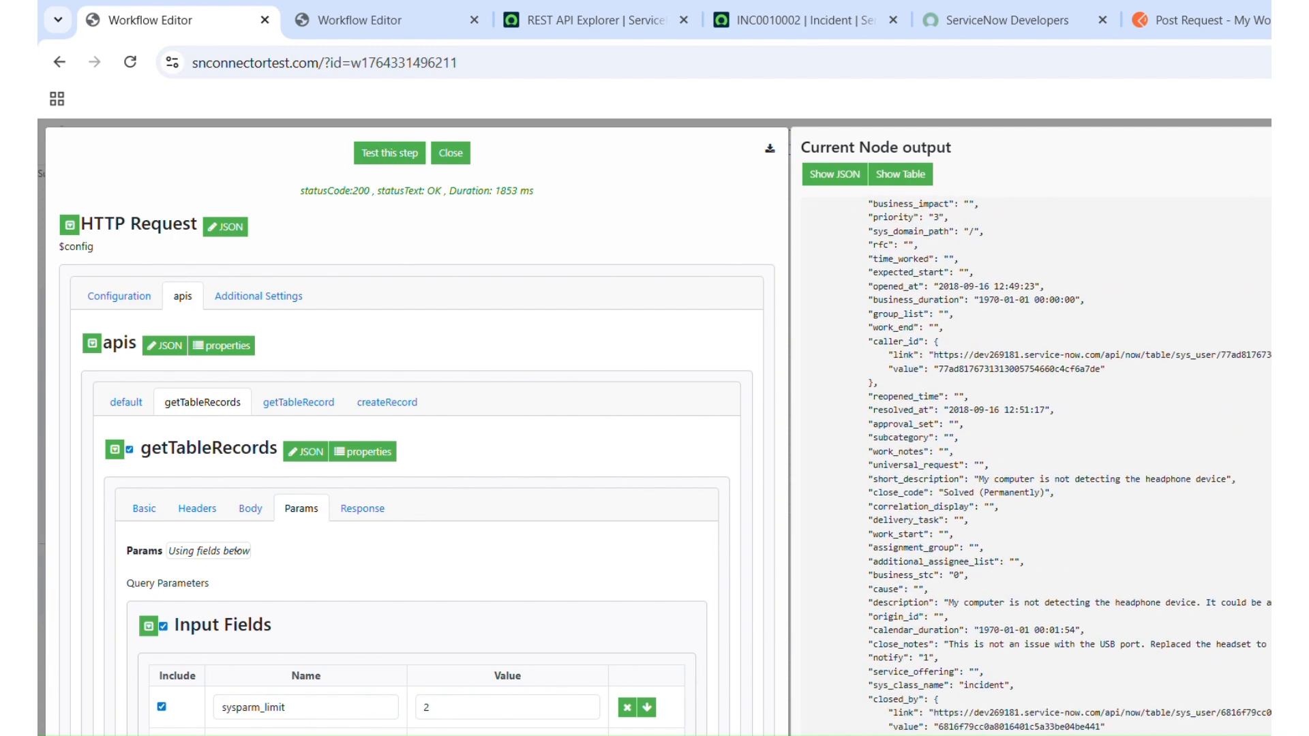
scroll(1033, 464, "up", 4)
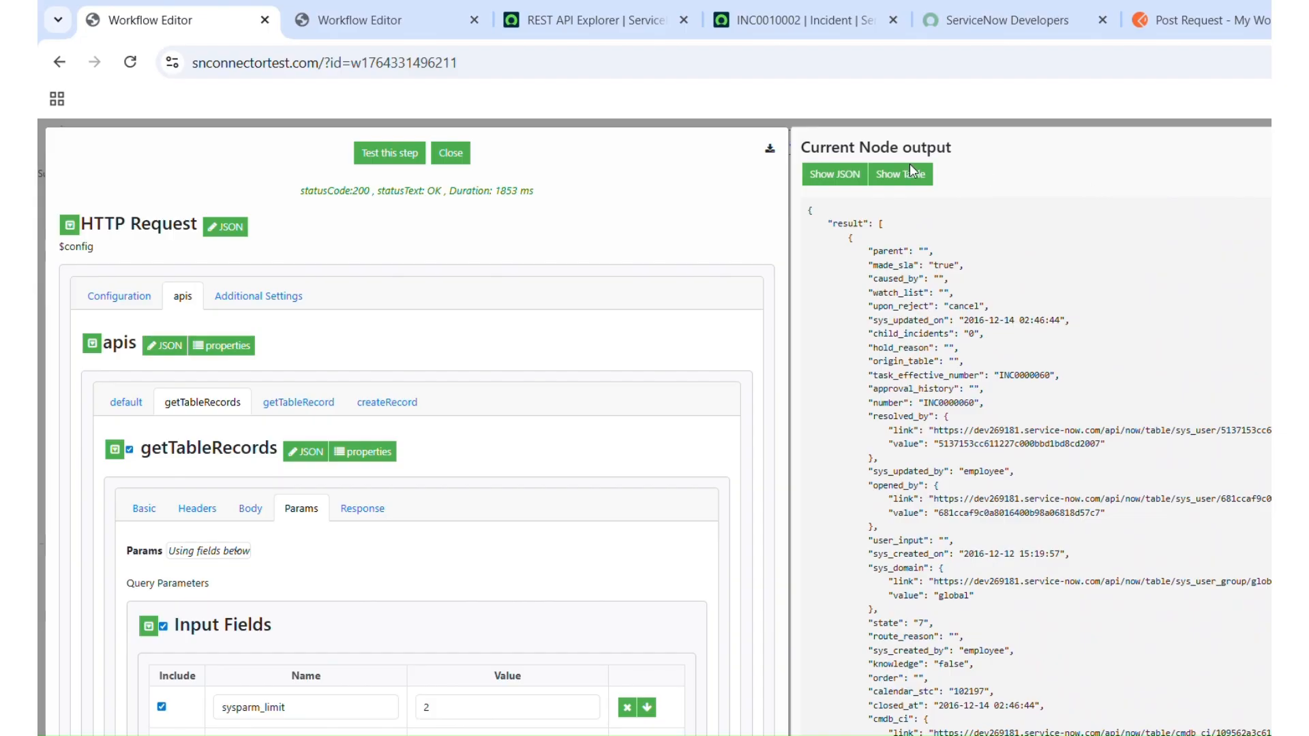
- Compare the basic settings of getTableRecords, including its URL, with its query parameter fields
left_click(121, 302)
left_click(183, 298)
scroll(499, 495, "down", 2)
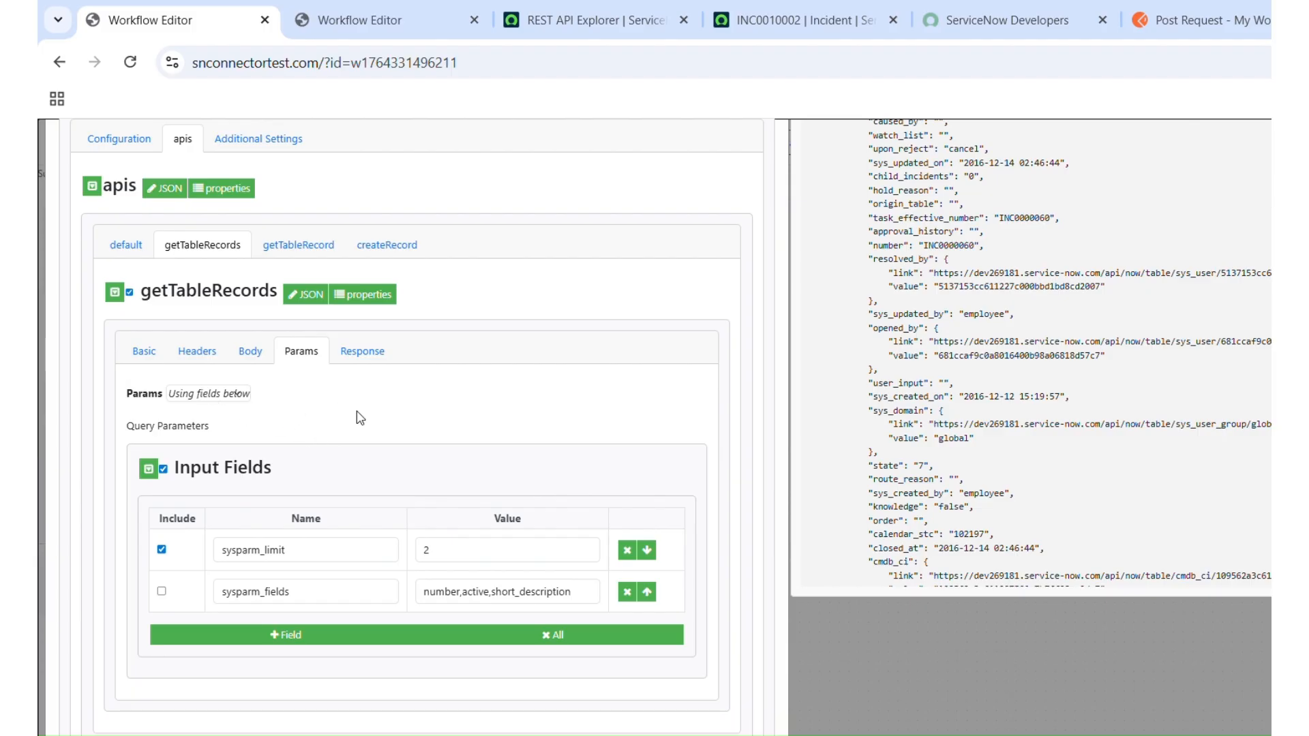
left_click(144, 351)
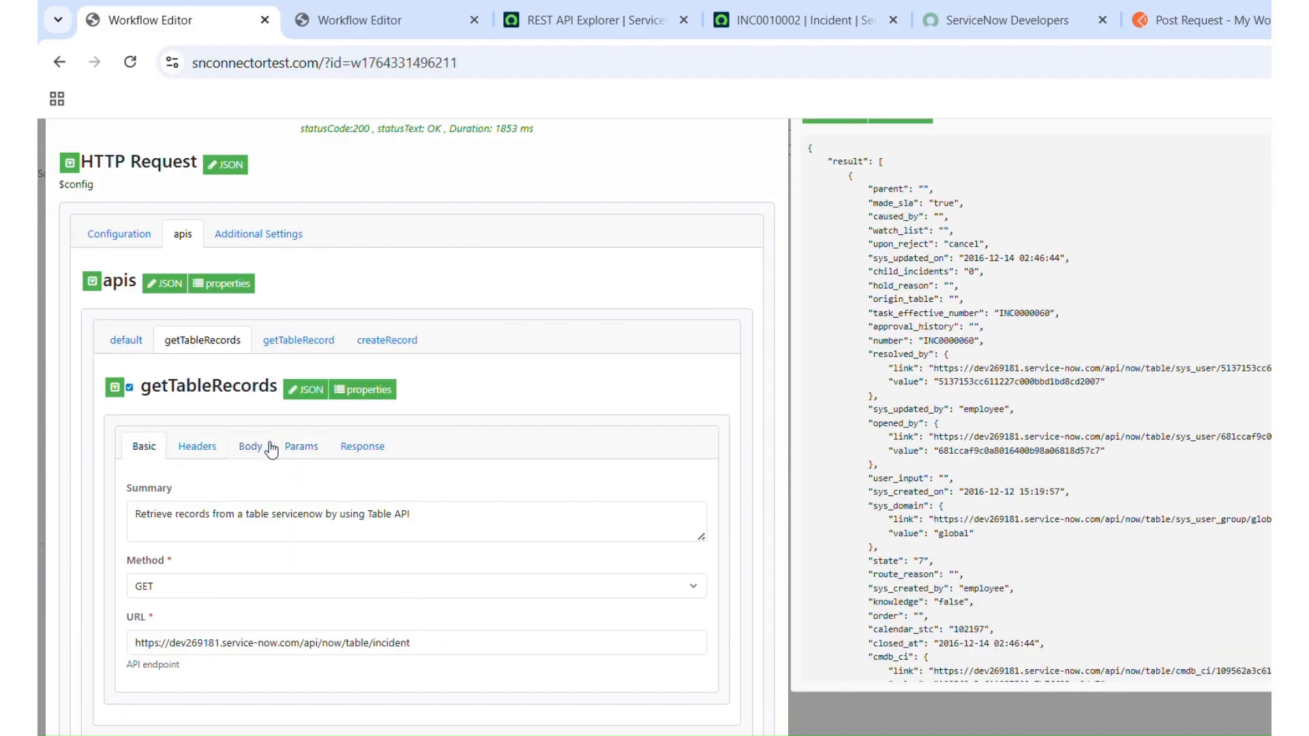
left_click(308, 452)
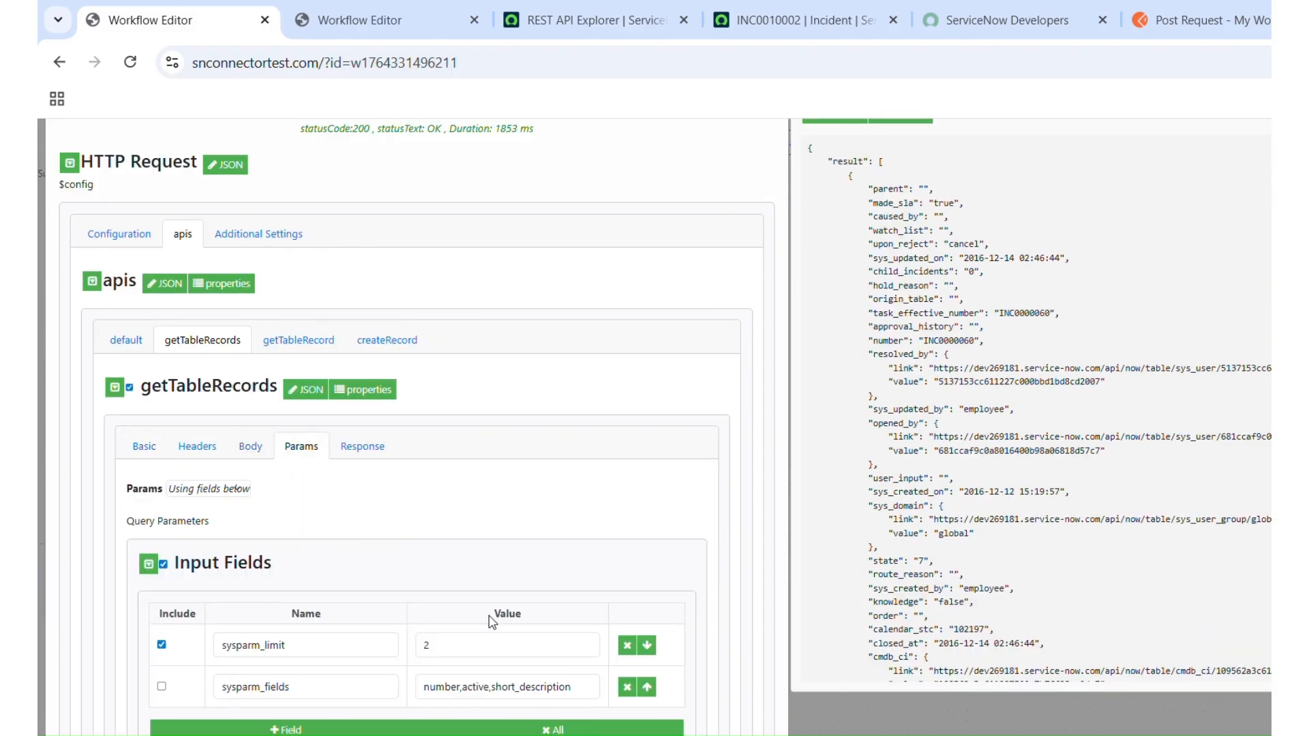
left_click(142, 449)
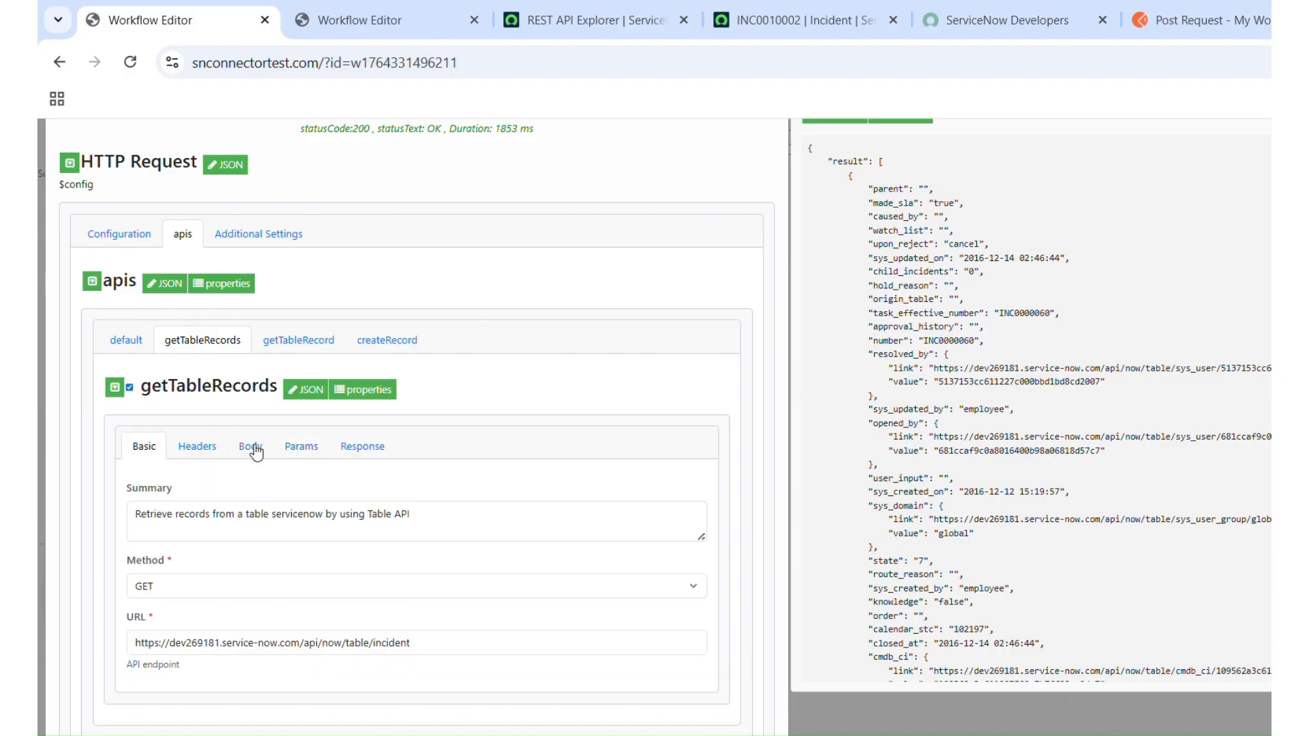
left_click(294, 450)
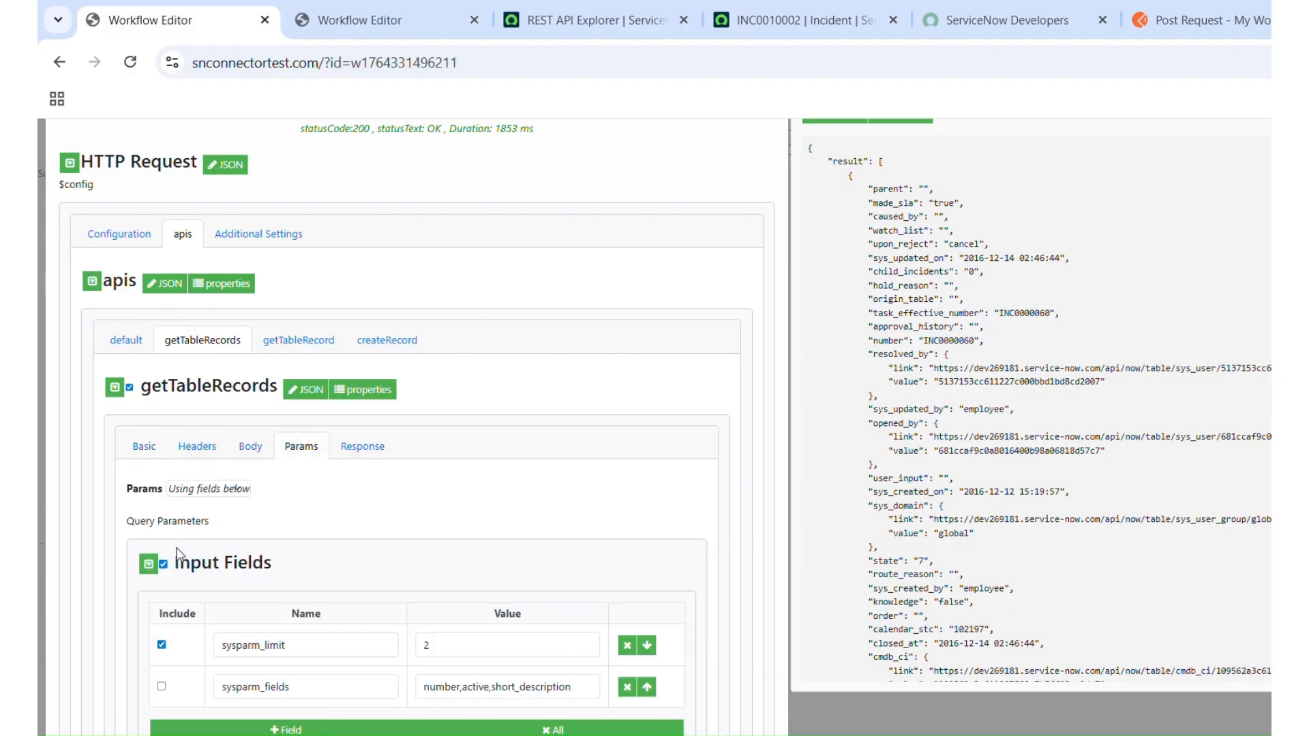
- Append the query string ?sysparm_limit=2 to the getTableRecords URL, copying the parameter name from its query parameters
left_click(142, 447)
left_click(461, 642)
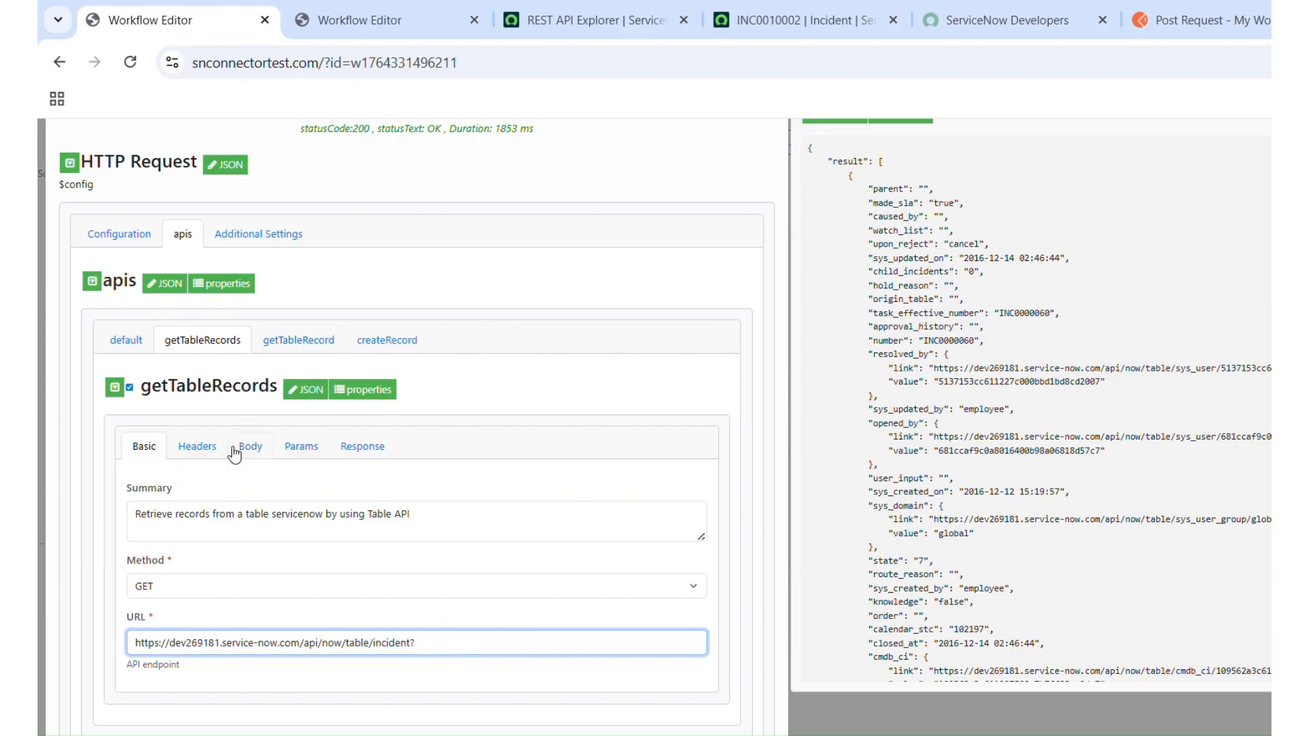
left_click(301, 446)
left_click(313, 646)
double_click(314, 647)
key("ctrl+c")
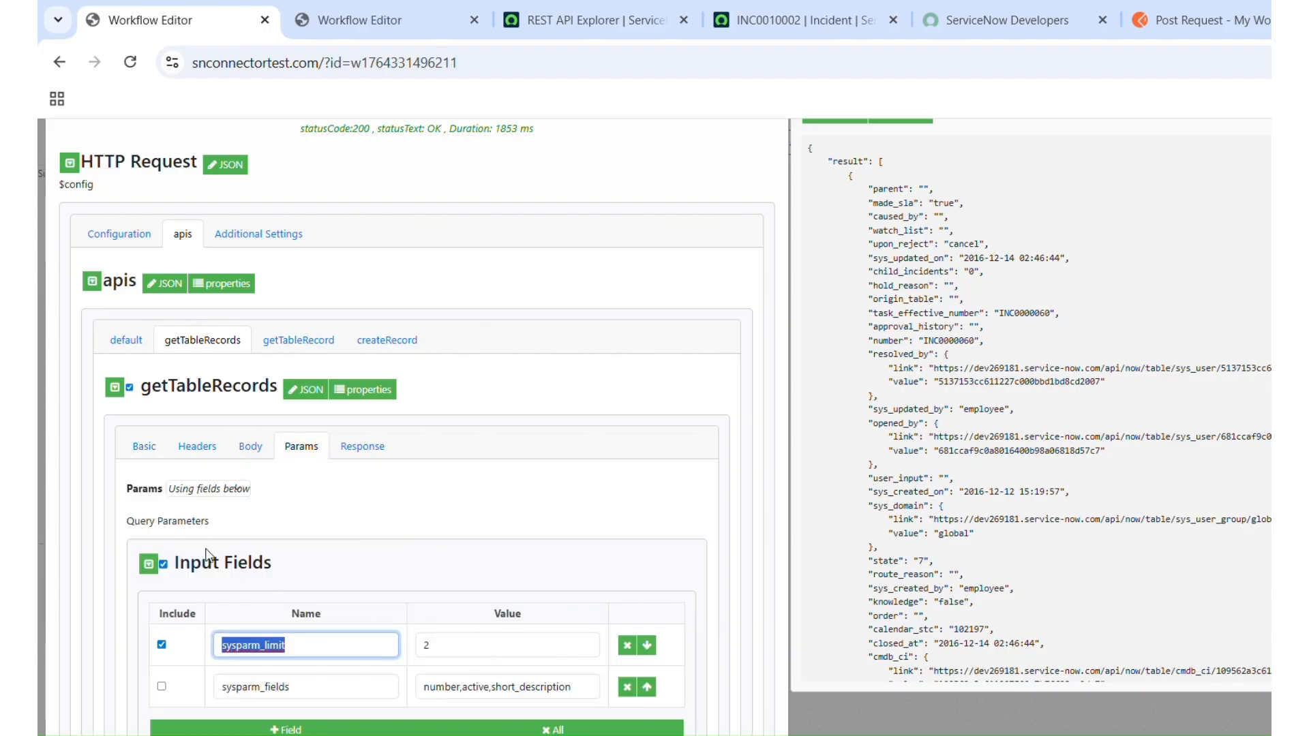
left_click(164, 564)
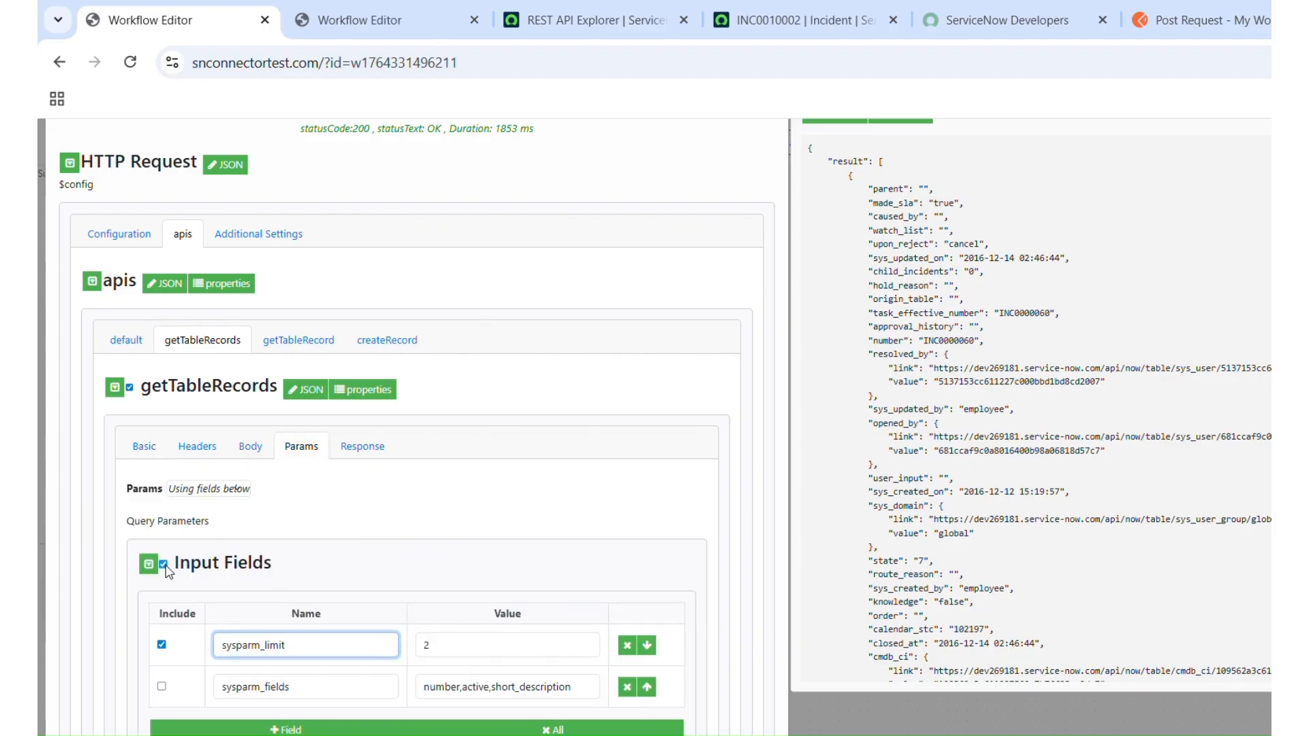
left_click(155, 446)
left_click(445, 642)
type("?")
key("ctrl+v")
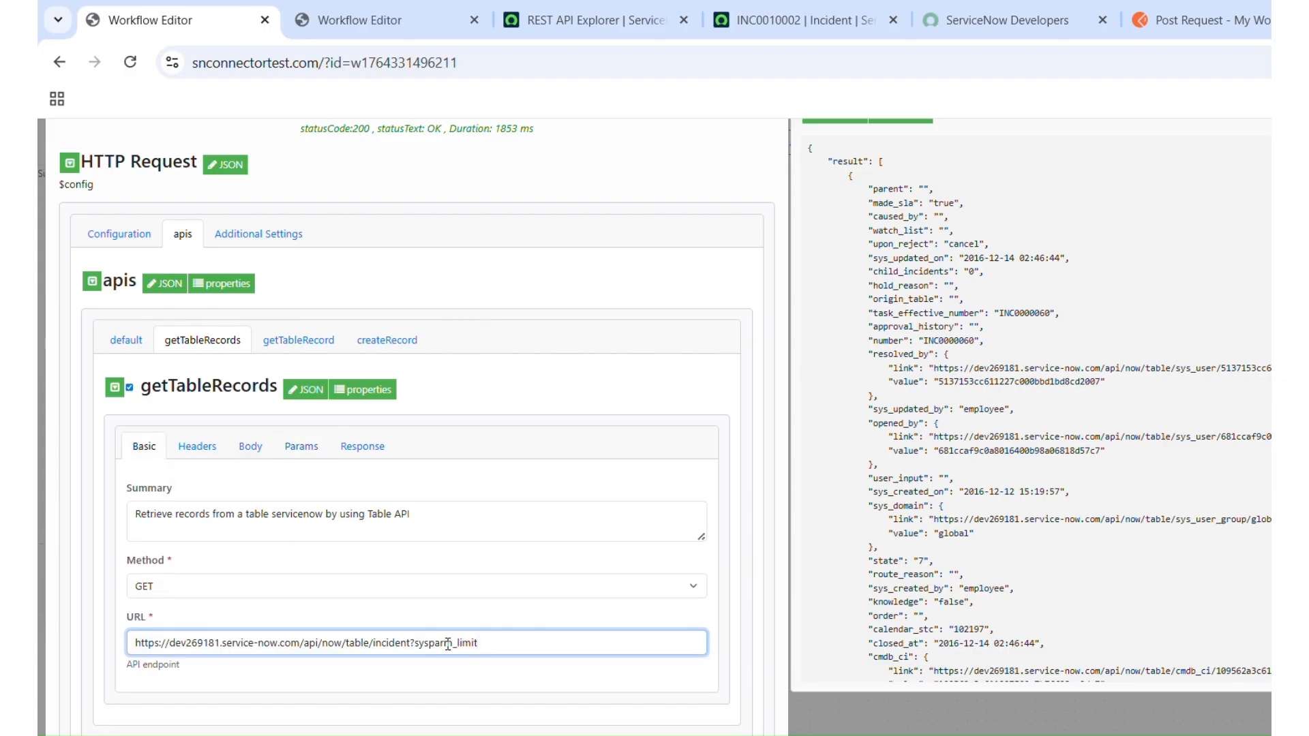
- Test the HTTP Request node with the limit written directly in the getTableRecords URL
left_click(404, 195)
scroll(404, 193, "up", 1)
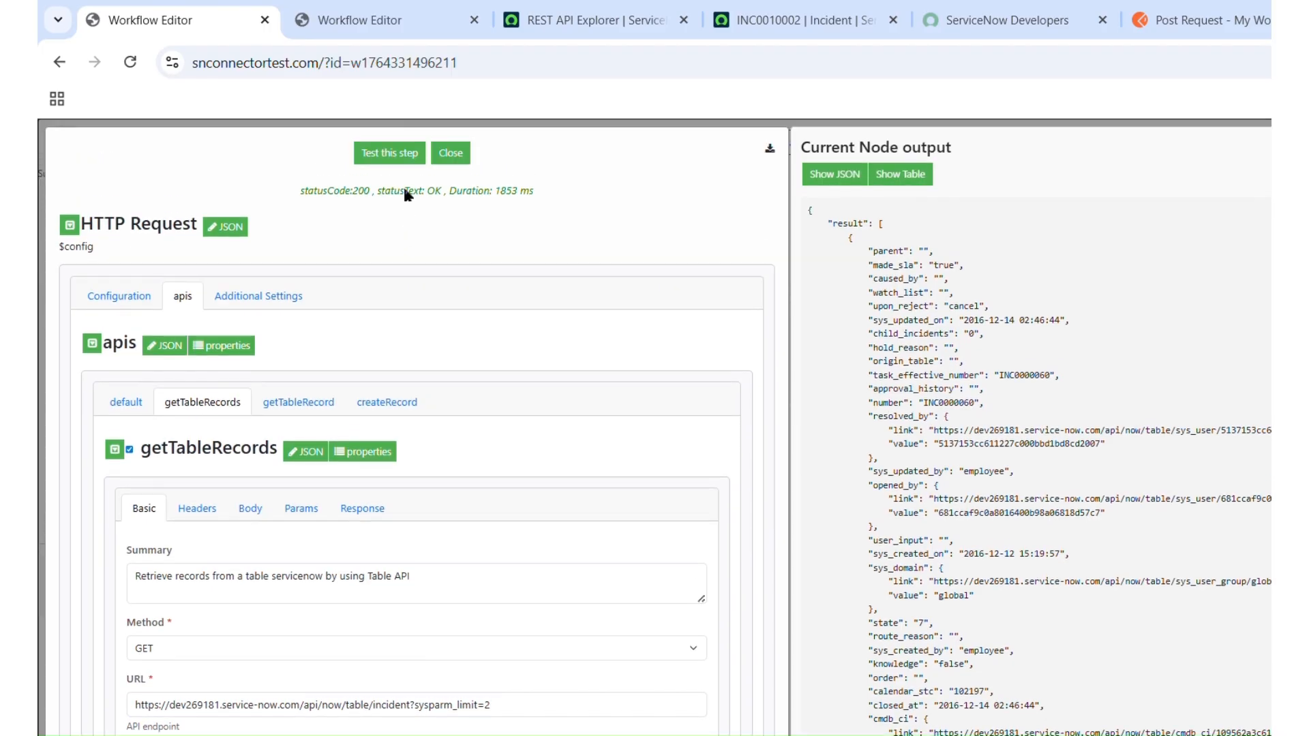
left_click(384, 153)
scroll(455, 622, "down", 1)
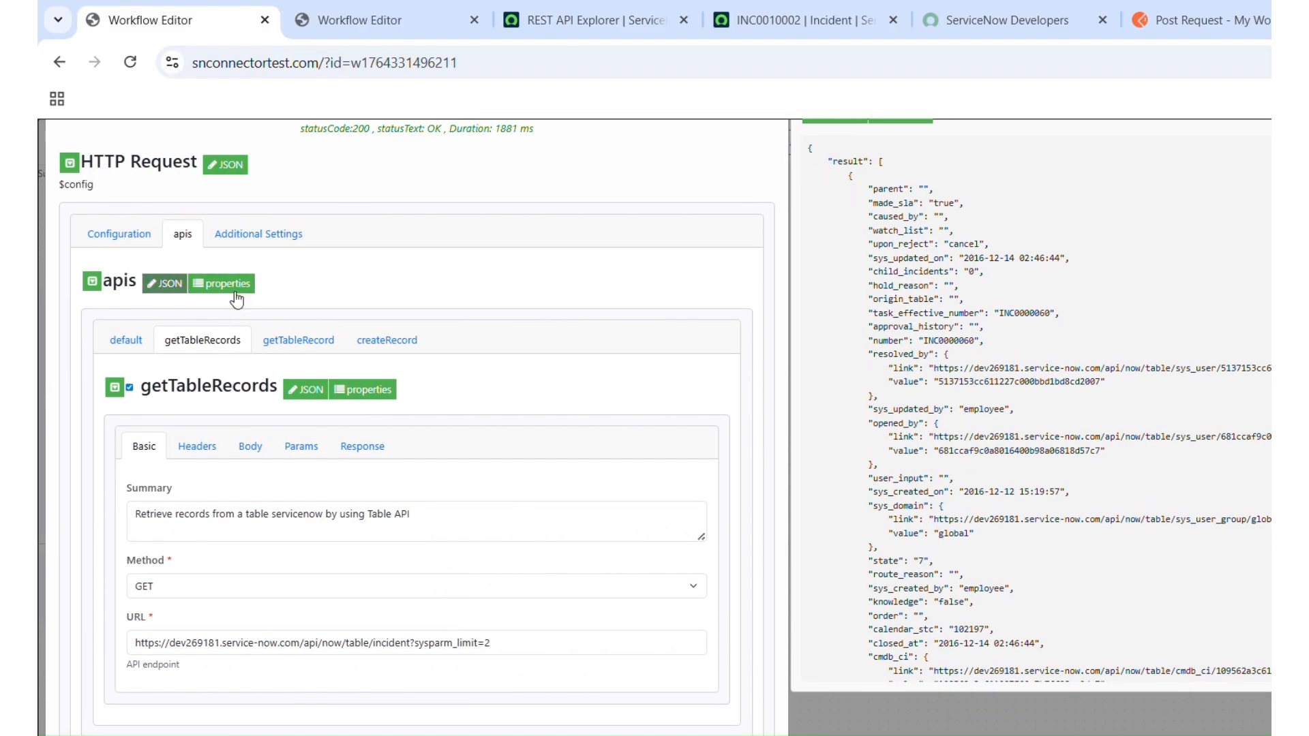
- Add a property named limit to getTableRecords and make its field editable in the basic settings
left_click(362, 394)
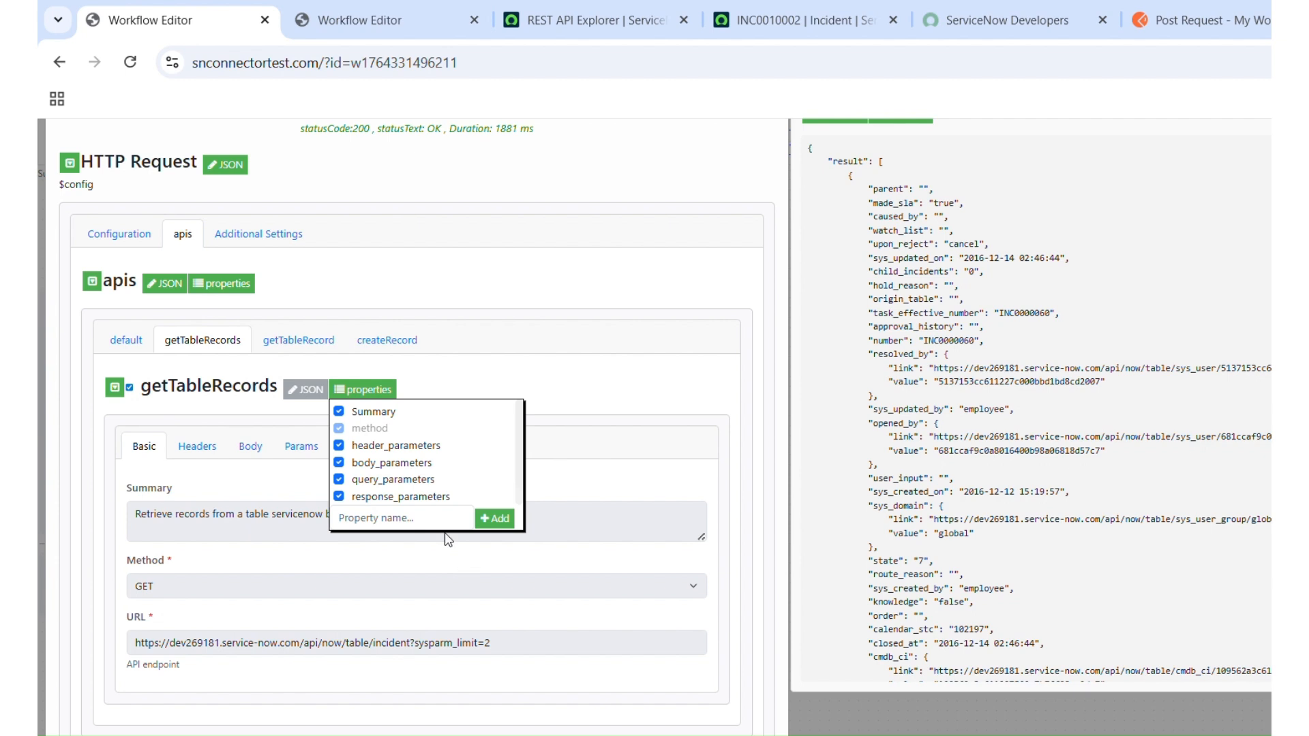
left_click(400, 516)
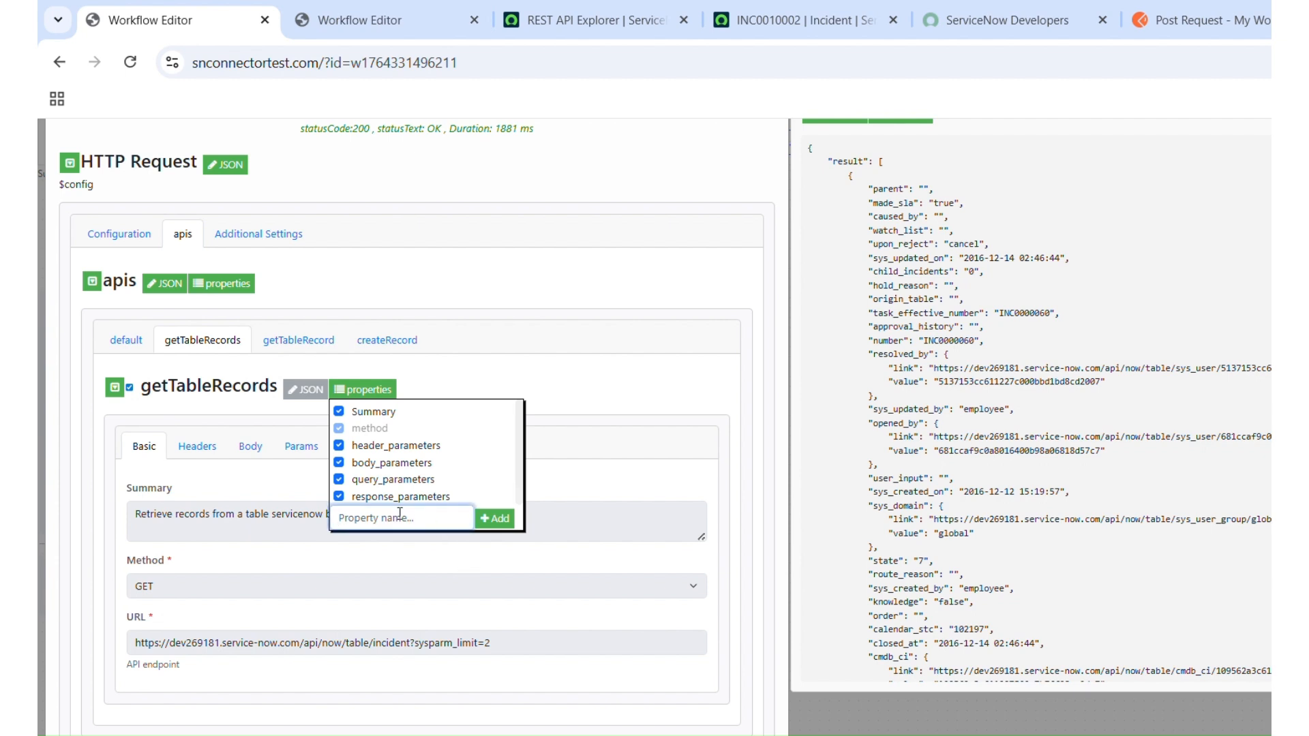
type("limit")
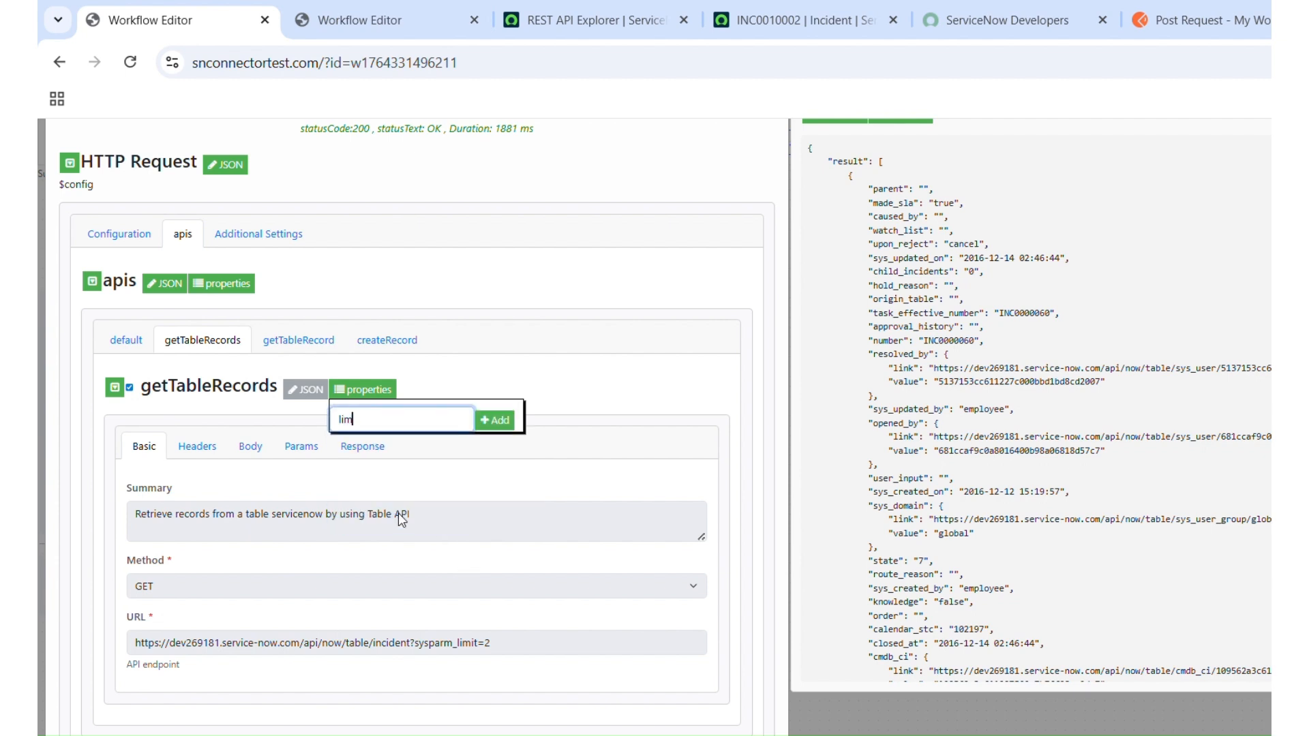
left_click(496, 420)
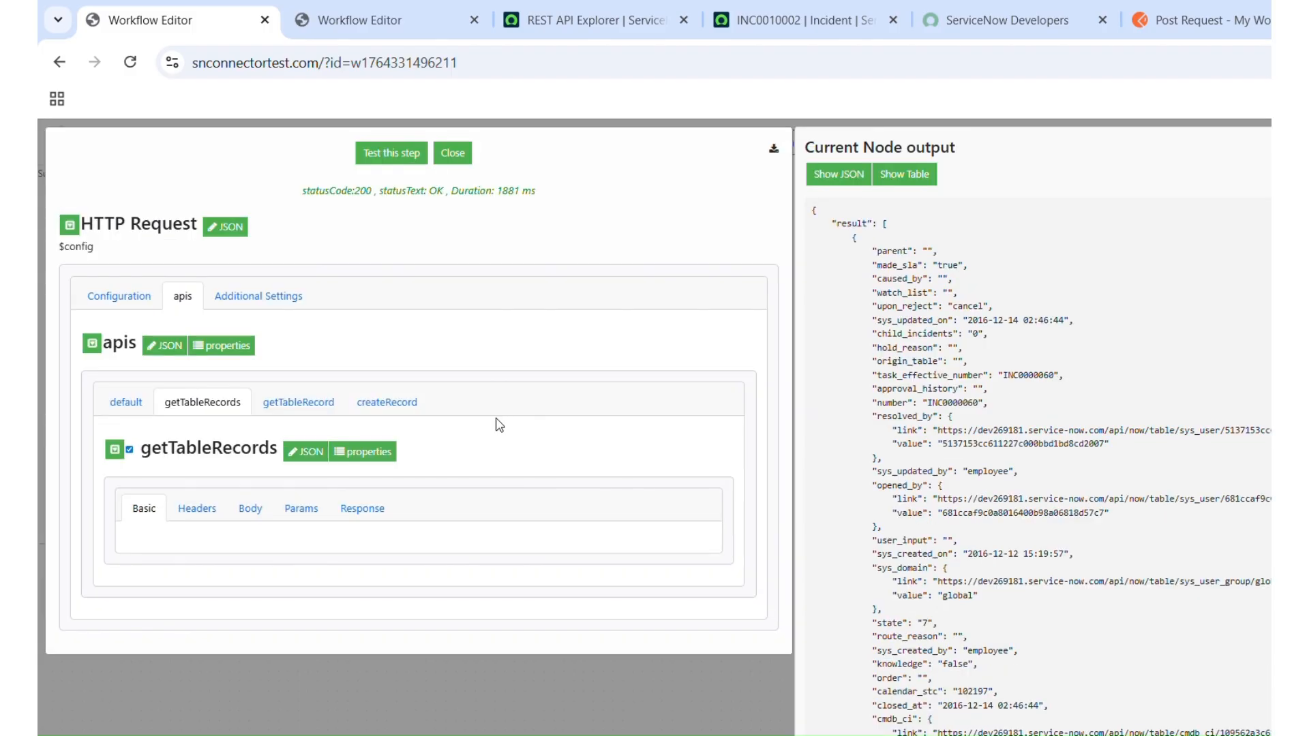
left_click(197, 510)
left_click(143, 510)
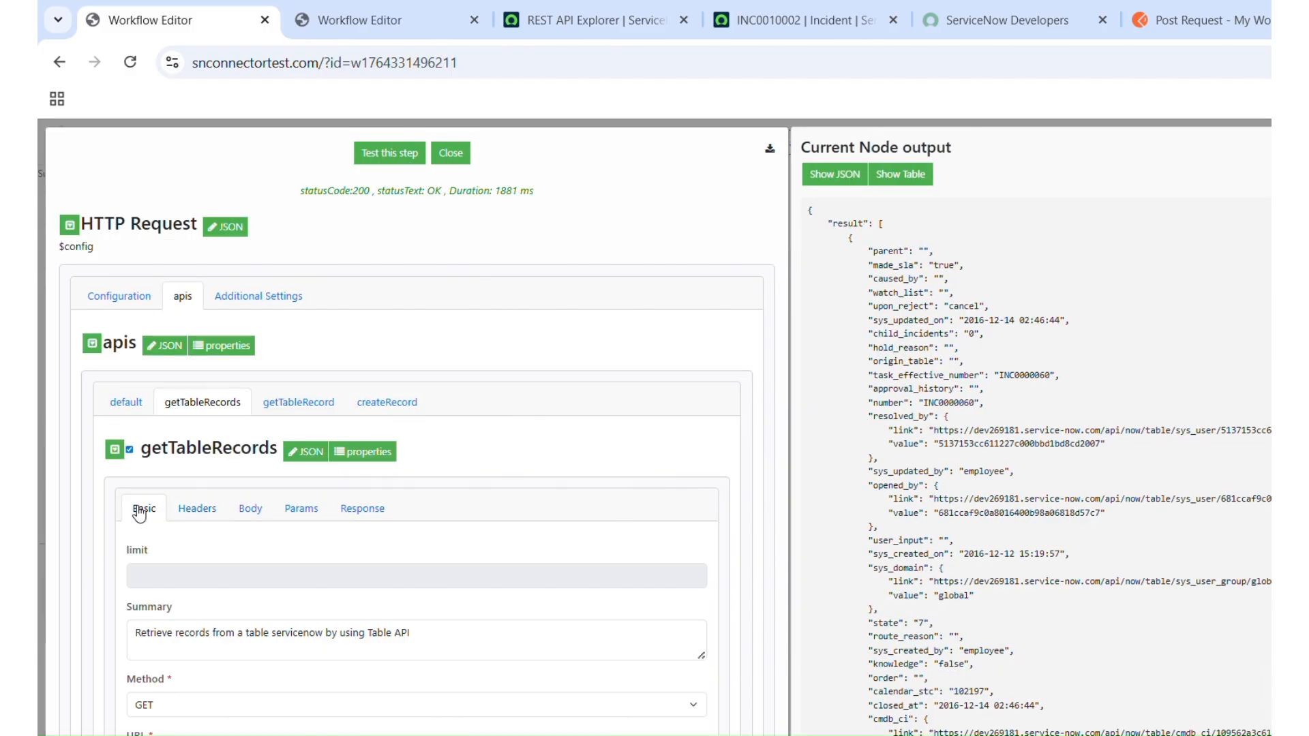
scroll(270, 545, "down", 2)
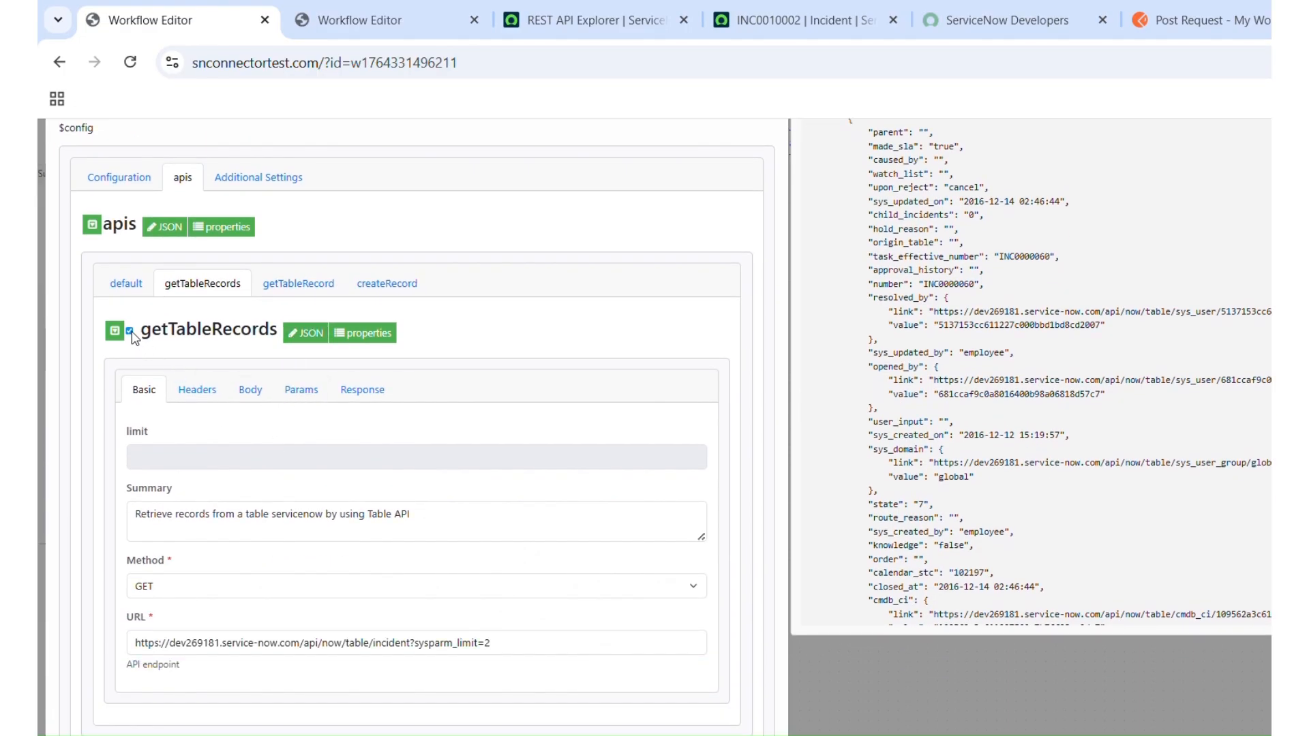
left_click(130, 332)
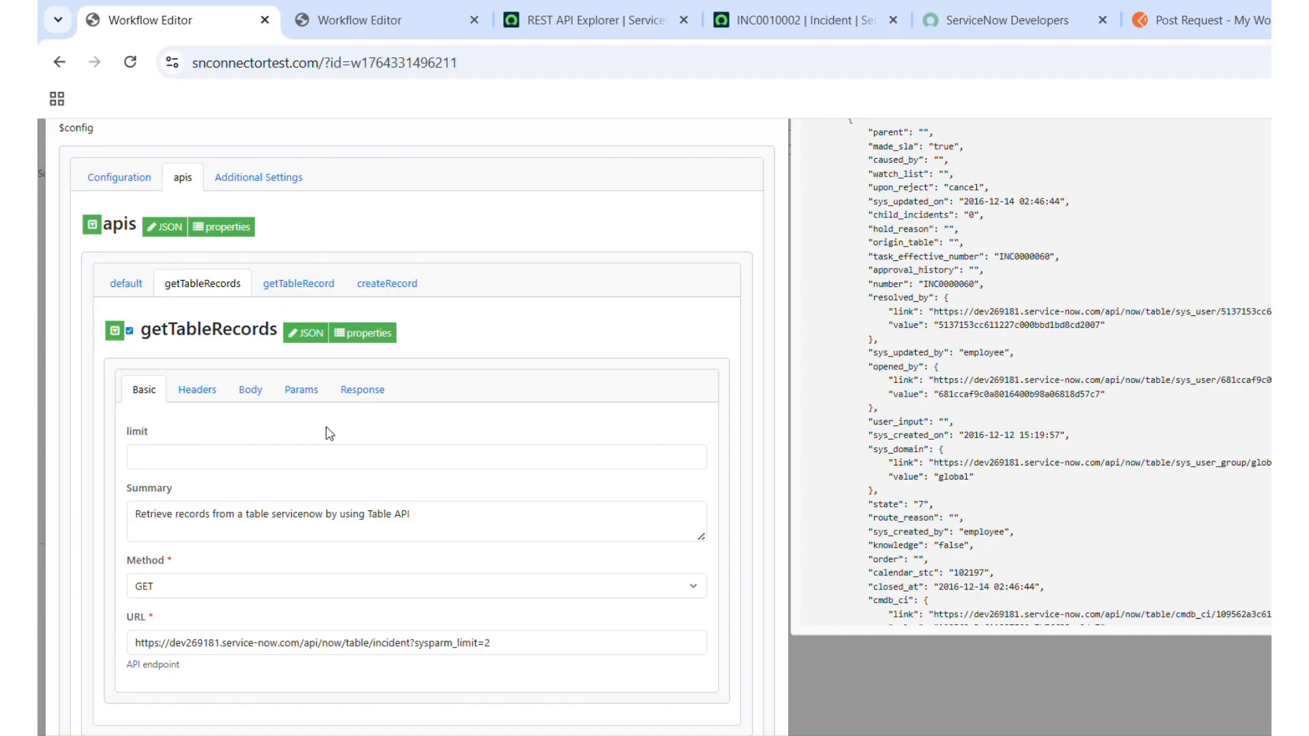
- Move sysparm_limit=2 from the end of the getTableRecords URL into the limit field, keeping the question mark in the URL
left_click_drag(518, 645, 418, 645)
key("ctrl+c")
key("BackSpace")
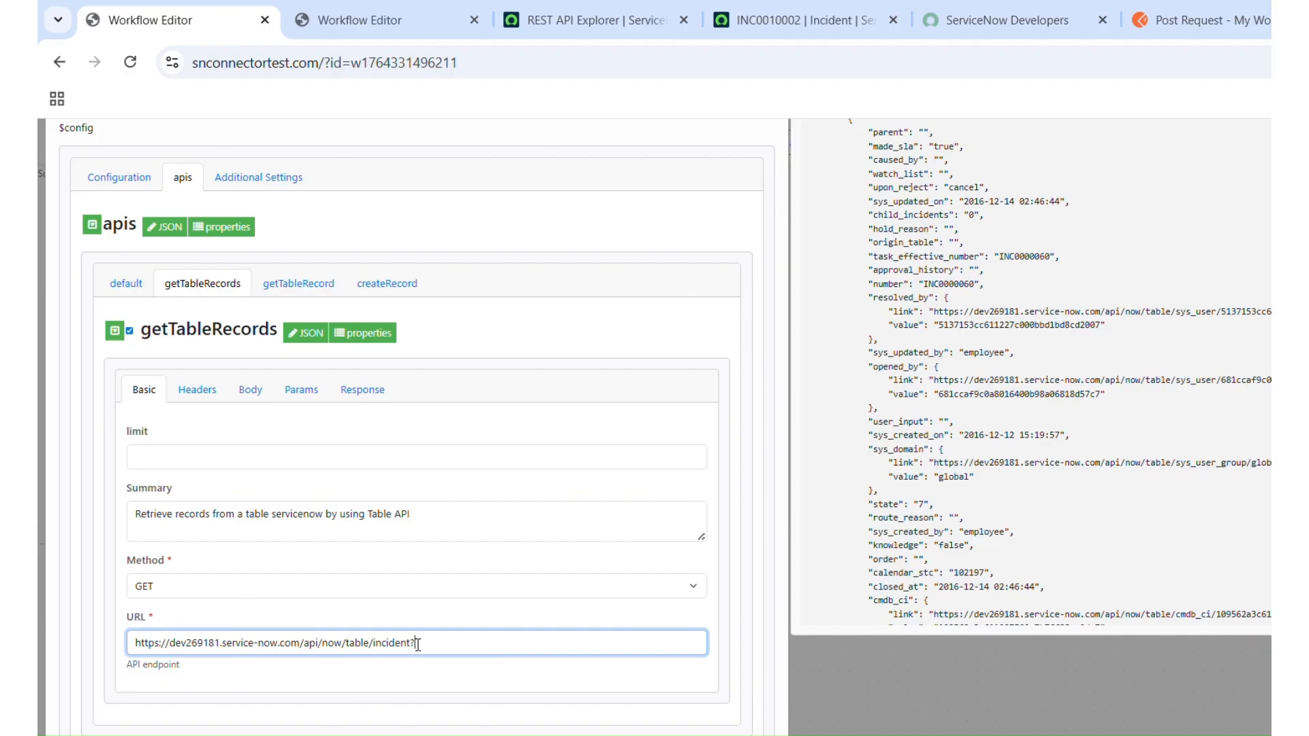
left_click(222, 451)
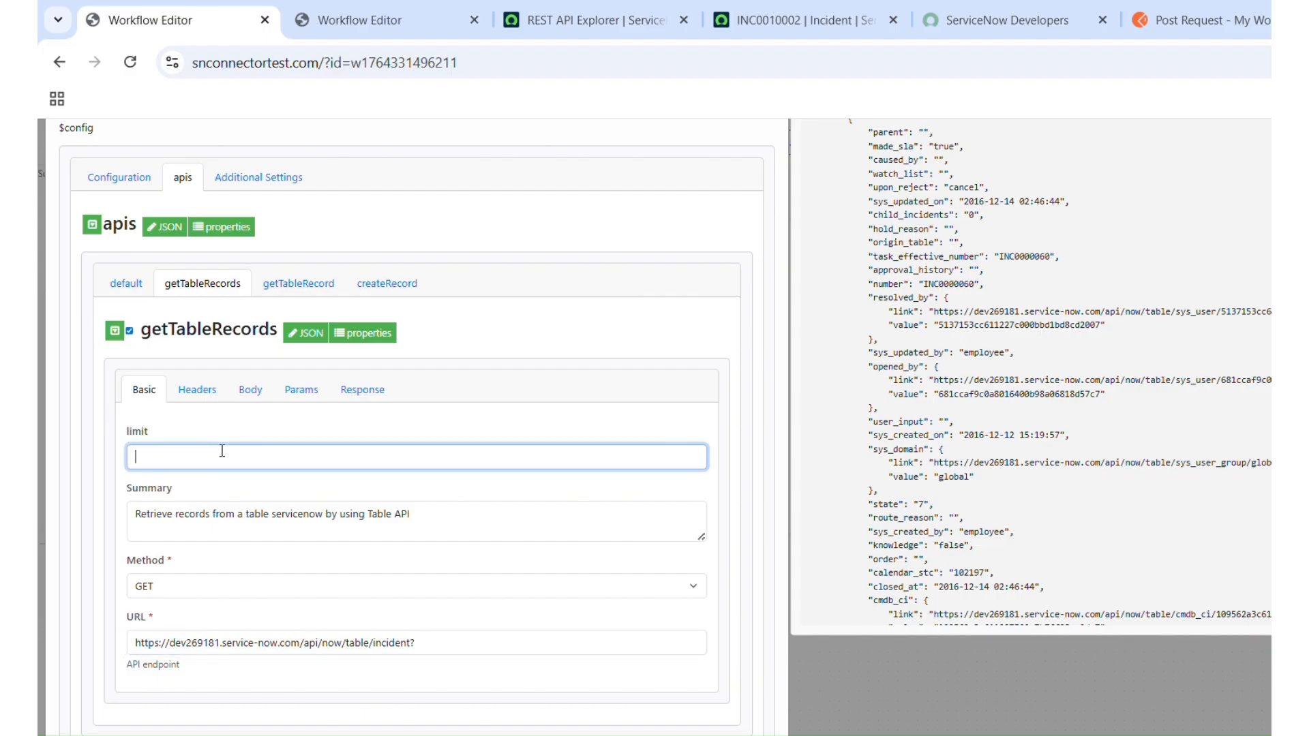
key("ctrl+v")
left_click(443, 642)
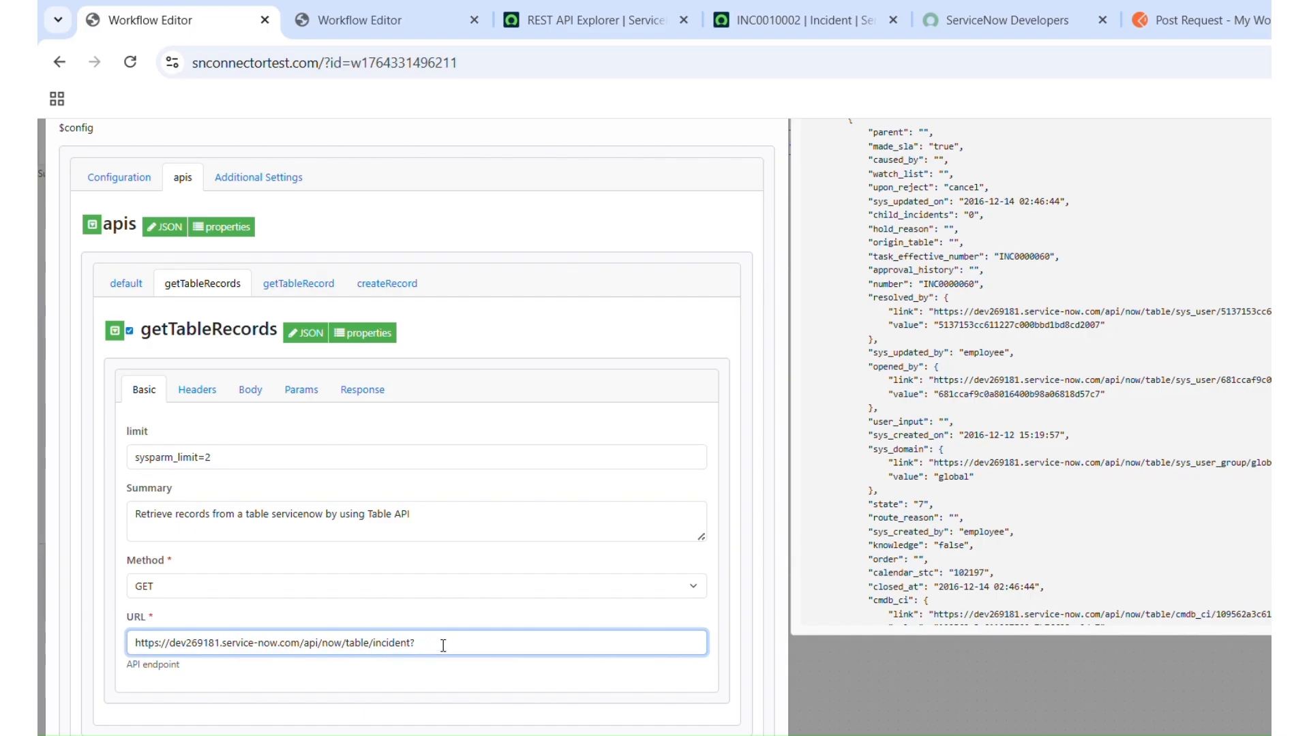
key("ctrl+a")
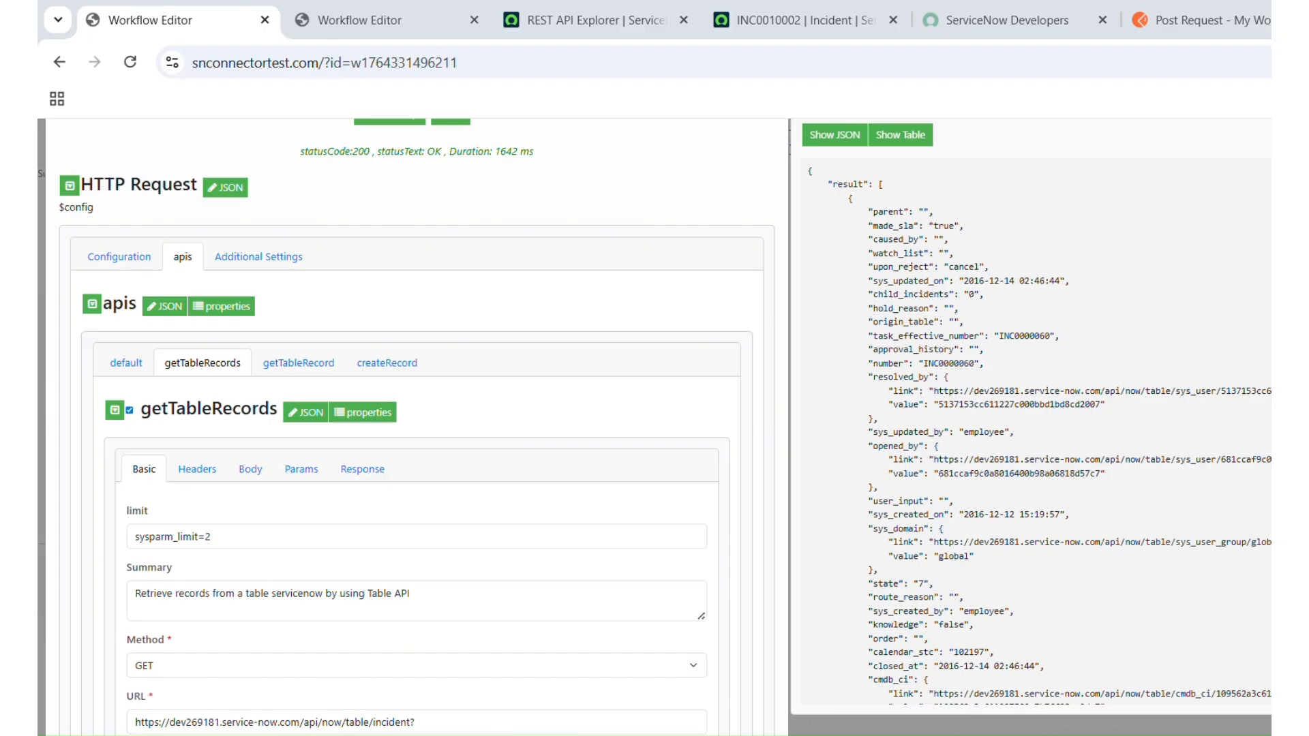
- Switch to the Notepad note containing the URL template with the getTableRecords limit expression and clear its contents
mouse_move(520, 735)
left_click(629, 690)
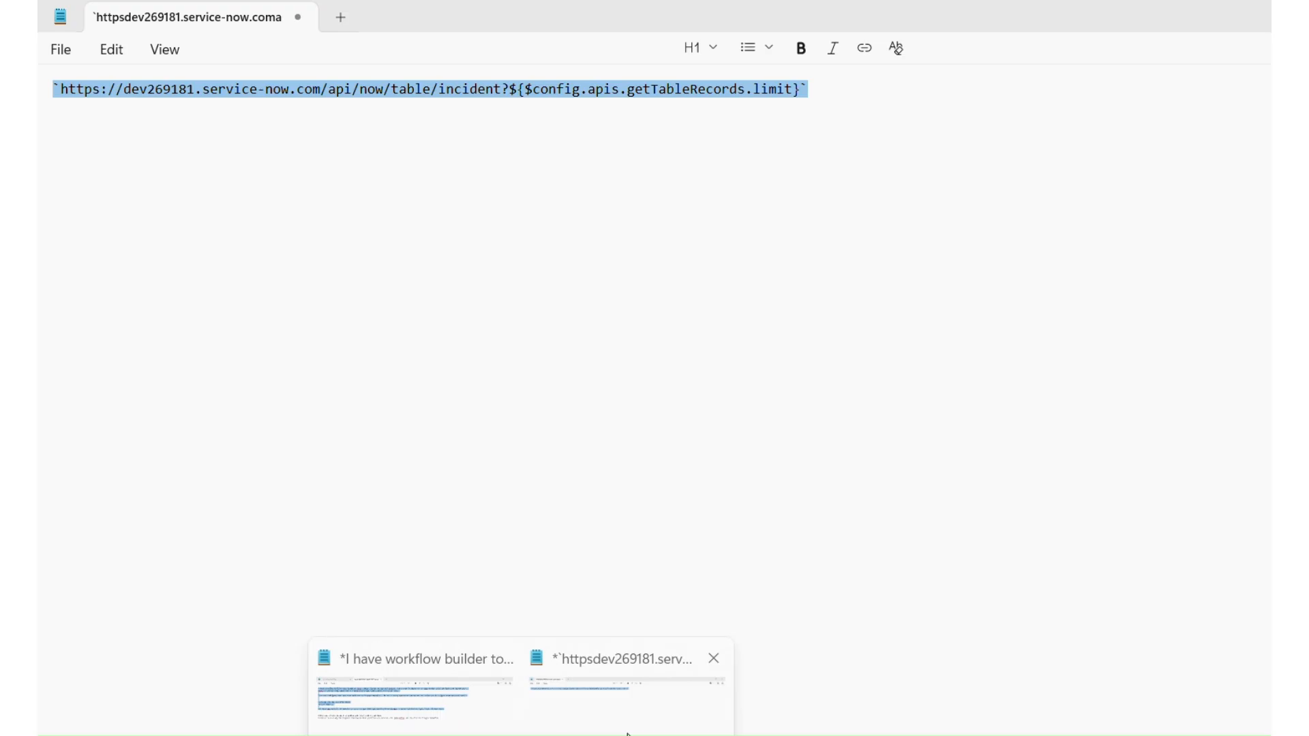
key("Delete")
key("Return")
key("Return")
type("`https://dev269181.service-now.com/api/now/table/incident?${$config.apis.getTableRecords.limit}`")
key("ctrl+a")
key("Delete")
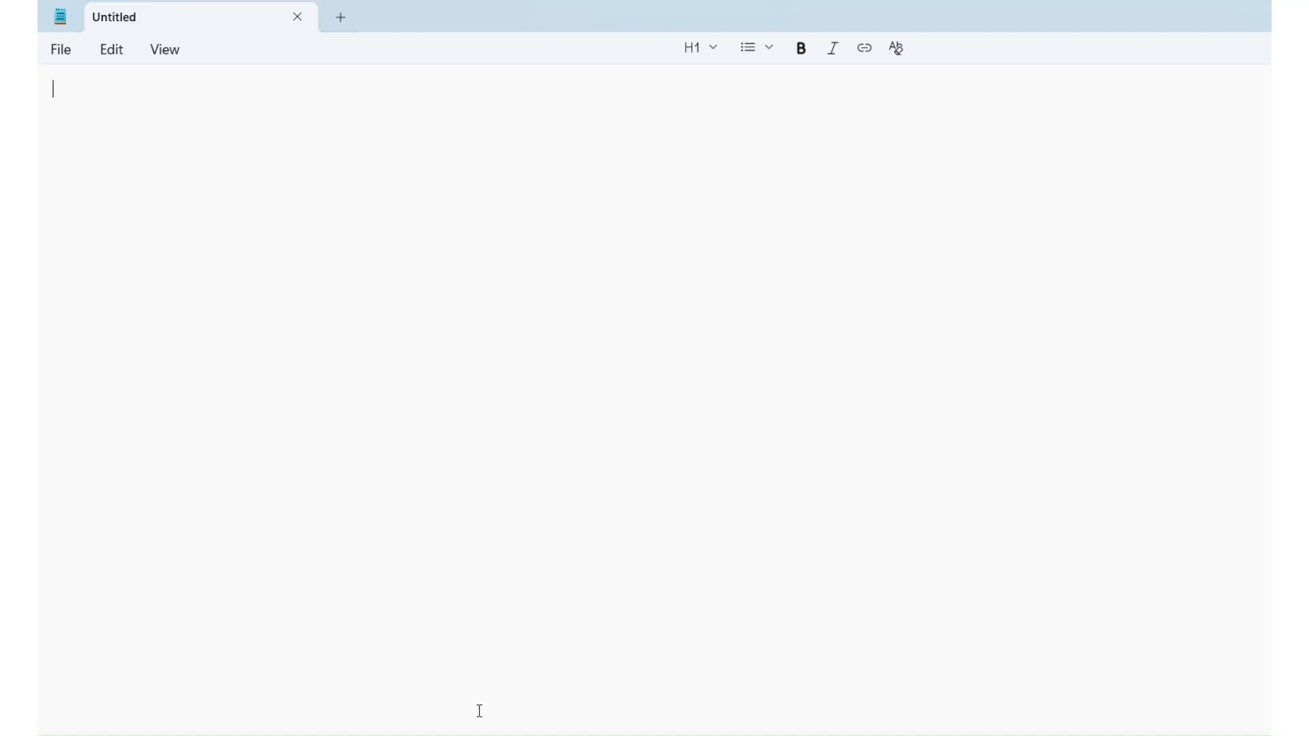
- Copy the getTableRecords URL from the Workflow Editor and paste it into the empty Notepad note
left_click(499, 724)
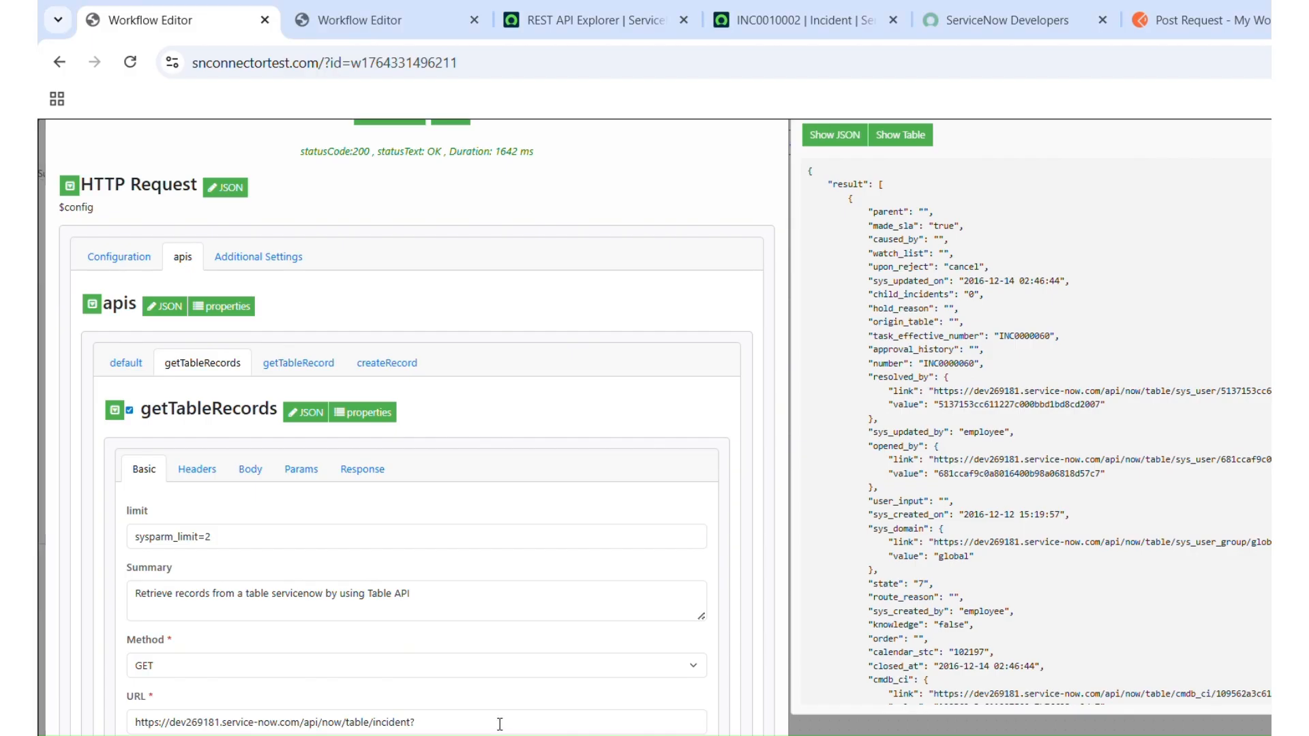
triple_click(439, 724)
key("ctrl+c")
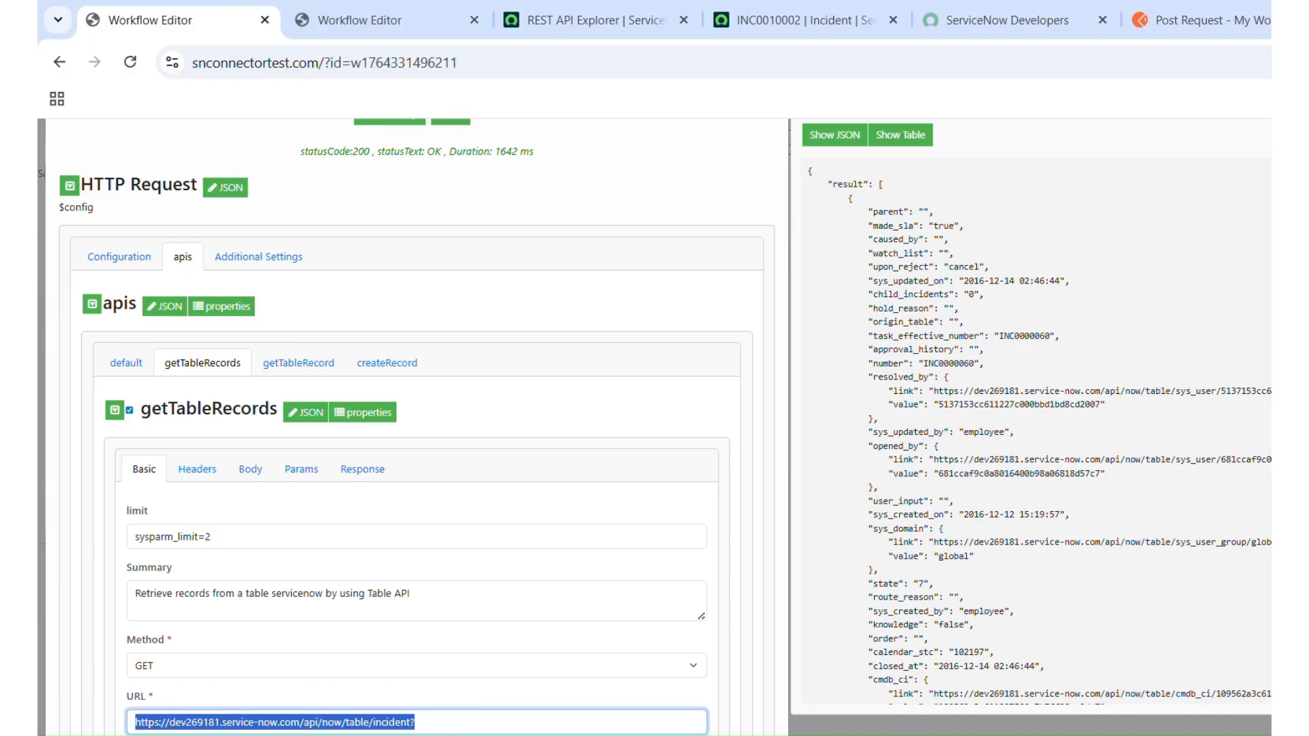
left_click(627, 709)
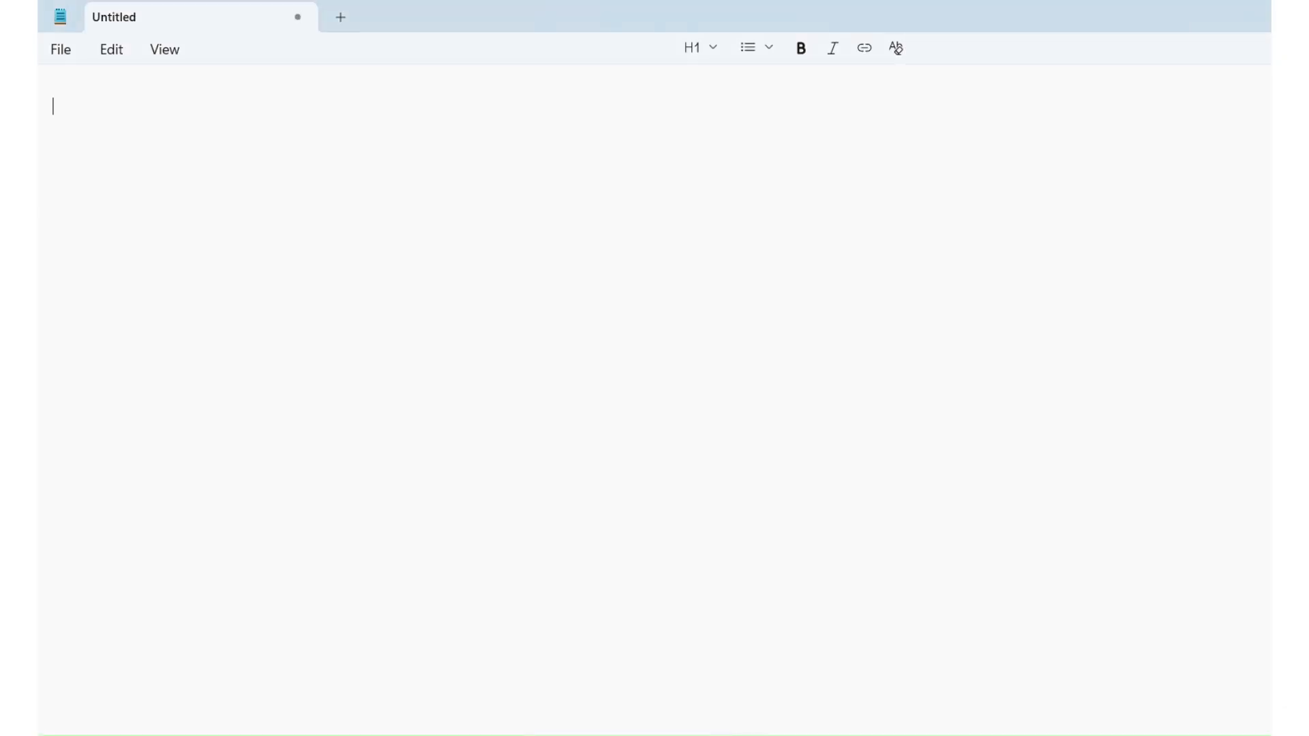
key("ctrl+v")
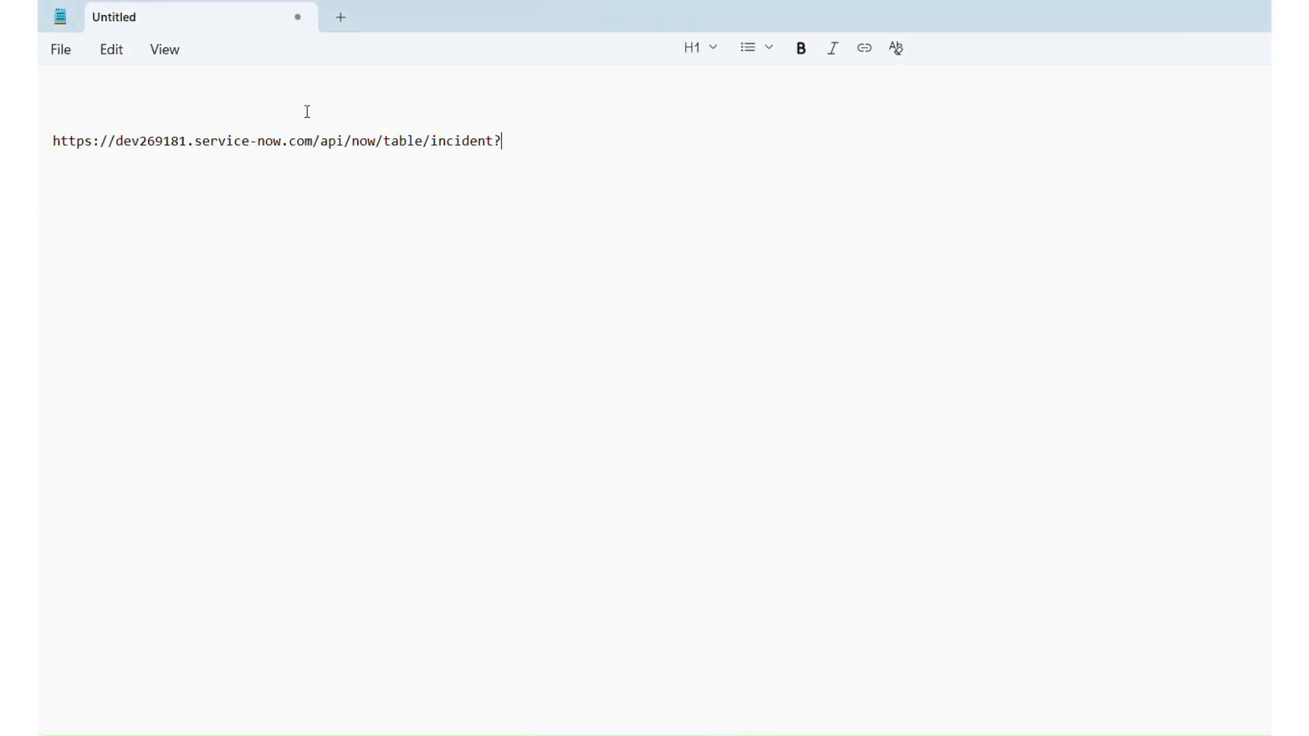
- Add the line "limit = sysparm_limit=2" above the URL in Notepad, copying the value from the Workflow Editor's limit field
key("Return")
type("limit")
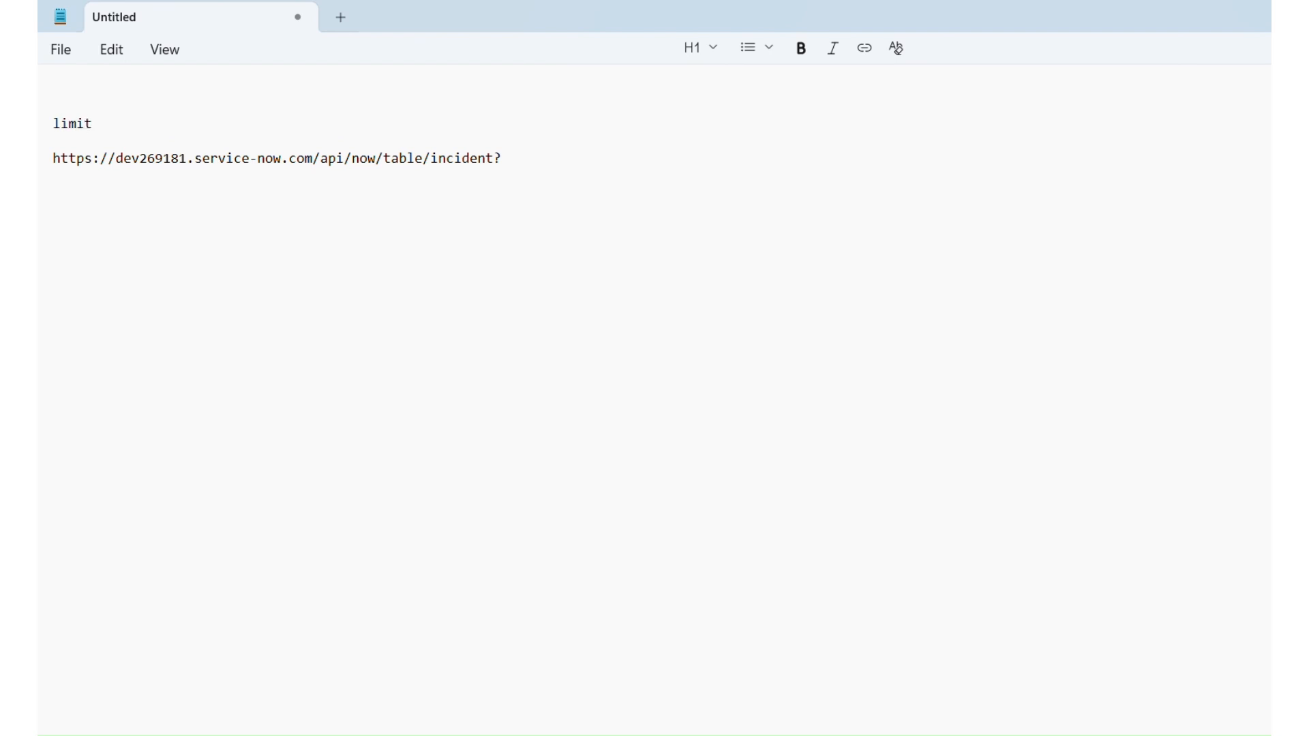
type(" =")
key("alt+Tab")
left_click(249, 536)
key("ctrl+a")
key("ctrl+c")
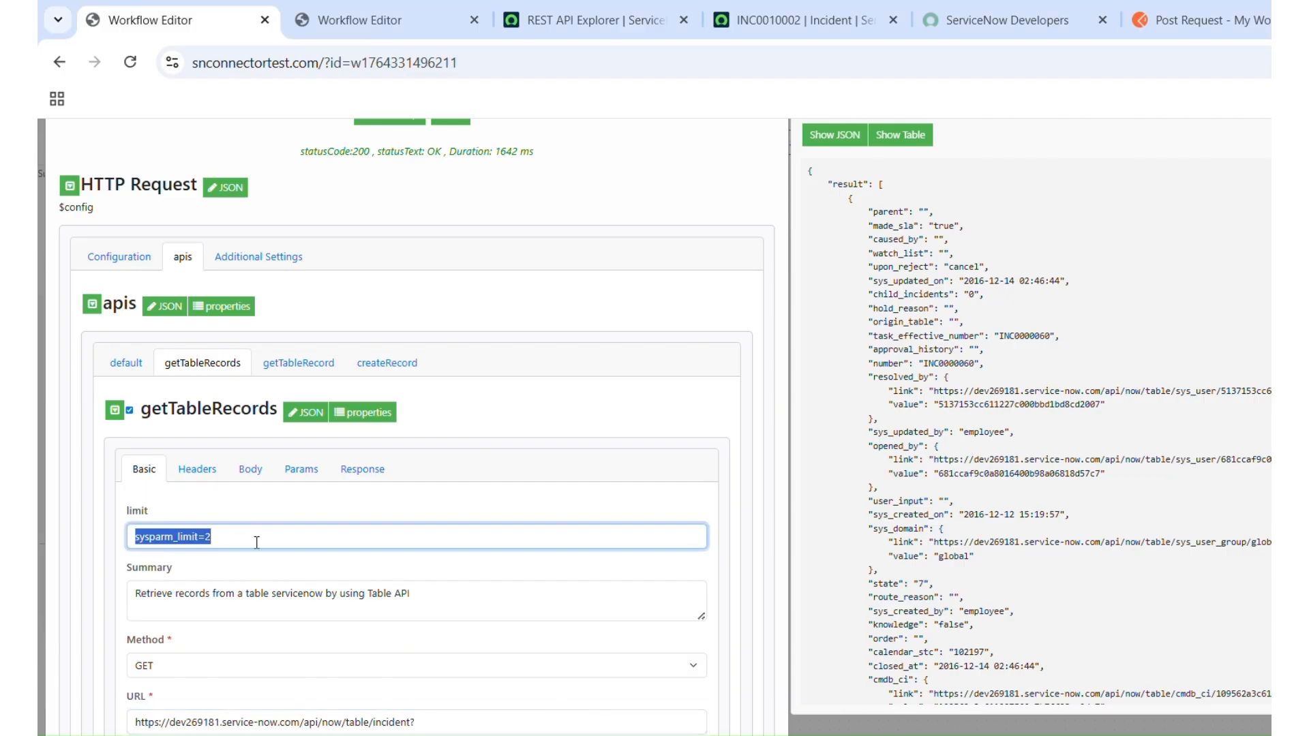
left_click(521, 734)
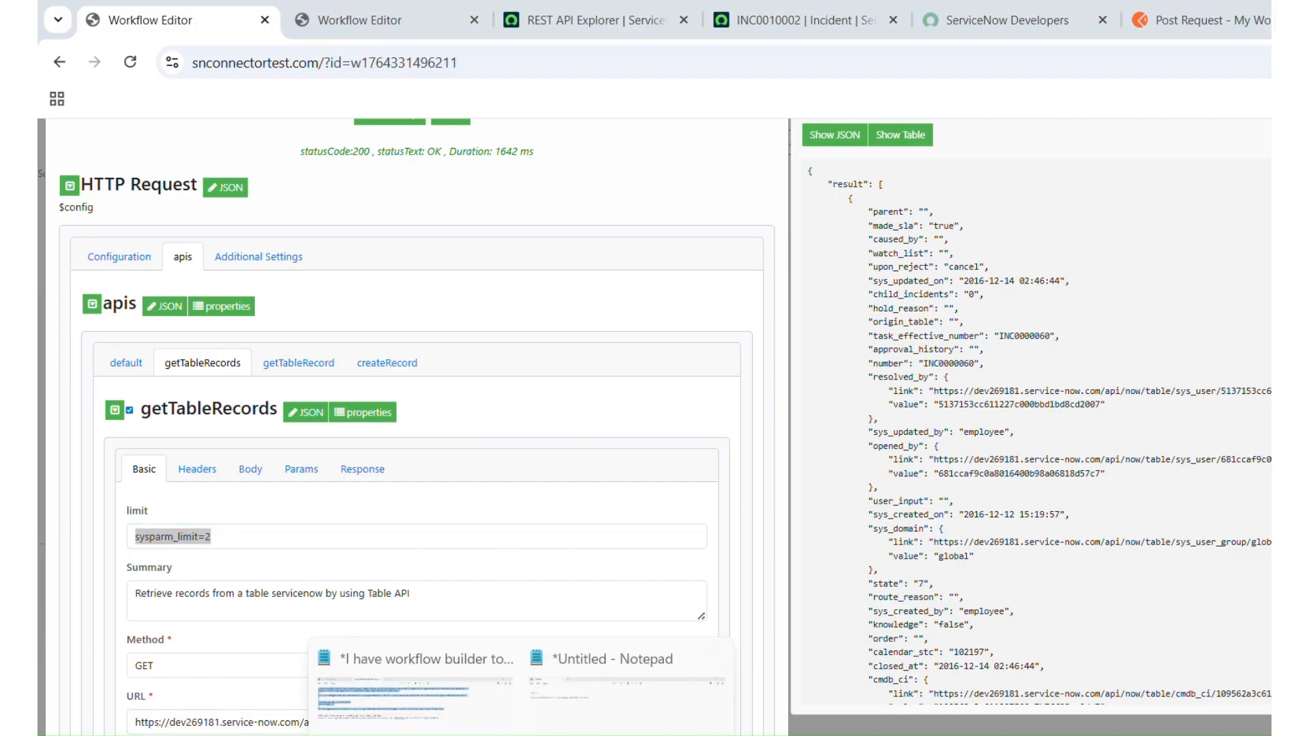
left_click(597, 719)
key("ctrl+v")
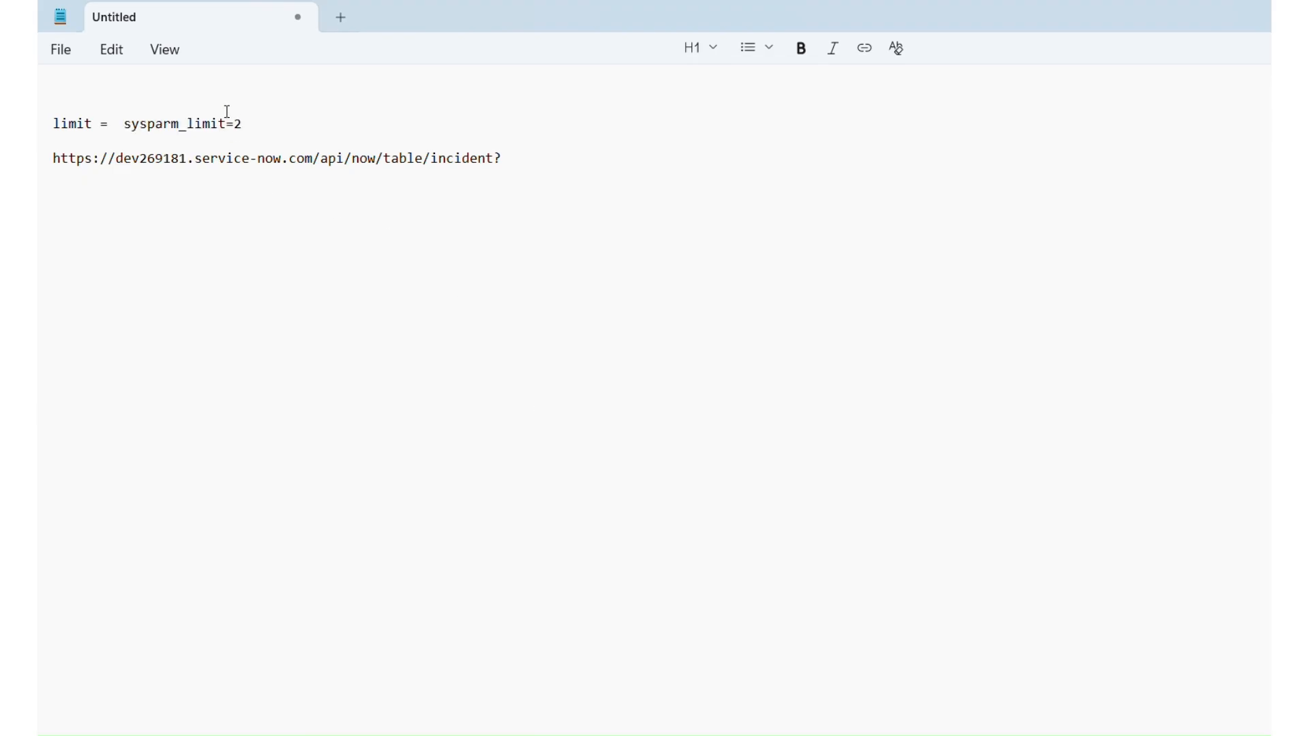
- Below the URL, add an "Expected Format:" heading followed by a copy of the URL ending in sysparm_limit=2
key("shift+Home")
key("ctrl+c")
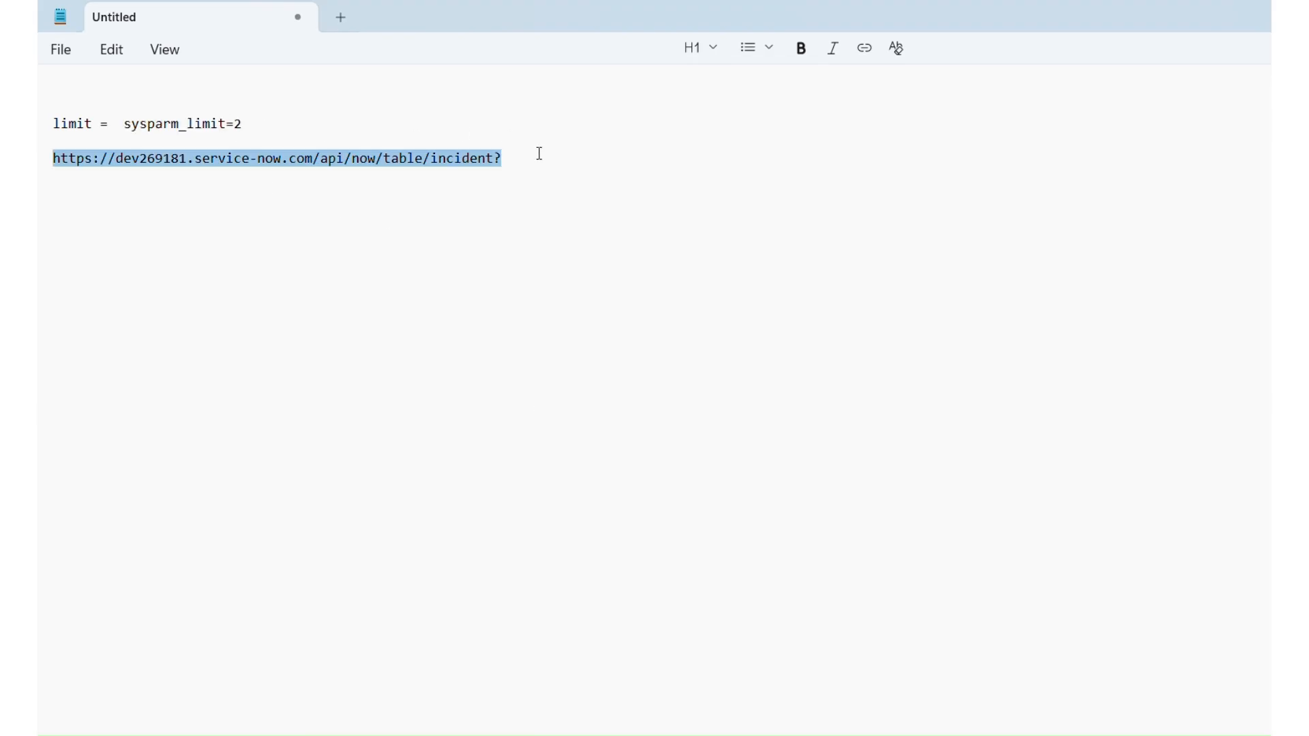
key("Down")
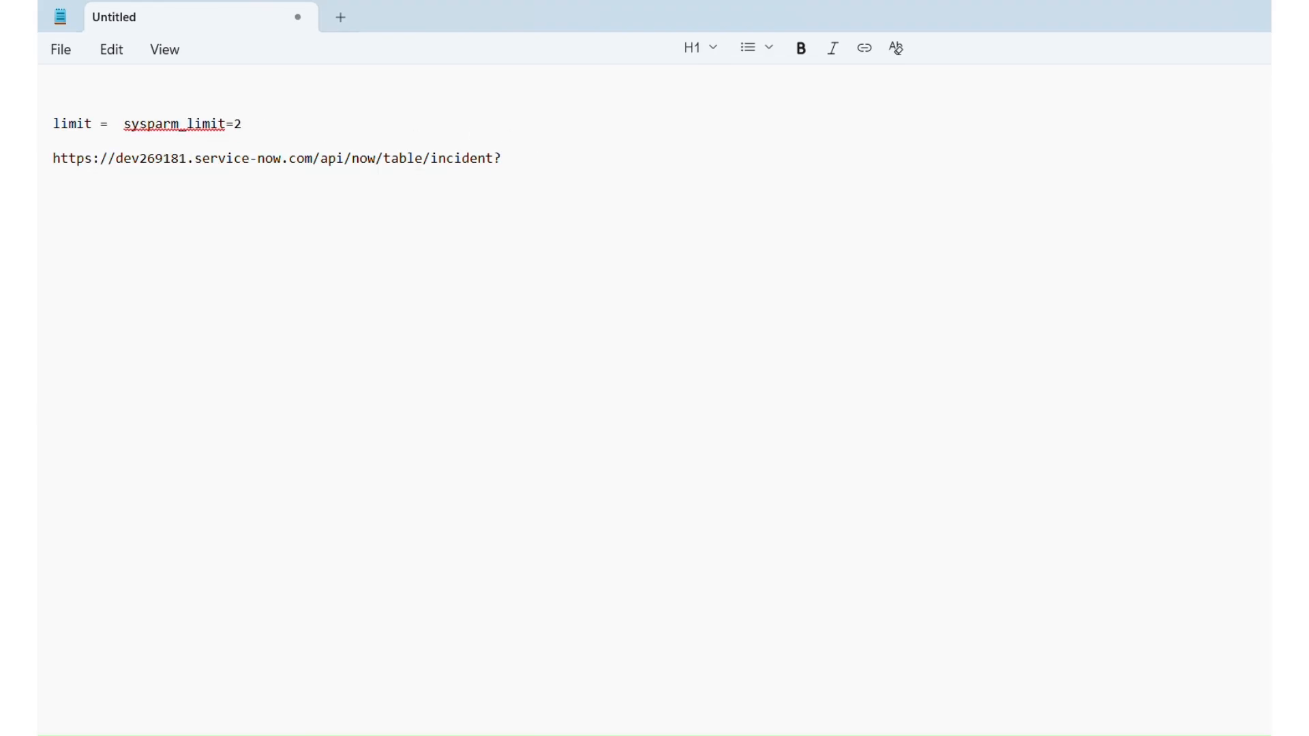
key("Return")
type("Expected Format:")
key("ctrl+v")
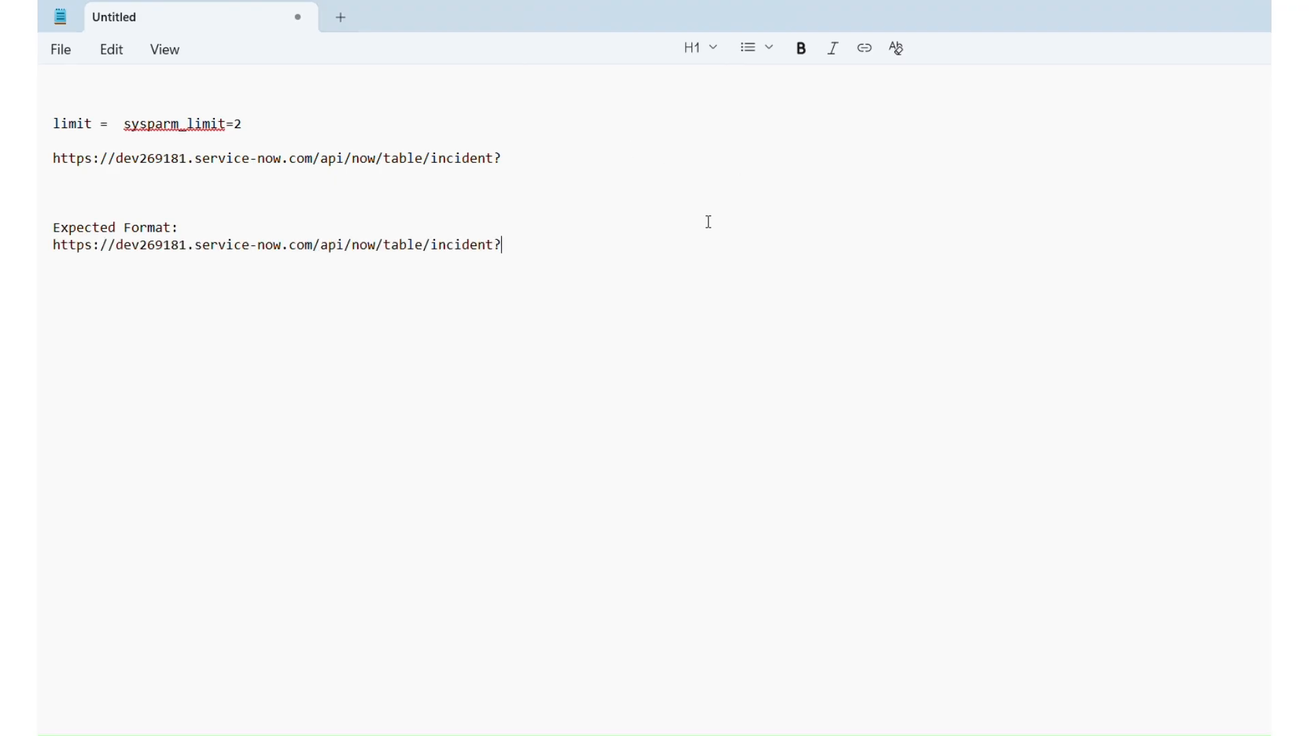
left_click_drag(258, 126, 130, 132)
key("ctrl+c")
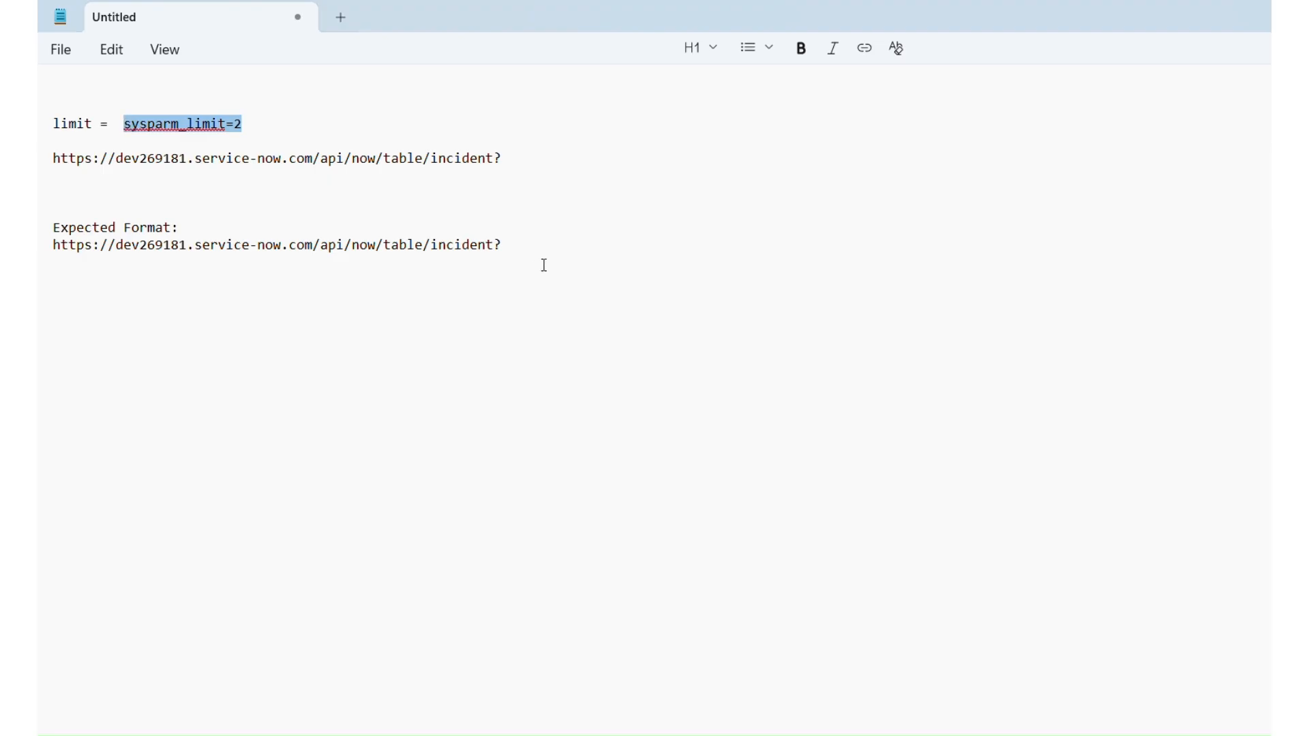
left_click(557, 249)
key("ctrl+v")
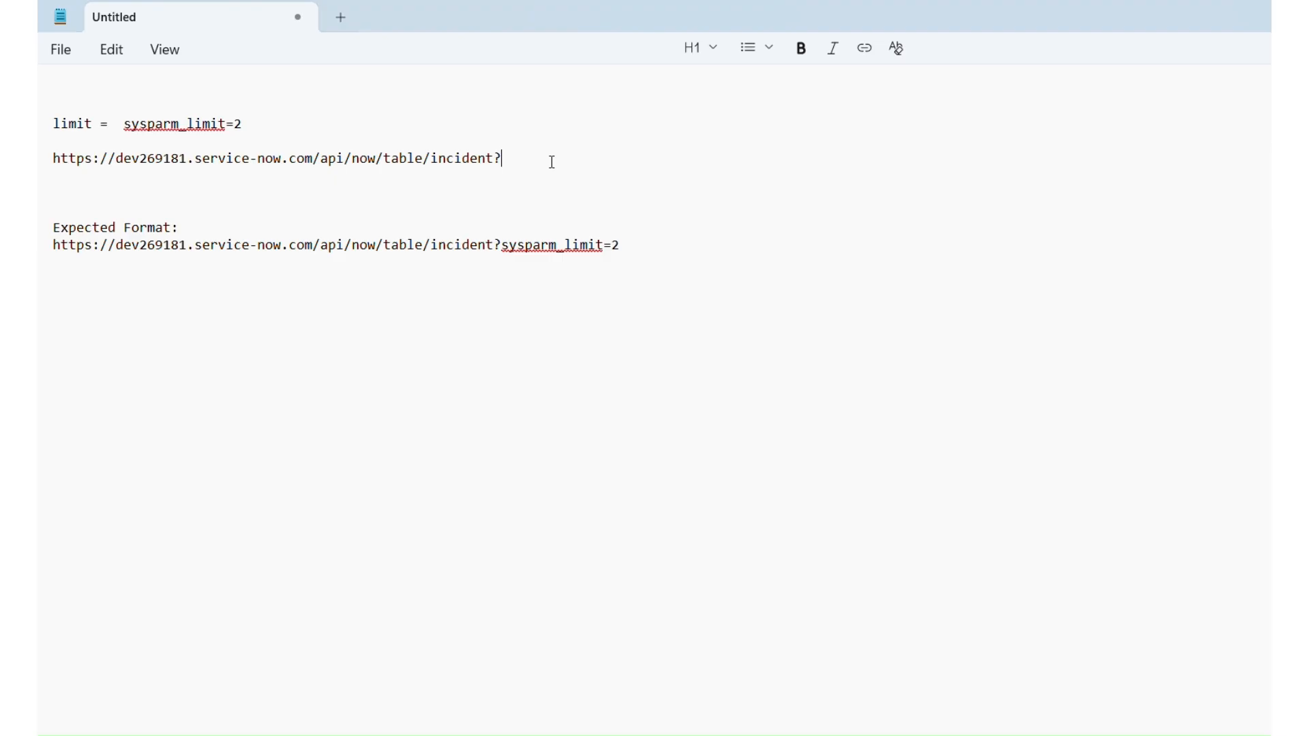
- Wrap the original URL in the note in backticks and append an empty ${} placeholder after the question mark
type("{}")
type("$")
left_click(53, 158)
type("`")
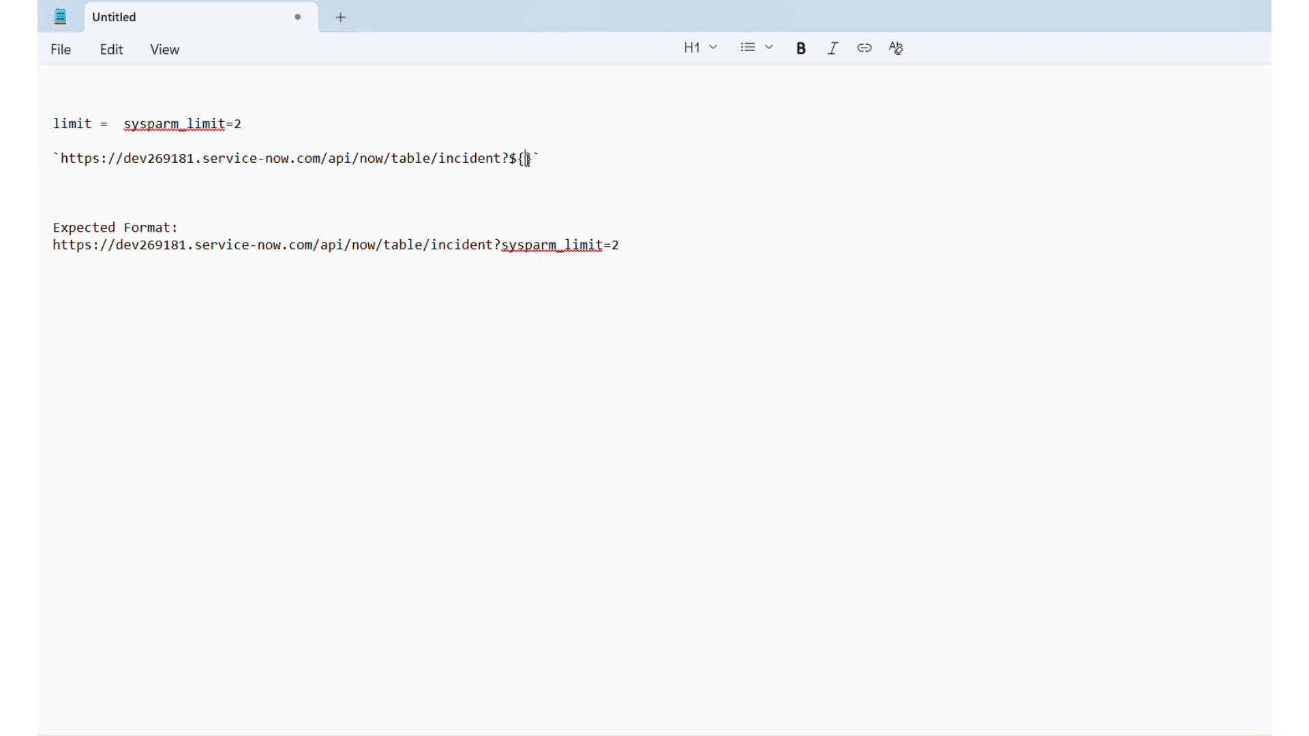
- Enter $config.apis. inside the URL's placeholder, following the node's configuration hierarchy in the Workflow Editor
type("$config")
key("alt+Tab")
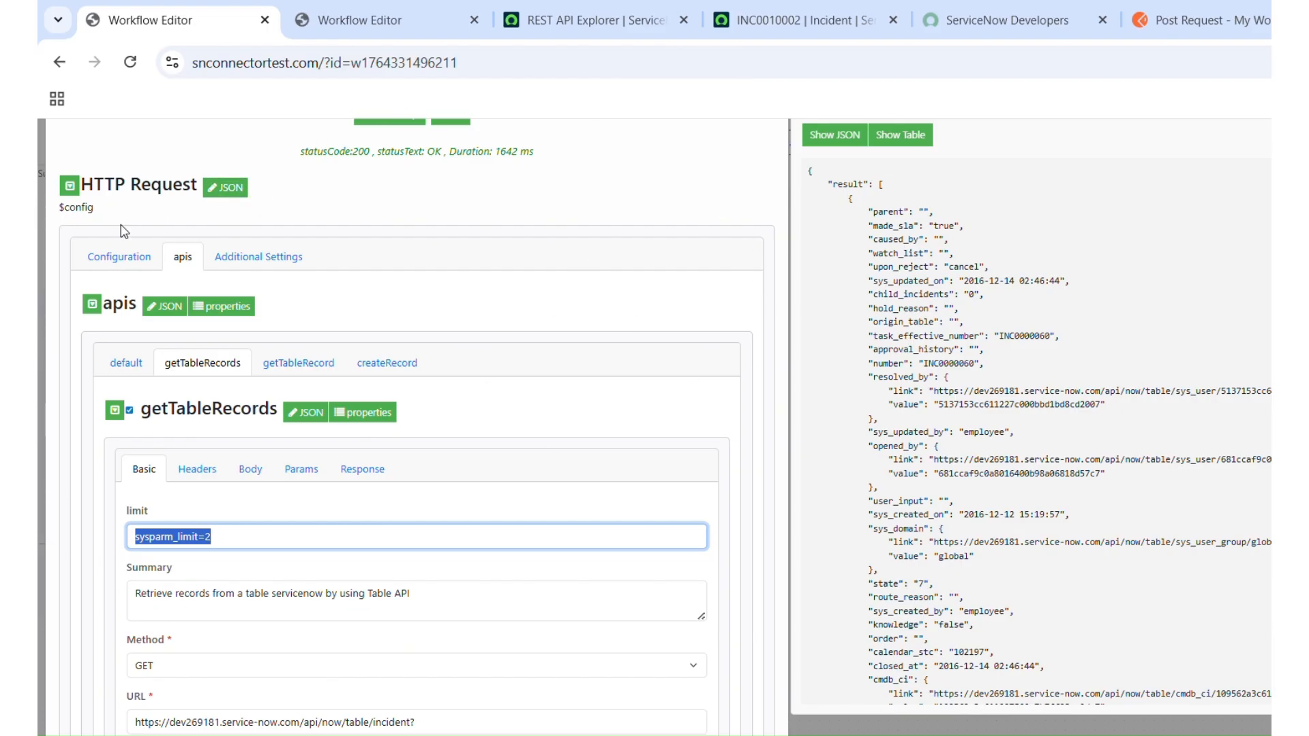
mouse_move(536, 733)
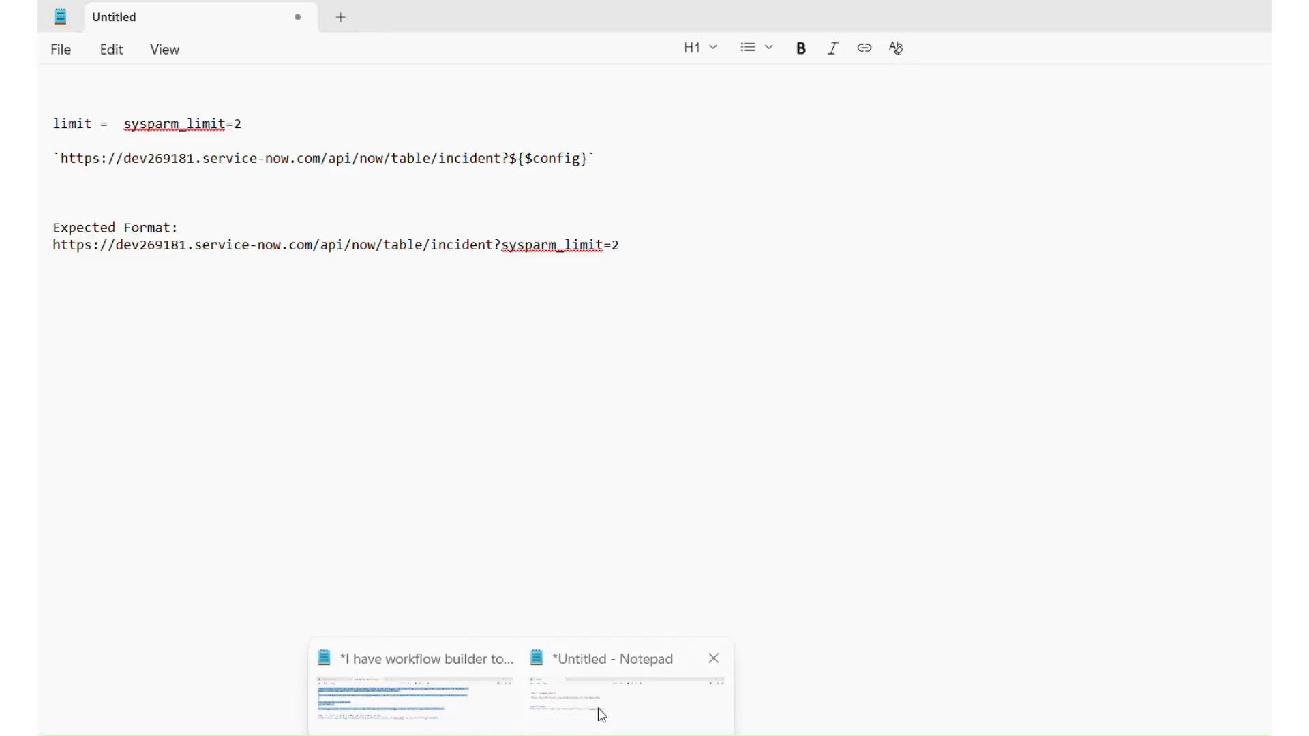
left_click(603, 716)
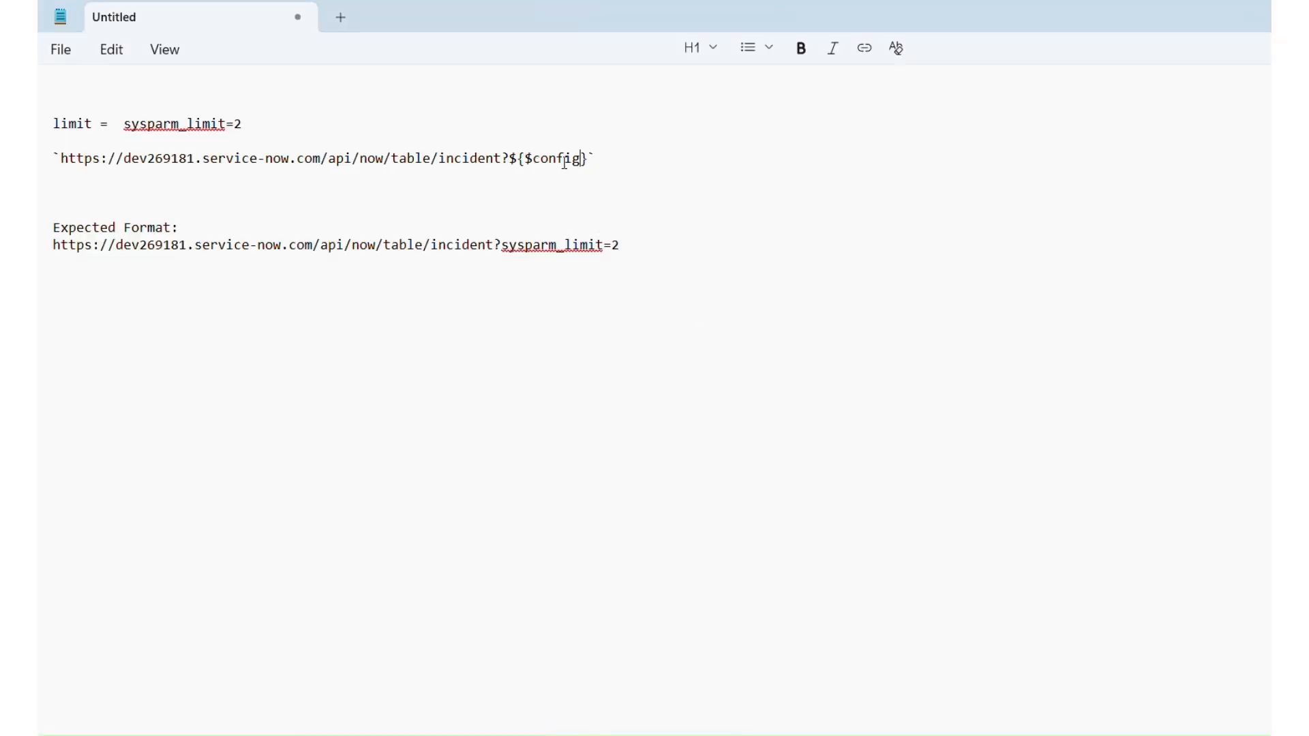
type(".")
key("alt+Tab")
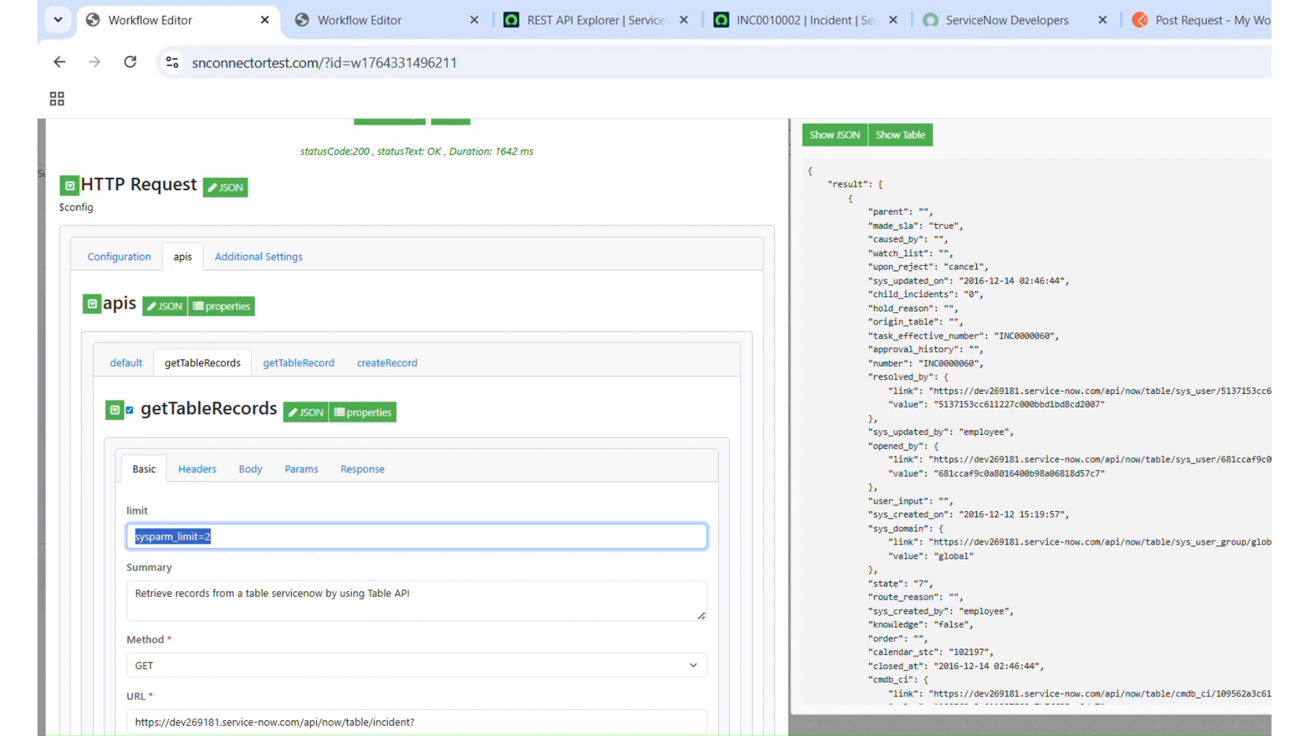
left_click(611, 709)
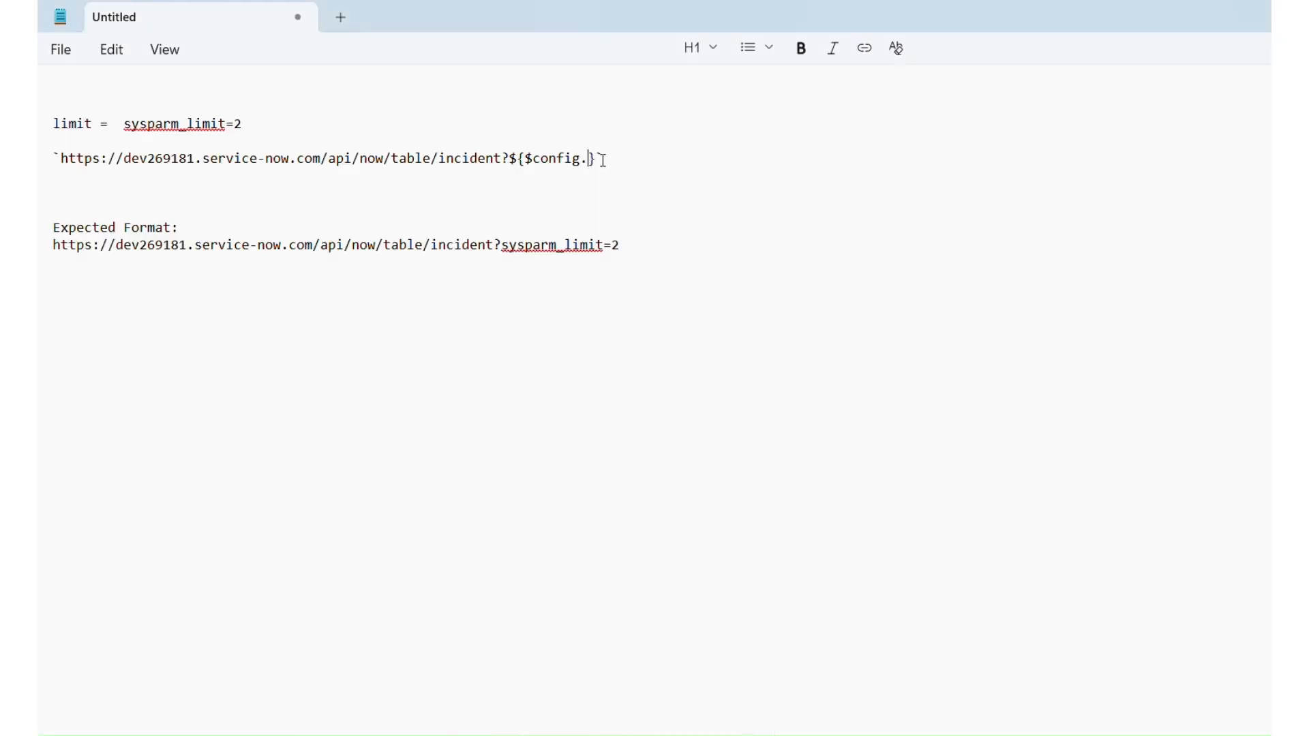
type("apis.")
- Complete the placeholder path with getTableRecords.limit, using the API name from the Workflow Editor
key("alt+Tab")
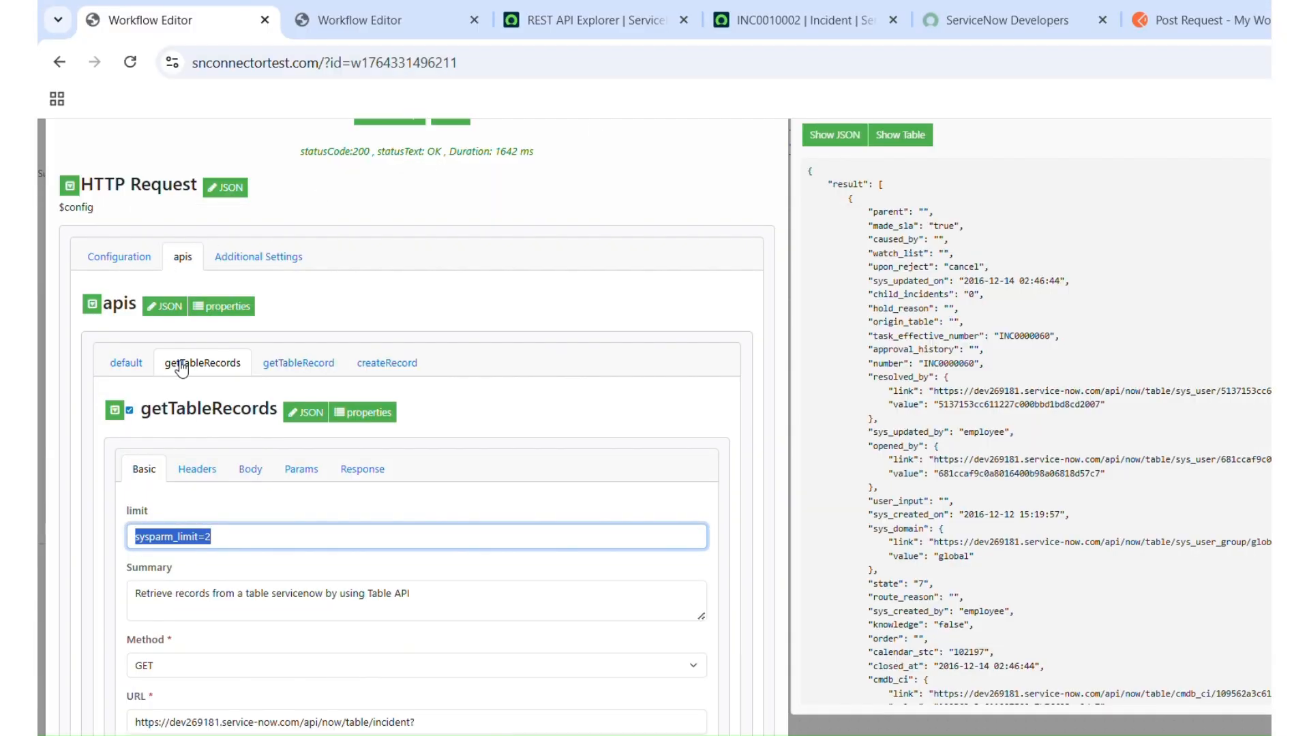
double_click(218, 412)
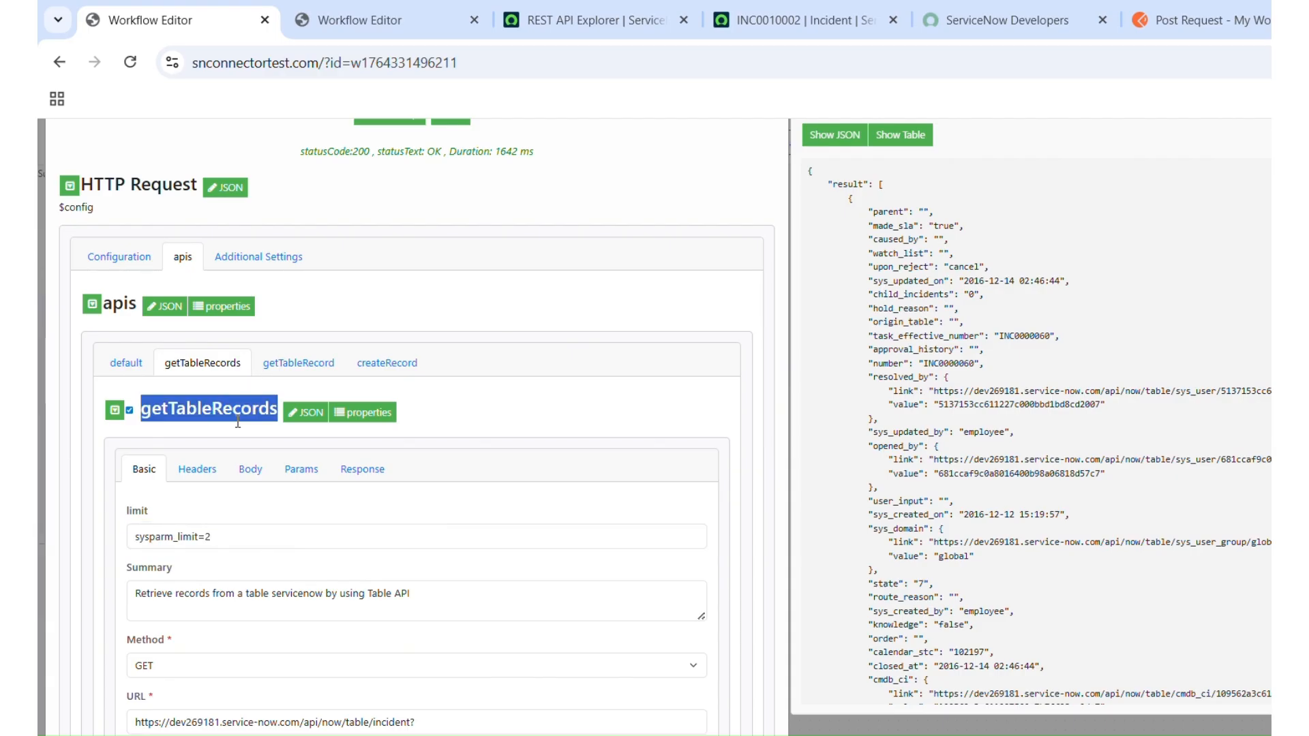
left_click(611, 715)
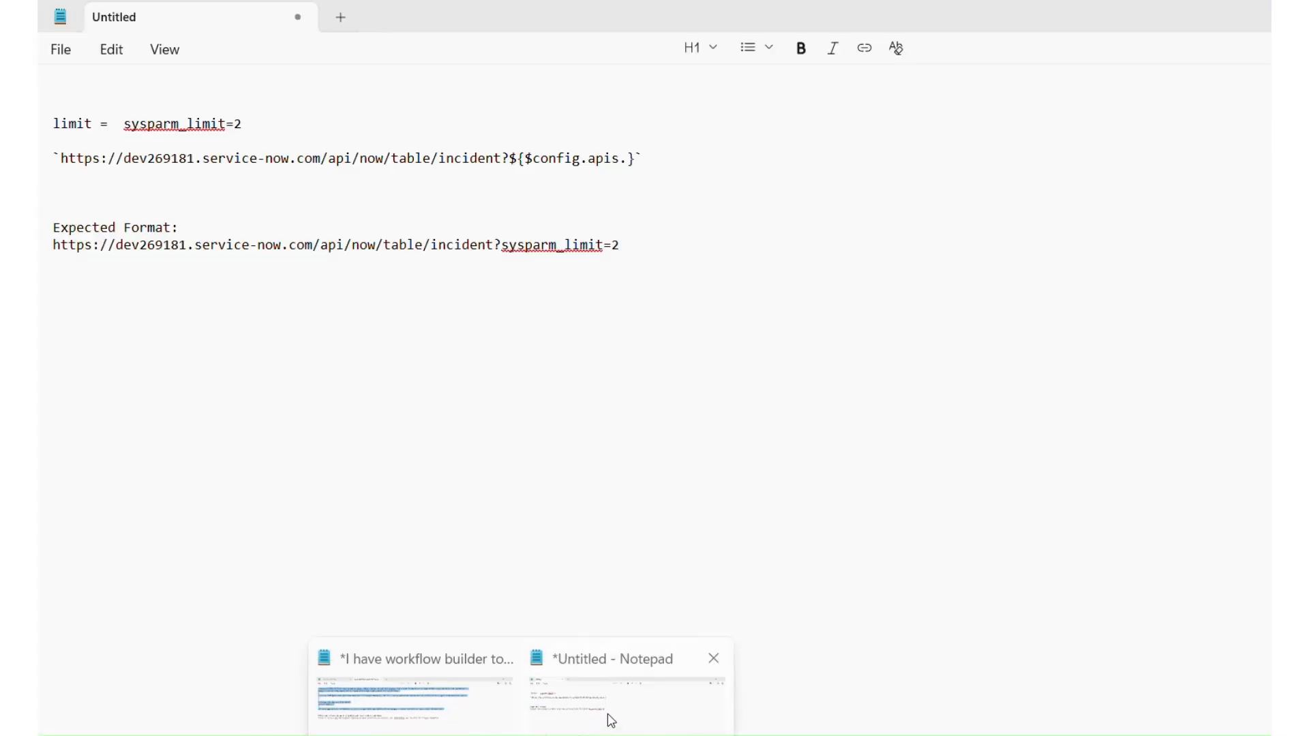
left_click(635, 158)
type("ingetTableRecords")
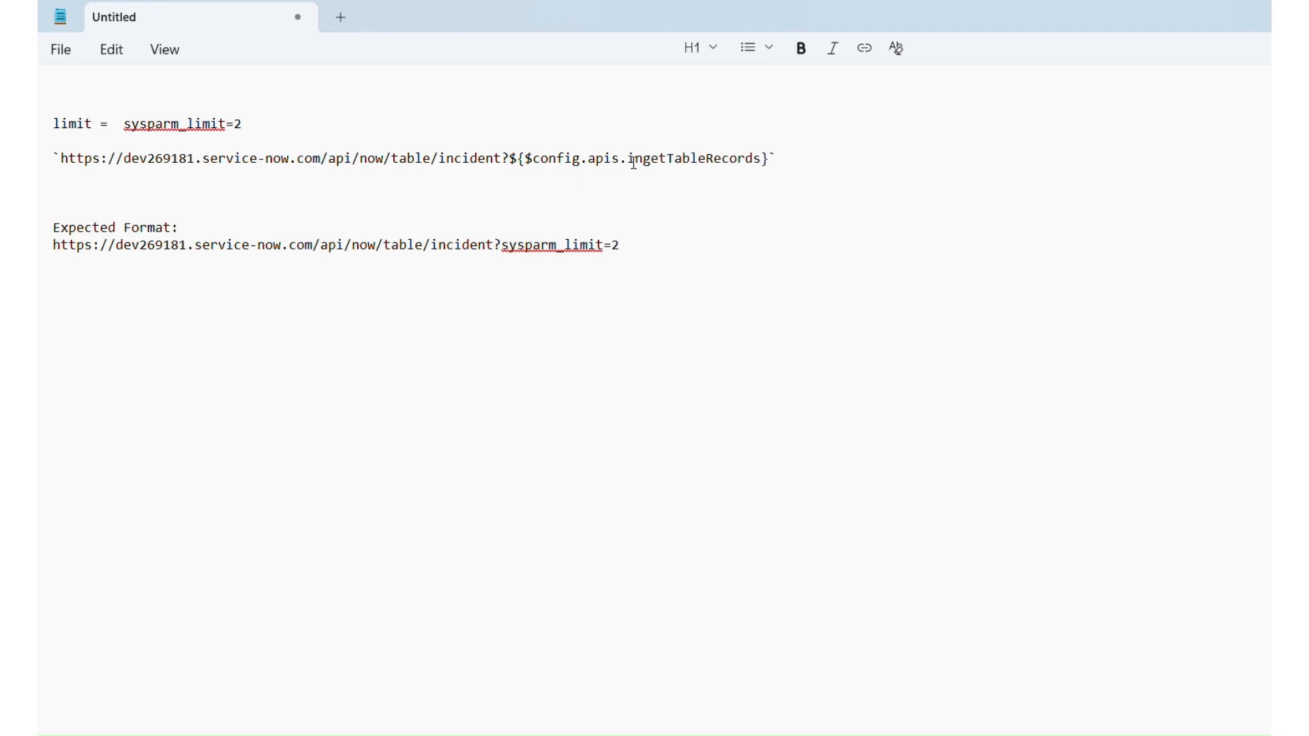
left_click(644, 159)
key("BackSpace")
key("BackSpace")
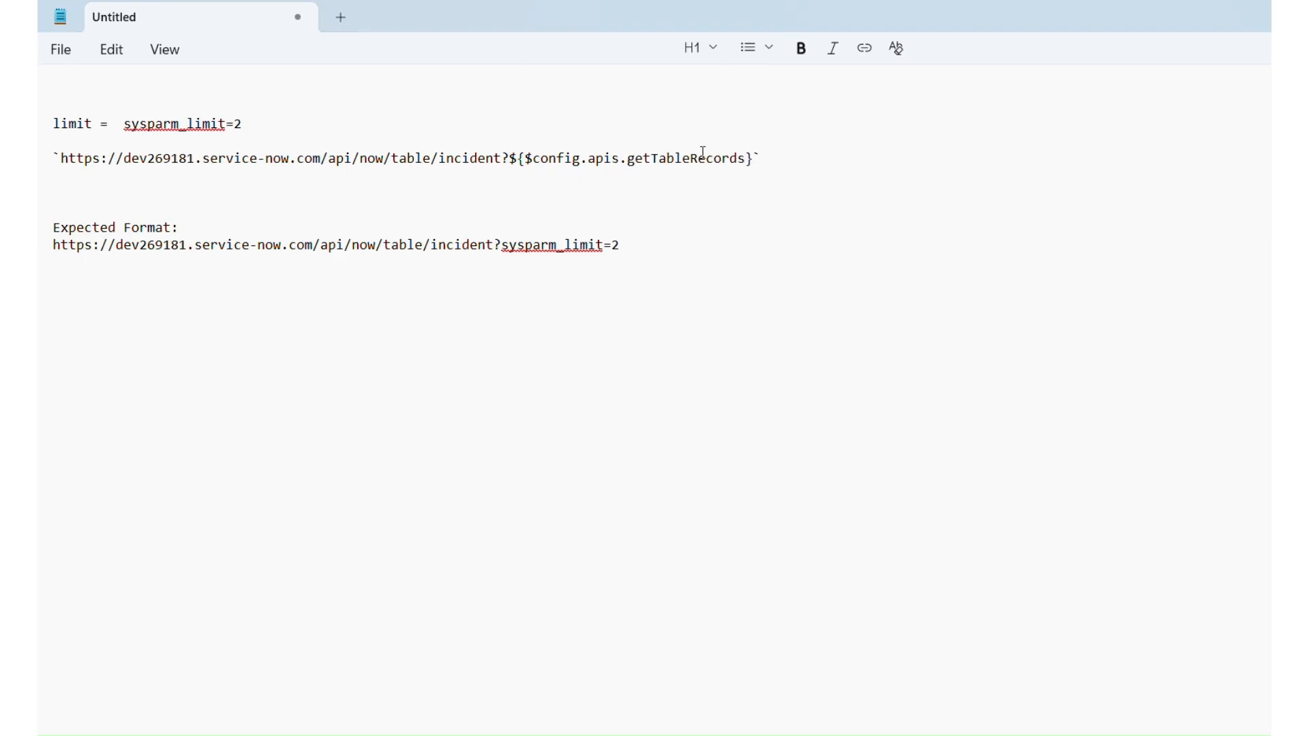
left_click(749, 159)
type(".limit")
- Copy the backtick URL template from Notepad and replace the getTableRecords URL in the Workflow Editor with it
triple_click(399, 246)
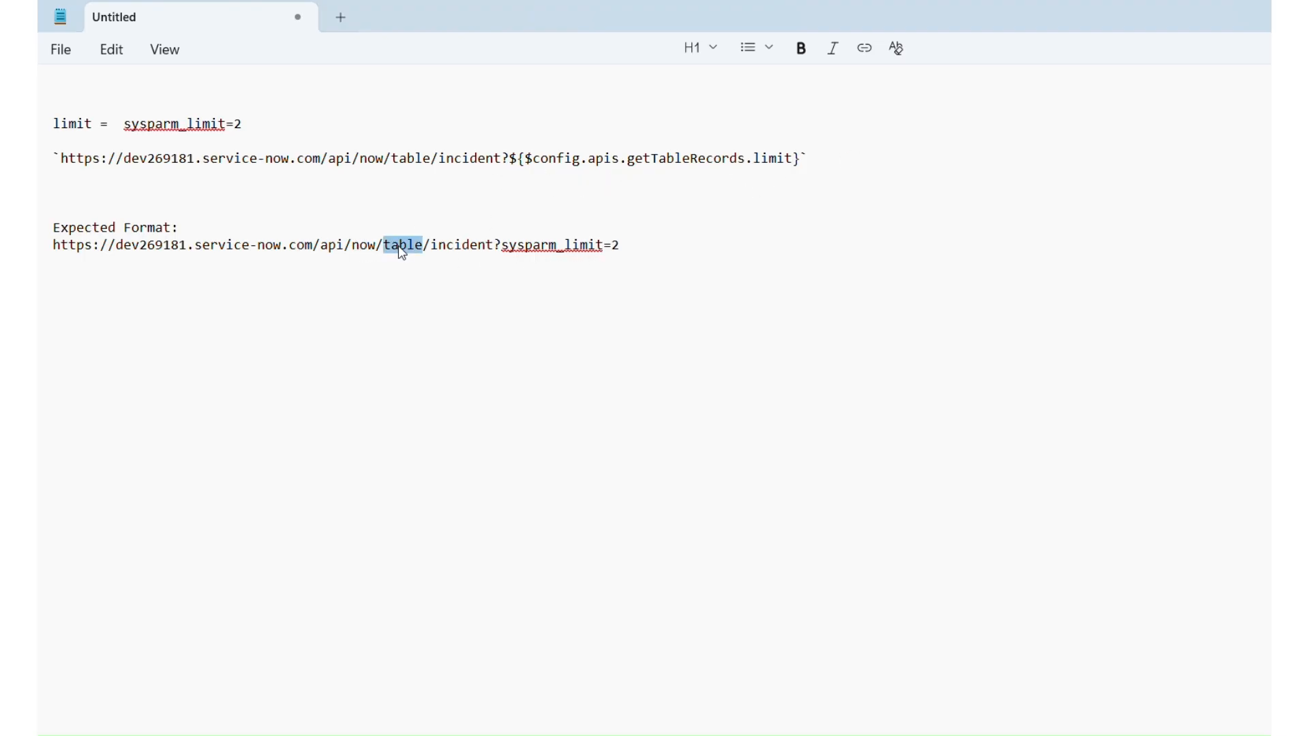
triple_click(401, 161)
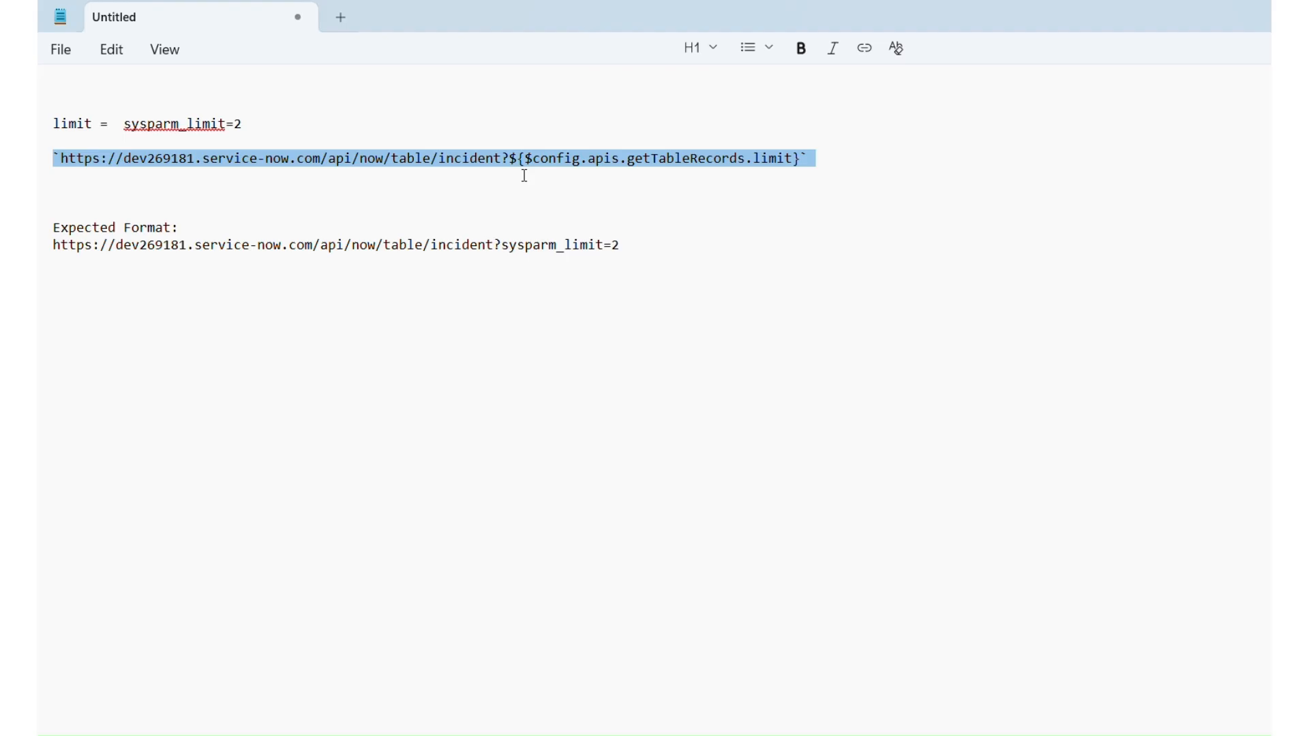
left_click(818, 166)
triple_click(818, 166)
key("alt+Tab")
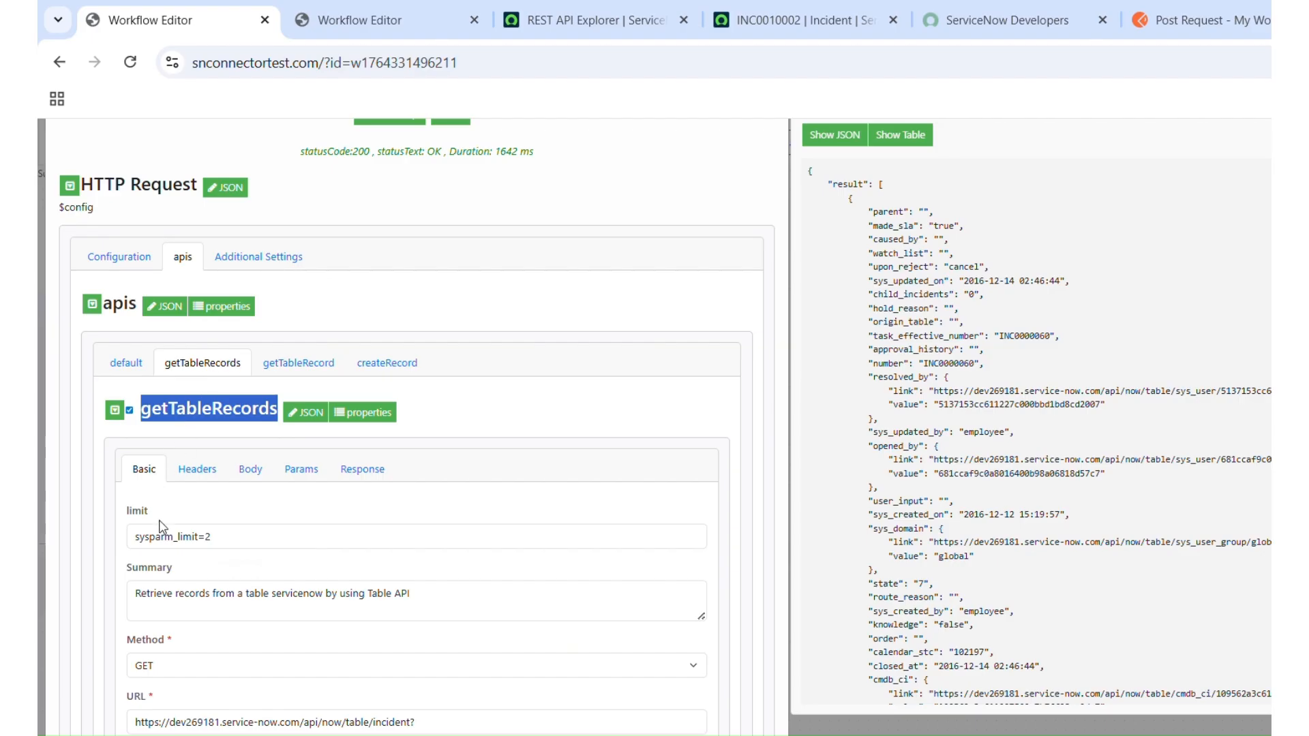
triple_click(436, 721)
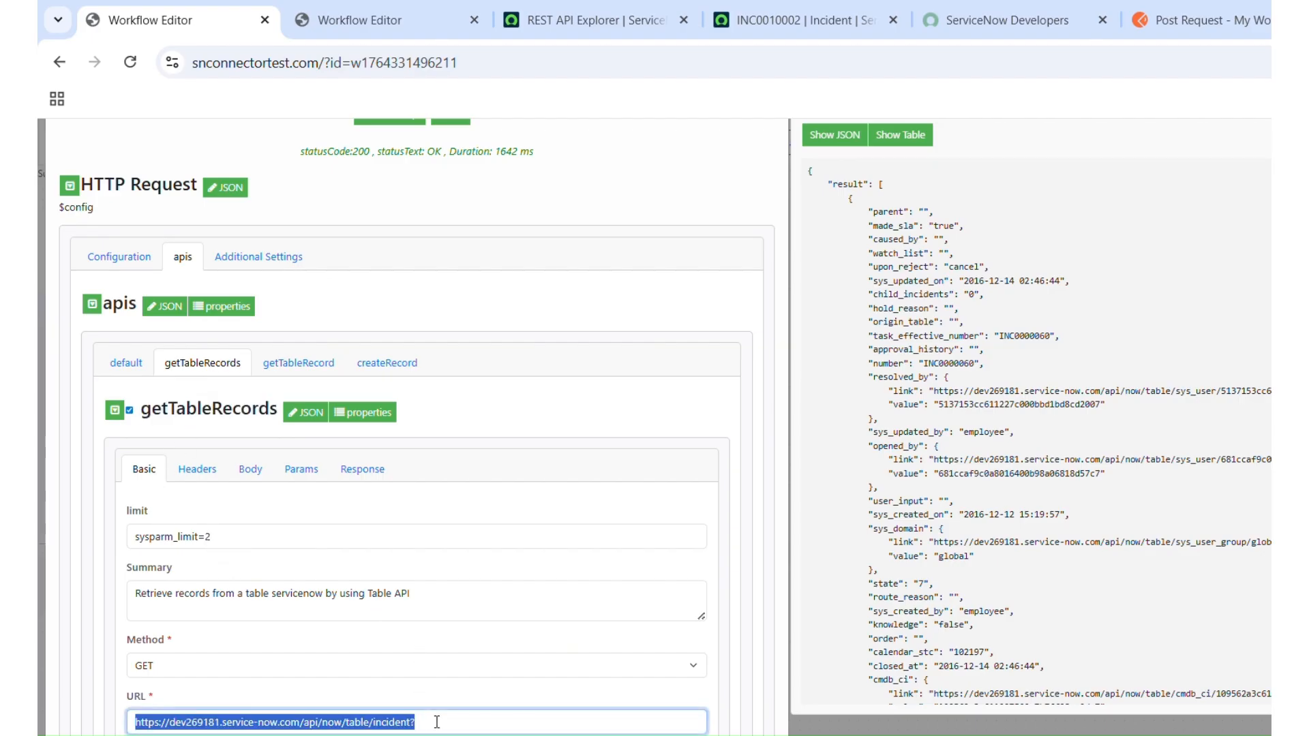
key("ctrl+v")
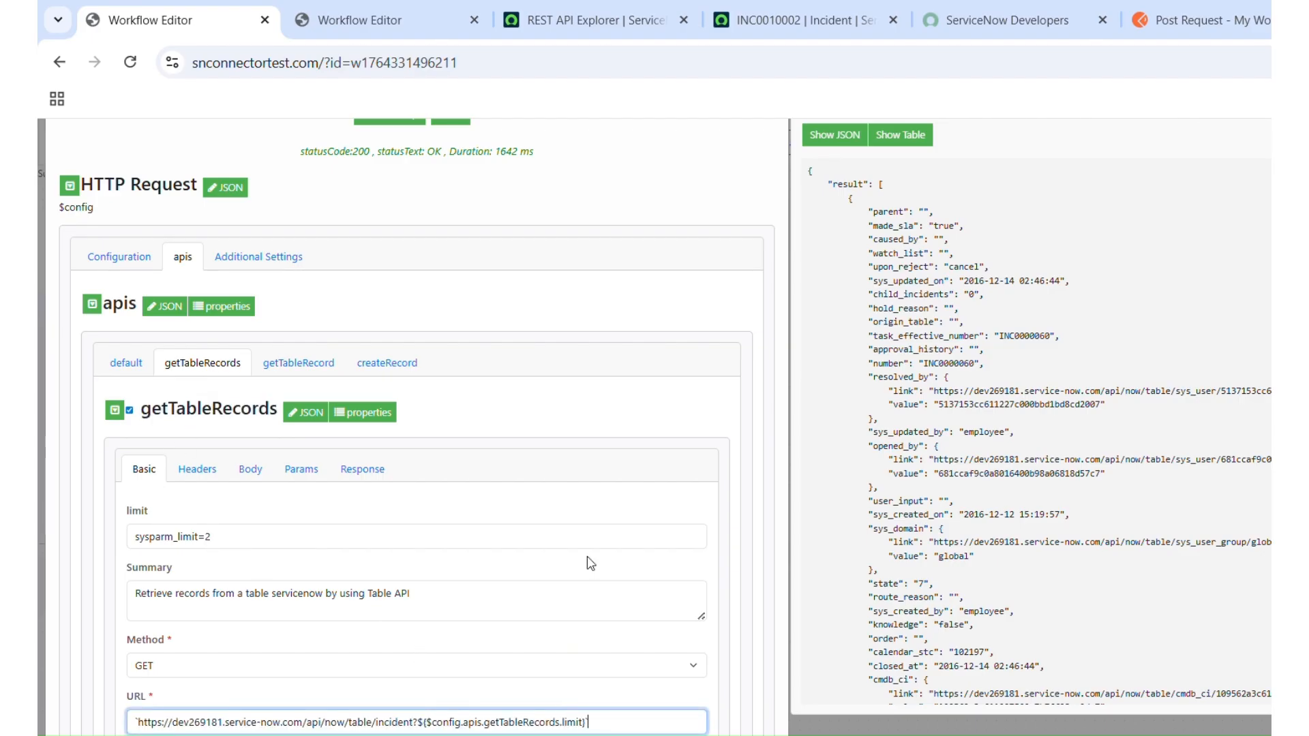
- Test the HTTP Request node with the limit expression in the URL and look through the returned output
left_click(453, 186)
scroll(456, 190, "up", 1)
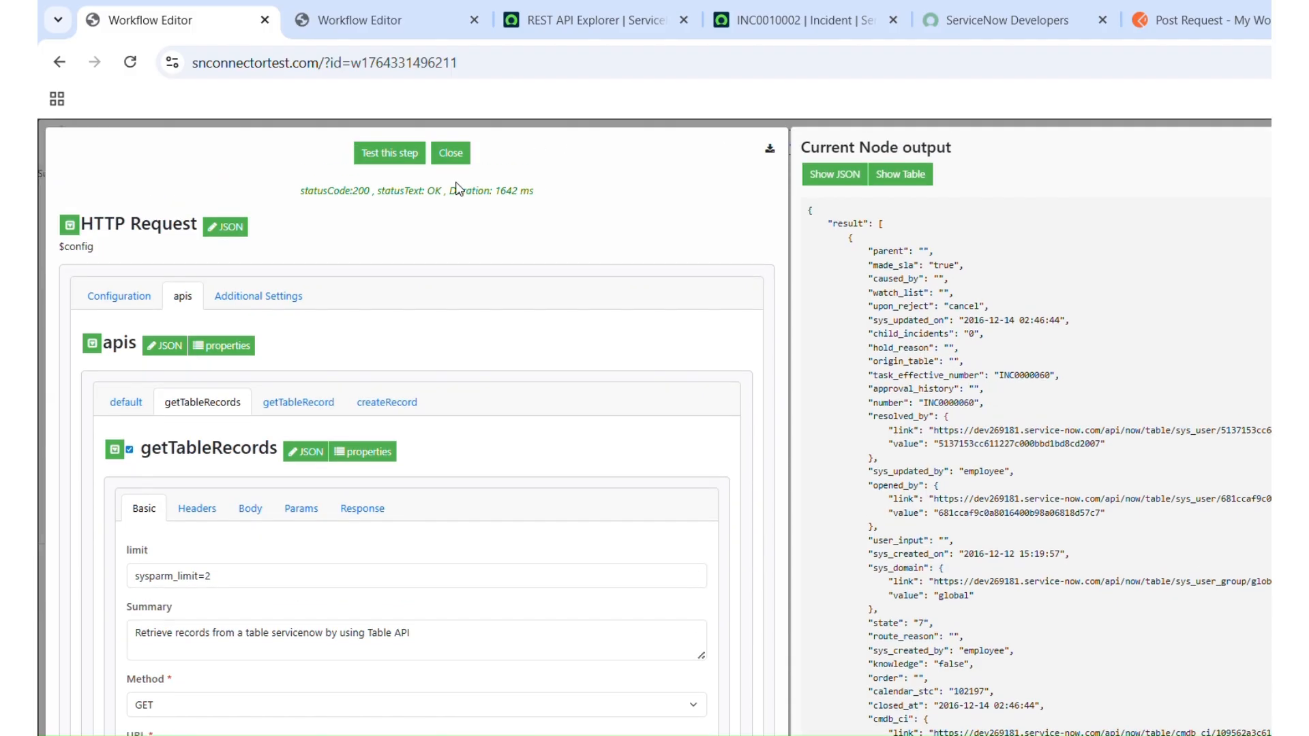
left_click(409, 156)
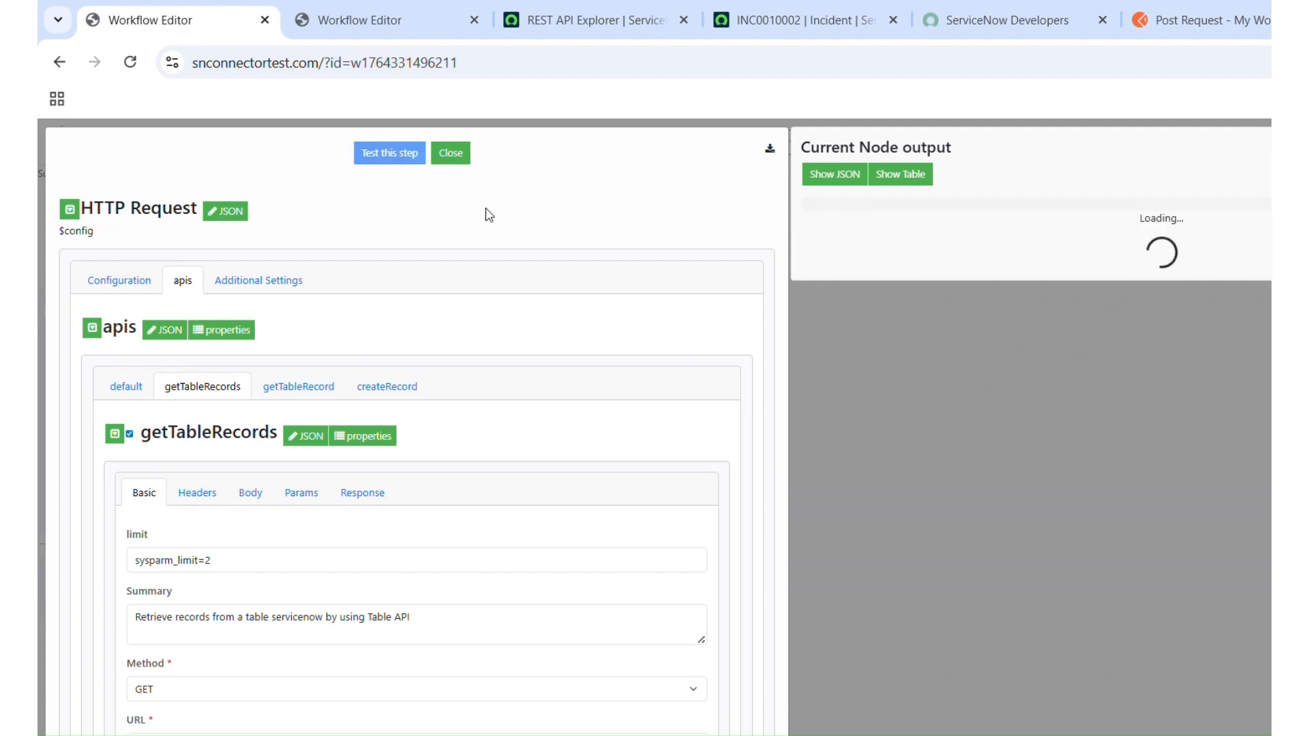
scroll(489, 215, "down", 2)
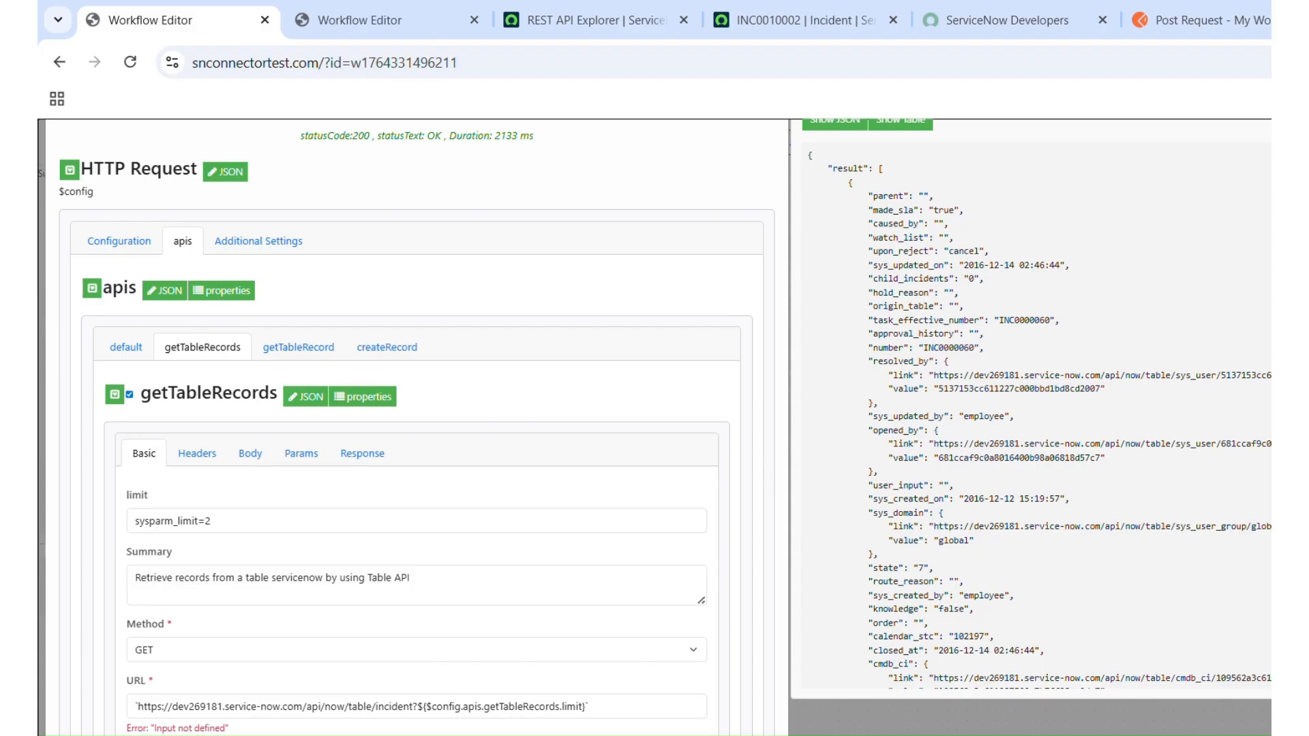
scroll(1033, 409, "down", 15)
scroll(1032, 409, "up", 15)
- Change the limit field to sysparm_limit=1, test the node again and look through the returned output
left_click(234, 530)
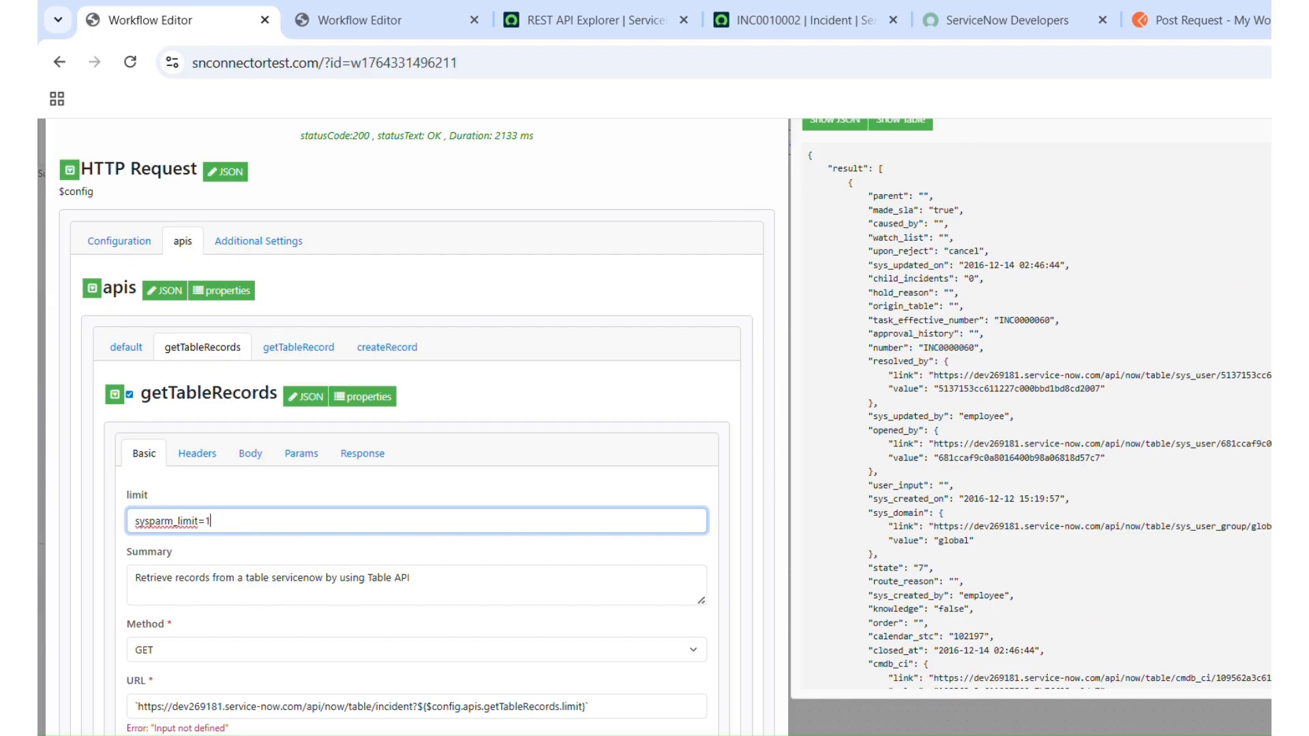
left_click(686, 186)
scroll(685, 187, "up", 1)
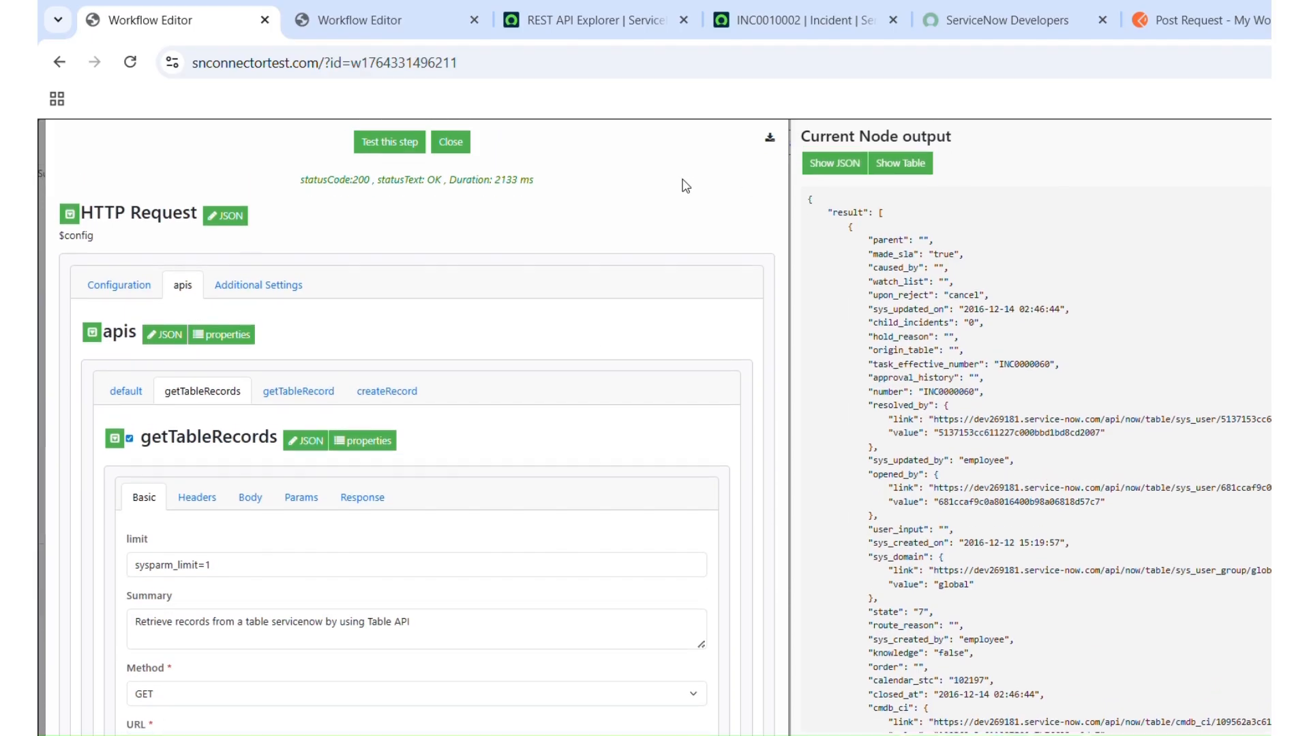
left_click(367, 155)
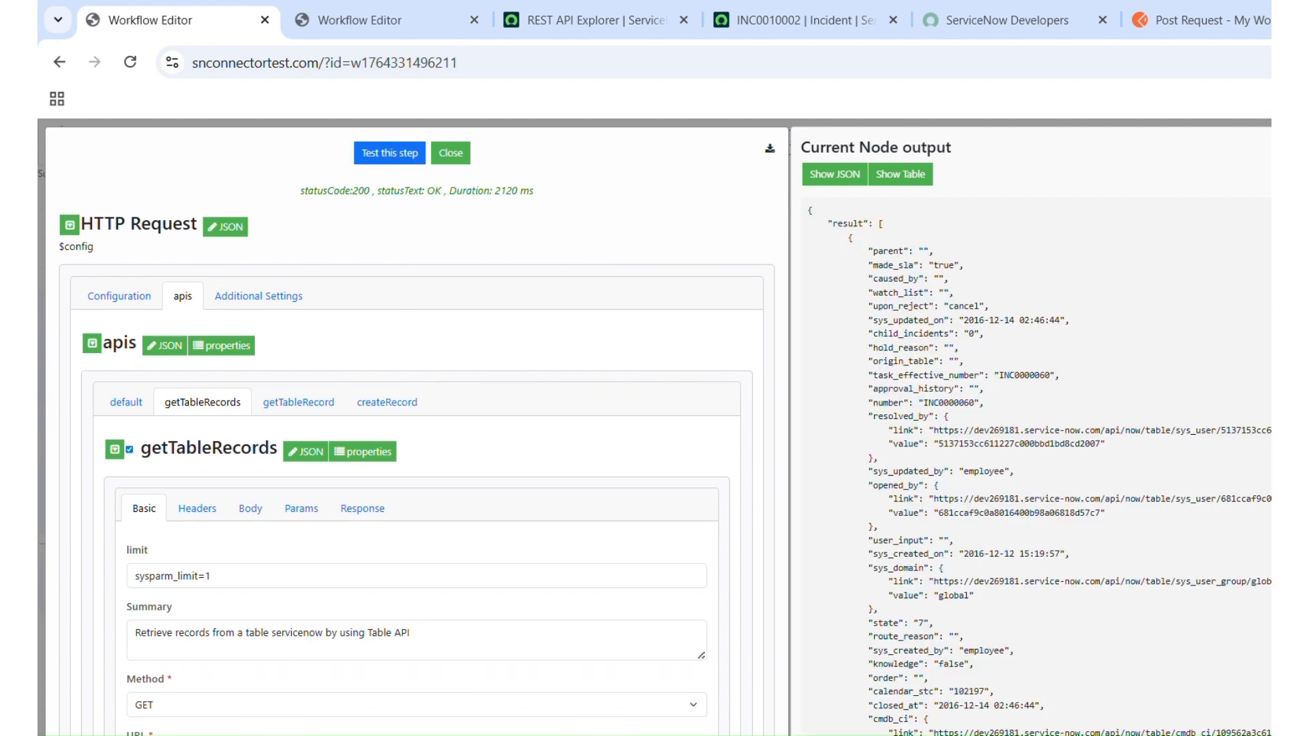
scroll(1035, 464, "down", 15)
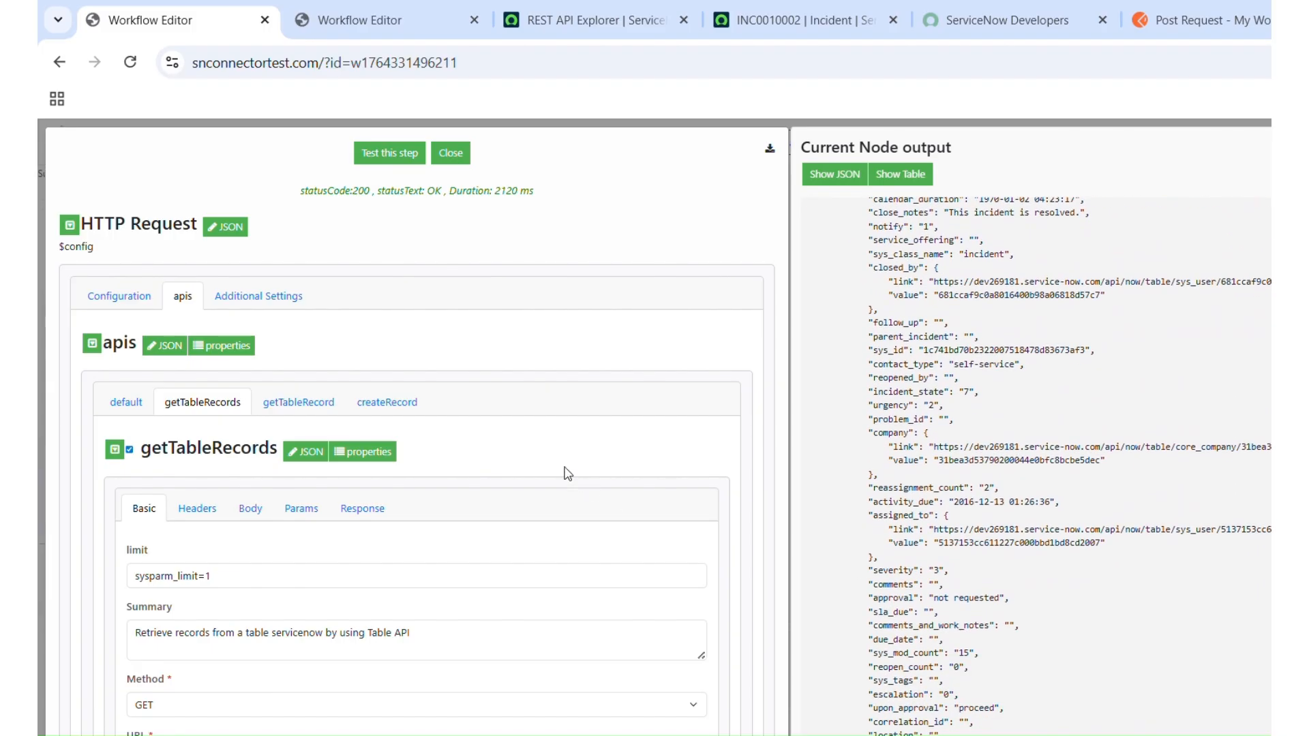
- Insert sysparm_limit= into the getTableRecords URL directly before the ${$config.apis.getTableRecords.limit} expression
scroll(565, 471, "down", 2)
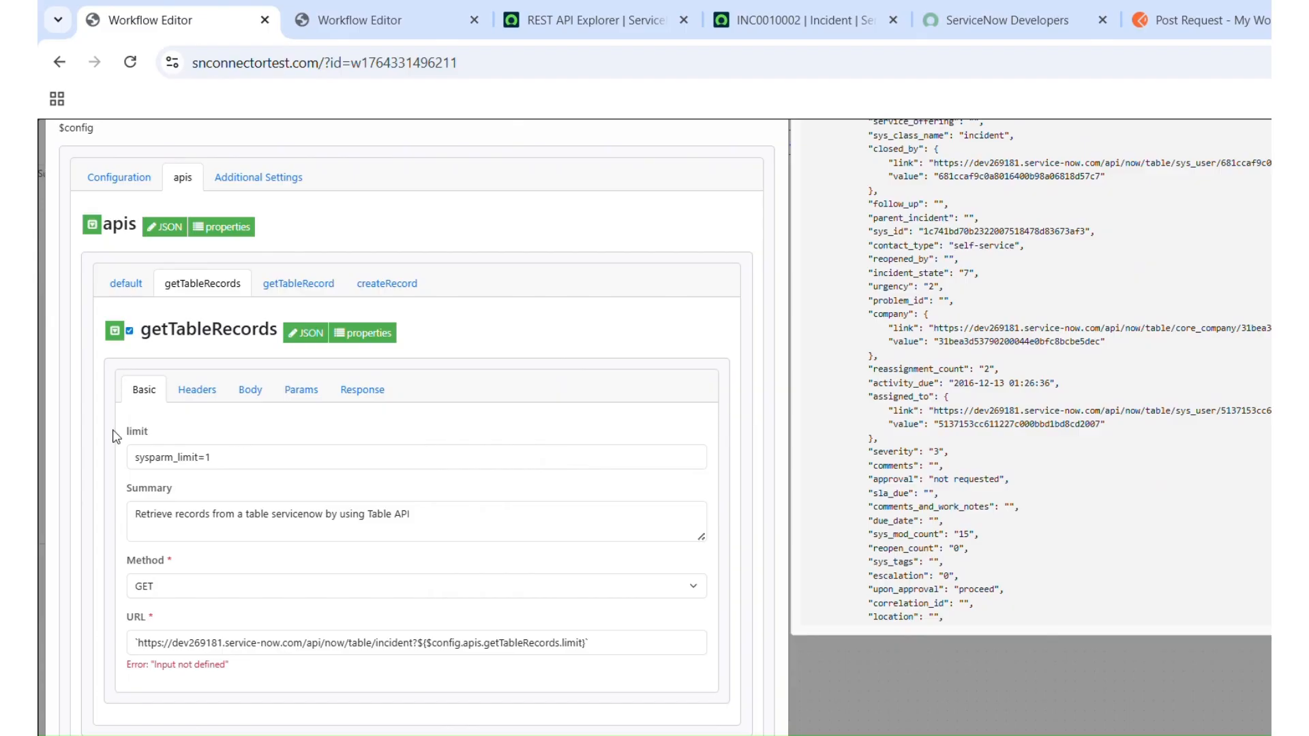
double_click(169, 458)
key("ctrl+c")
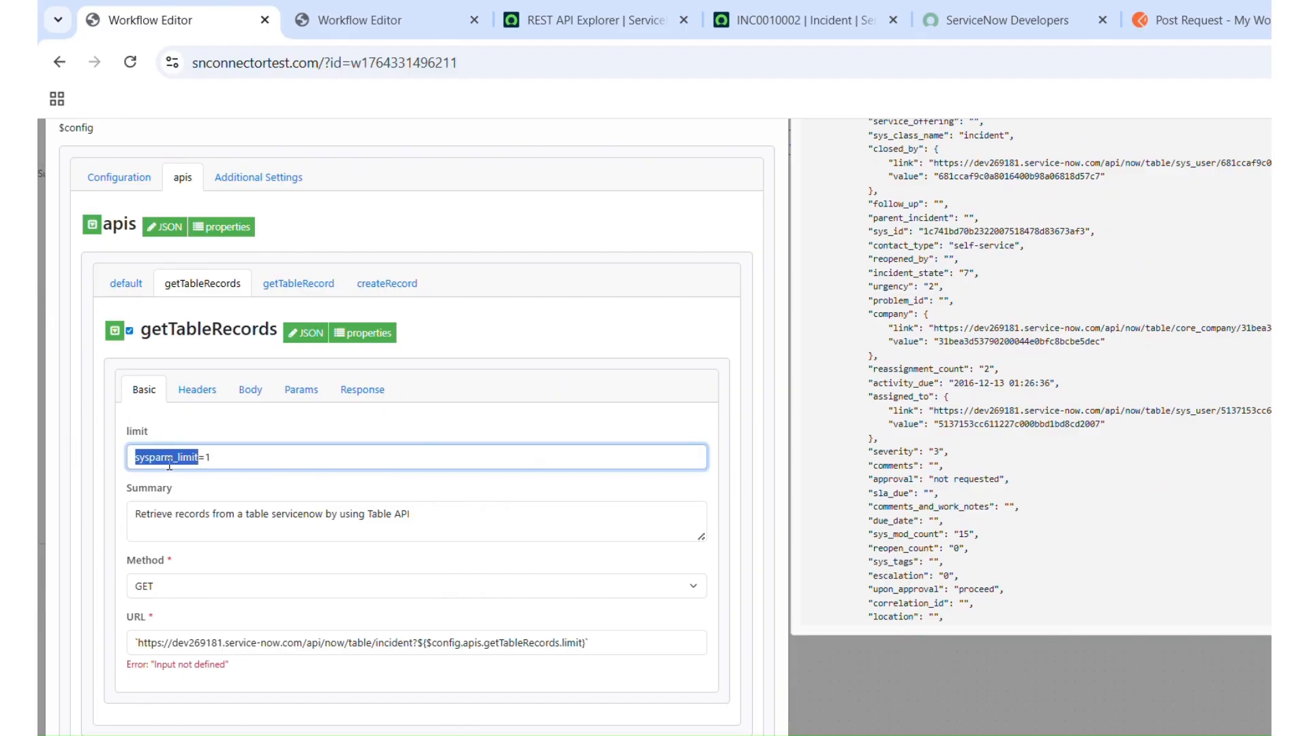
left_click(419, 642)
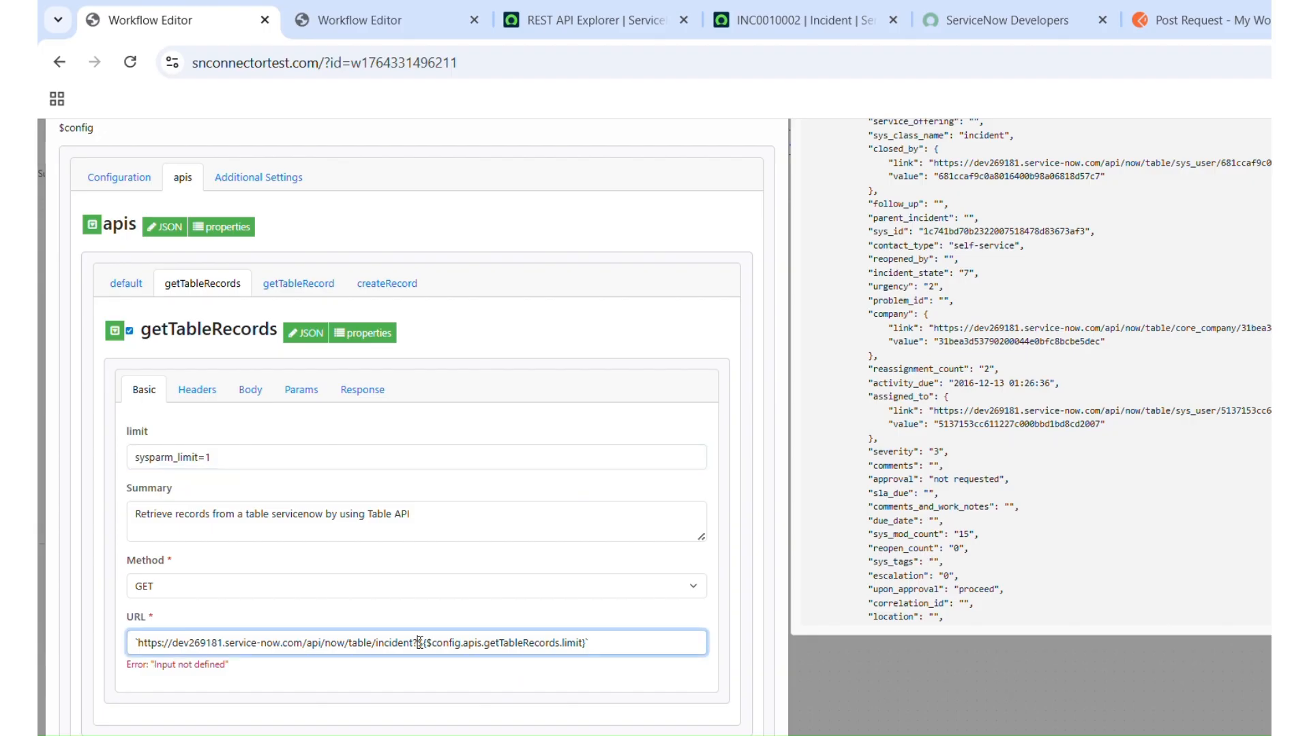
key("ctrl+v")
type("=")
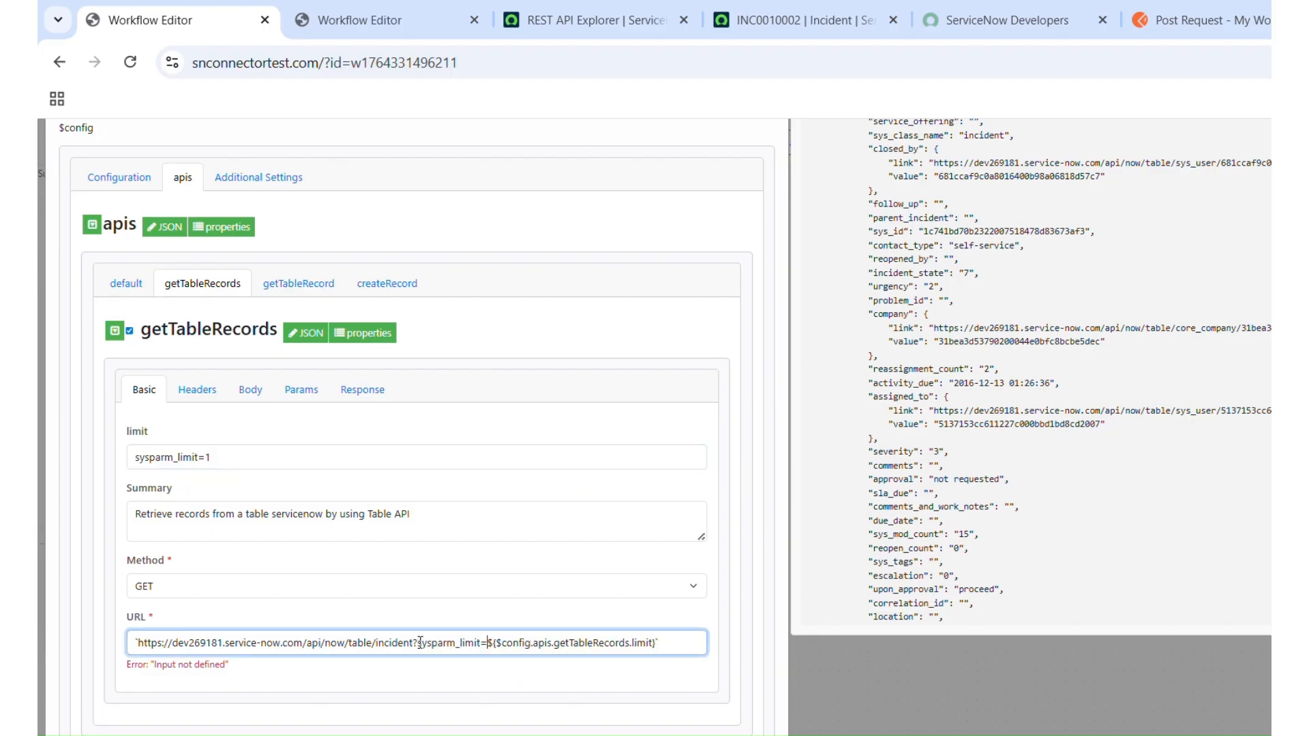
- Remove the sysparm_limit= prefix from the limit field, leaving only 1
left_click(207, 457)
key("BackSpace")
key("BackSpace")
key("BackSpace")
key("BackSpace")
key("BackSpace")
key("BackSpace")
key("BackSpace")
key("BackSpace")
key("BackSpace")
key("BackSpace")
key("BackSpace")
key("BackSpace")
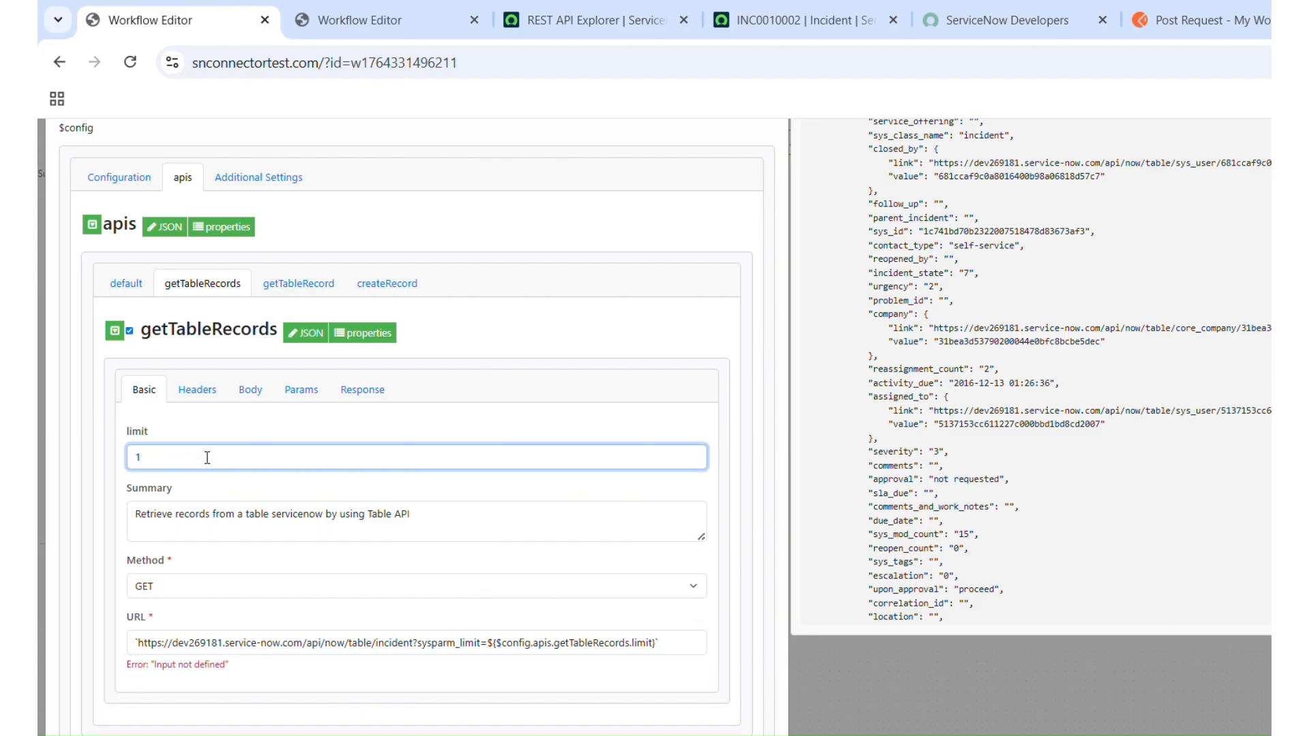
- Test the HTTP Request node with the plain numeric limit
left_click(534, 316)
scroll(538, 317, "up", 2)
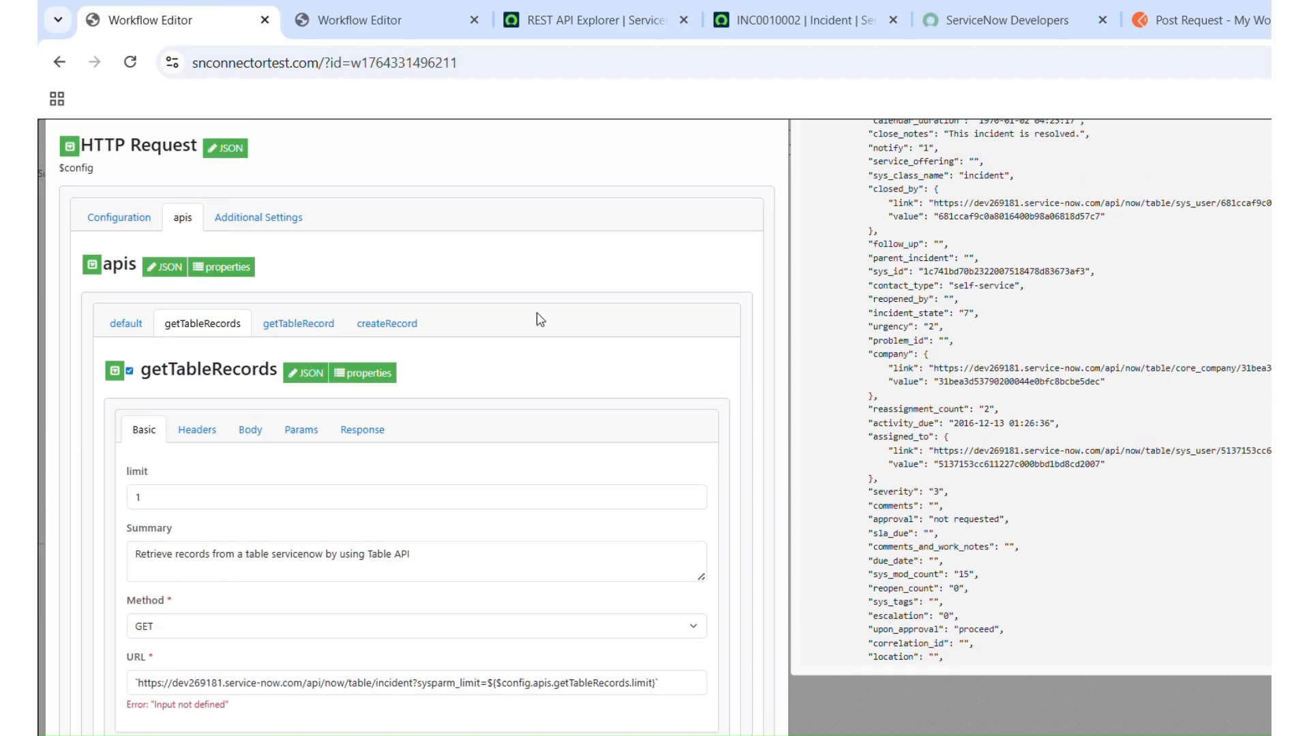
left_click(392, 155)
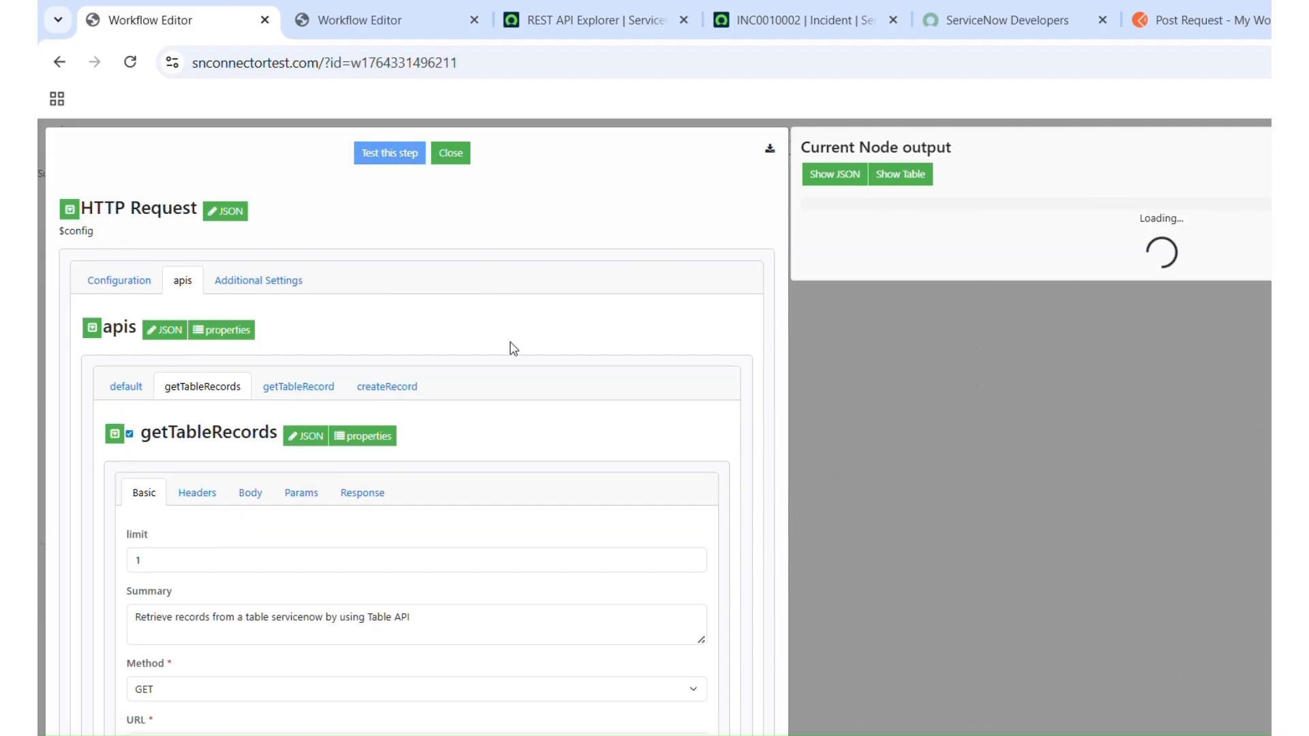